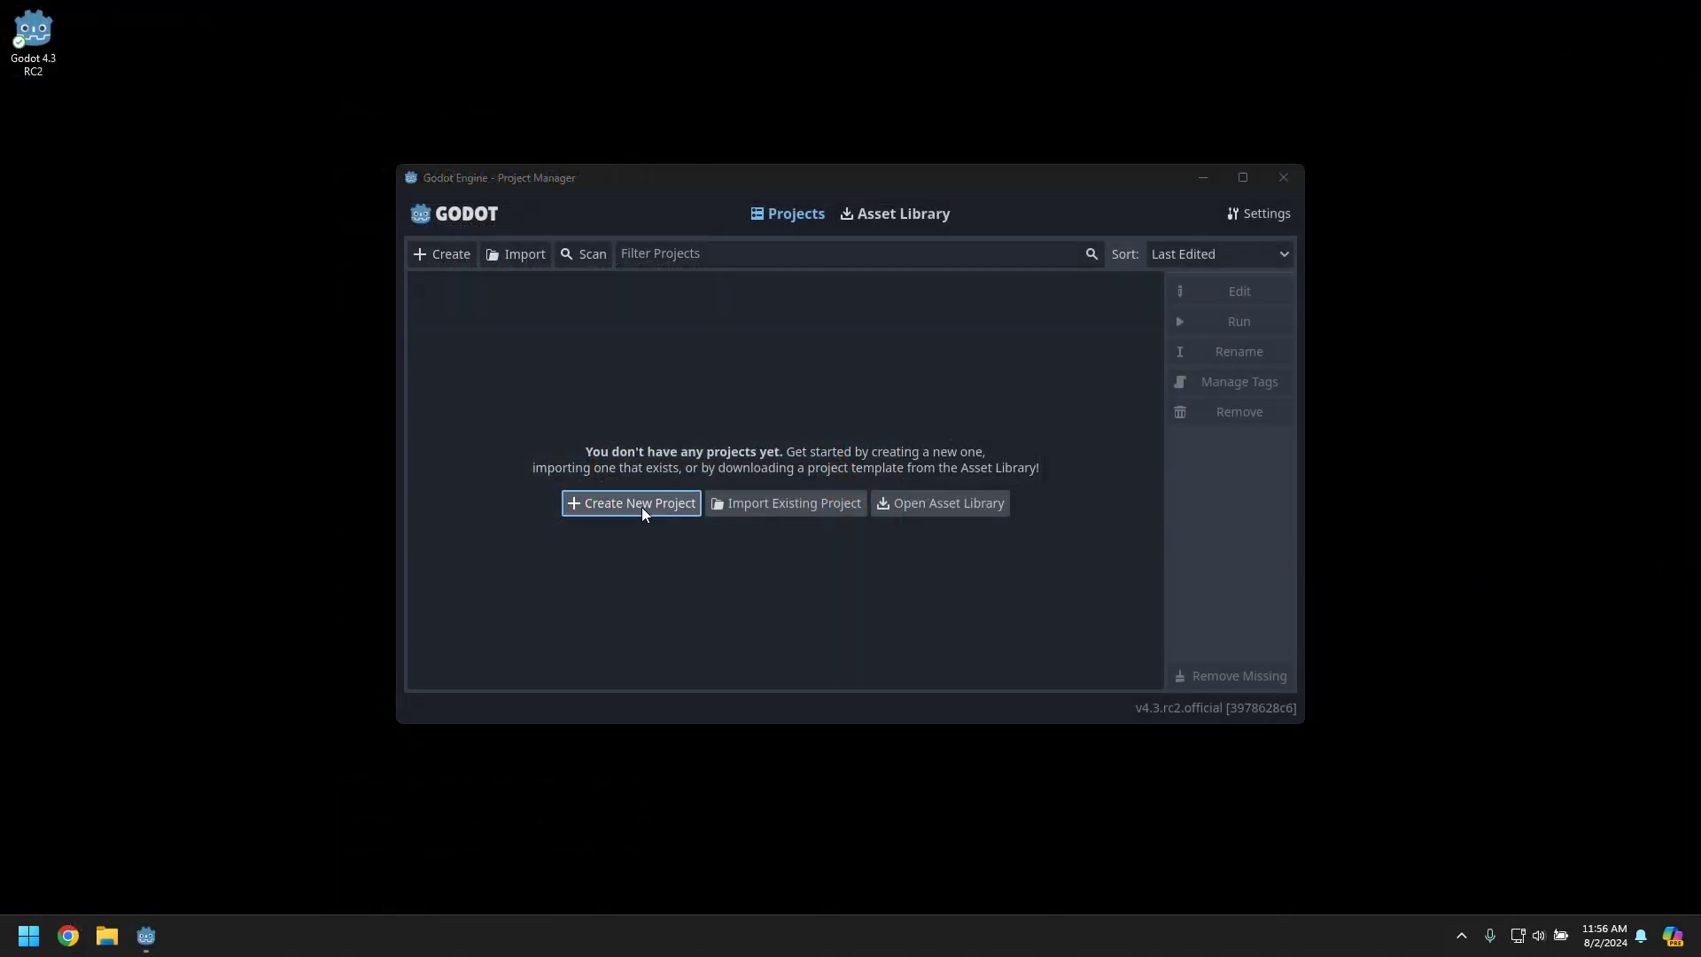
- Start a new project with Create New Project in the empty Project Manager
{"action": "left_click", "coordinate": [642, 512]}
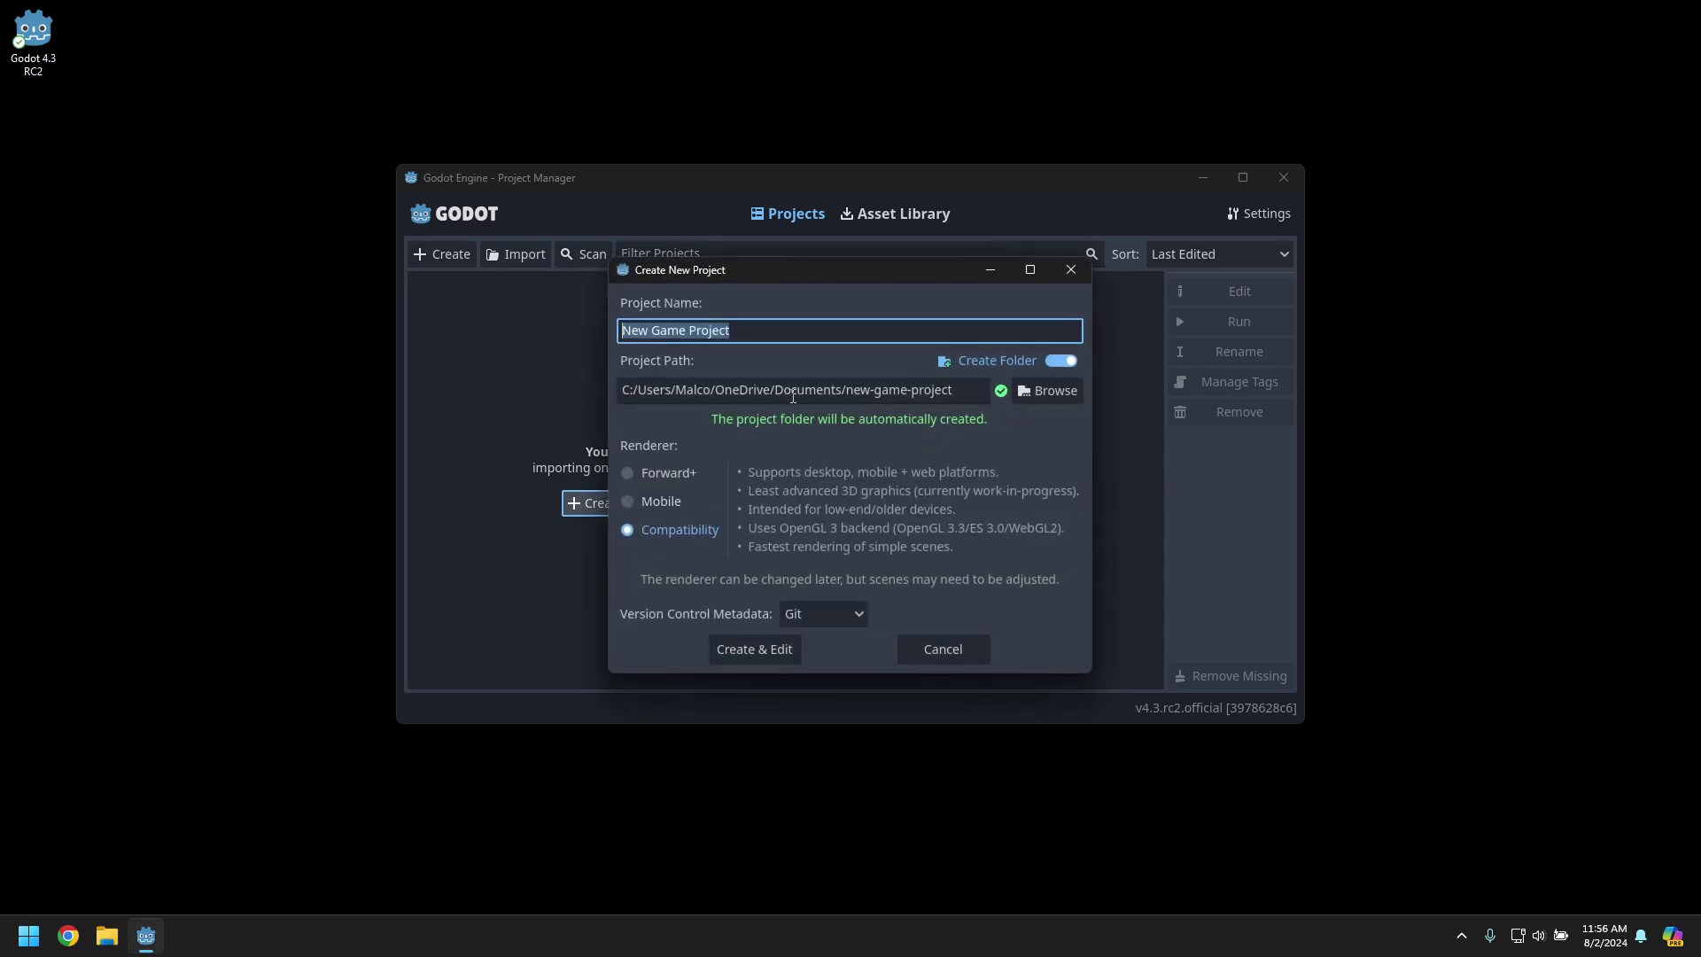
- Create the 'Hand Pose Demo 2' project at C:/temp/hand-pose-demo-2 and open it for editing
{"action": "type", "text": "Hand Pose Demo"}
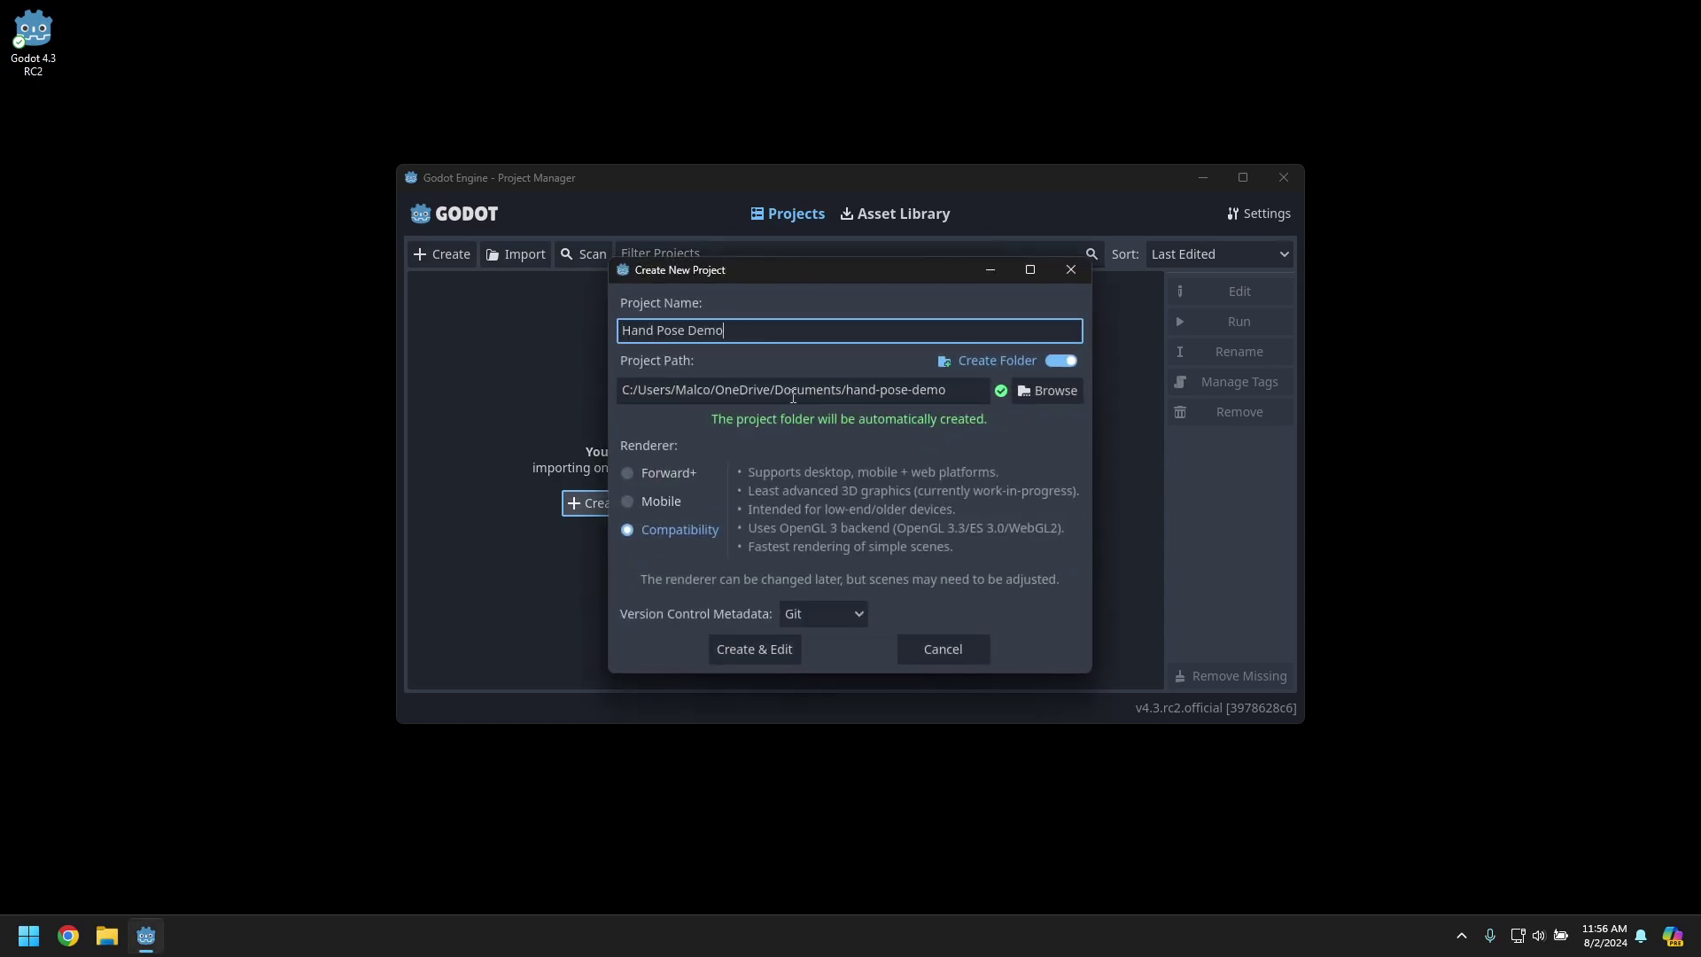
{"action": "type", "text": " 2"}
{"action": "left_click_drag", "start_coordinate": [641, 395], "coordinate": [840, 395]}
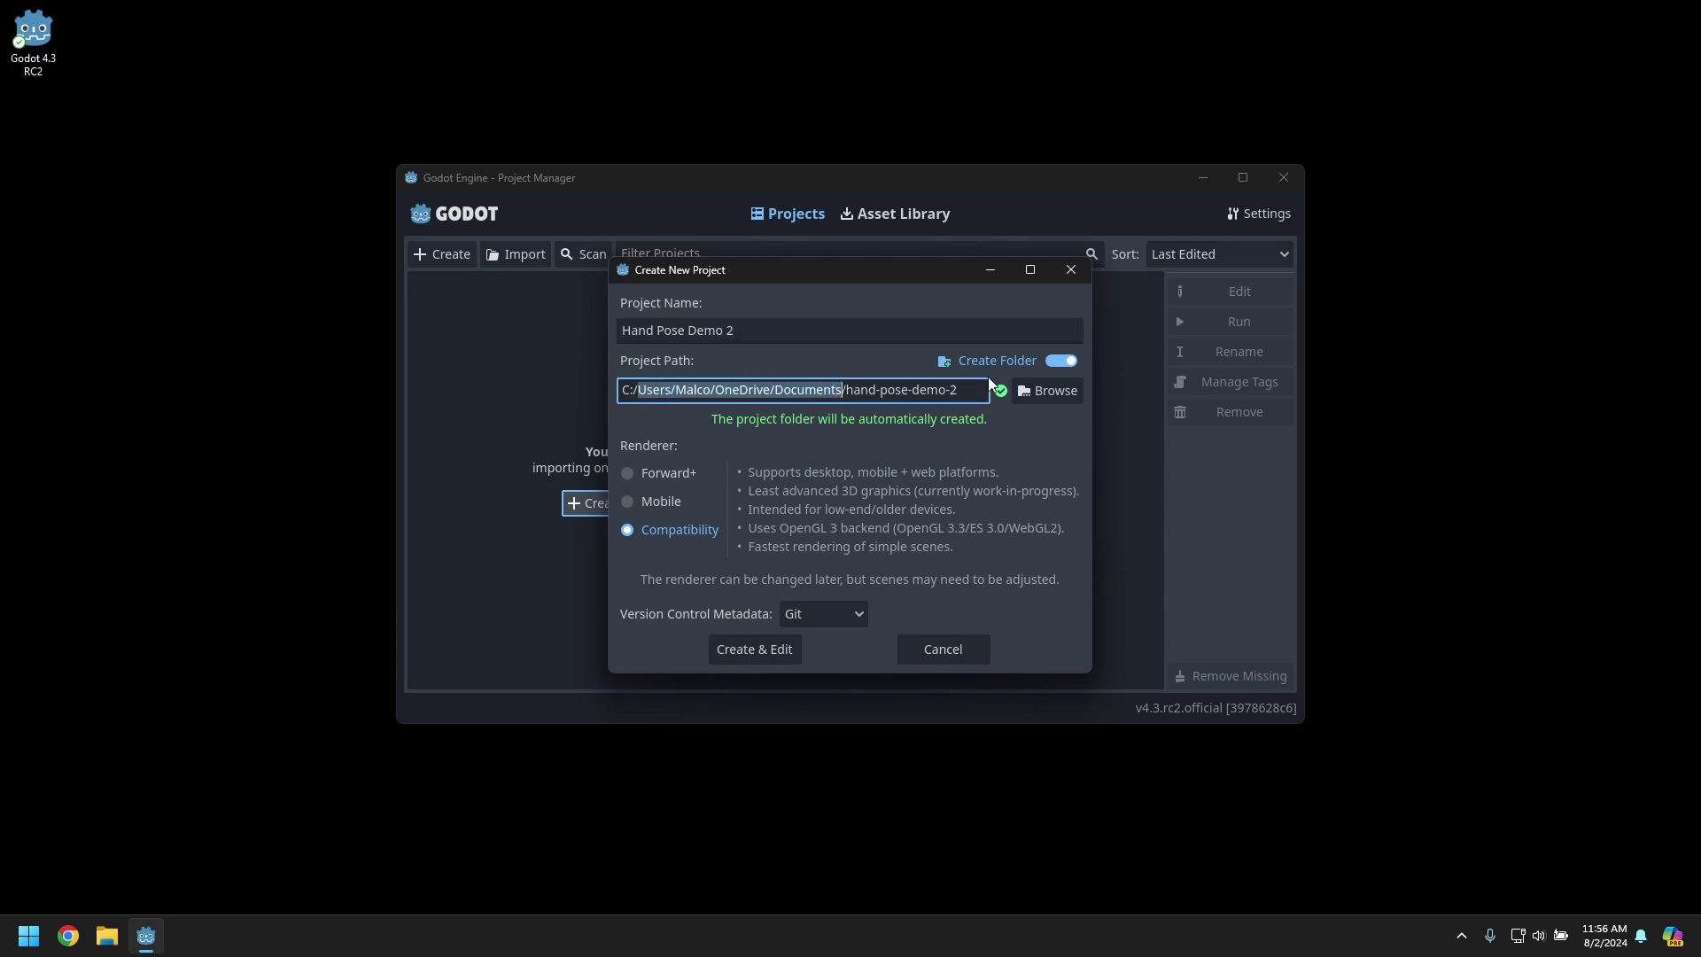
{"action": "type", "text": "temp"}
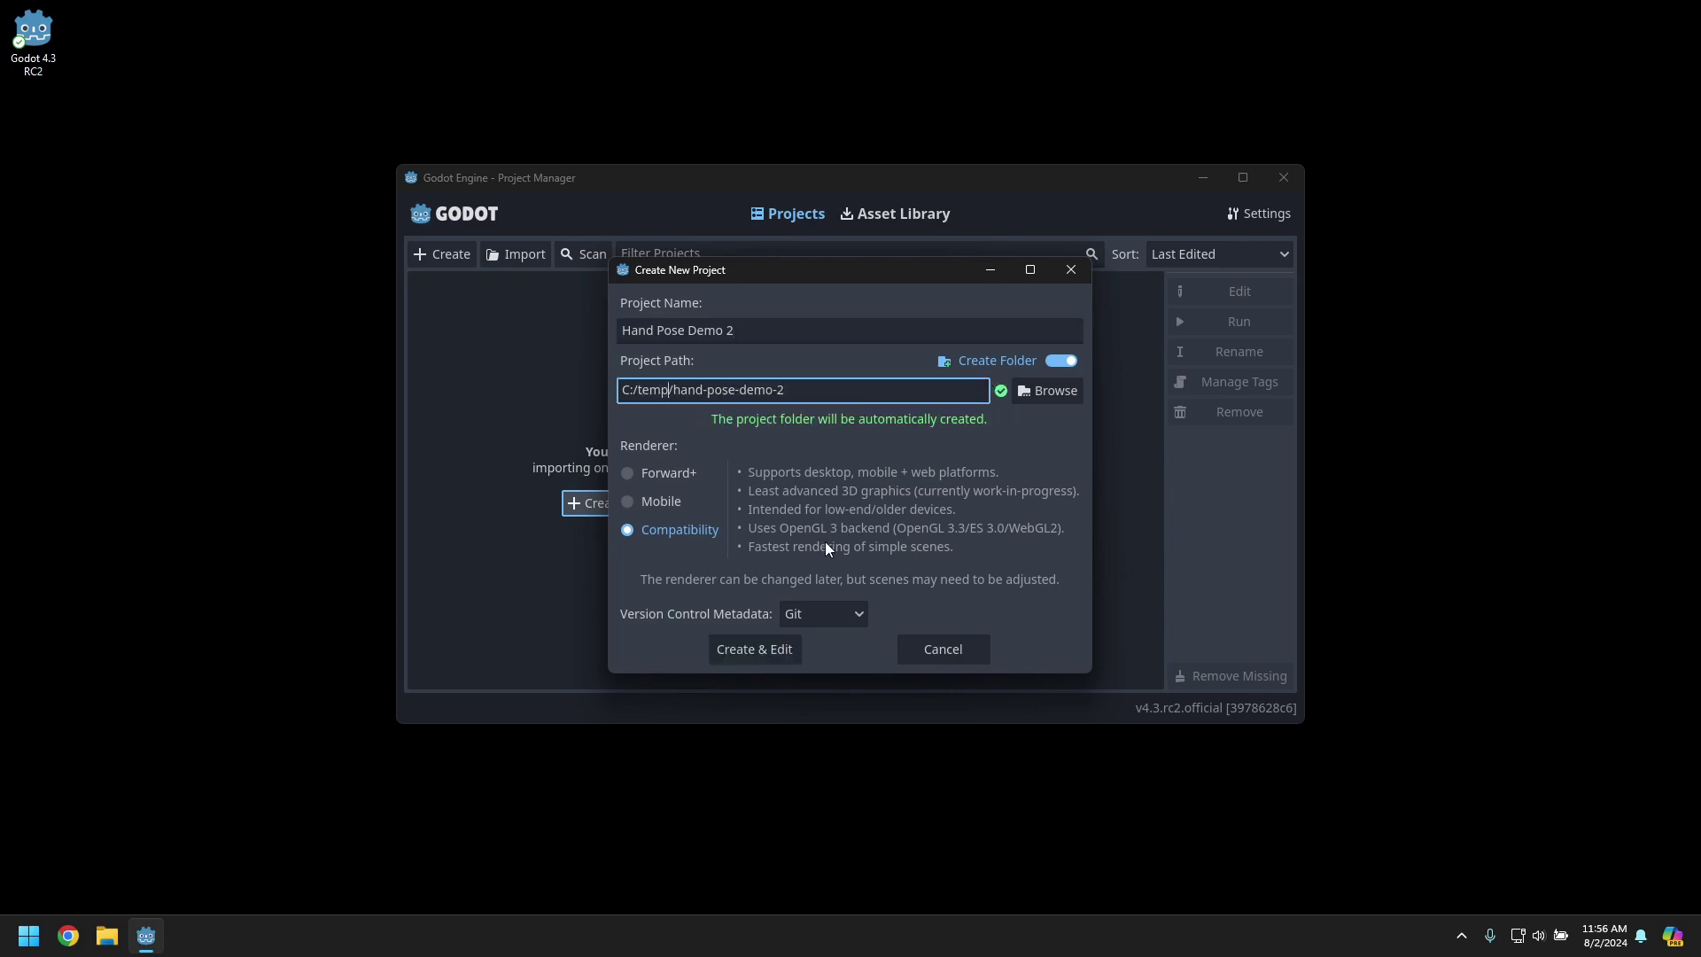
{"action": "left_click", "coordinate": [764, 650]}
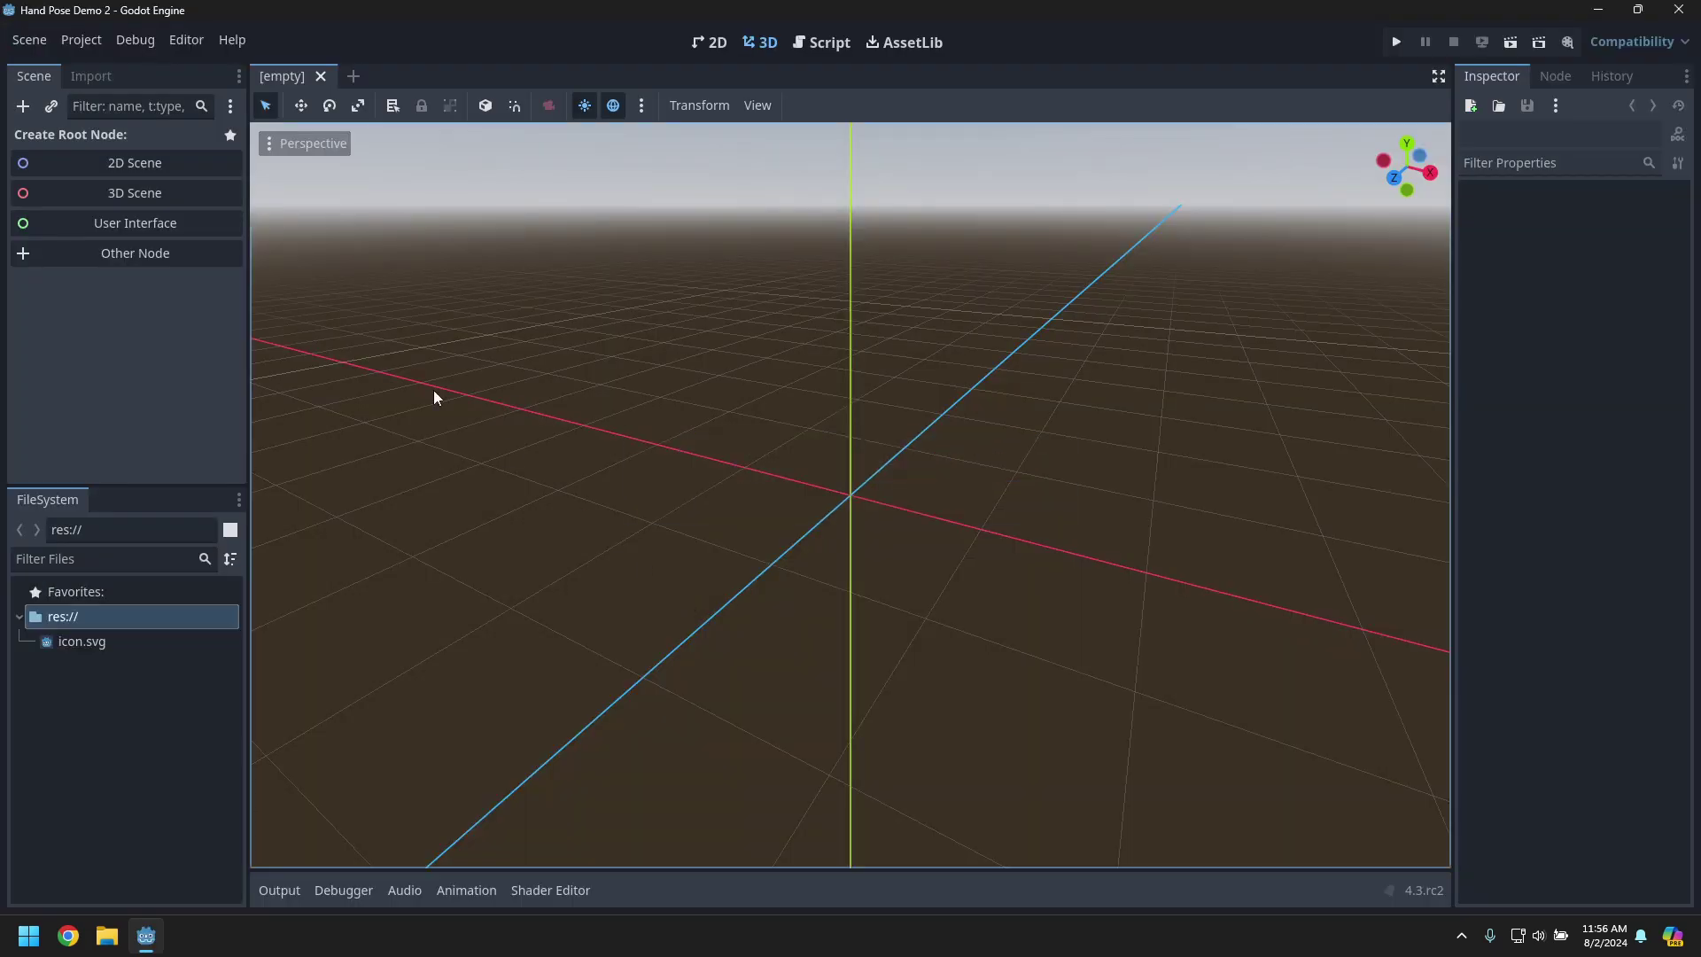
- Download and install the Godot OpenXR Vendors plugin BETA from the Asset Library
{"action": "left_click", "coordinate": [904, 42]}
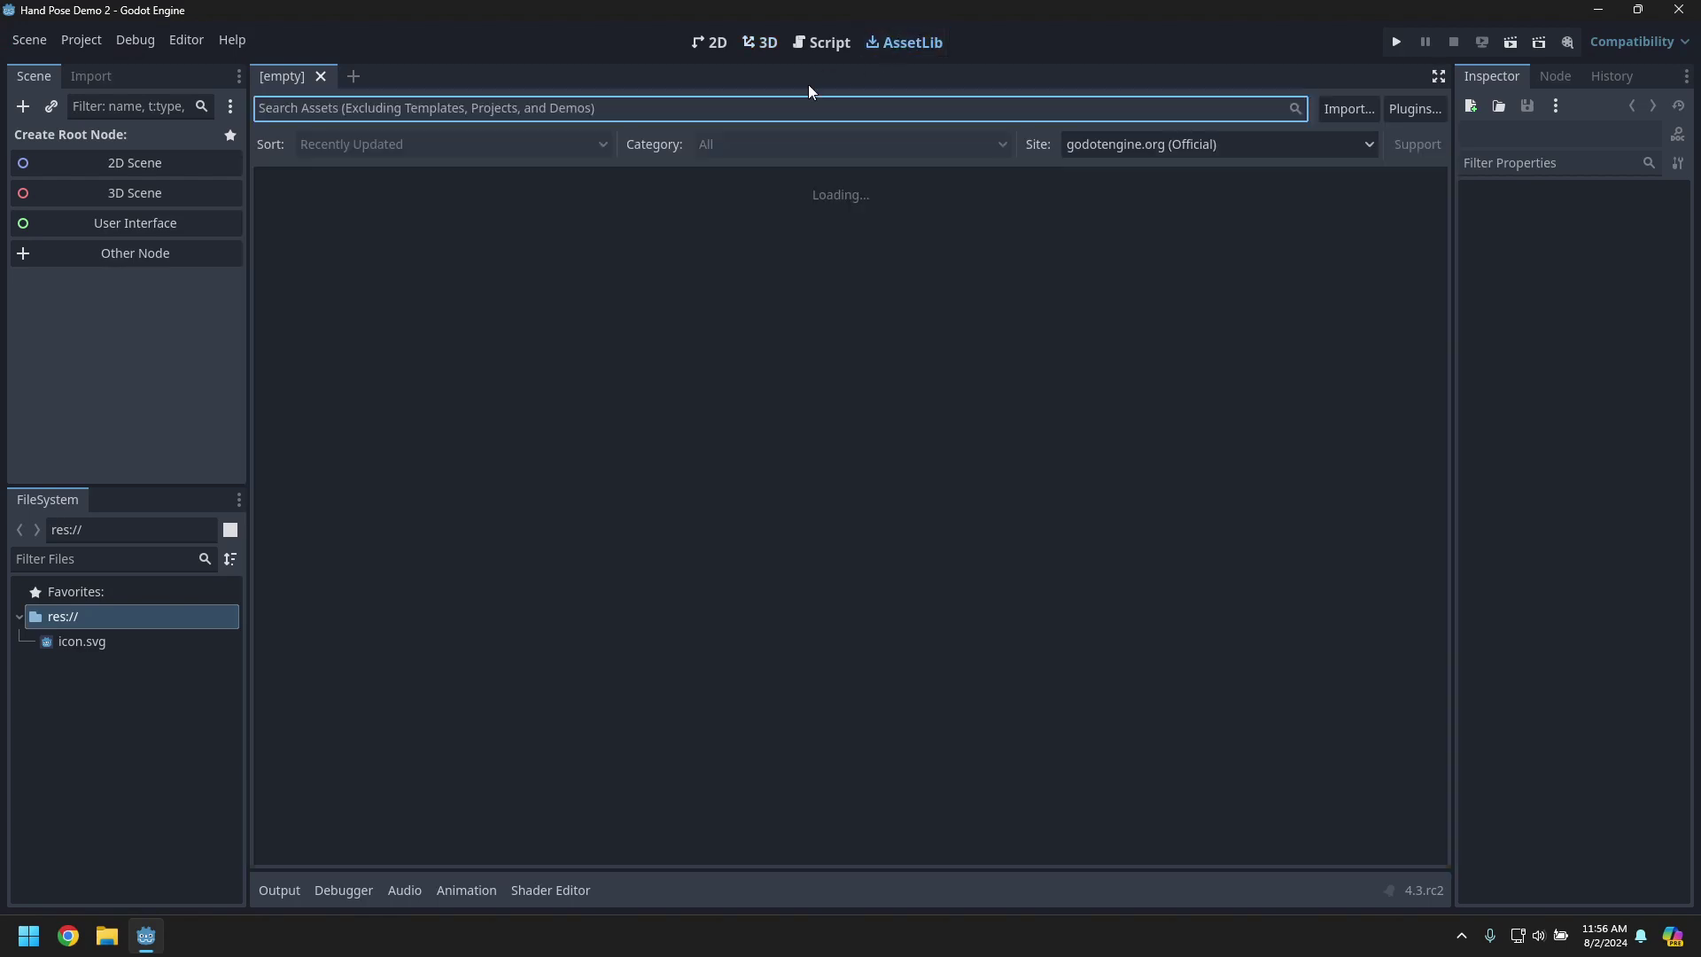
{"action": "type", "text": "Godot OpenXR"}
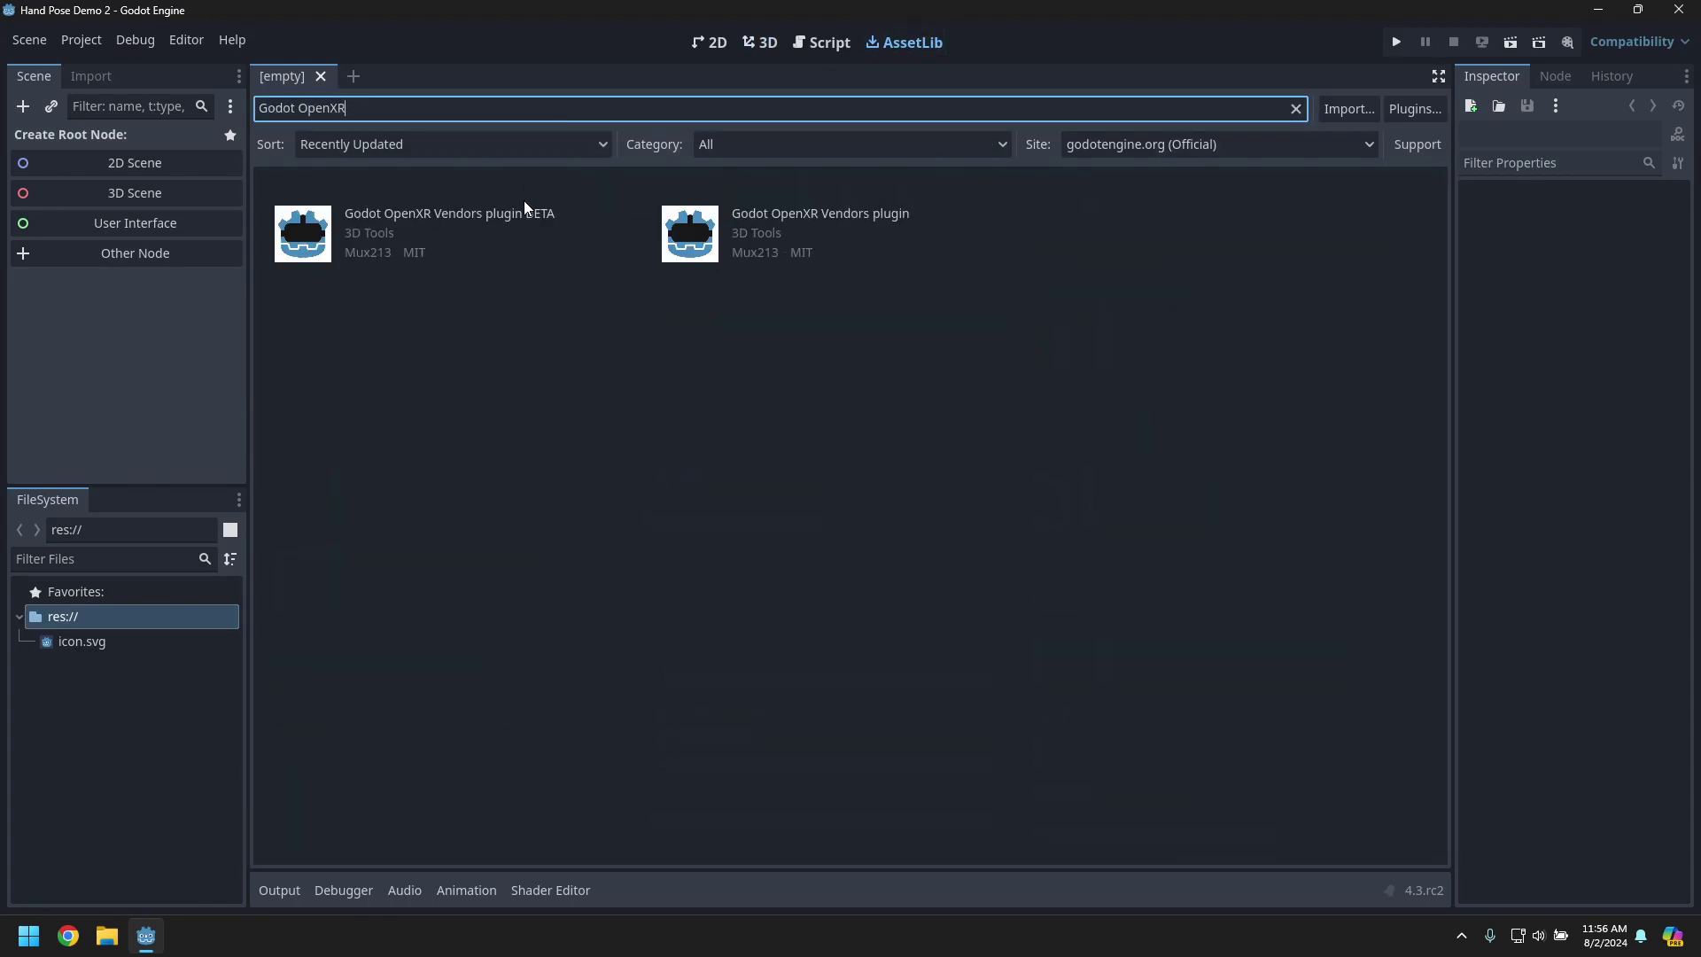
{"action": "left_click", "coordinate": [490, 220]}
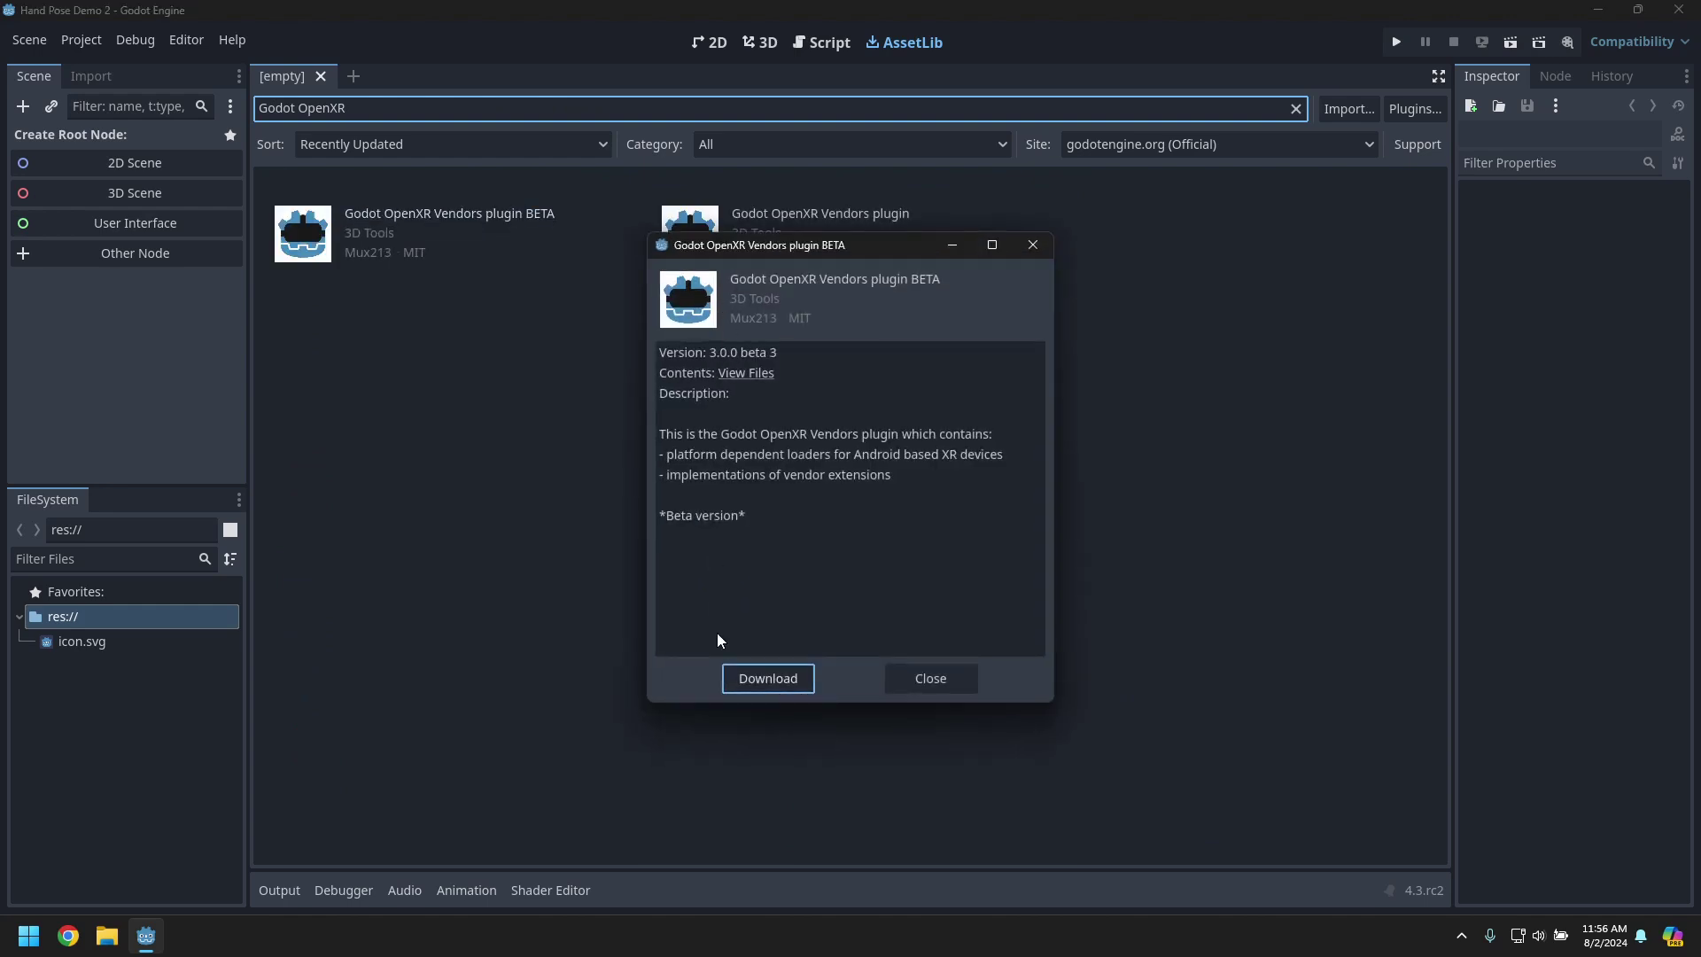
{"action": "left_click", "coordinate": [750, 673]}
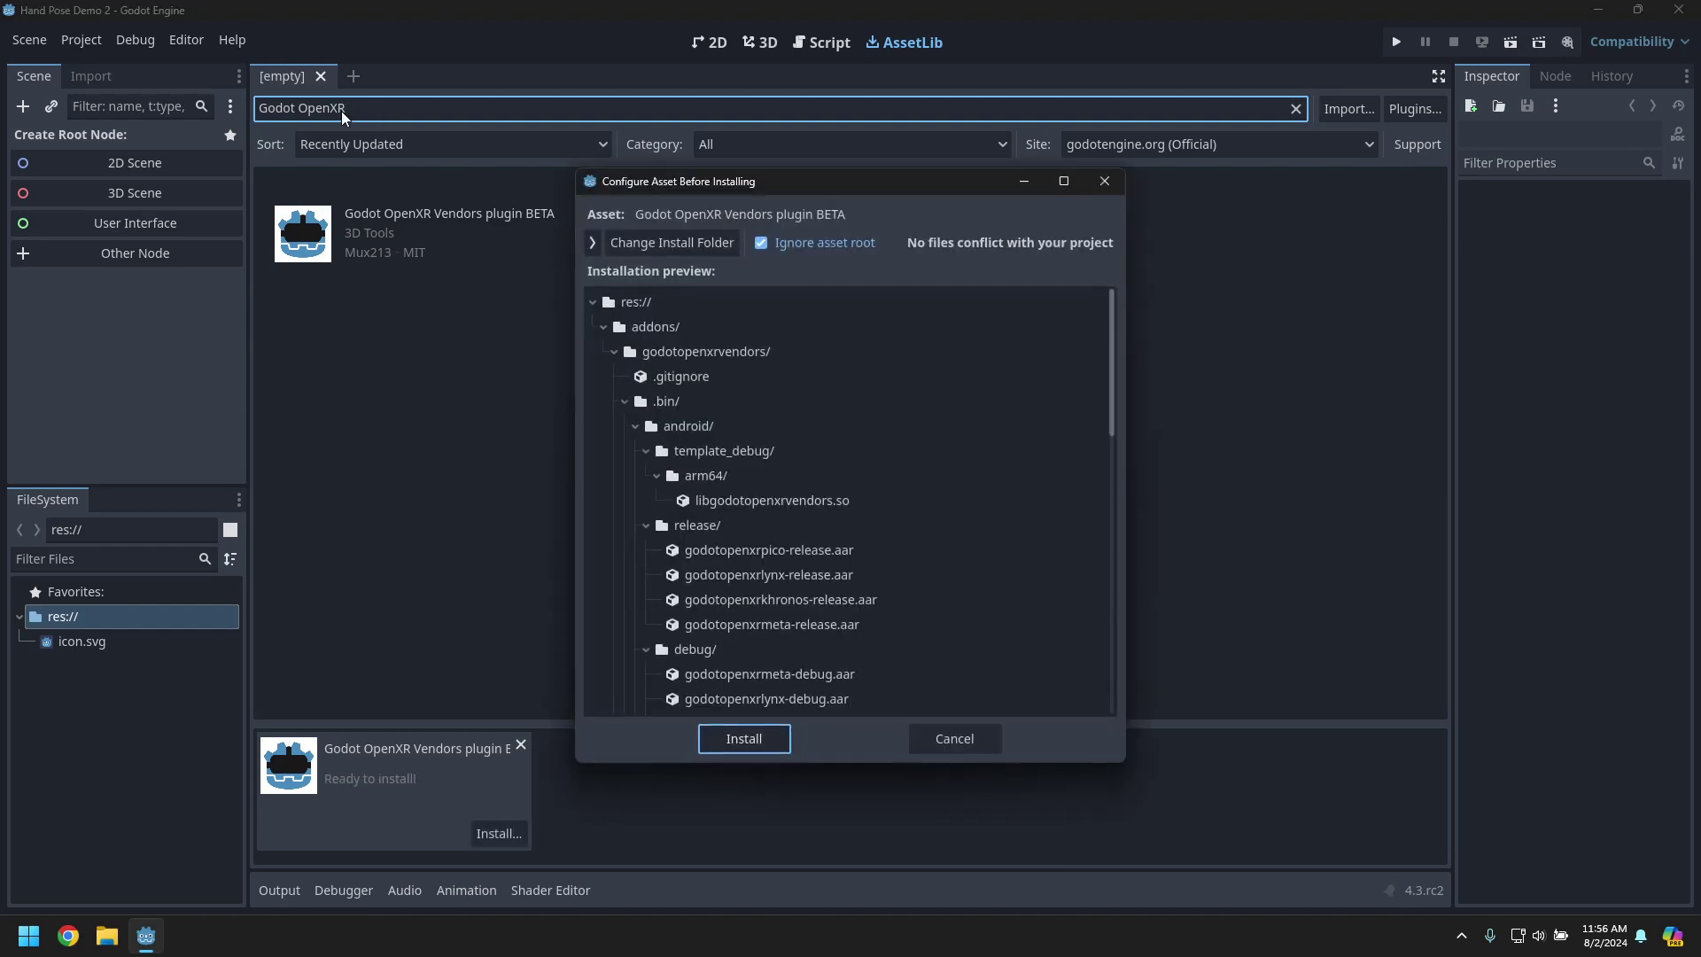
{"action": "left_click", "coordinate": [744, 738]}
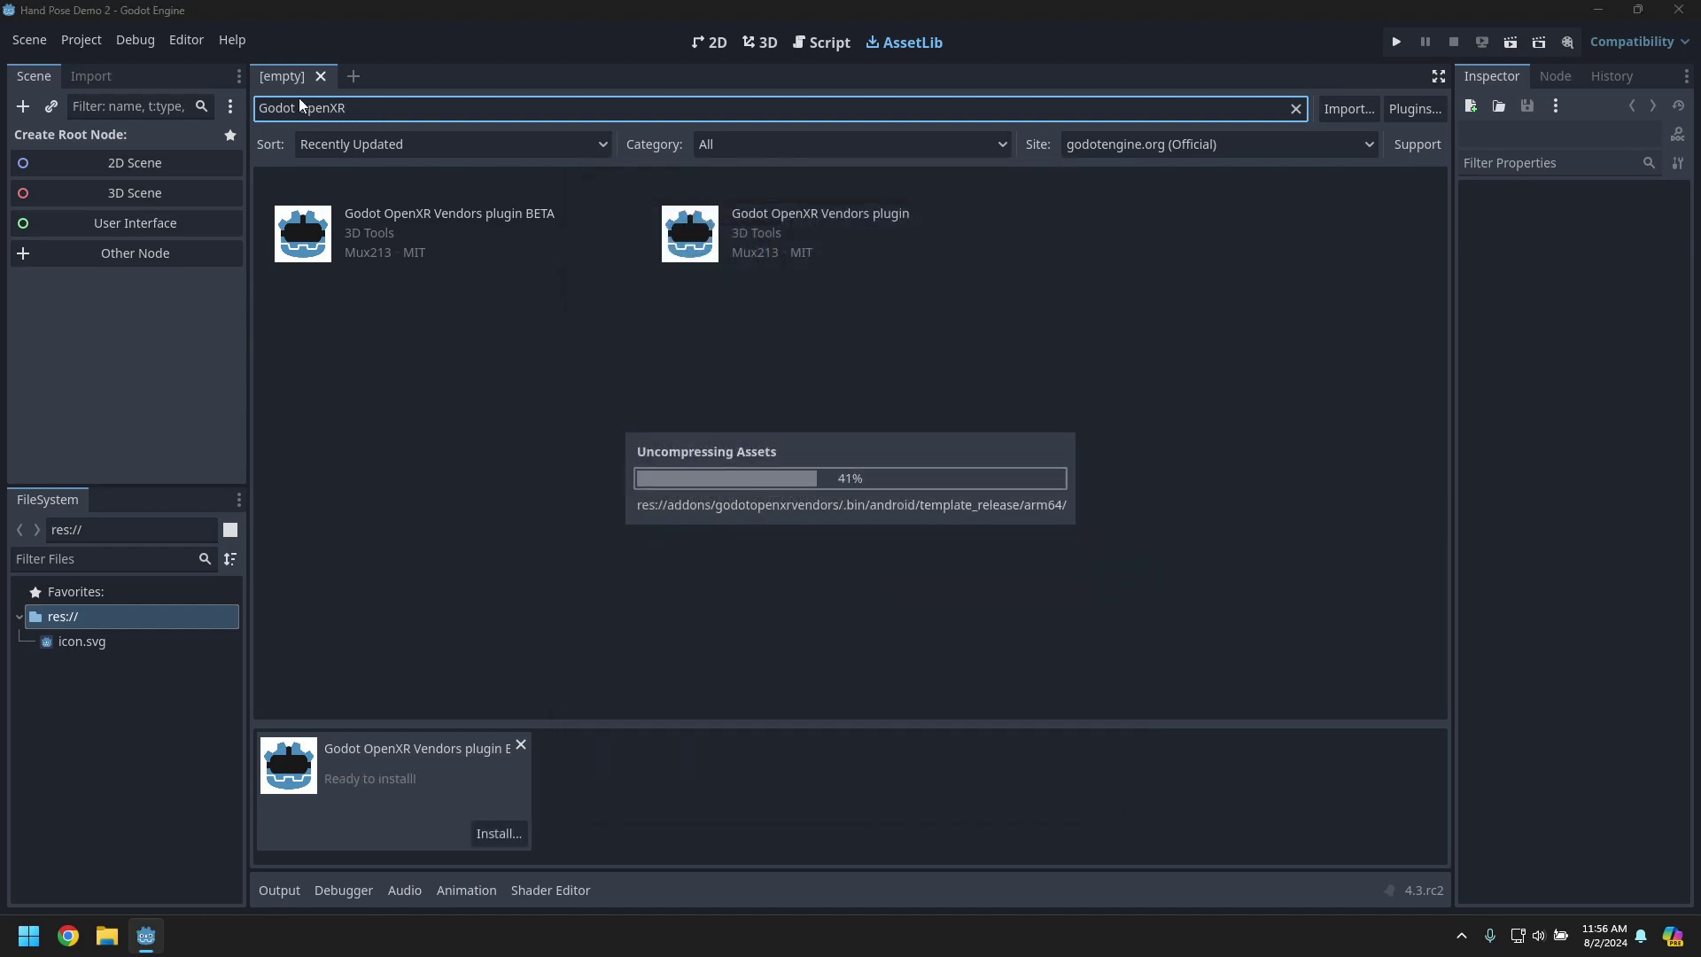
{"action": "left_click", "coordinate": [775, 501]}
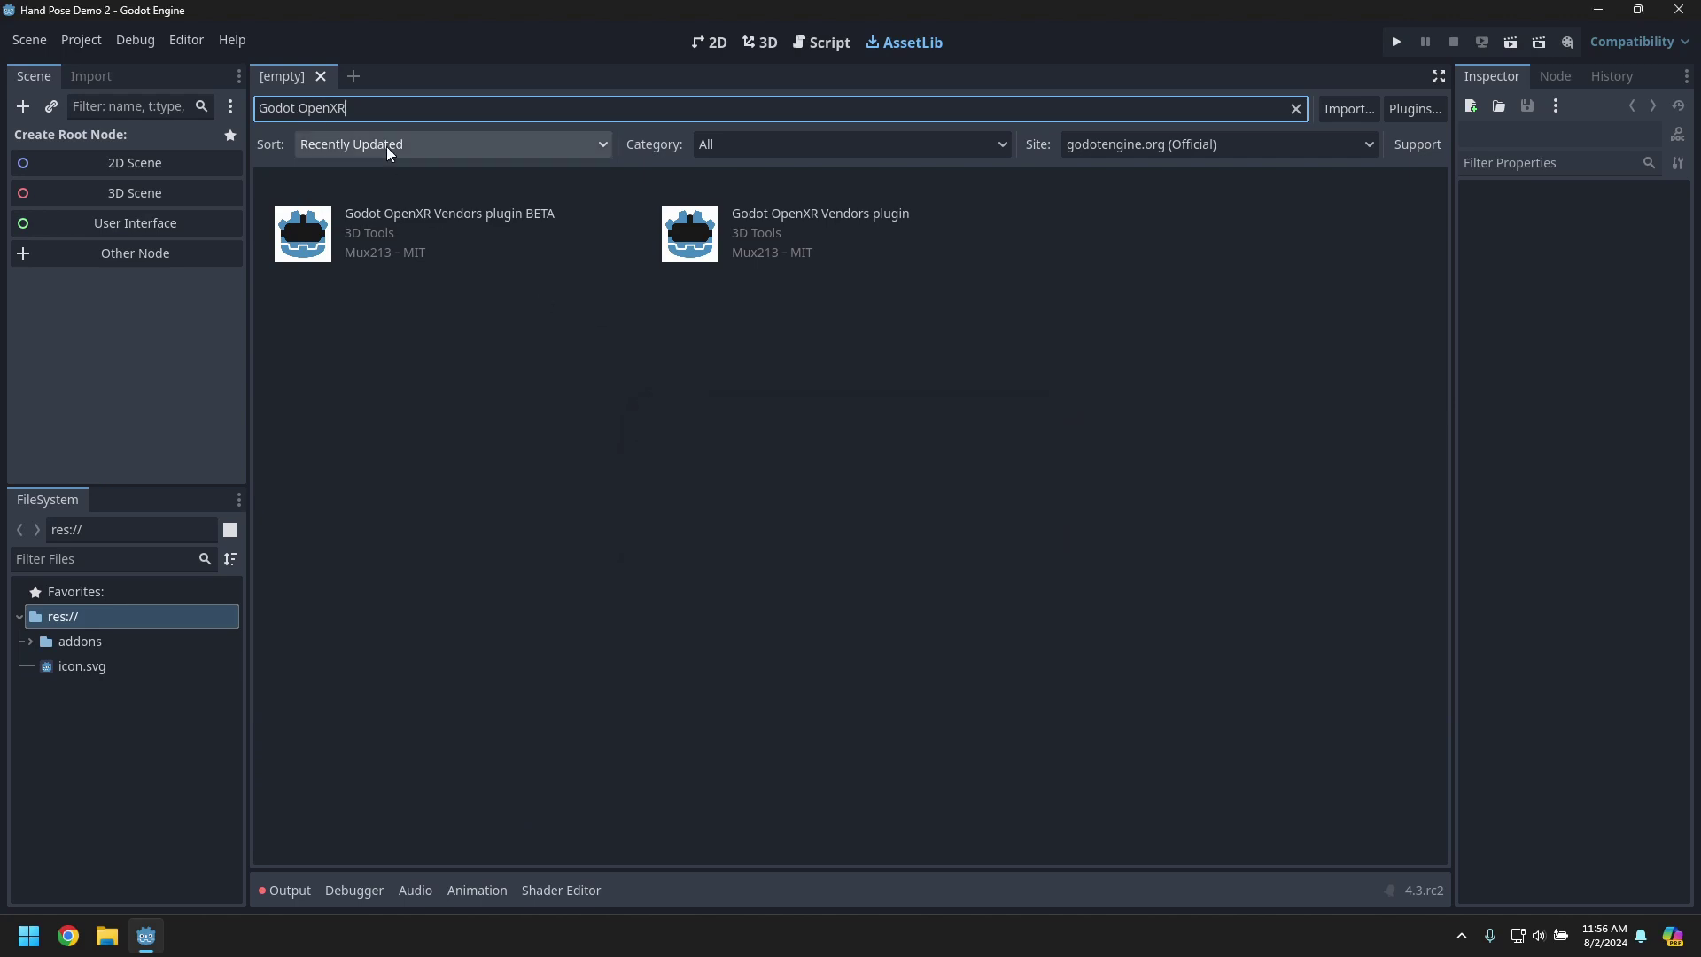
- Search 'Godot XR' and install the Godot XR Hand Pose Detector into addons
{"action": "left_click_drag", "start_coordinate": [300, 111], "coordinate": [474, 112]}
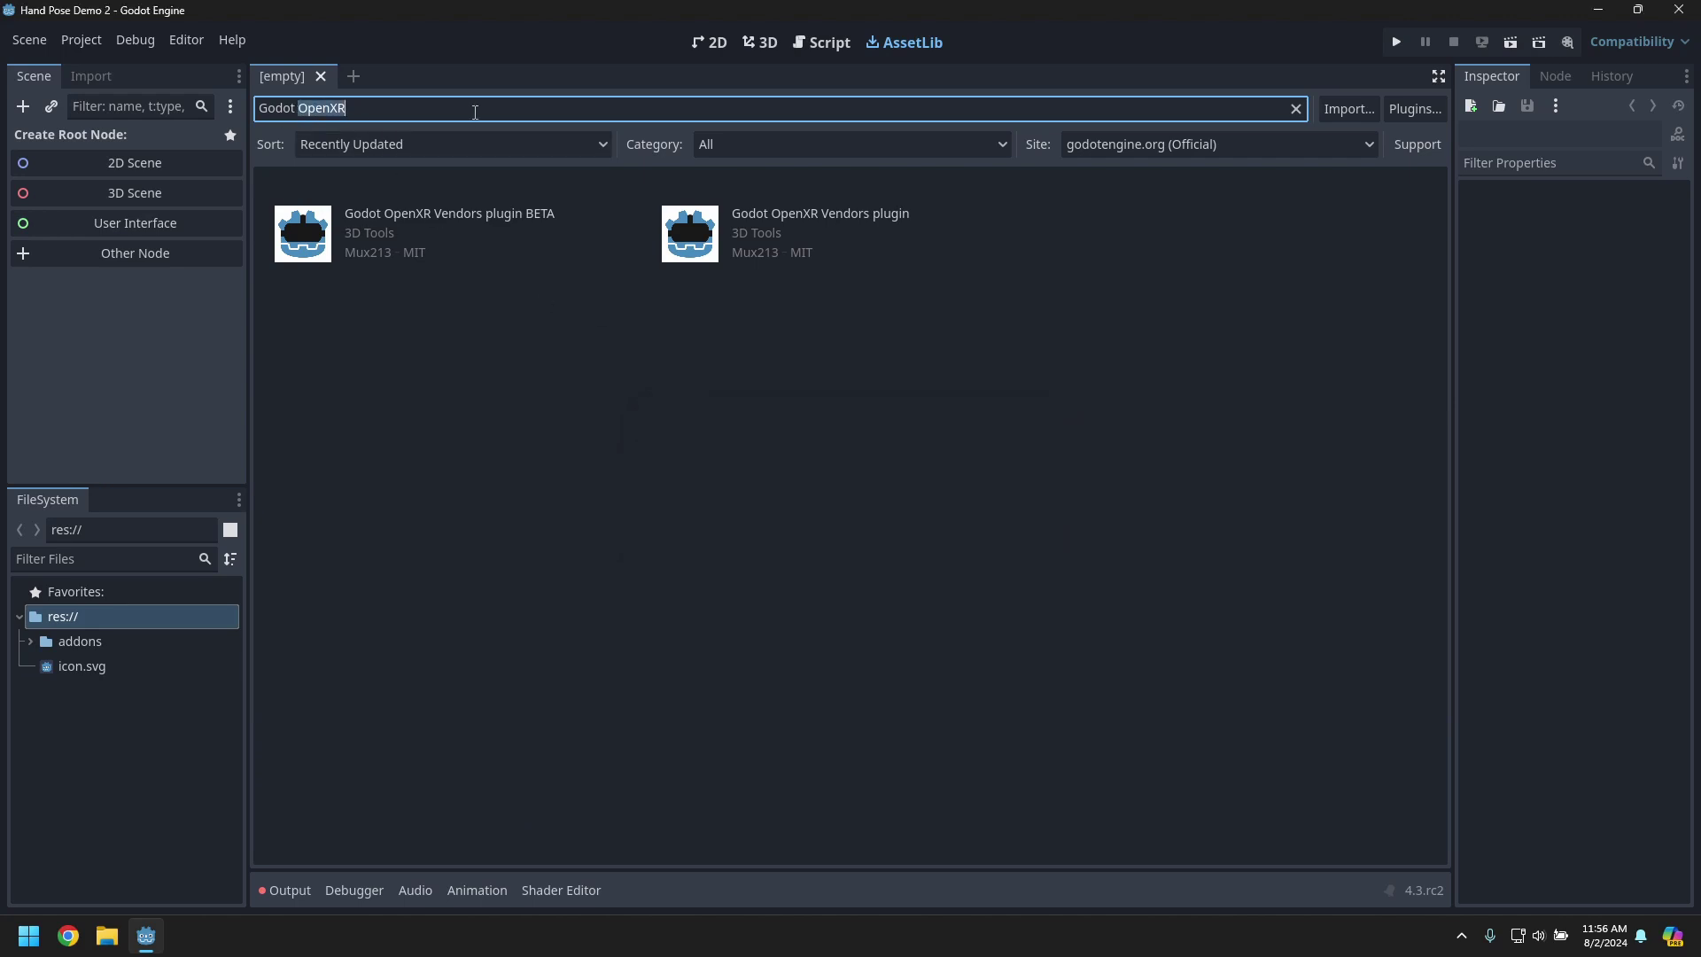
{"action": "type", "text": "XR"}
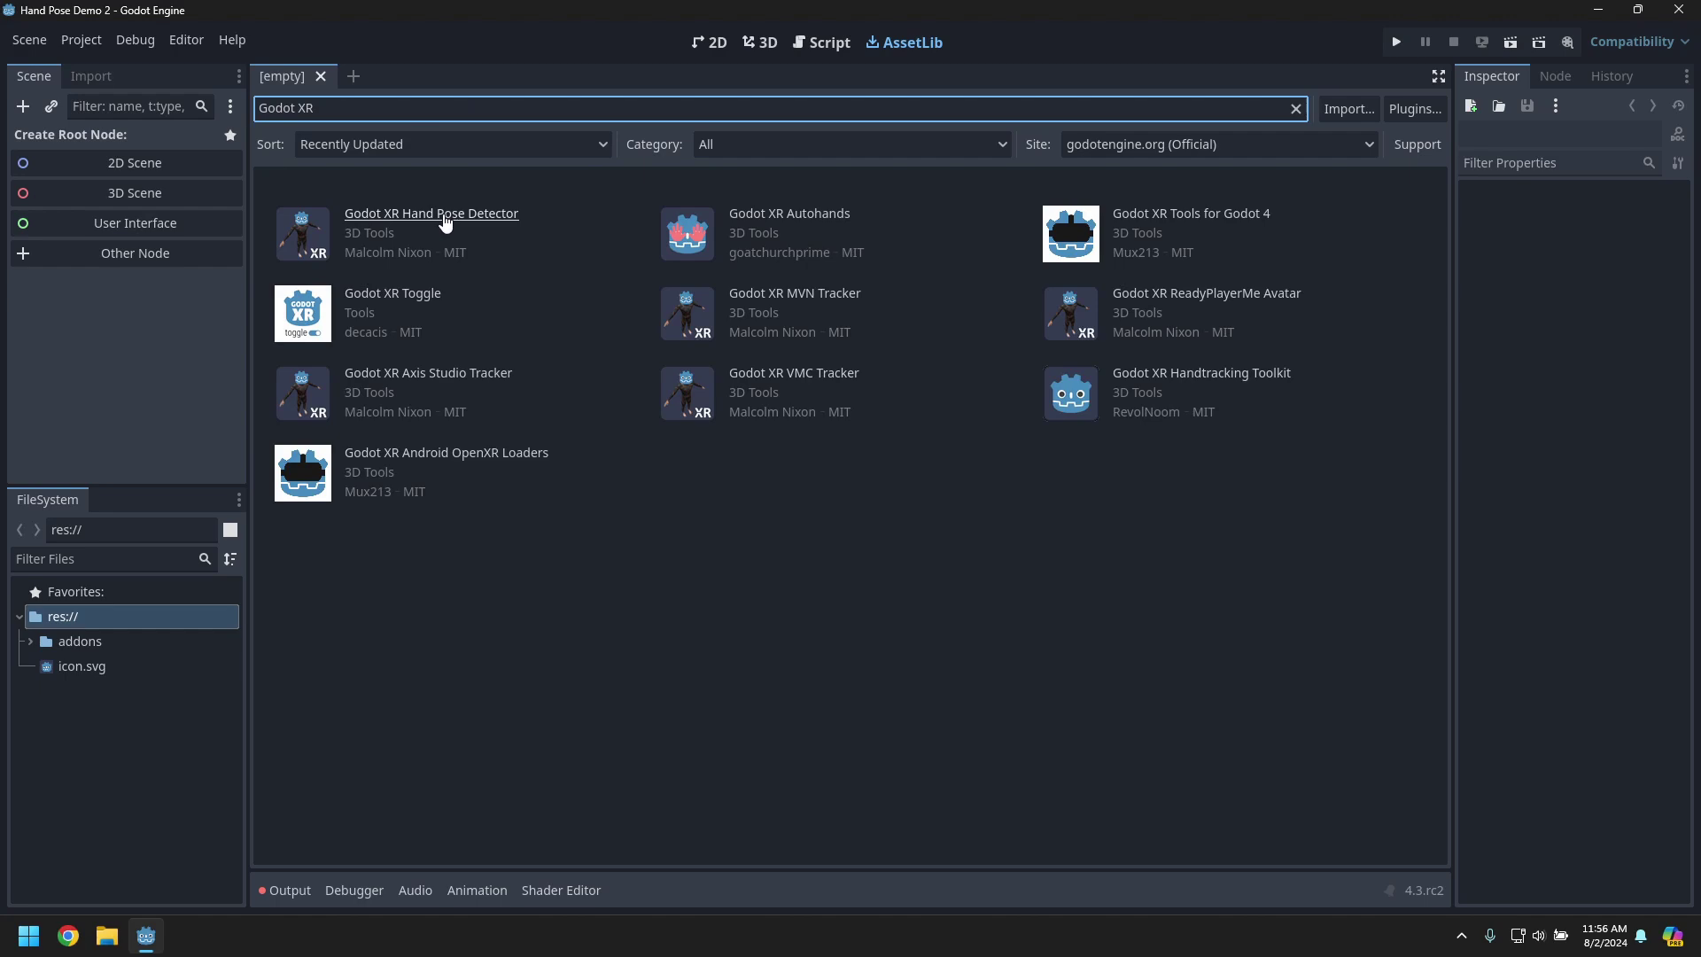
{"action": "left_click", "coordinate": [445, 217]}
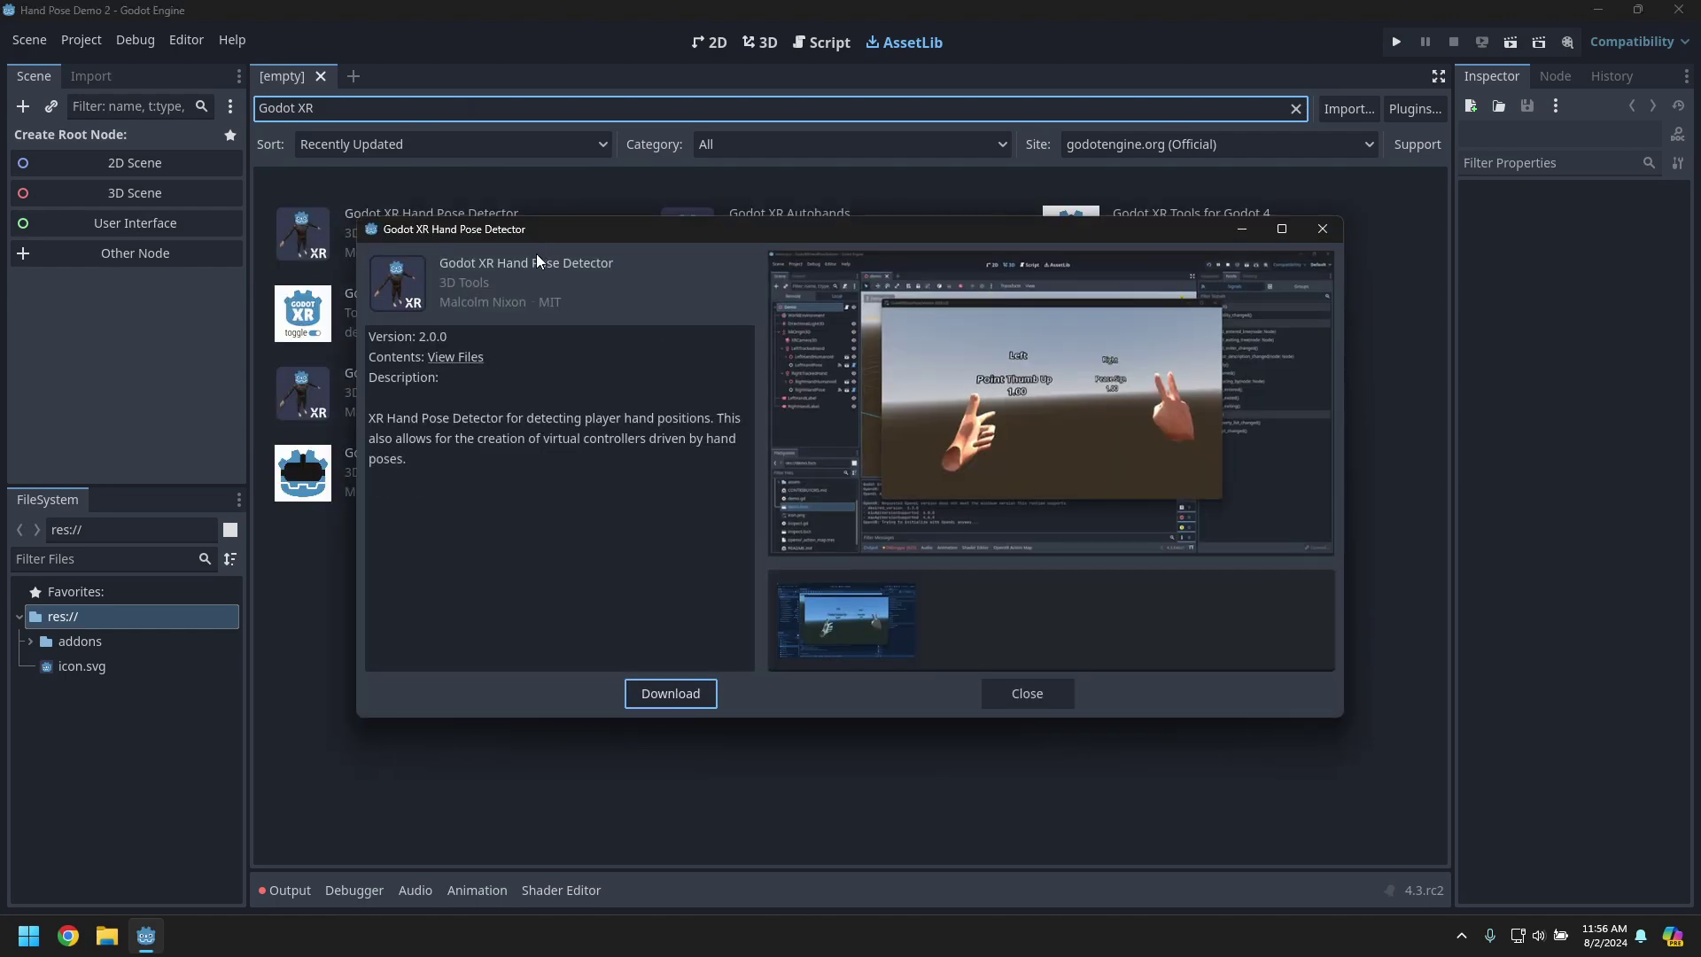
{"action": "left_click", "coordinate": [688, 698]}
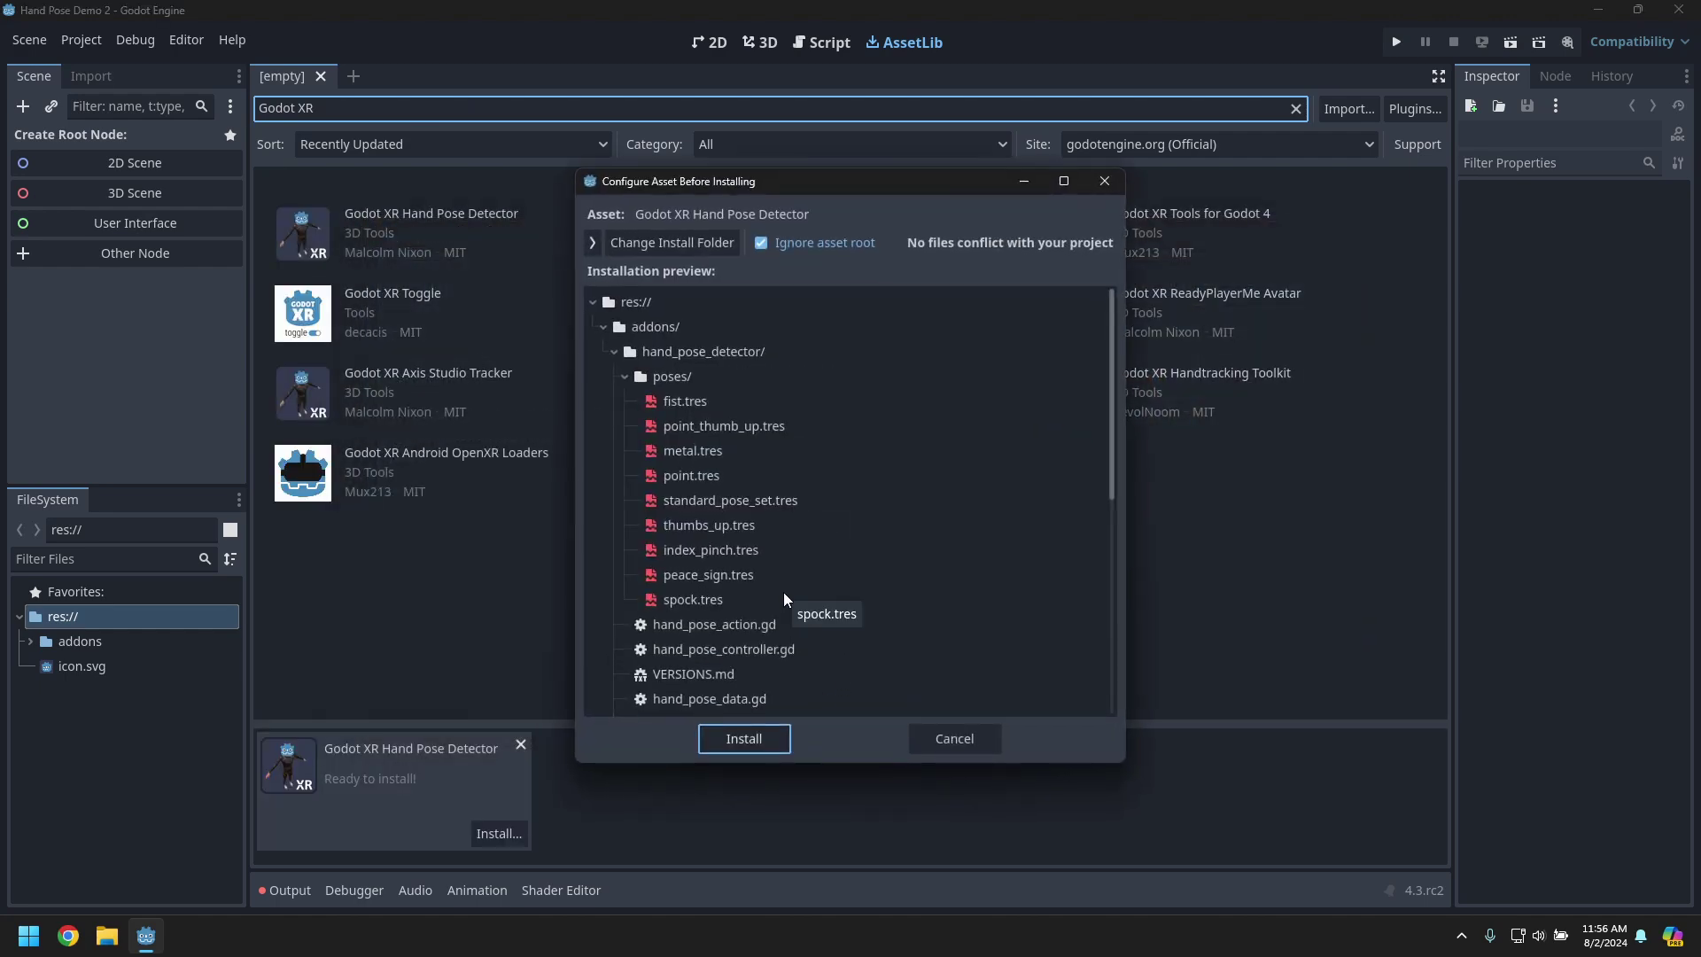
{"action": "left_click", "coordinate": [770, 744]}
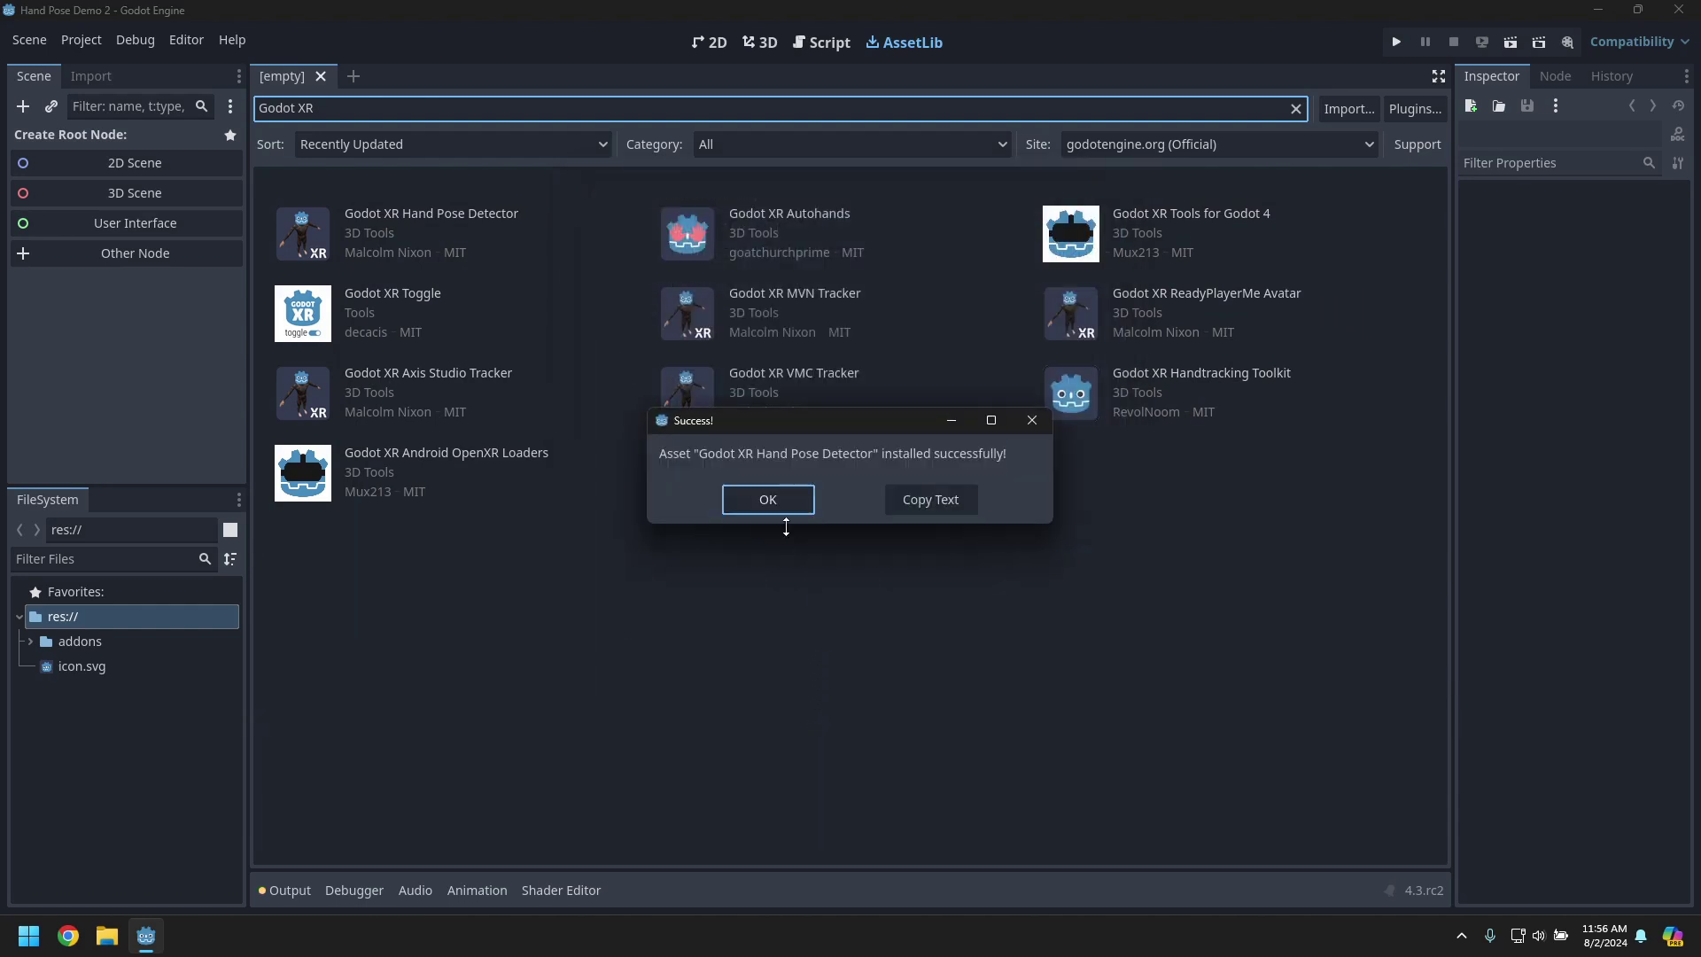
{"action": "left_click", "coordinate": [783, 505]}
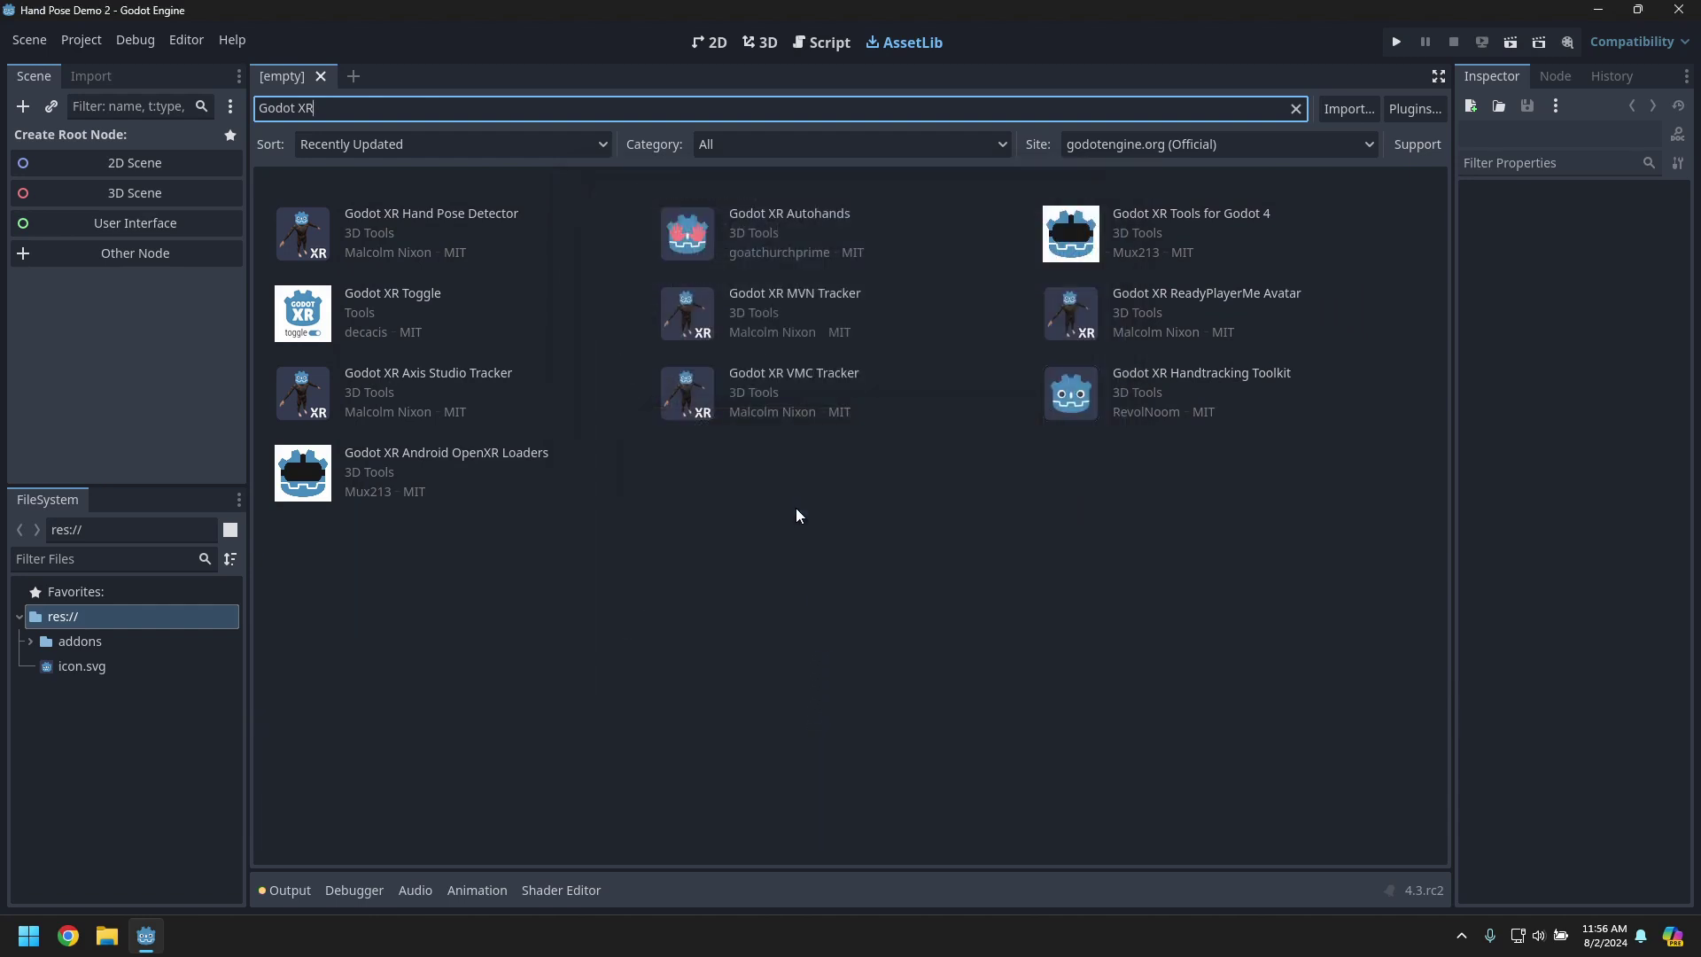
- Install XR Tools from C:/temp/godot-xr-tools.zip ignoring asset root, disable .blend import, then restart
{"action": "left_click", "coordinate": [1350, 115]}
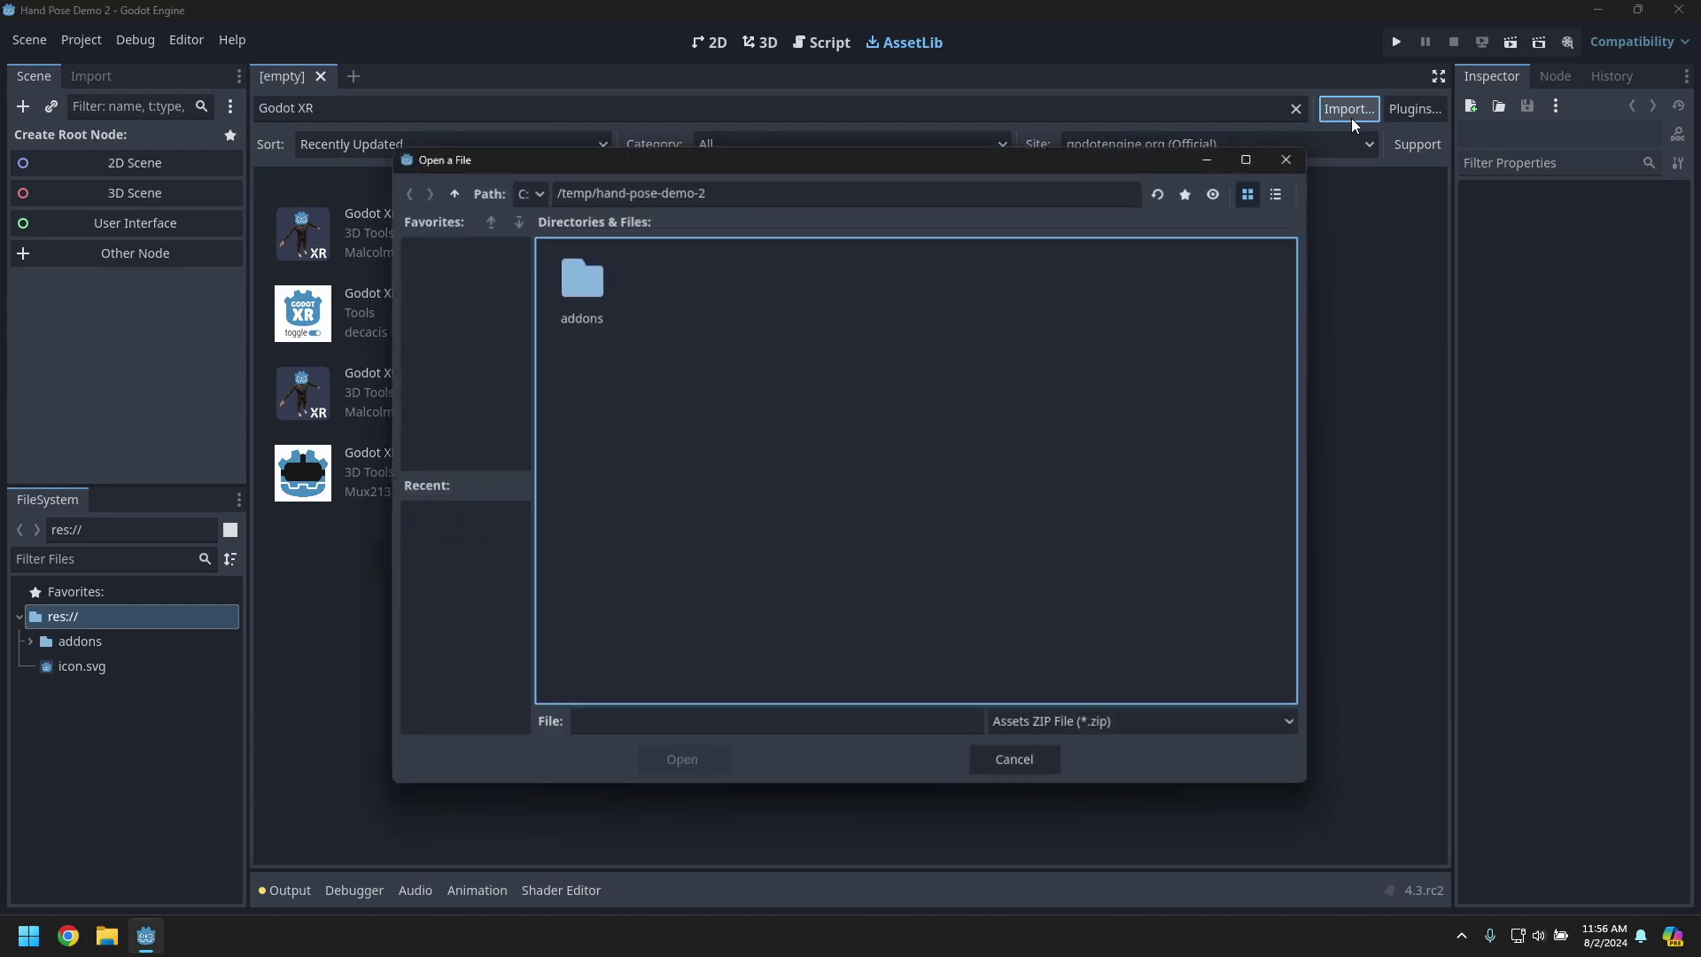
{"action": "left_click", "coordinate": [448, 189]}
{"action": "double_click", "coordinate": [577, 280]}
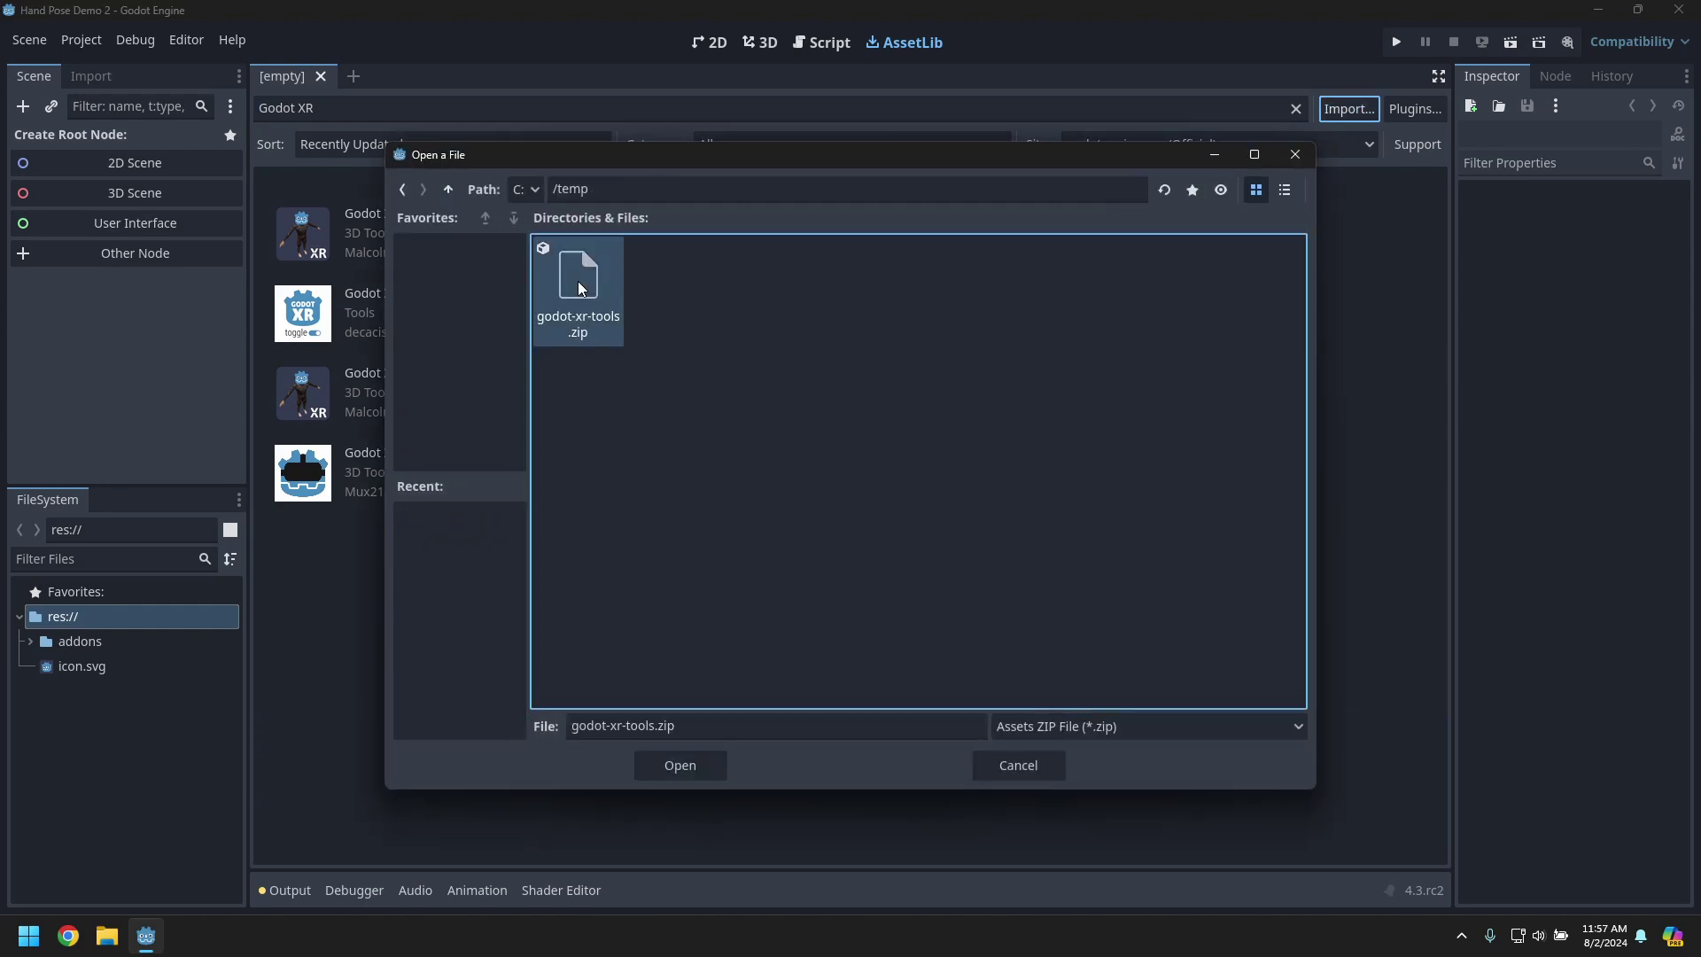
{"action": "left_click", "coordinate": [786, 243]}
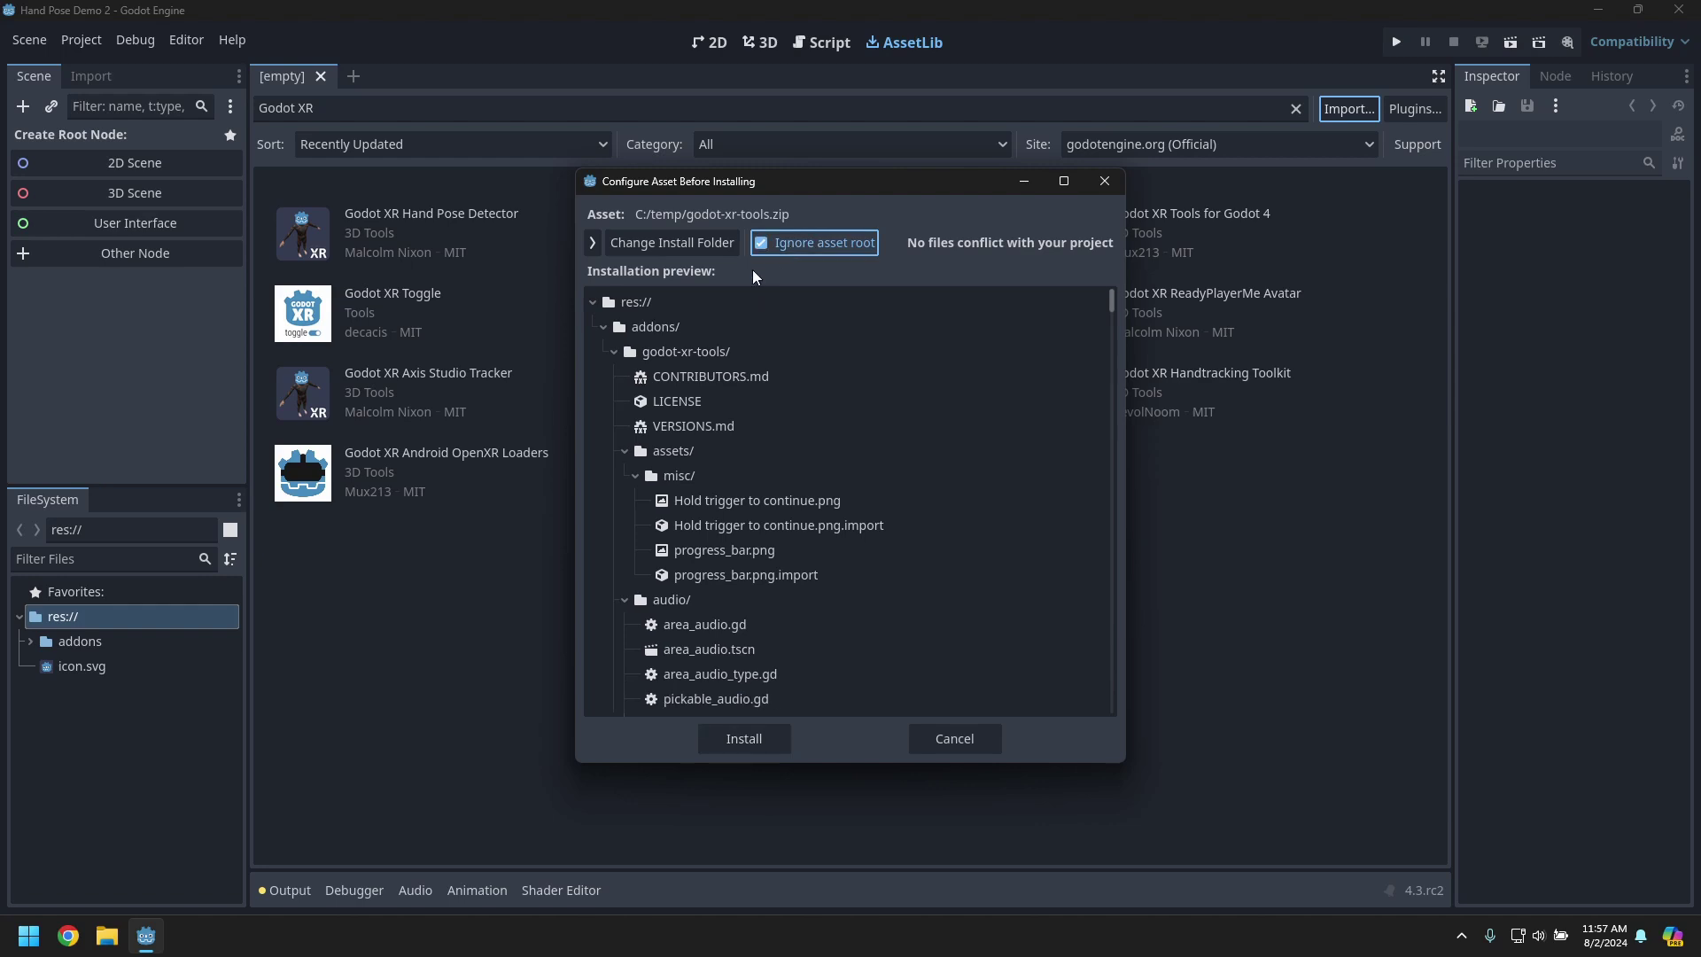
{"action": "left_click", "coordinate": [742, 739]}
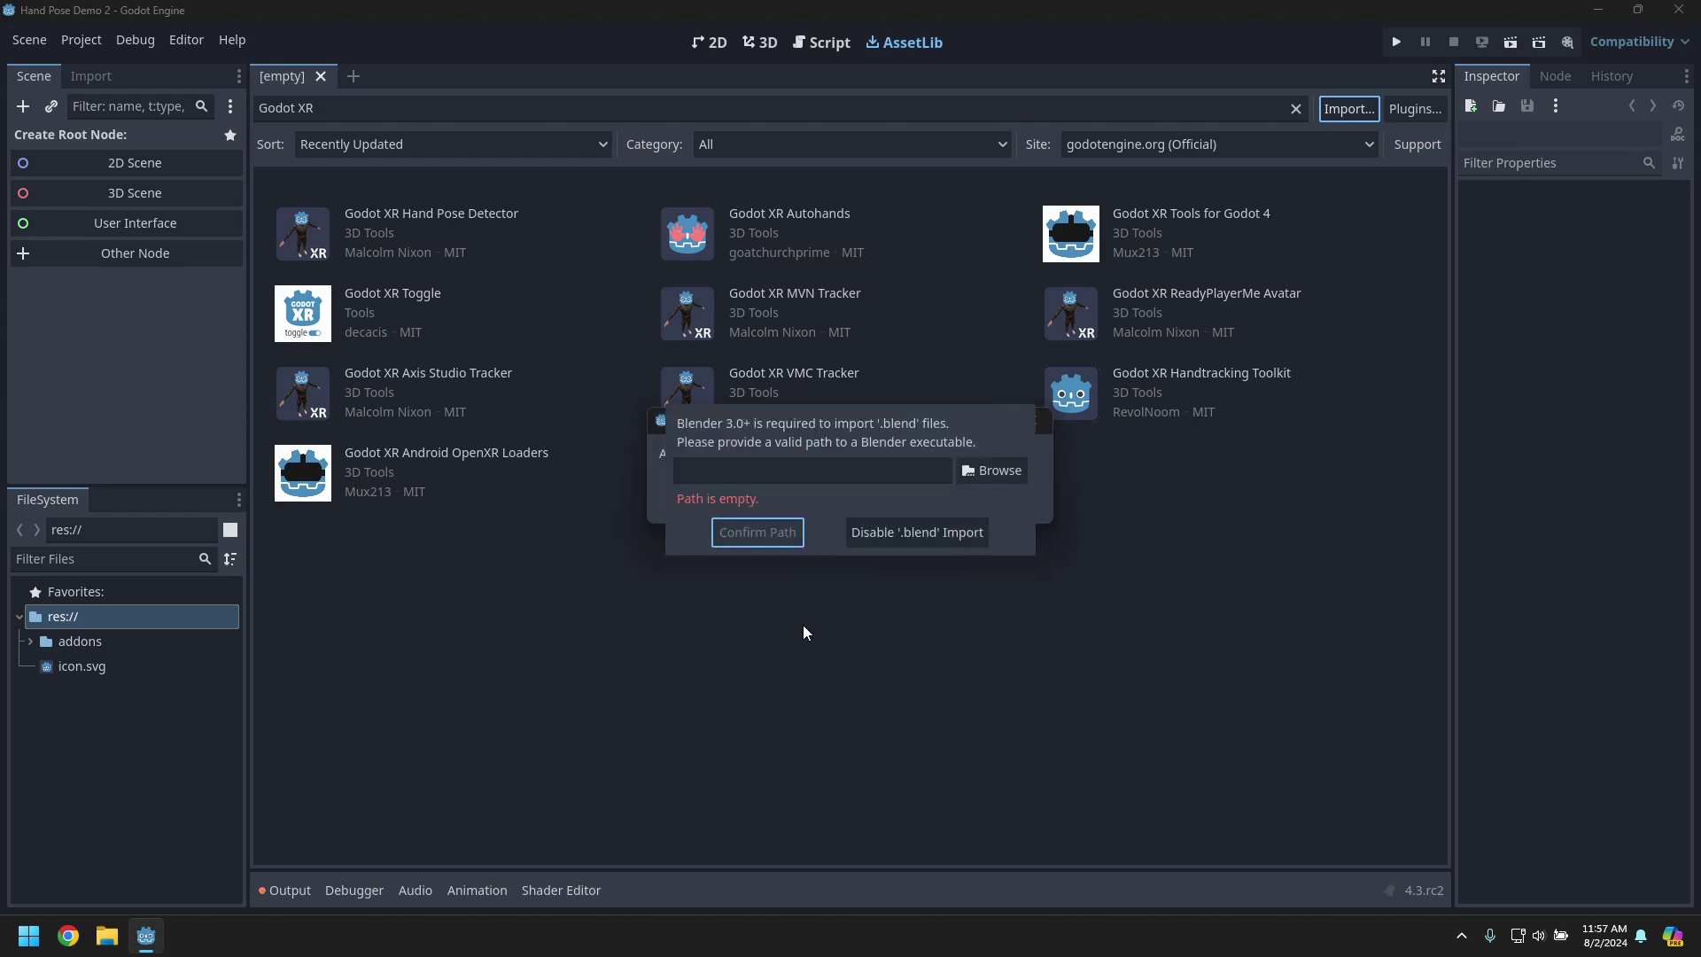
{"action": "left_click", "coordinate": [926, 527]}
{"action": "left_click", "coordinate": [792, 508]}
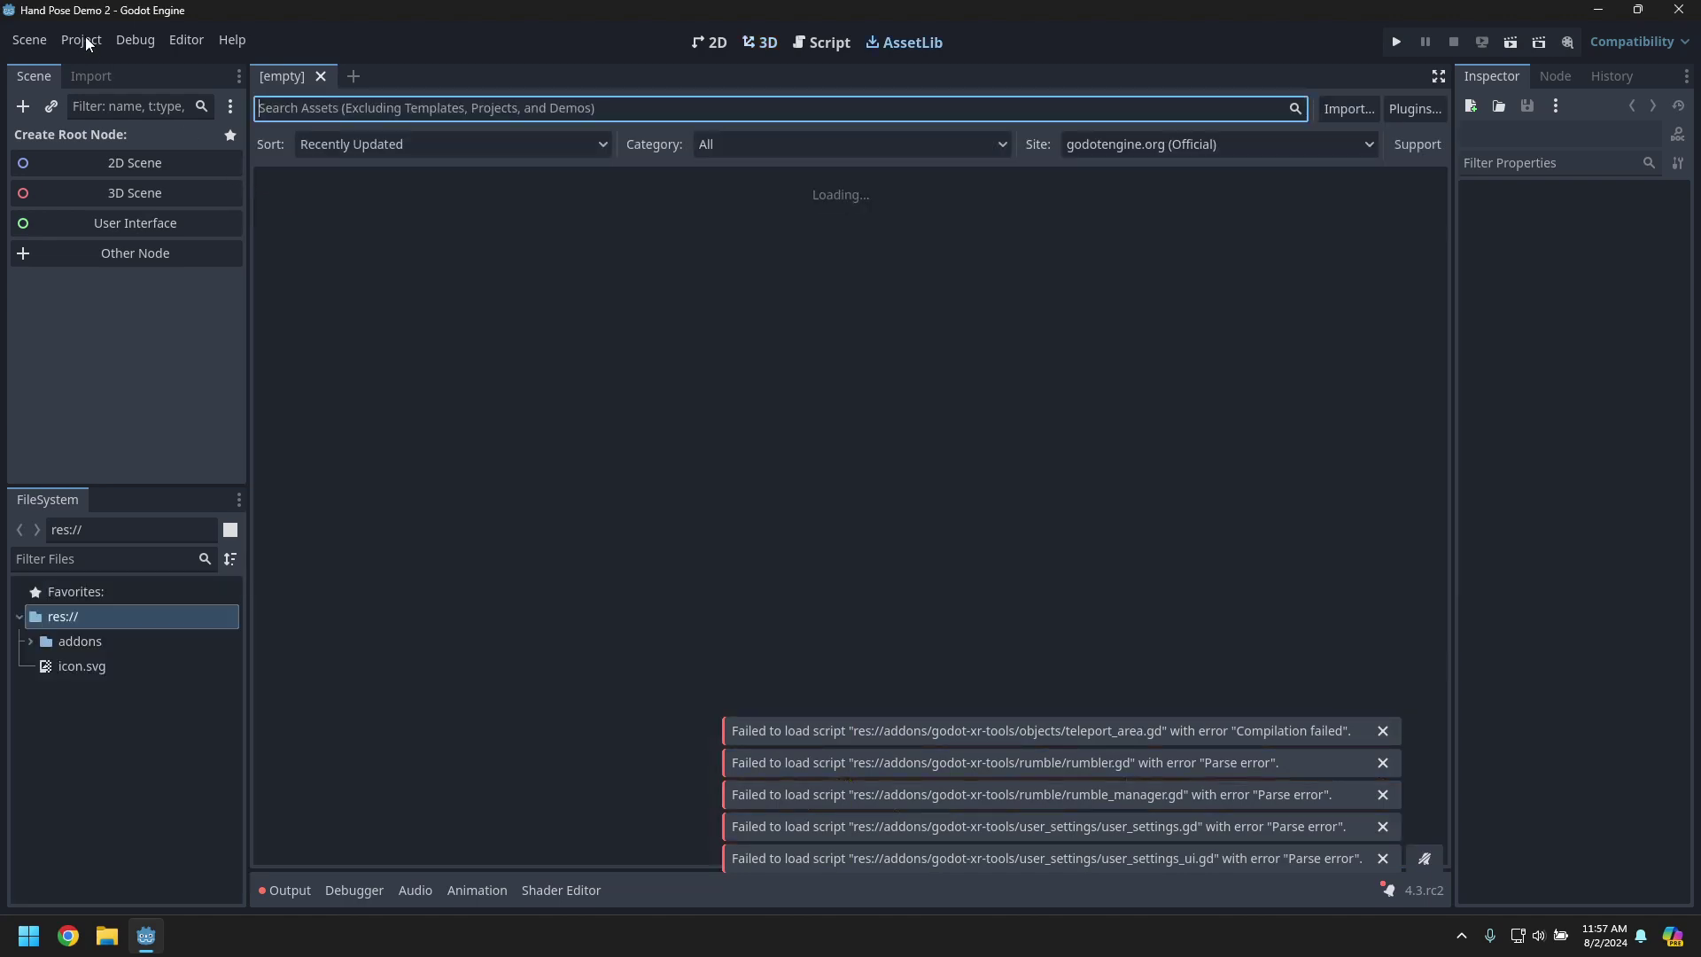
- Enable the Godot XR Tools plugin in Project Settings
{"action": "left_click", "coordinate": [81, 40]}
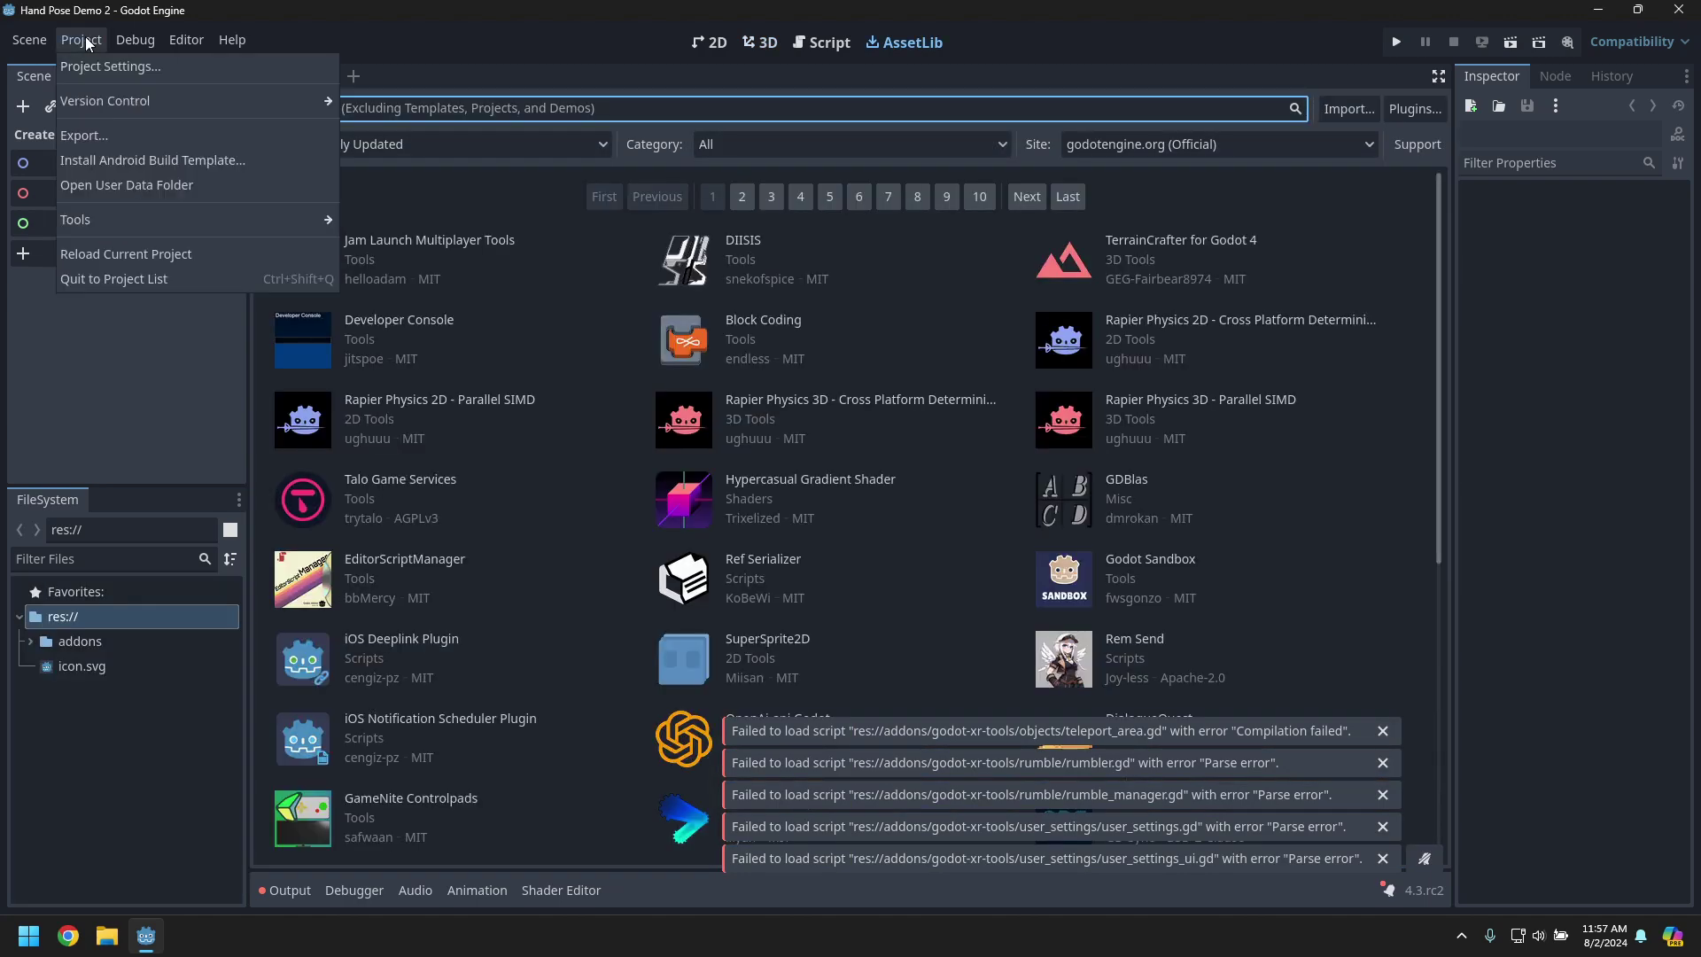
{"action": "left_click", "coordinate": [108, 67]}
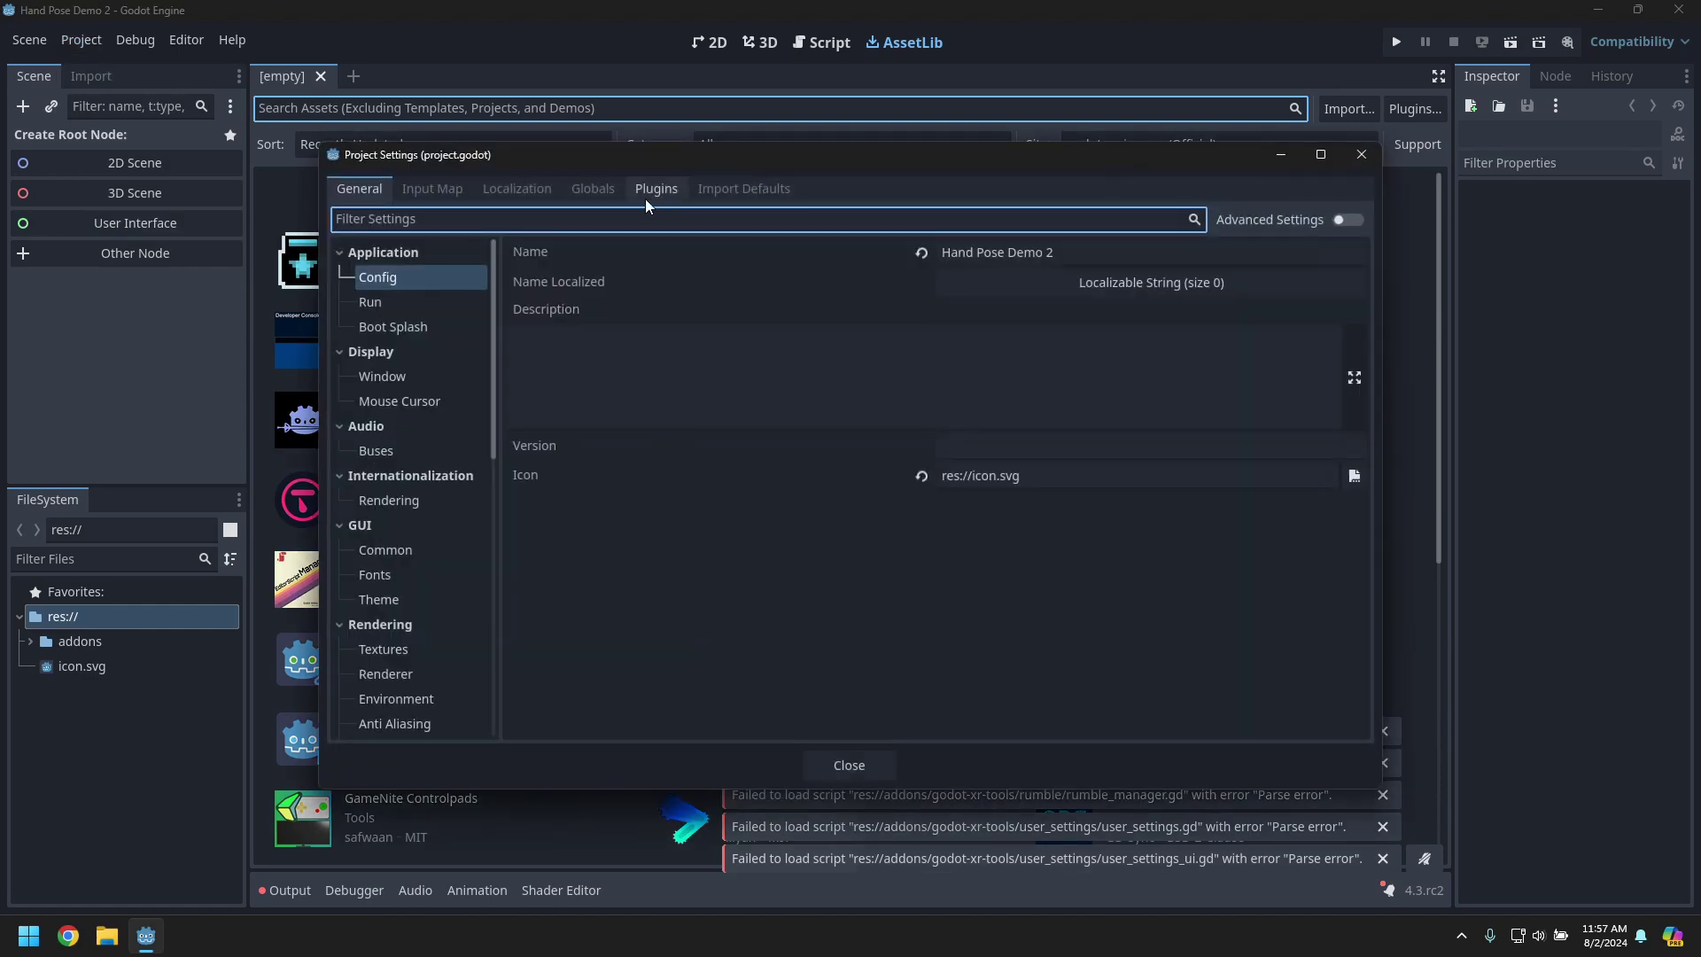
{"action": "left_click", "coordinate": [652, 192]}
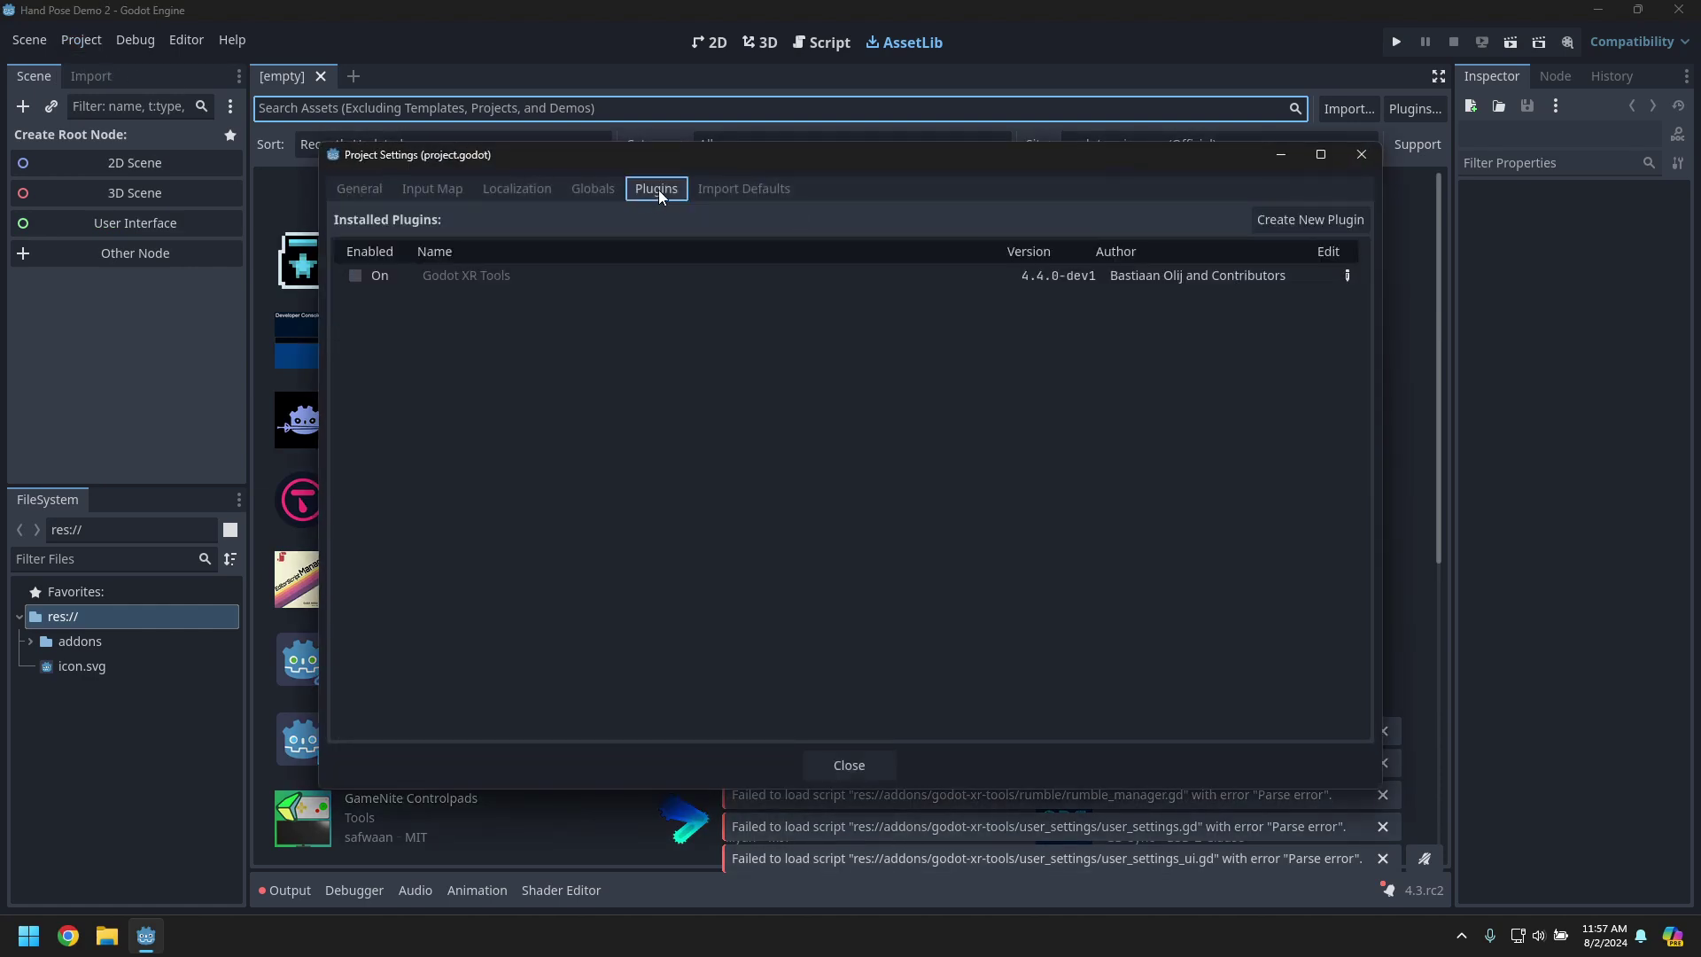
{"action": "left_click", "coordinate": [363, 275]}
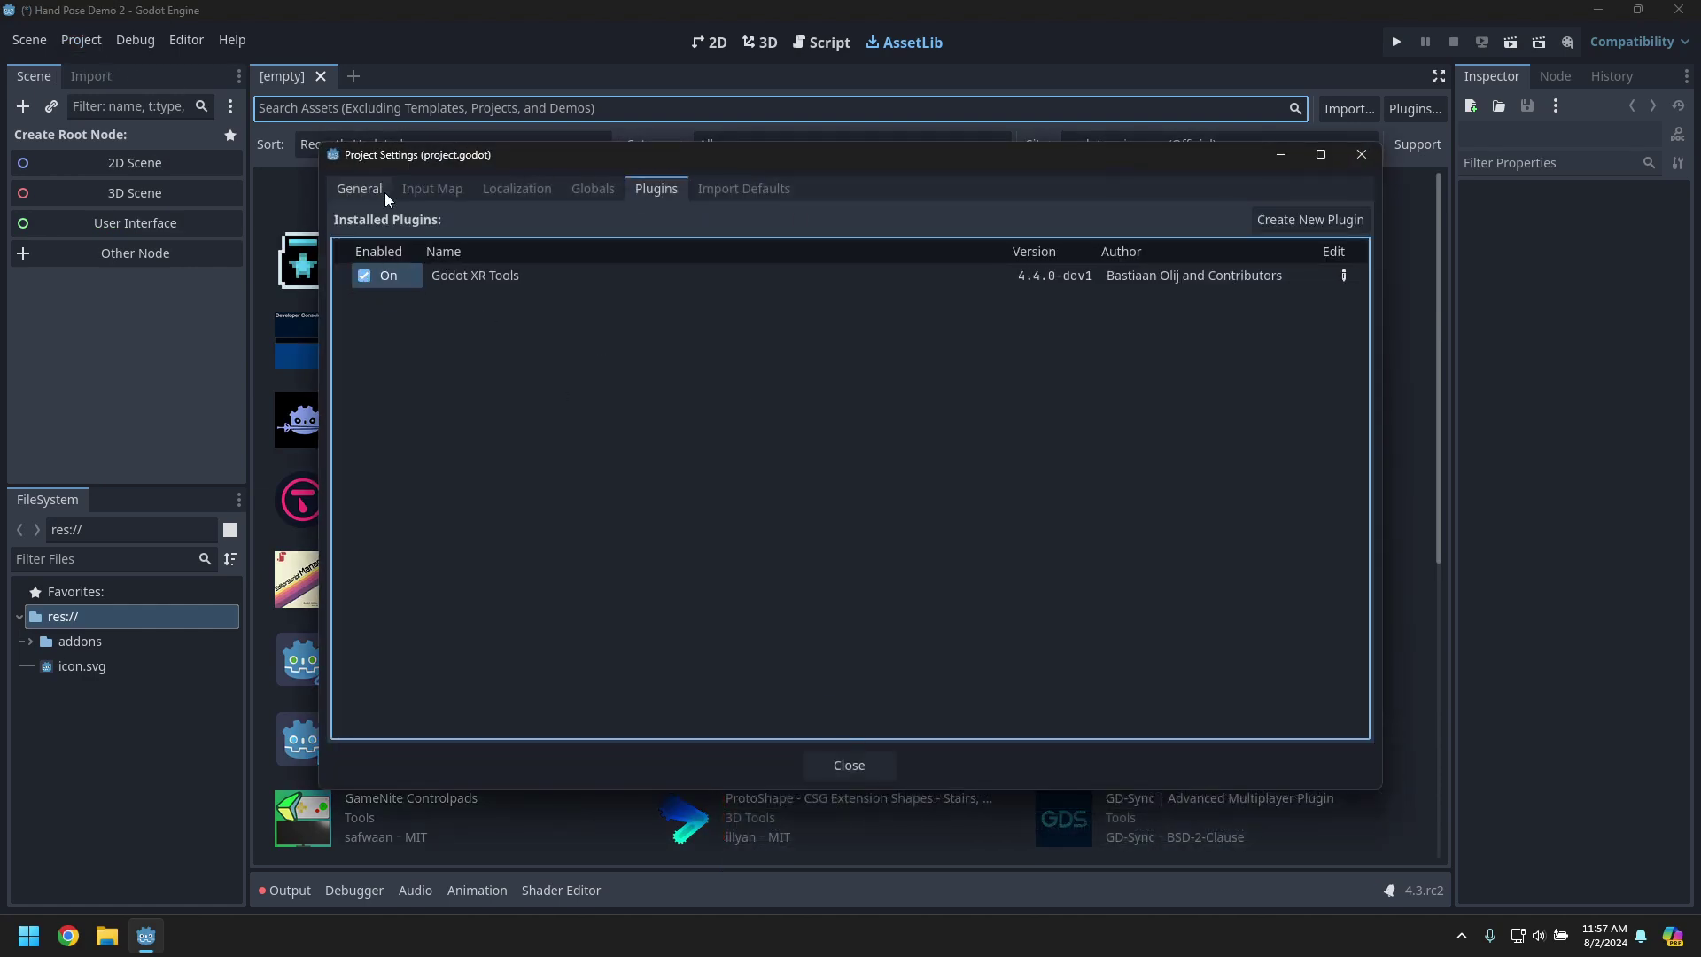
{"action": "left_click", "coordinate": [855, 763]}
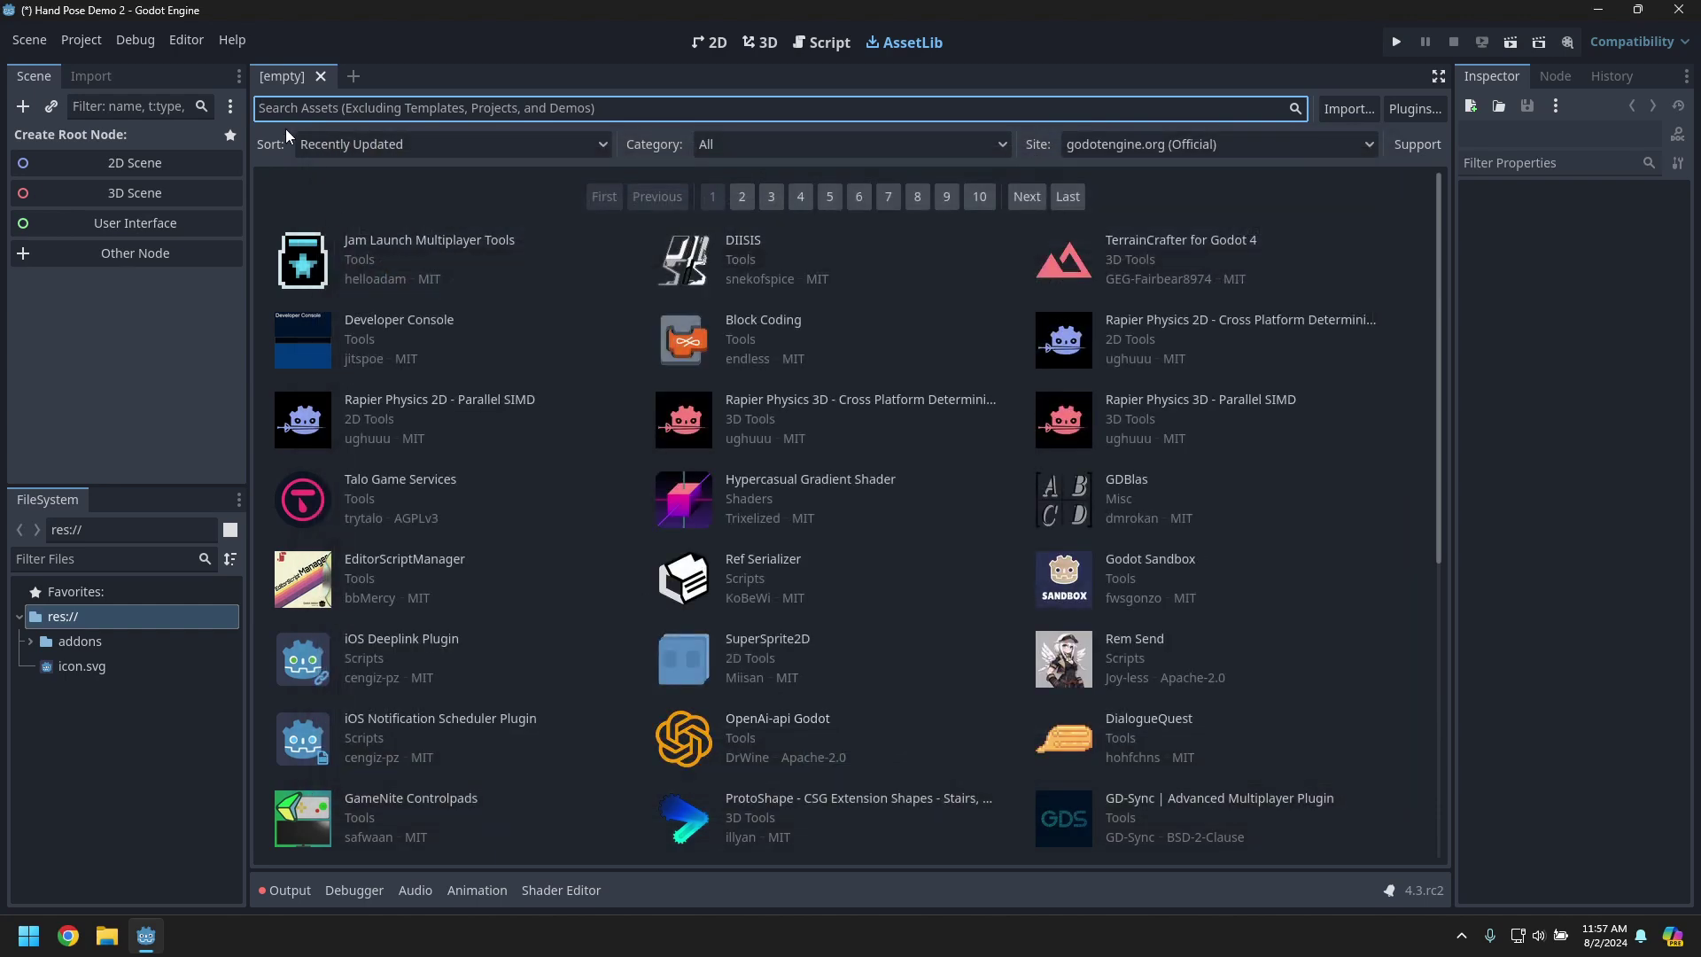
- Enable OpenXR for the project from the Project Tools menu
{"action": "left_click", "coordinate": [82, 46]}
{"action": "mouse_move", "coordinate": [257, 213]}
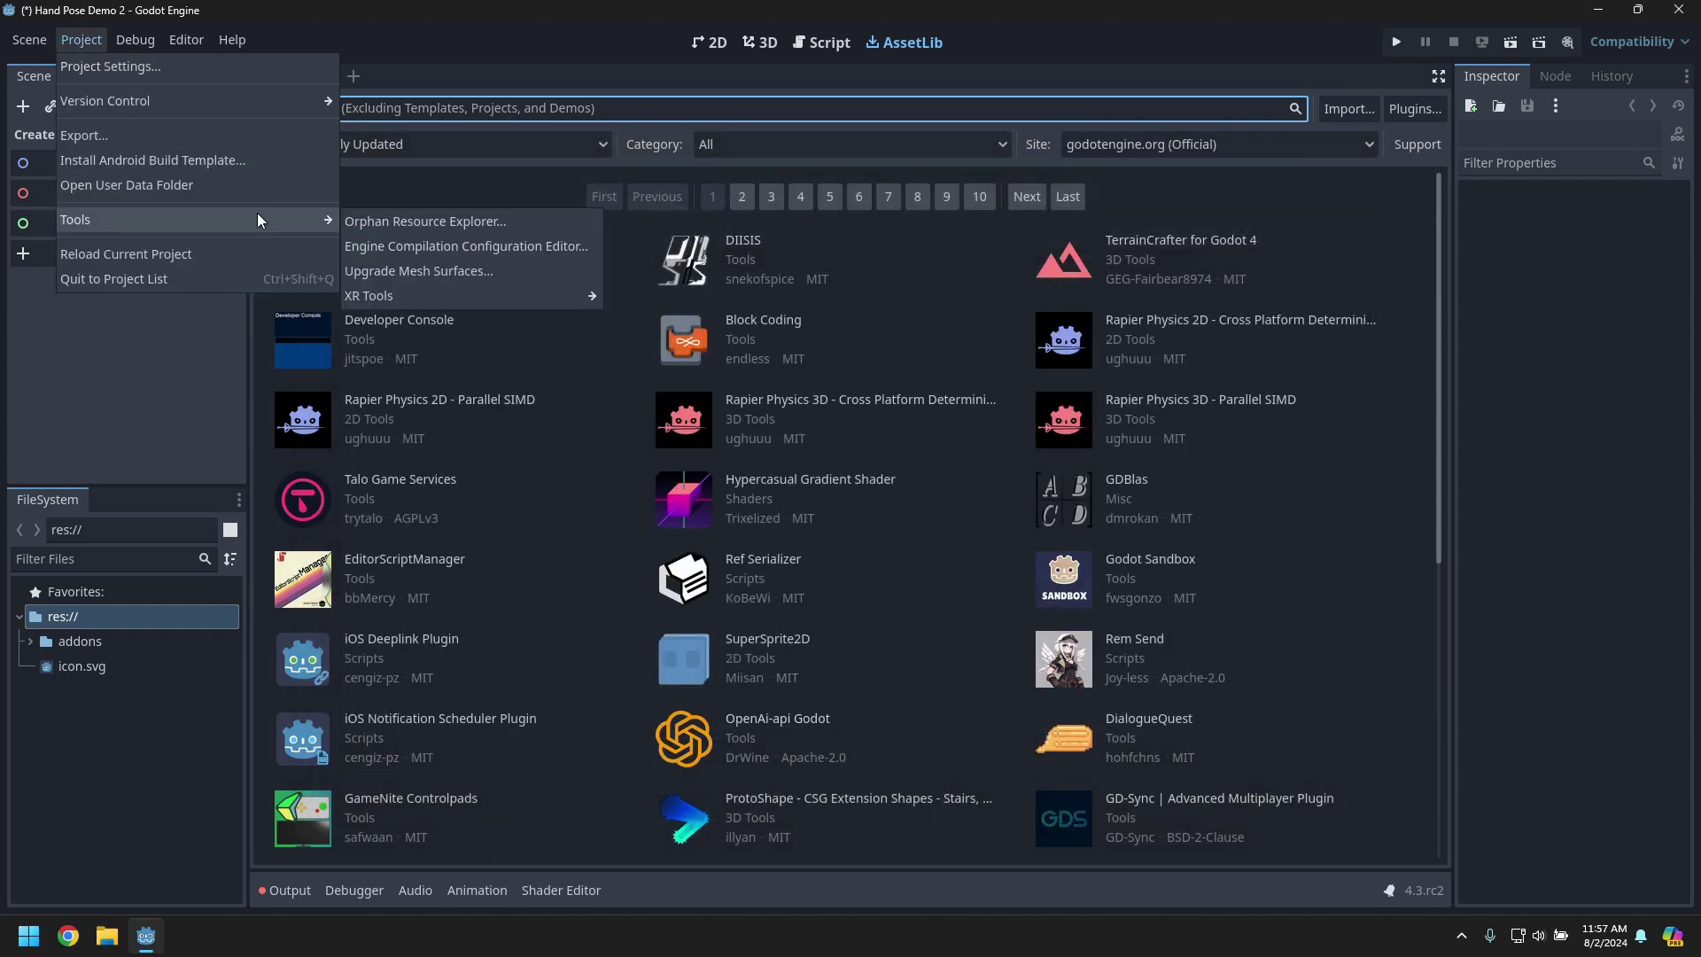
{"action": "mouse_move", "coordinate": [470, 296]}
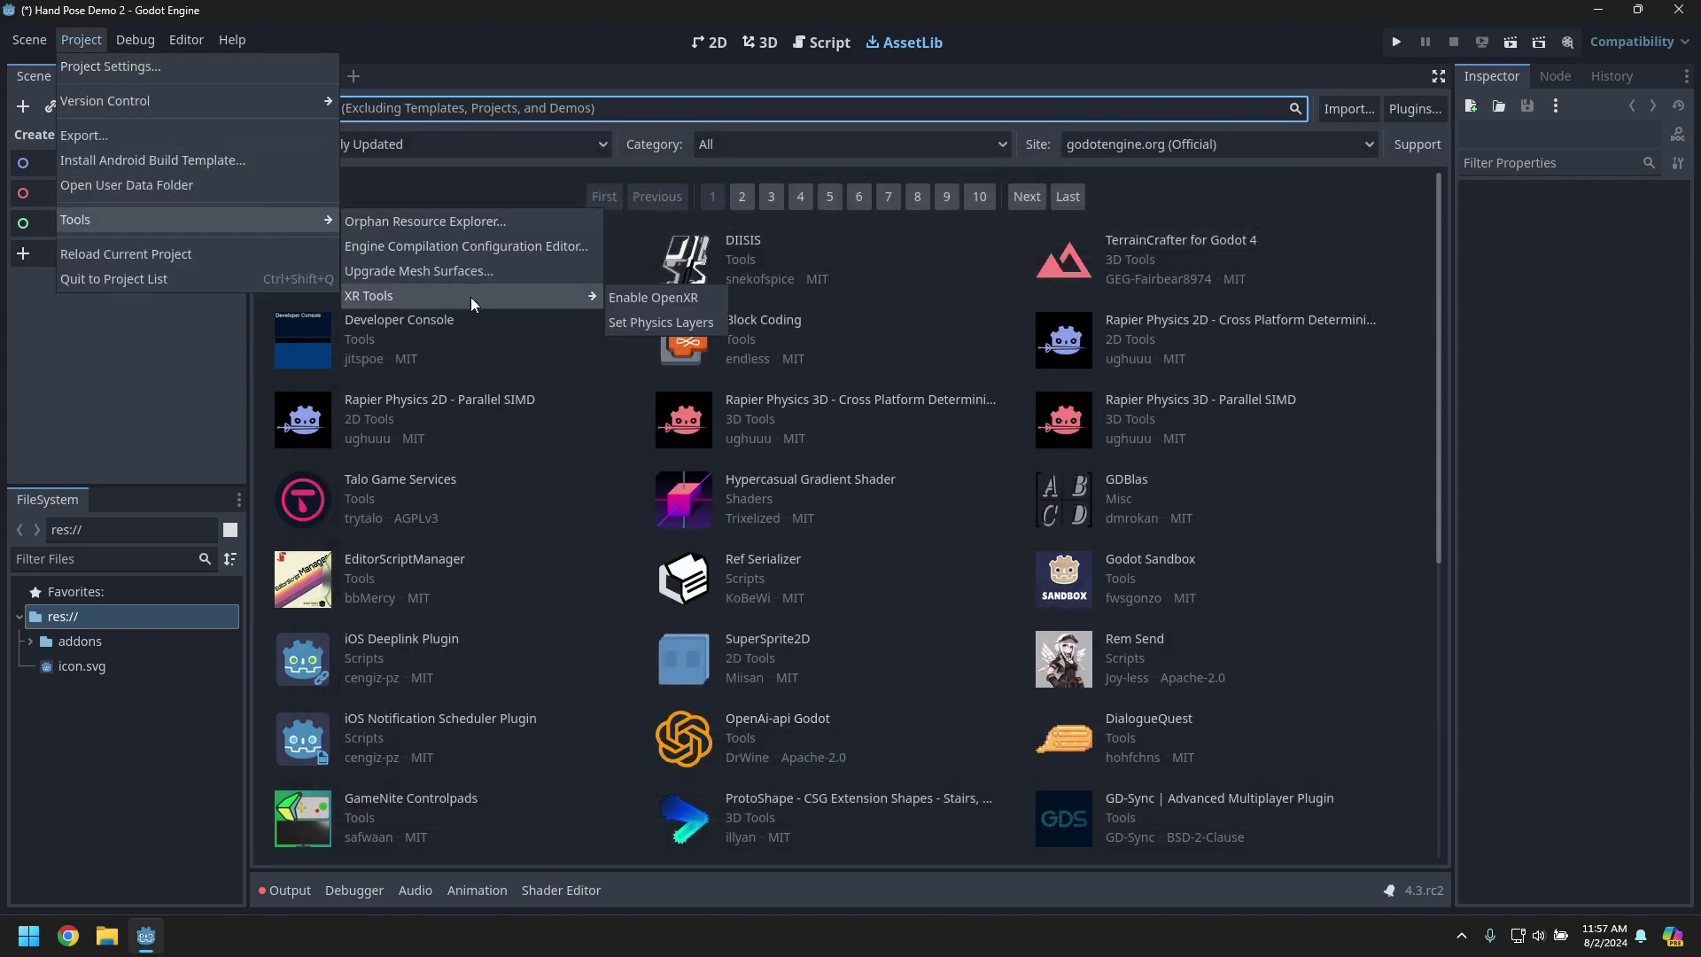
{"action": "left_click", "coordinate": [638, 300]}
- Apply the XR Tools Set Physics Layers setup
{"action": "left_click", "coordinate": [77, 39]}
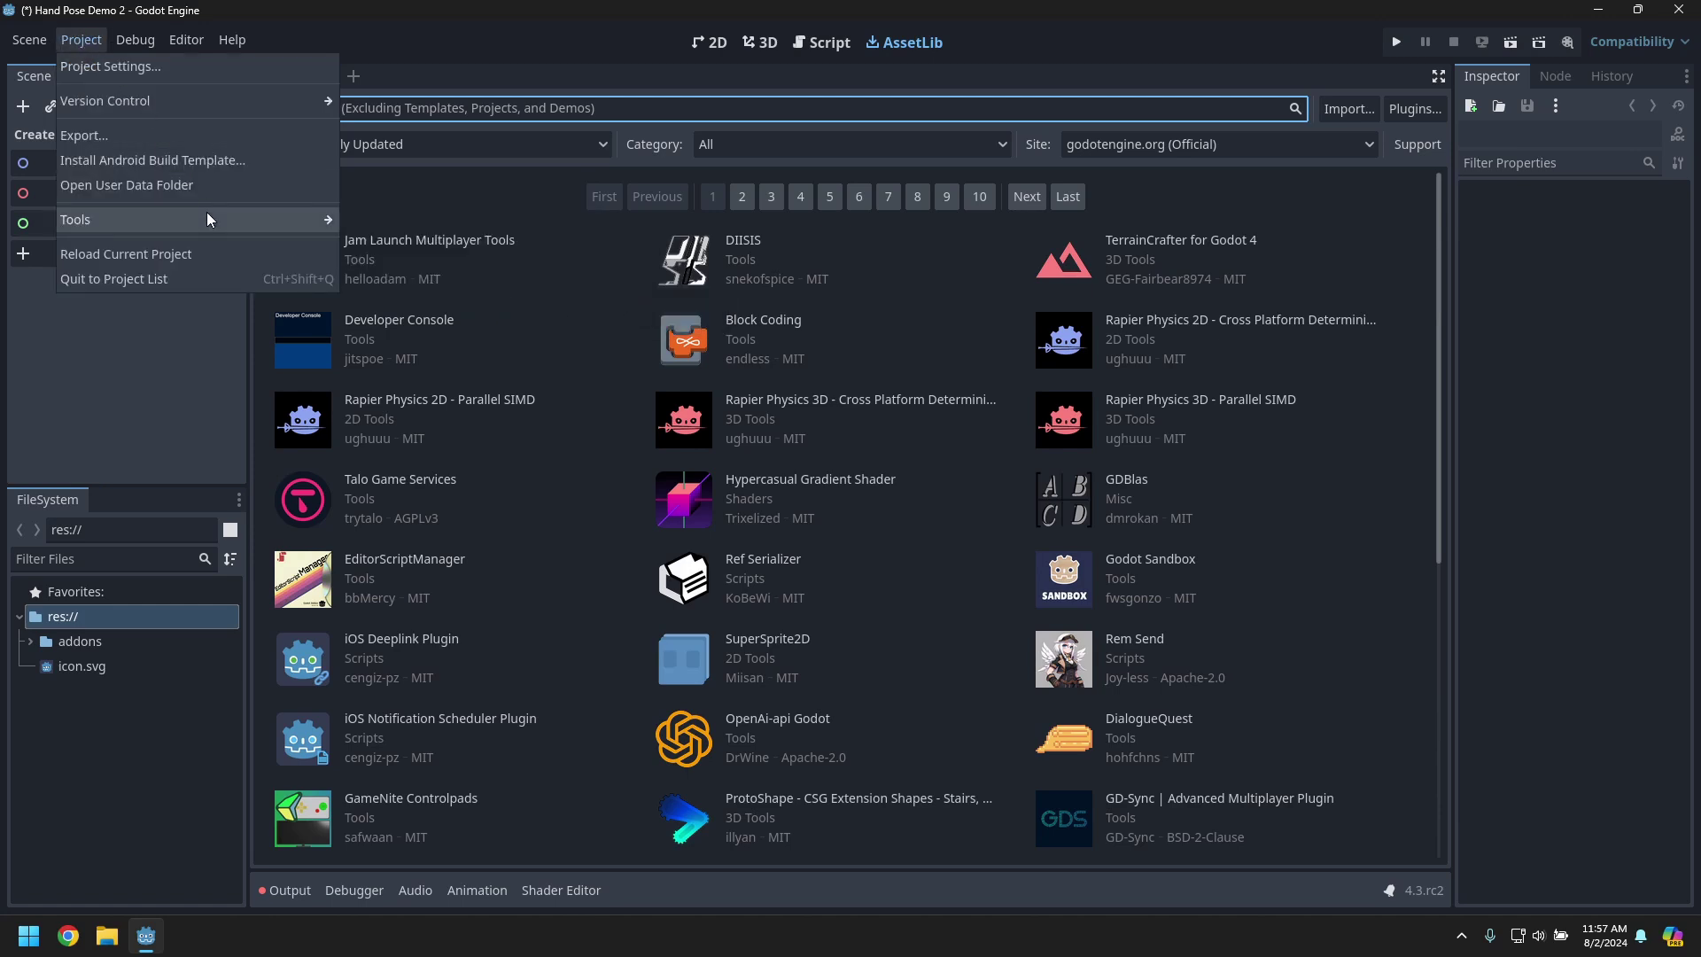
{"action": "mouse_move", "coordinate": [321, 218]}
{"action": "mouse_move", "coordinate": [526, 291]}
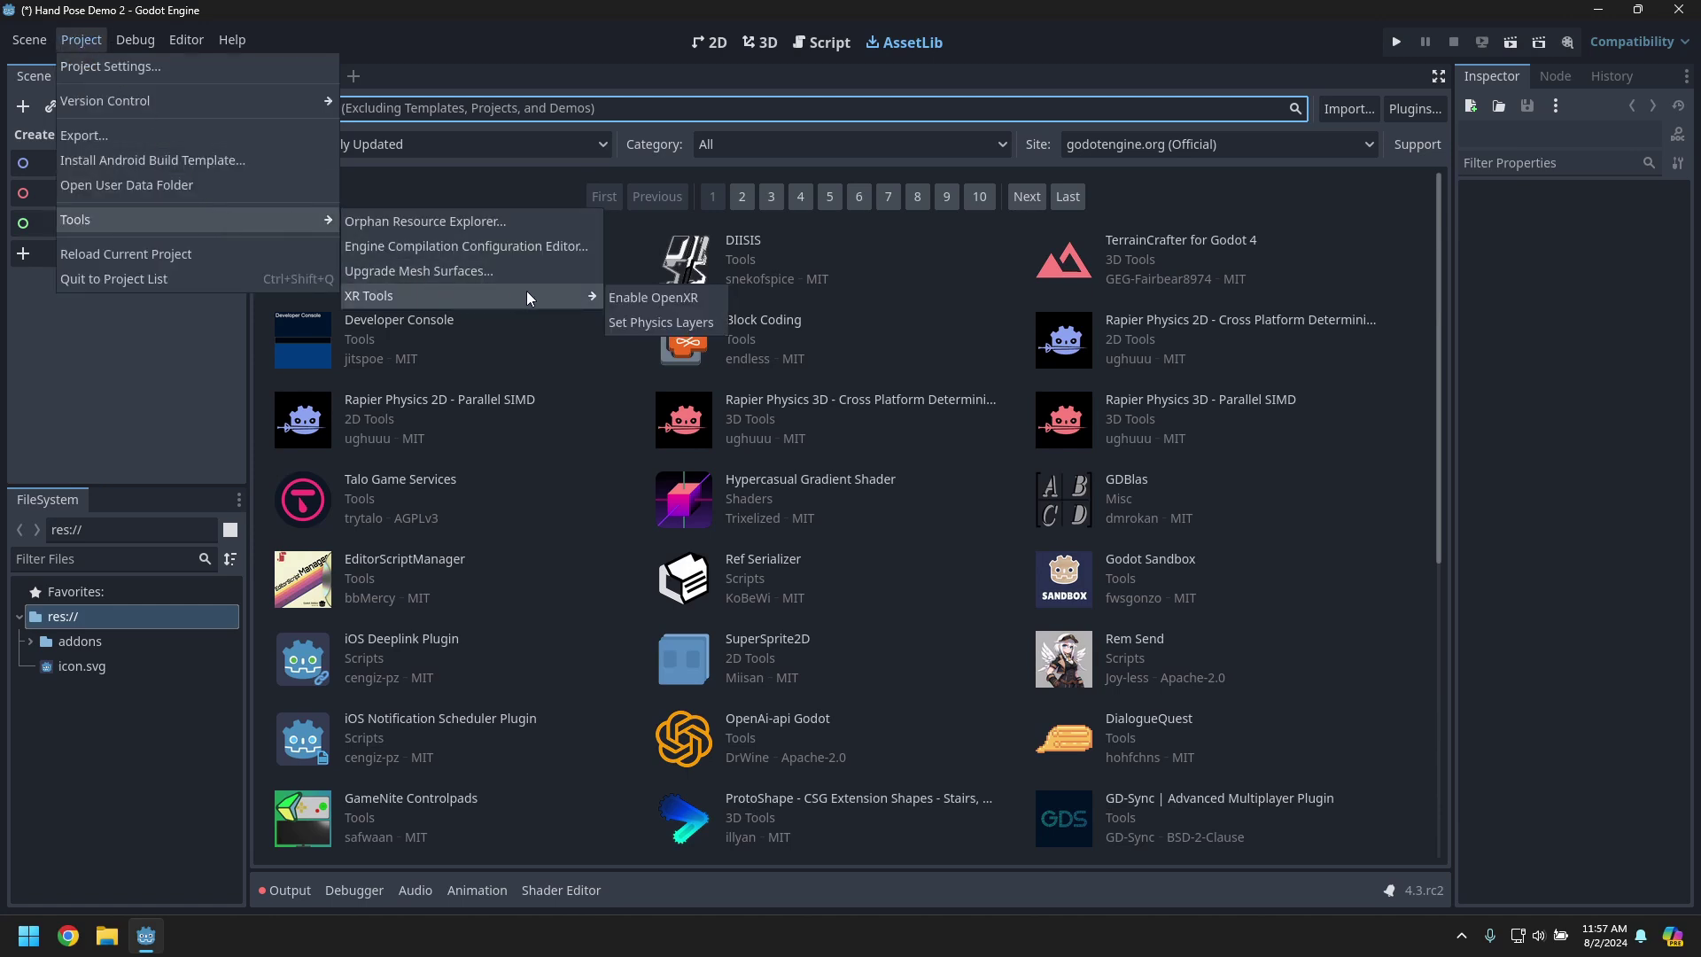
{"action": "left_click", "coordinate": [638, 314]}
- Set the OpenXR Environment Blend Mode to Alpha in Project Settings
{"action": "left_click", "coordinate": [89, 41]}
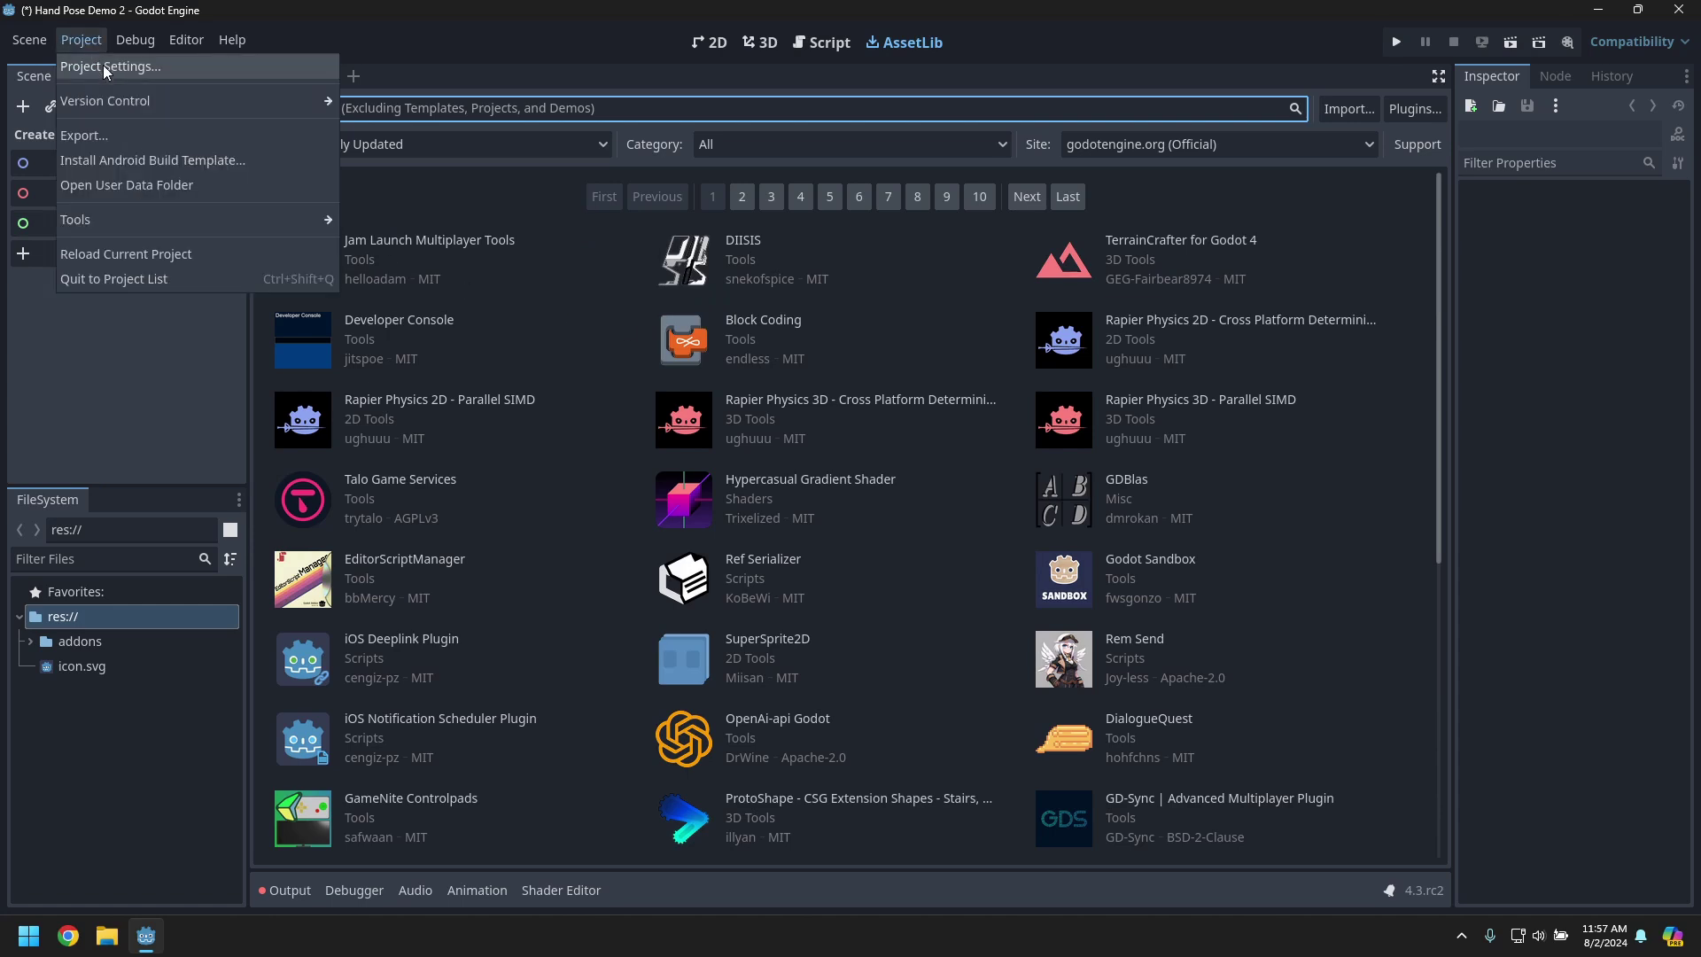
{"action": "left_click", "coordinate": [102, 65]}
{"action": "left_click", "coordinate": [360, 187]}
{"action": "scroll", "coordinate": [434, 560], "scroll_direction": "down", "scroll_amount": 10}
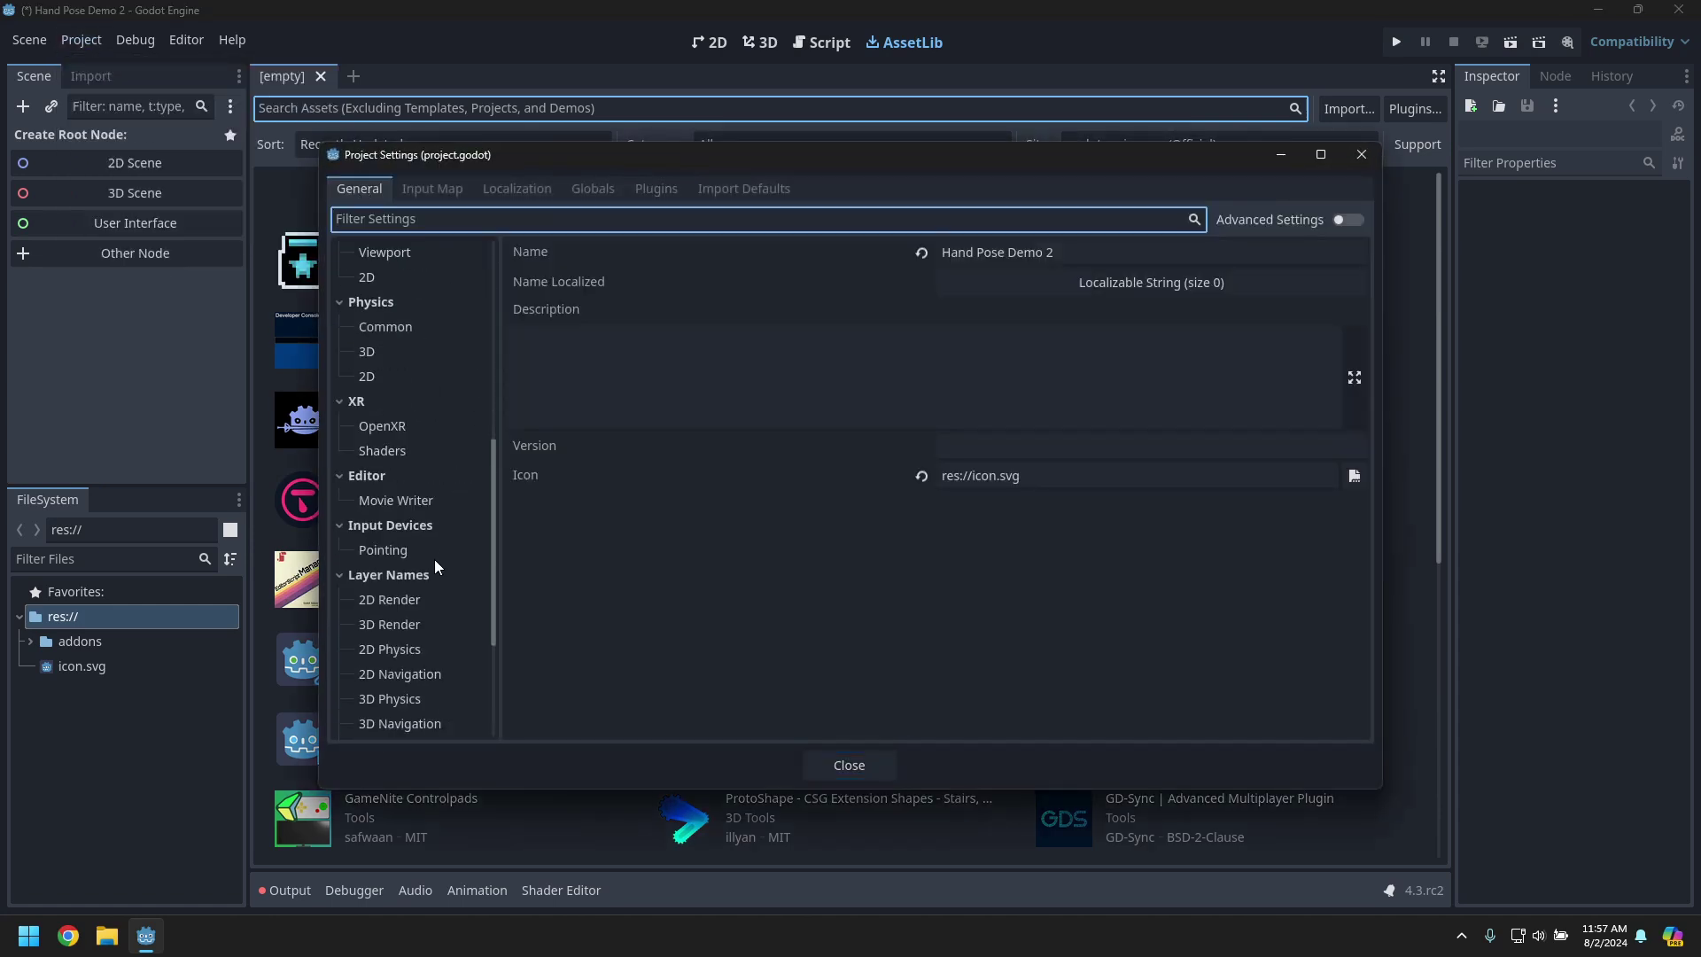
{"action": "left_click", "coordinate": [387, 451]}
{"action": "left_click", "coordinate": [390, 433]}
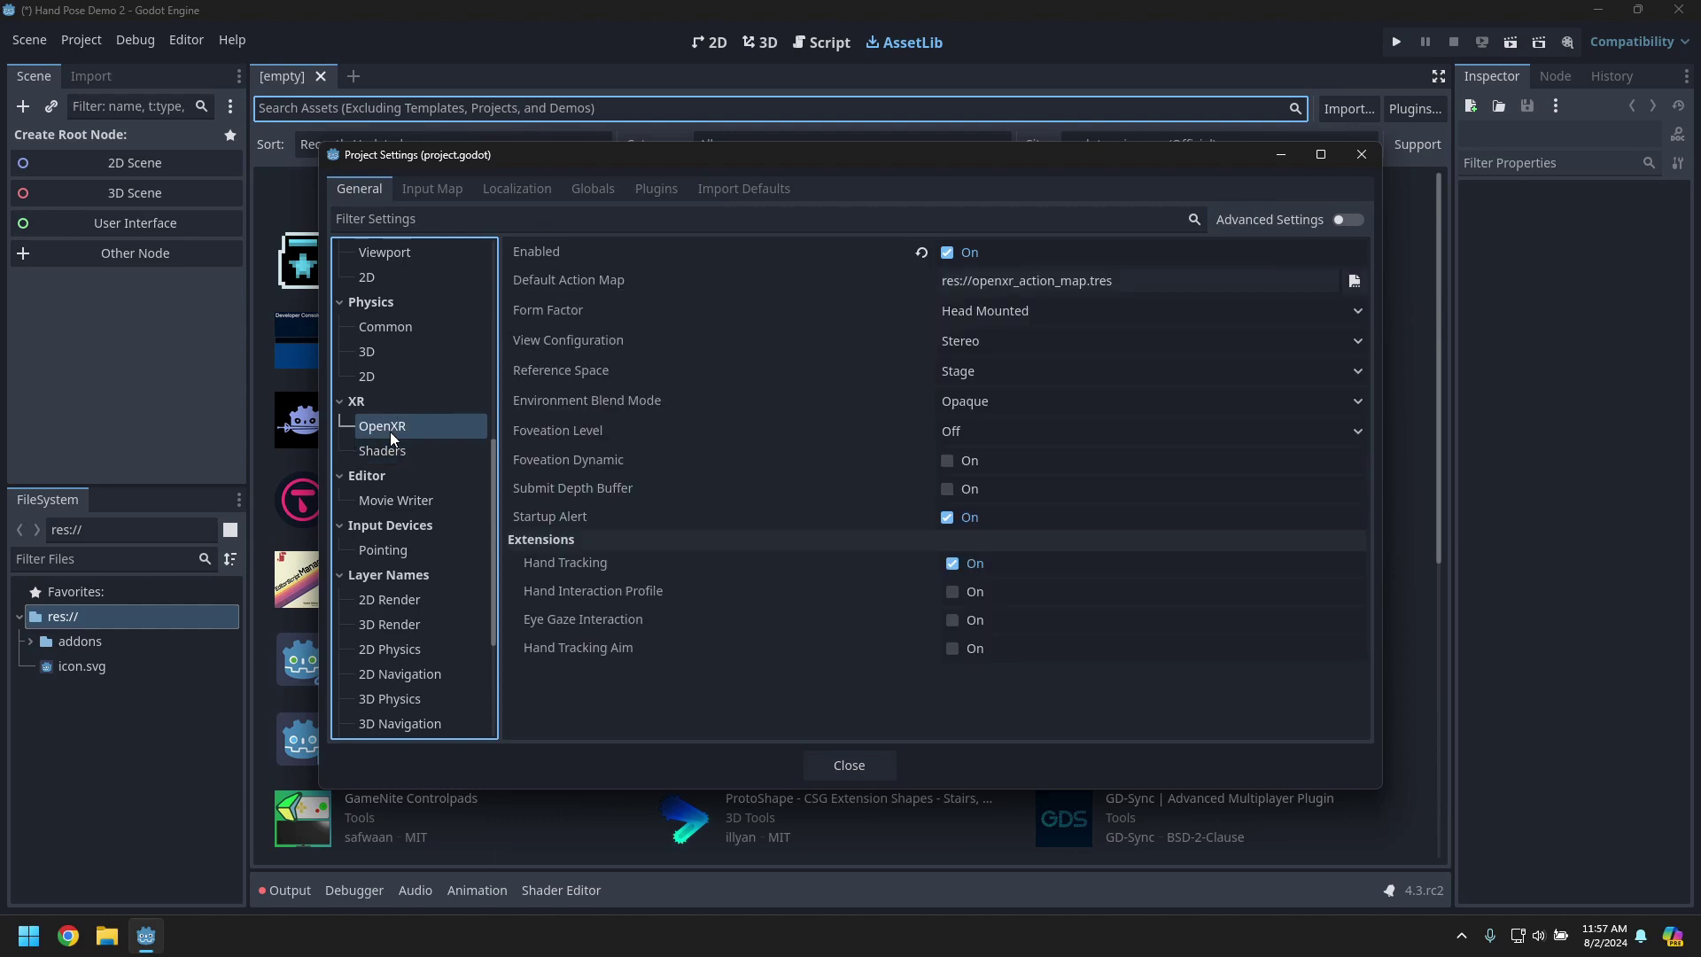
{"action": "left_click", "coordinate": [978, 391]}
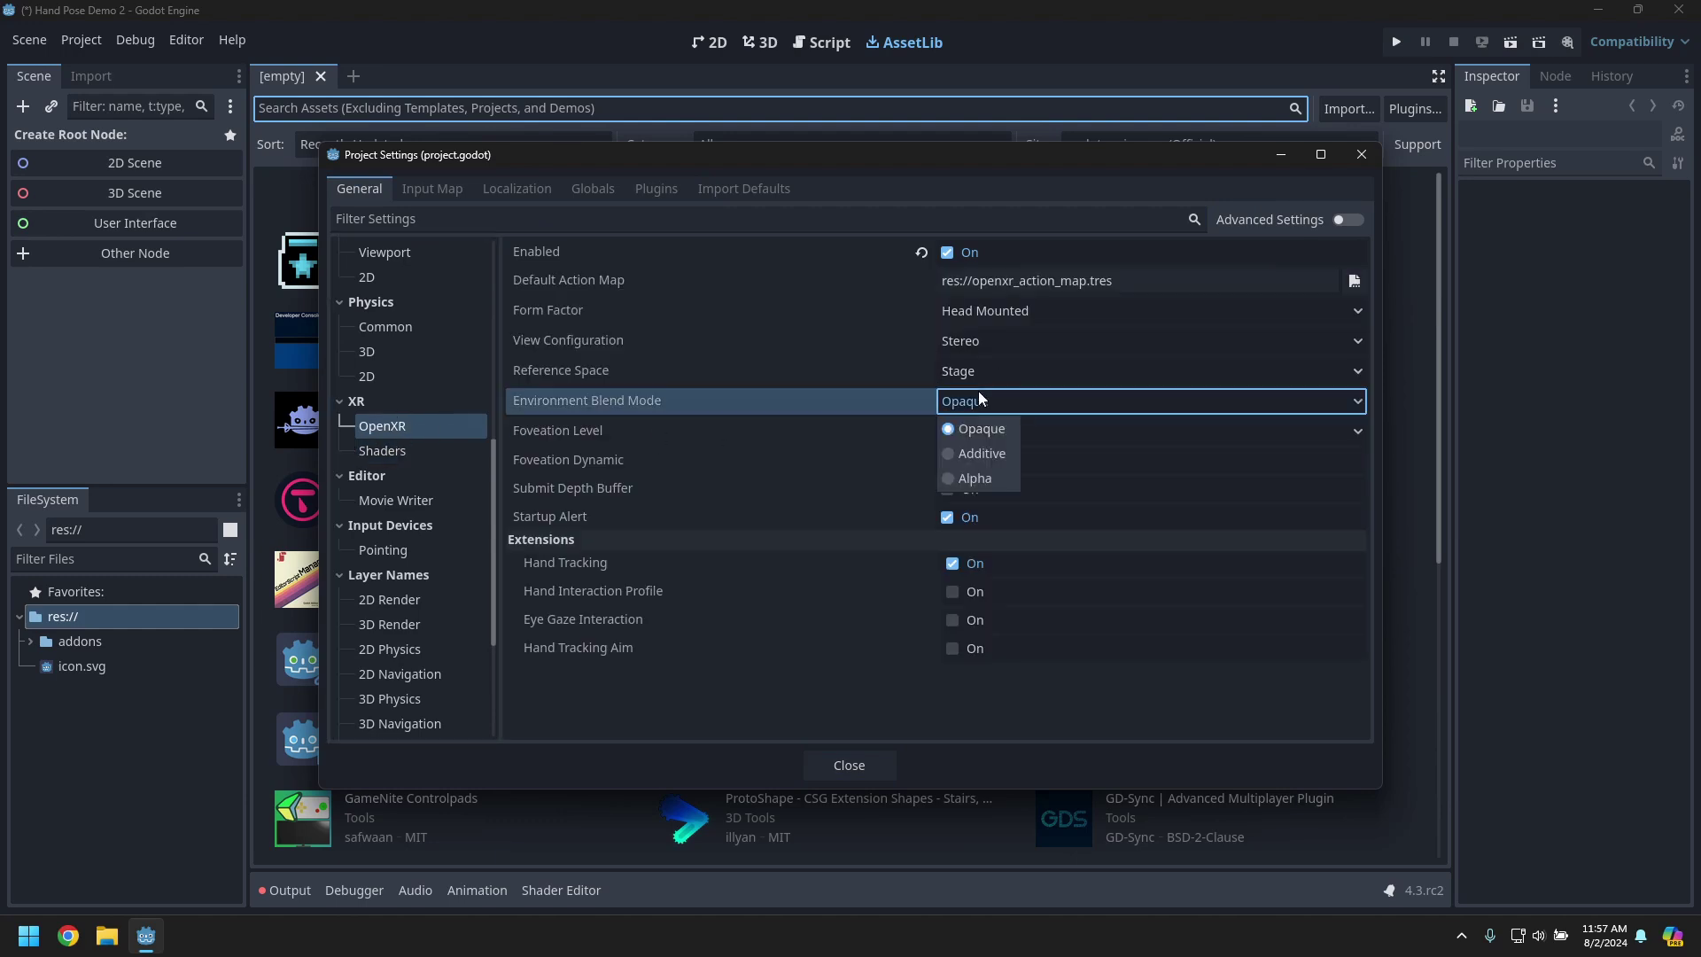
{"action": "left_click", "coordinate": [959, 478]}
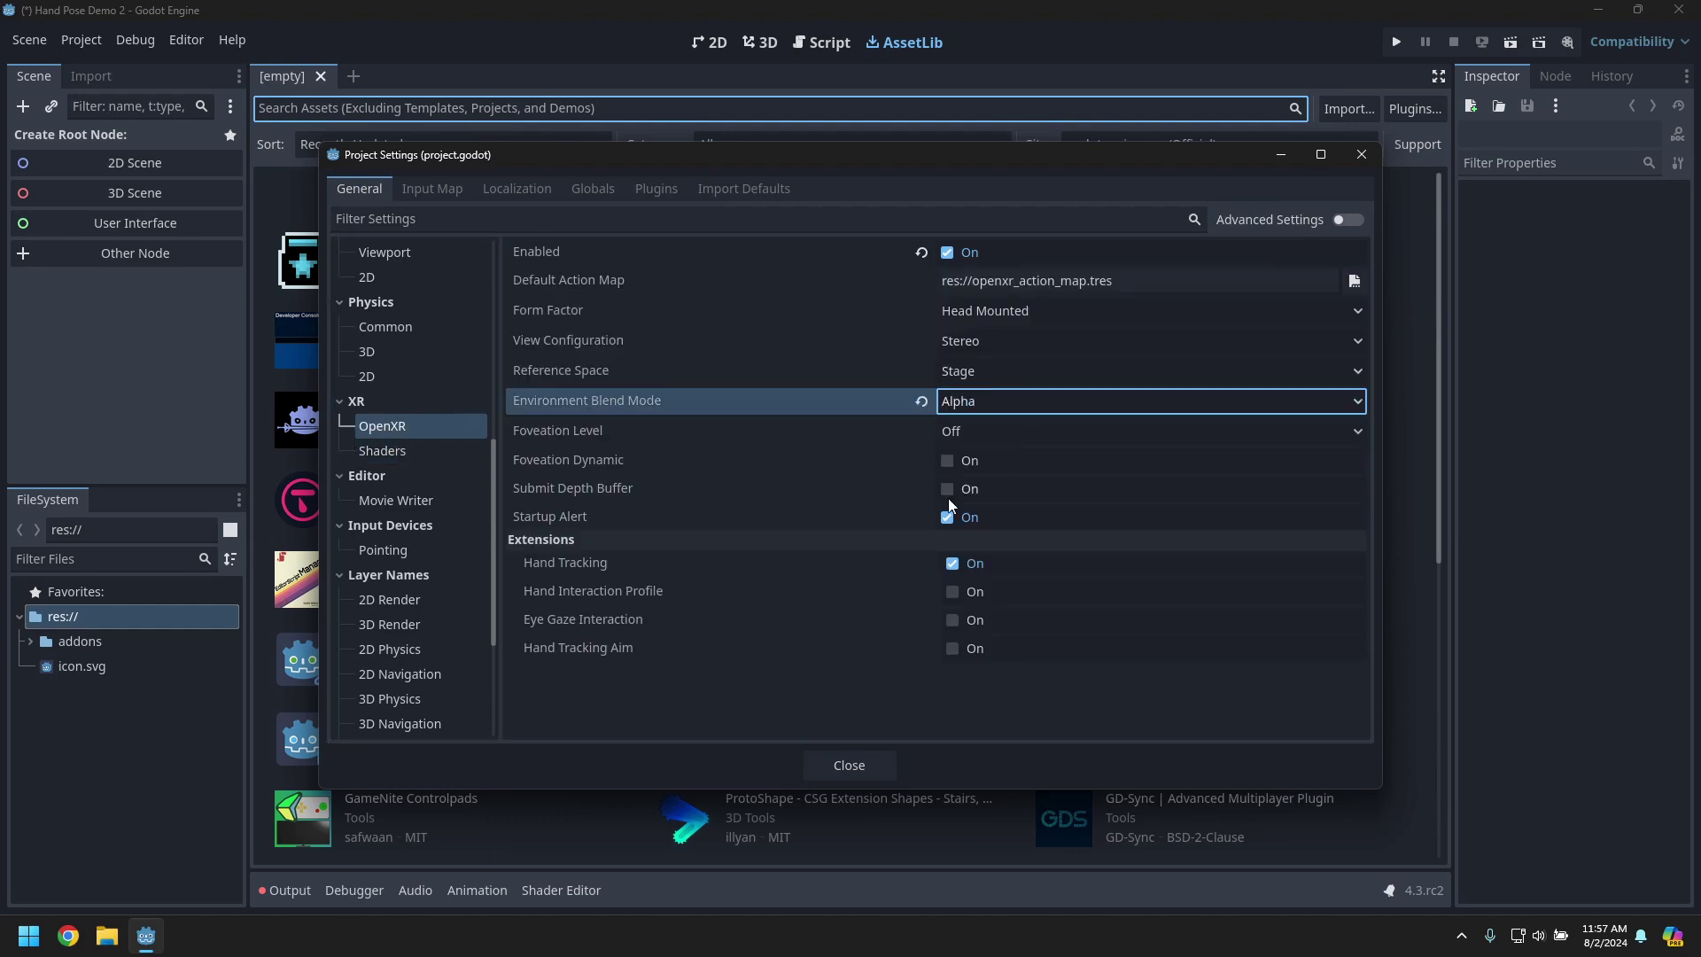
{"action": "left_click", "coordinate": [848, 765]}
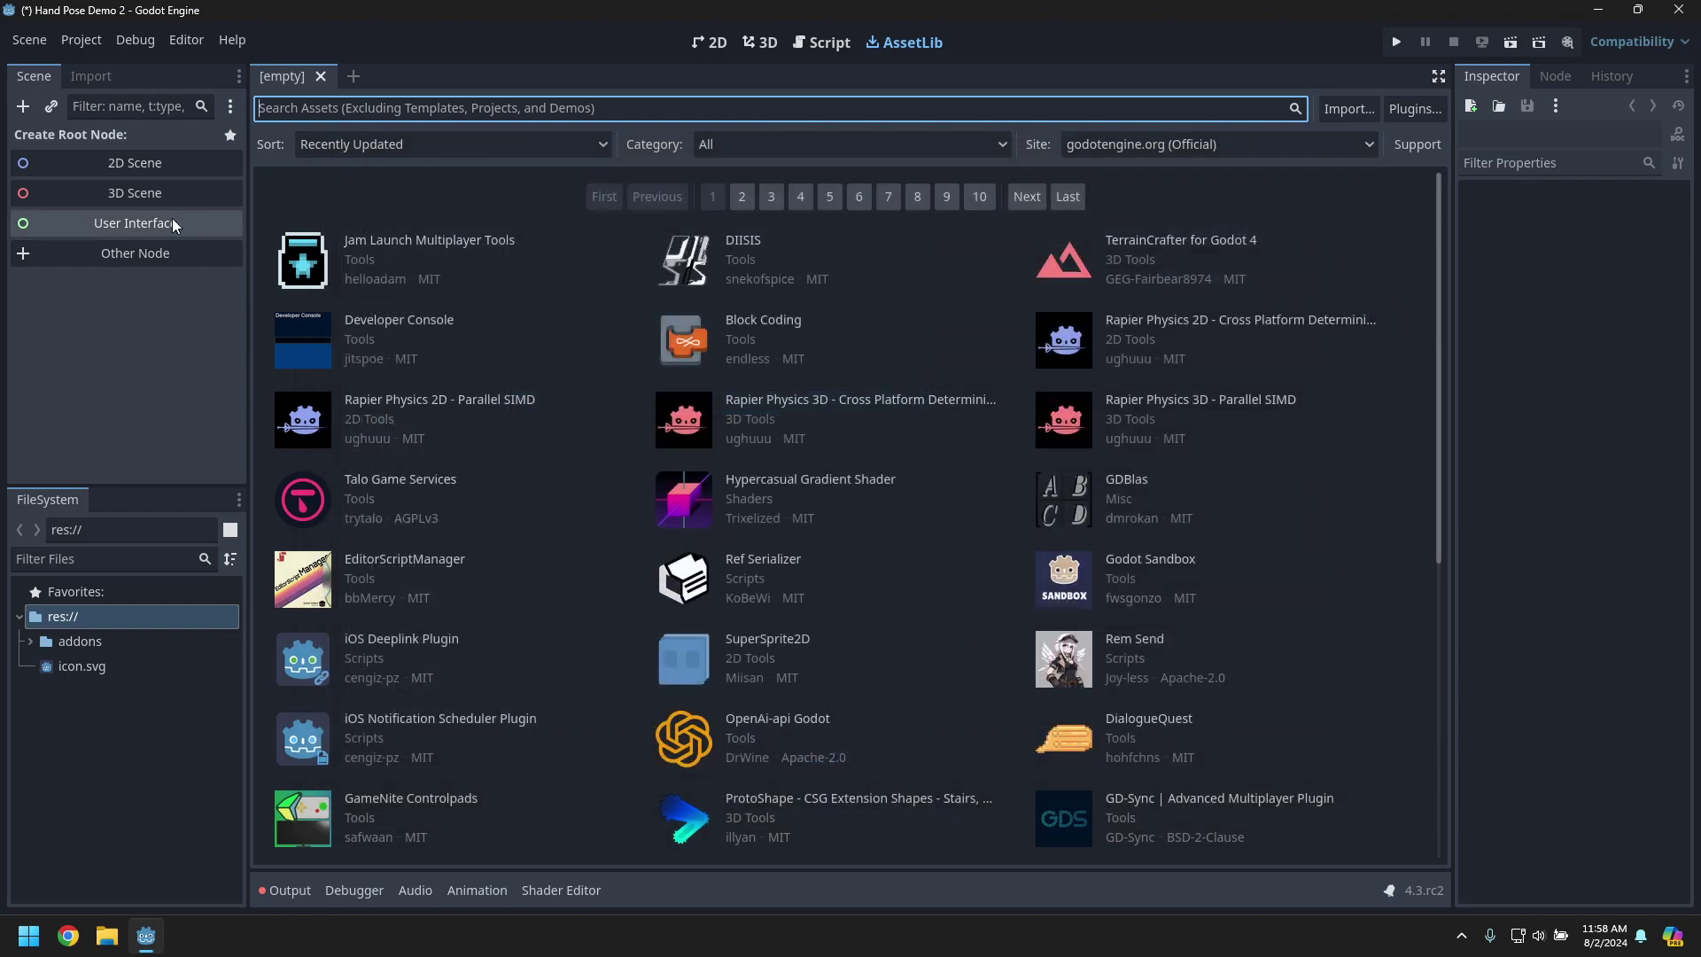
- Create a 3D scene and rename its Node3D root to Main
{"action": "left_click", "coordinate": [755, 41]}
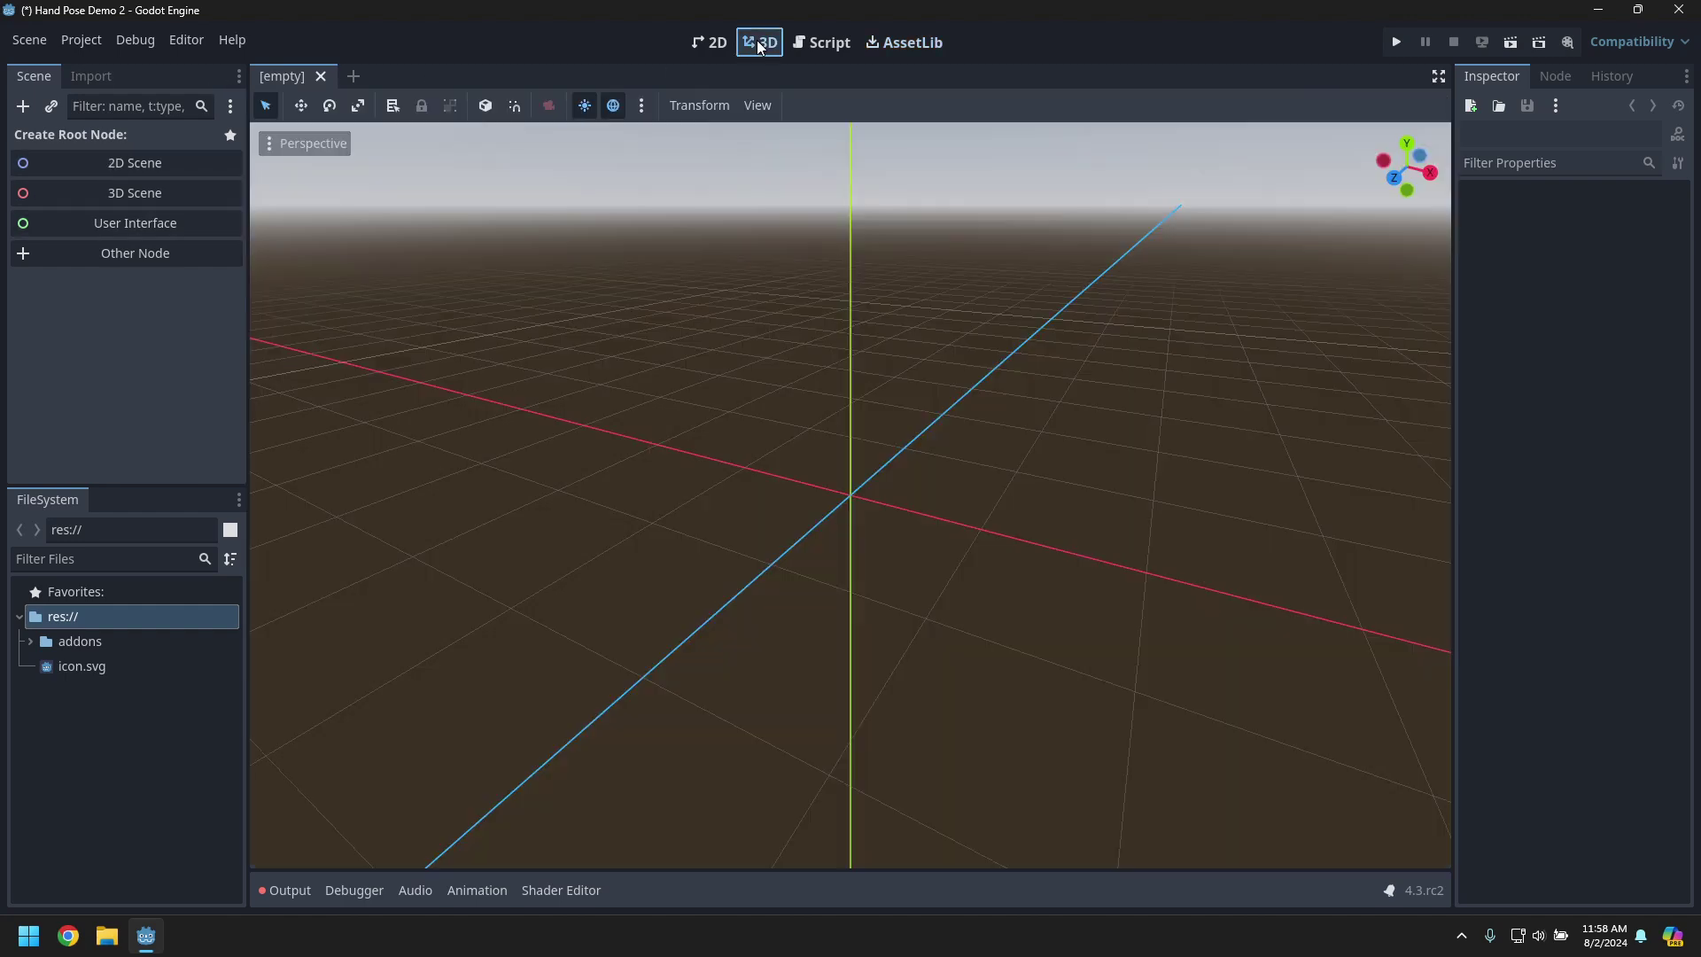
{"action": "left_click", "coordinate": [89, 192]}
{"action": "left_click", "coordinate": [264, 183]}
{"action": "left_click", "coordinate": [104, 140]}
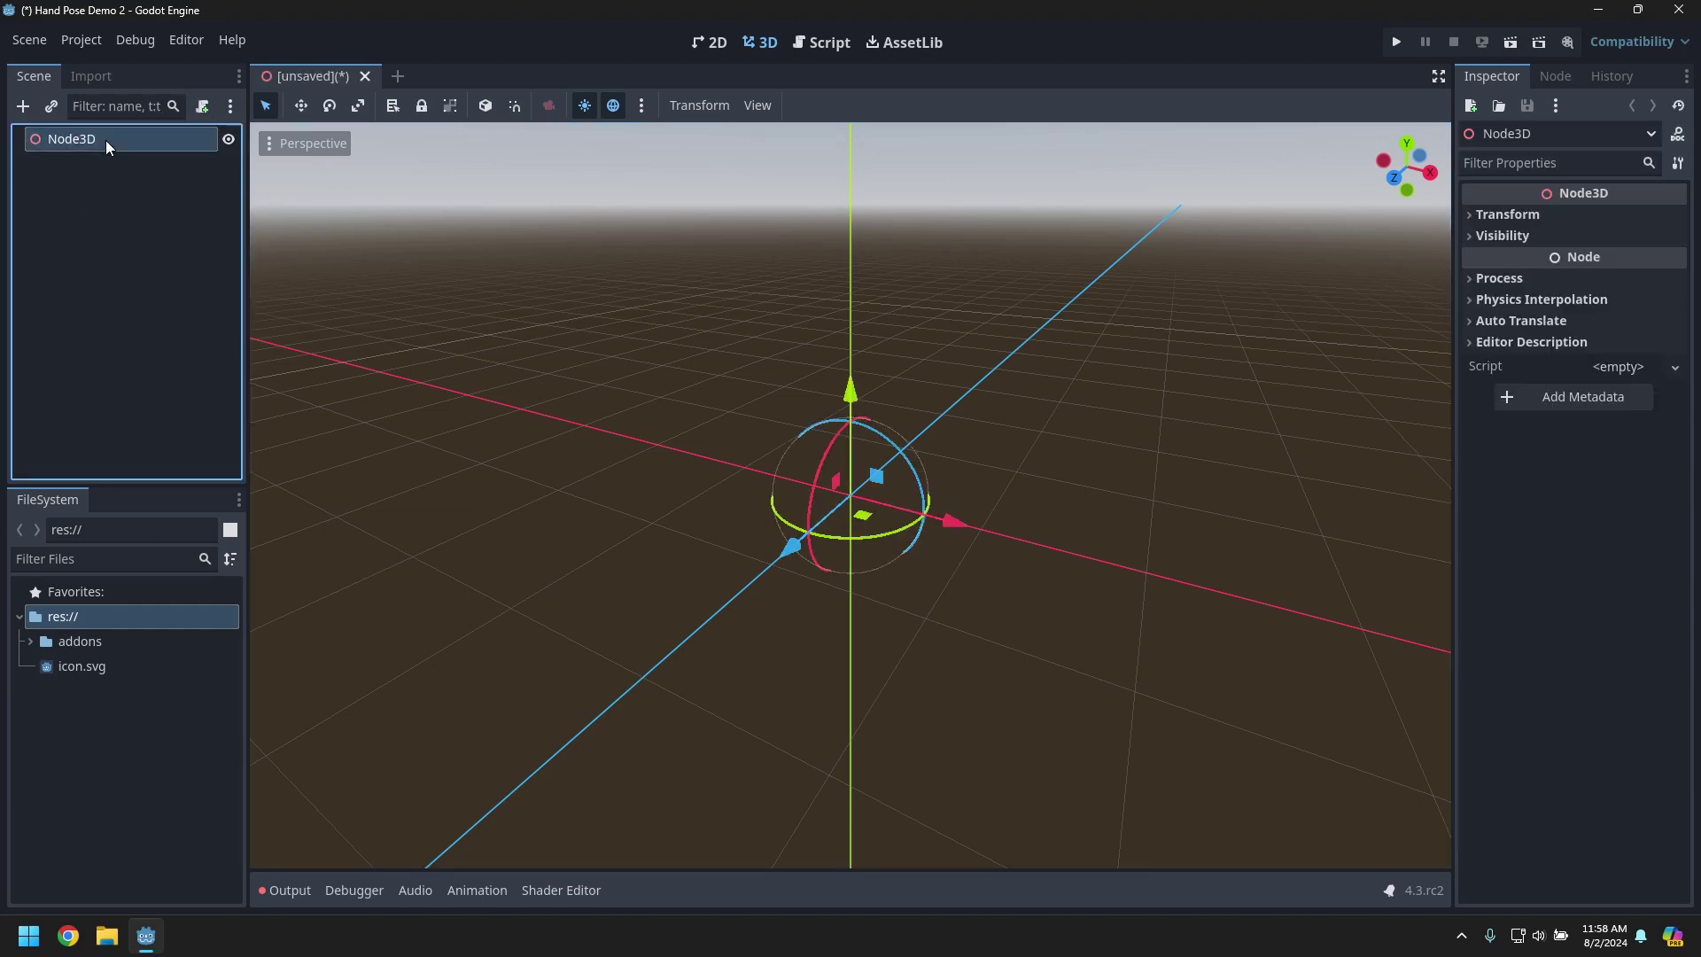
{"action": "double_click", "coordinate": [105, 140]}
{"action": "type", "text": "Main"}
{"action": "key", "text": "Return"}
- Save the scene as main.tscn and set it as the project's main scene
{"action": "key", "text": "ctrl+s"}
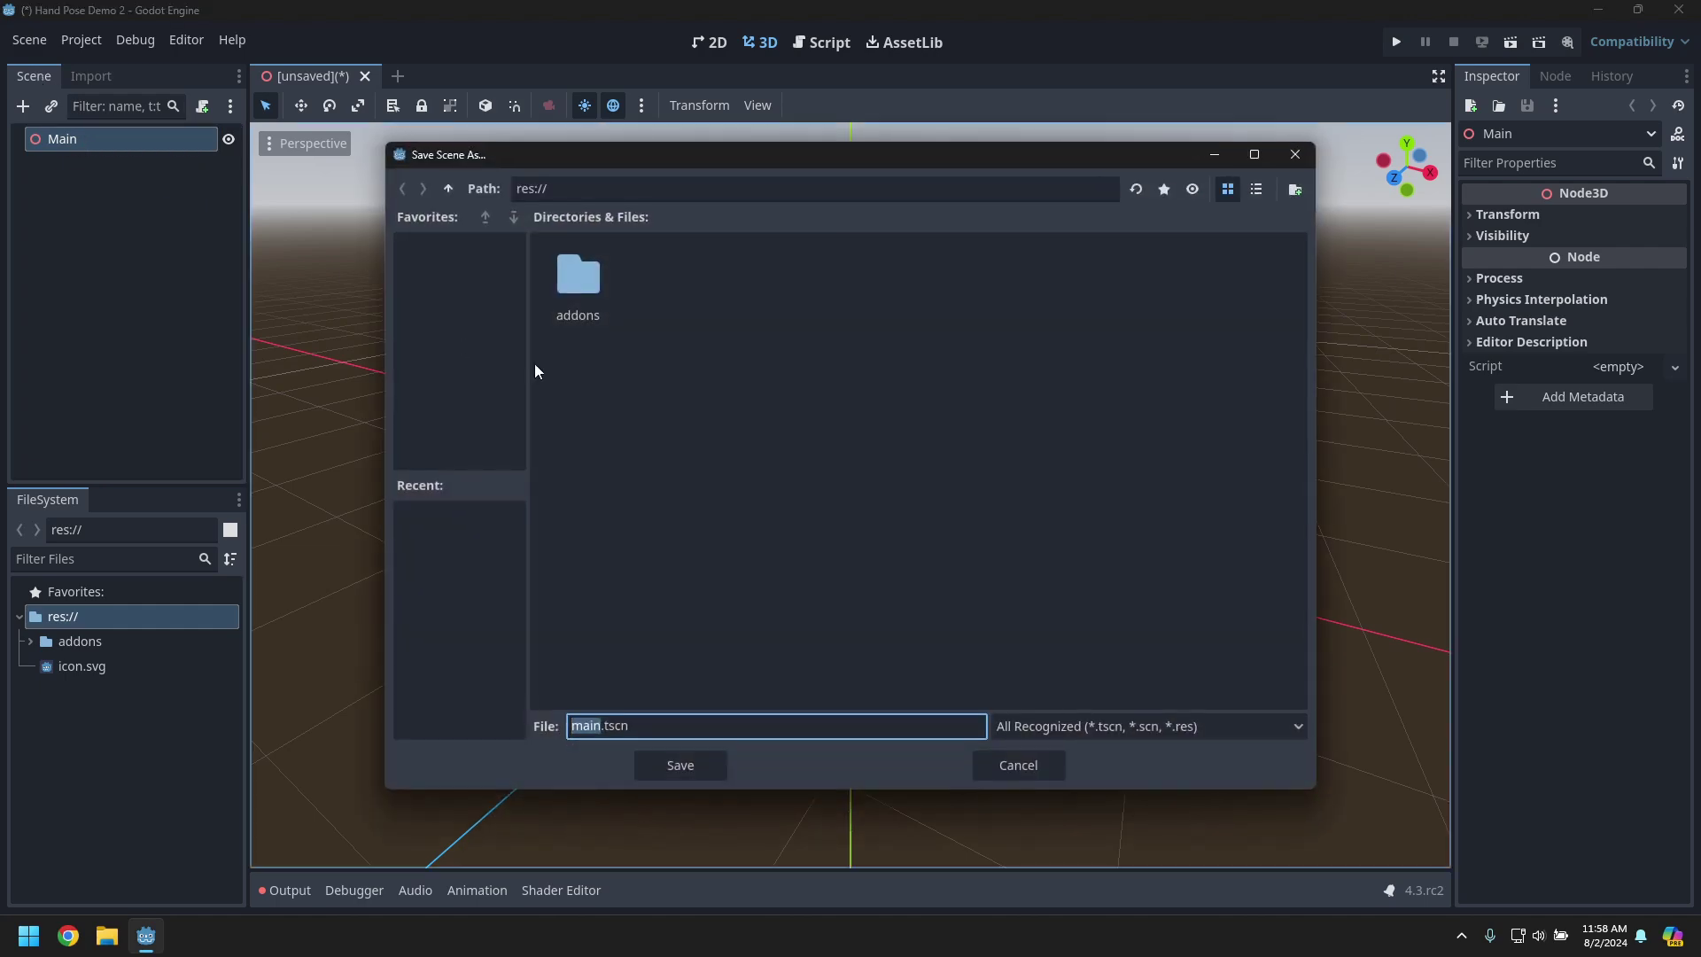
{"action": "left_click", "coordinate": [682, 764]}
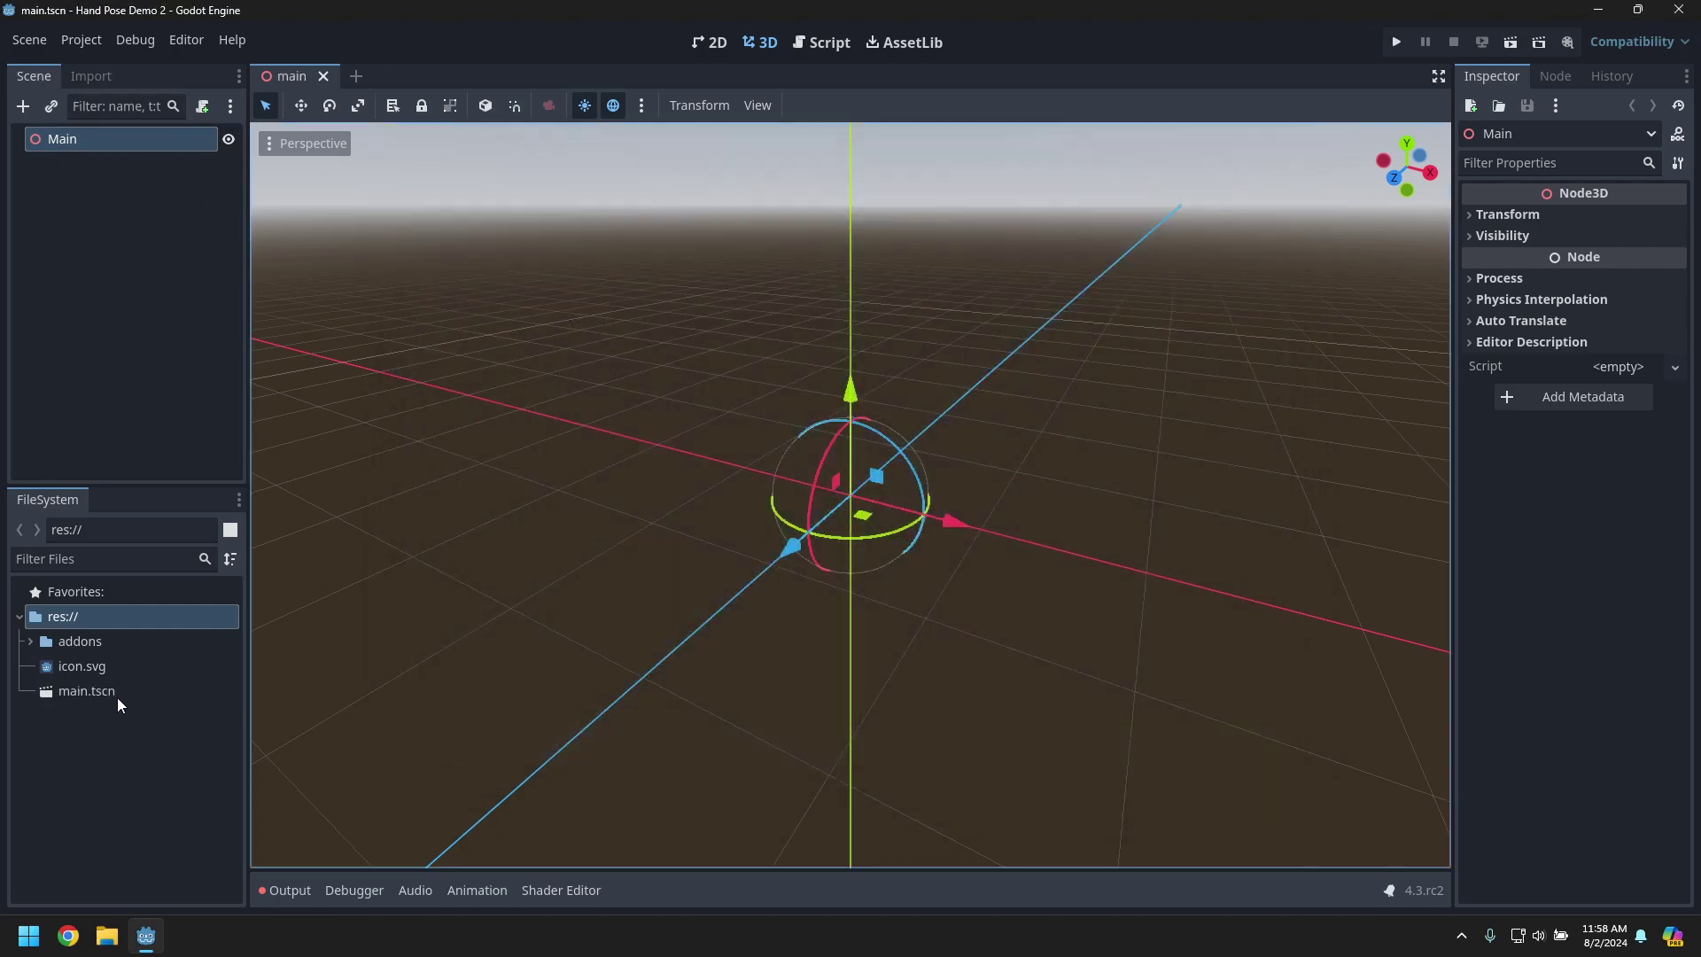
{"action": "right_click", "coordinate": [90, 697]}
{"action": "left_click", "coordinate": [248, 480]}
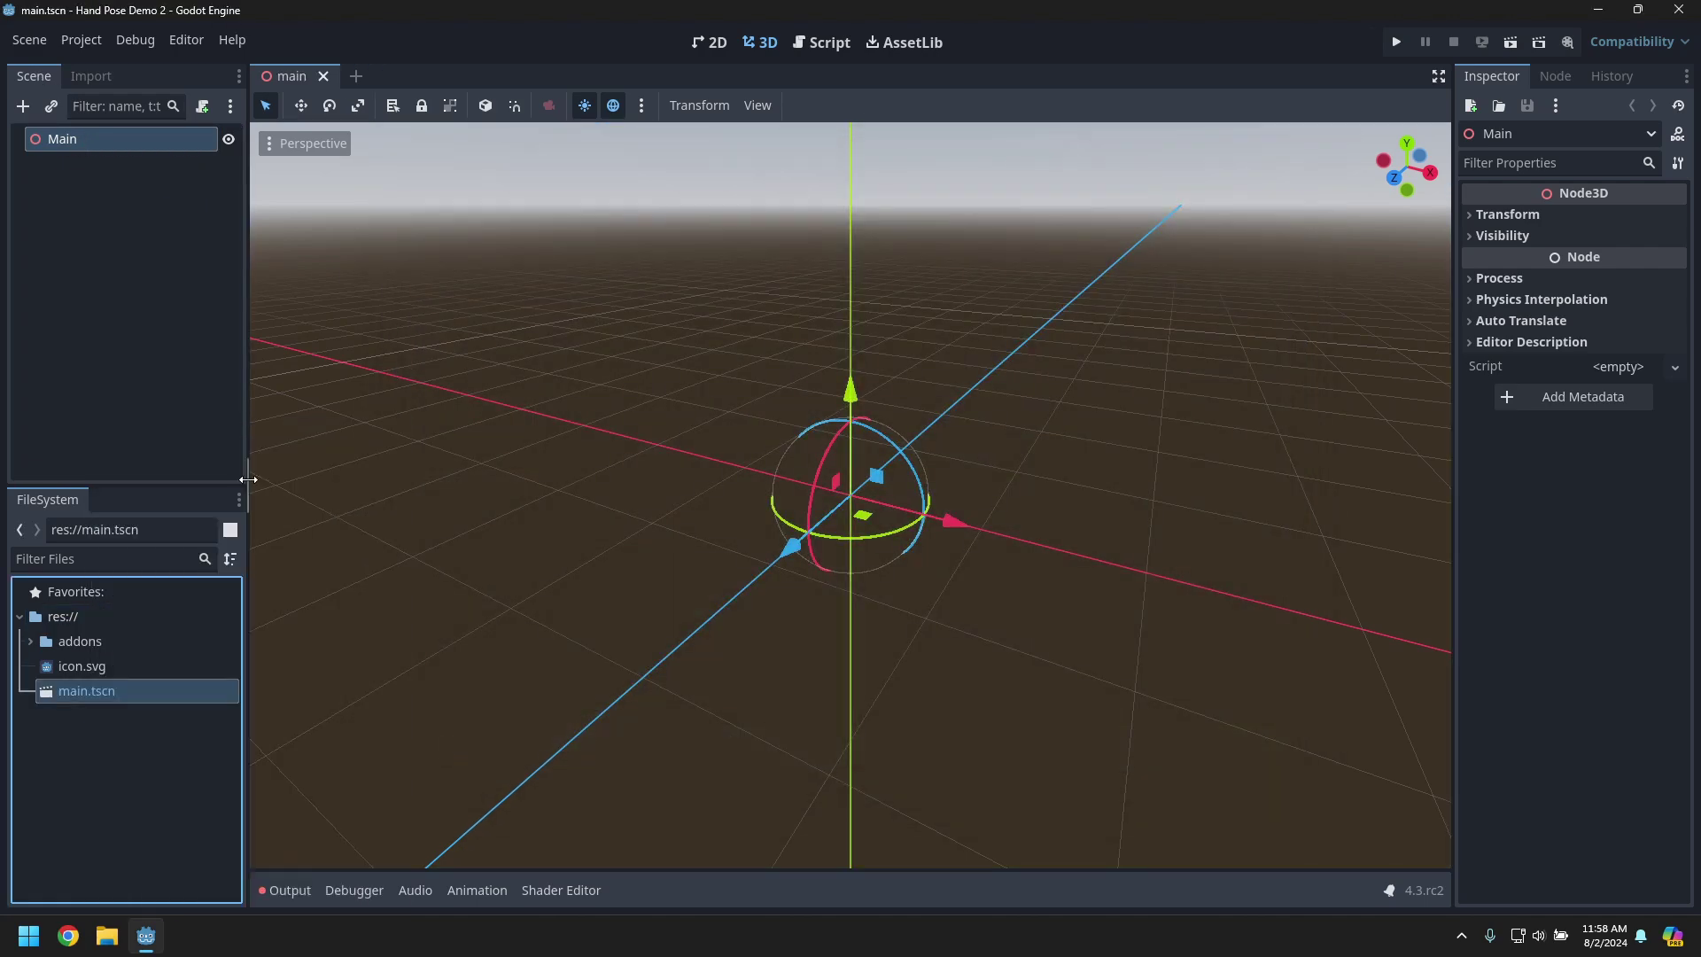
- Add the preview sun and preview environment to the scene
{"action": "left_click", "coordinate": [642, 105]}
{"action": "left_click", "coordinate": [538, 535]}
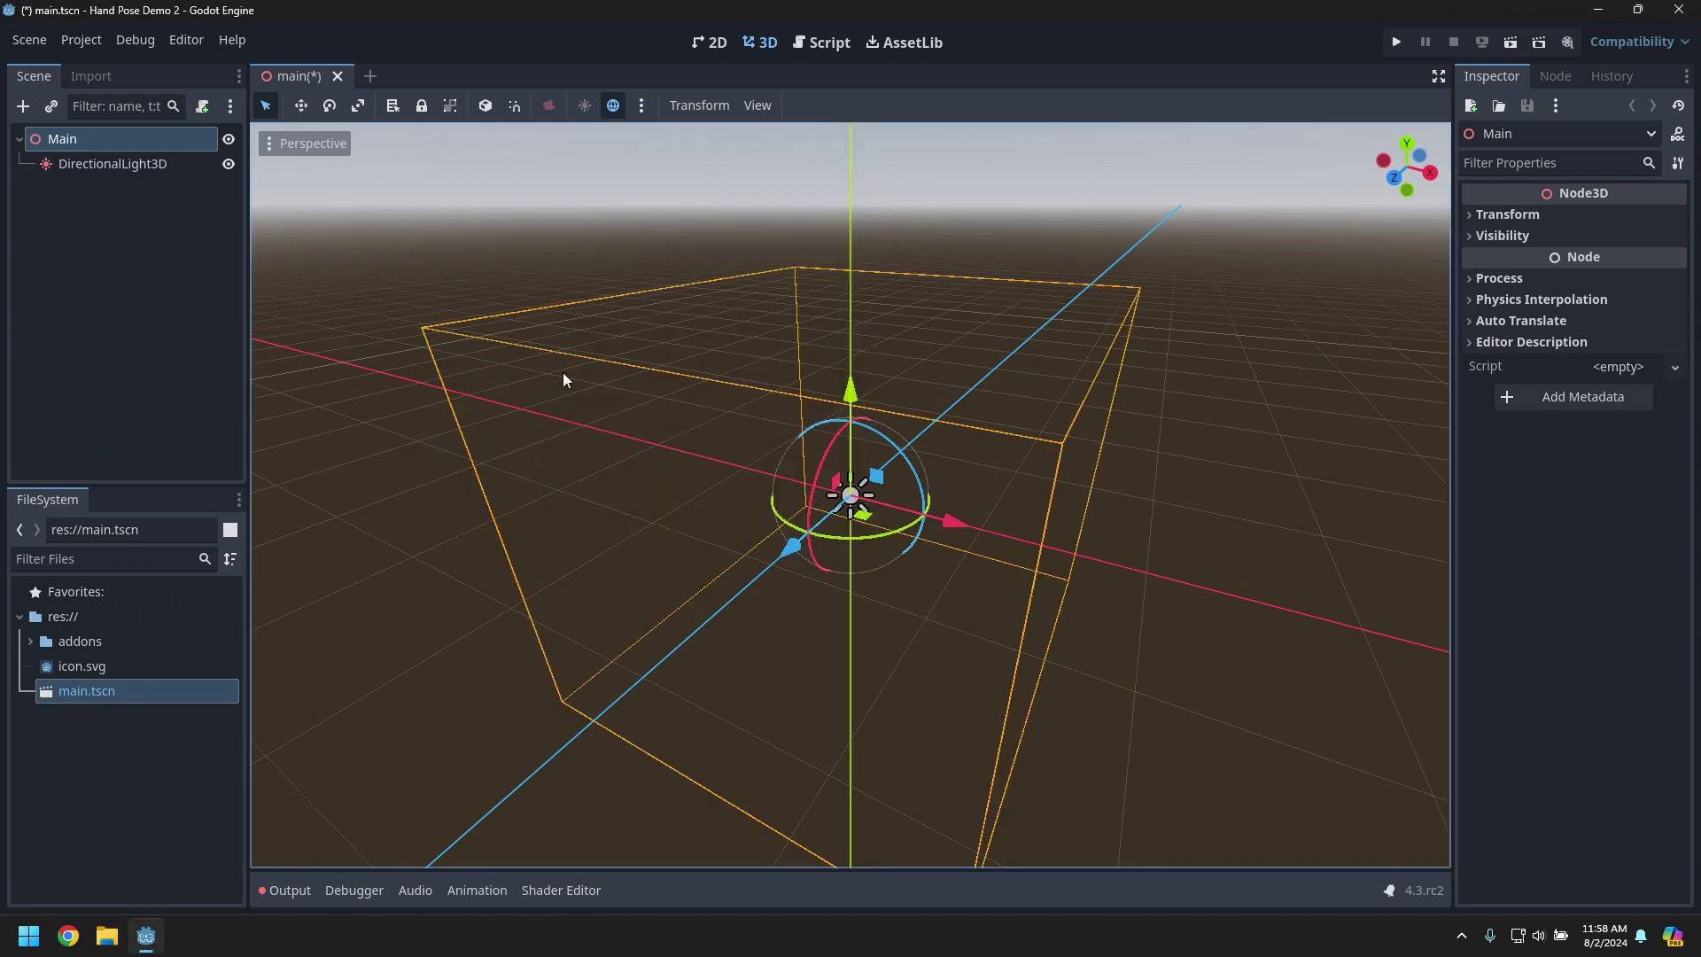
{"action": "left_click", "coordinate": [643, 106]}
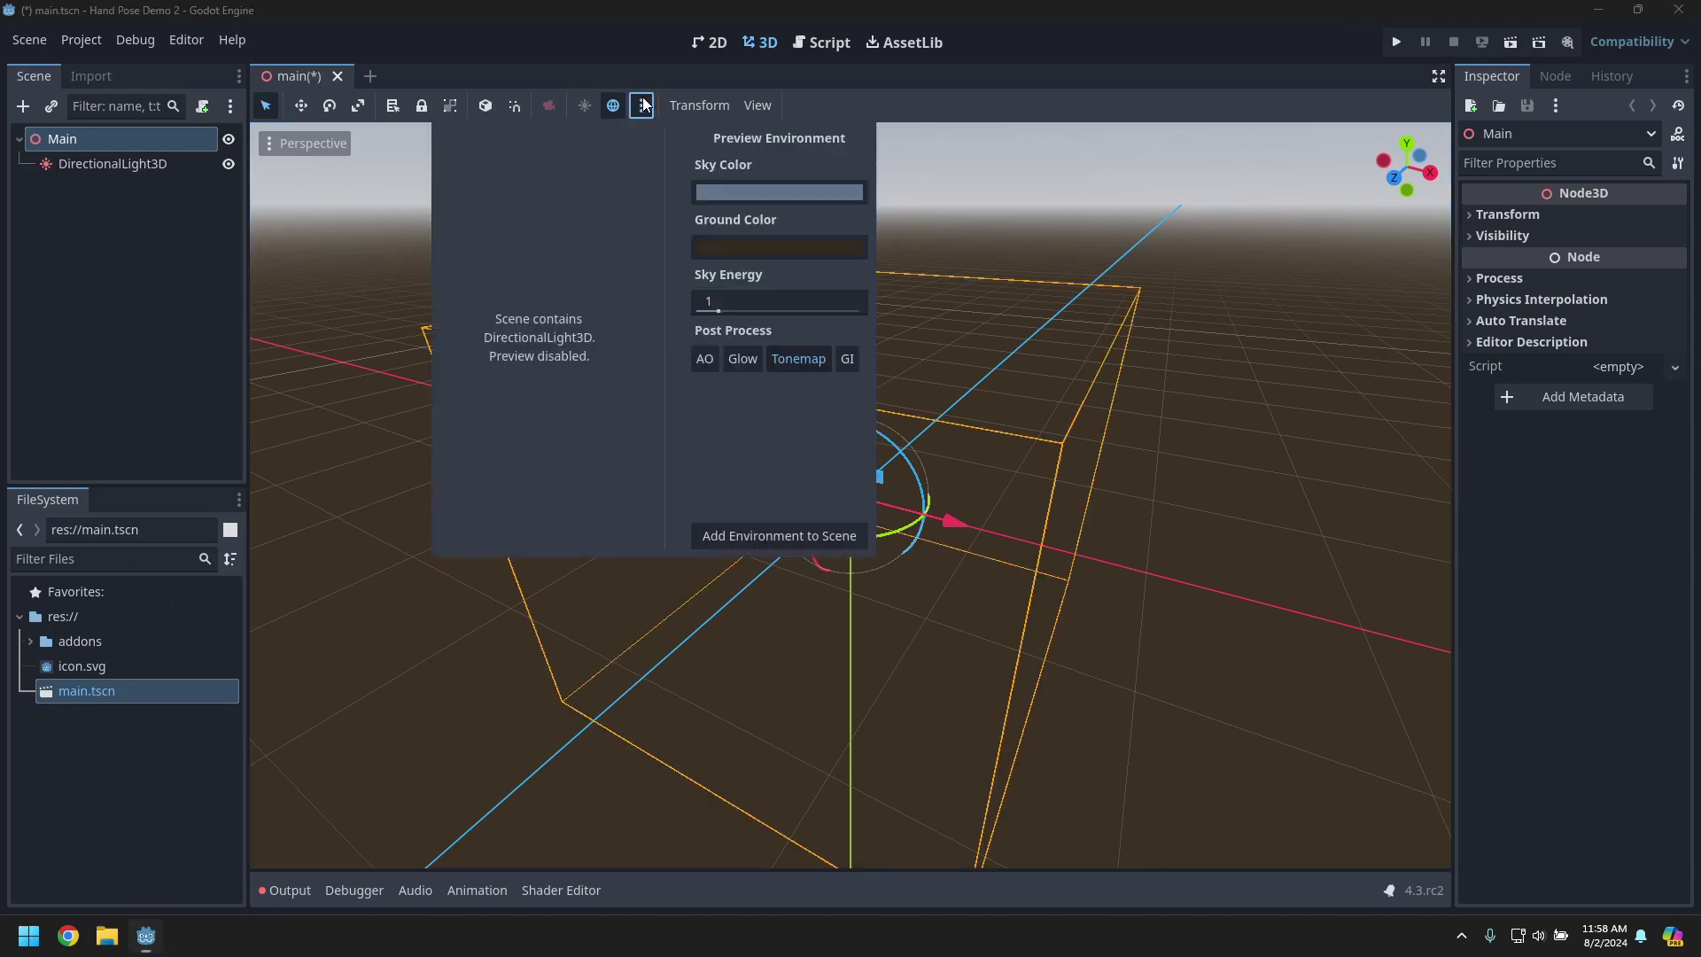
{"action": "left_click", "coordinate": [800, 537]}
- Add an XROrigin3D child node under Main
{"action": "right_click", "coordinate": [71, 135]}
{"action": "left_click", "coordinate": [135, 150]}
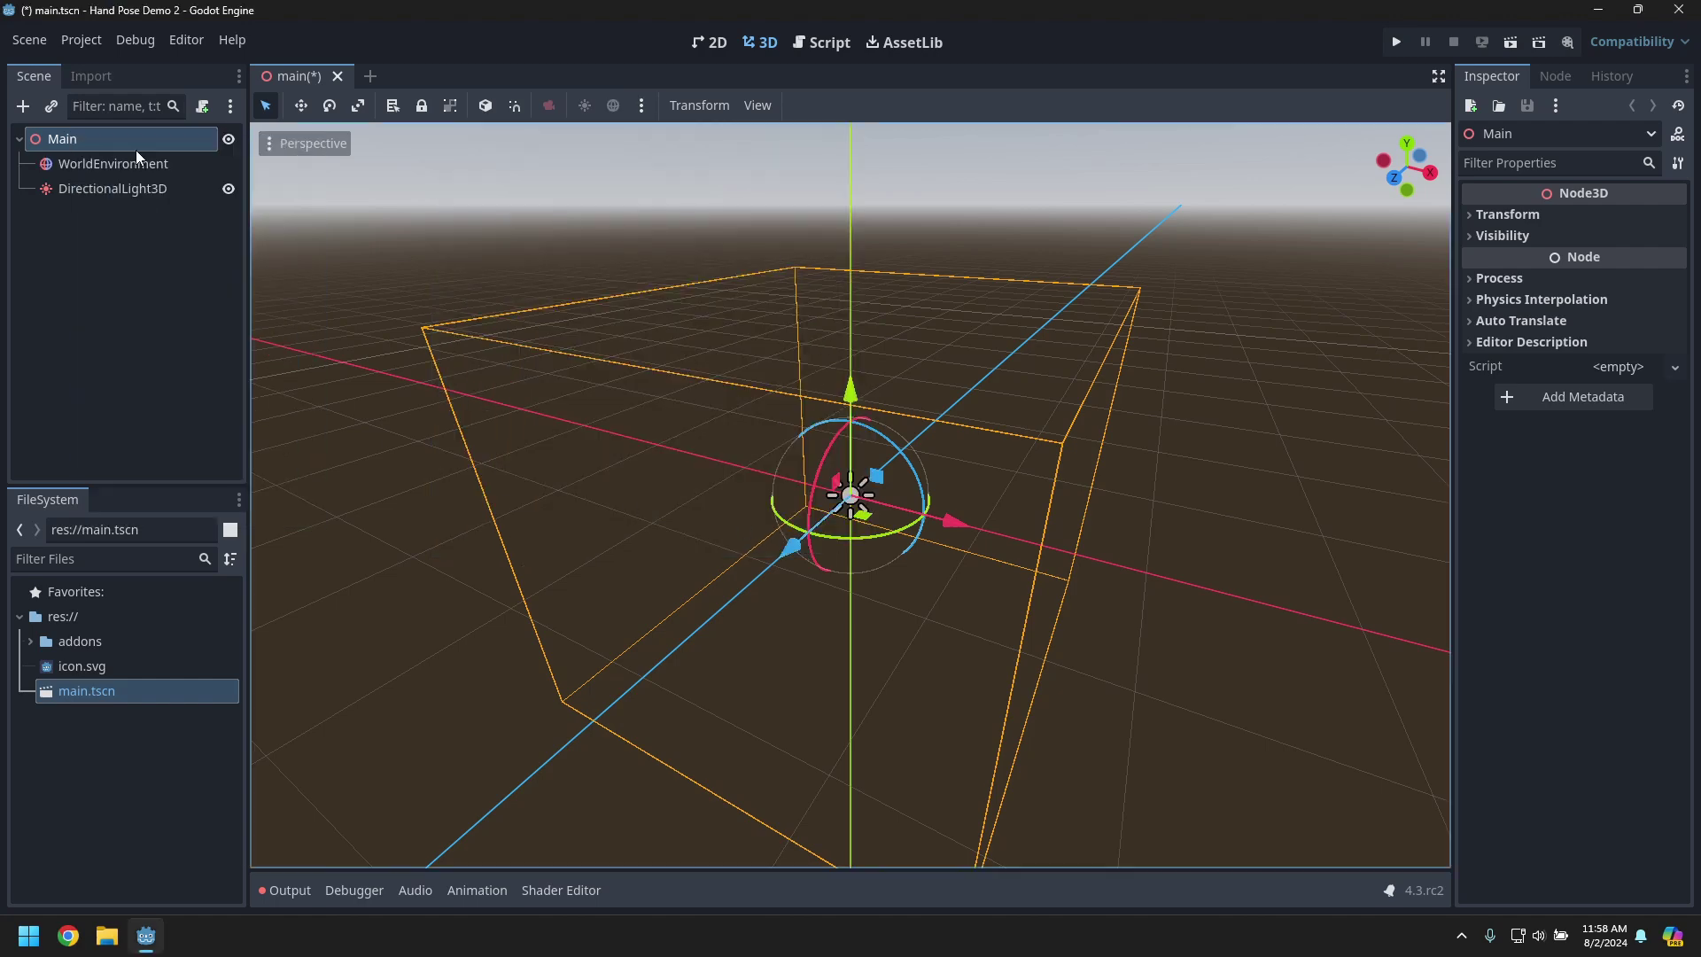
{"action": "type", "text": "XROrigin3D"}
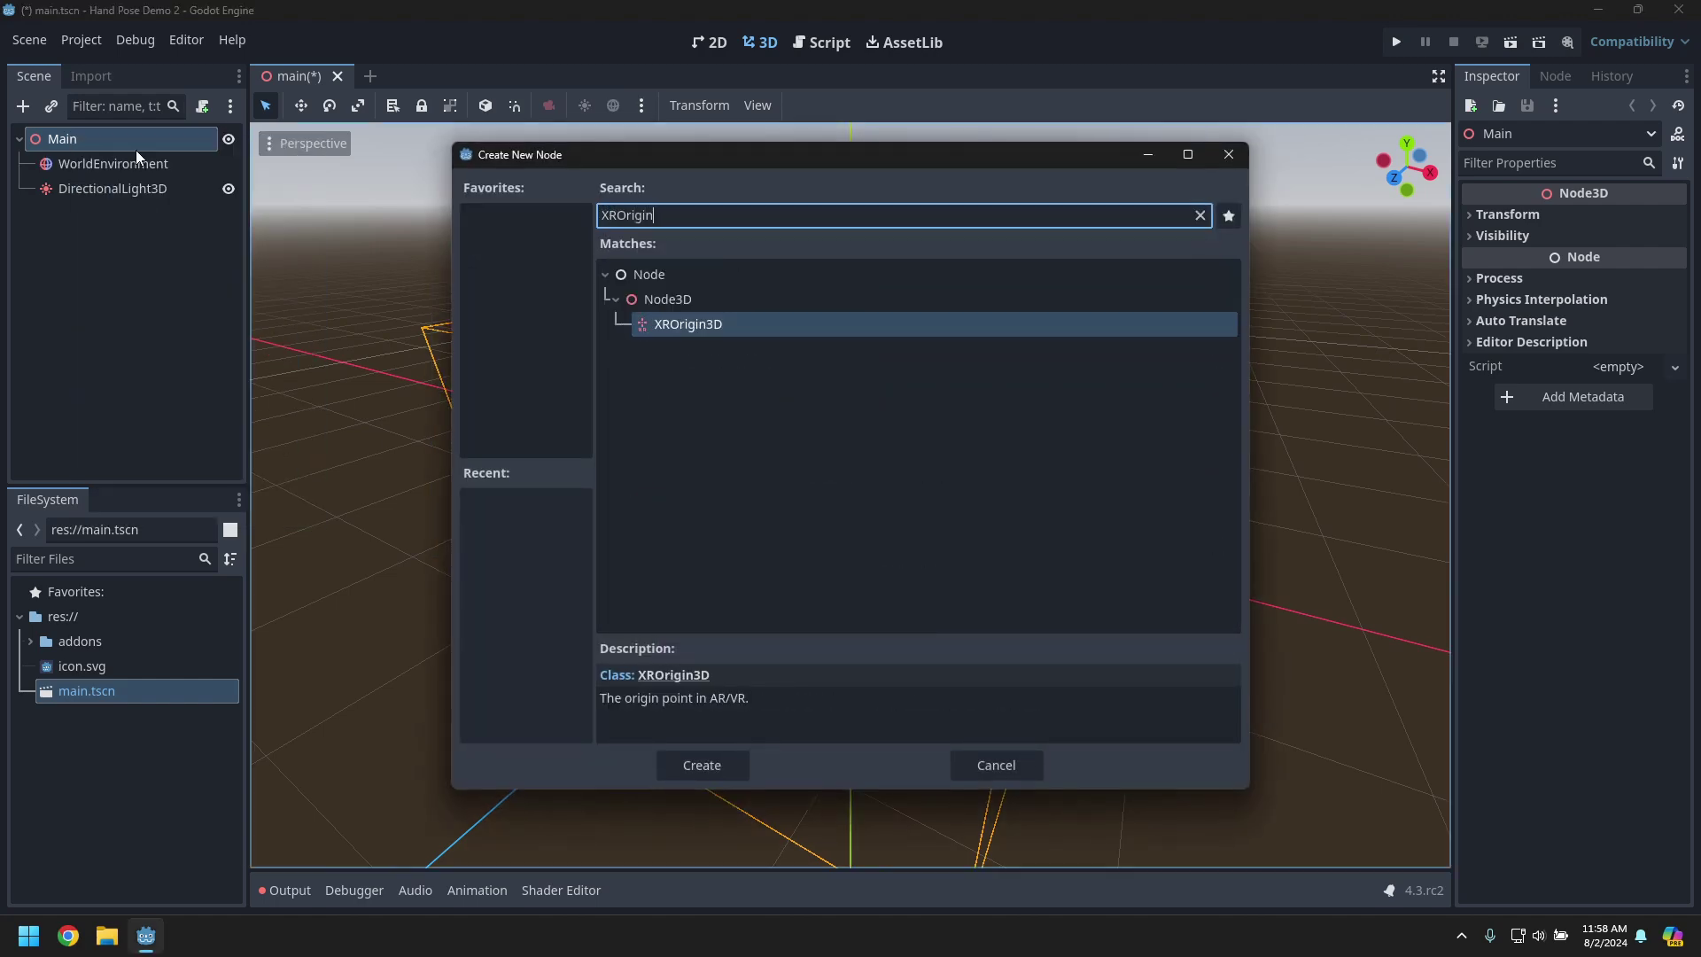
{"action": "key", "text": "Return"}
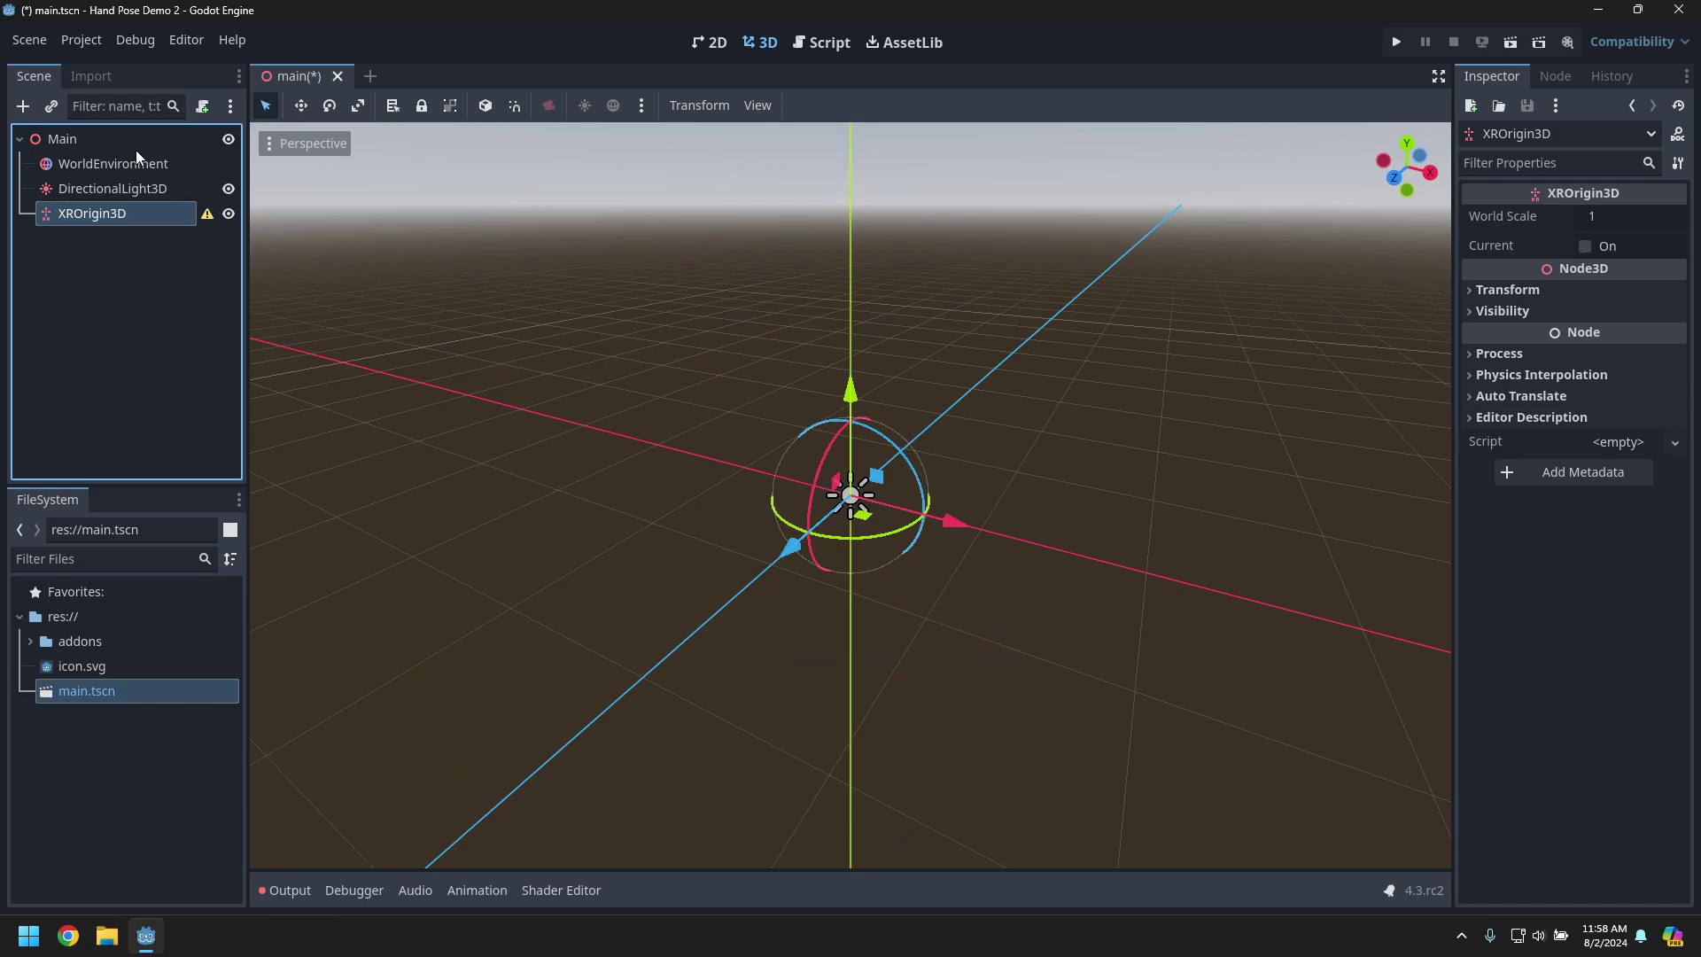
{"action": "right_click", "coordinate": [83, 214]}
{"action": "left_click", "coordinate": [156, 224]}
- Add an XRCamera3D under XROrigin3D and raise it to 1.6 m
{"action": "type", "text": "X"}
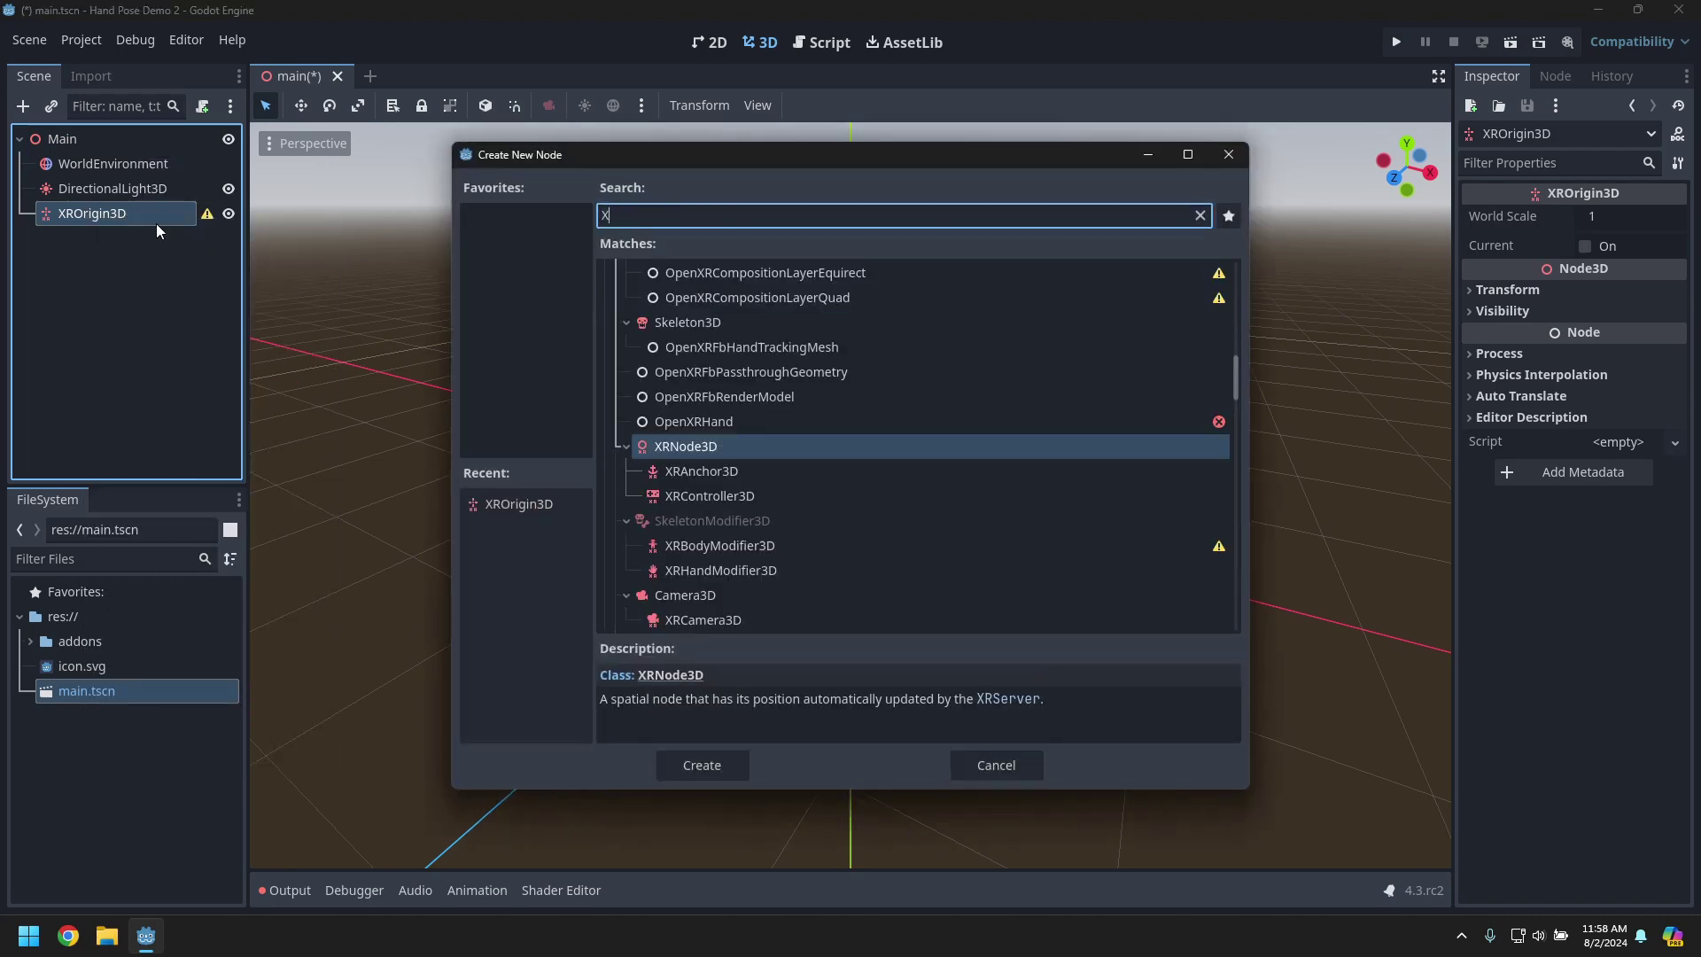
{"action": "type", "text": "RCamera"}
{"action": "key", "text": "Return"}
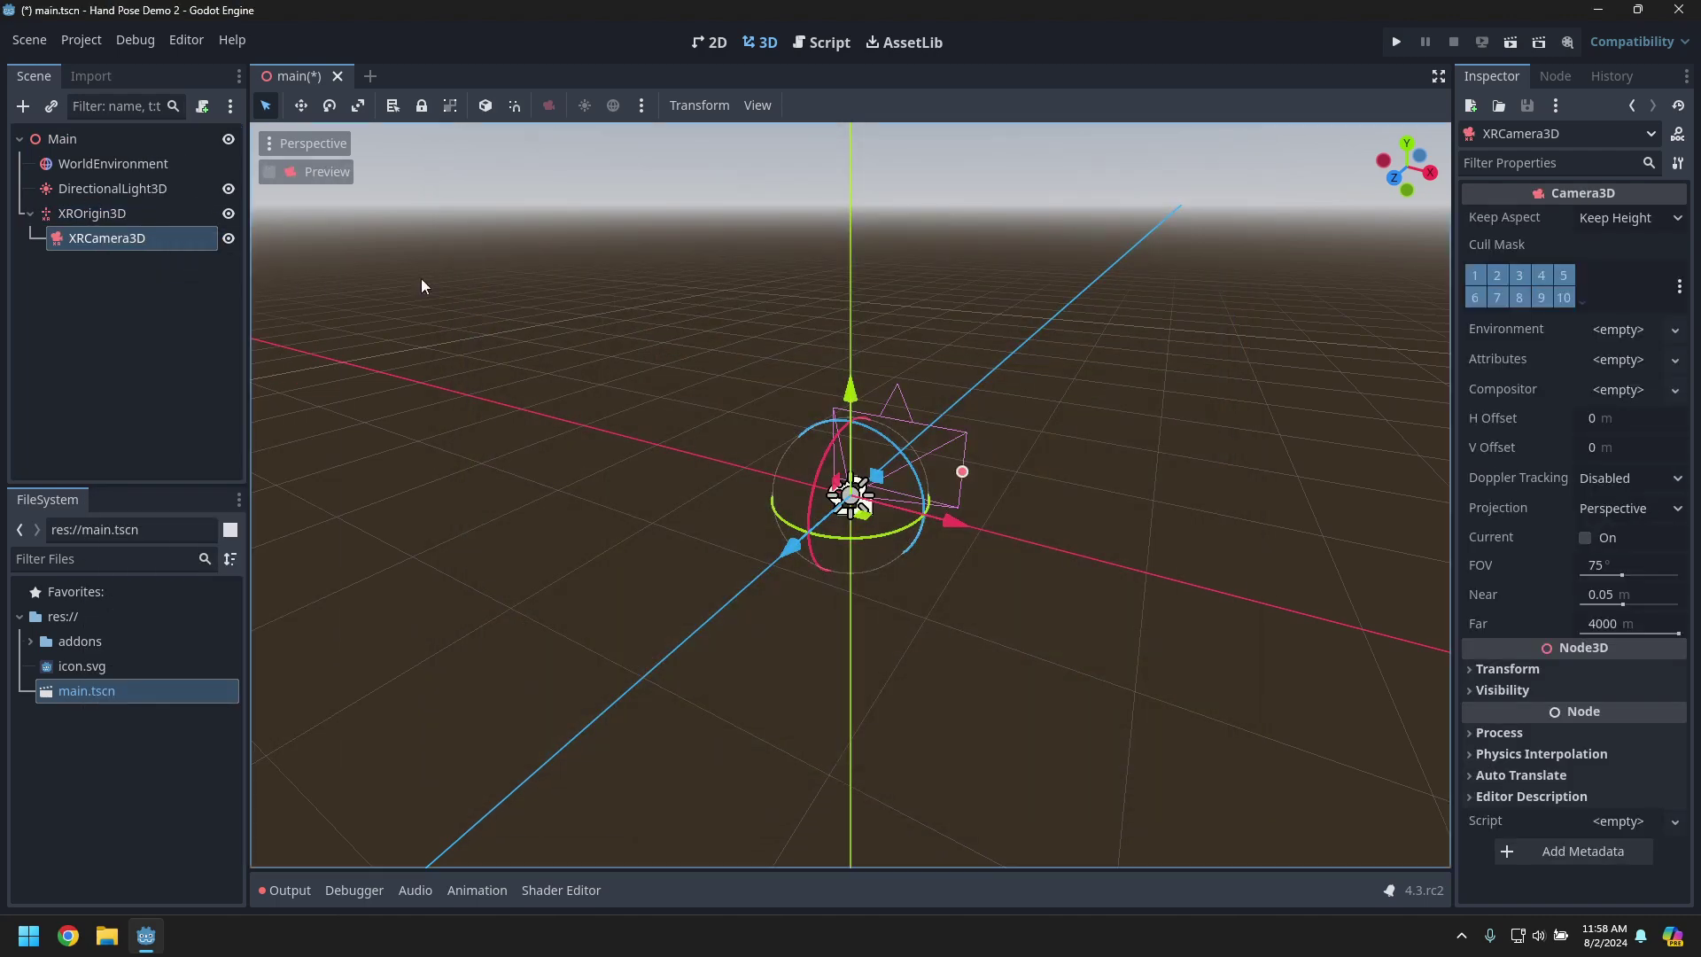
{"action": "left_click_drag", "start_coordinate": [850, 394], "coordinate": [836, 106]}
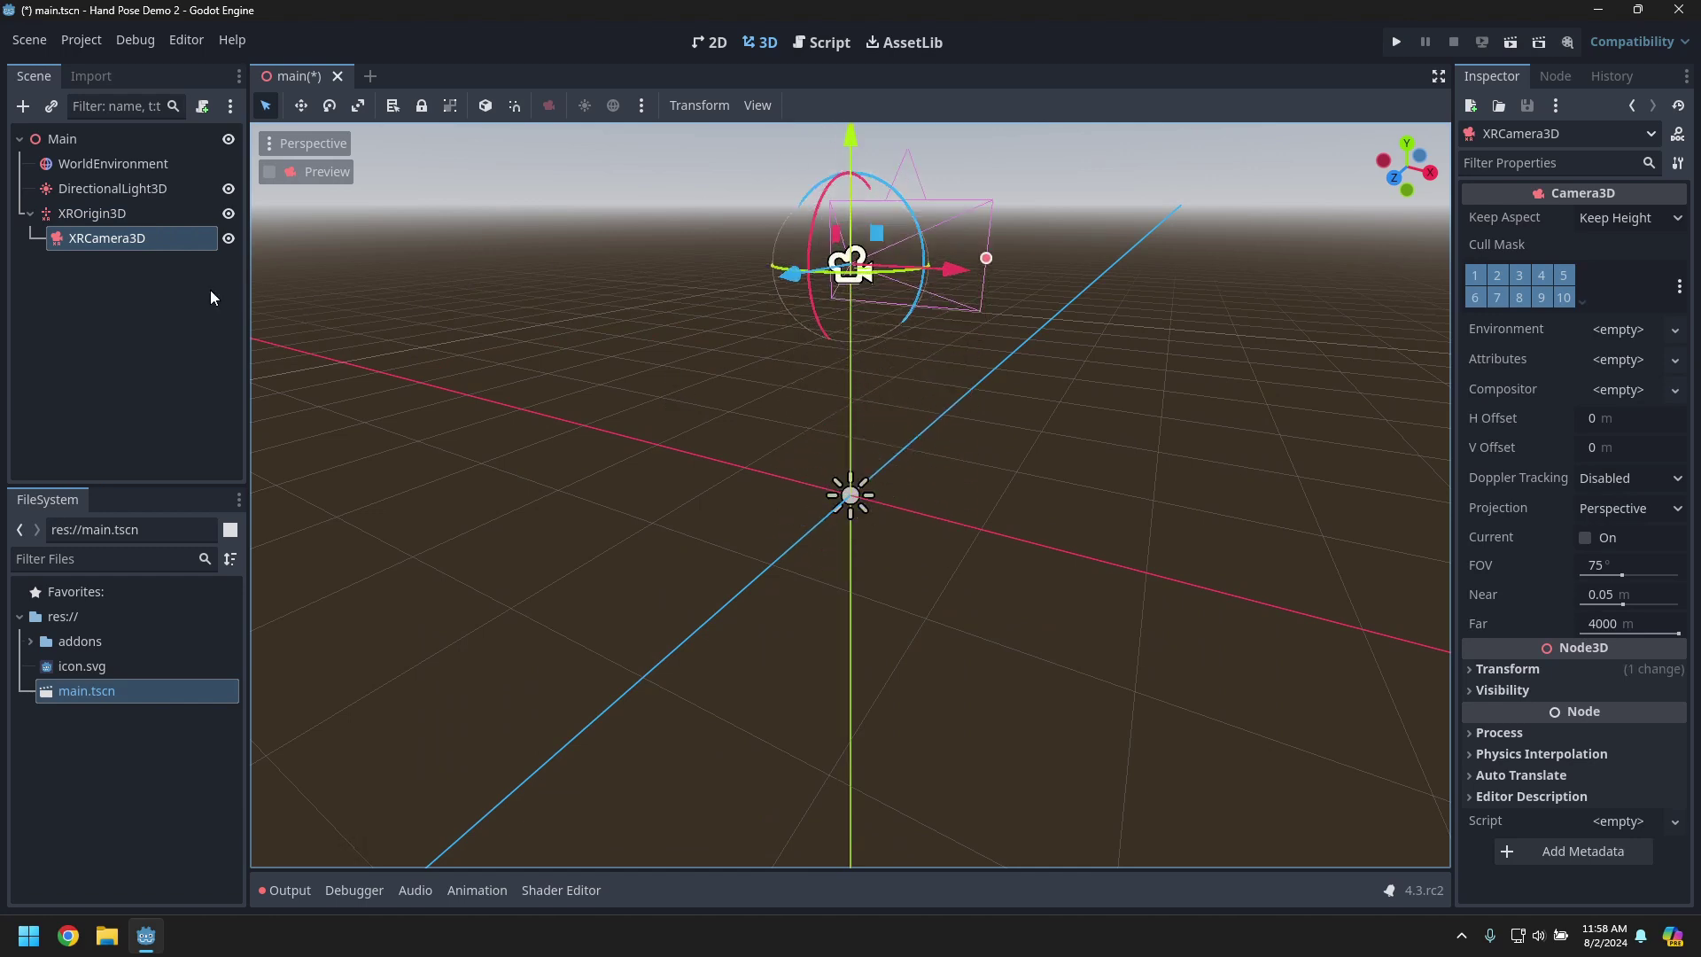
- Add LeftTrackedHand XRNode3D with a hand tracker, raised 1 m and shifted 0.3 m toward -X
{"action": "right_click", "coordinate": [109, 220]}
{"action": "left_click", "coordinate": [146, 232]}
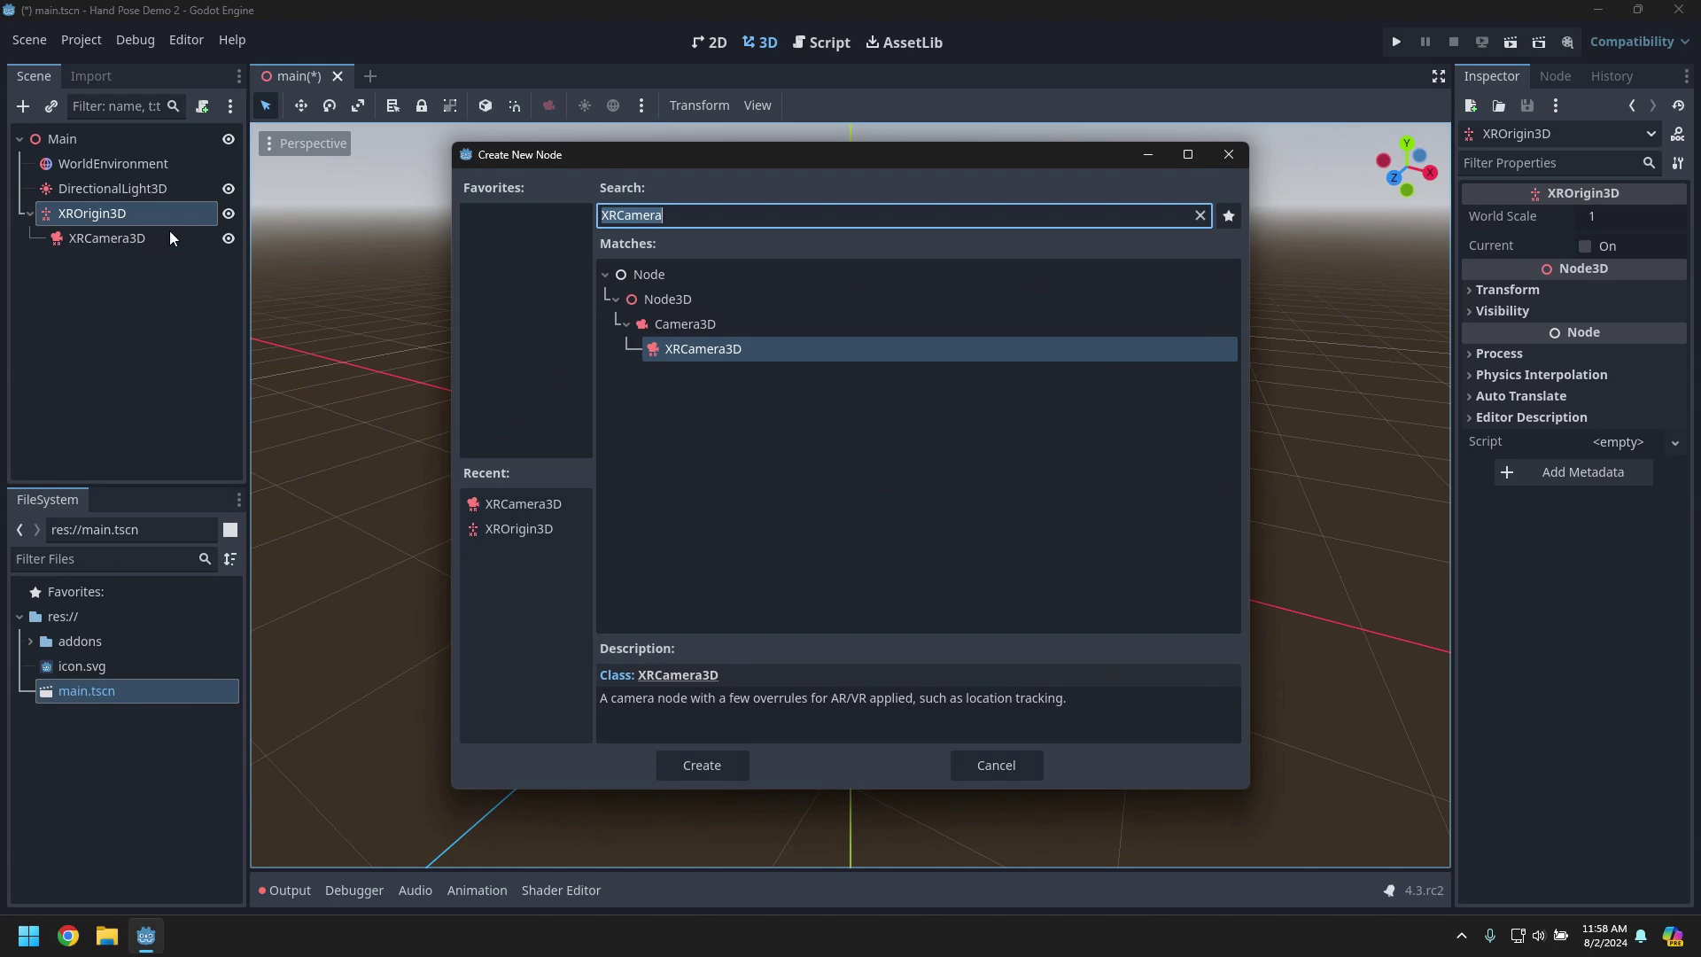
{"action": "type", "text": "XRNode3D"}
{"action": "key", "text": "Return"}
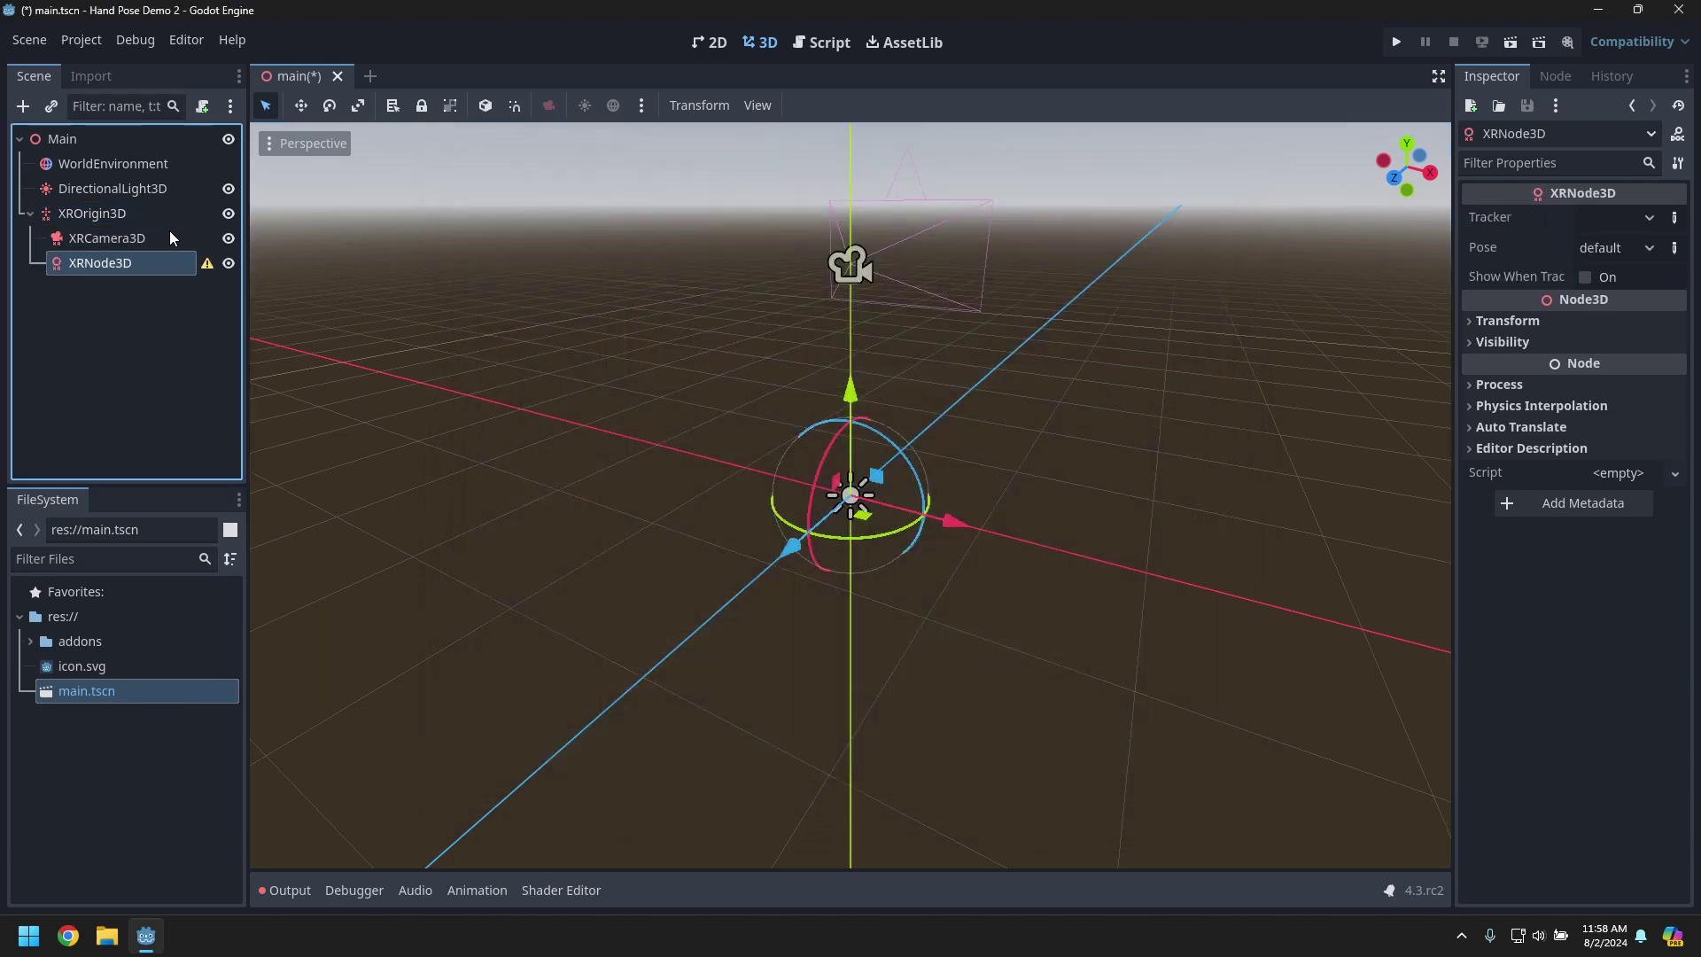
{"action": "double_click", "coordinate": [152, 264]}
{"action": "type", "text": "Le"}
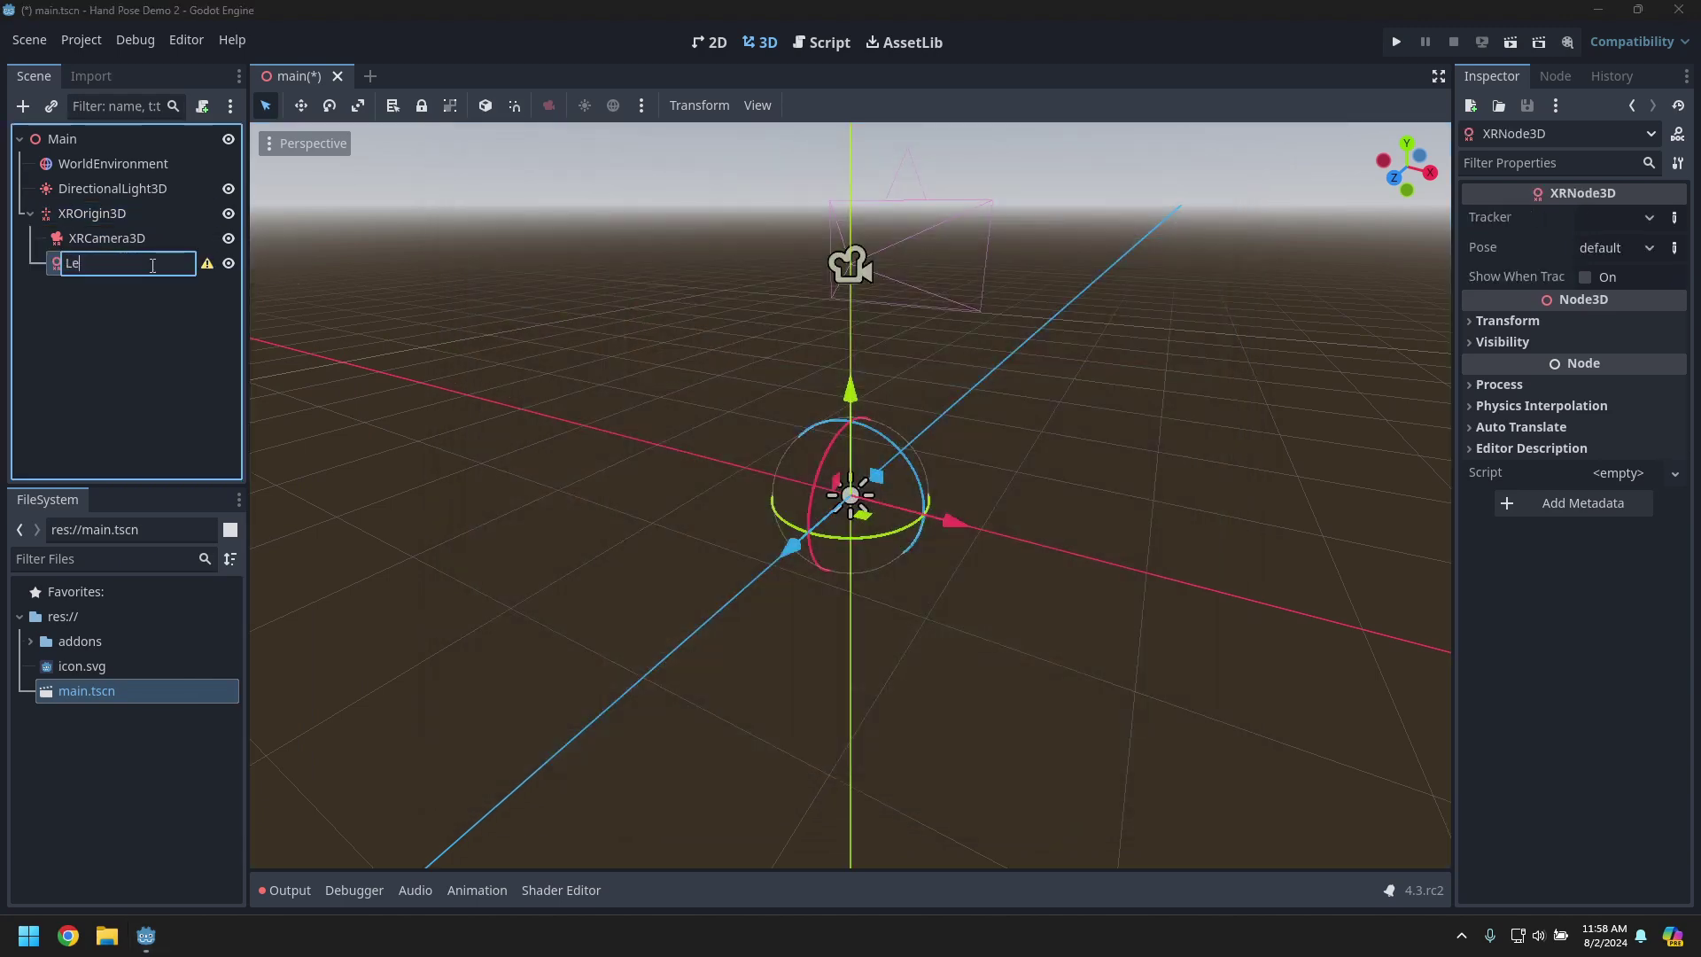
{"action": "type", "text": "ftTrackedHand"}
{"action": "key", "text": "Return"}
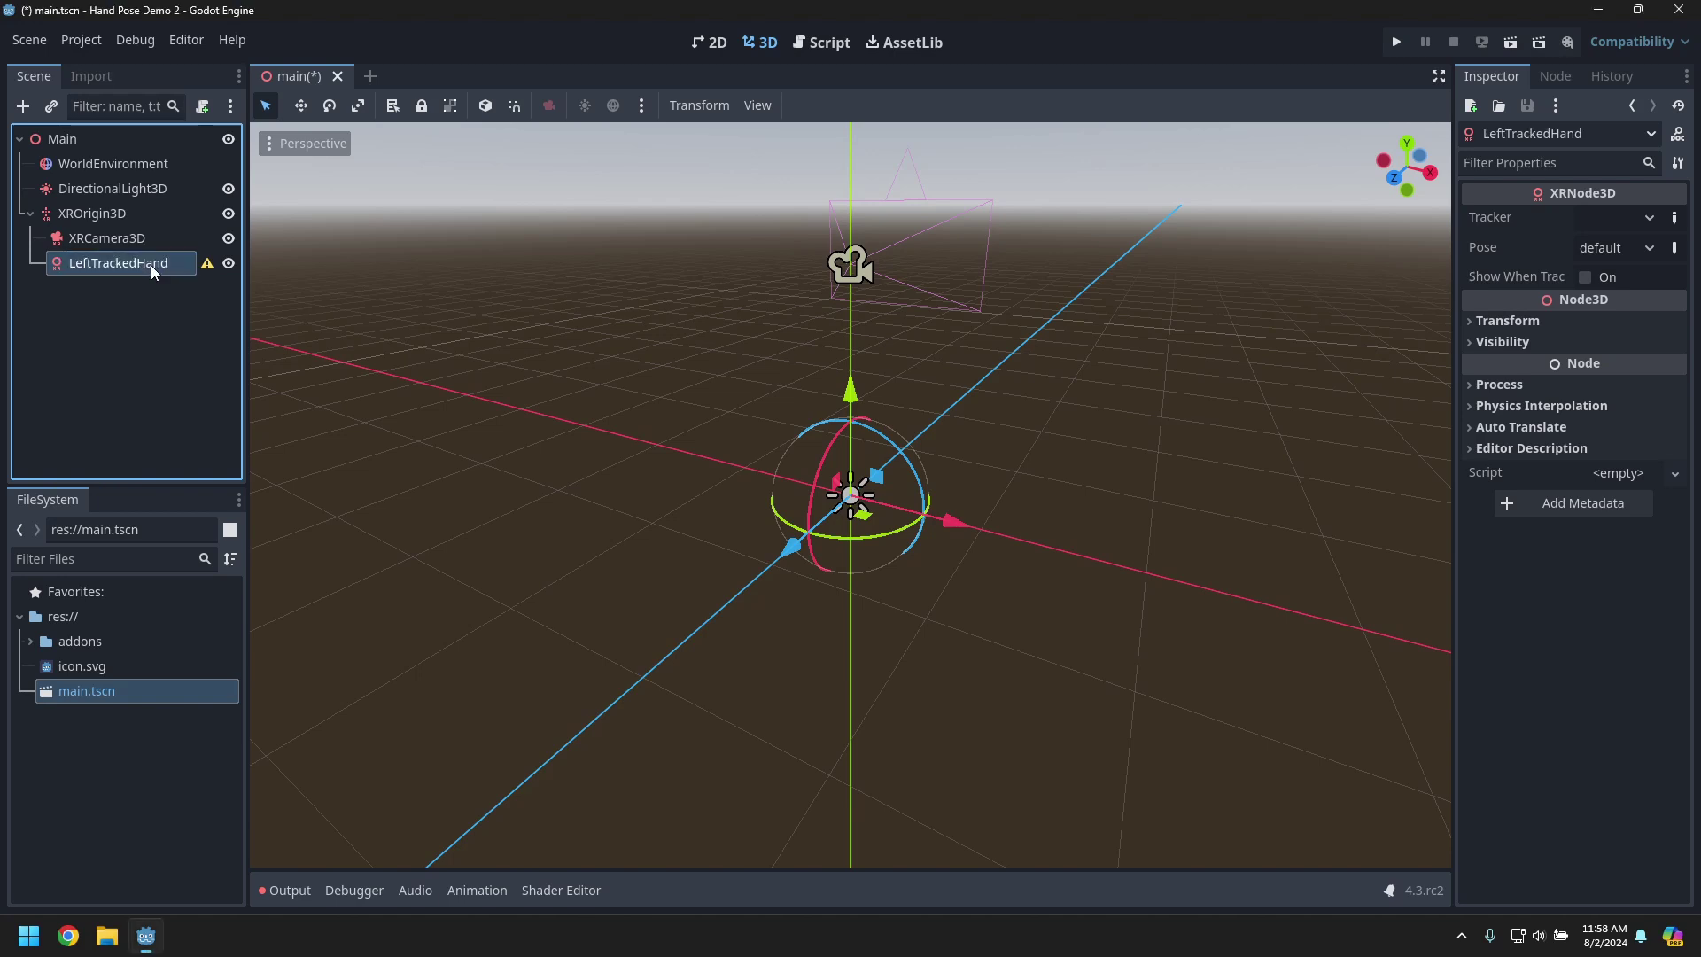
{"action": "left_click", "coordinate": [1605, 221]}
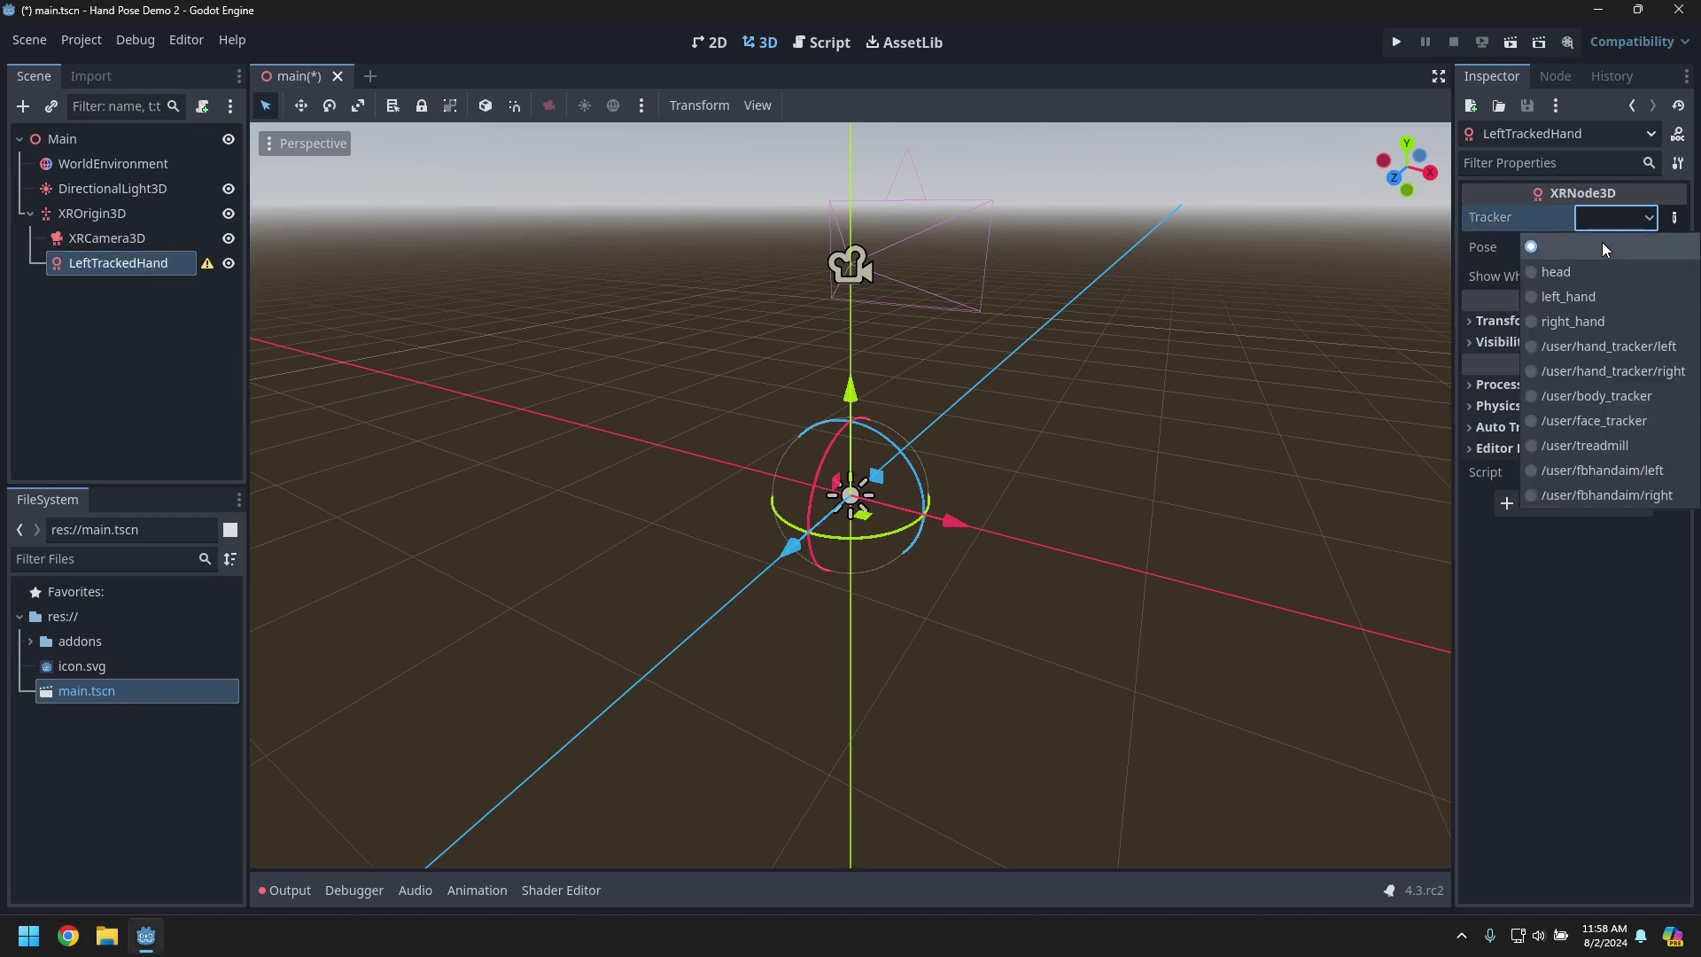
{"action": "left_click", "coordinate": [1582, 352]}
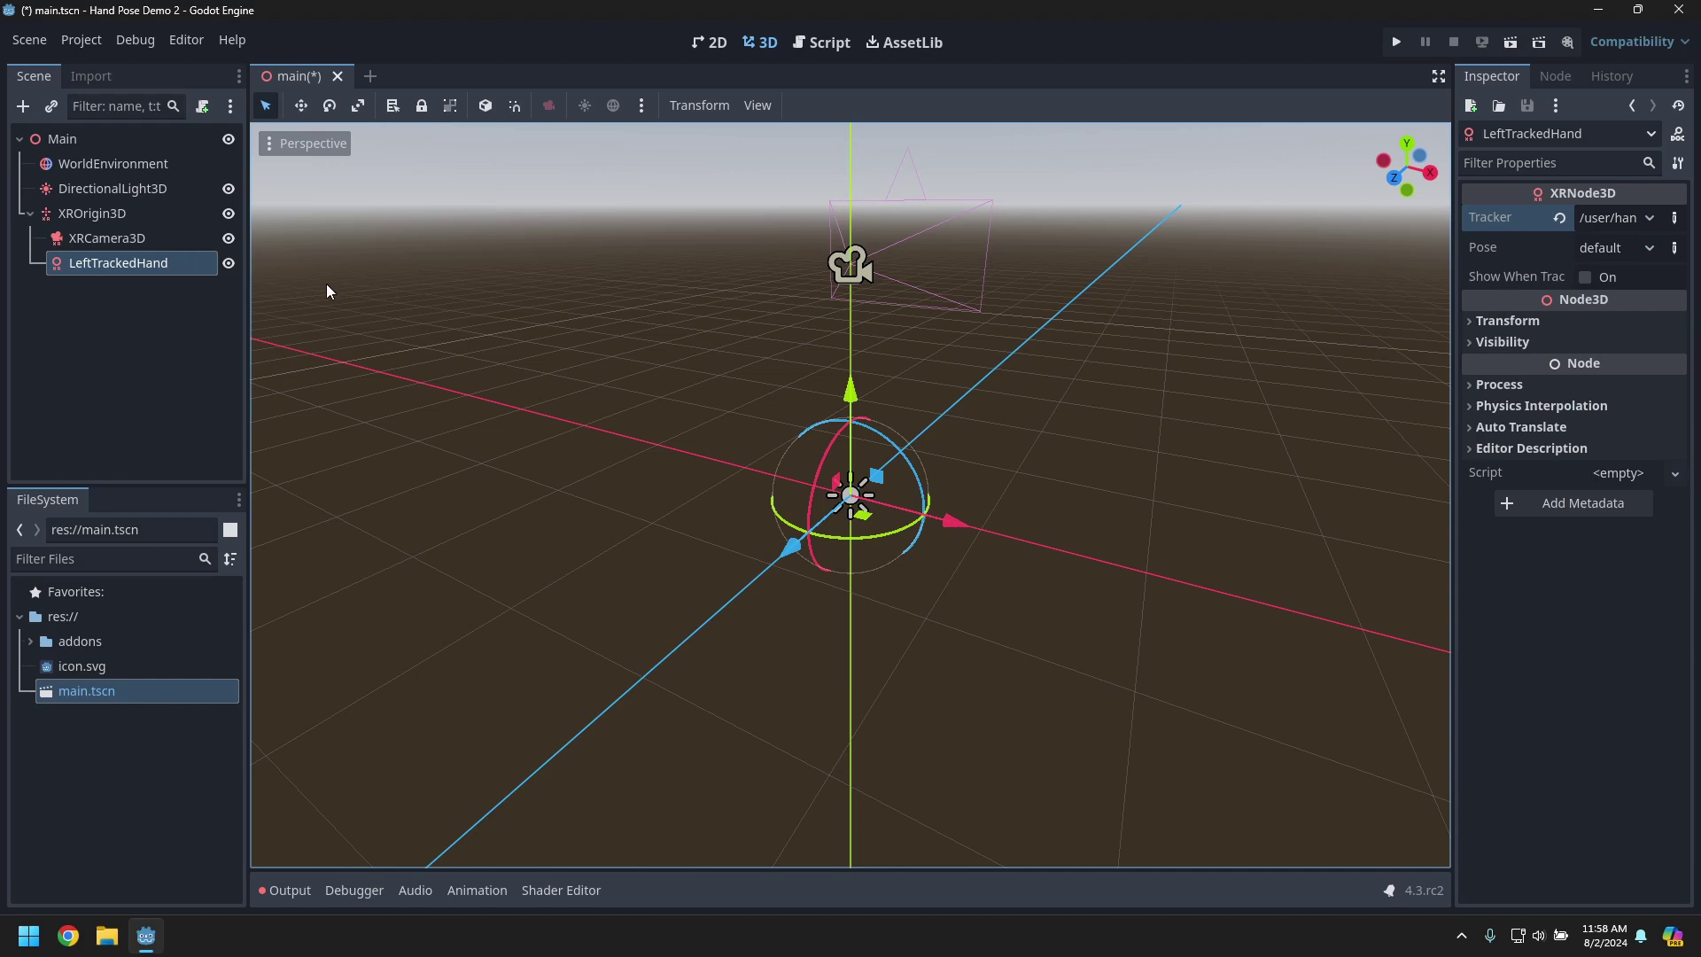
{"action": "left_click_drag", "start_coordinate": [849, 399], "coordinate": [847, 272]}
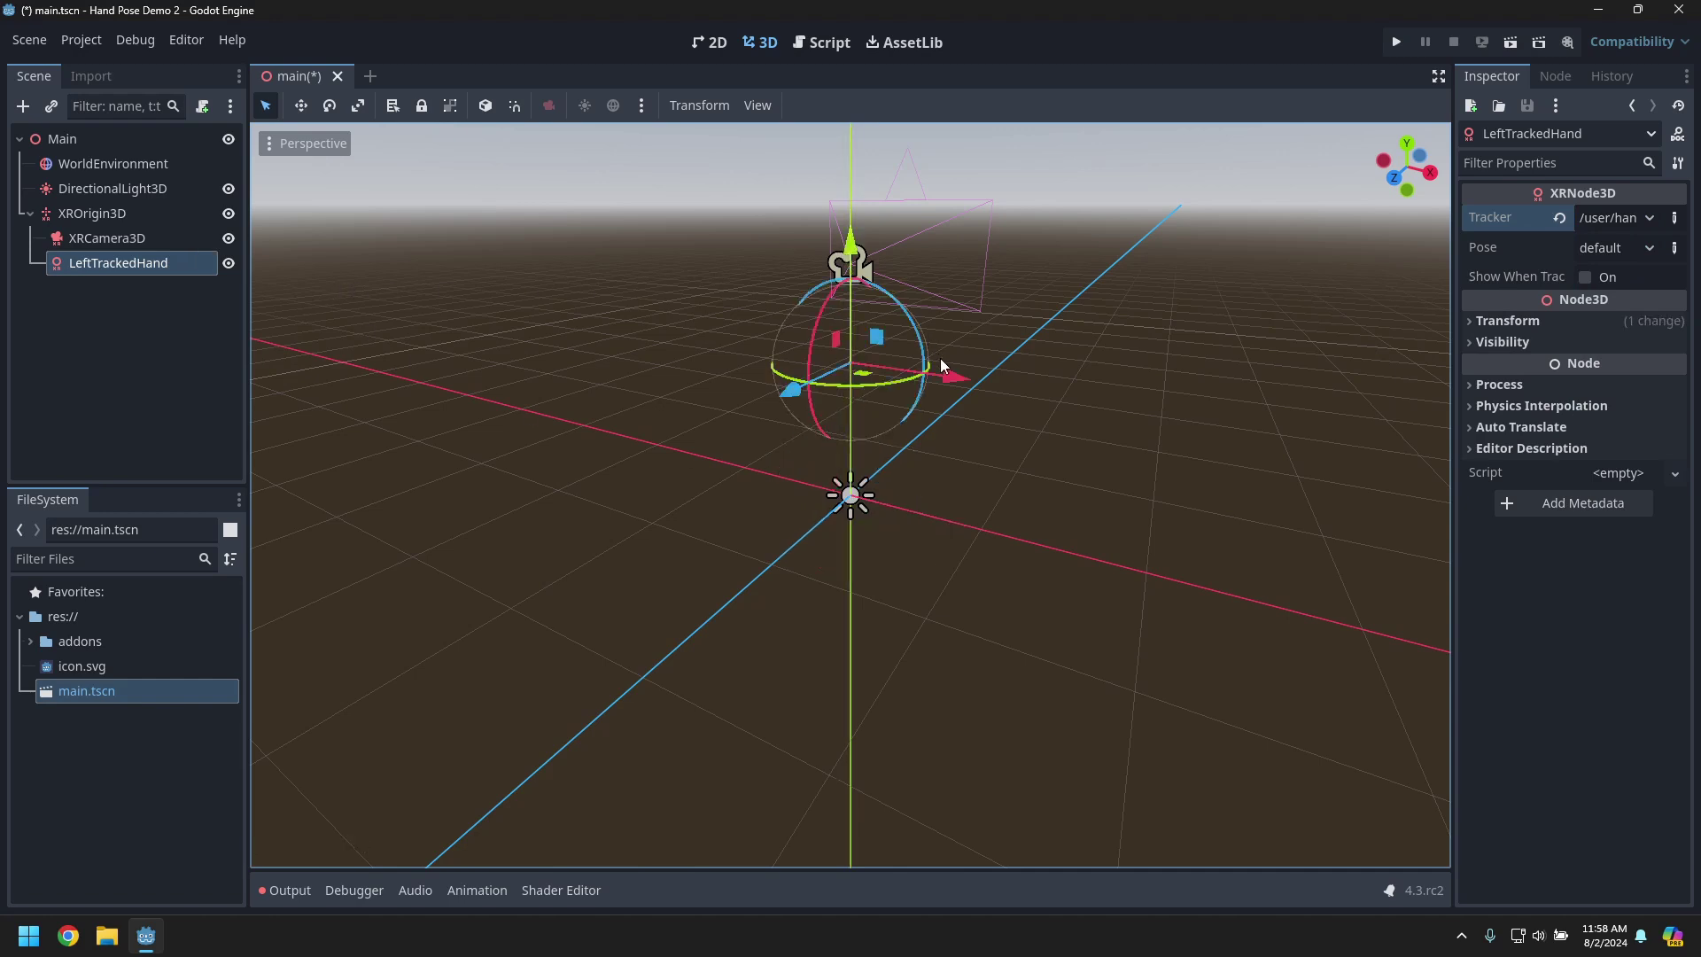
{"action": "left_click_drag", "start_coordinate": [939, 365], "coordinate": [895, 367]}
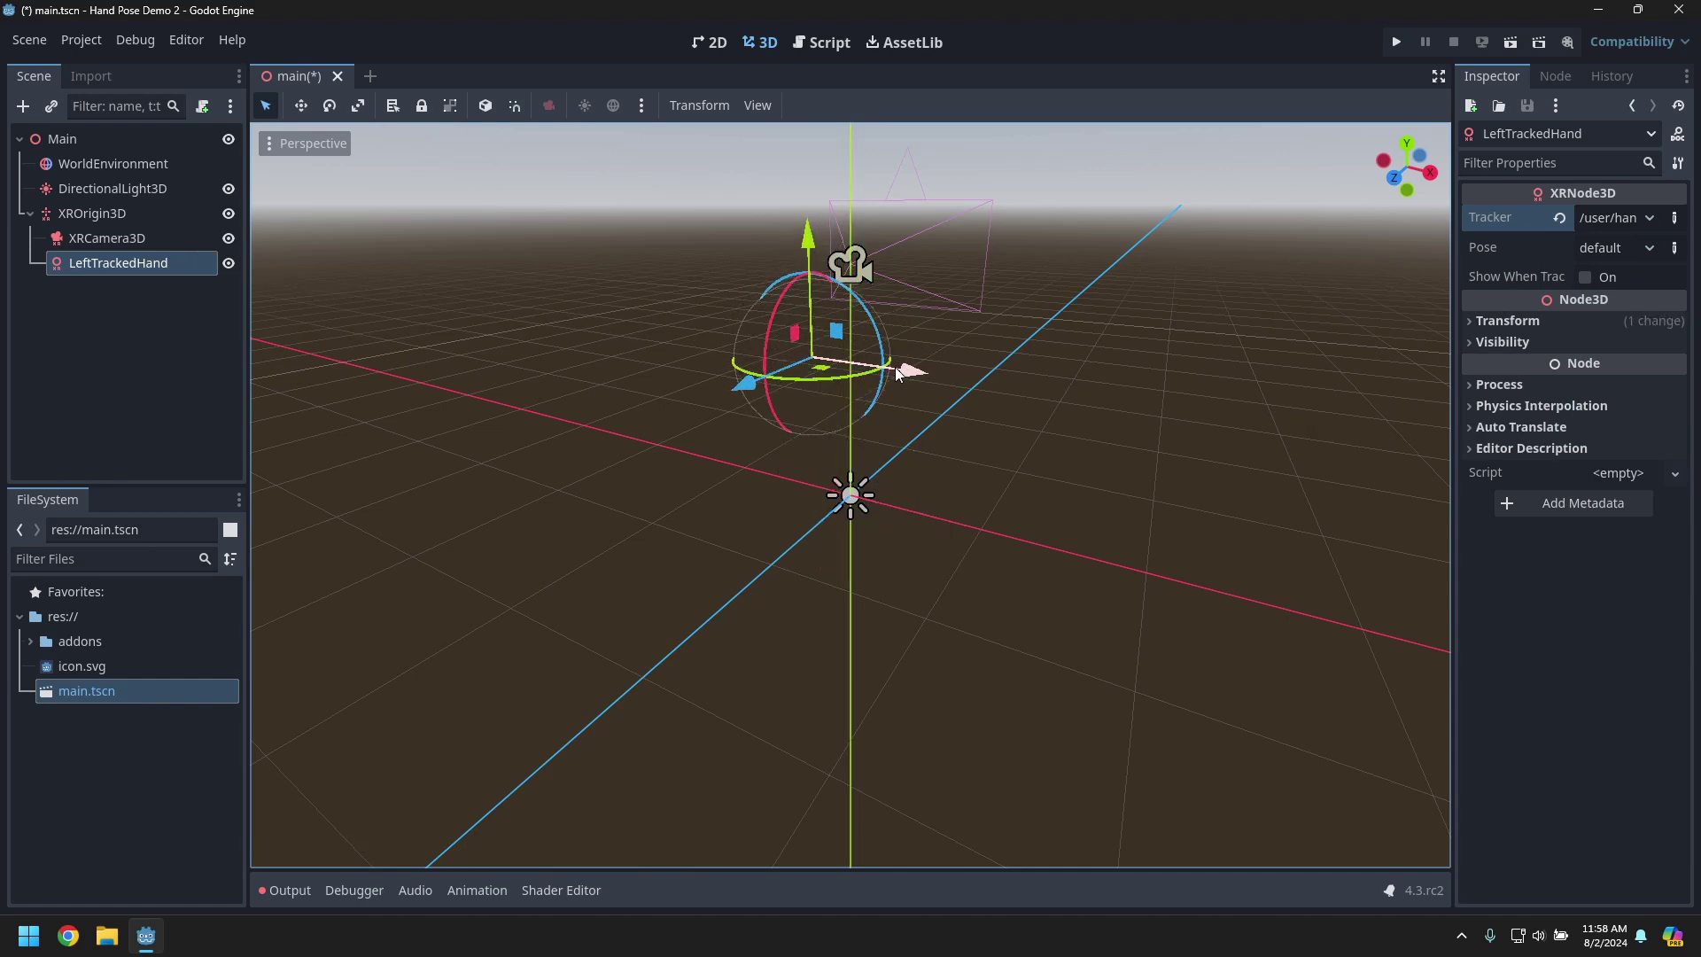
- Add RightTrackedHand XRNode3D, raise and shift it along X, and assign a hand tracker
{"action": "right_click", "coordinate": [103, 214]}
{"action": "left_click", "coordinate": [183, 227]}
{"action": "key", "text": "Return"}
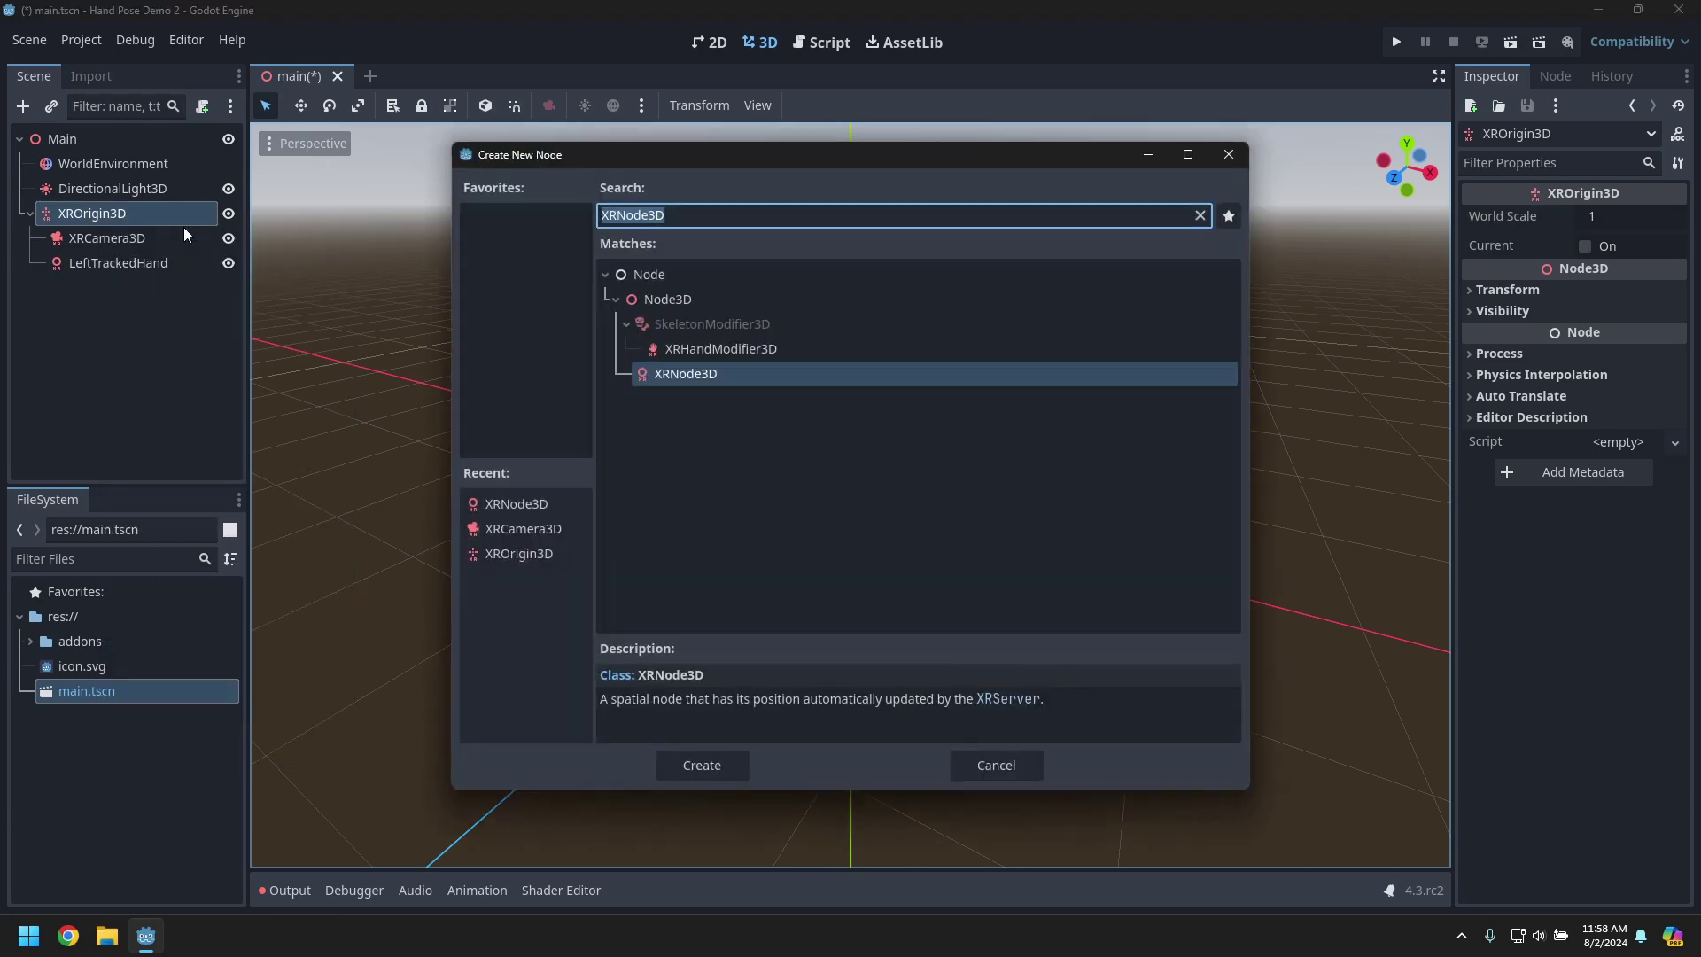
{"action": "double_click", "coordinate": [137, 294]}
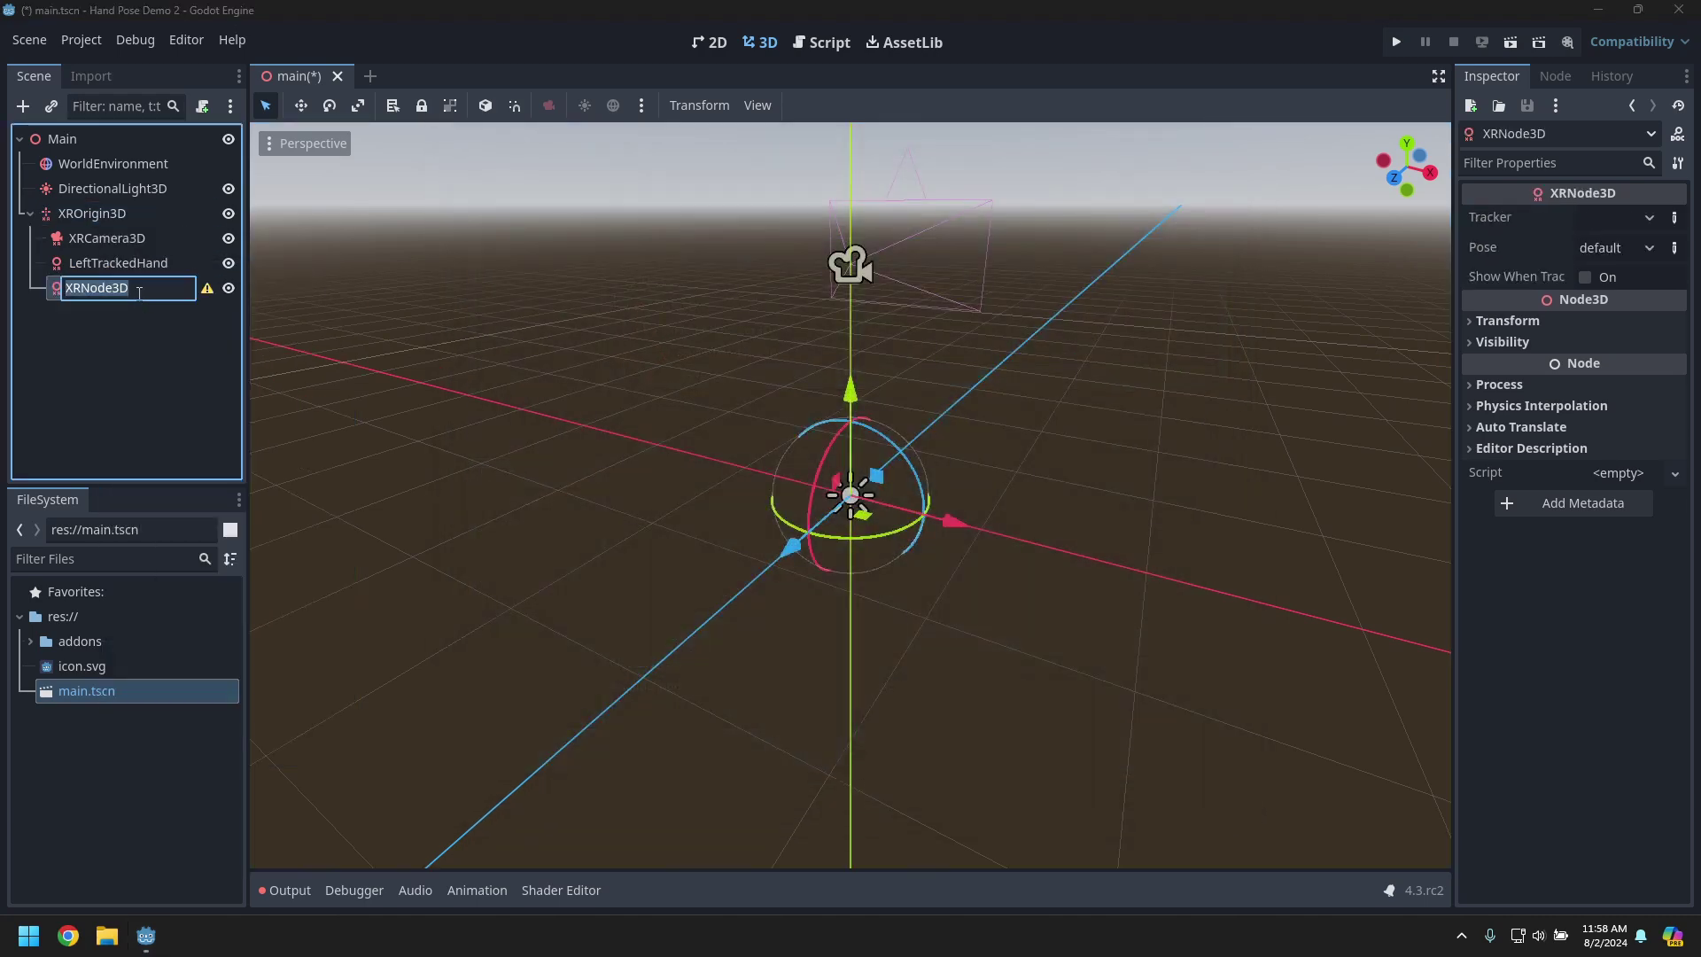
{"action": "type", "text": "RightTrackedHand"}
{"action": "key", "text": "Return"}
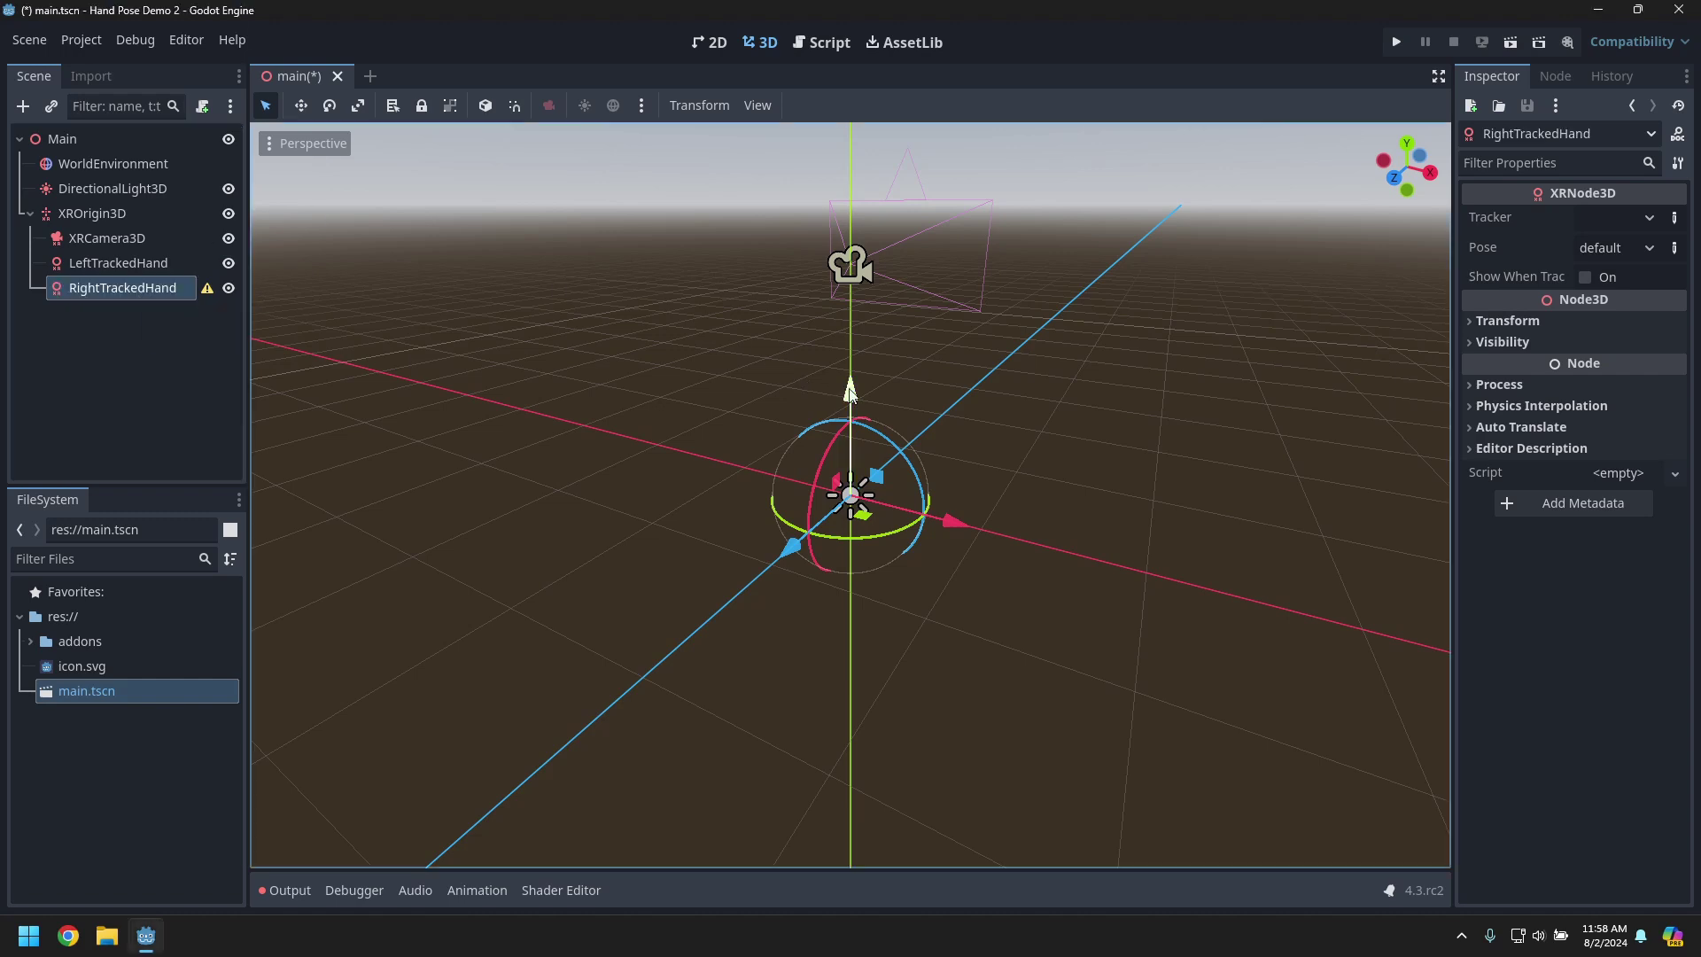
{"action": "left_click_drag", "start_coordinate": [849, 395], "coordinate": [893, 295]}
{"action": "left_click_drag", "start_coordinate": [956, 373], "coordinate": [1002, 395]}
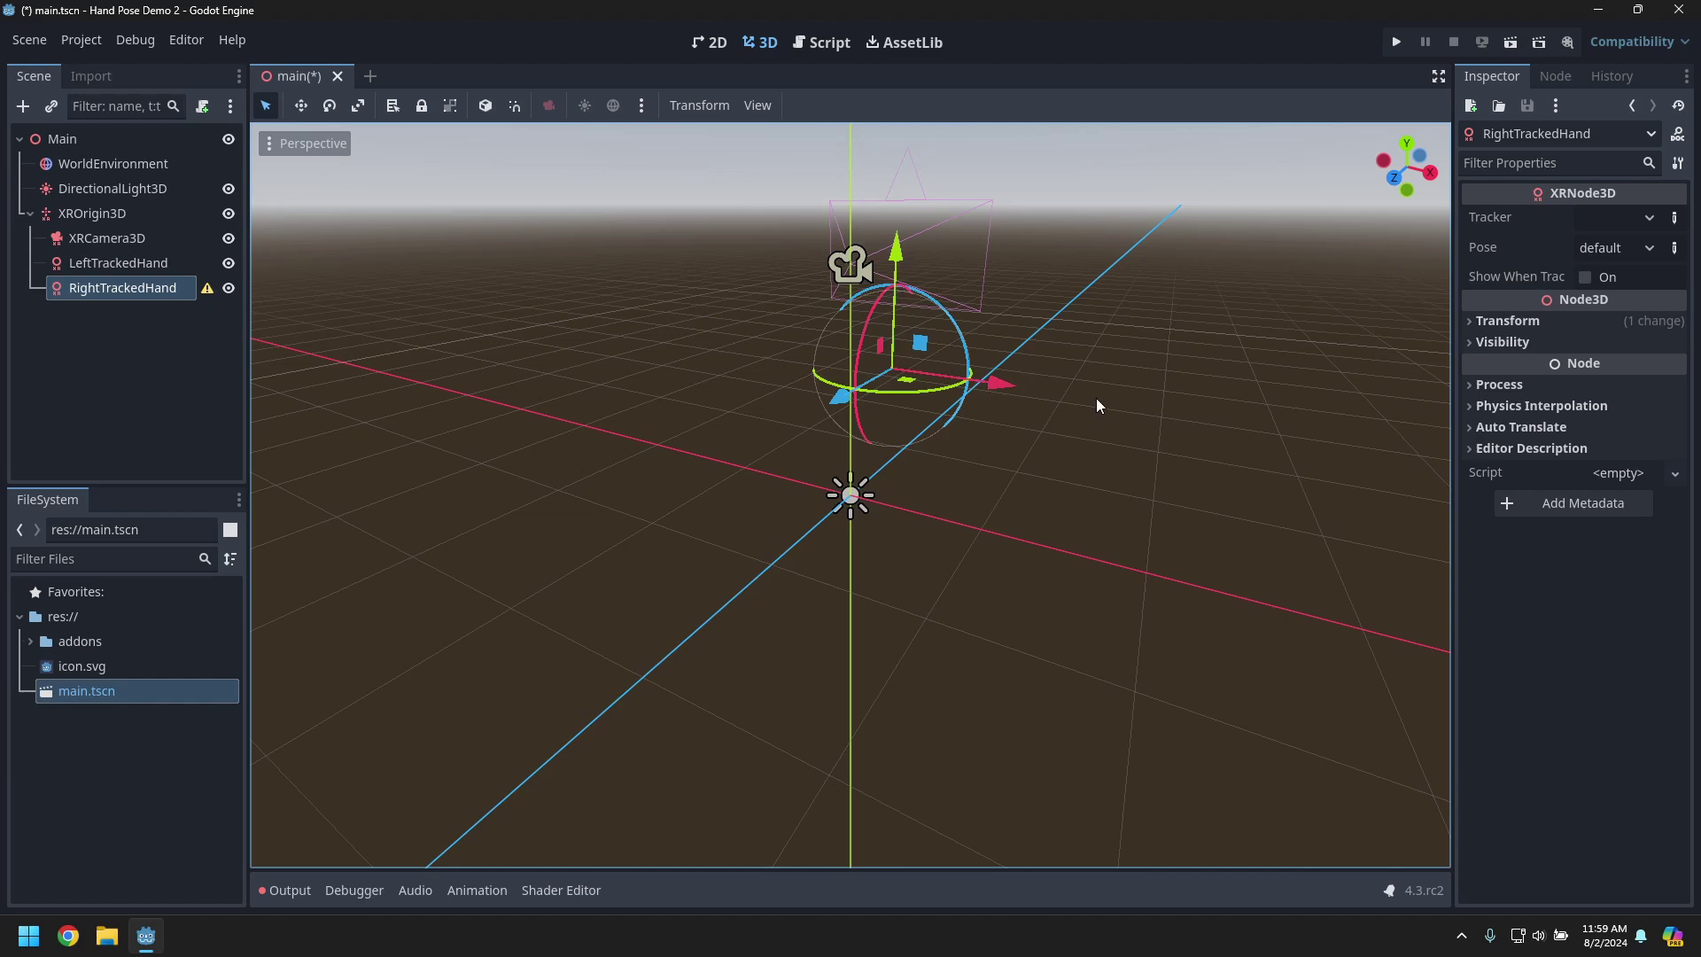
{"action": "left_click", "coordinate": [1634, 223]}
{"action": "left_click", "coordinate": [1639, 364]}
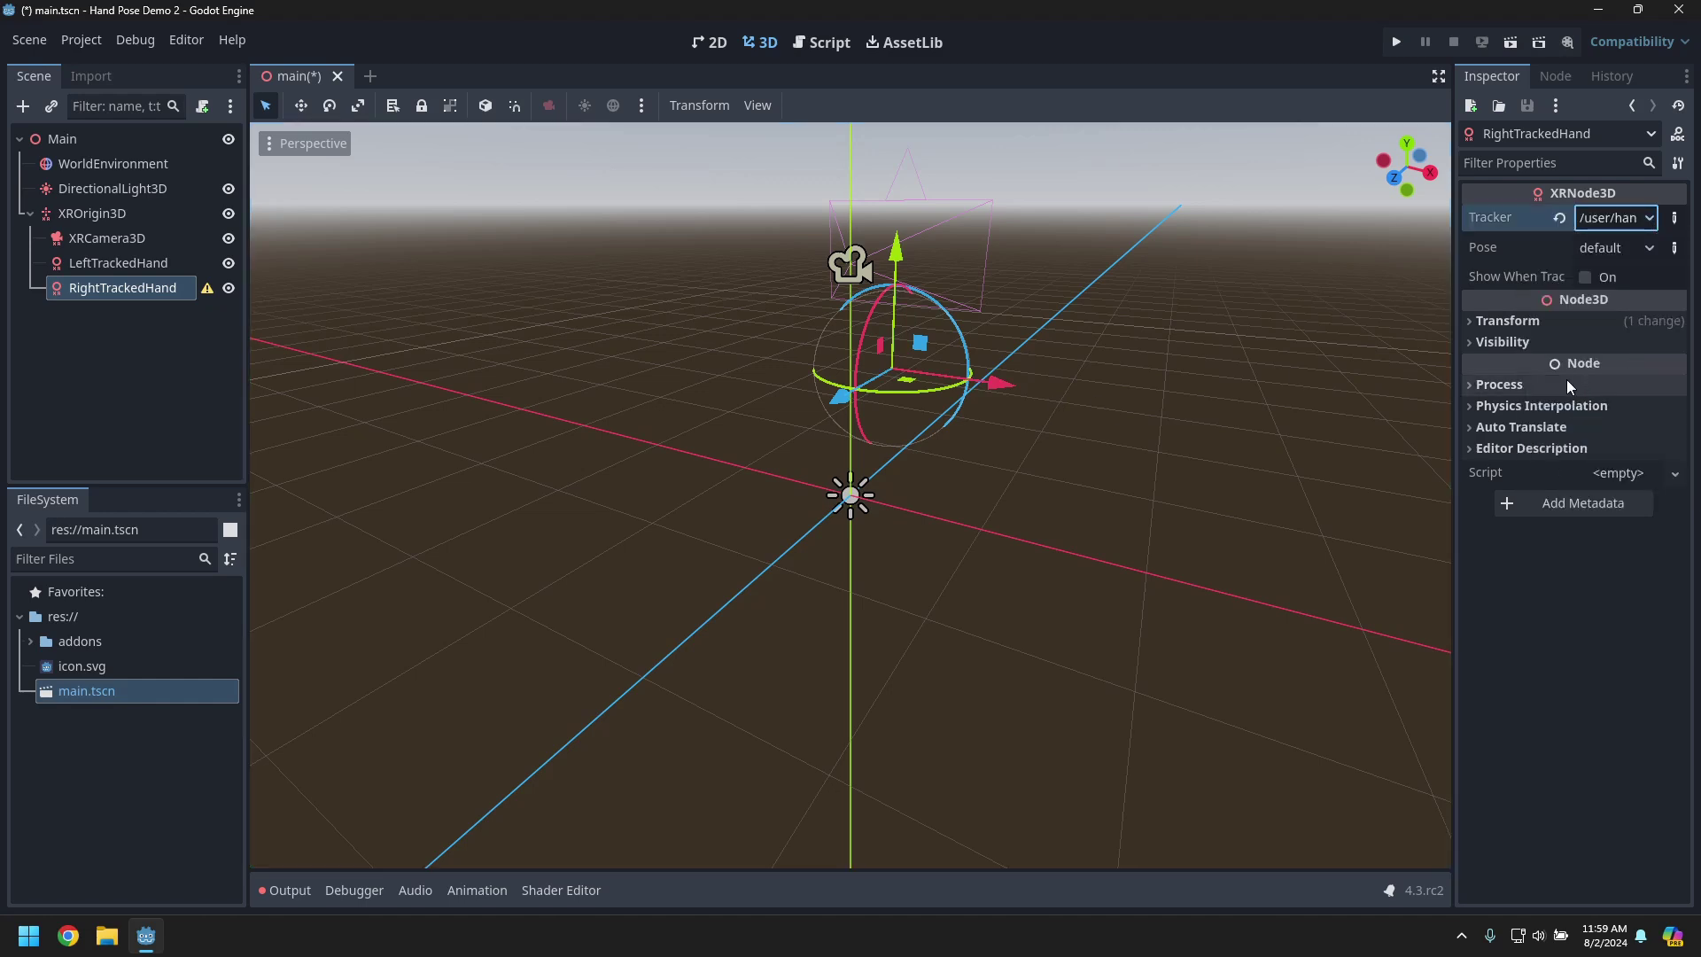
{"action": "left_click", "coordinate": [163, 356]}
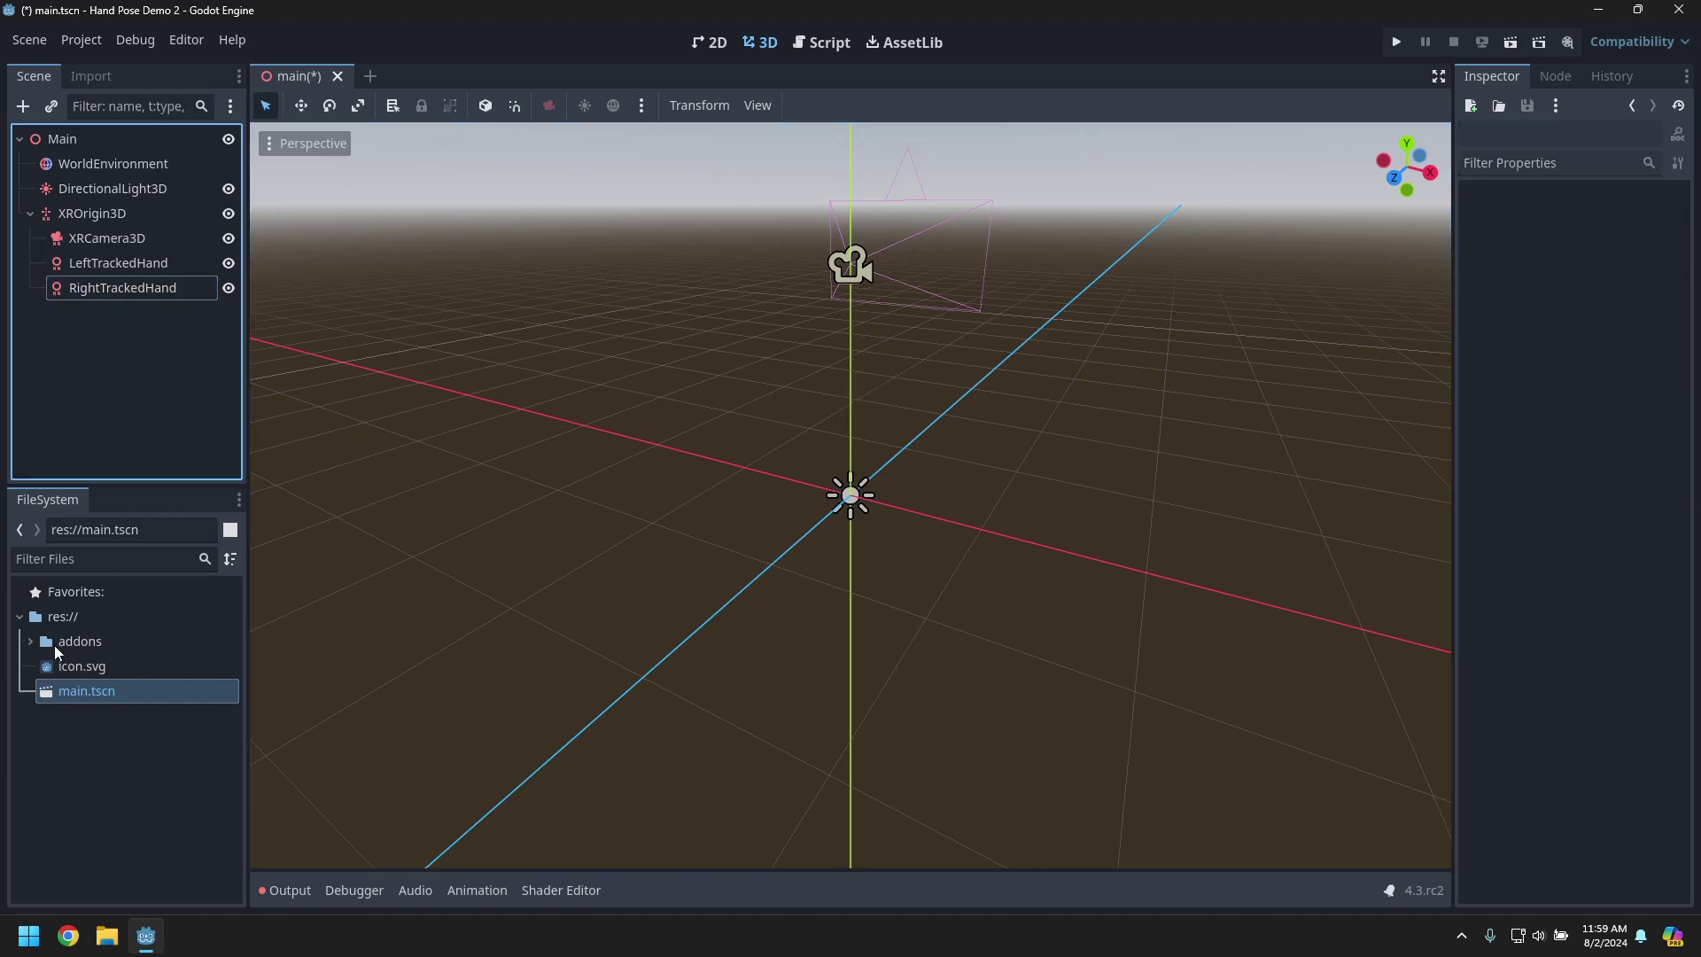
- Place the LeftHandHumanoid and RightHandHumanoid models under the matching tracked hands
{"action": "left_click", "coordinate": [30, 645]}
{"action": "left_click", "coordinate": [42, 715]}
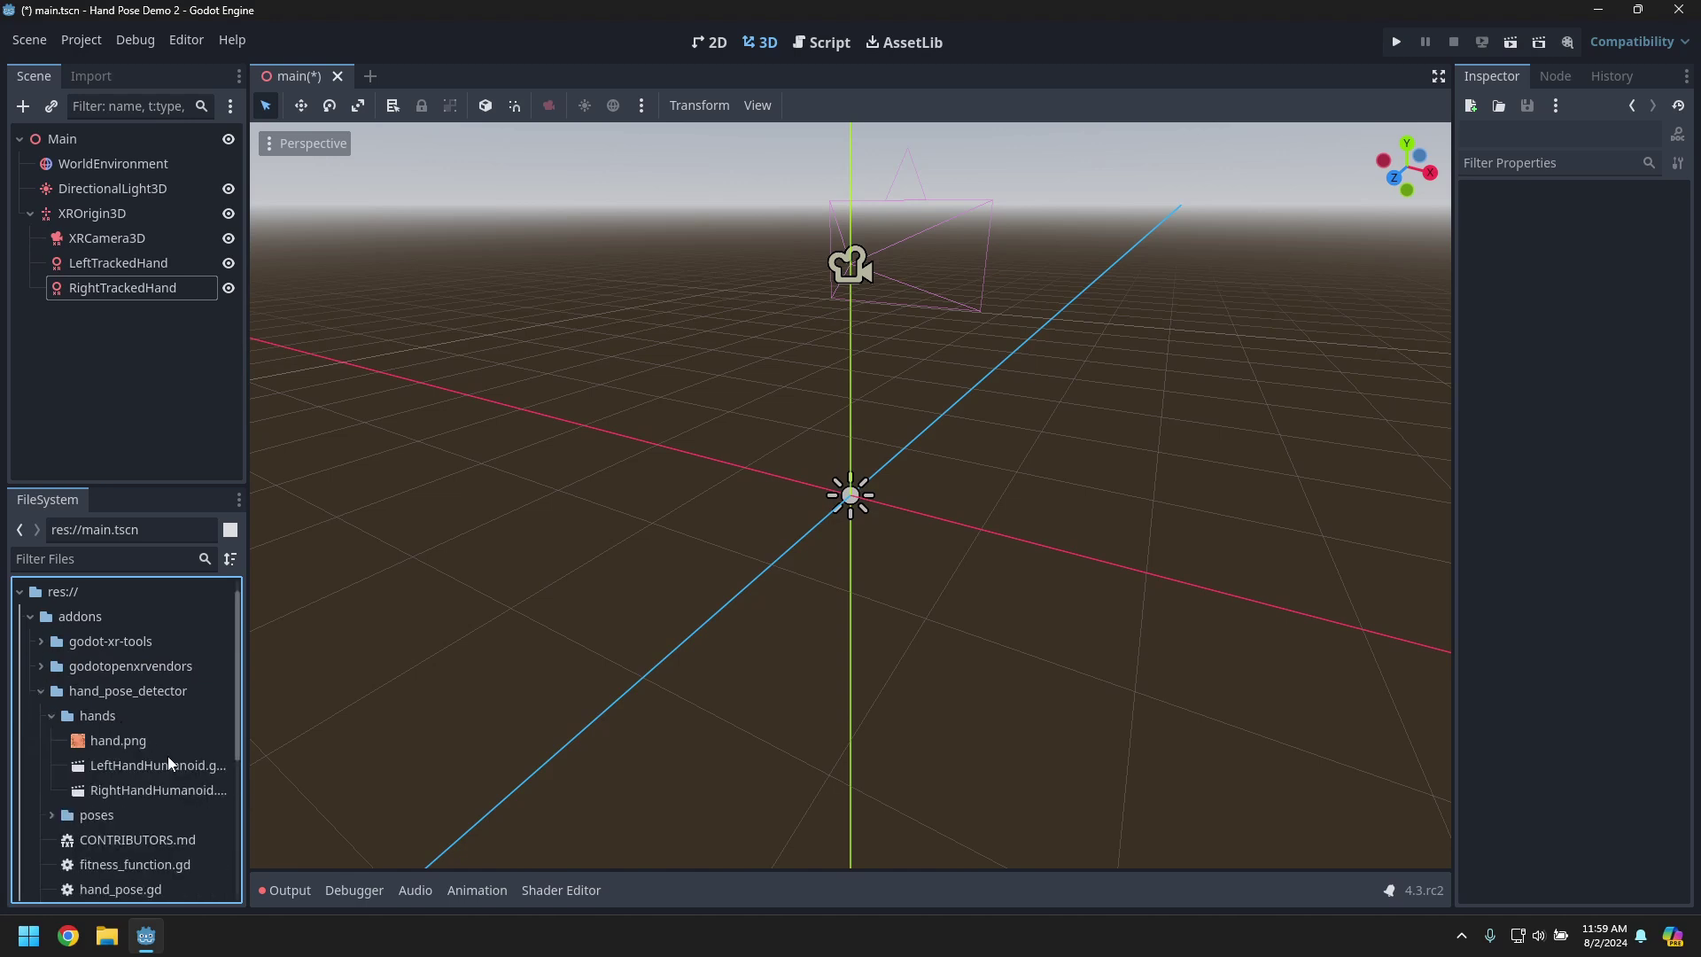
{"action": "left_click_drag", "start_coordinate": [168, 758], "coordinate": [148, 265]}
{"action": "left_click_drag", "start_coordinate": [163, 784], "coordinate": [124, 312]}
{"action": "middle_click_drag", "start_coordinate": [715, 436], "coordinate": [753, 413]}
{"action": "scroll", "coordinate": [753, 412], "scroll_direction": "up", "scroll_amount": 3}
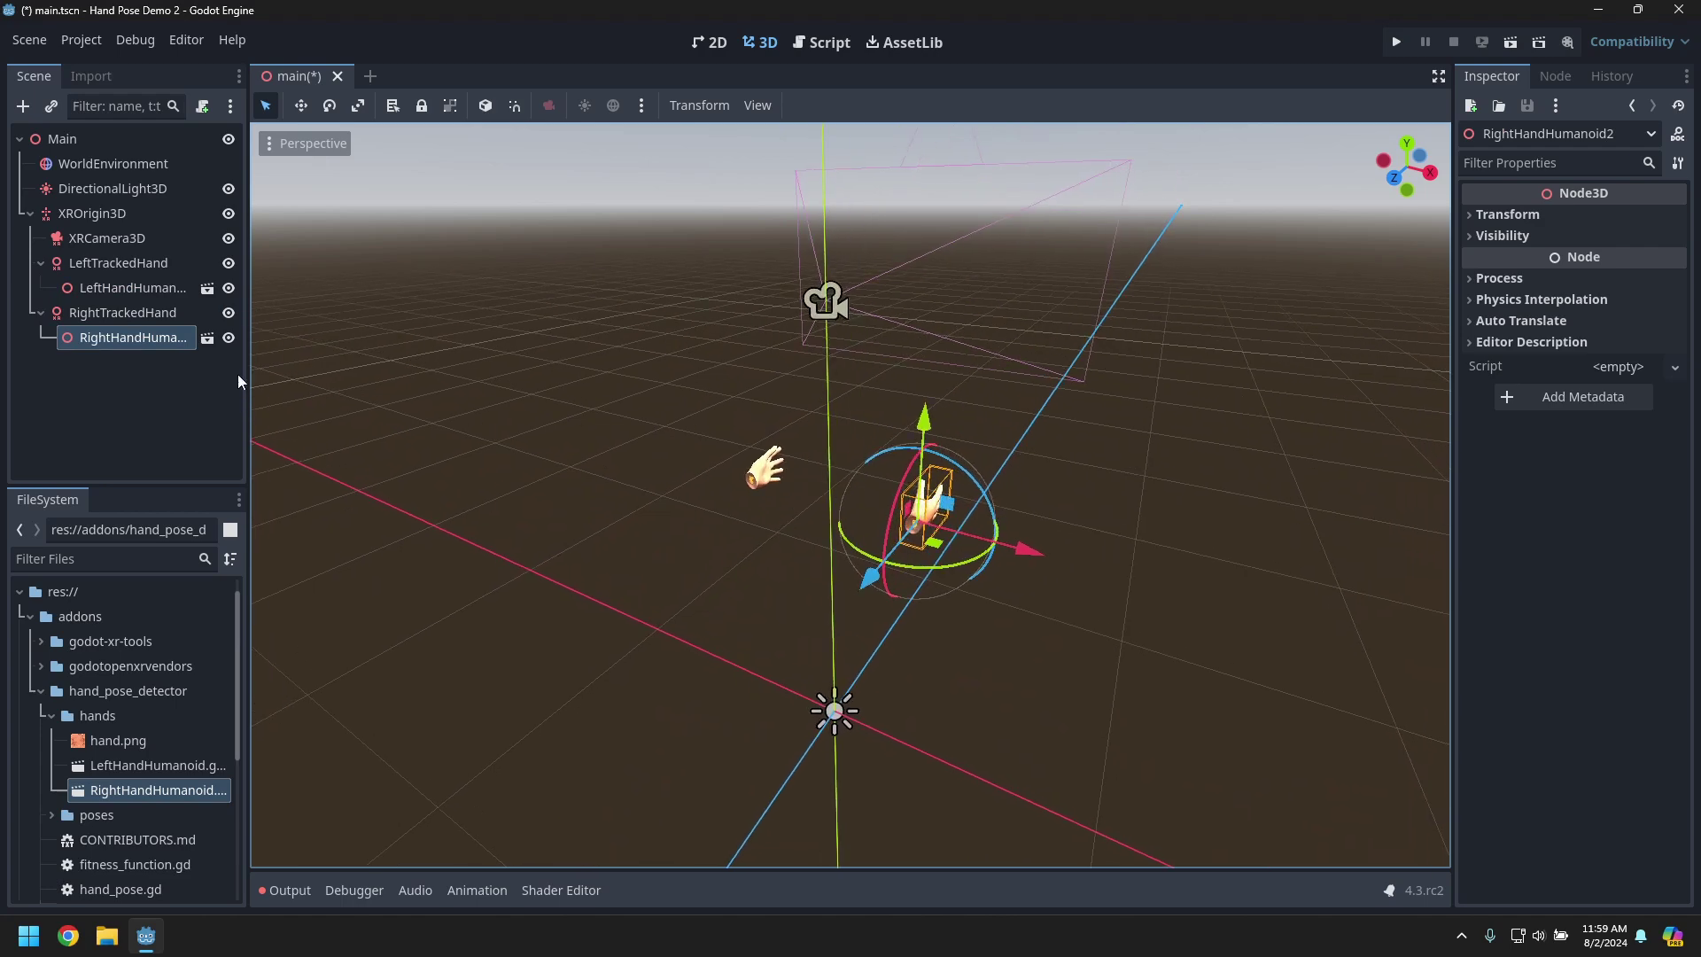
{"action": "left_click_drag", "start_coordinate": [247, 372], "coordinate": [379, 372]}
- Turn on Editable Children for both humanoid hand models
{"action": "right_click", "coordinate": [126, 286]}
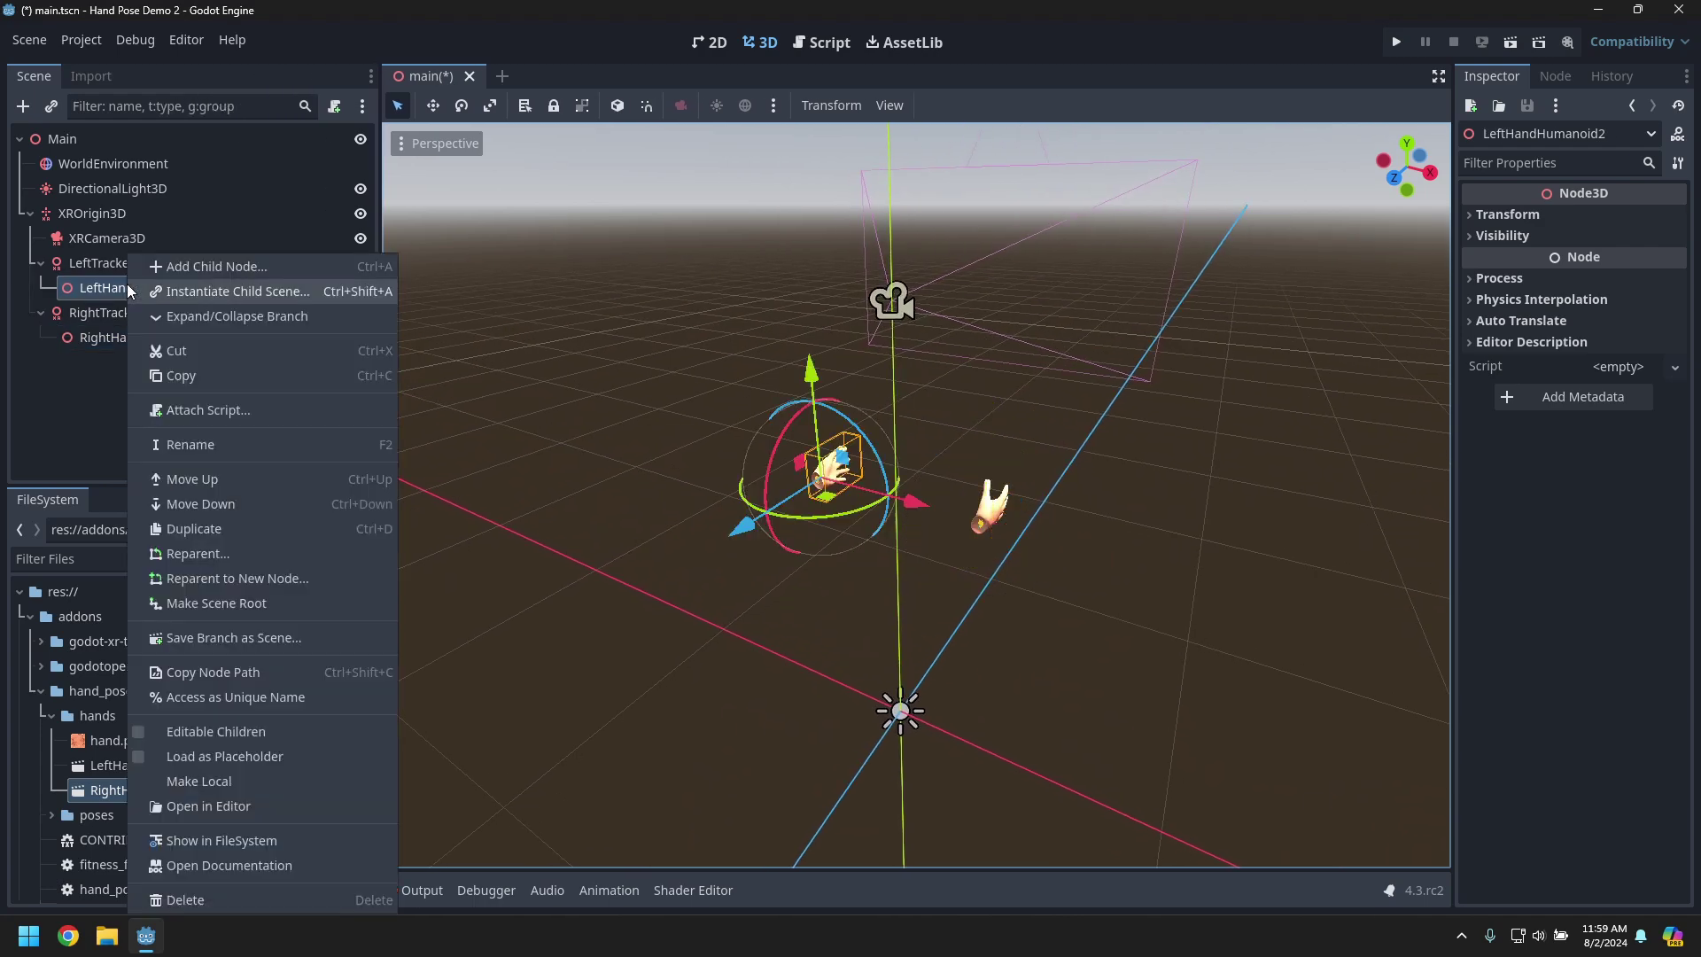
{"action": "left_click", "coordinate": [271, 727]}
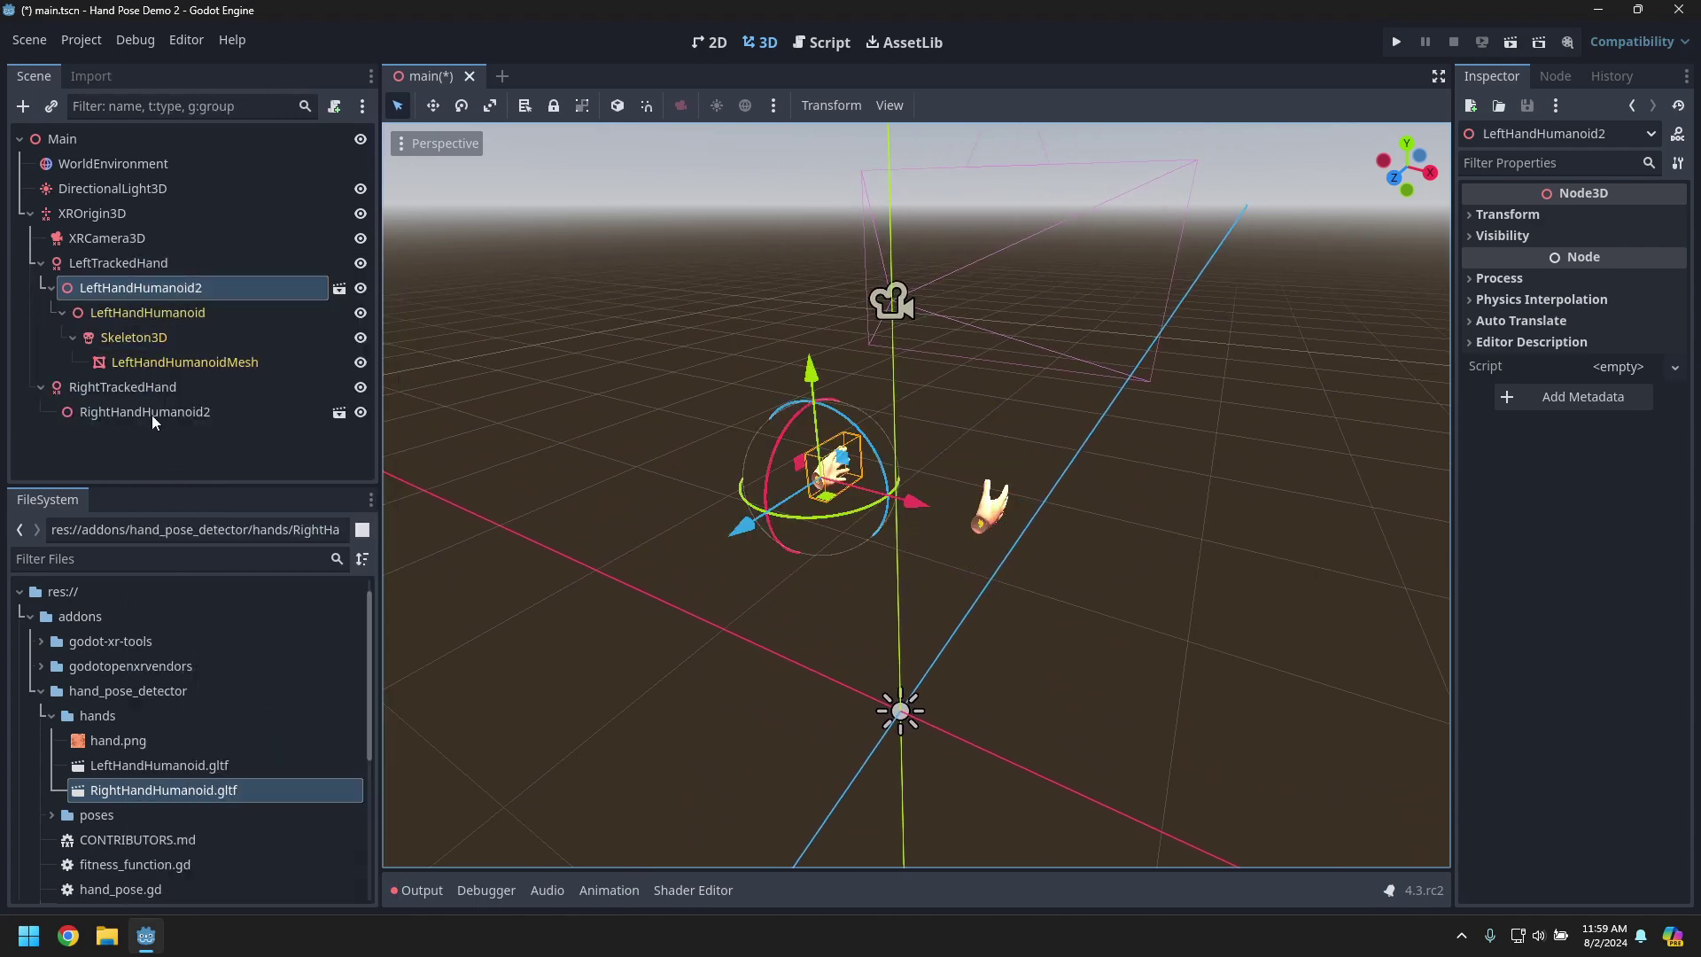
{"action": "right_click", "coordinate": [153, 412]}
{"action": "left_click", "coordinate": [266, 734]}
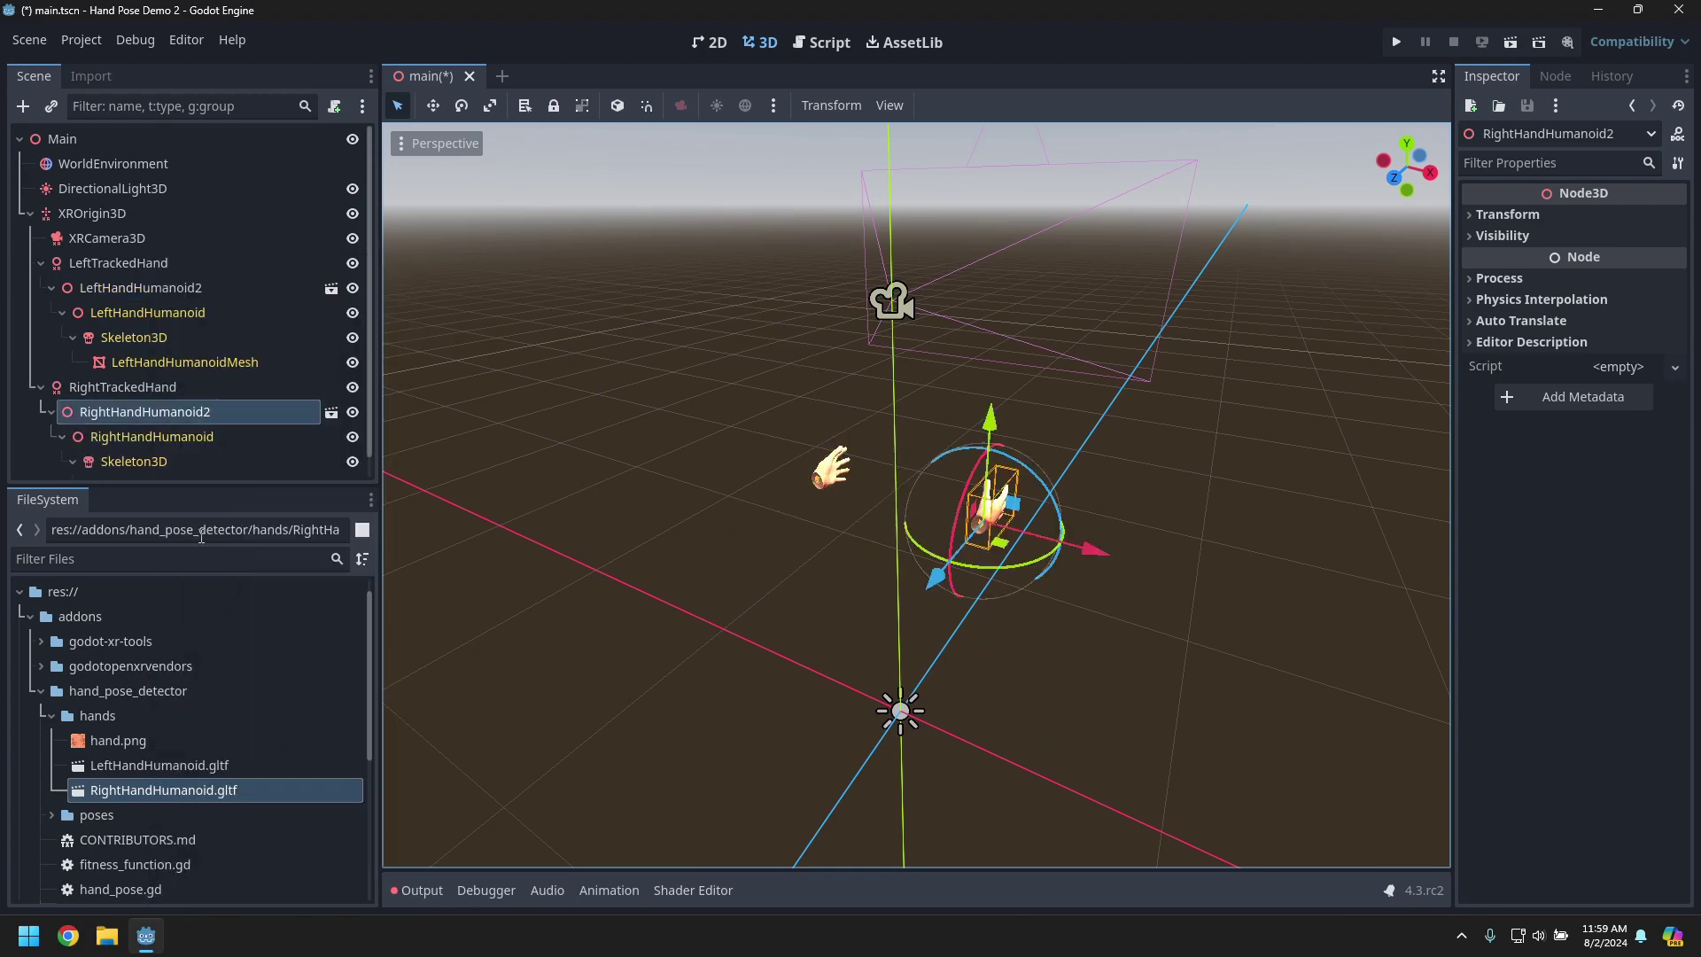
- Add an XRHandModifier3D to the left Skeleton3D and set its Hand Tracker
{"action": "right_click", "coordinate": [131, 336]}
{"action": "left_click", "coordinate": [205, 344]}
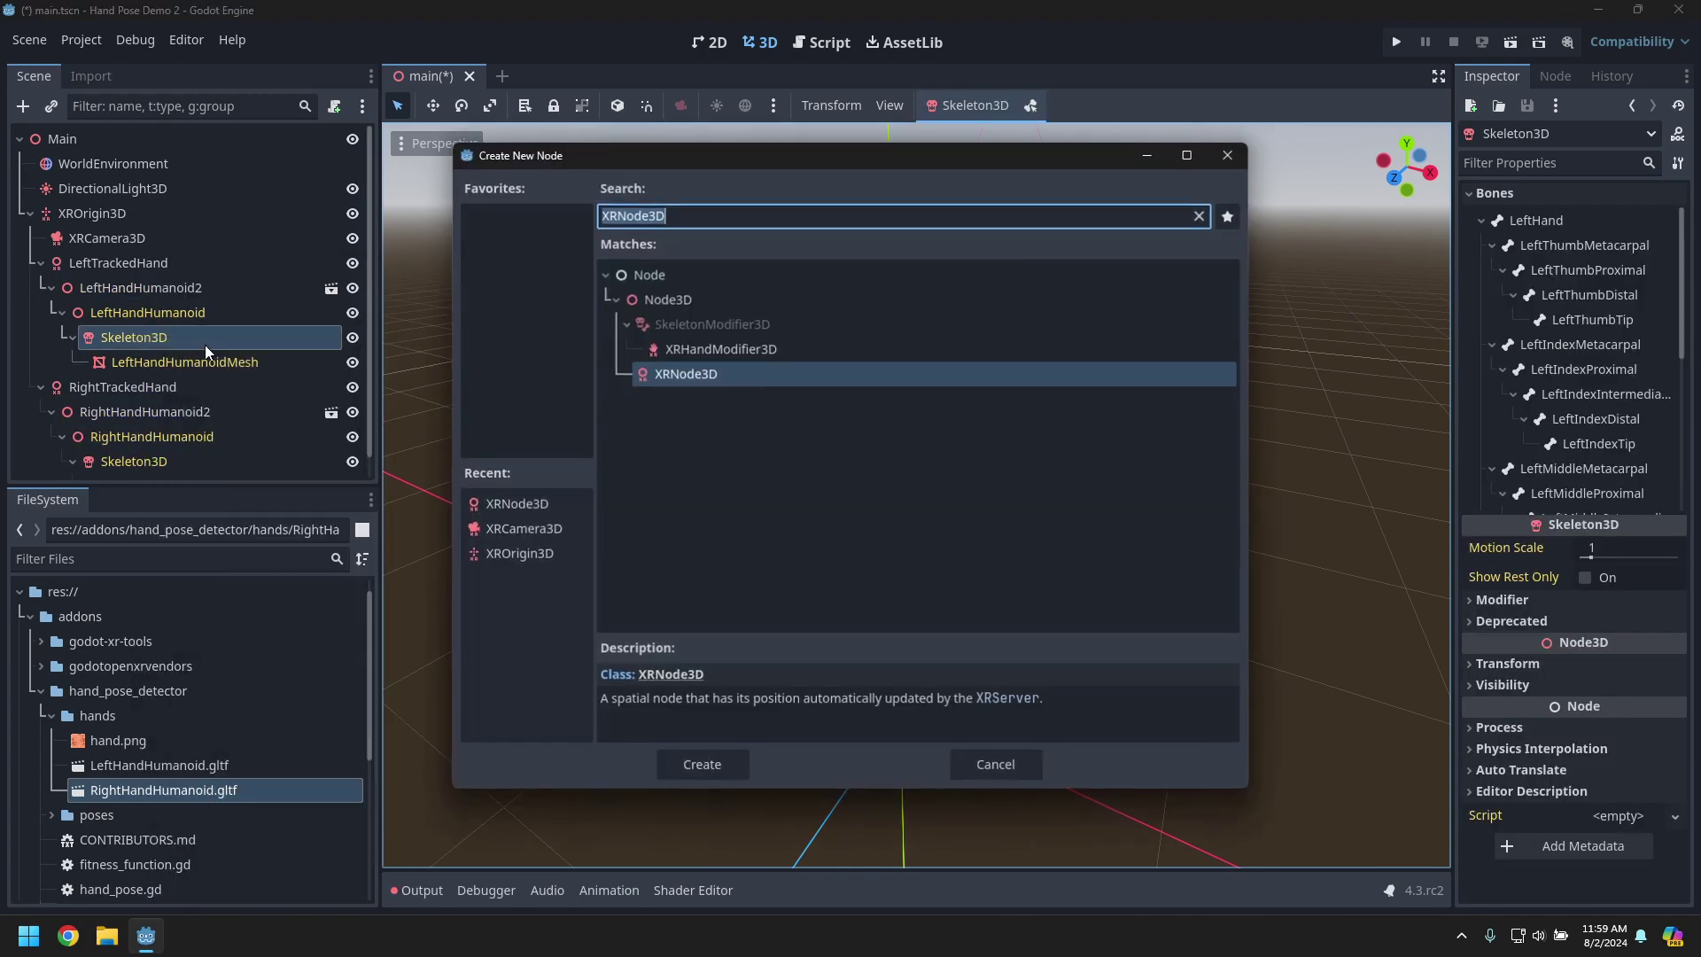
{"action": "type", "text": "xrhand"}
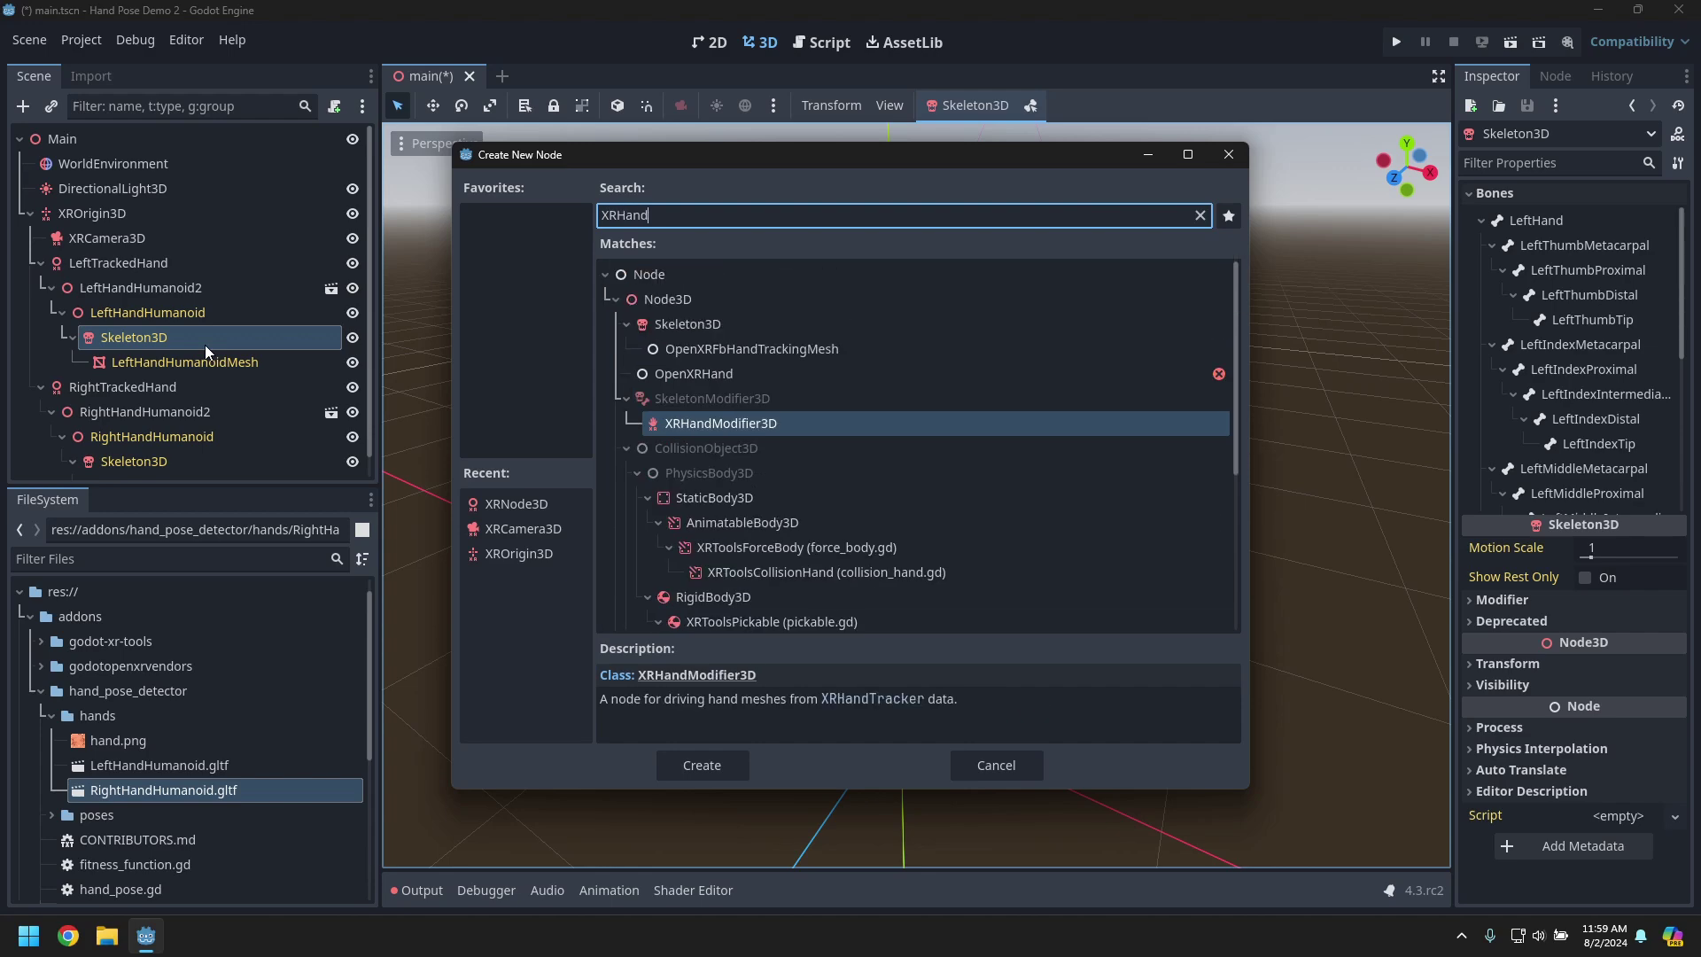
{"action": "key", "text": "Return"}
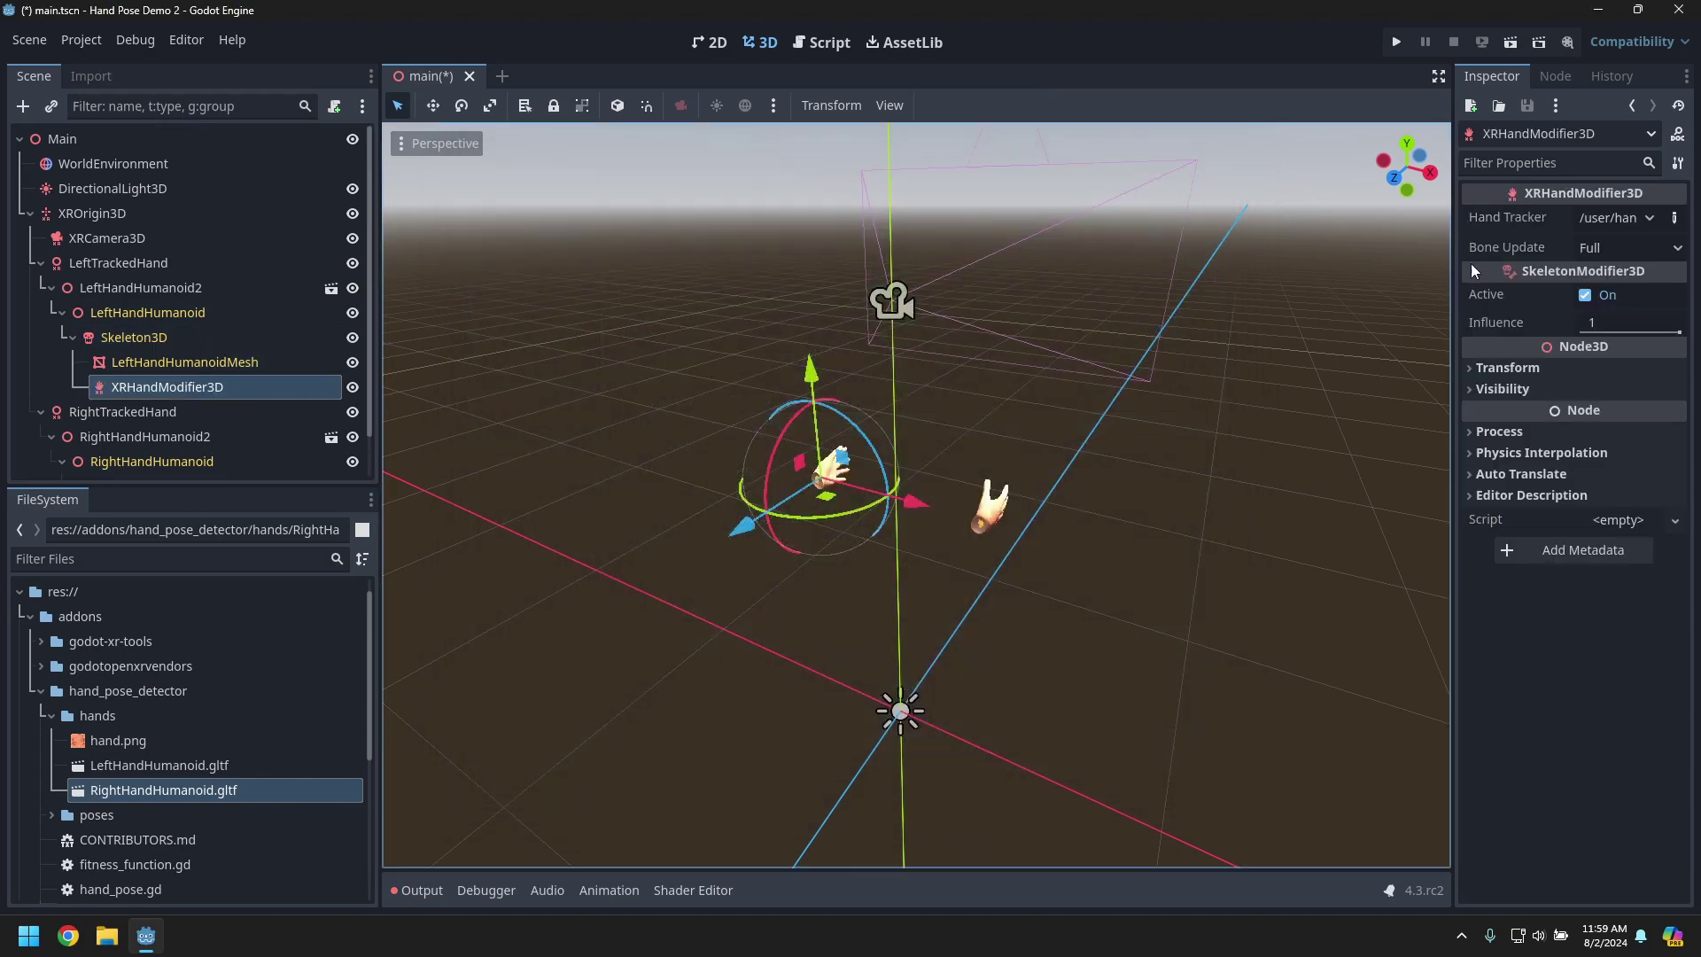
{"action": "left_click_drag", "start_coordinate": [1451, 274], "coordinate": [1359, 285]}
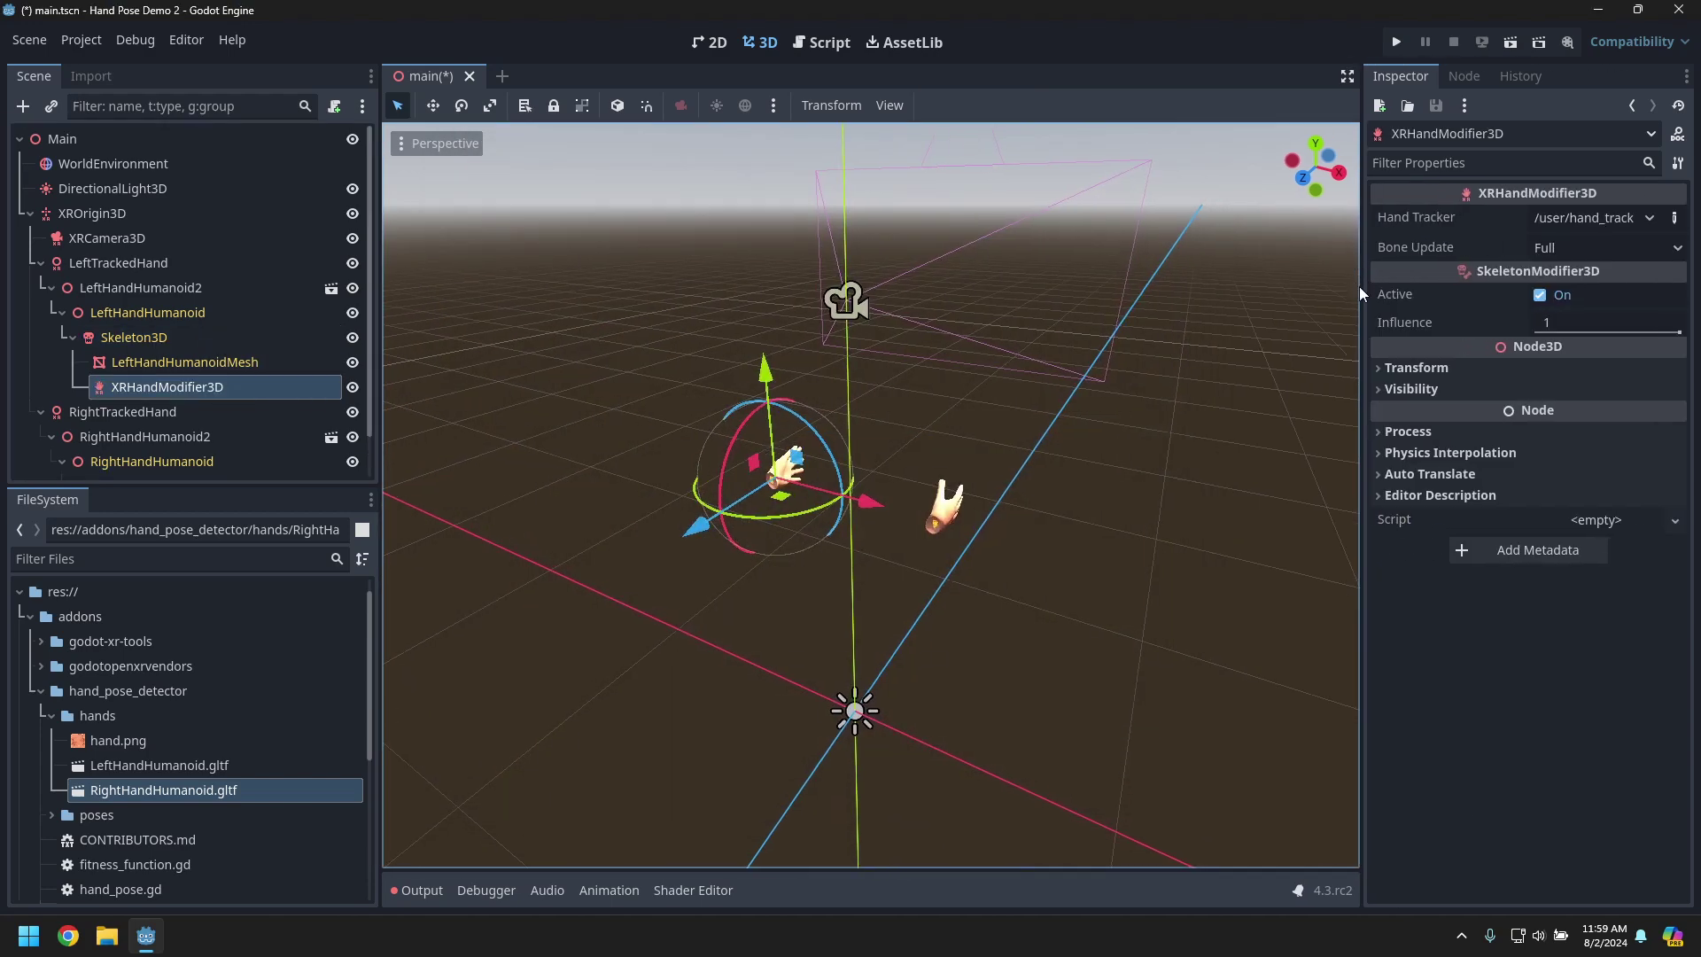
{"action": "left_click", "coordinate": [1628, 209]}
{"action": "left_click", "coordinate": [1639, 273]}
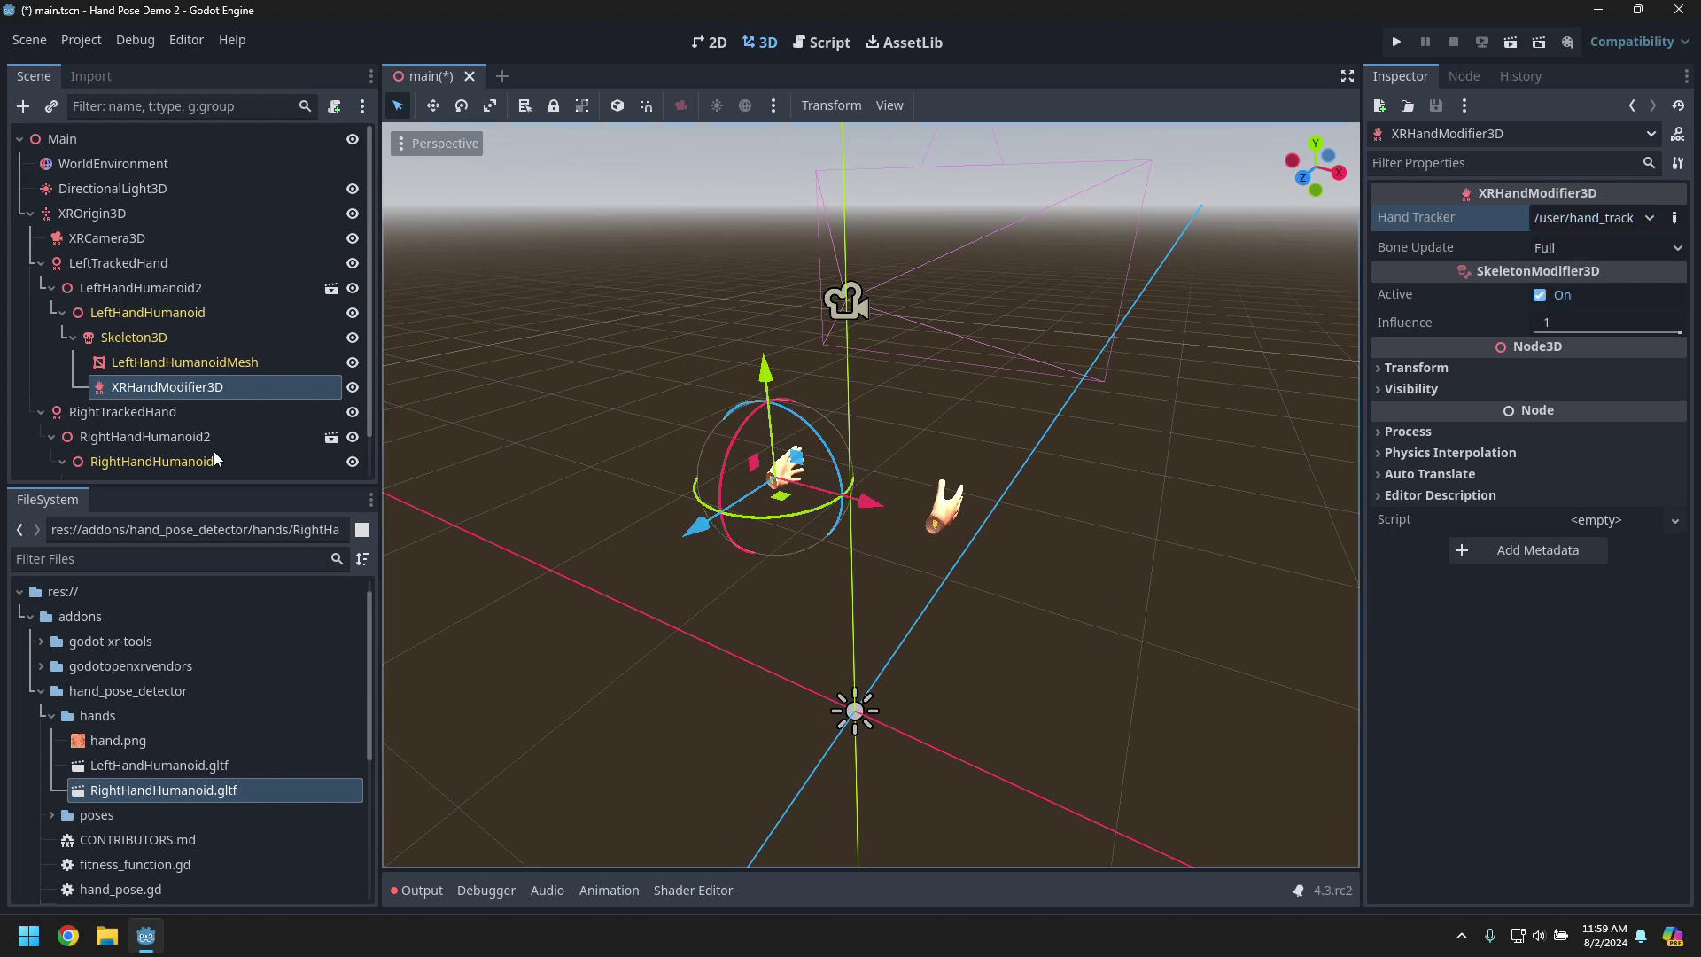
{"action": "scroll", "coordinate": [215, 456], "scroll_direction": "down", "scroll_amount": 2}
- Add an XRHandModifier3D with a hand tracker to the right Skeleton3D, then save
{"action": "right_click", "coordinate": [123, 443]}
{"action": "left_click", "coordinate": [221, 429]}
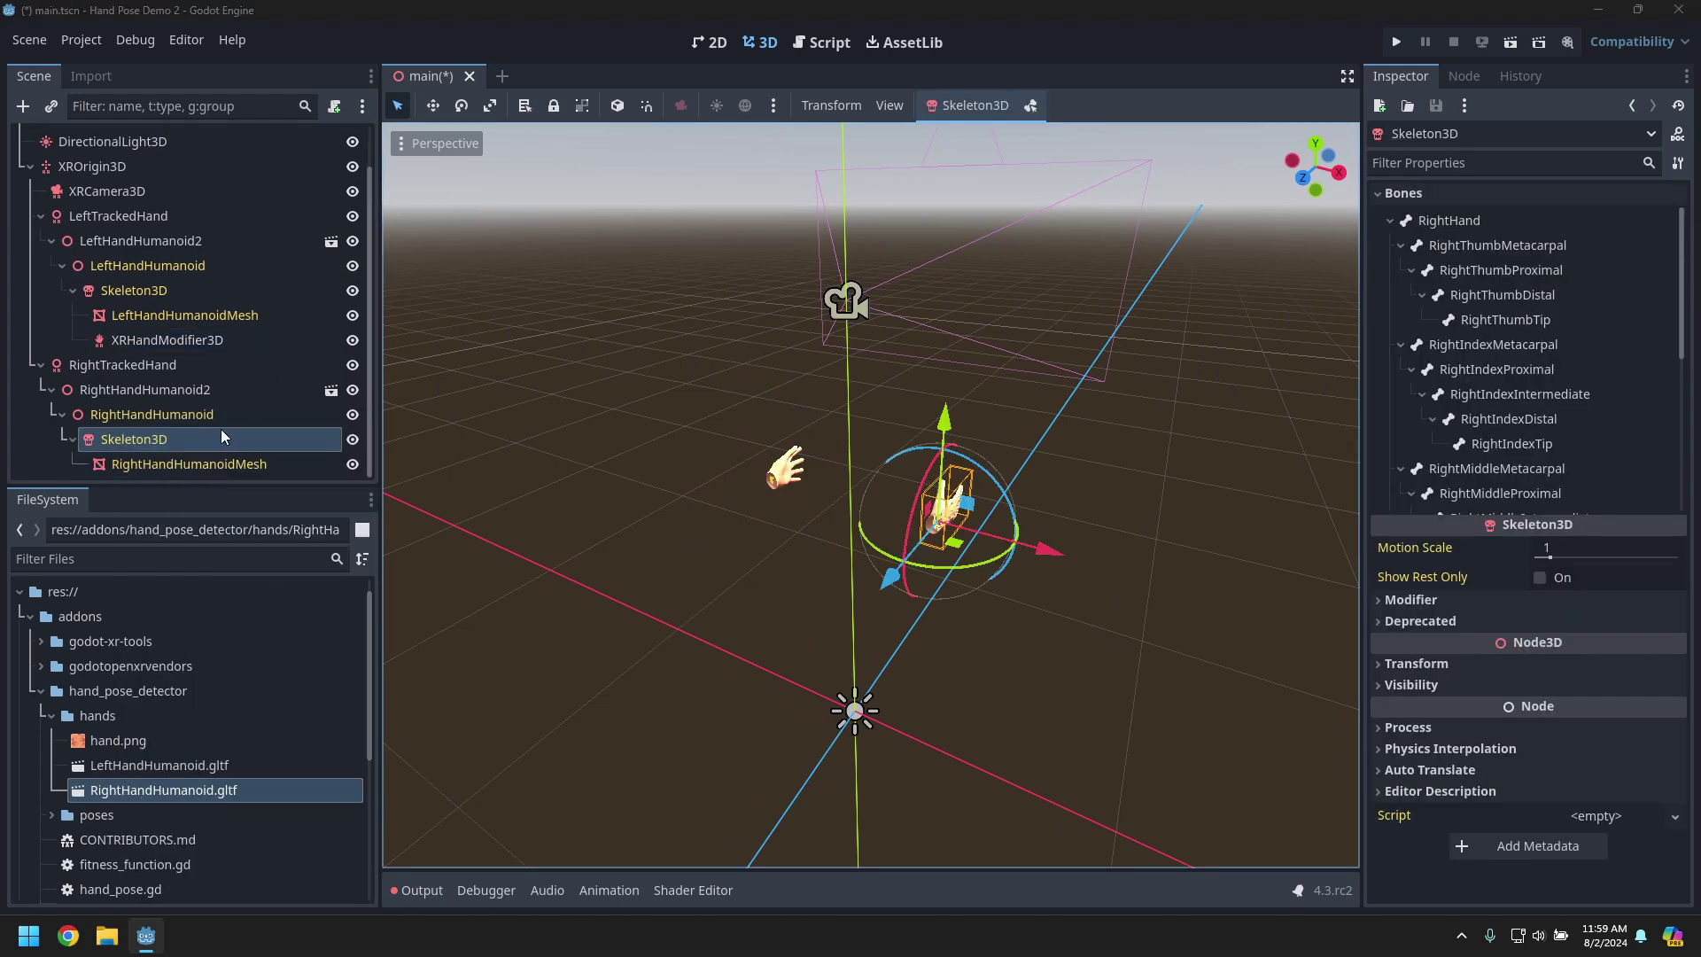
{"action": "double_click", "coordinate": [748, 423]}
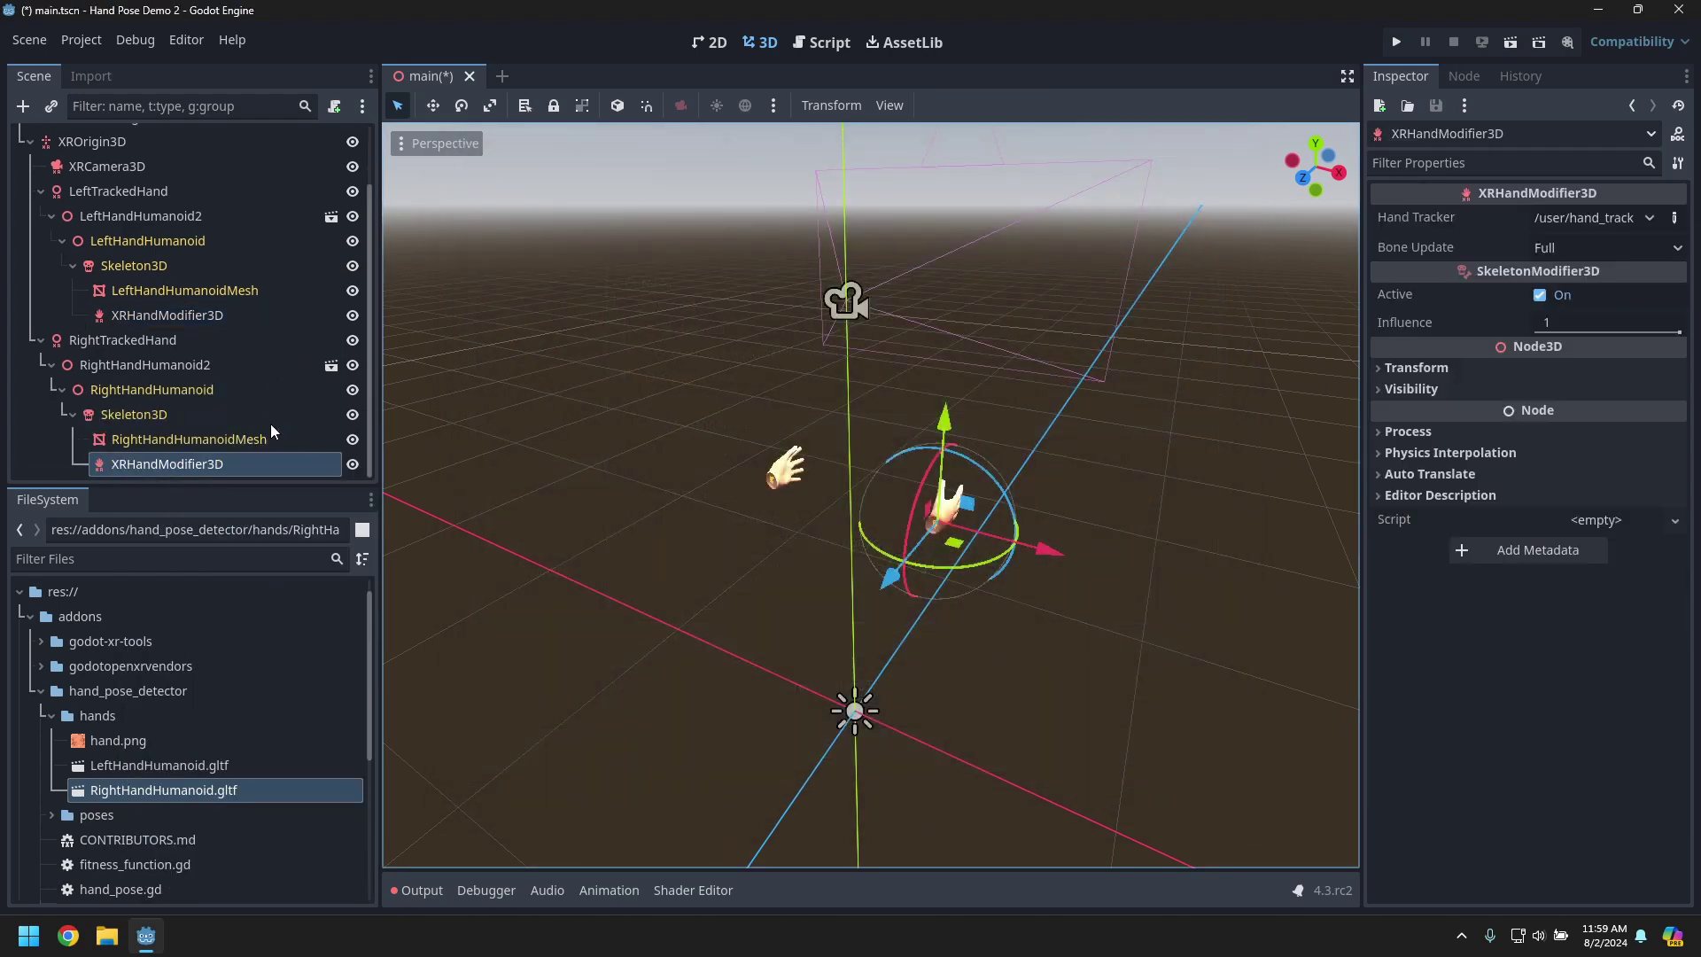
{"action": "left_click", "coordinate": [1648, 219]}
{"action": "left_click", "coordinate": [1612, 300]}
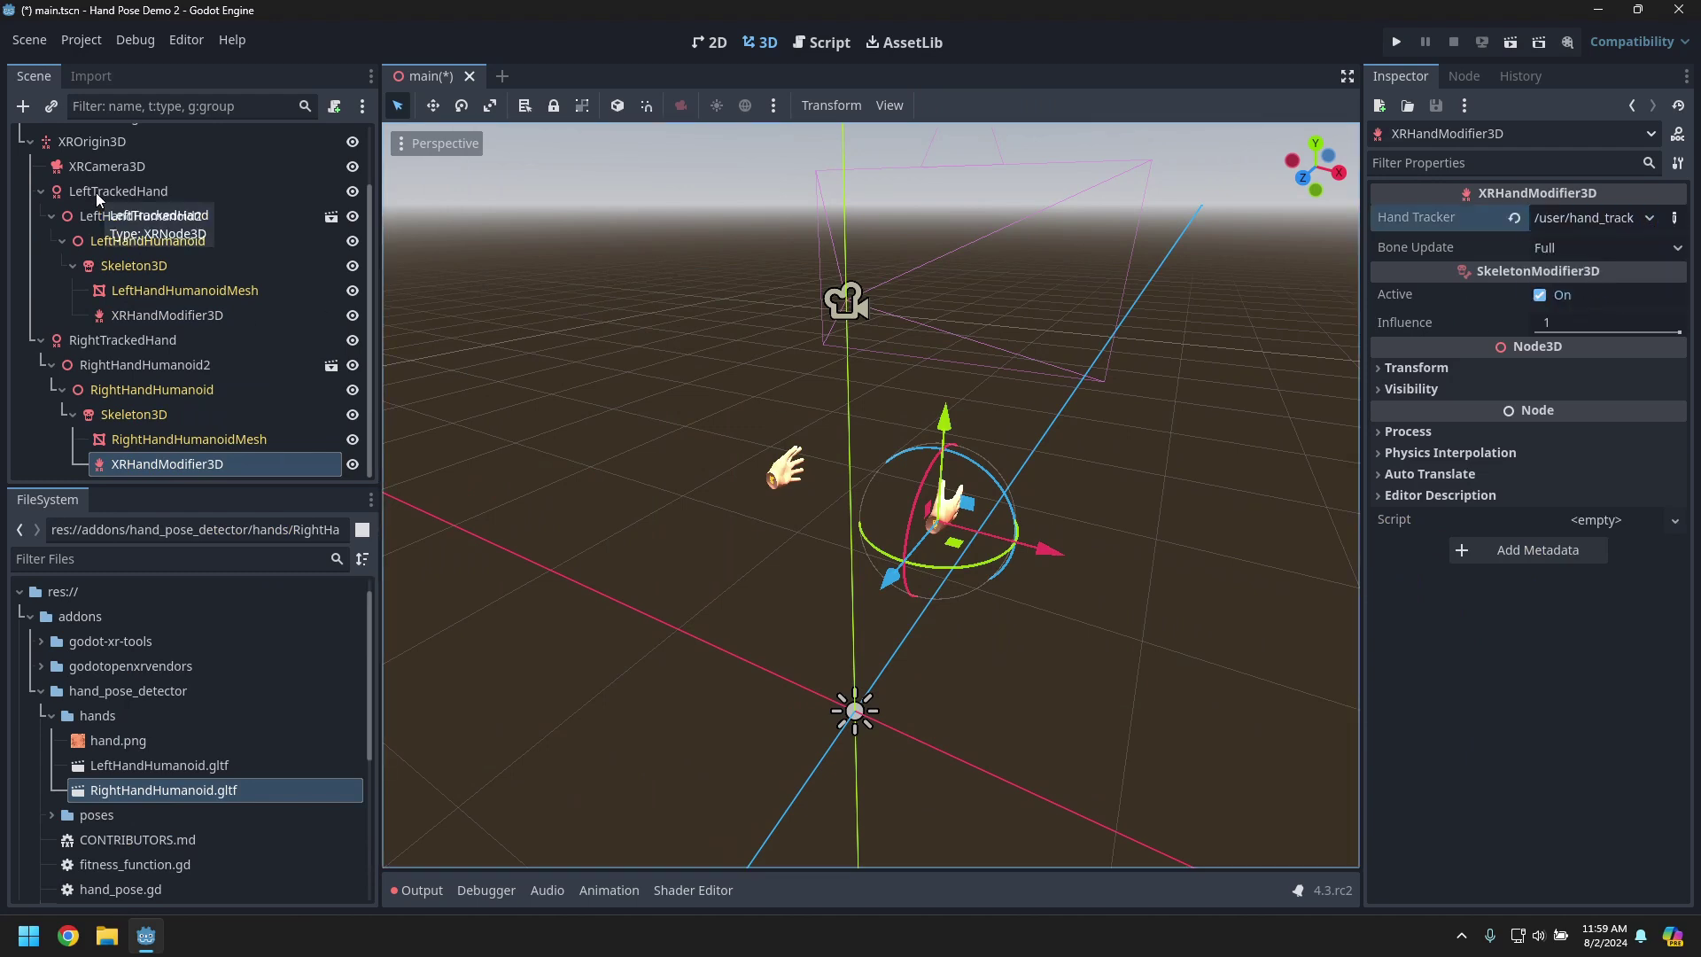
{"action": "key", "text": "ctrl+s"}
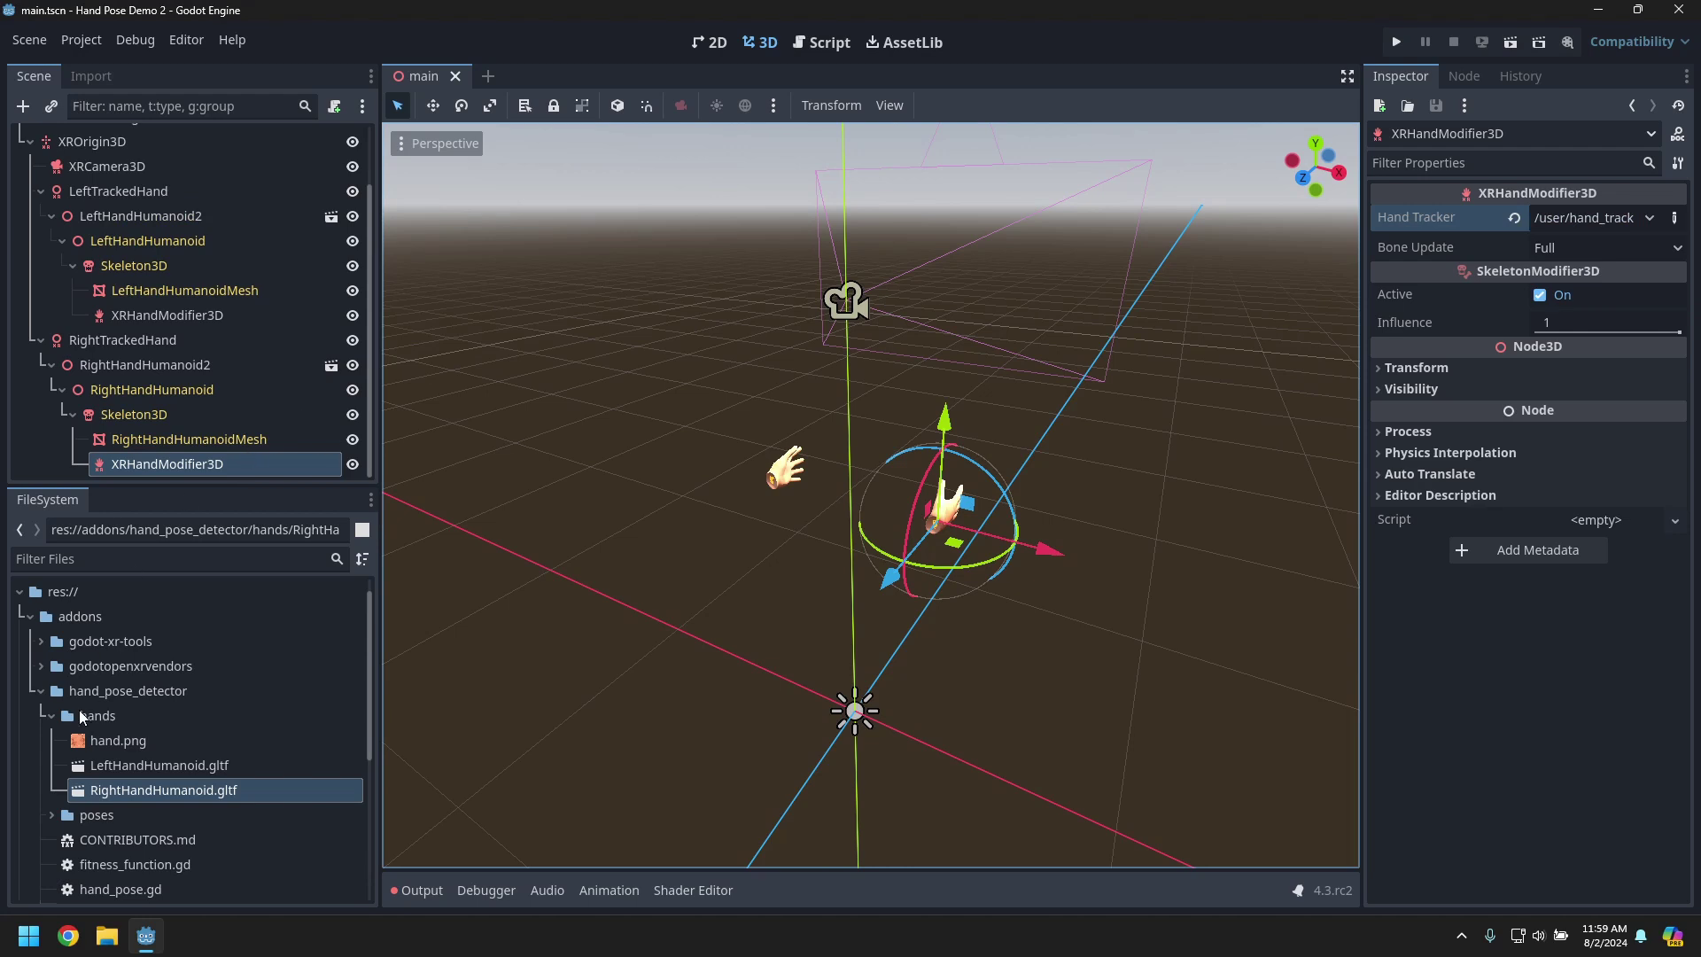
- Add hand_pose_controller.tscn under both LeftTrackedHand and RightTrackedHand
{"action": "scroll", "coordinate": [177, 797], "scroll_direction": "down", "scroll_amount": 3}
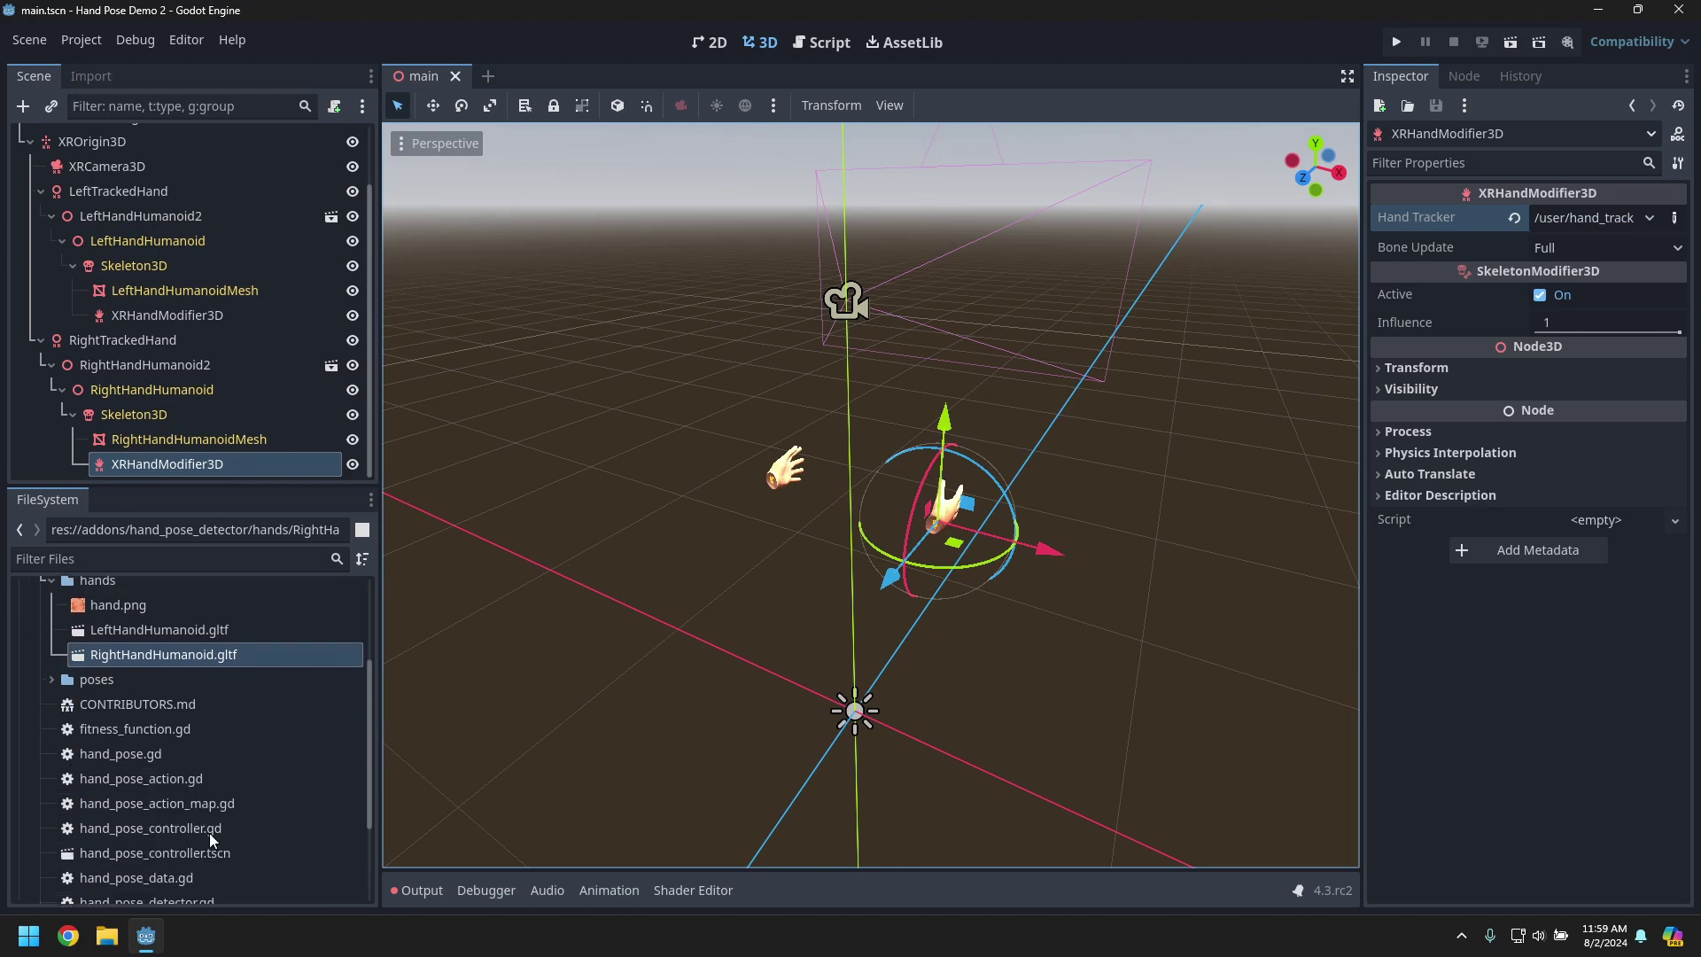
{"action": "left_click_drag", "start_coordinate": [189, 851], "coordinate": [103, 195]}
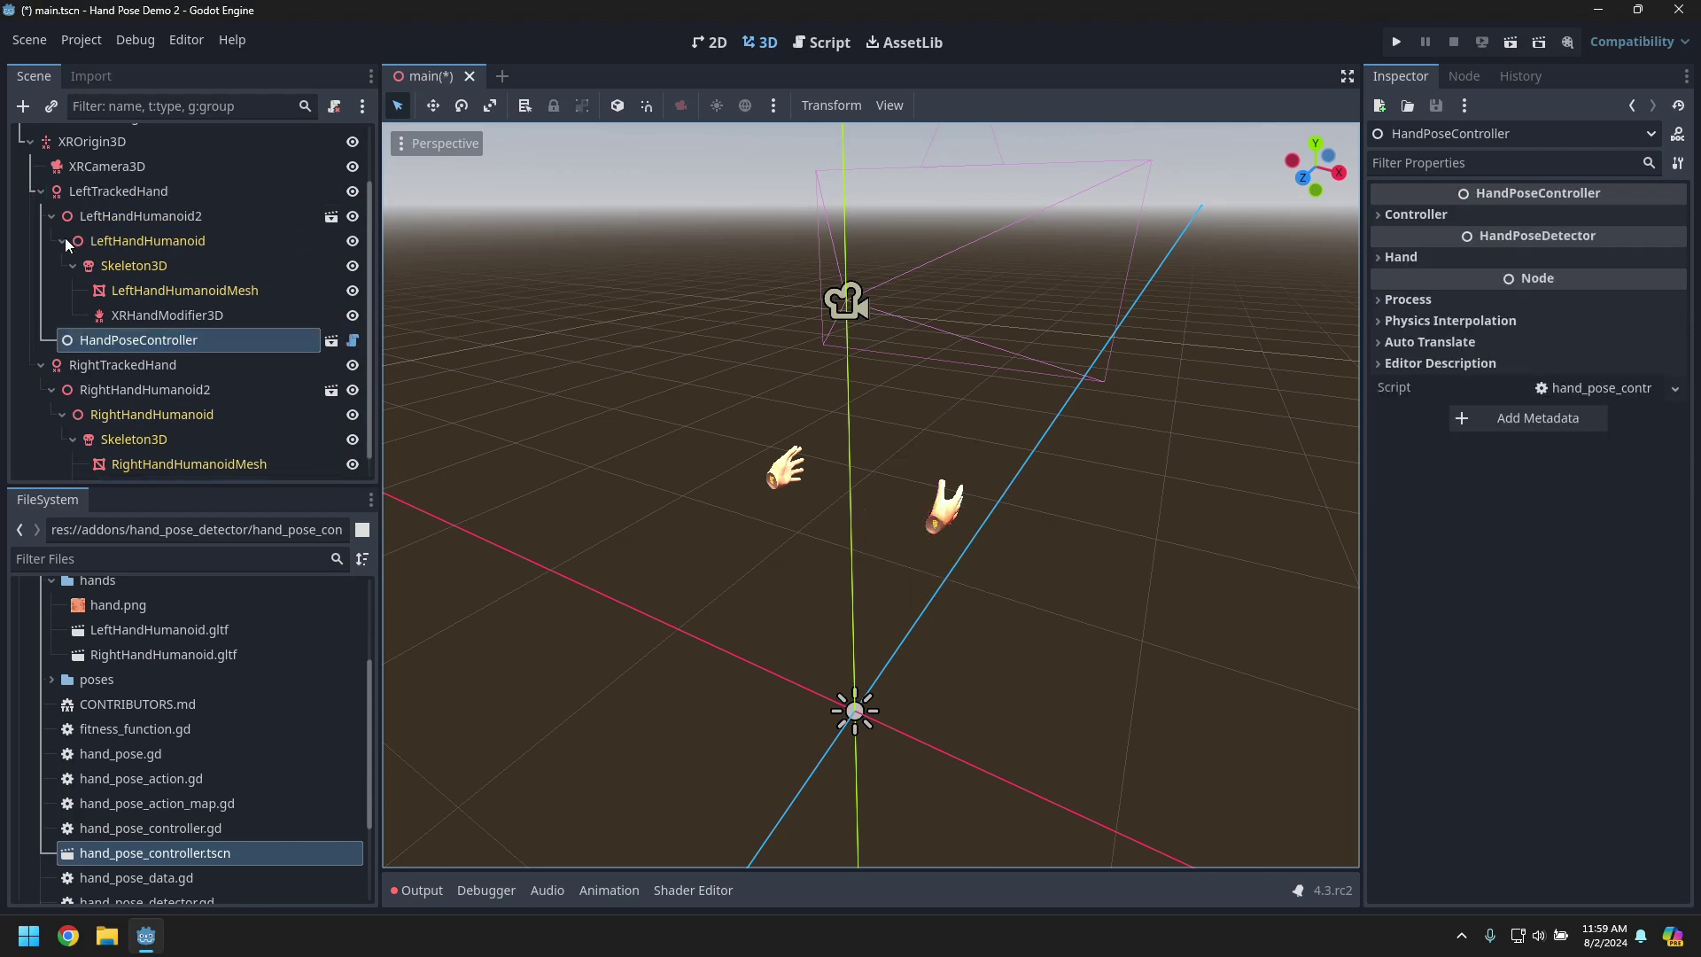
{"action": "left_click", "coordinate": [64, 239]}
{"action": "left_click", "coordinate": [53, 266]}
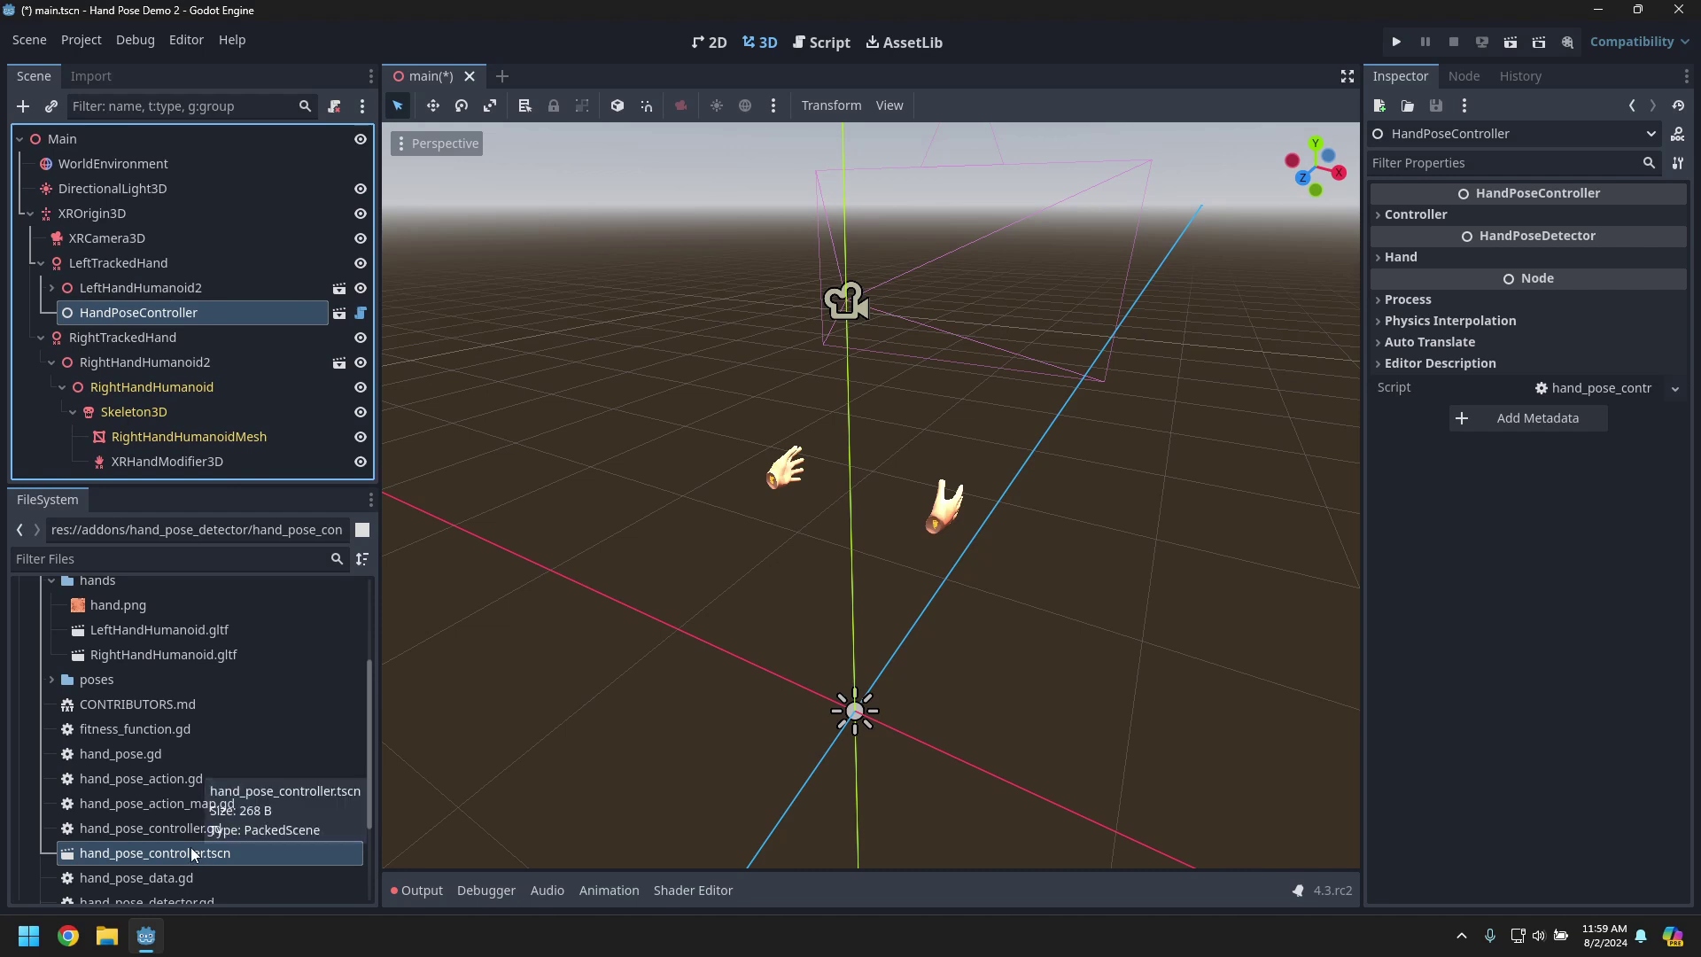
{"action": "left_click_drag", "start_coordinate": [186, 849], "coordinate": [140, 342]}
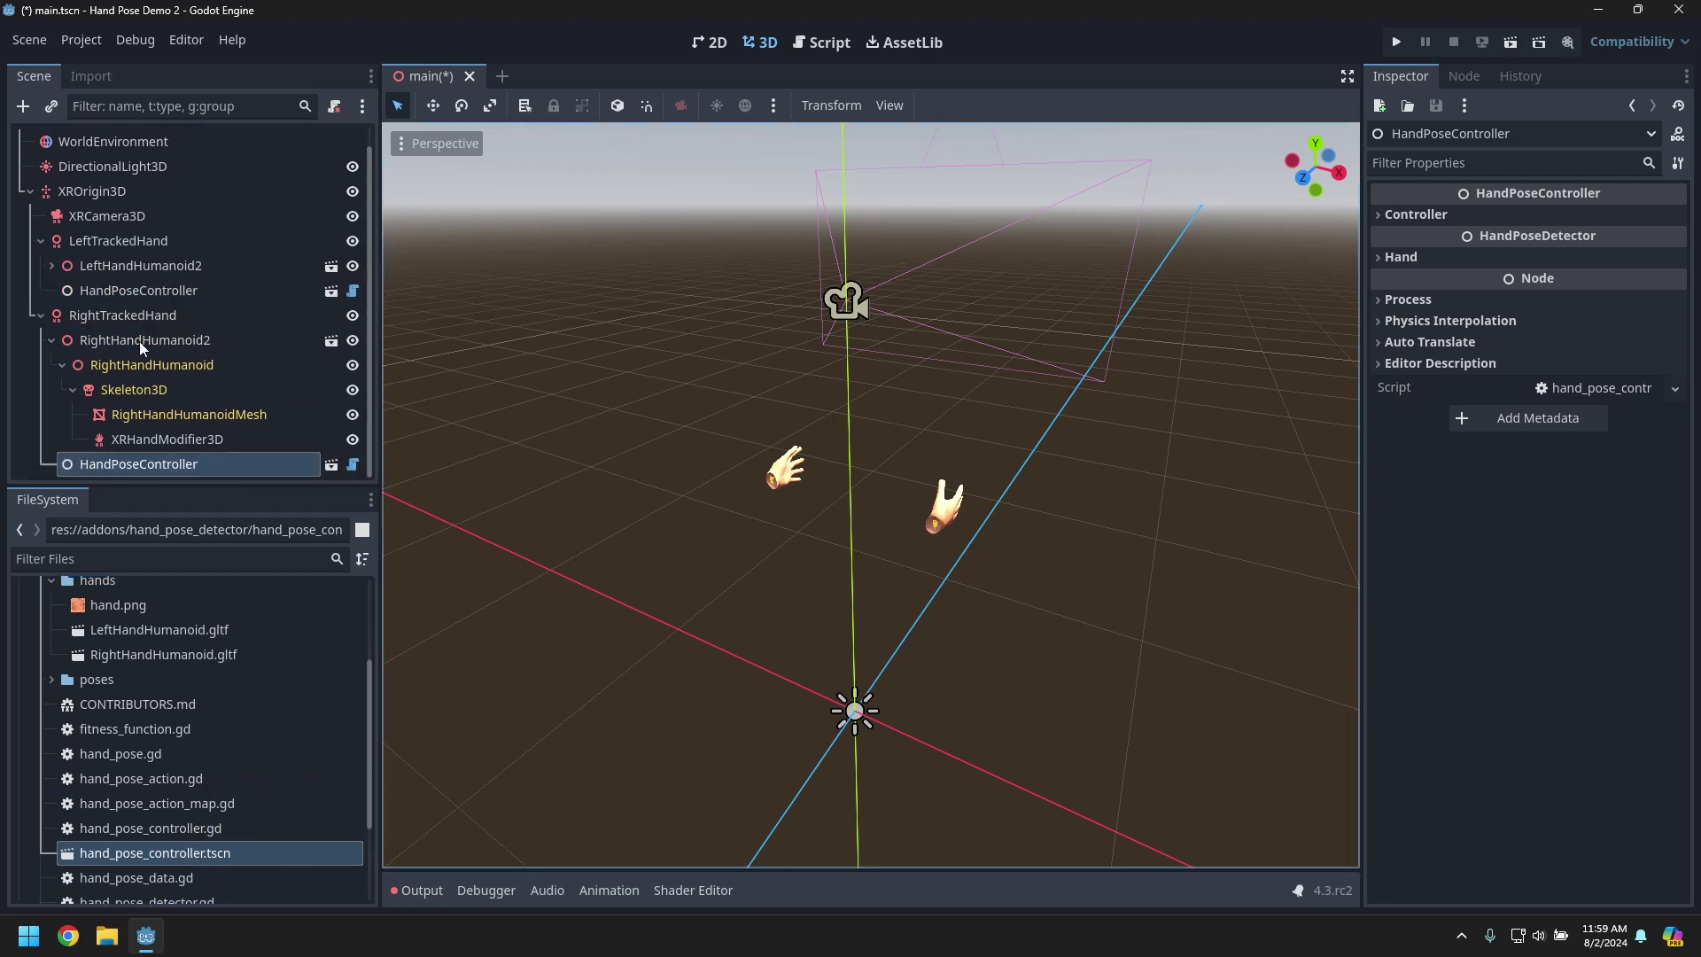
{"action": "left_click", "coordinate": [51, 340]}
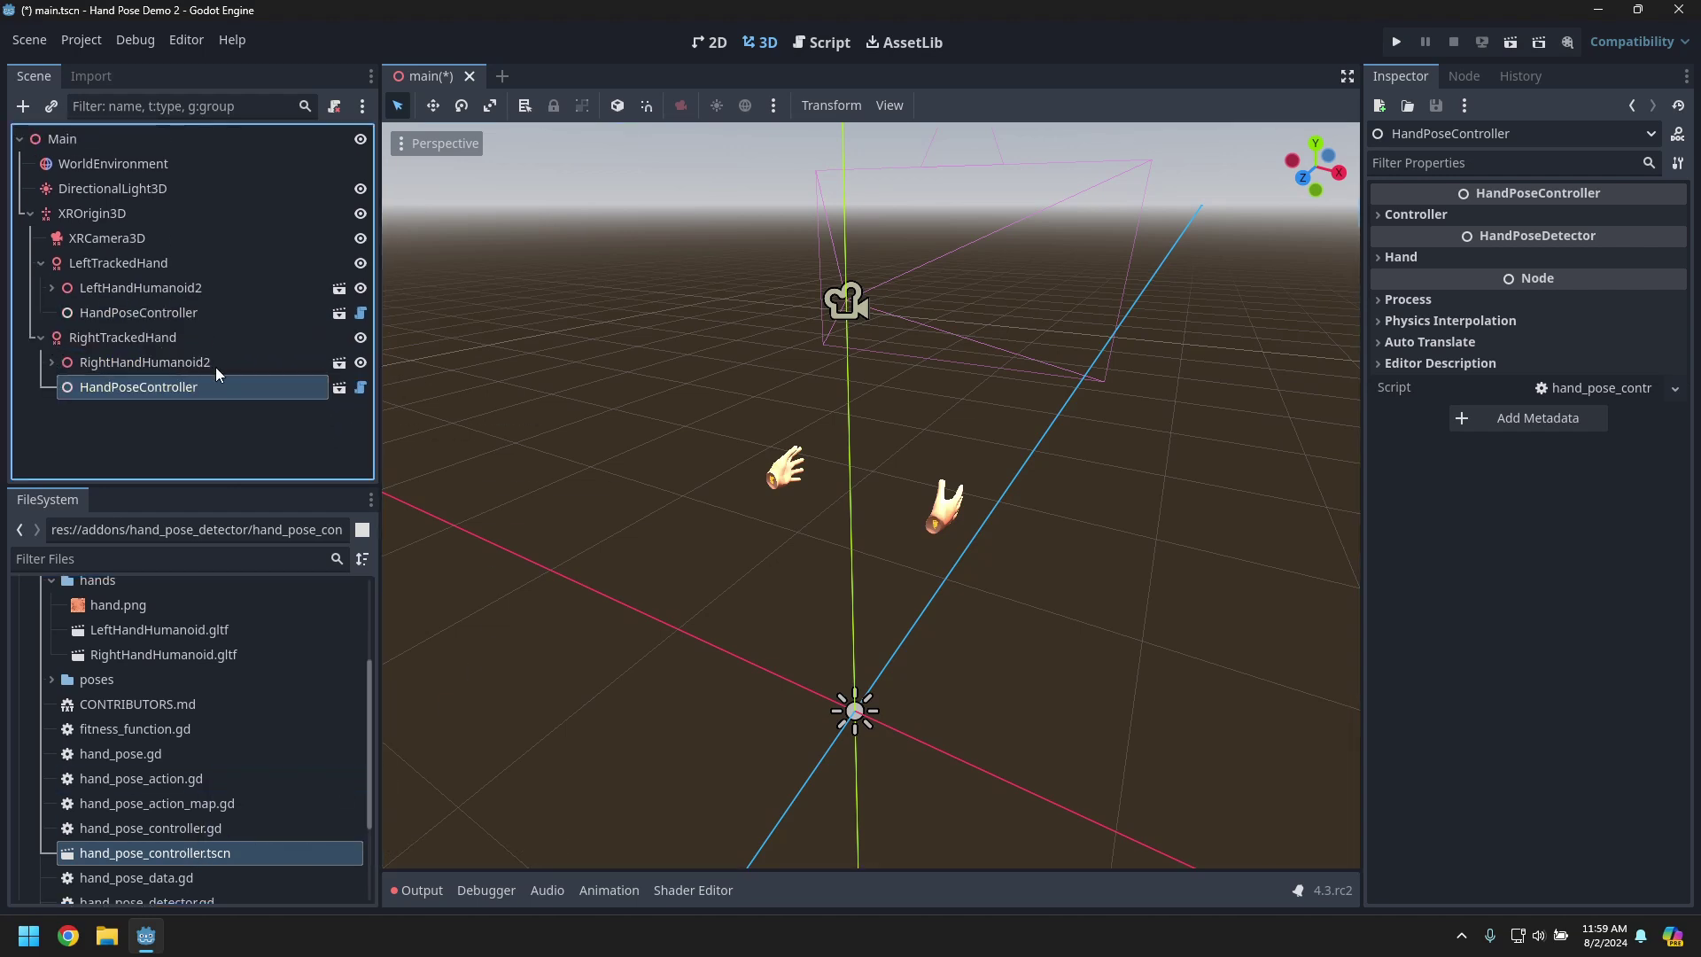
- Show the left HandPoseController's Hand and Controller properties and its Action Map choices
{"action": "left_click", "coordinate": [173, 316]}
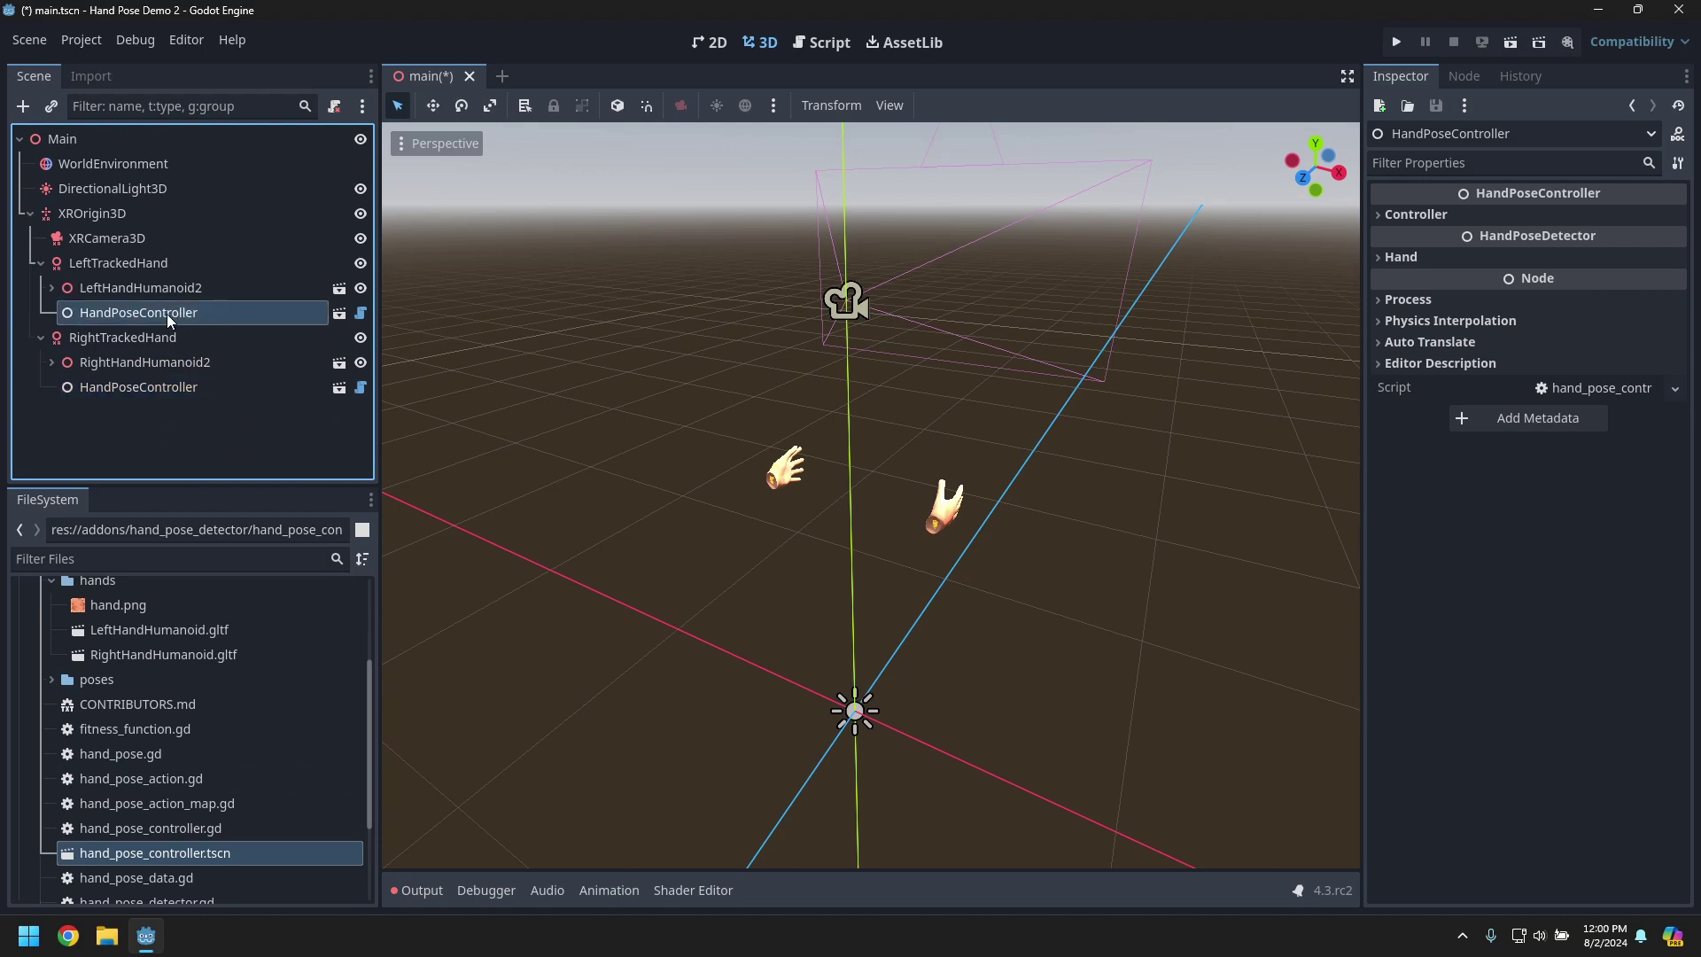
{"action": "left_click", "coordinate": [1381, 255]}
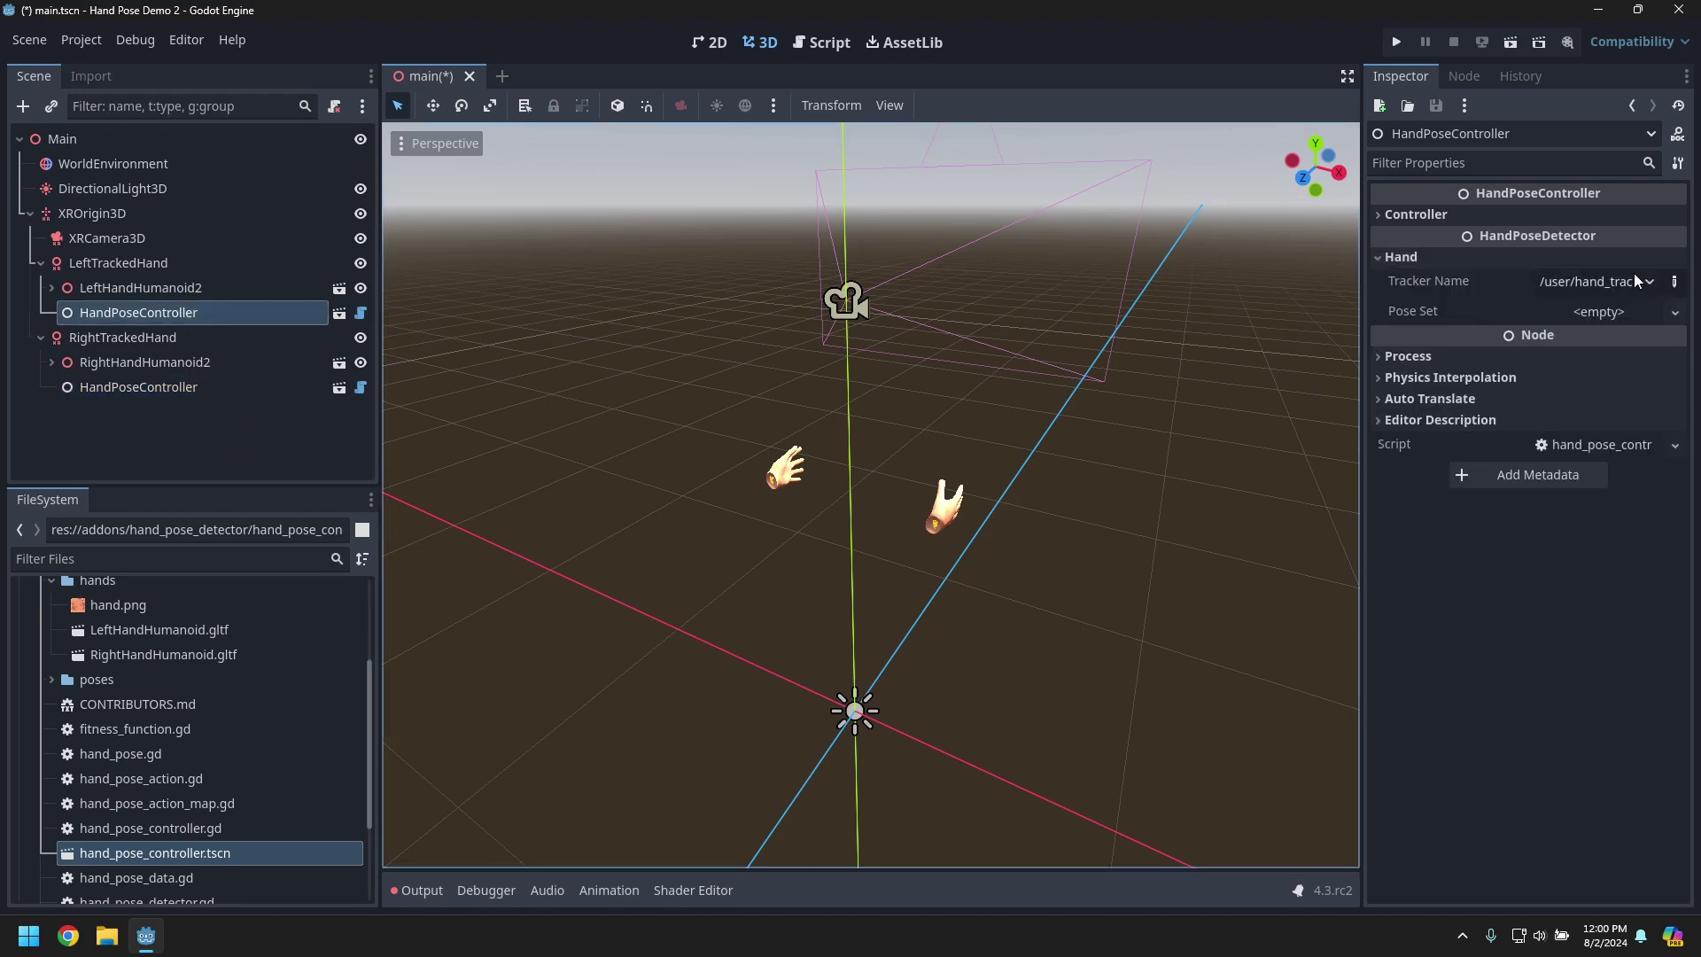
{"action": "left_click_drag", "start_coordinate": [1363, 310], "coordinate": [1254, 266]}
{"action": "left_click", "coordinate": [1269, 213]}
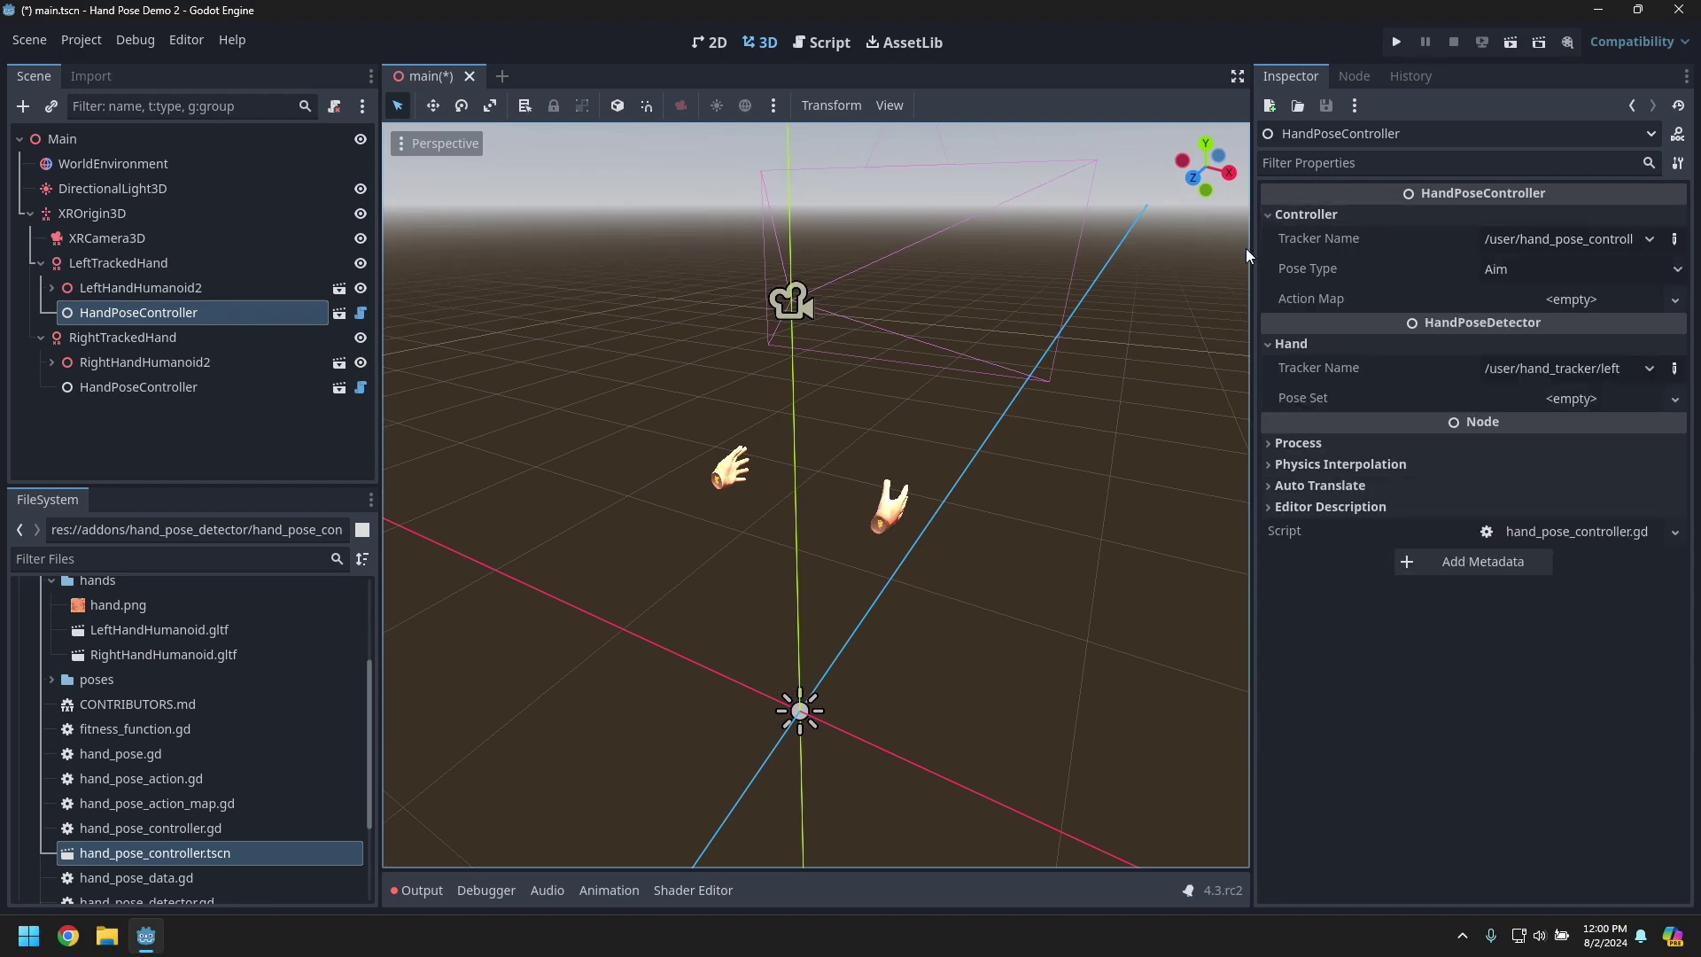
{"action": "left_click_drag", "start_coordinate": [1251, 248], "coordinate": [1138, 248]}
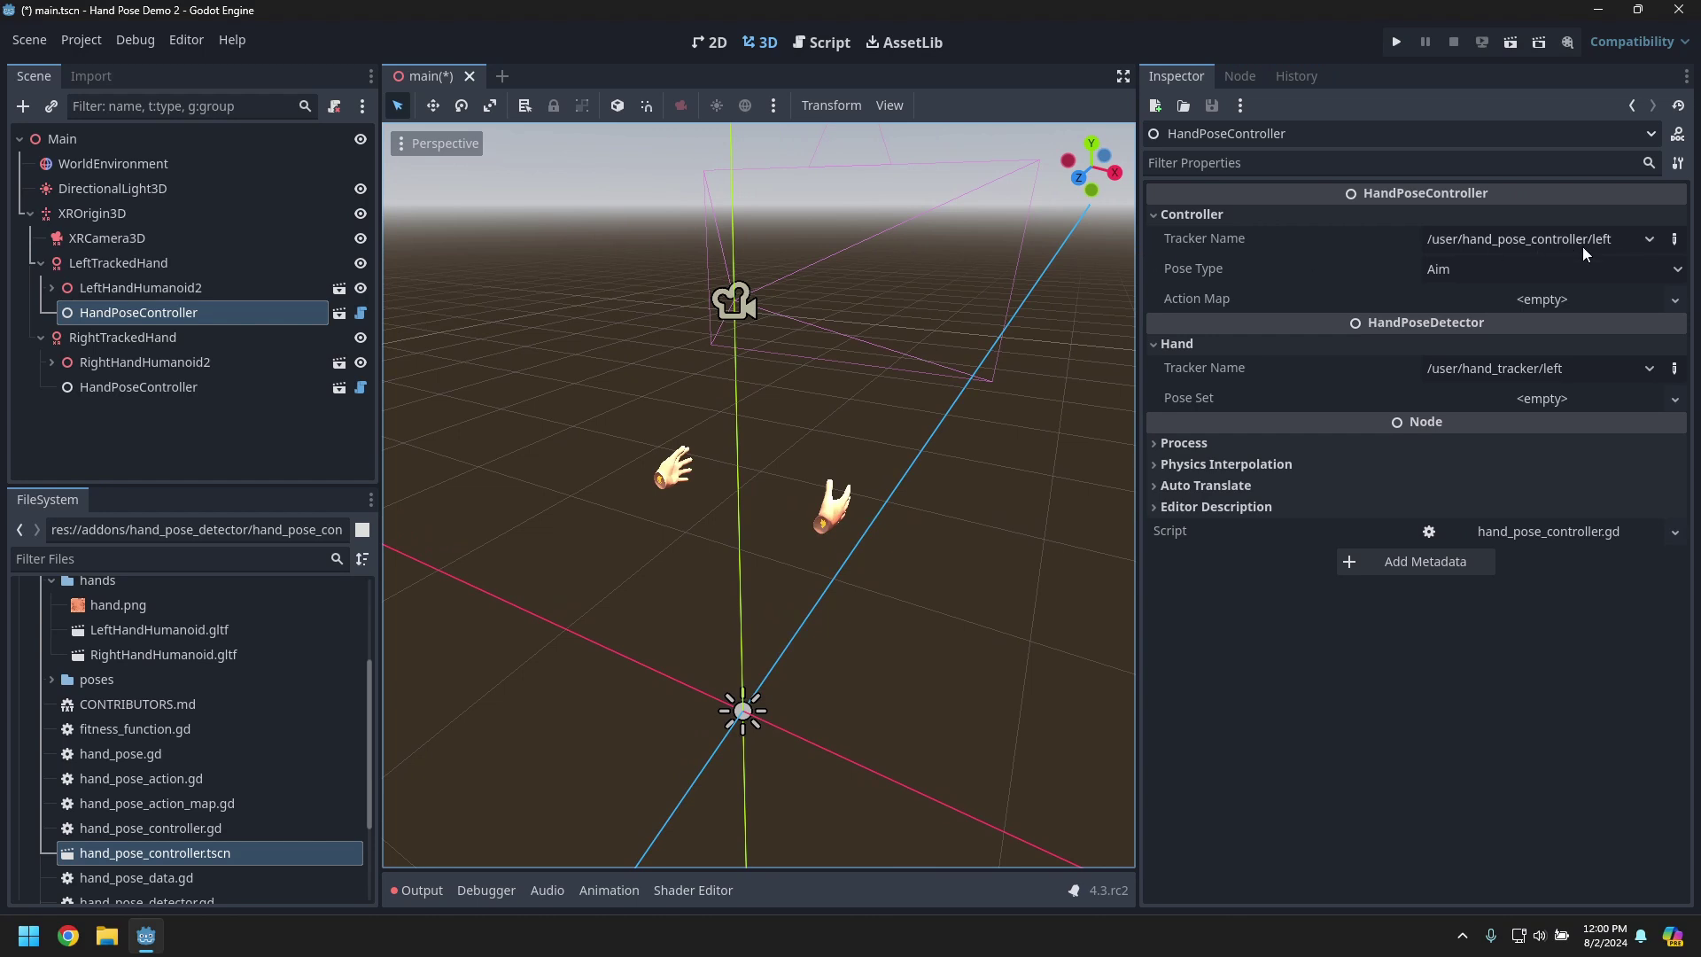
{"action": "left_click", "coordinate": [1631, 301]}
- Create a new HandPoseActionMap with a Float action named grip using the index_pinch.tres pose
{"action": "left_click", "coordinate": [1635, 327]}
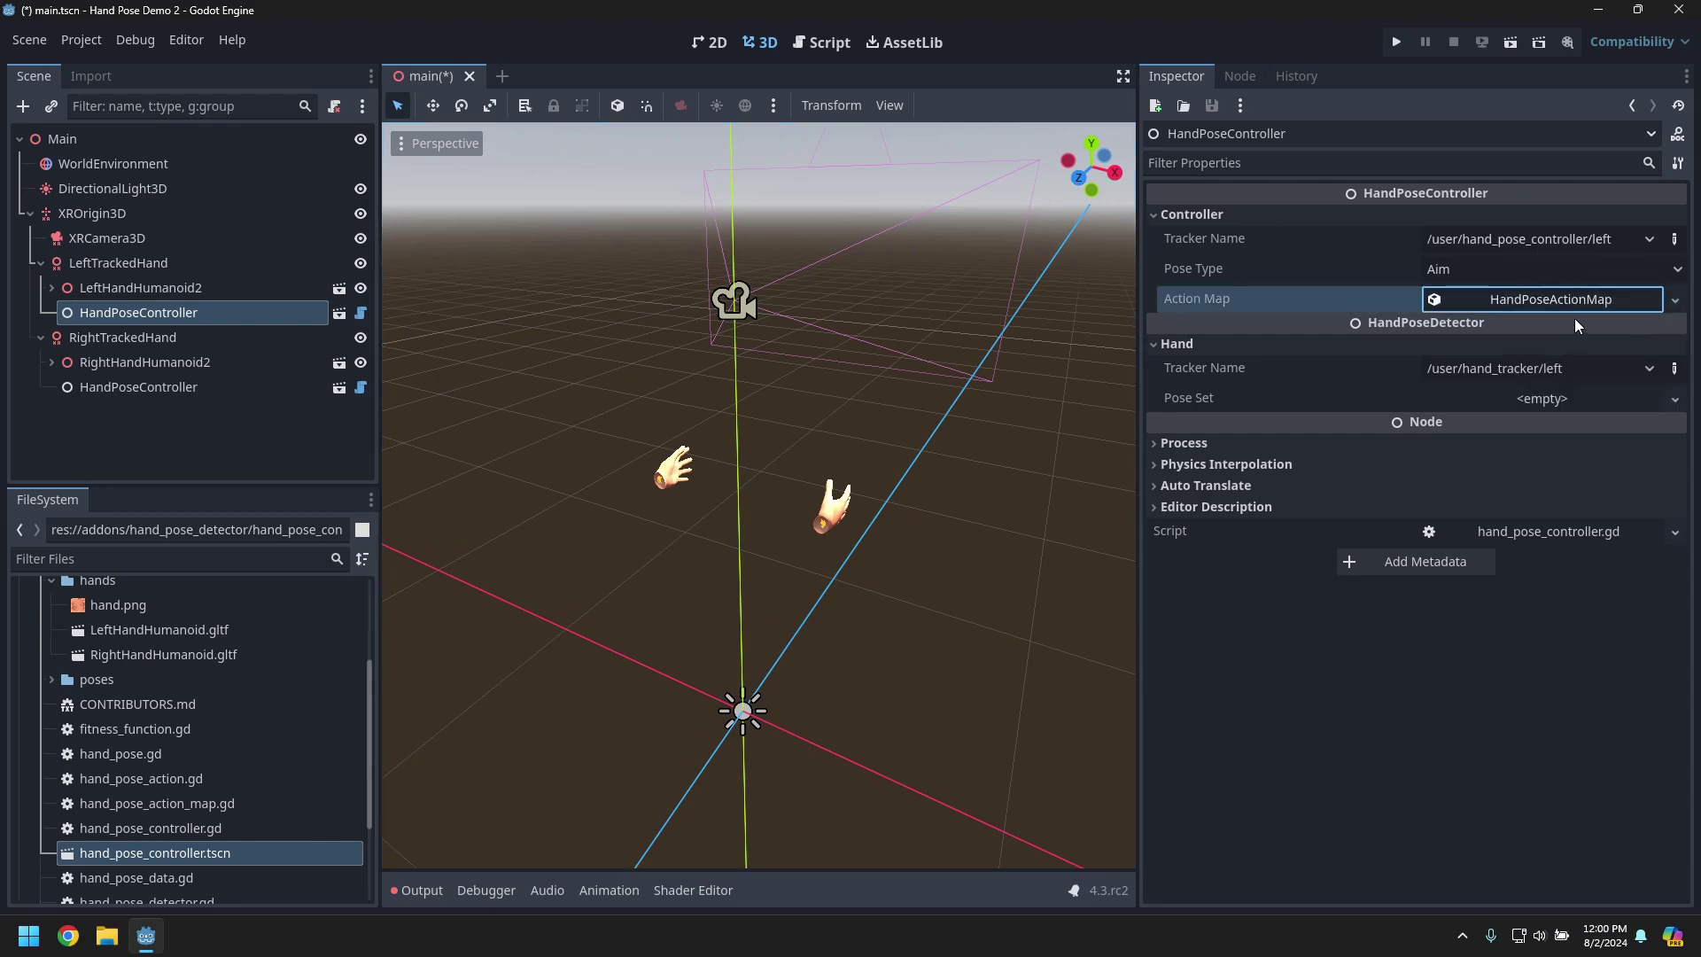
{"action": "left_click", "coordinate": [1575, 298]}
{"action": "left_click", "coordinate": [1601, 326]}
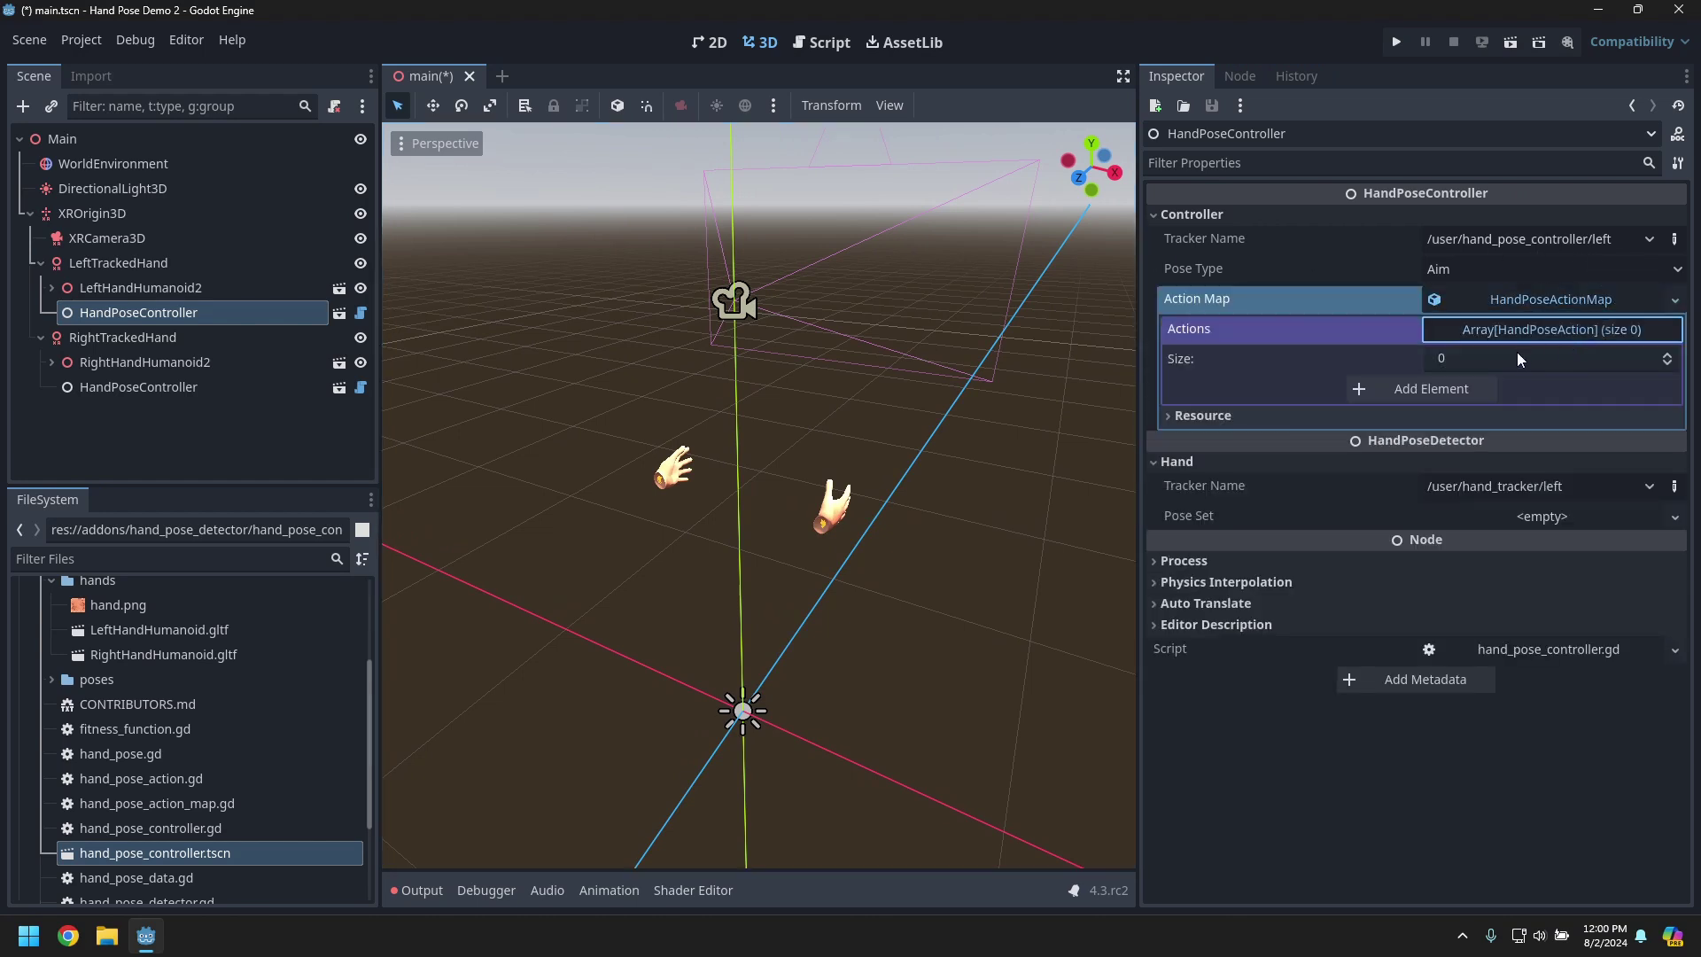
{"action": "left_click", "coordinate": [1400, 387]}
{"action": "left_click", "coordinate": [1543, 390]}
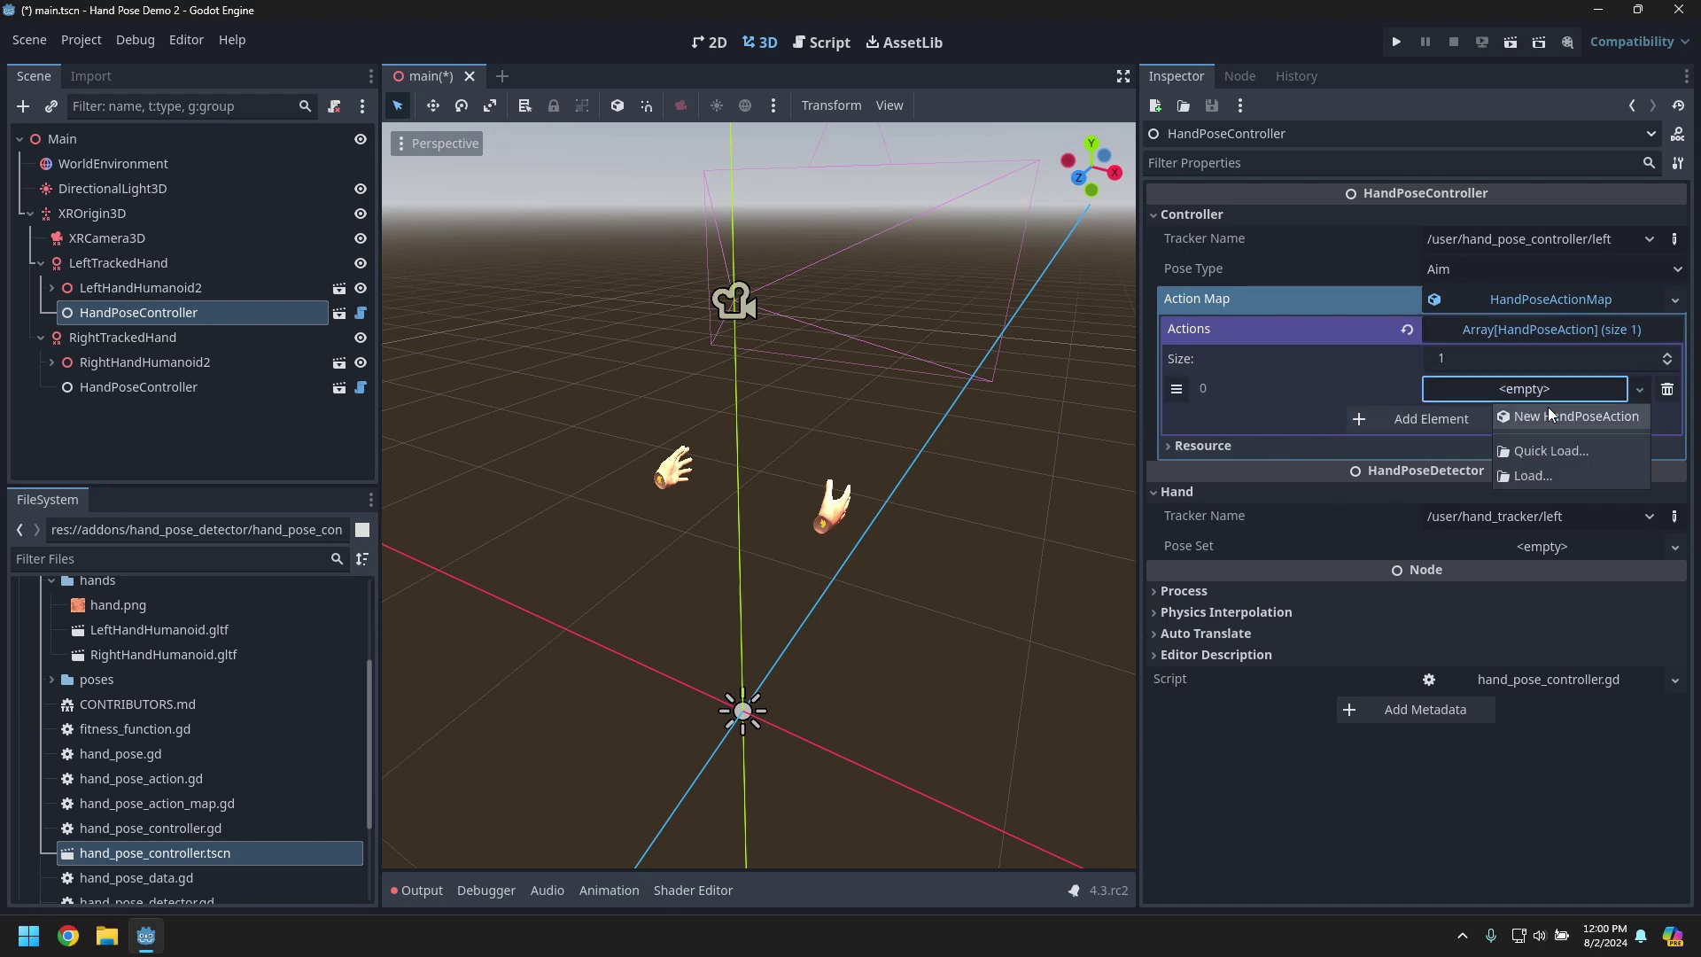
{"action": "left_click", "coordinate": [1550, 416]}
{"action": "left_click", "coordinate": [1515, 390]}
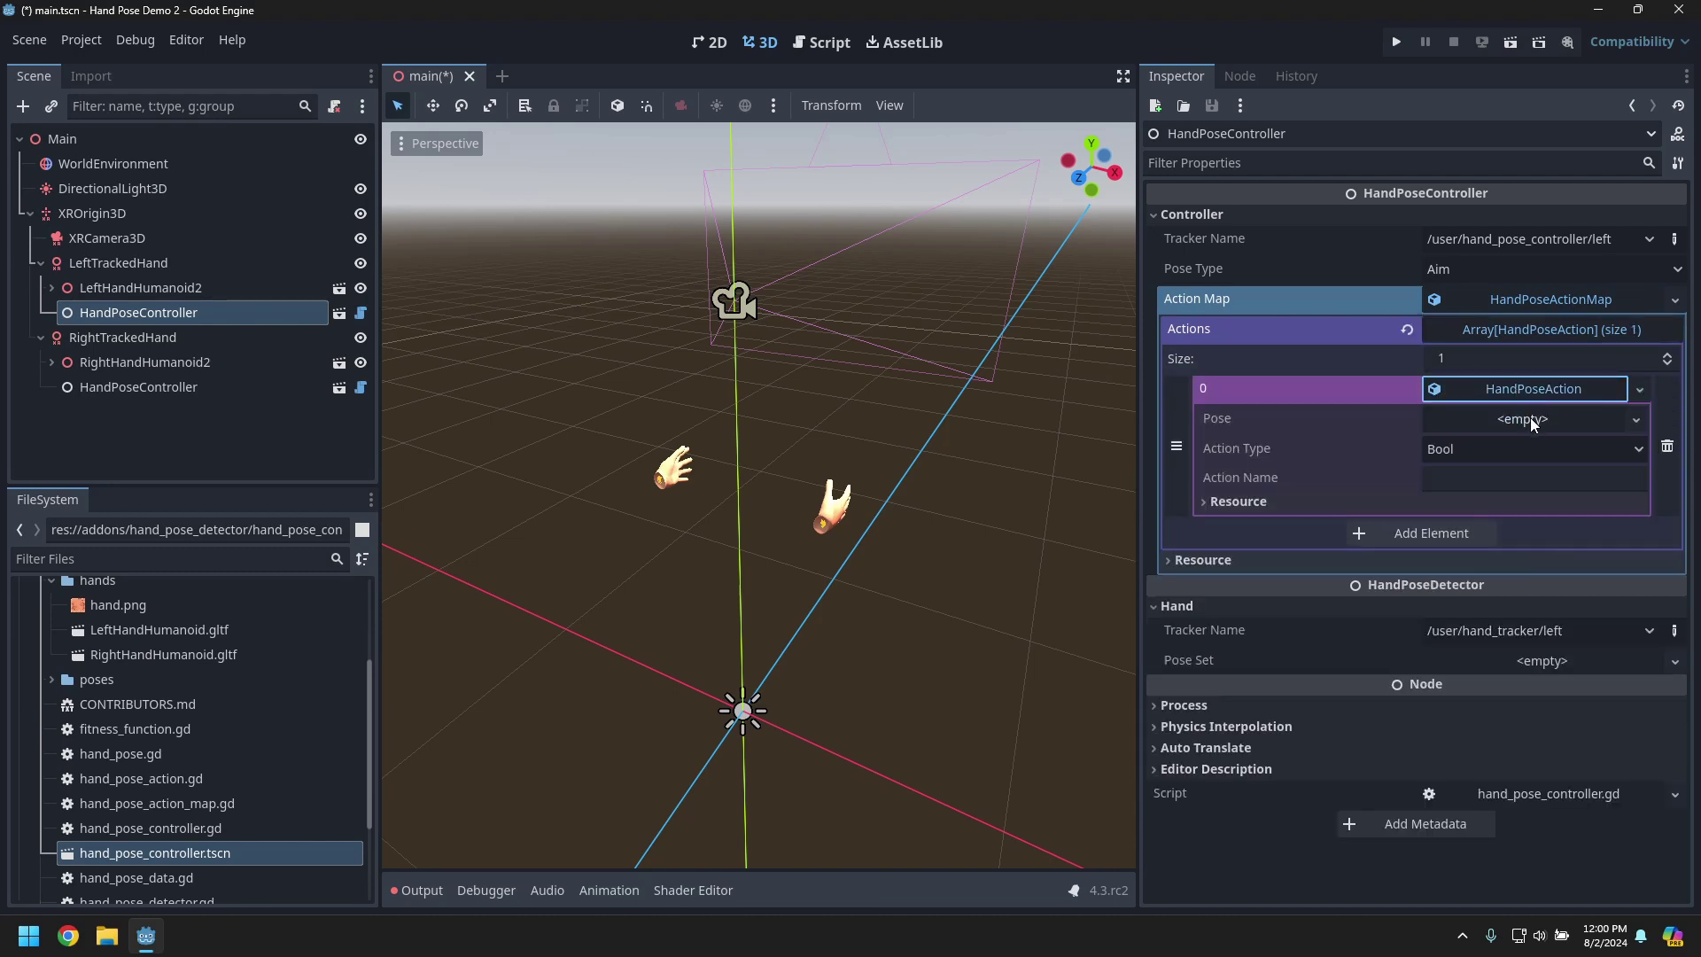
{"action": "left_click", "coordinate": [51, 681]}
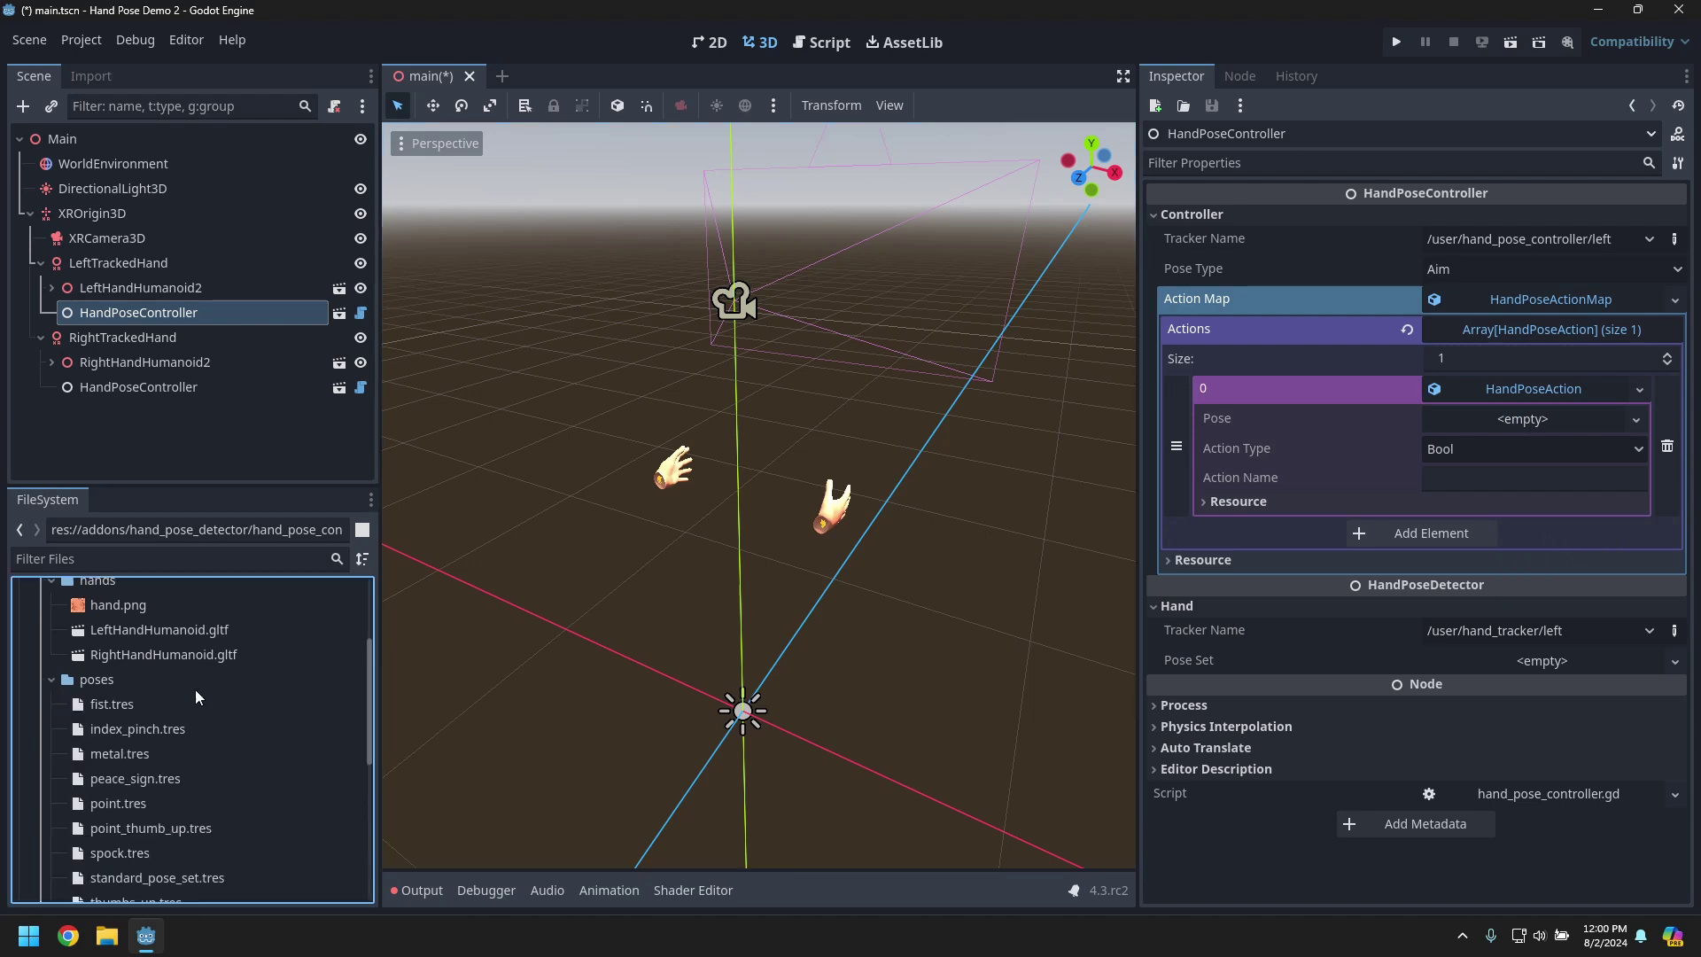
{"action": "left_click_drag", "start_coordinate": [142, 729], "coordinate": [1531, 417]}
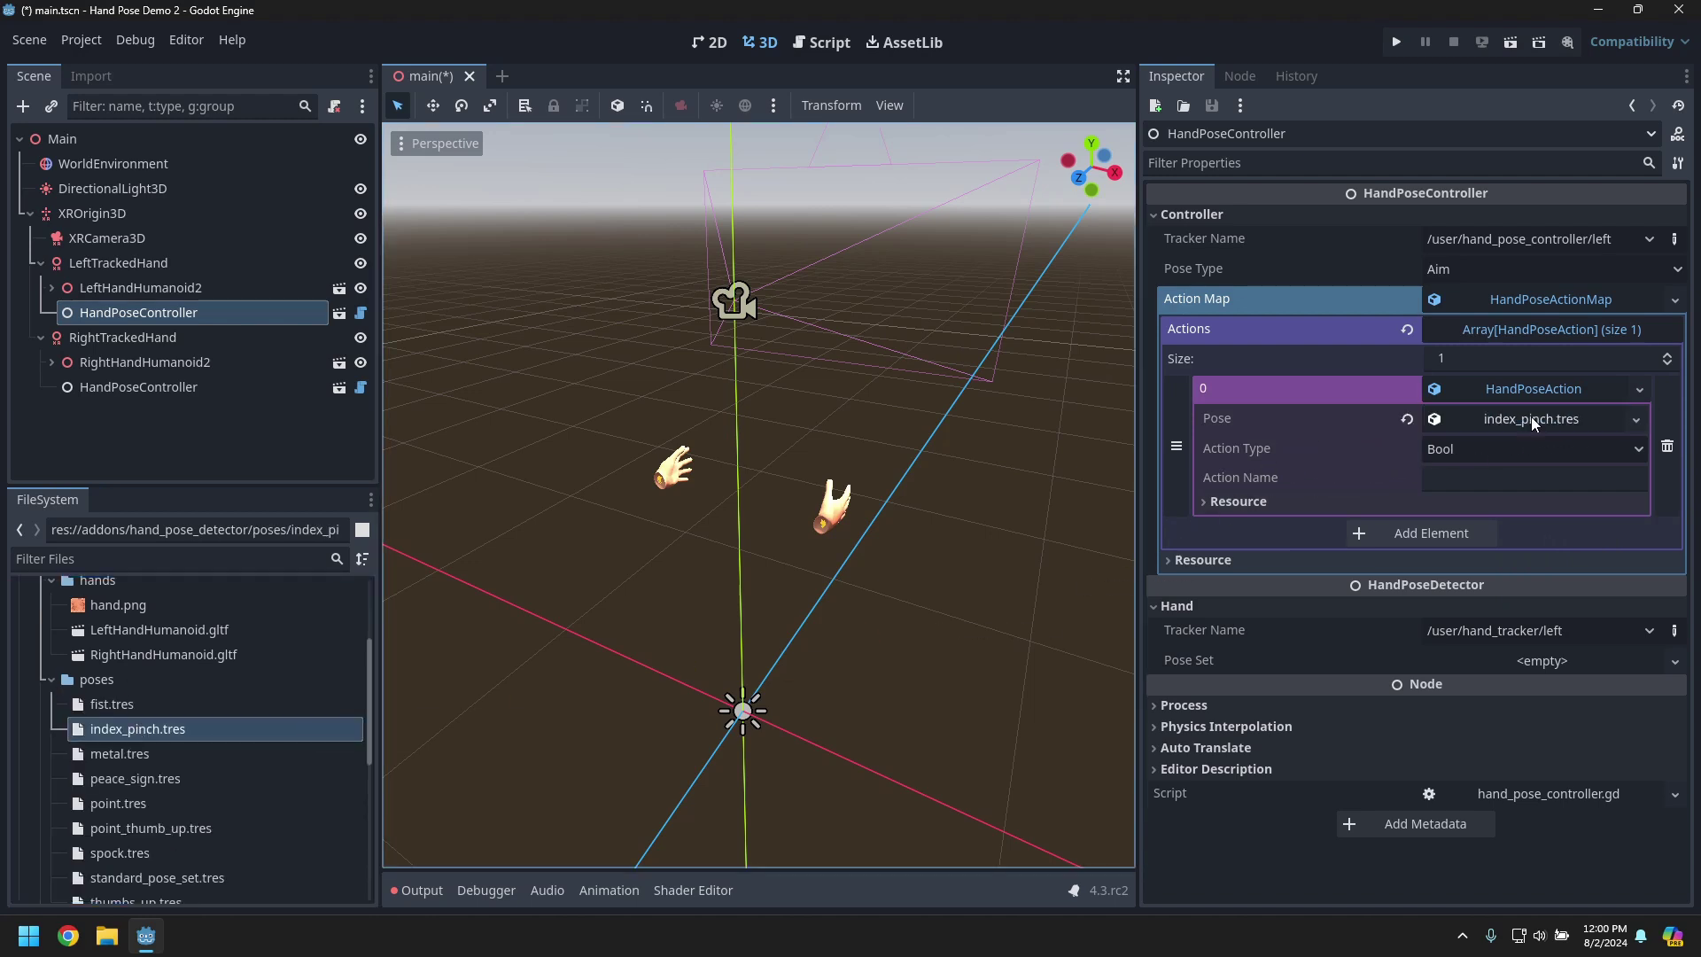
{"action": "left_click", "coordinate": [1532, 445]}
{"action": "left_click", "coordinate": [1465, 497]}
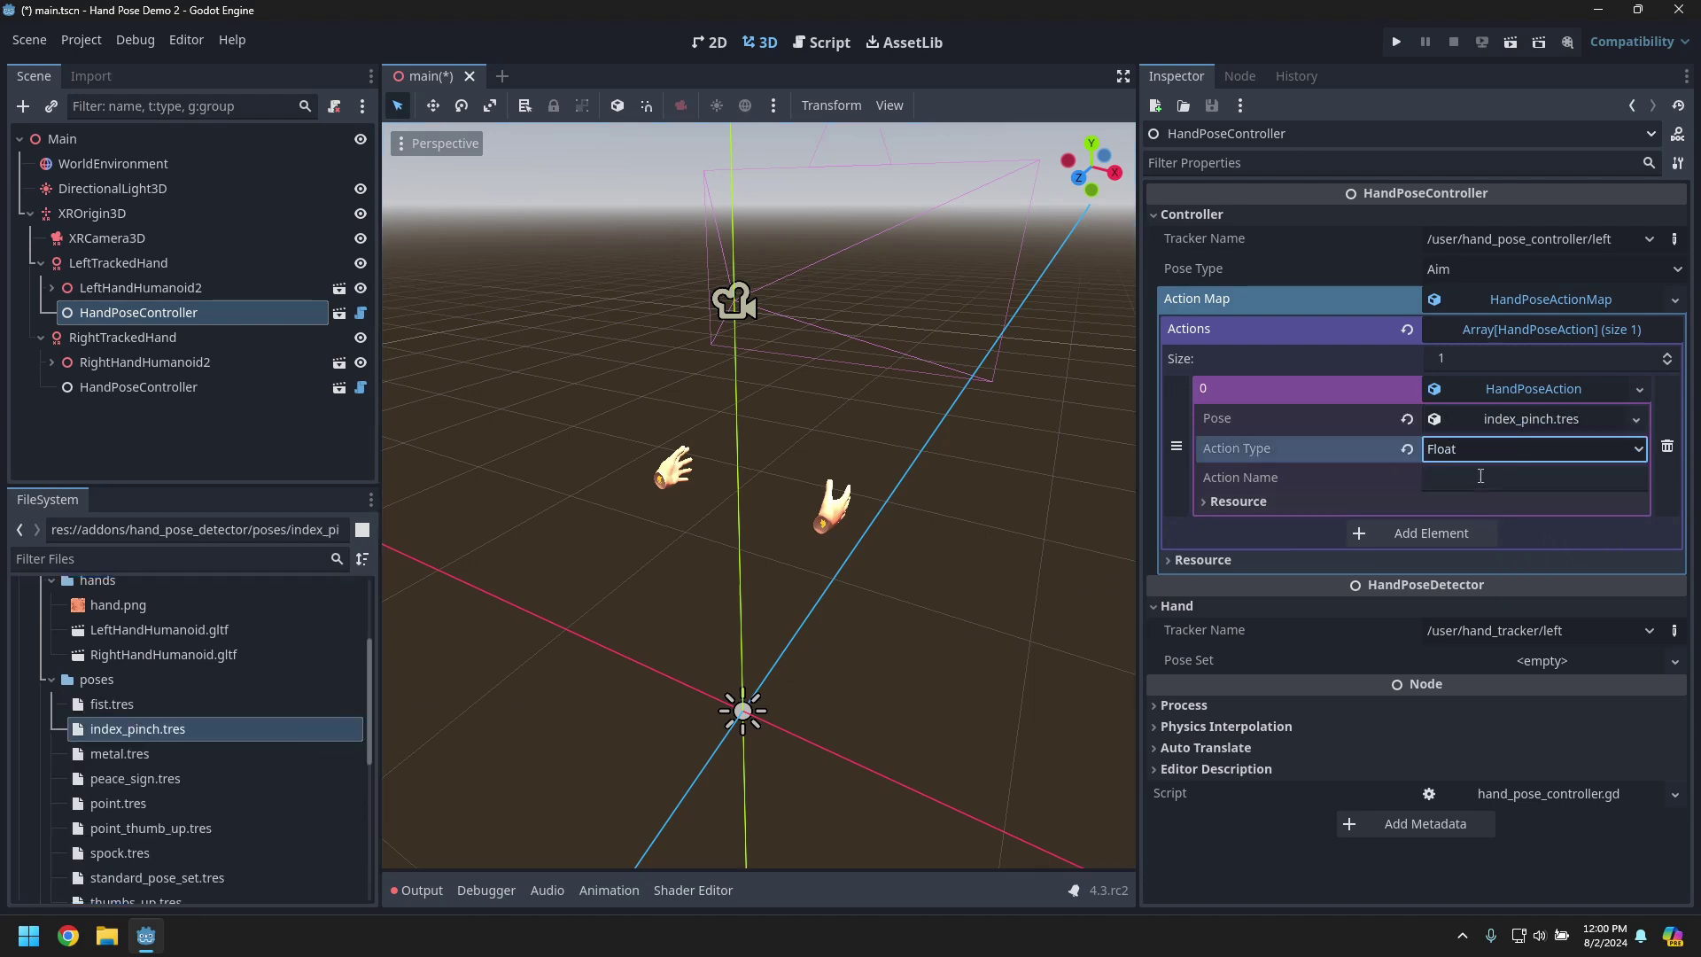
{"action": "left_click", "coordinate": [1482, 477]}
{"action": "type", "text": "grip"}
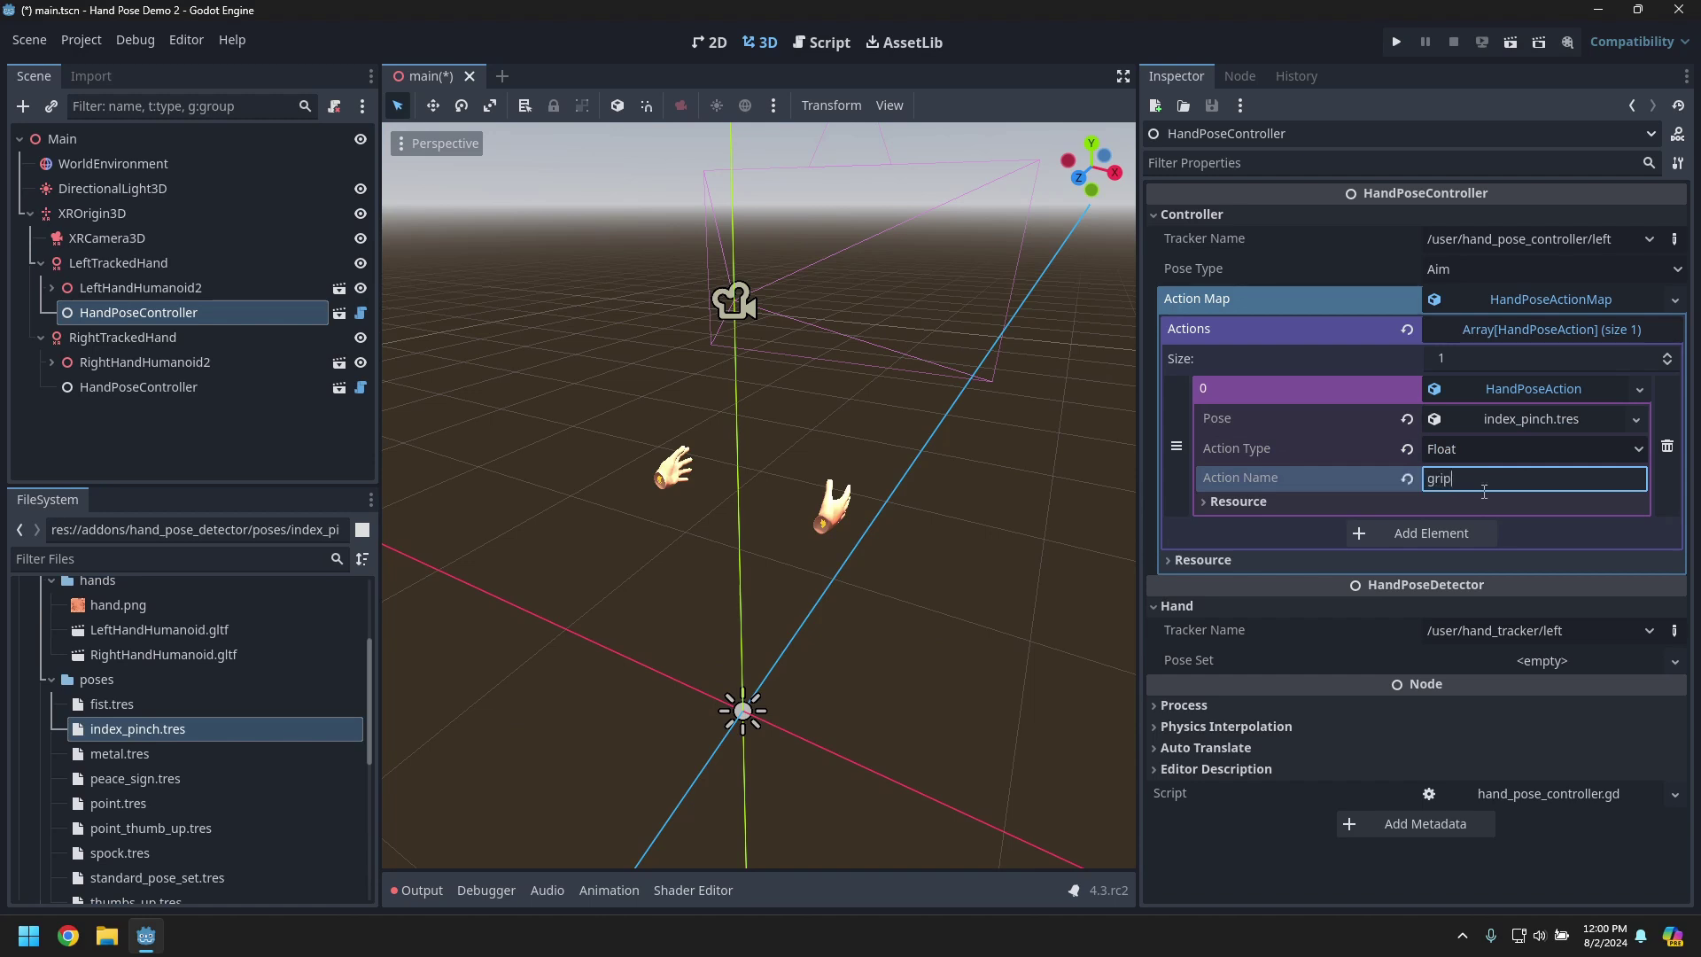
{"action": "key", "text": "Return"}
- Add a second Float action named grip that uses the fist.tres pose
{"action": "left_click", "coordinate": [1466, 527]}
{"action": "left_click", "coordinate": [1499, 533]}
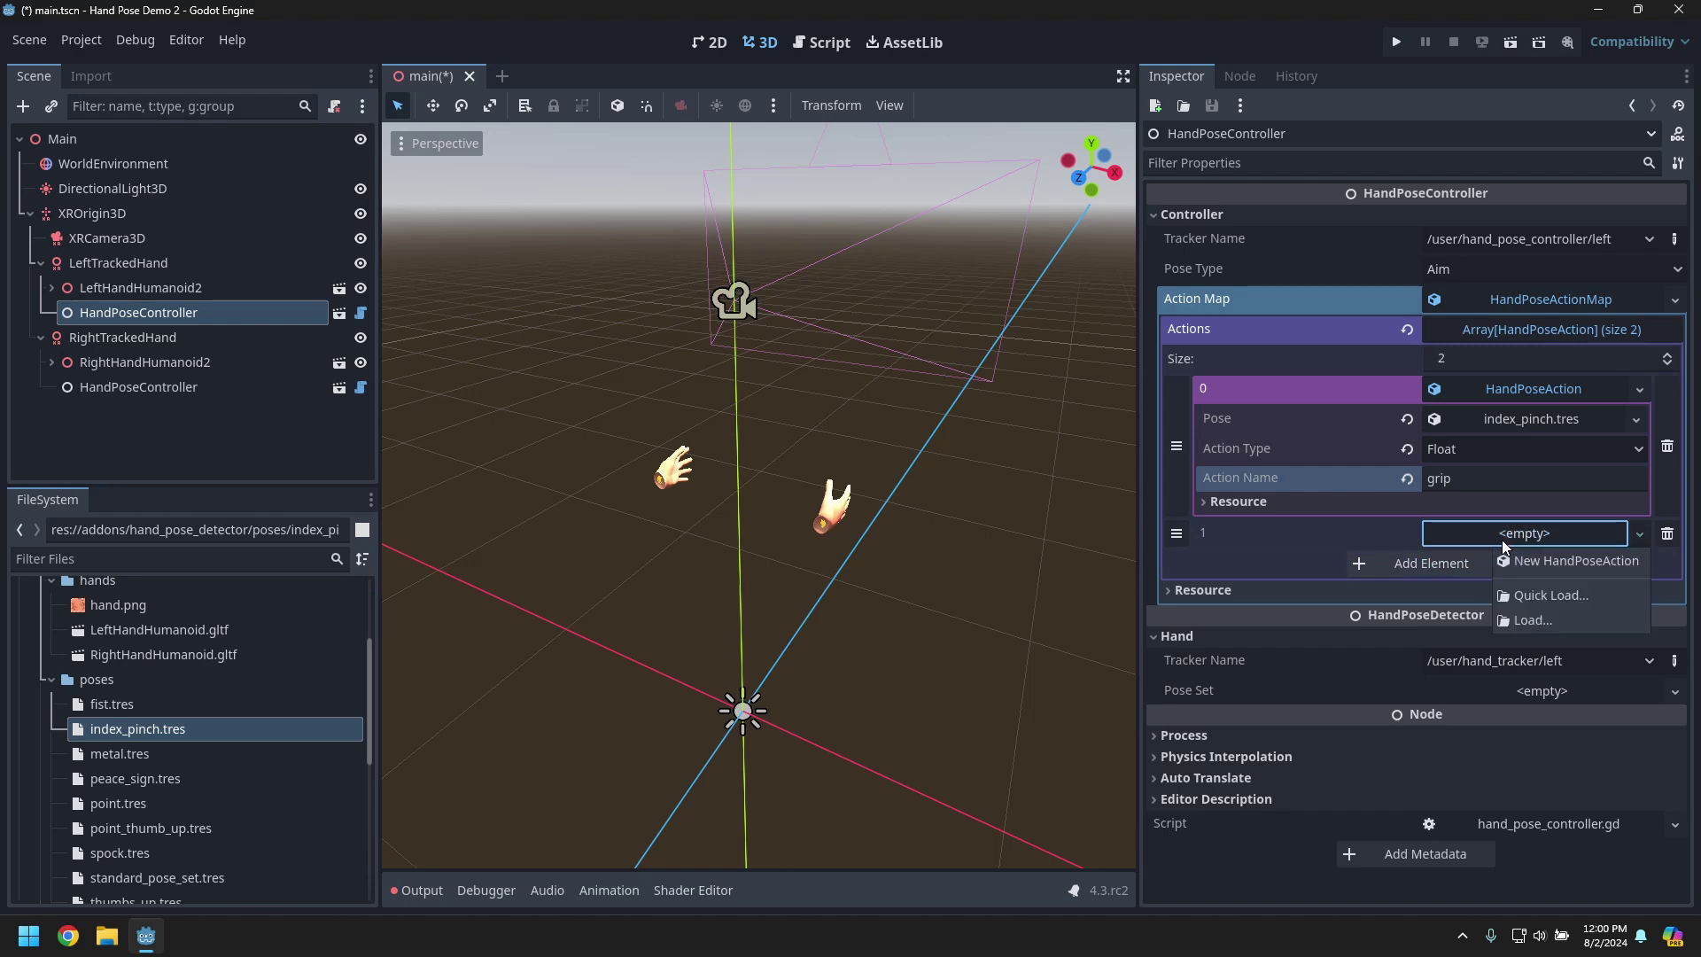
{"action": "left_click", "coordinate": [1518, 563]}
{"action": "left_click", "coordinate": [1515, 535]}
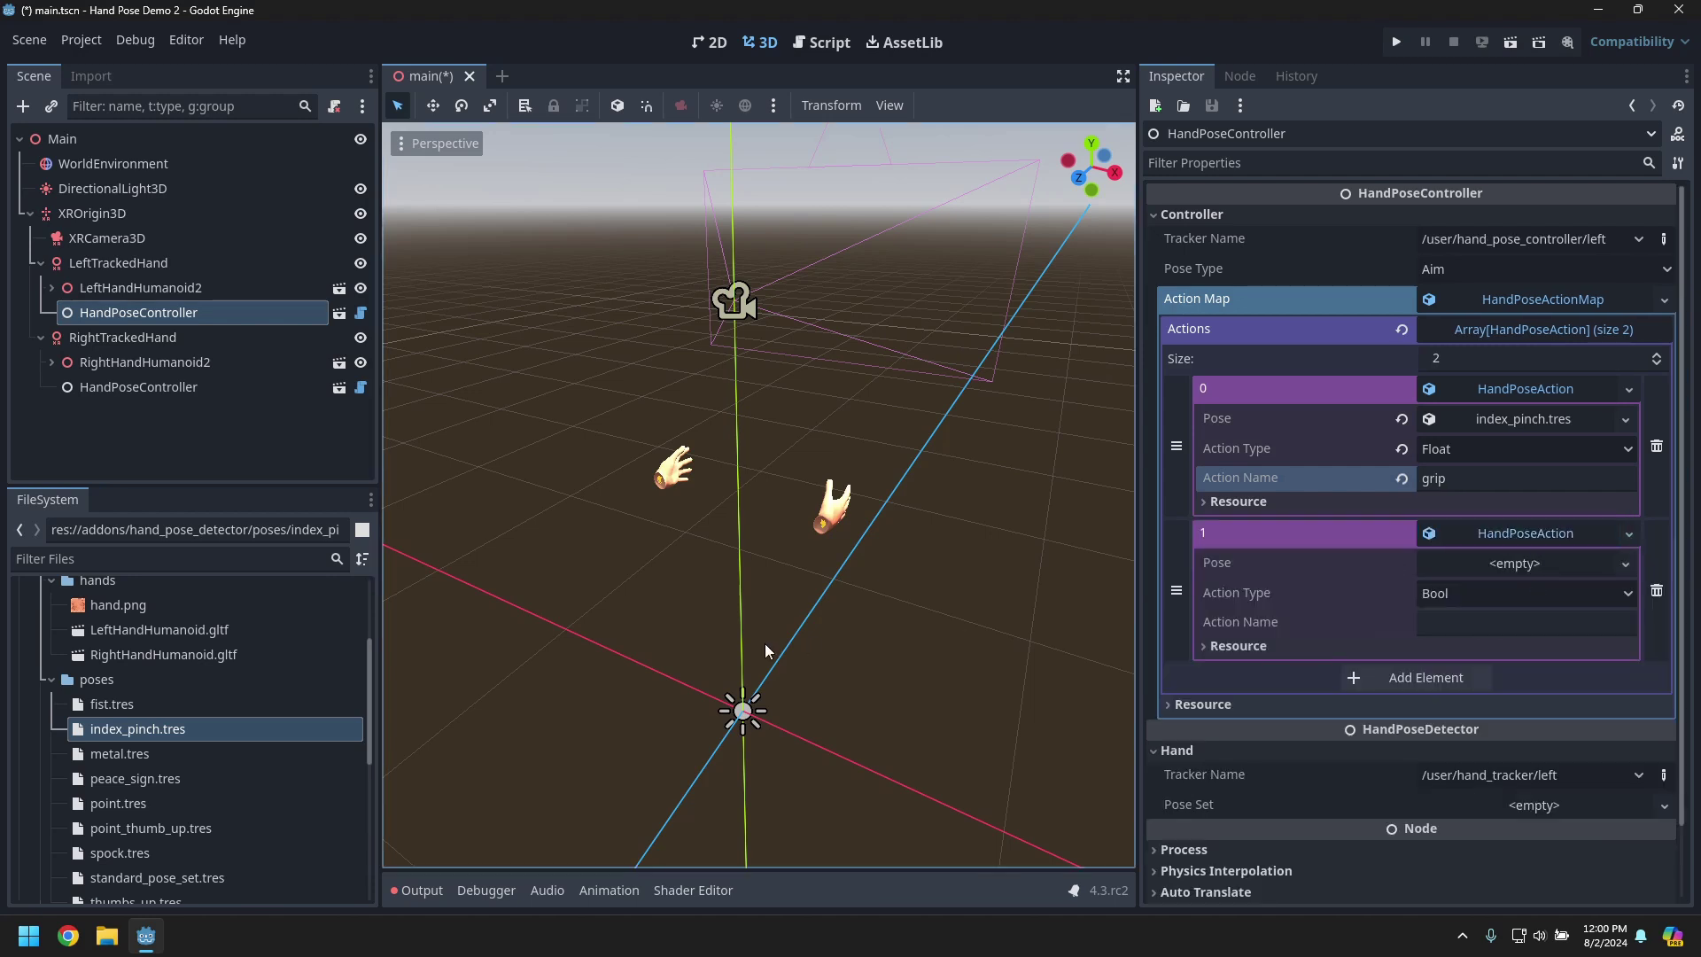
{"action": "left_click_drag", "start_coordinate": [112, 705], "coordinate": [1527, 567]}
{"action": "left_click", "coordinate": [1517, 594]}
{"action": "left_click", "coordinate": [1462, 647]}
{"action": "left_click", "coordinate": [1465, 623]}
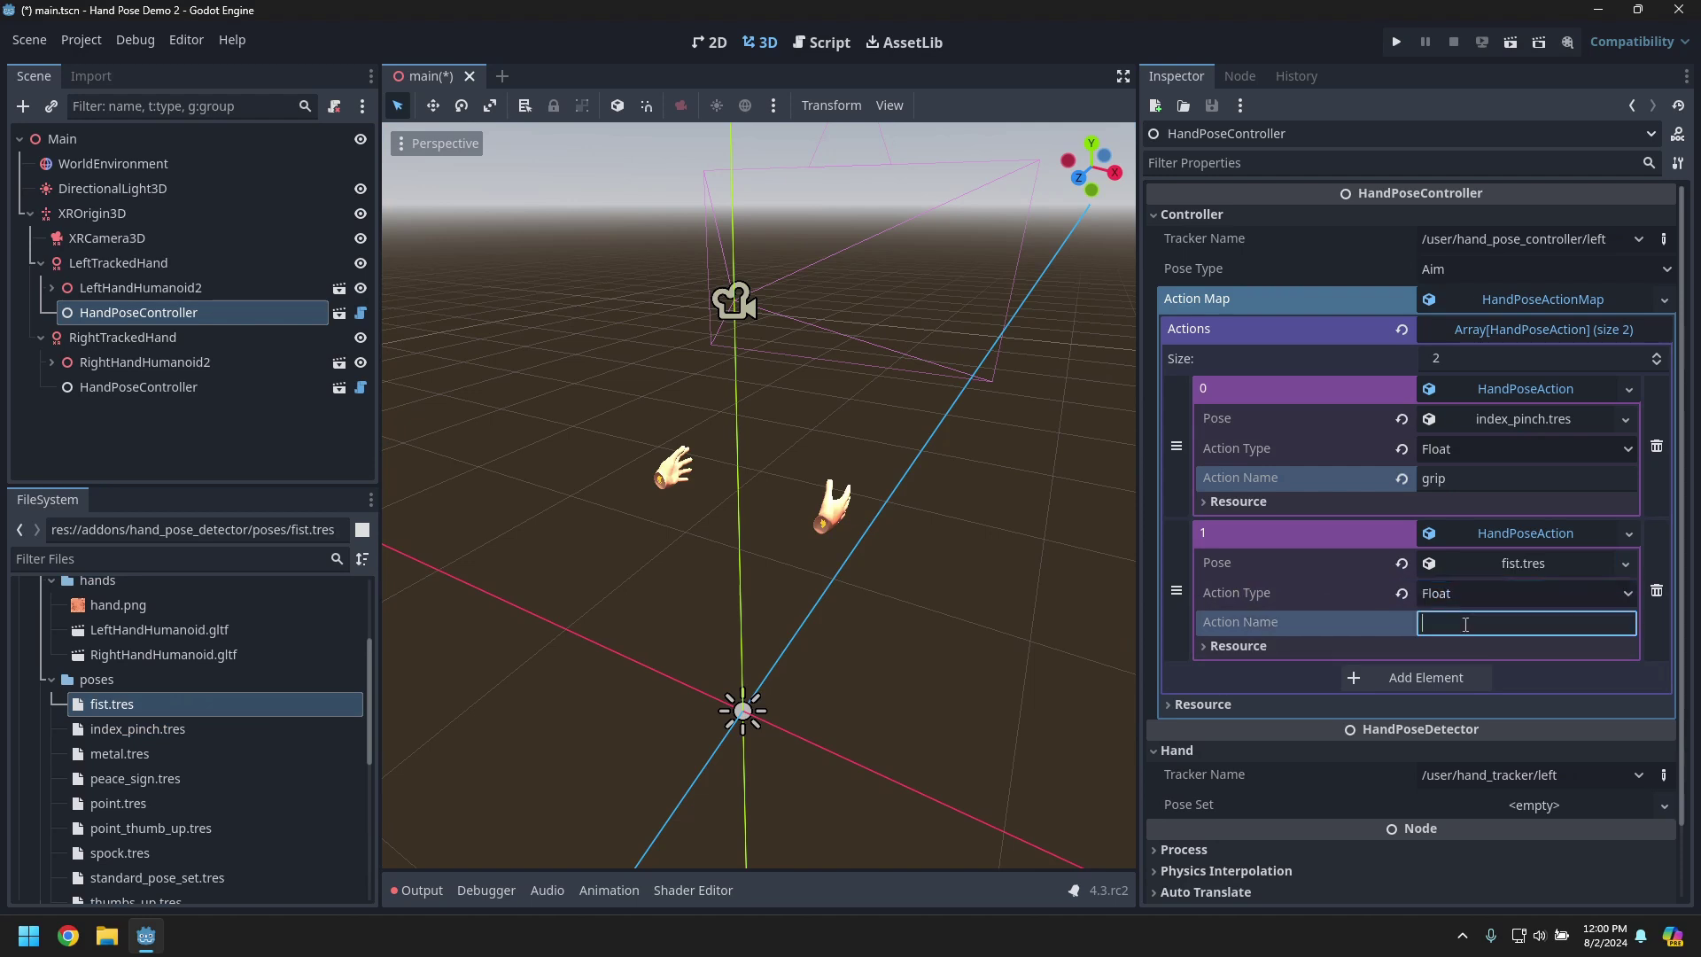
{"action": "type", "text": "grip"}
{"action": "key", "text": "Return"}
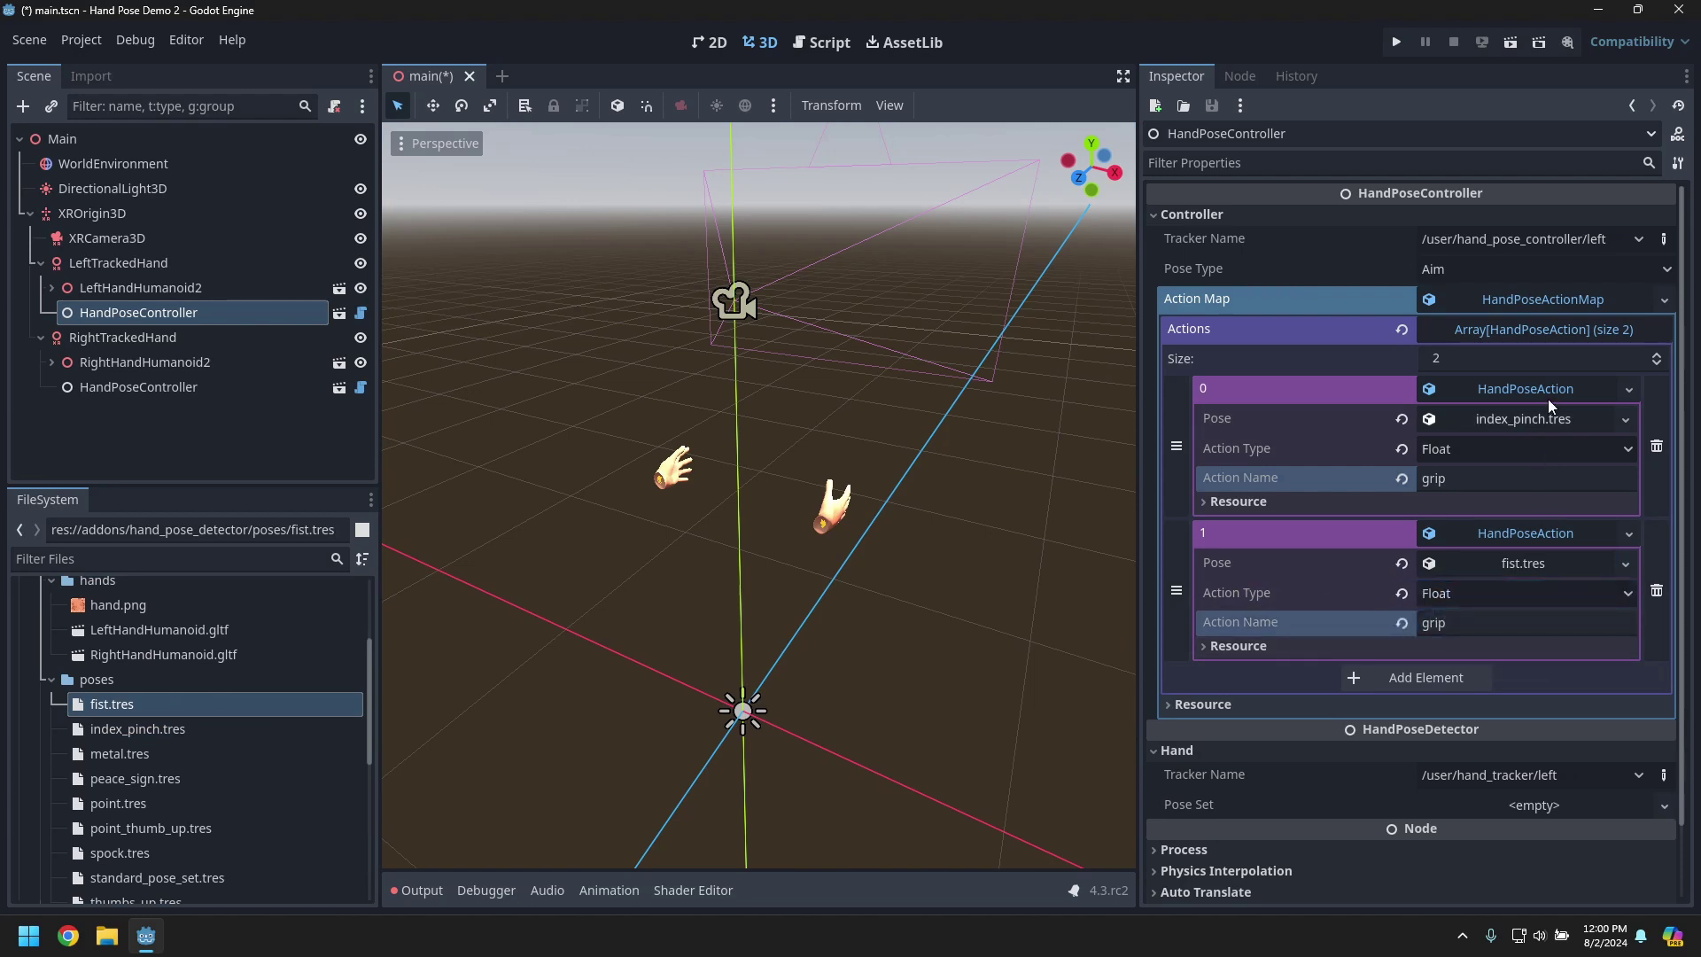
{"action": "left_click", "coordinate": [1581, 300]}
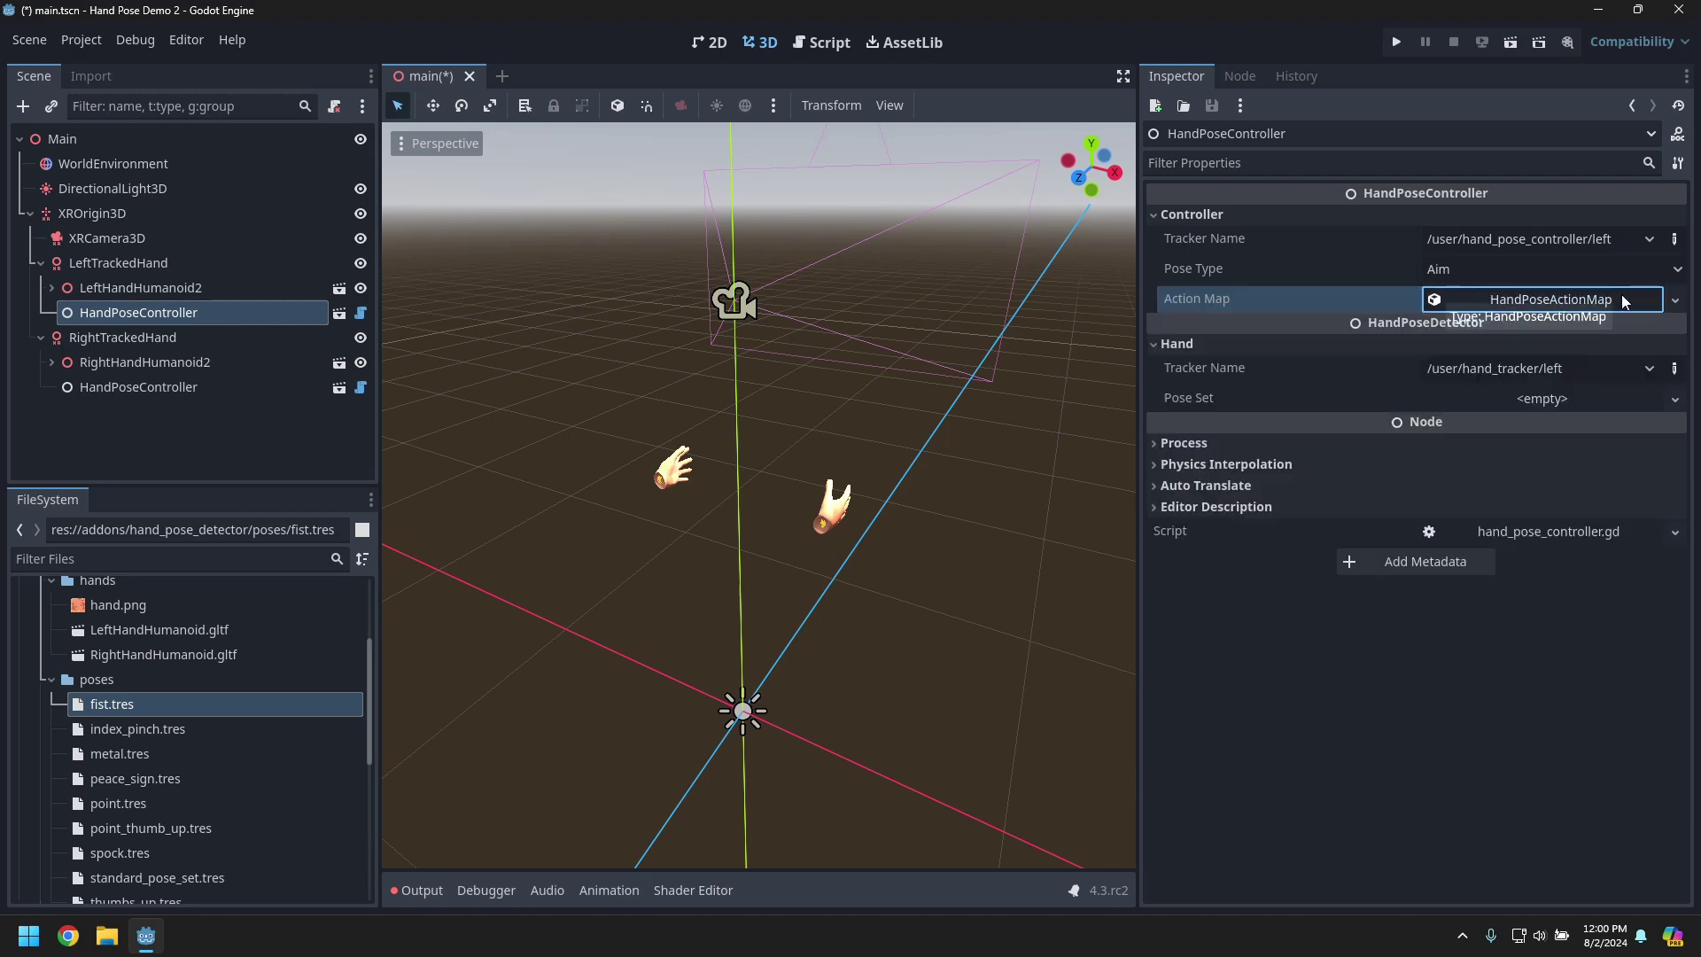
- Copy the left hand's action map and paste it onto the right HandPoseController
{"action": "left_click", "coordinate": [1675, 301]}
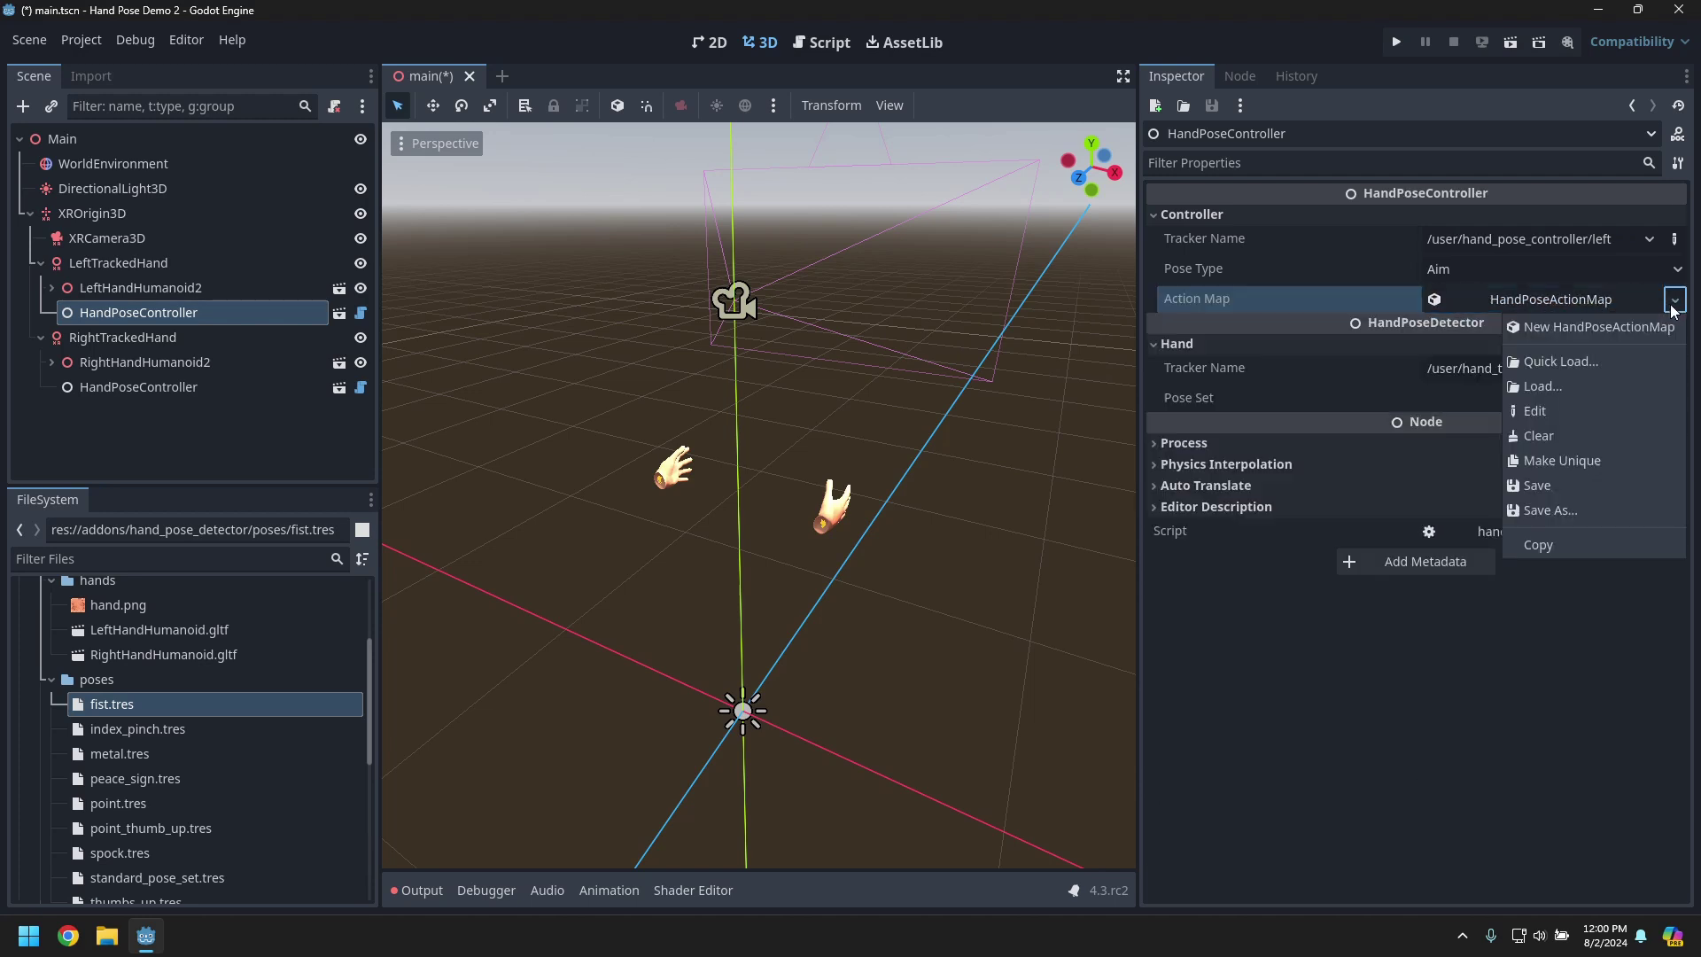
{"action": "left_click", "coordinate": [1538, 545]}
{"action": "left_click", "coordinate": [169, 390]}
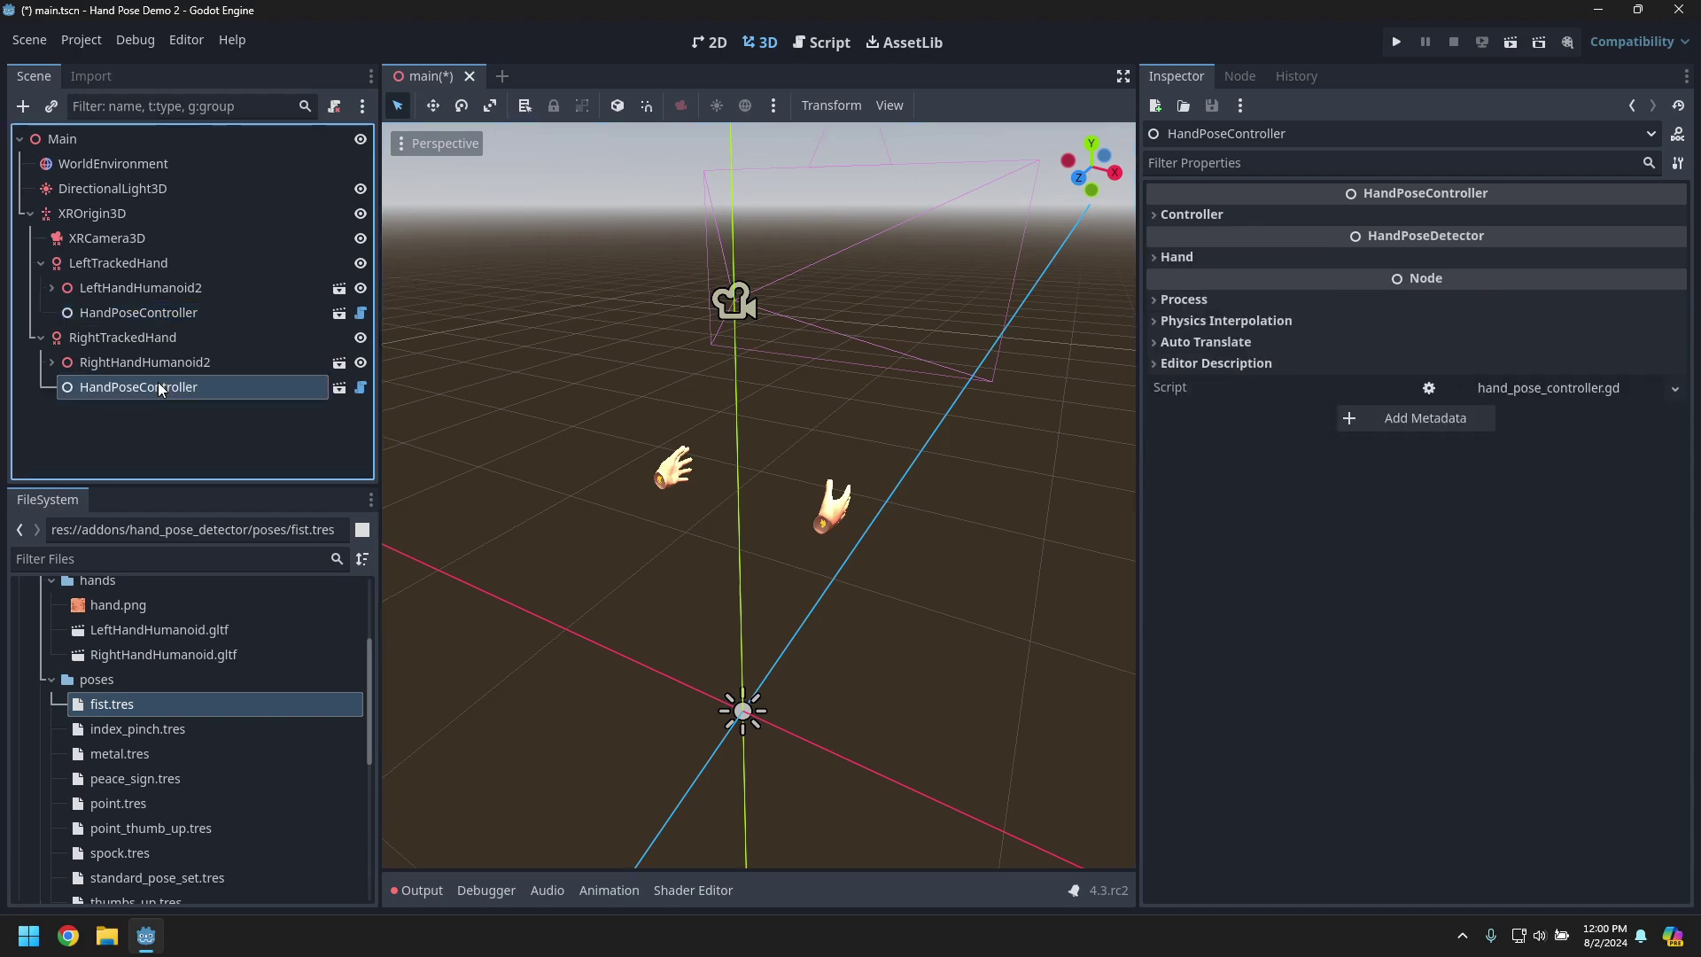
{"action": "left_click", "coordinate": [1158, 220]}
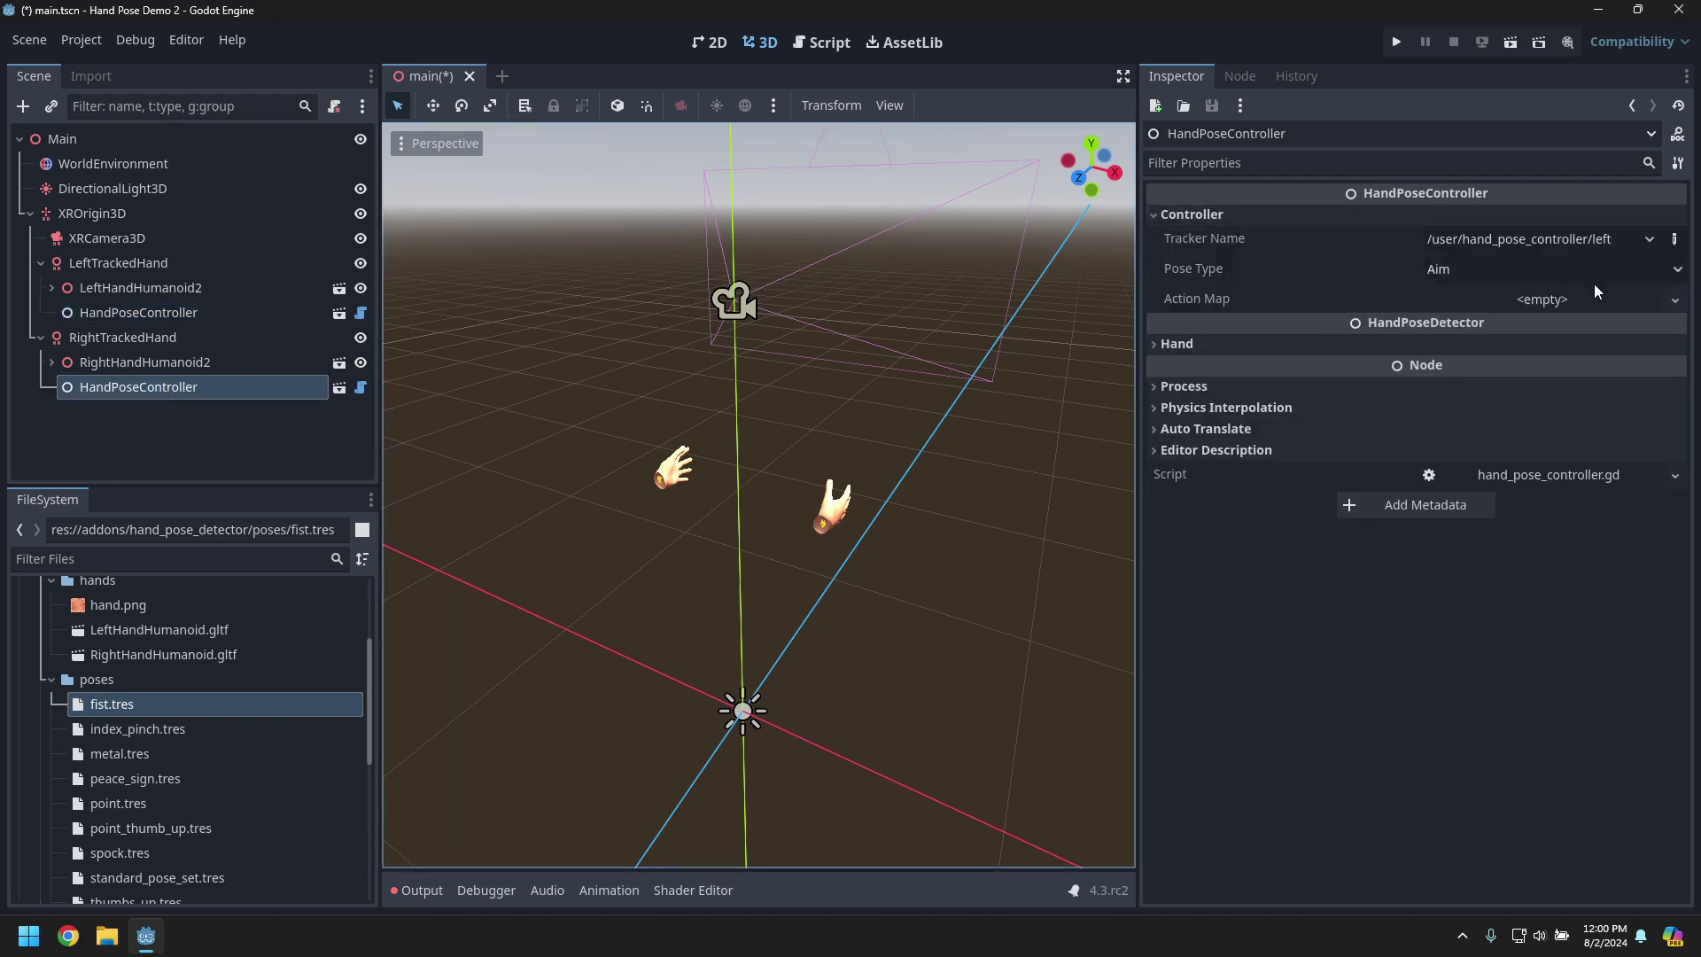
{"action": "left_click", "coordinate": [1625, 306]}
{"action": "left_click", "coordinate": [1543, 418]}
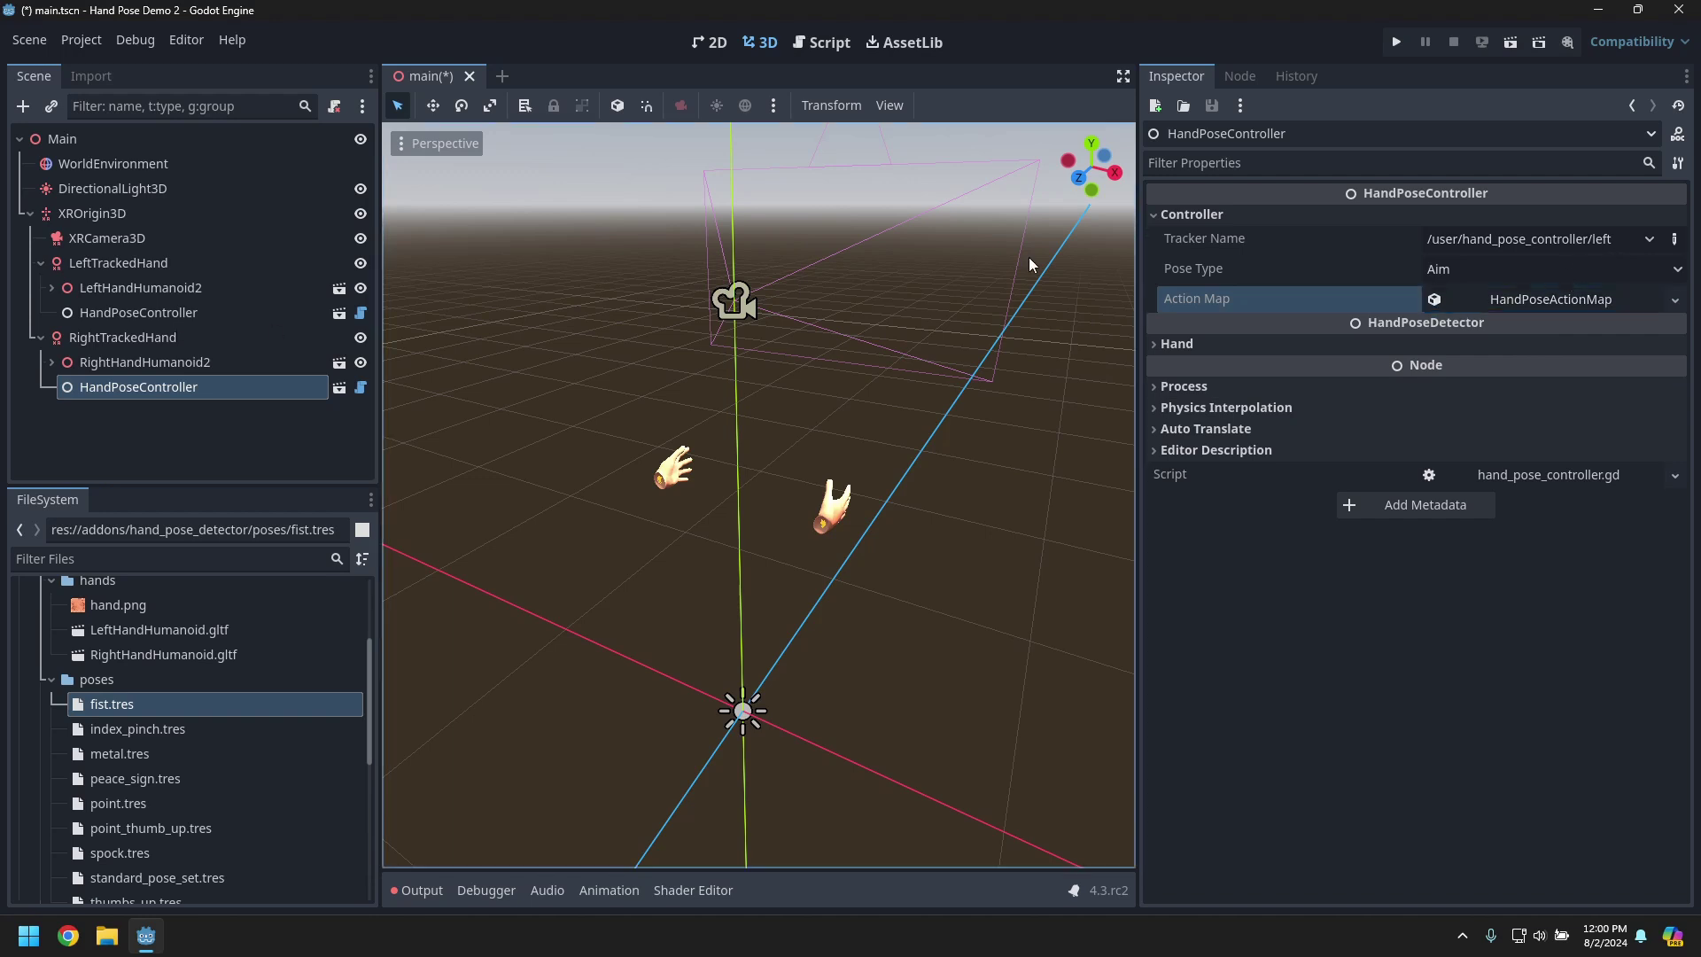
- Set the right controller tracker and /user/hand_tracker/right hand tracker, then save main.tscn
{"action": "left_click", "coordinate": [1645, 242]}
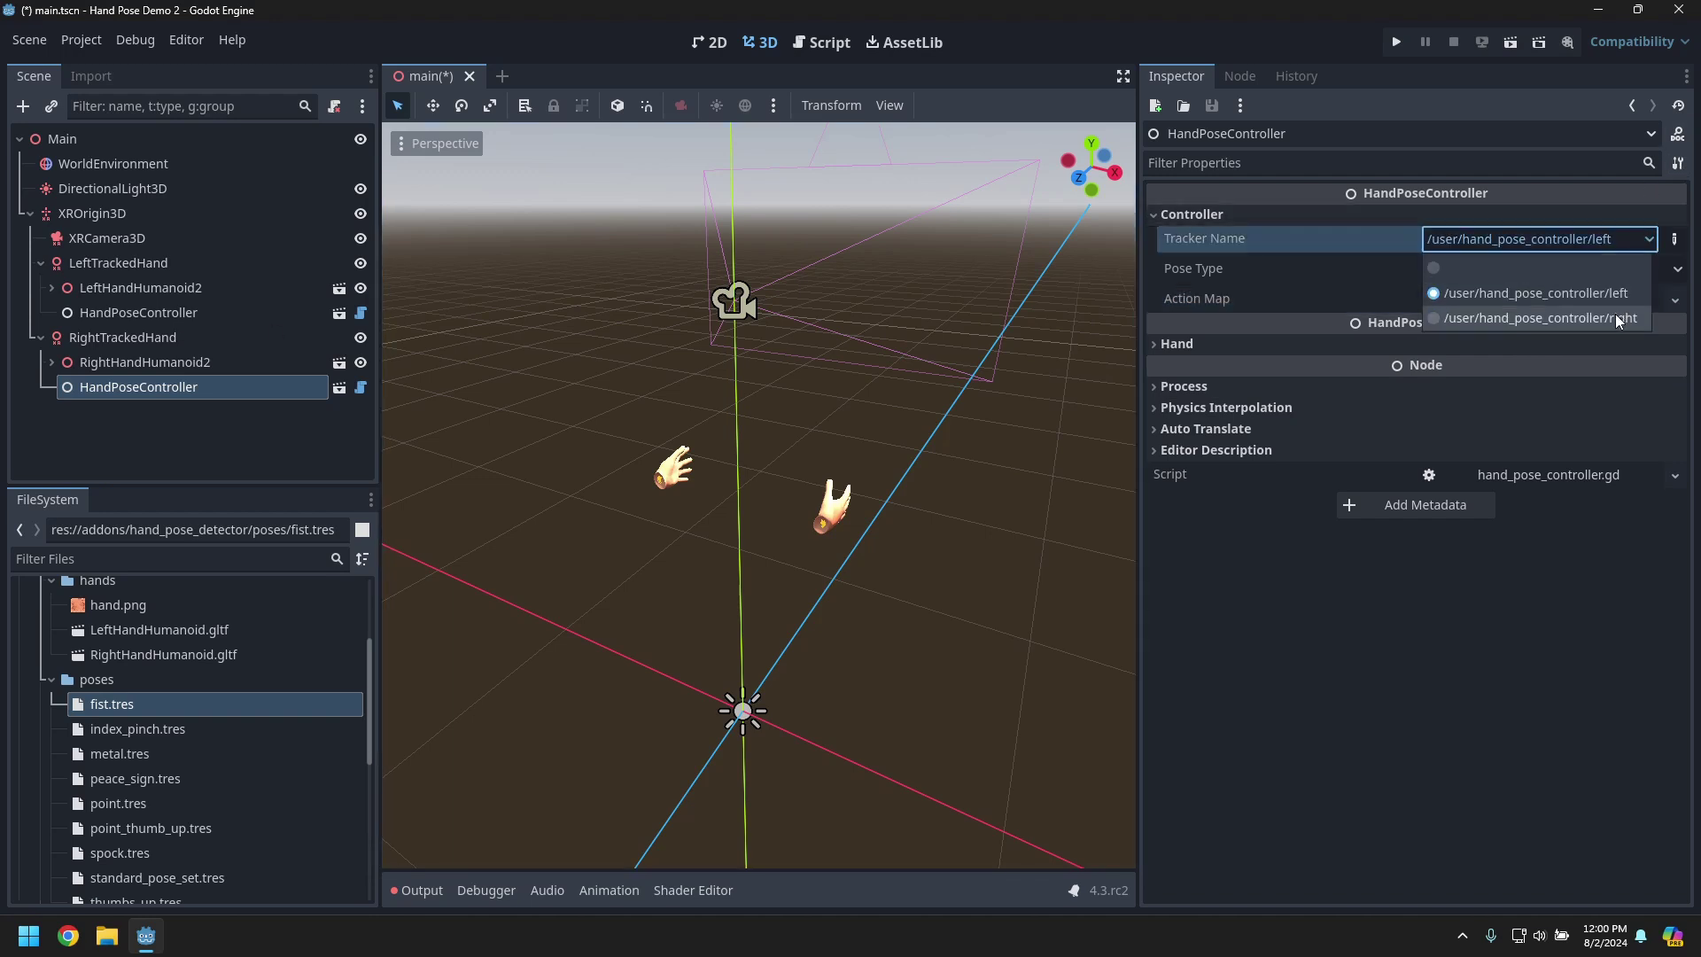
{"action": "left_click", "coordinate": [1541, 312]}
{"action": "left_click", "coordinate": [1151, 344]}
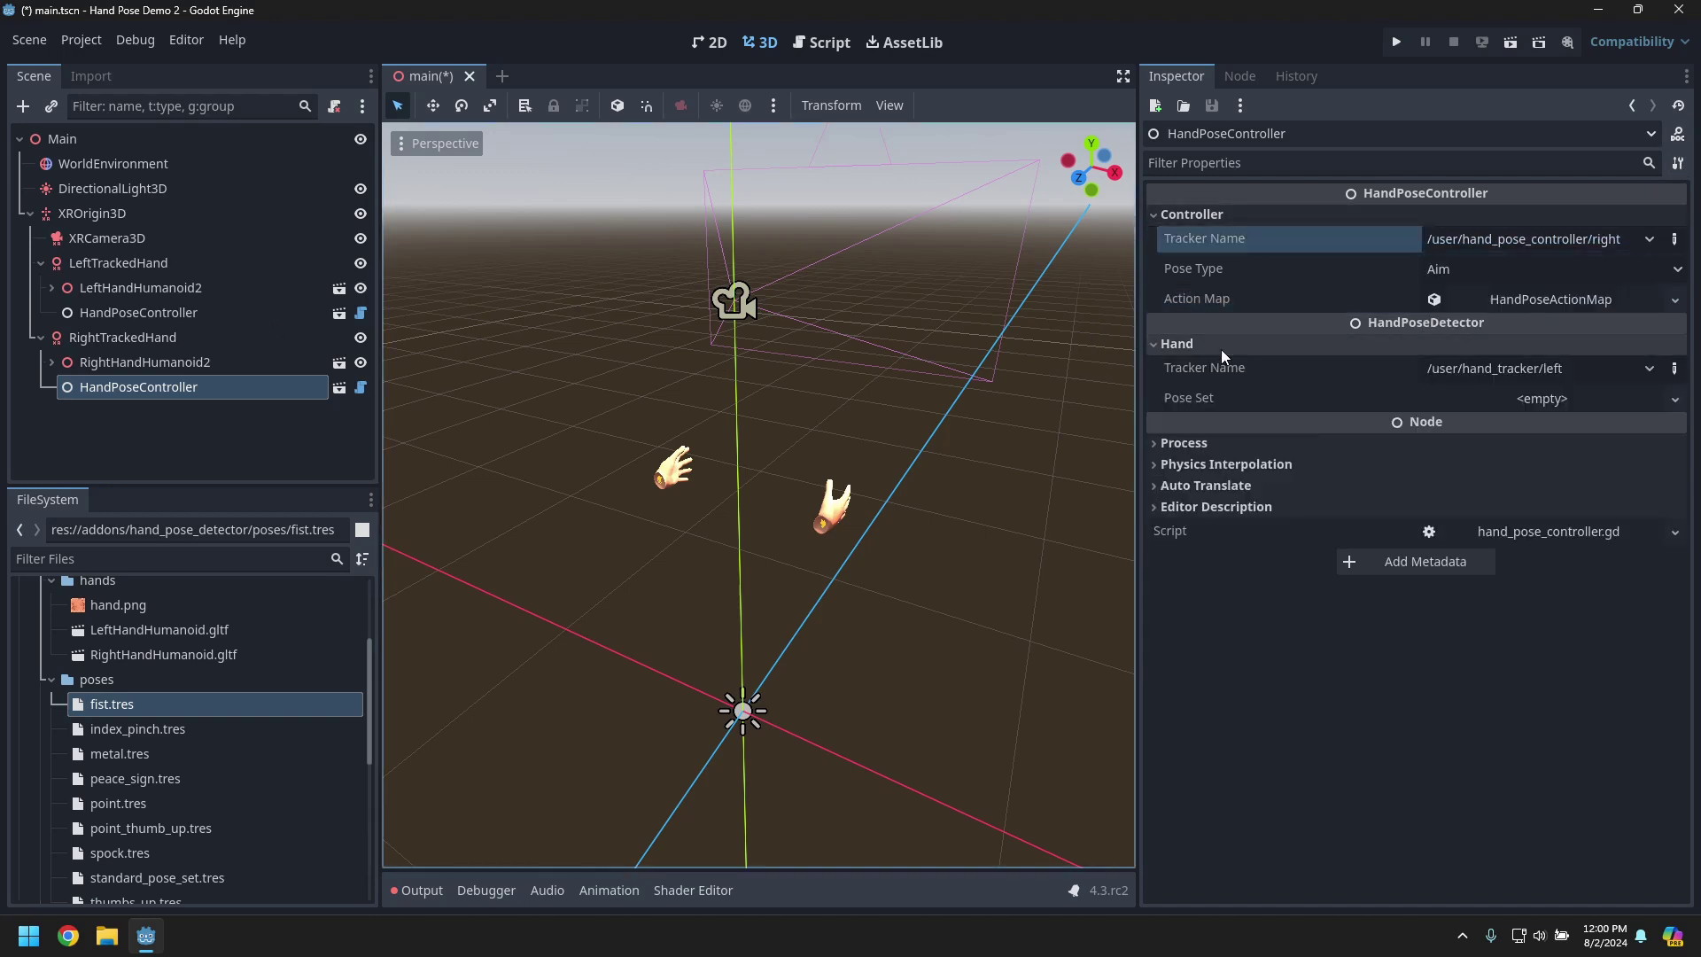
{"action": "left_click", "coordinate": [1635, 368]}
{"action": "left_click", "coordinate": [1564, 445]}
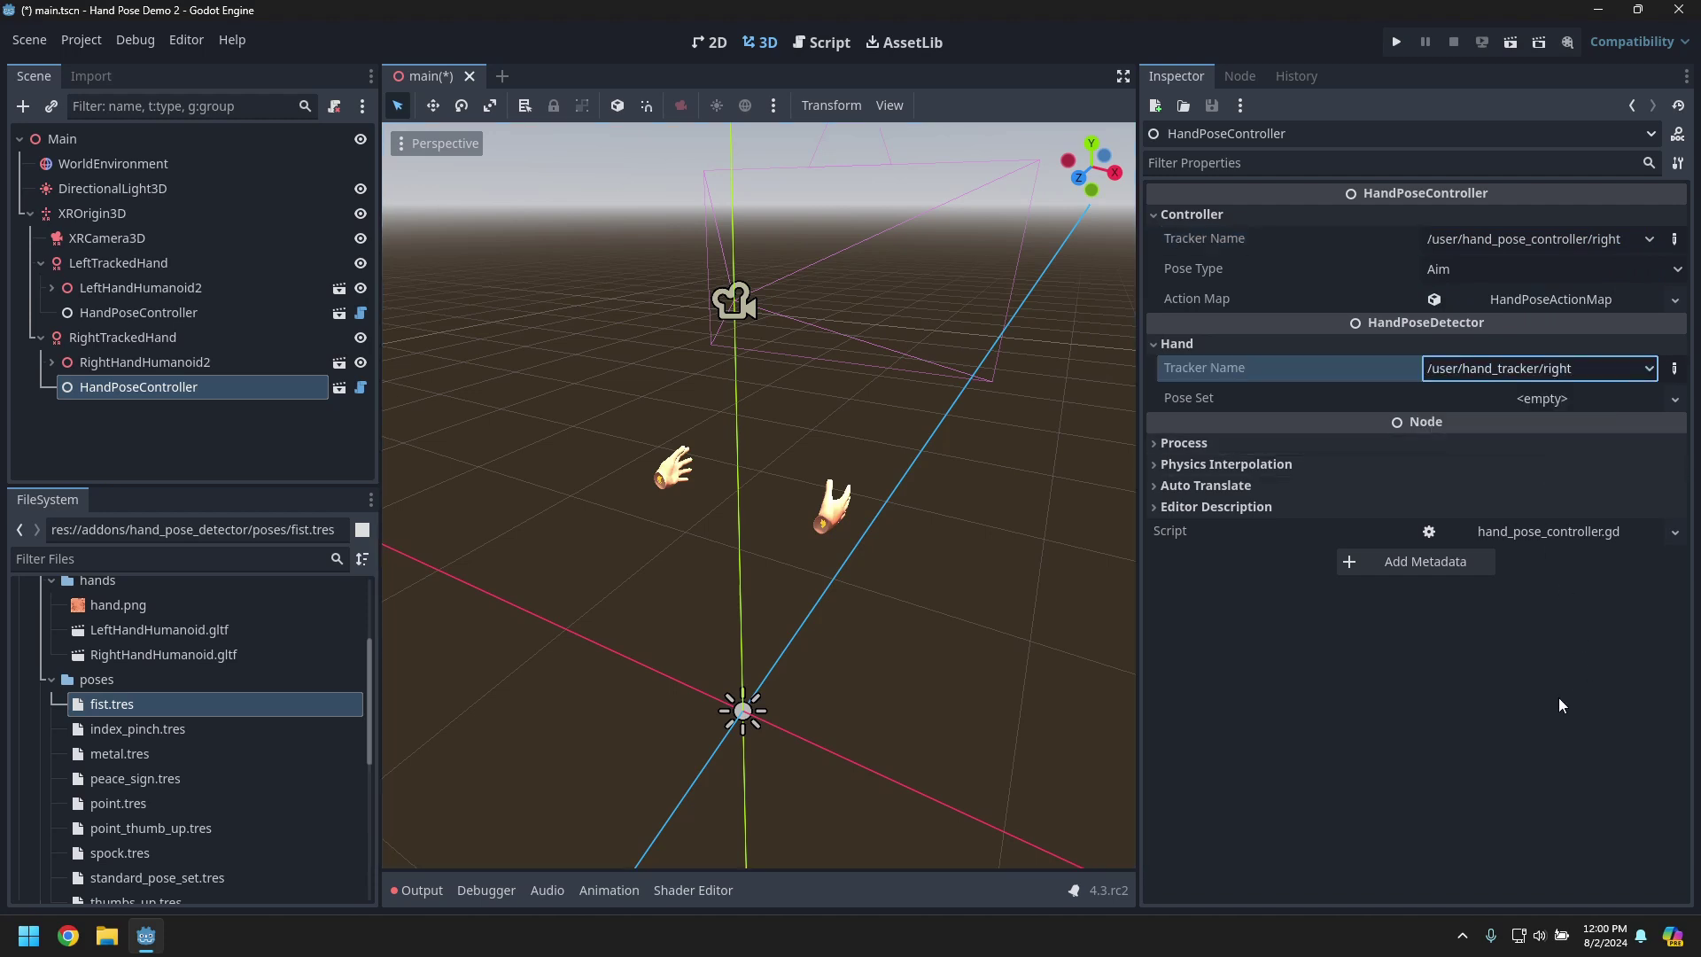
{"action": "key", "text": "ctrl+s"}
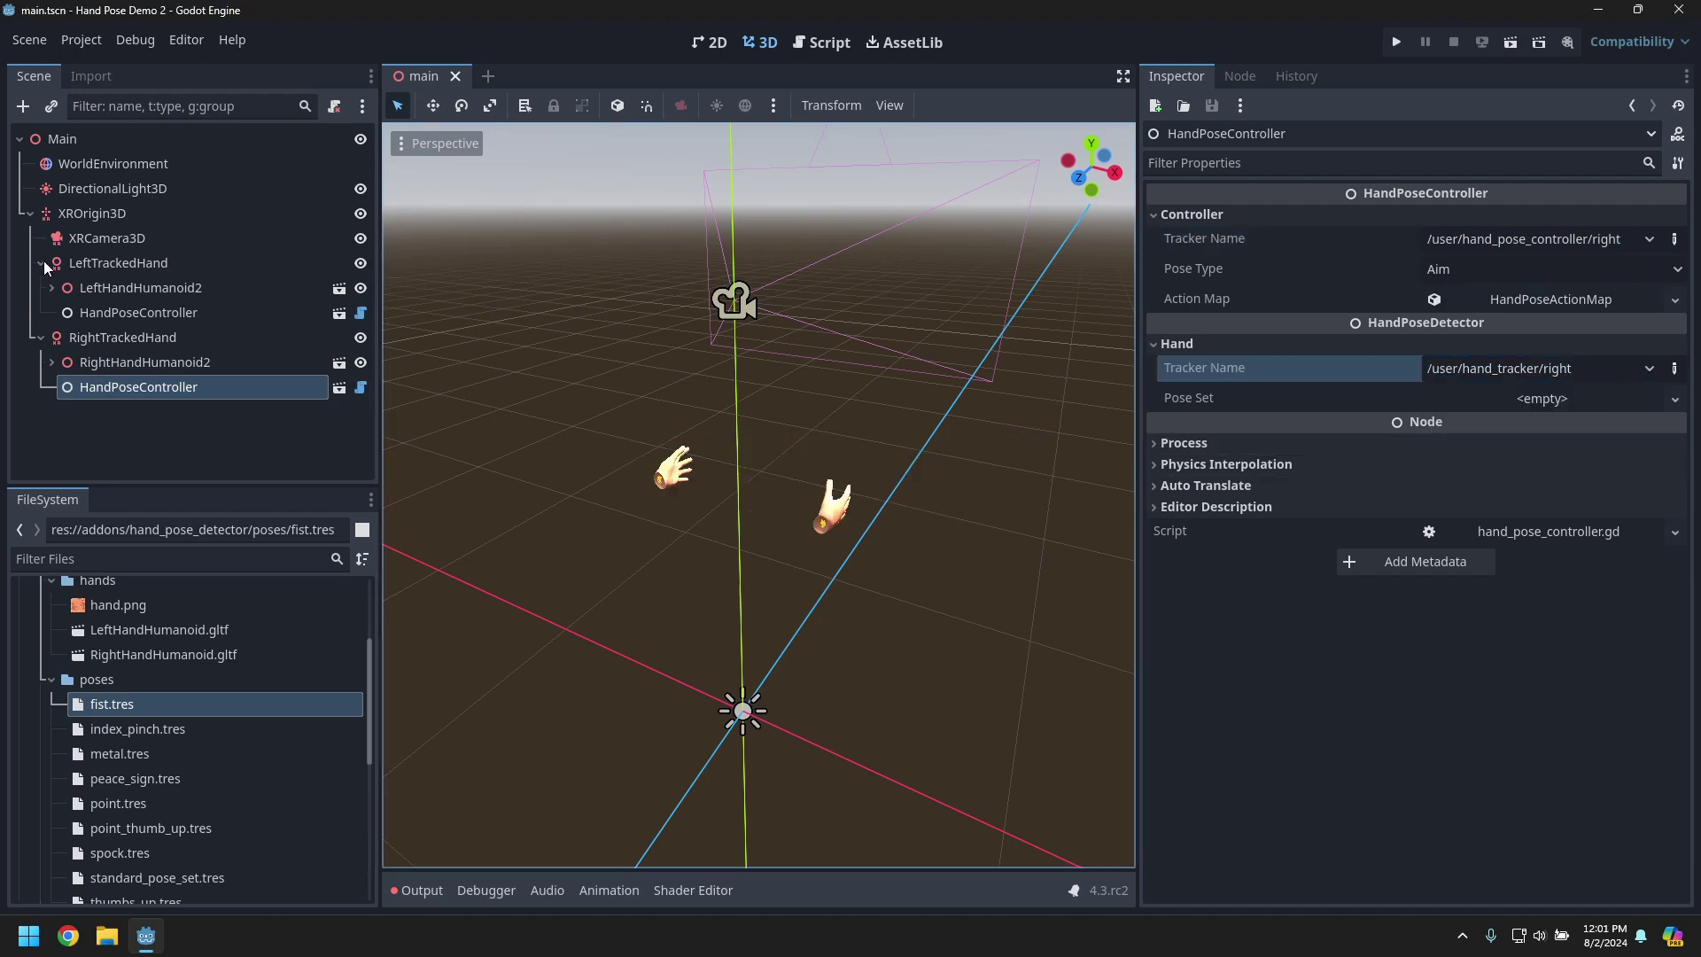
- Add an XRController3D child under XROrigin3D named LeftVirtualController
{"action": "left_click", "coordinate": [41, 263]}
{"action": "left_click", "coordinate": [52, 288]}
{"action": "left_click", "coordinate": [41, 290]}
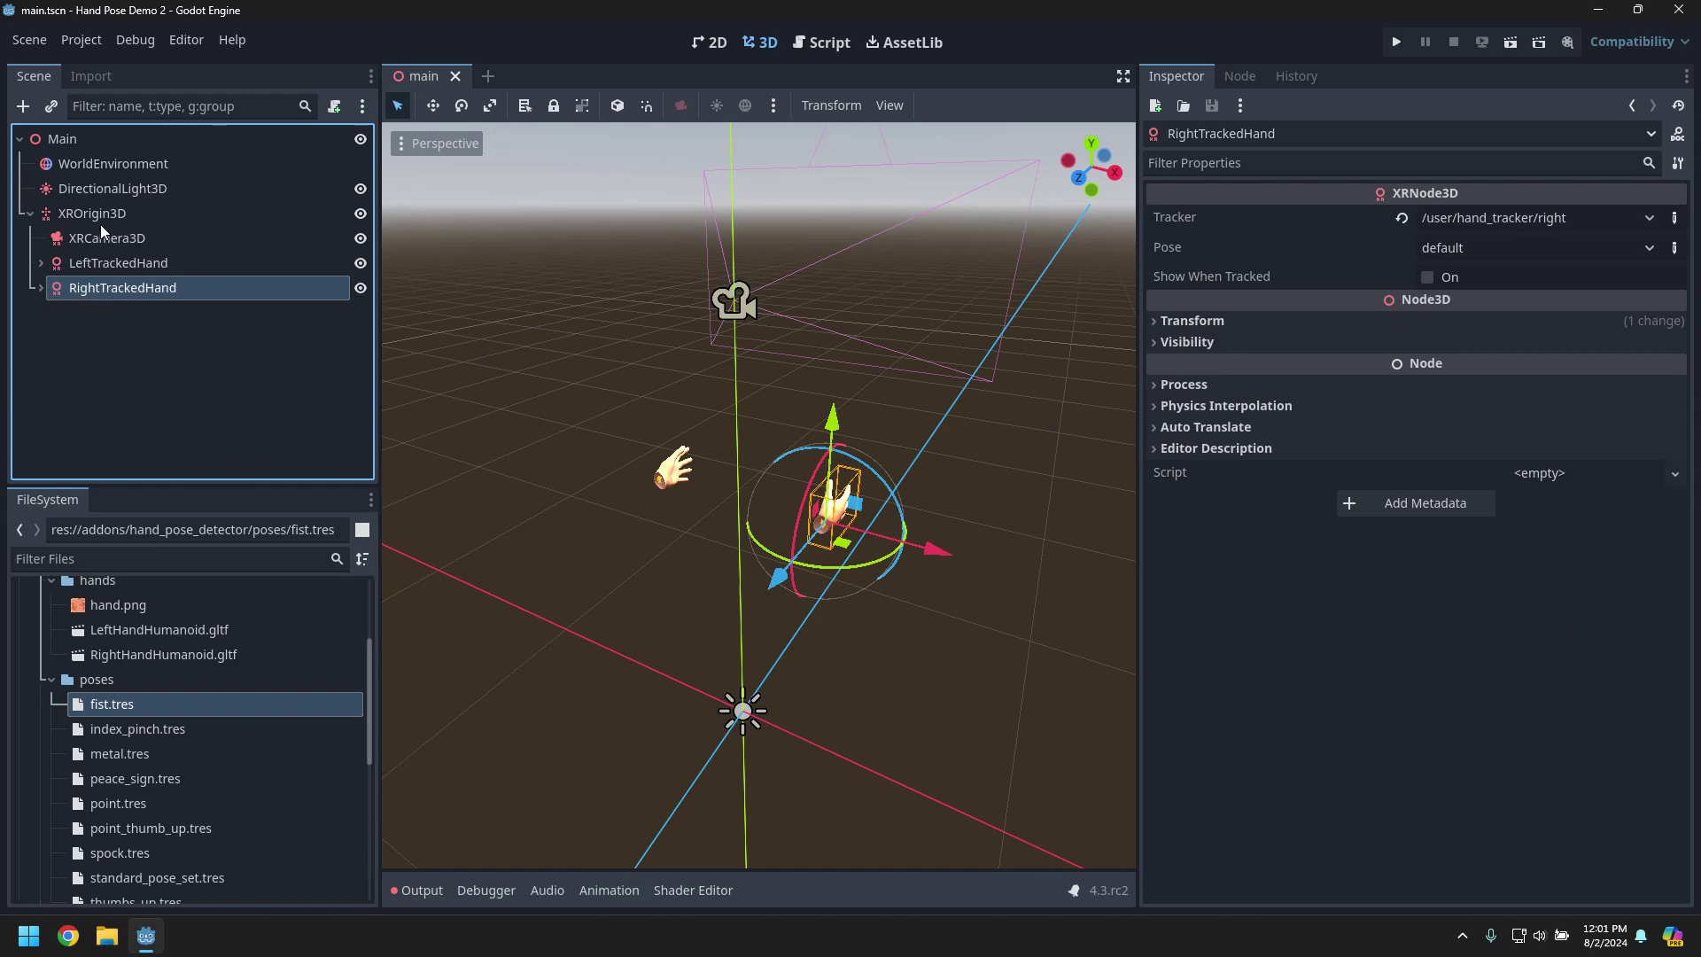
{"action": "right_click", "coordinate": [100, 217]}
{"action": "left_click", "coordinate": [164, 231]}
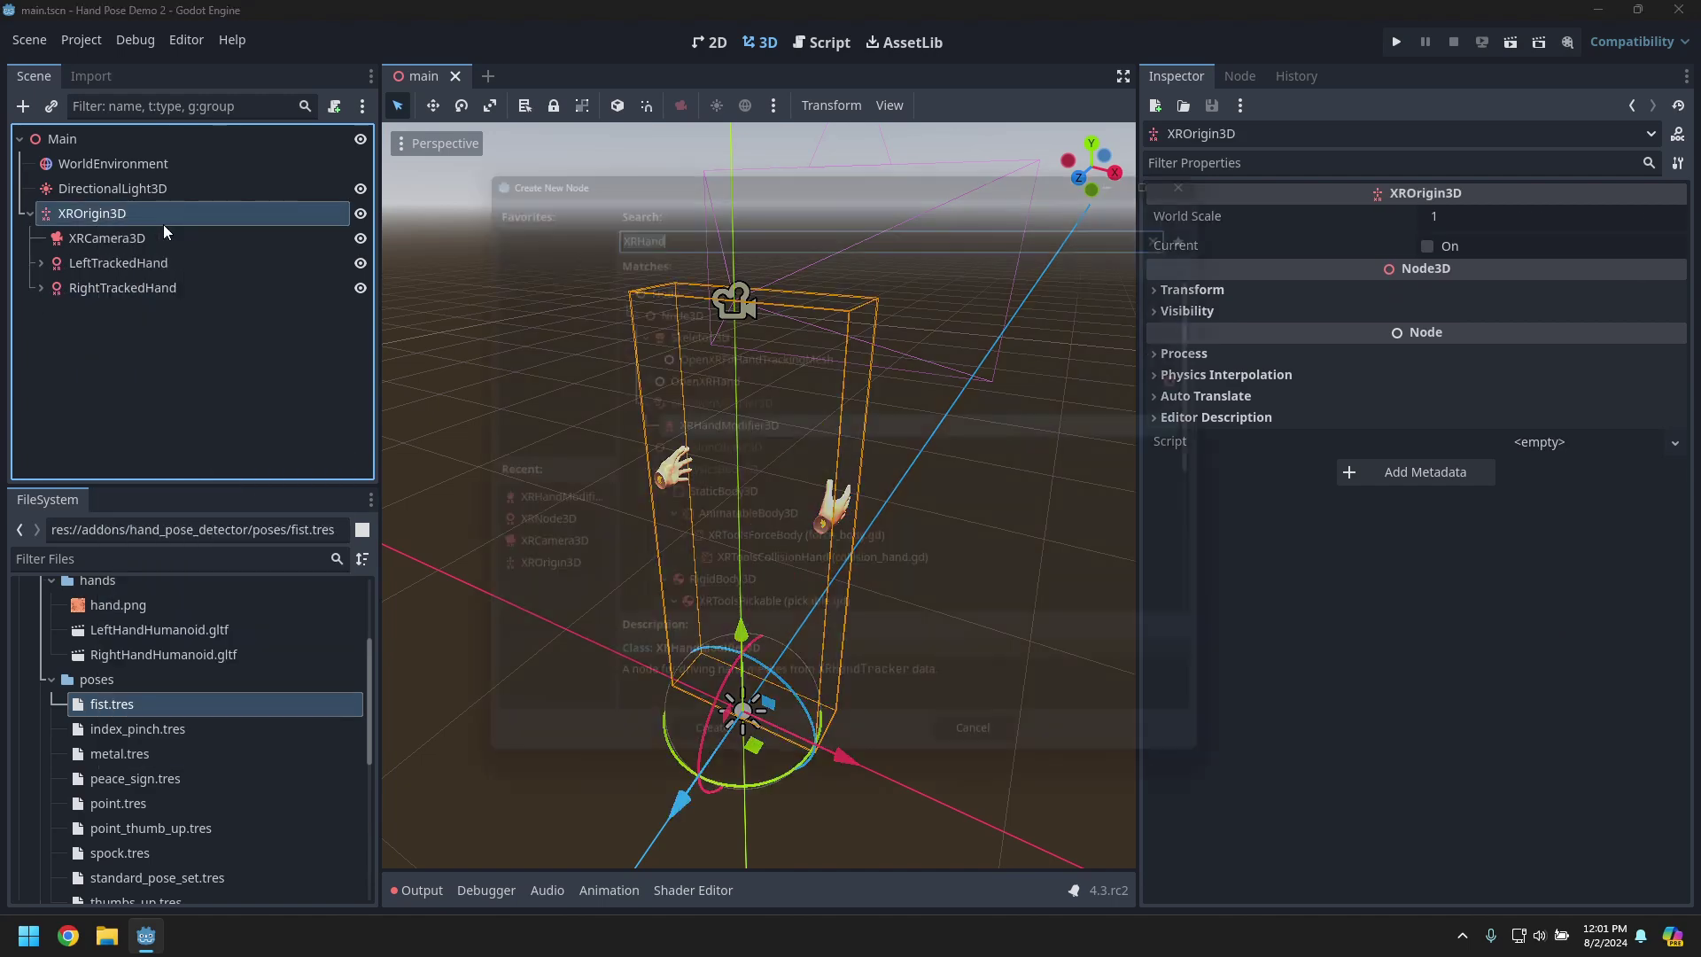
{"action": "type", "text": "XRControl"}
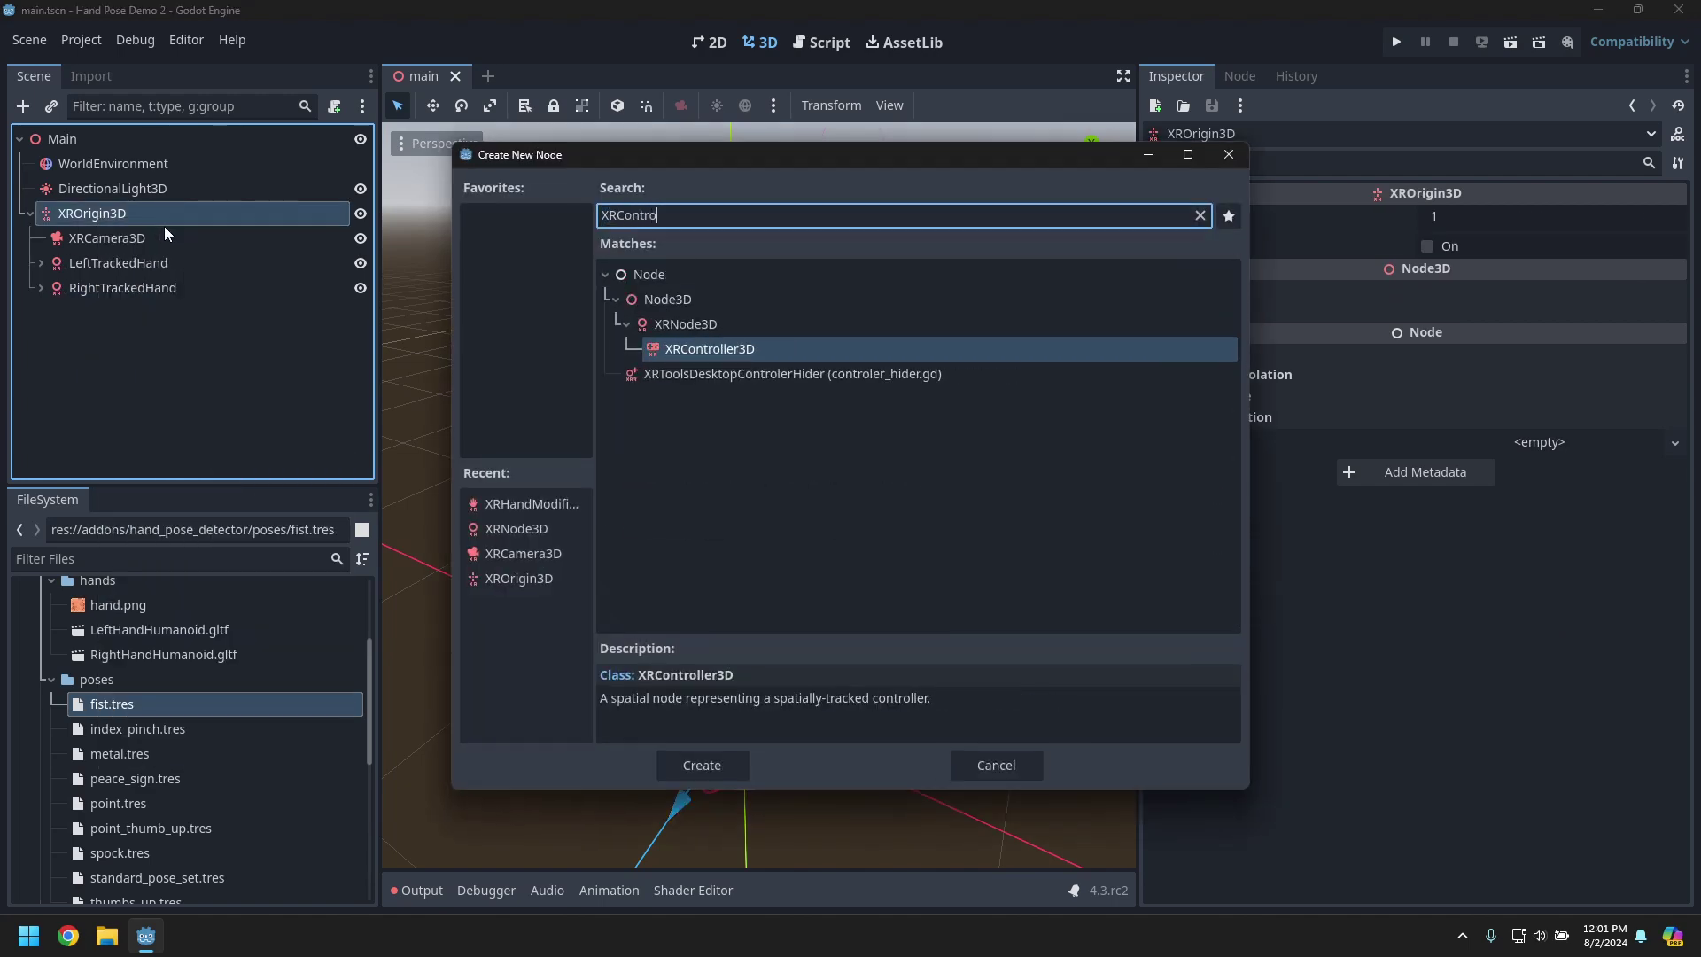
{"action": "key", "text": "Return"}
{"action": "double_click", "coordinate": [139, 313]}
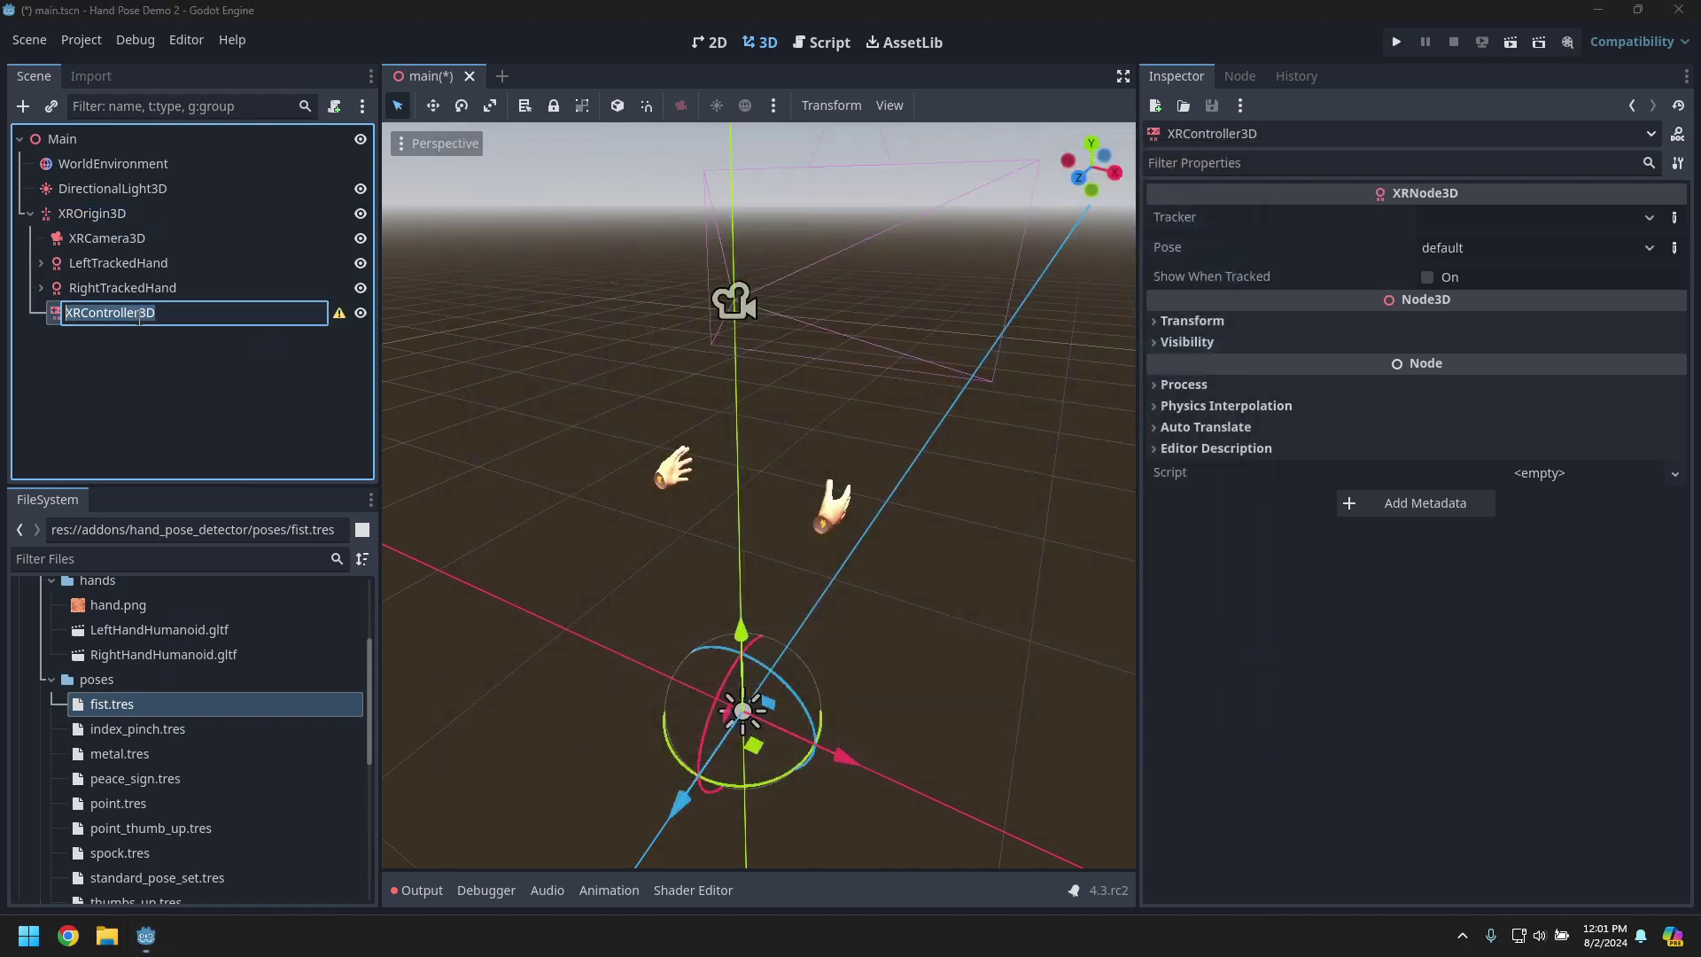
{"action": "type", "text": "LeftVirtua"}
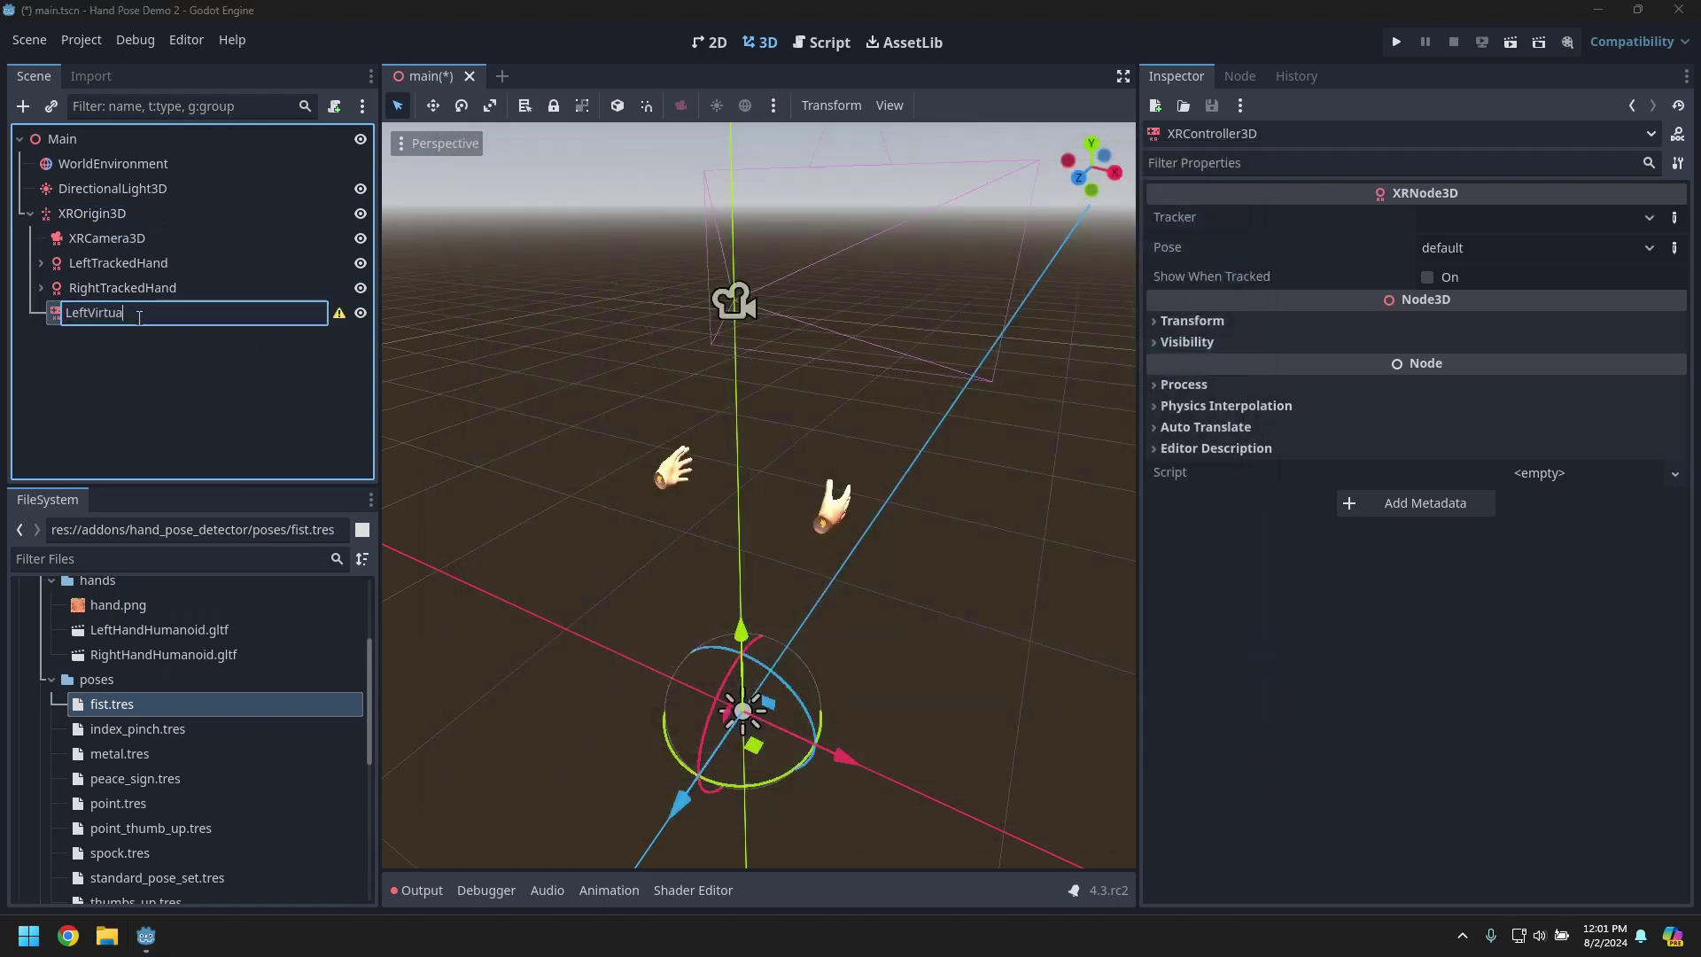
{"action": "type", "text": "lController"}
{"action": "key", "text": "Return"}
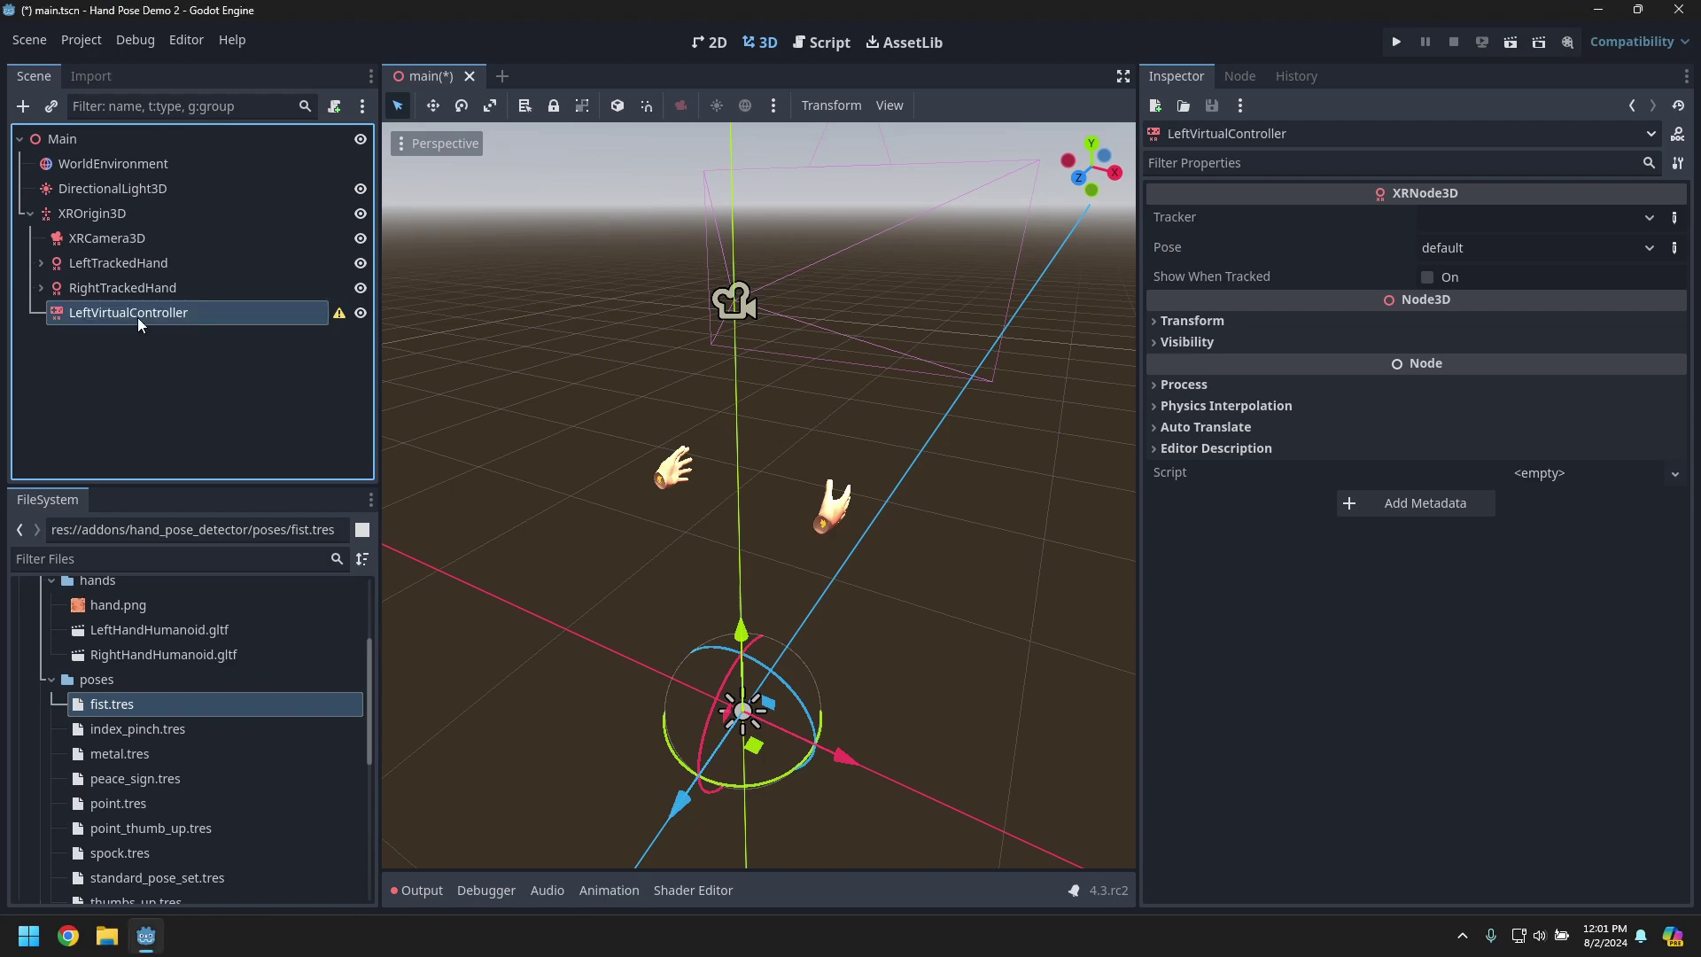
- Add a second XRController3D under XROrigin3D named RightVirtualController
{"action": "right_click", "coordinate": [72, 212]}
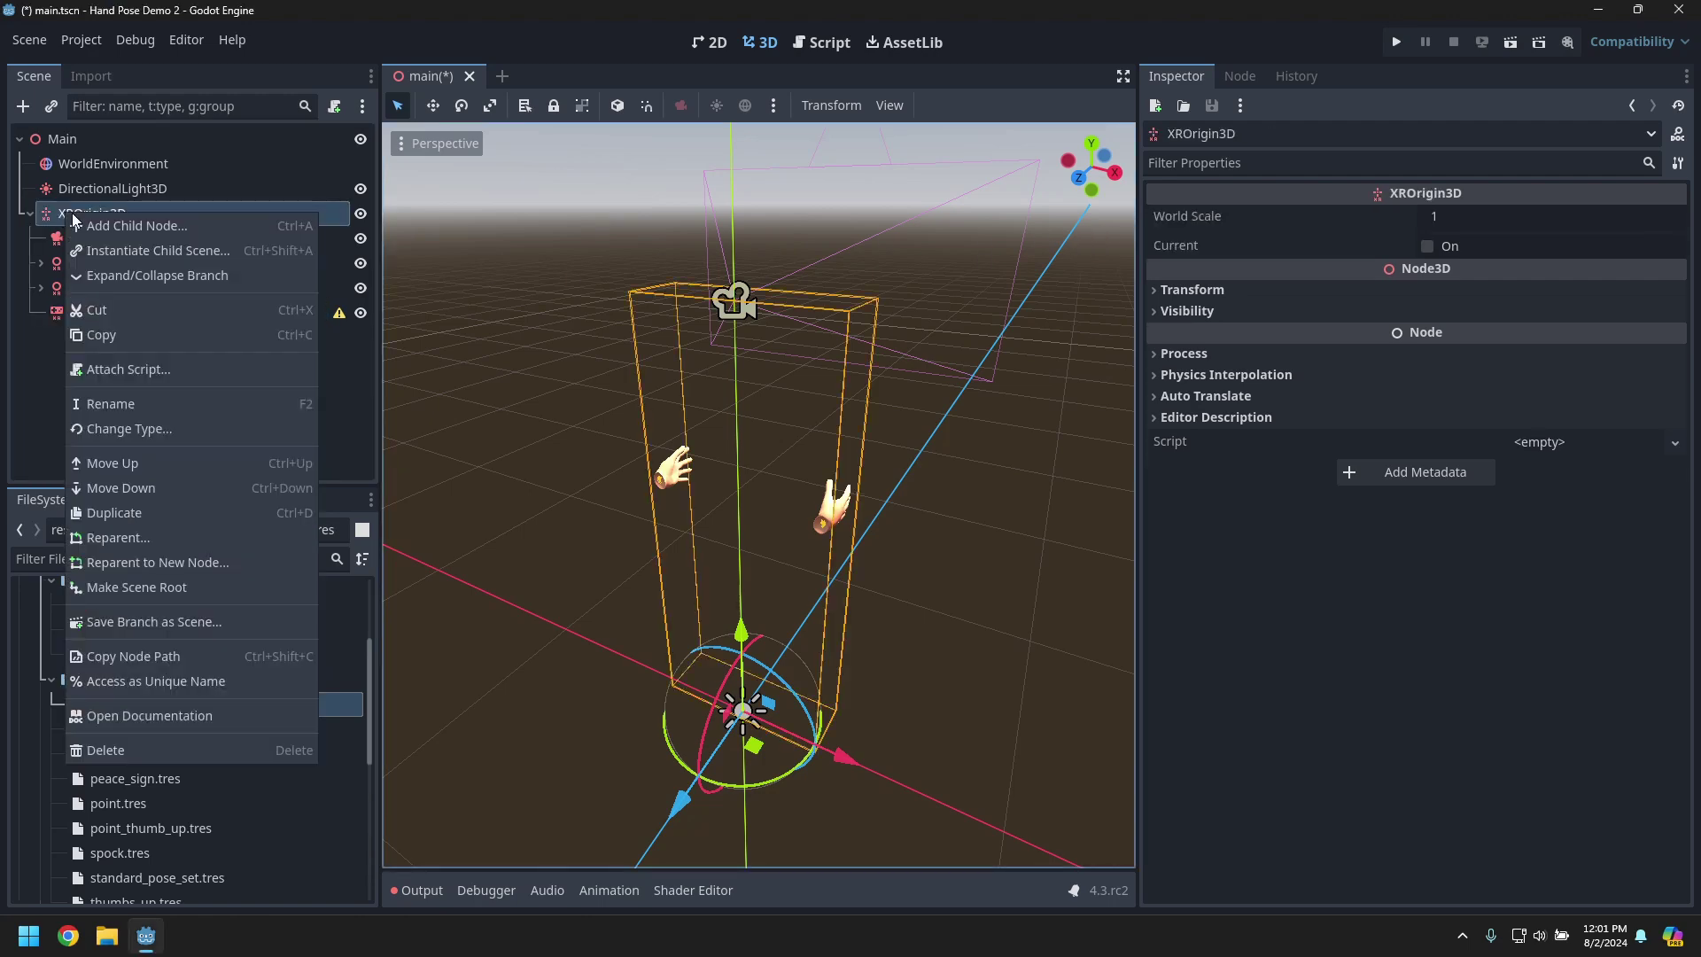
{"action": "left_click", "coordinate": [253, 232]}
{"action": "double_click", "coordinate": [726, 342]}
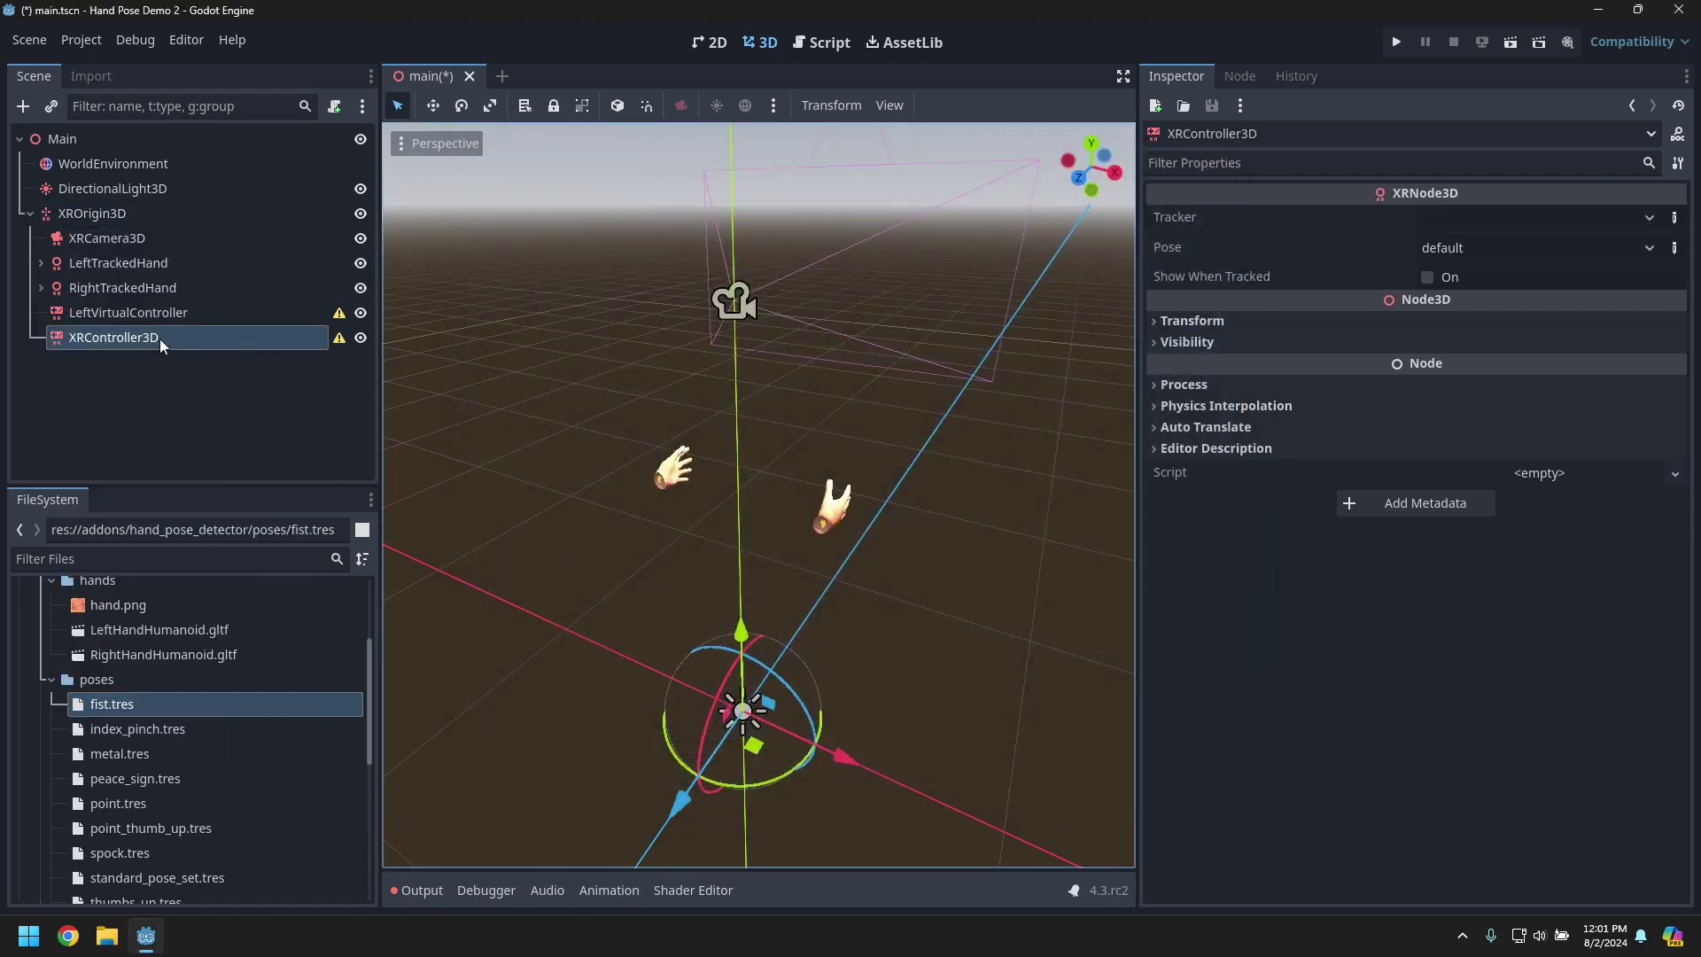
{"action": "key", "text": "F2"}
{"action": "type", "text": "Ri"}
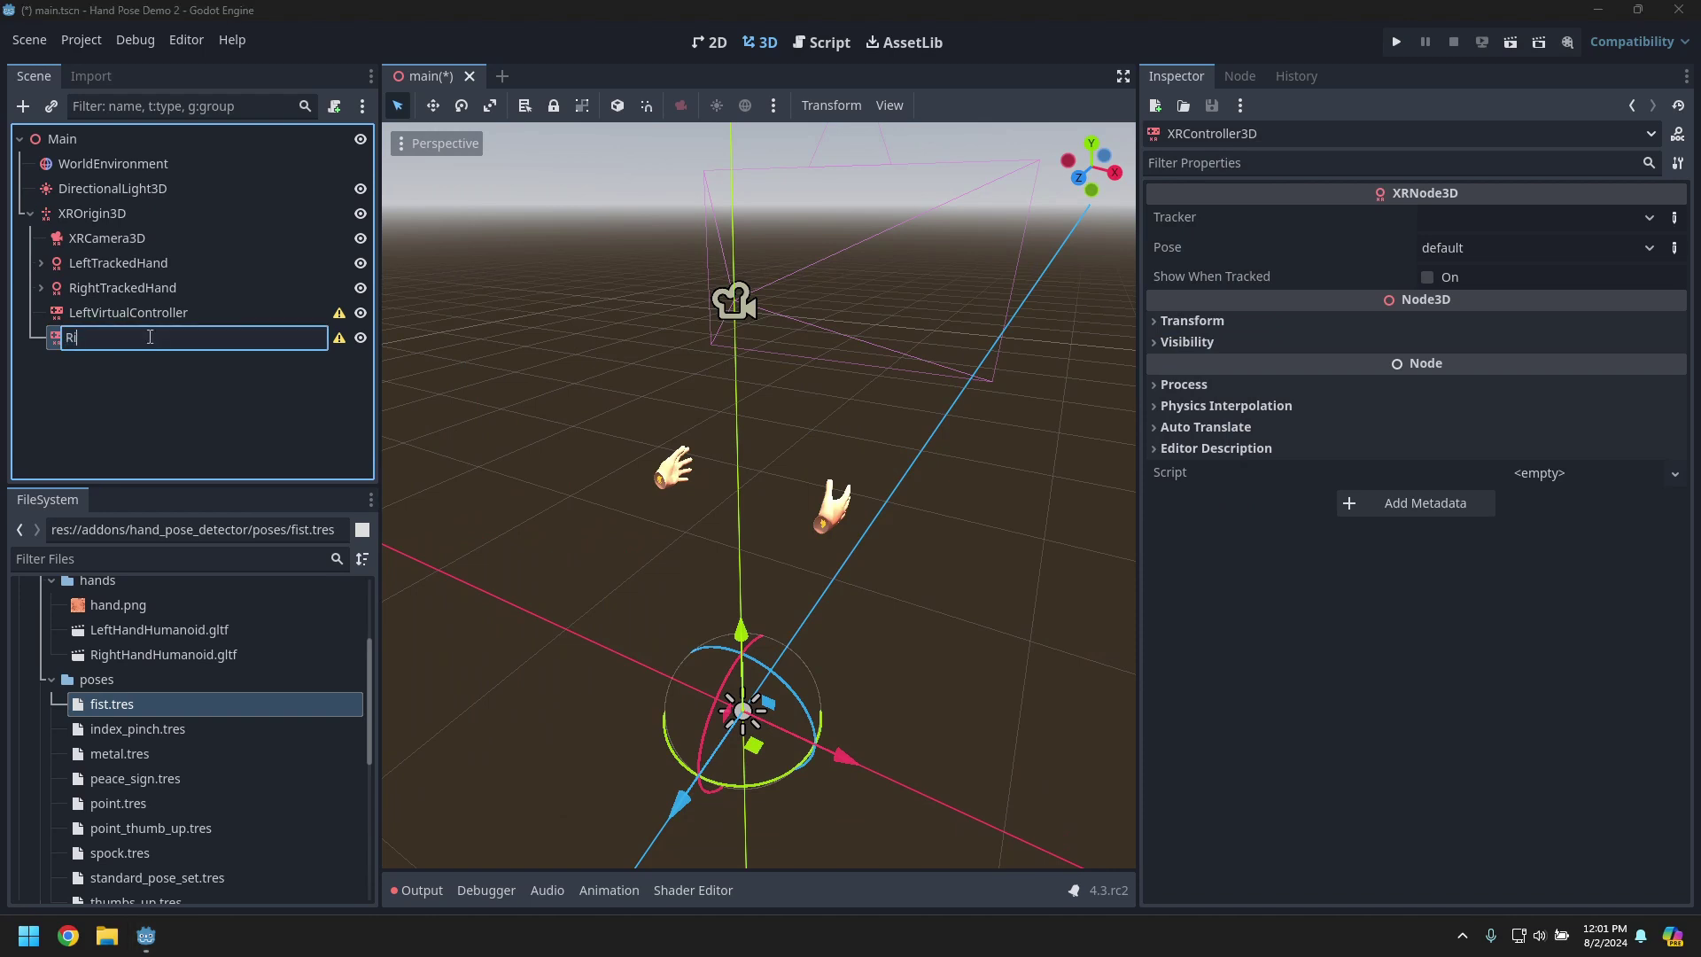
{"action": "type", "text": "ghtVirtualController"}
{"action": "key", "text": "Return"}
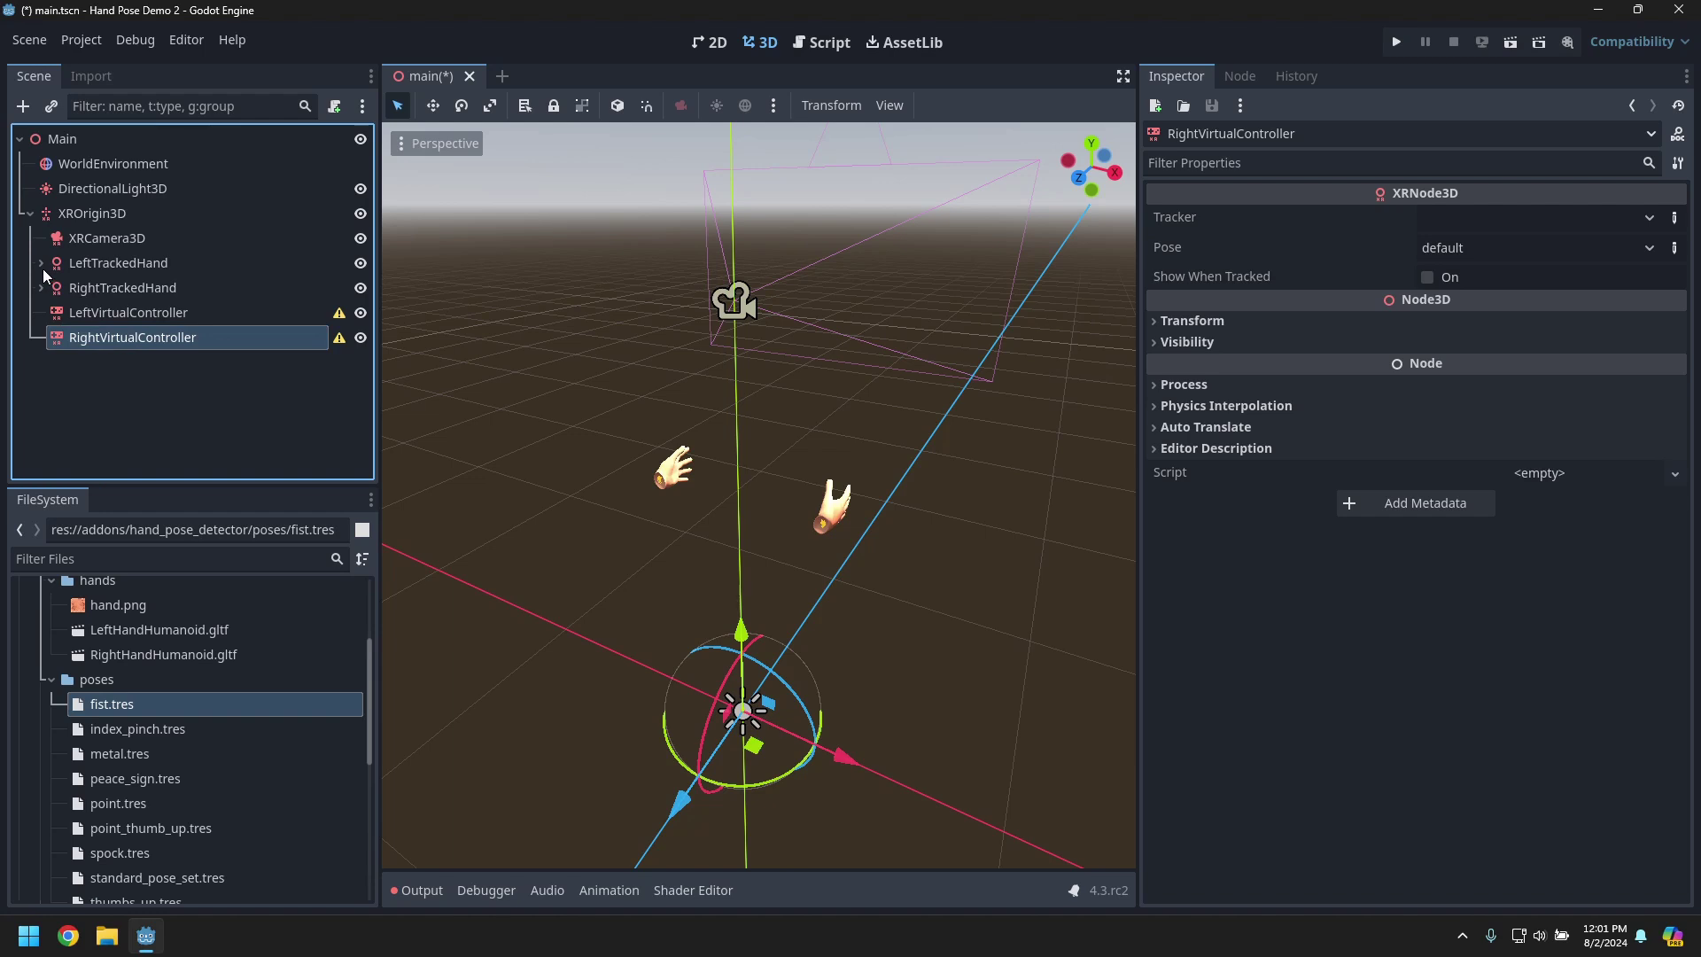
{"action": "left_click", "coordinate": [40, 263]}
{"action": "left_click", "coordinate": [166, 313]}
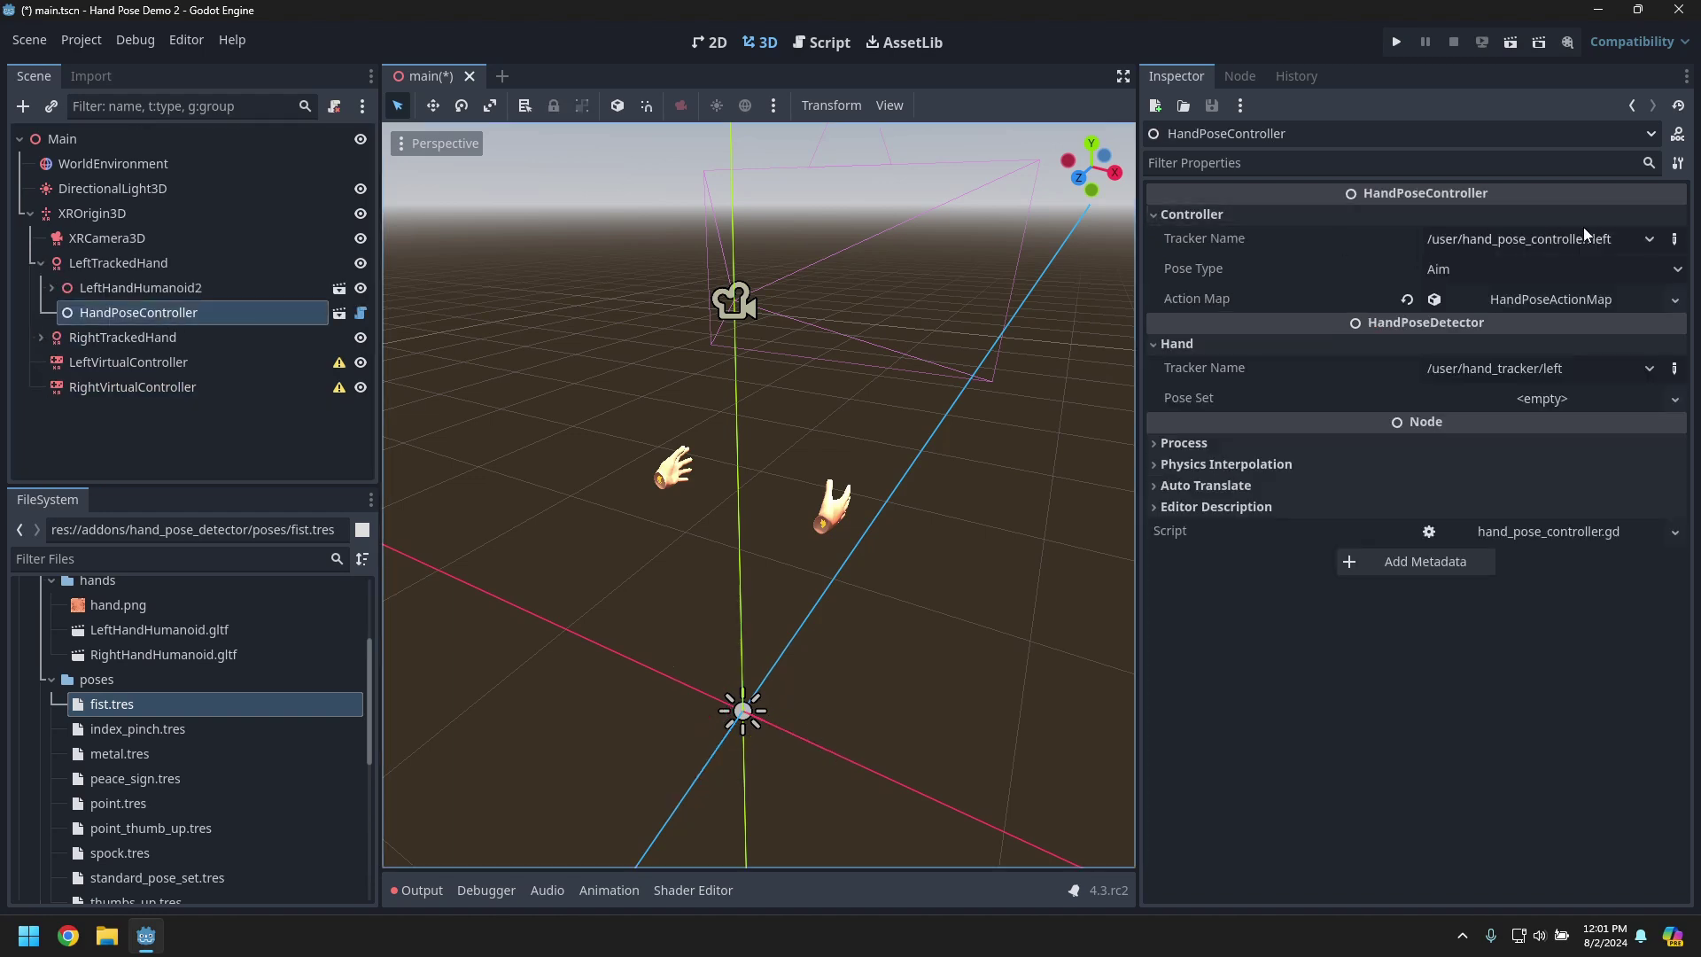
- Set LeftVirtualController's tracker to the left hand pose tracker, /user/hand_pose_controller/left
{"action": "left_click", "coordinate": [1675, 240]}
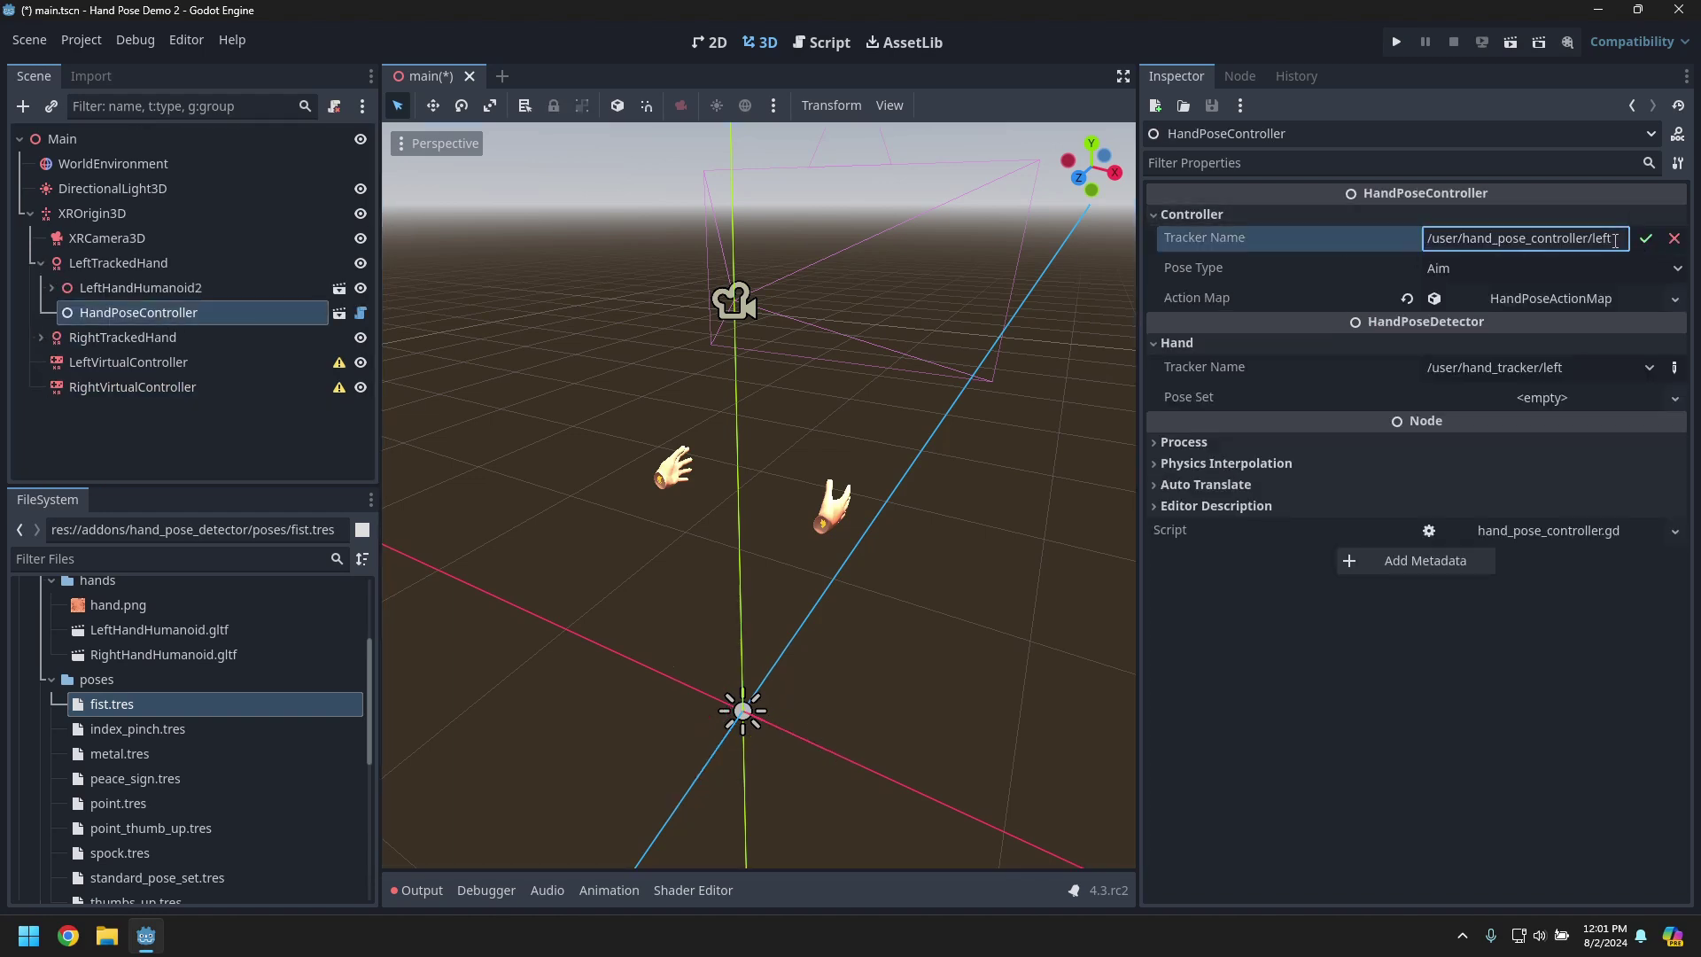
{"action": "left_click_drag", "start_coordinate": [1615, 240], "coordinate": [1260, 245]}
{"action": "key", "text": "ctrl+c"}
{"action": "key", "text": "Escape"}
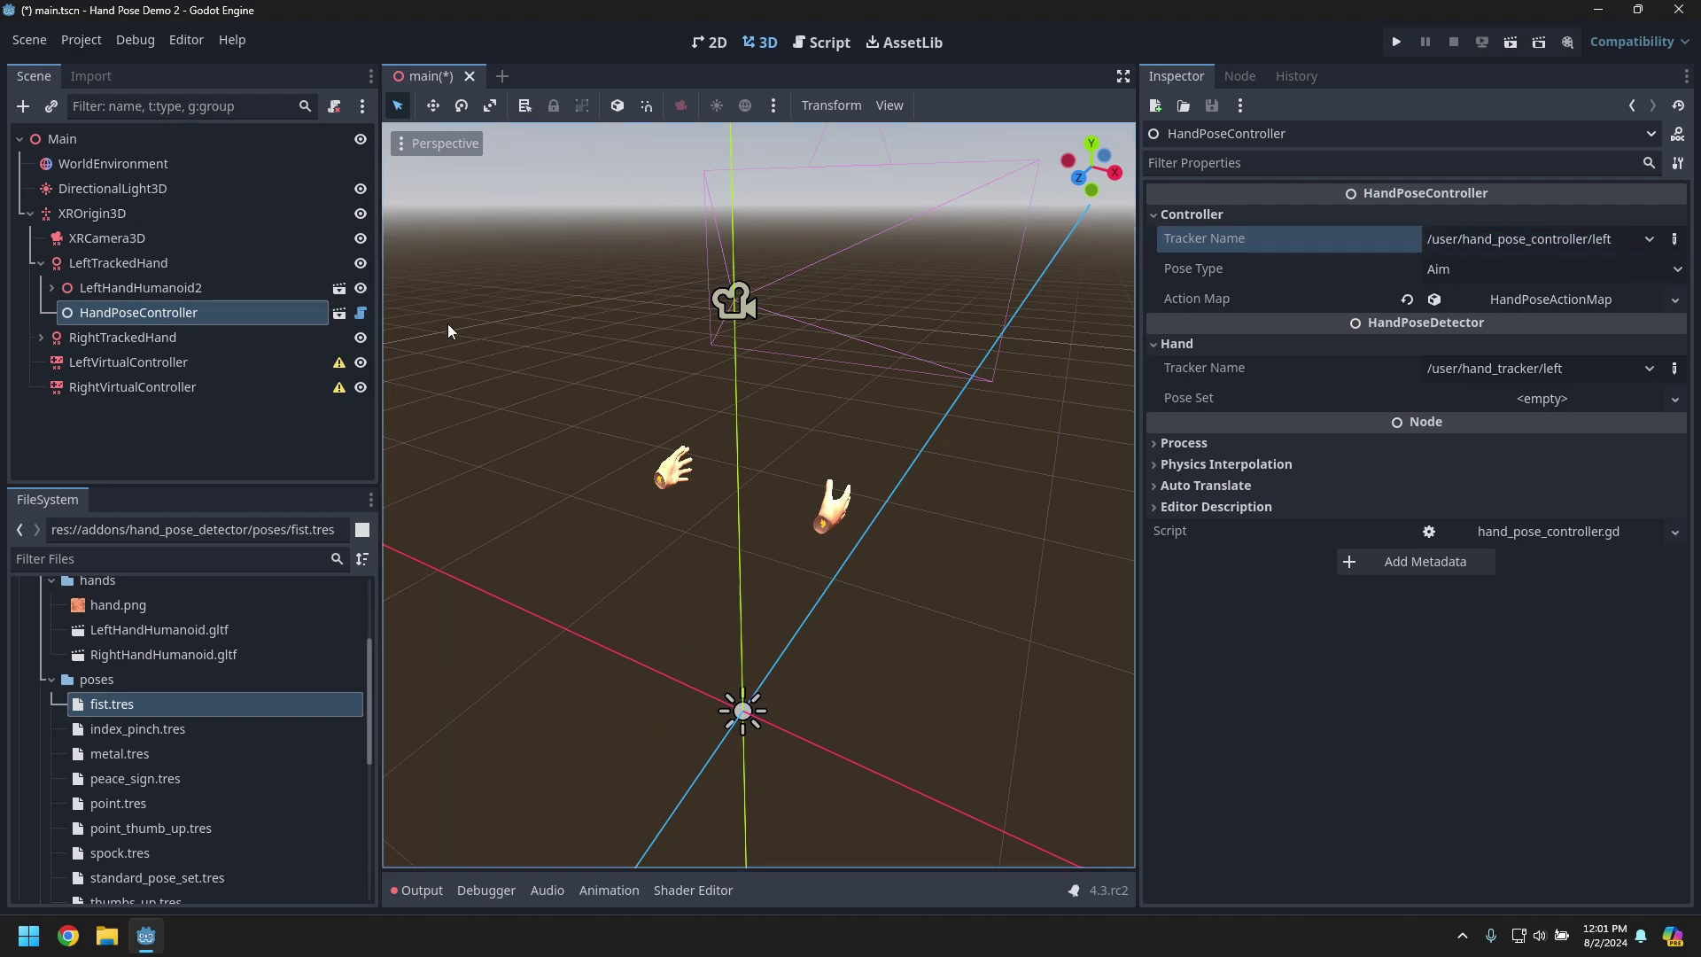
{"action": "left_click", "coordinate": [263, 369]}
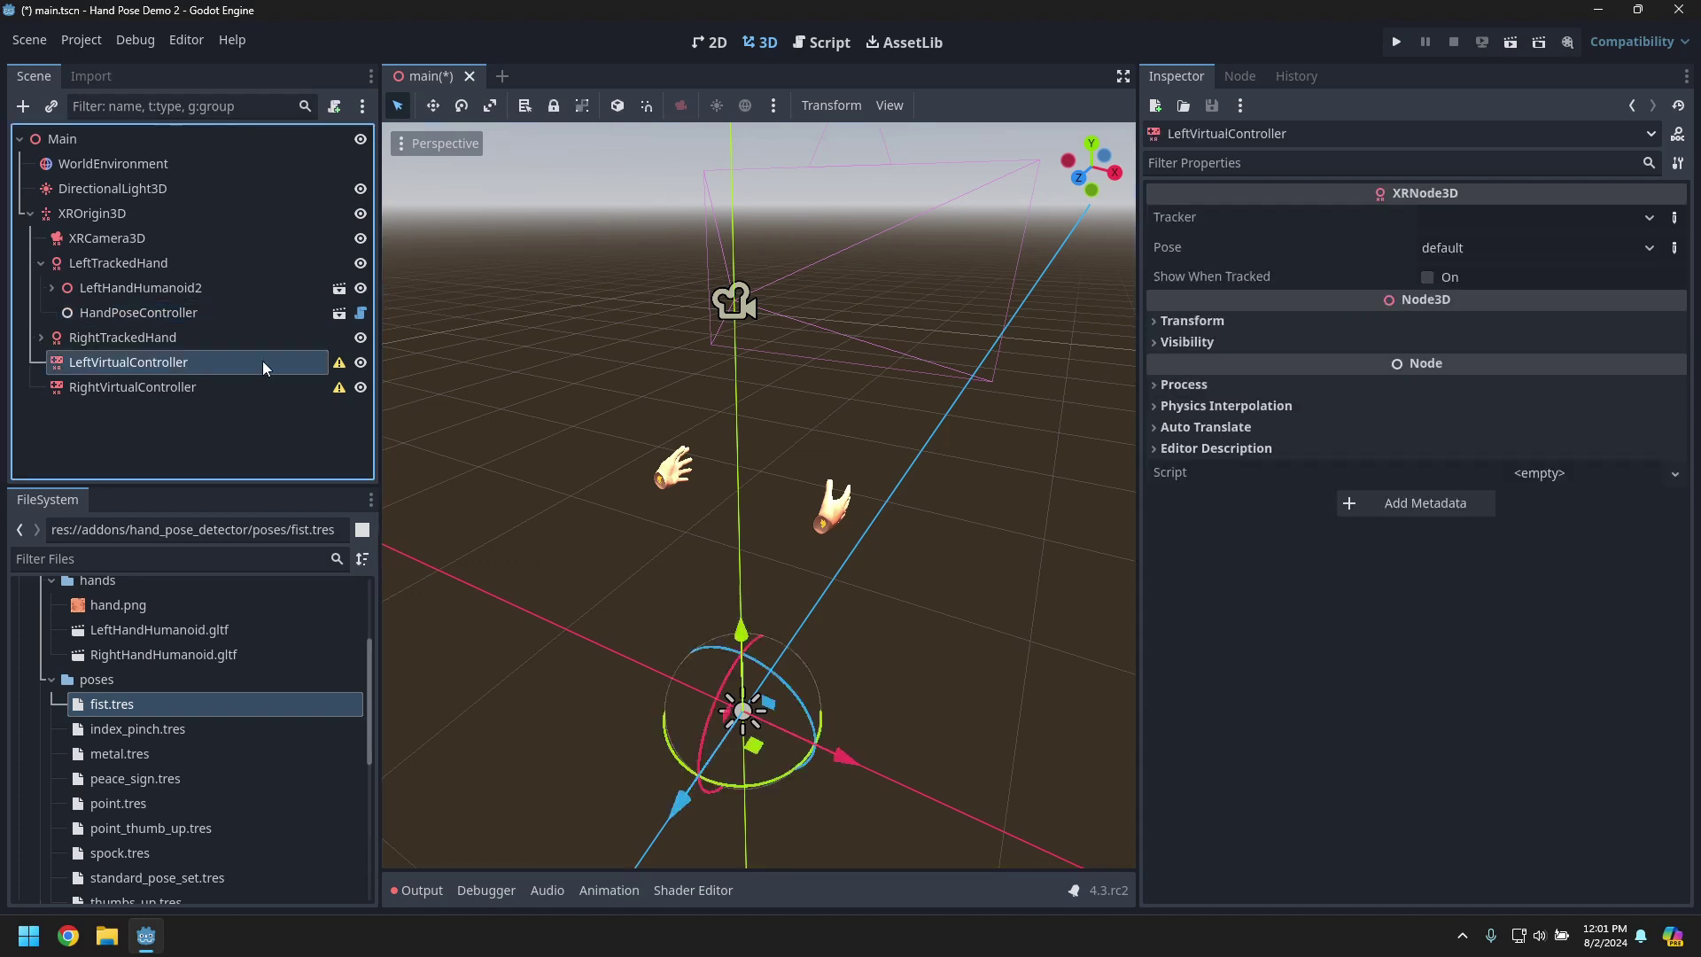
{"action": "left_click", "coordinate": [1675, 217]}
{"action": "key", "text": "ctrl+v"}
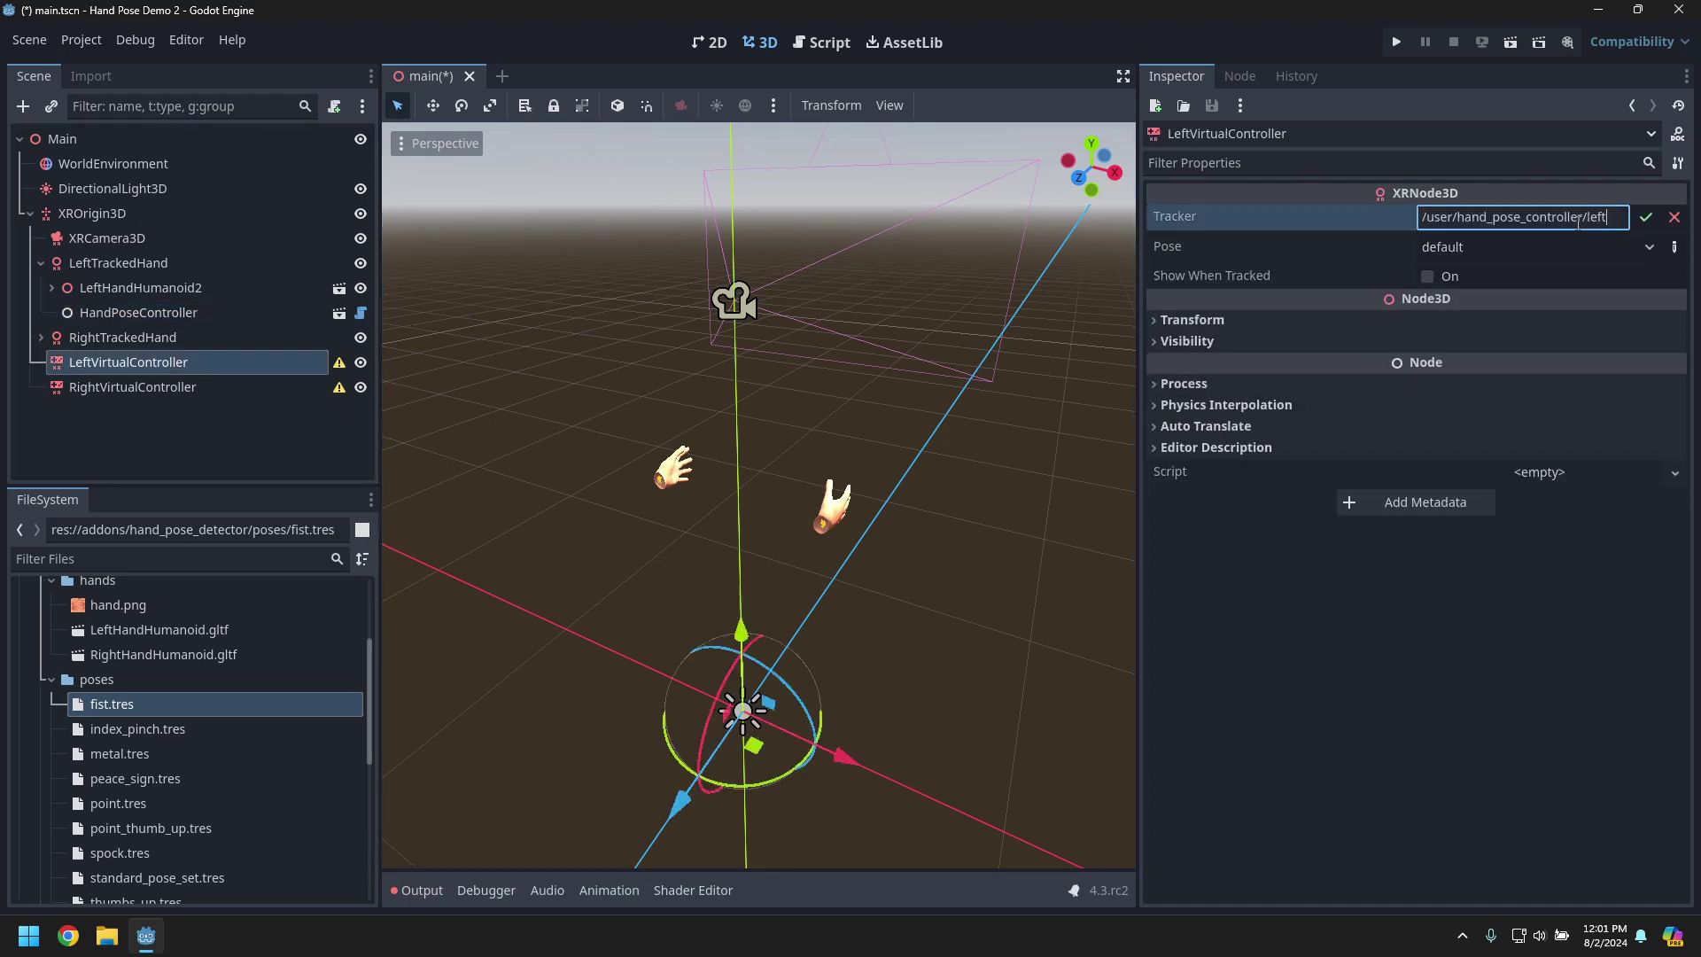
{"action": "left_click", "coordinate": [1645, 217]}
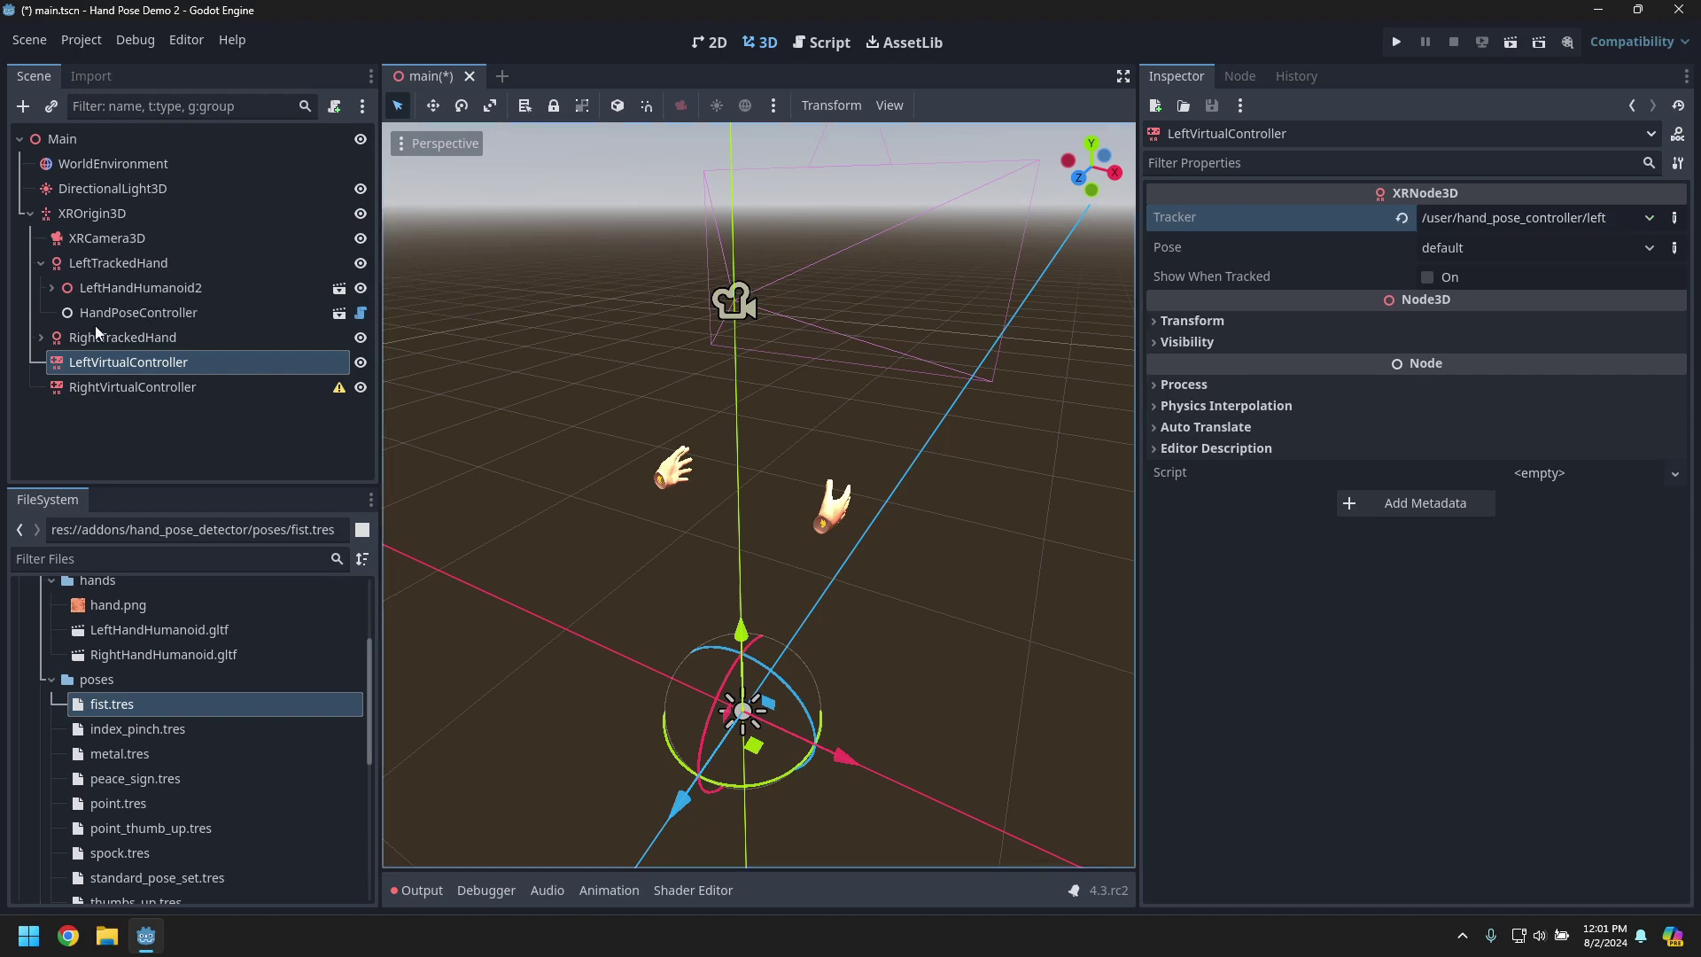
- Set RightVirtualController's tracker to /user/hand_pose_controller/right and save main.tscn
{"action": "left_click", "coordinate": [40, 337]}
{"action": "left_click", "coordinate": [151, 386]}
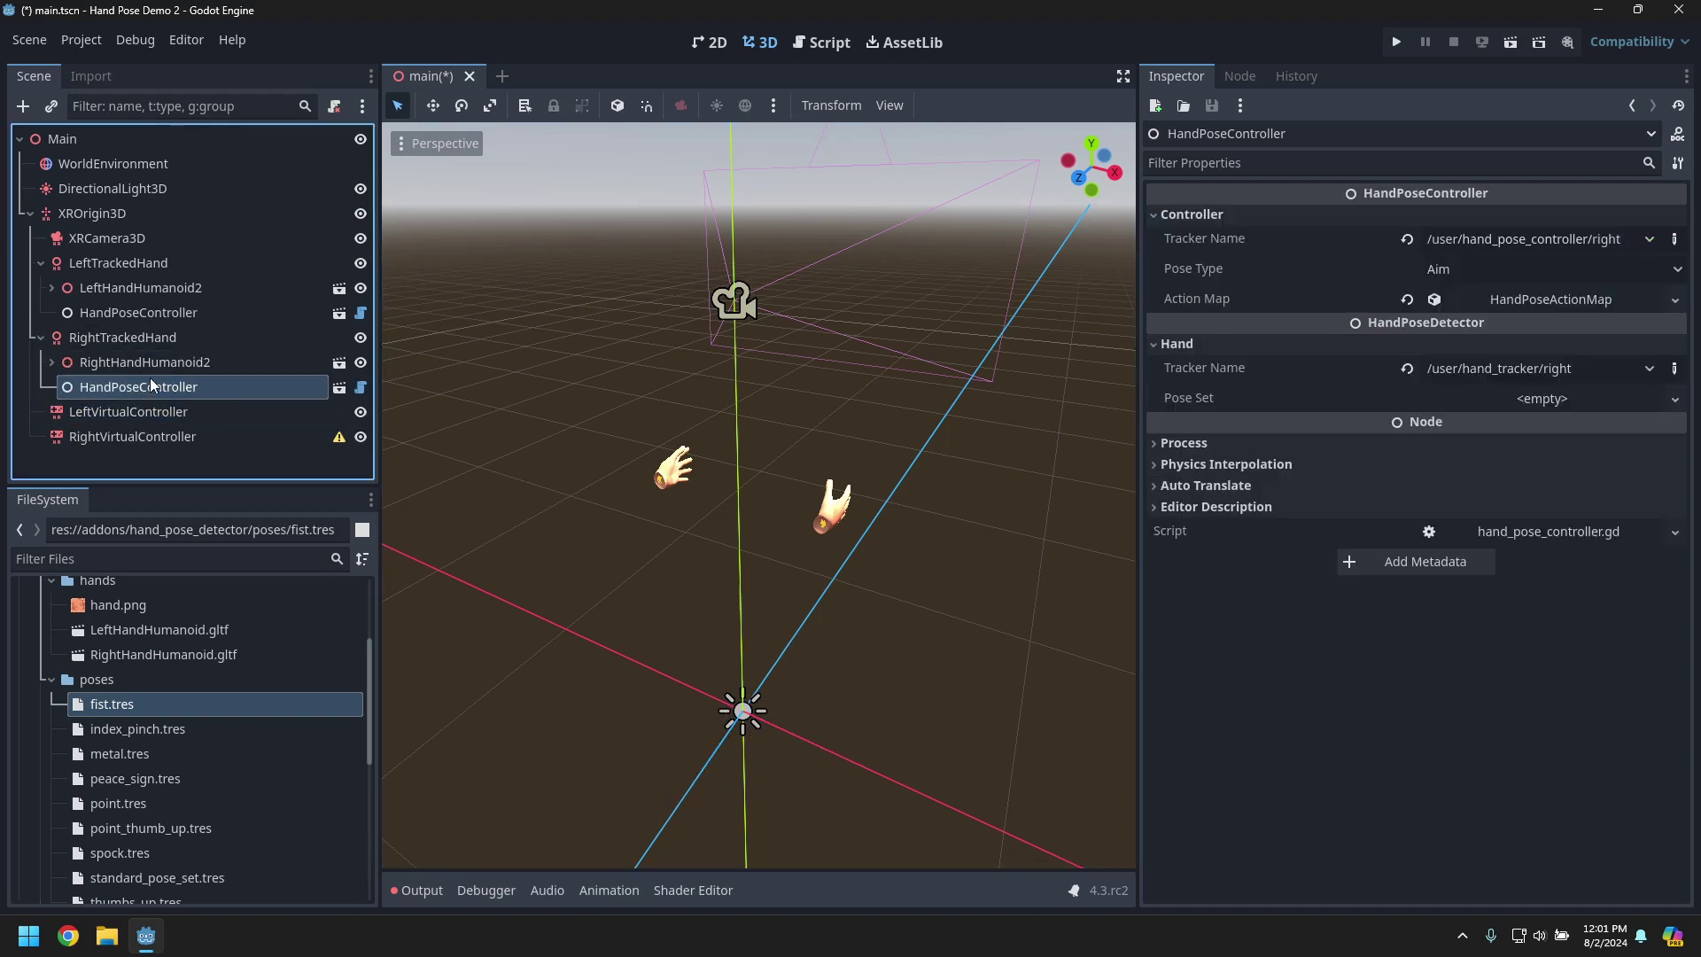
{"action": "left_click", "coordinate": [1674, 238]}
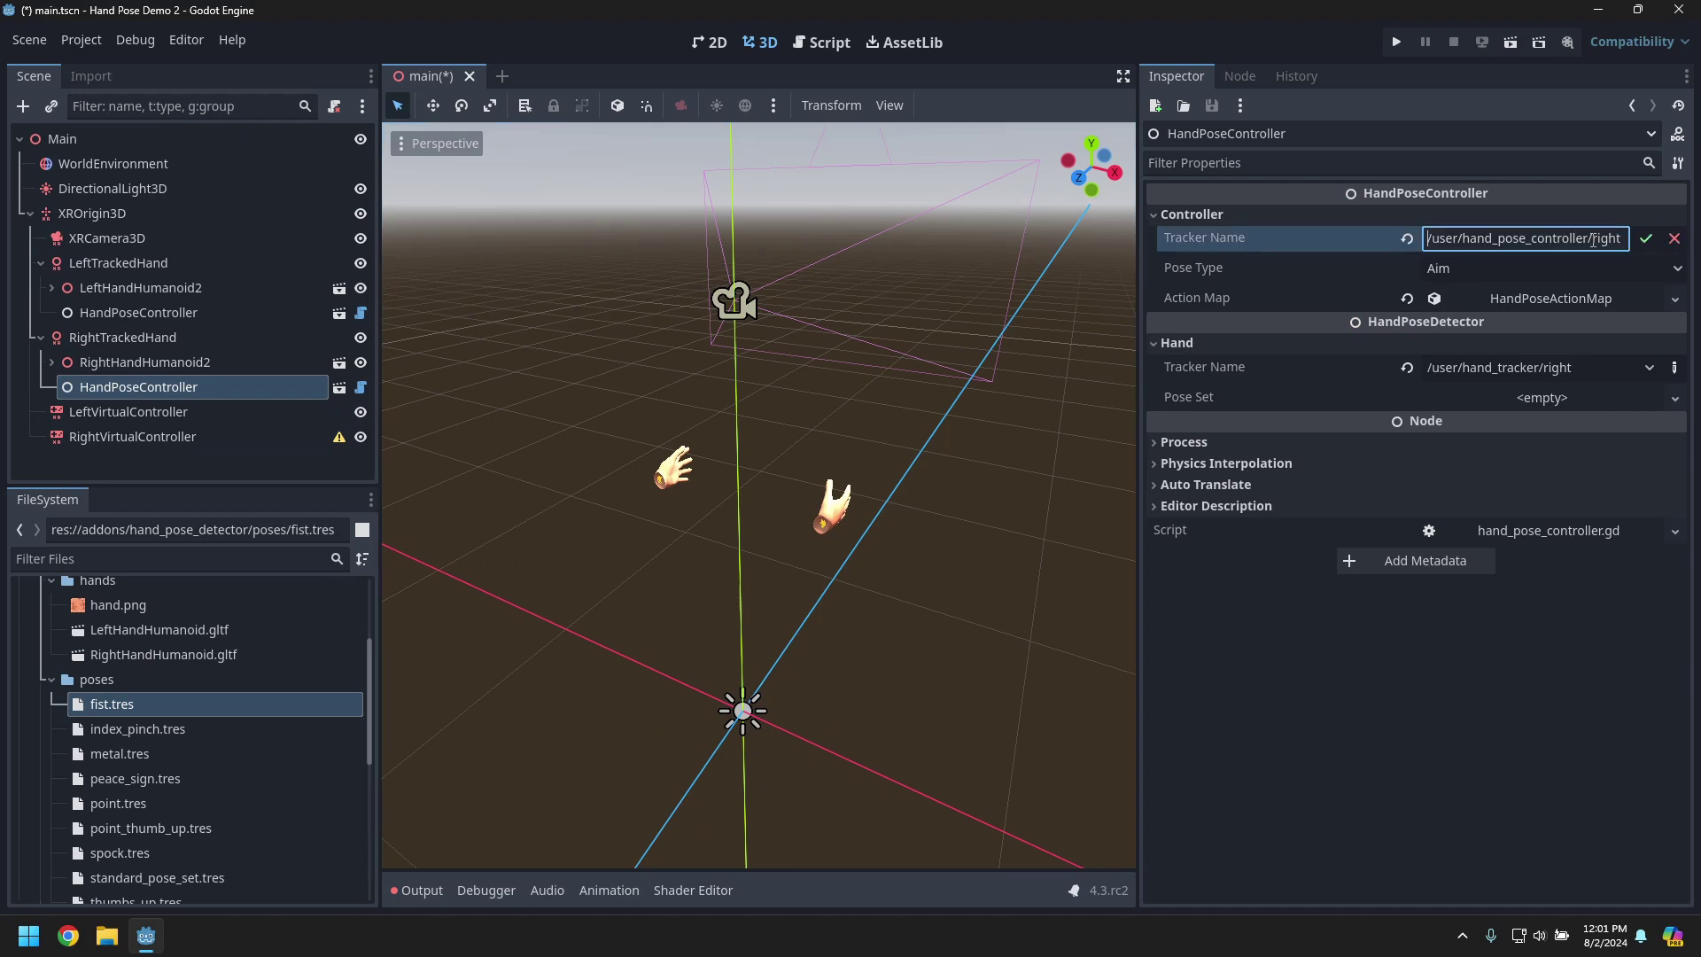
{"action": "left_click_drag", "start_coordinate": [1619, 237], "coordinate": [1322, 246]}
{"action": "key", "text": "ctrl+c"}
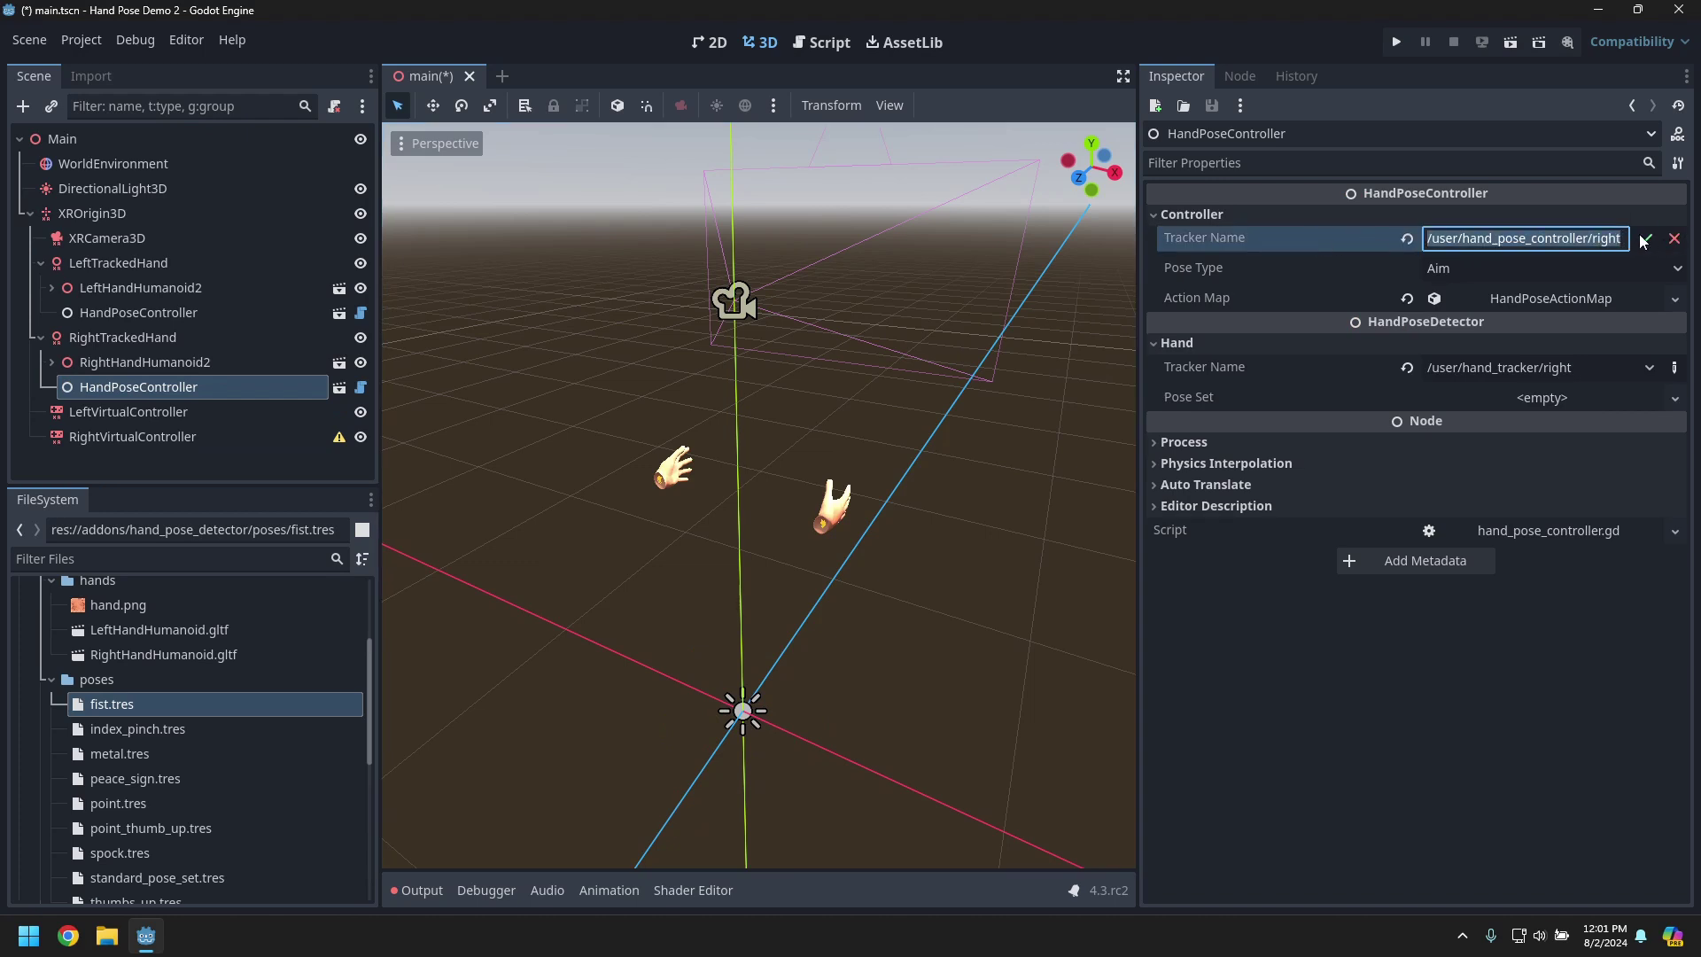
{"action": "left_click", "coordinate": [1645, 239]}
{"action": "left_click", "coordinate": [182, 436]}
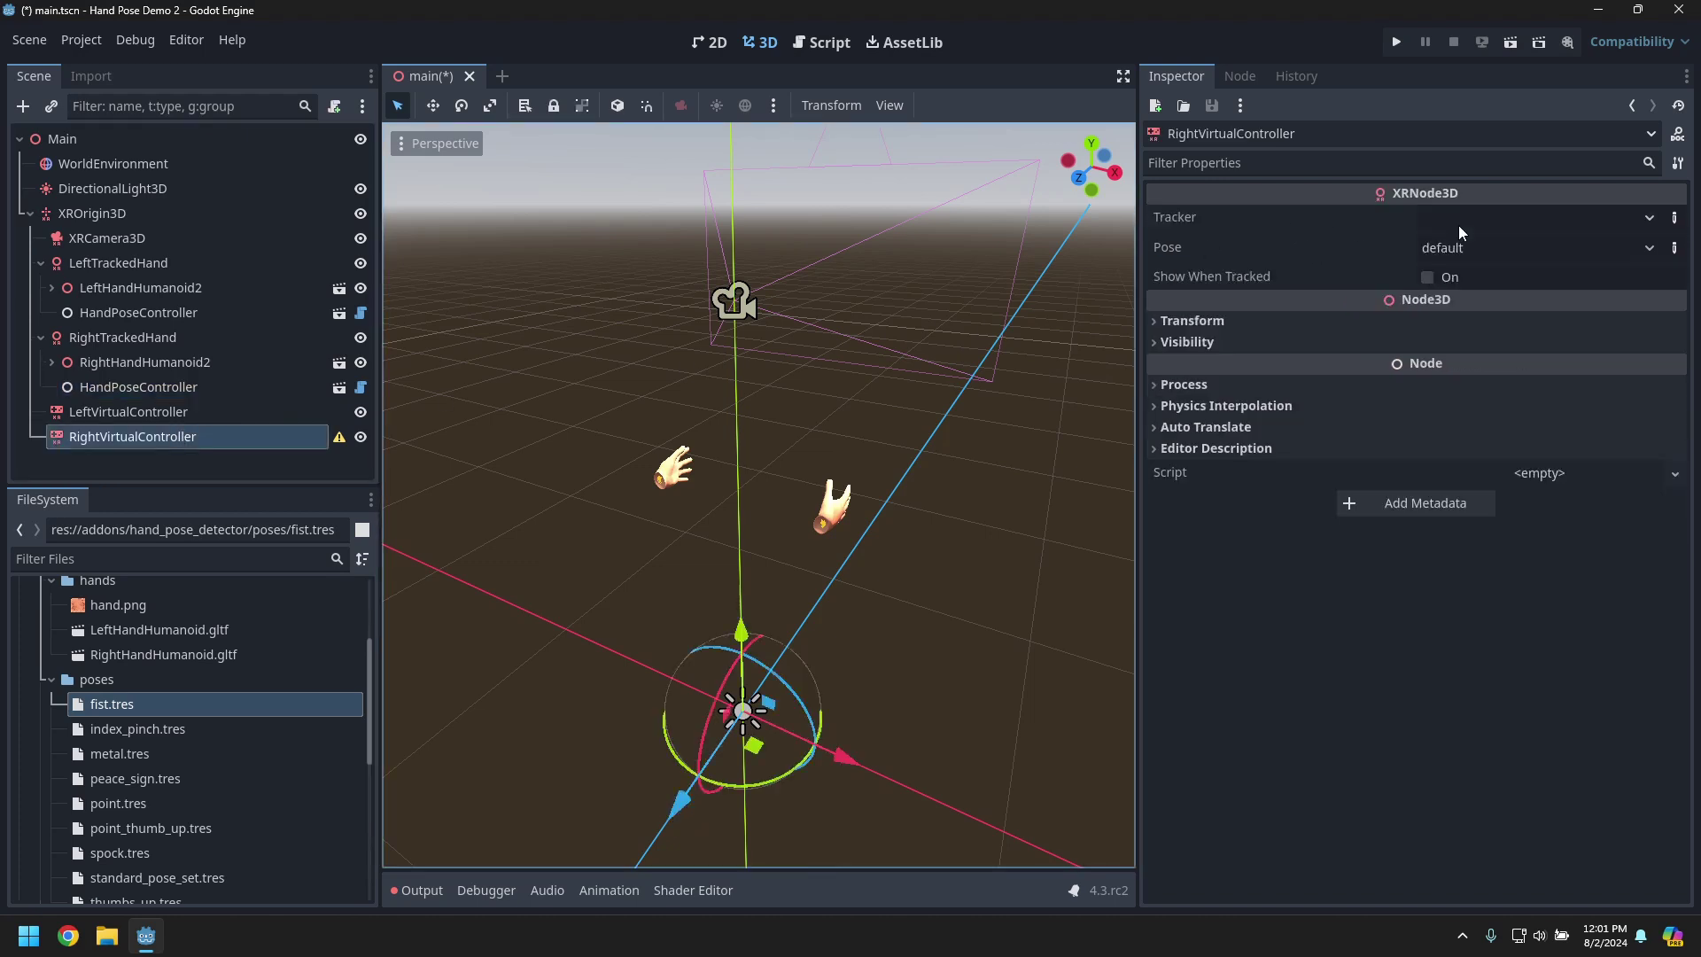
{"action": "left_click", "coordinate": [1674, 217]}
{"action": "key", "text": "ctrl+v"}
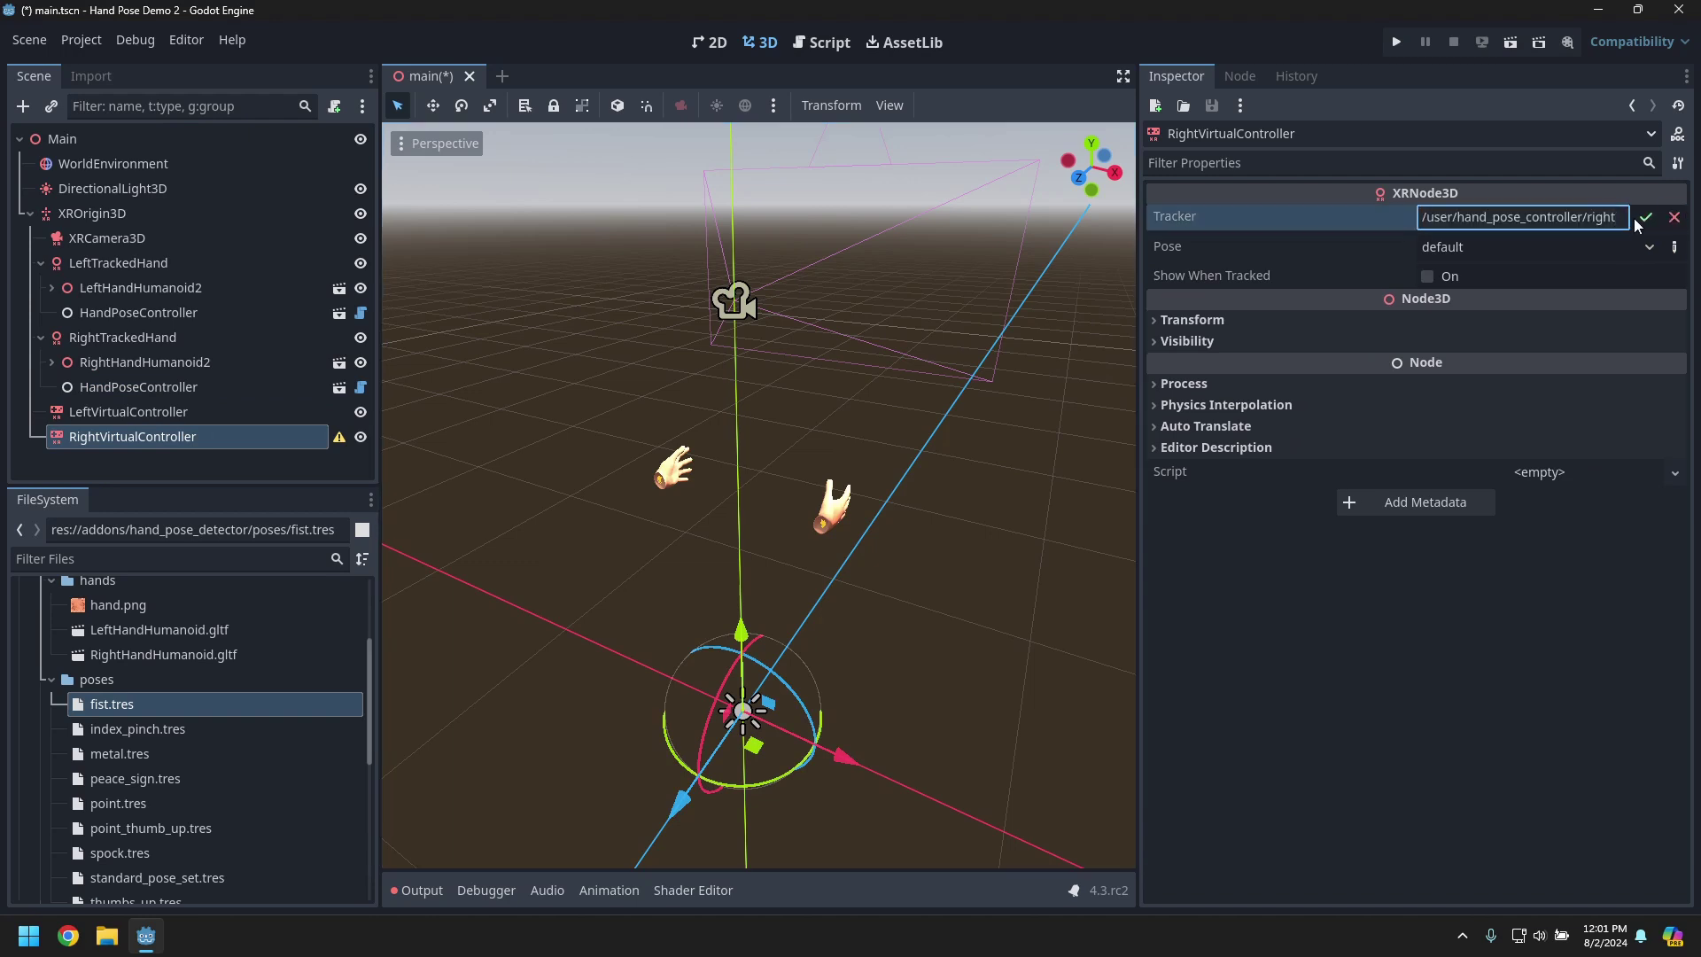
{"action": "left_click", "coordinate": [1643, 219]}
{"action": "key", "text": "ctrl+s"}
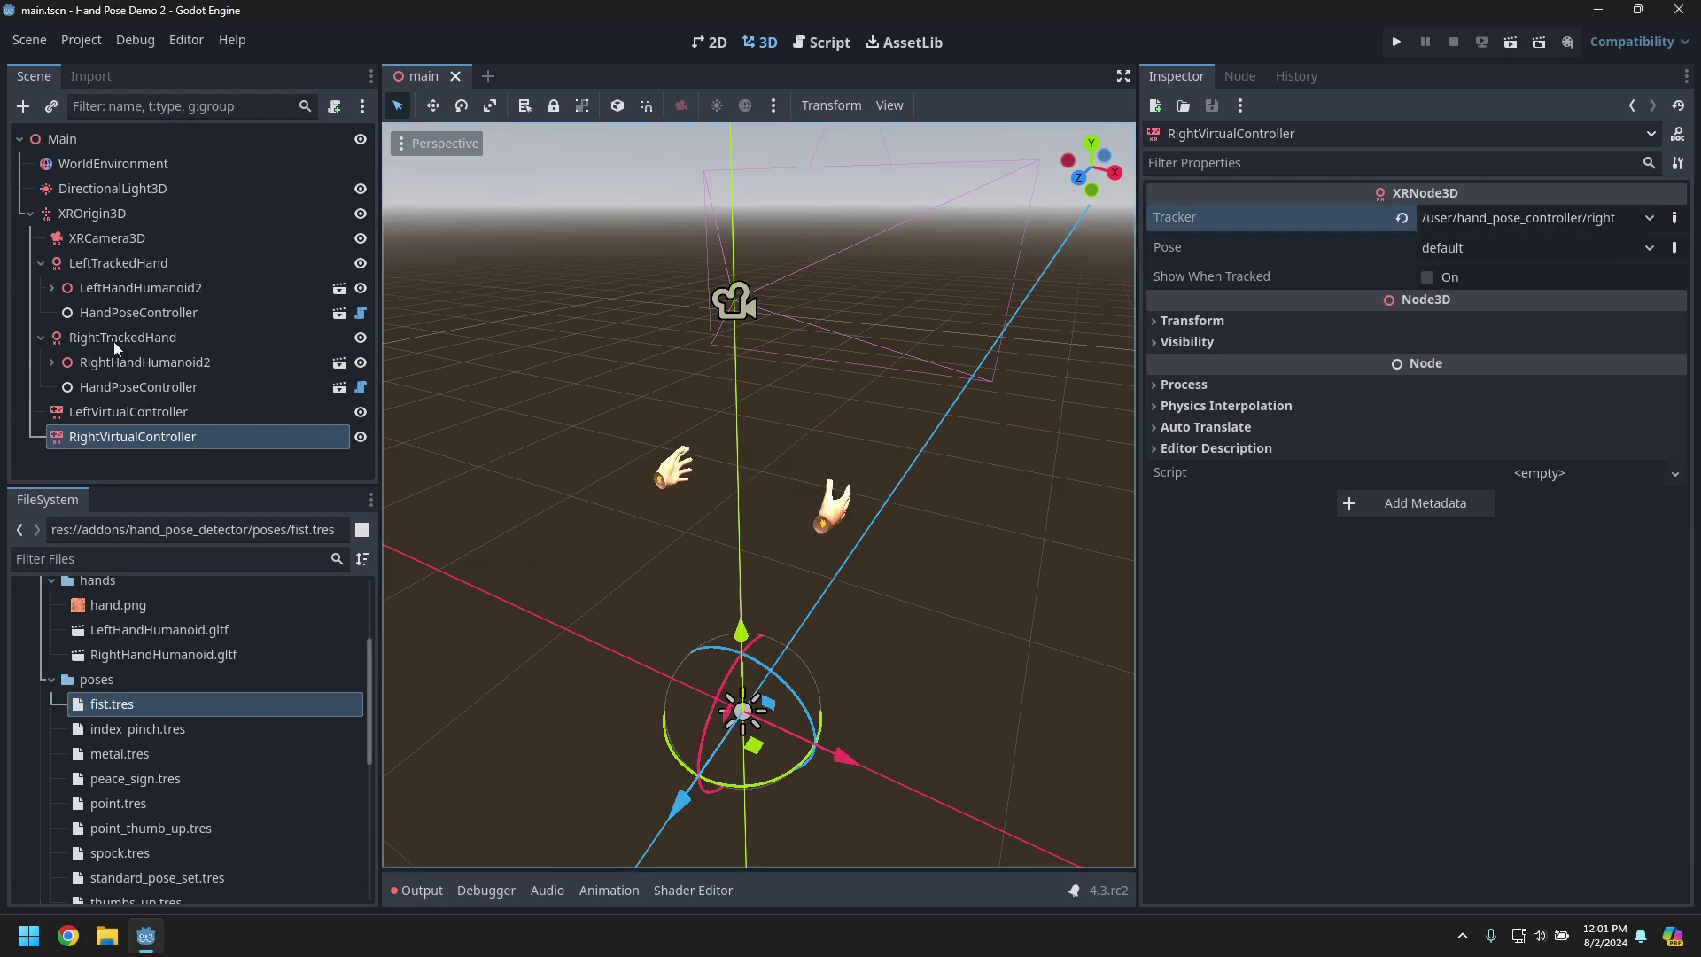
- Tick Show When Tracked on LeftTrackedHand and RightTrackedHand, save main.tscn, and collapse both nodes
{"action": "left_click", "coordinate": [133, 263]}
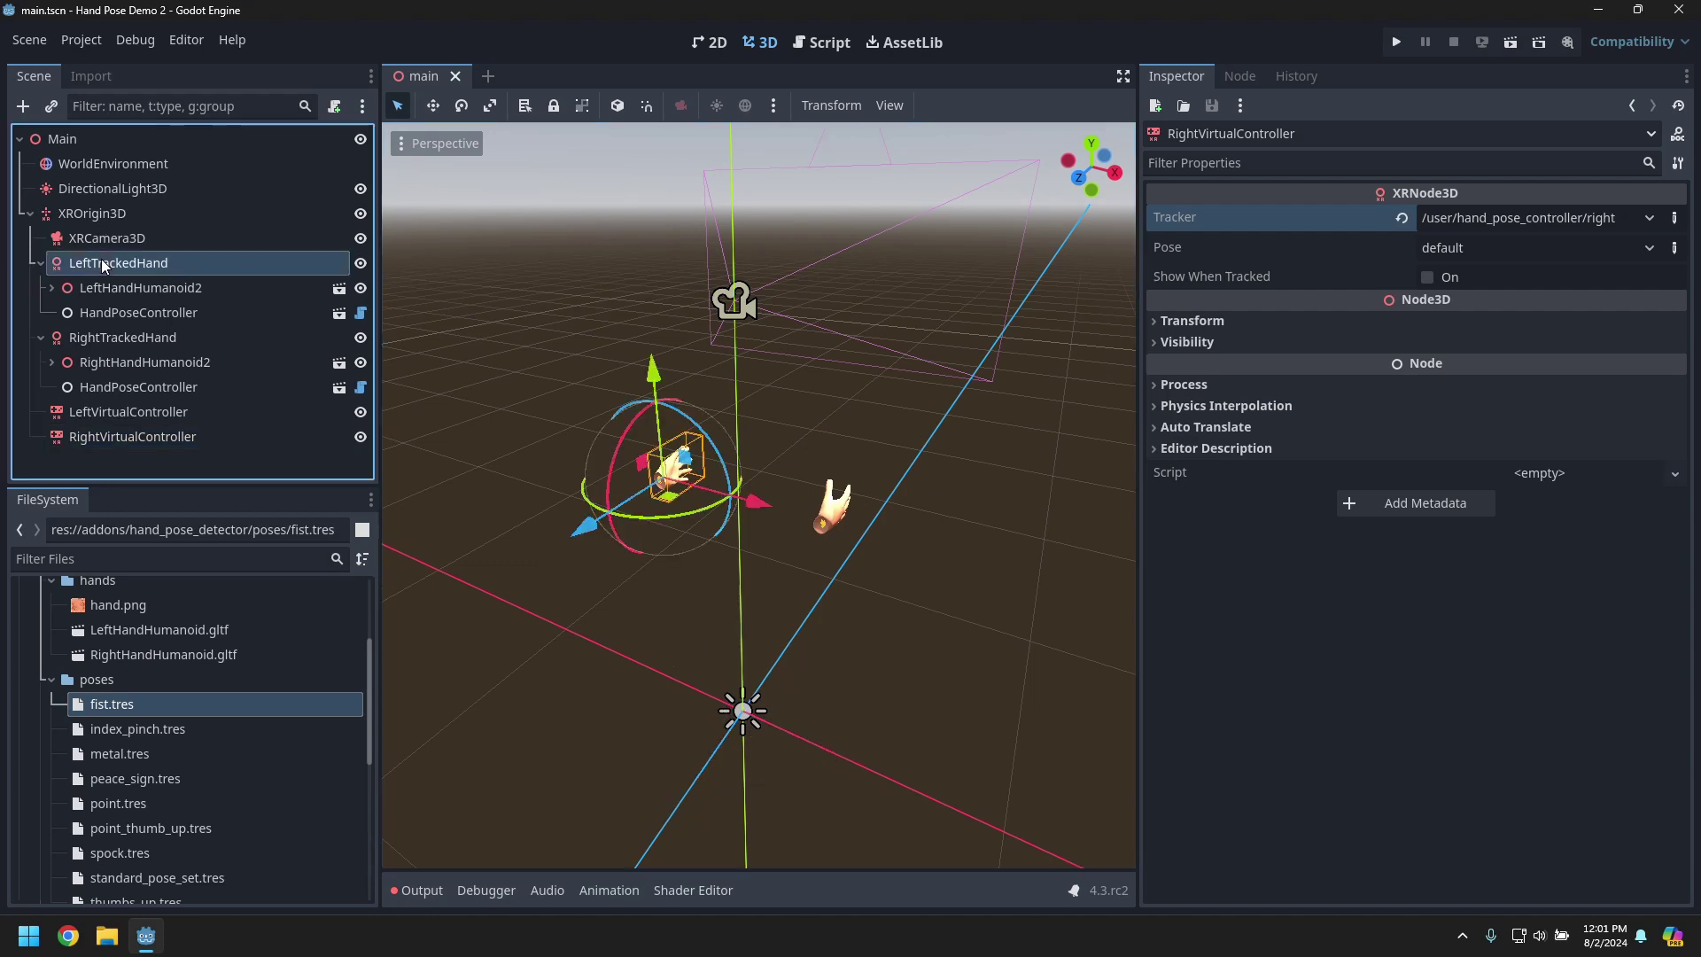
{"action": "left_click", "coordinate": [1427, 278]}
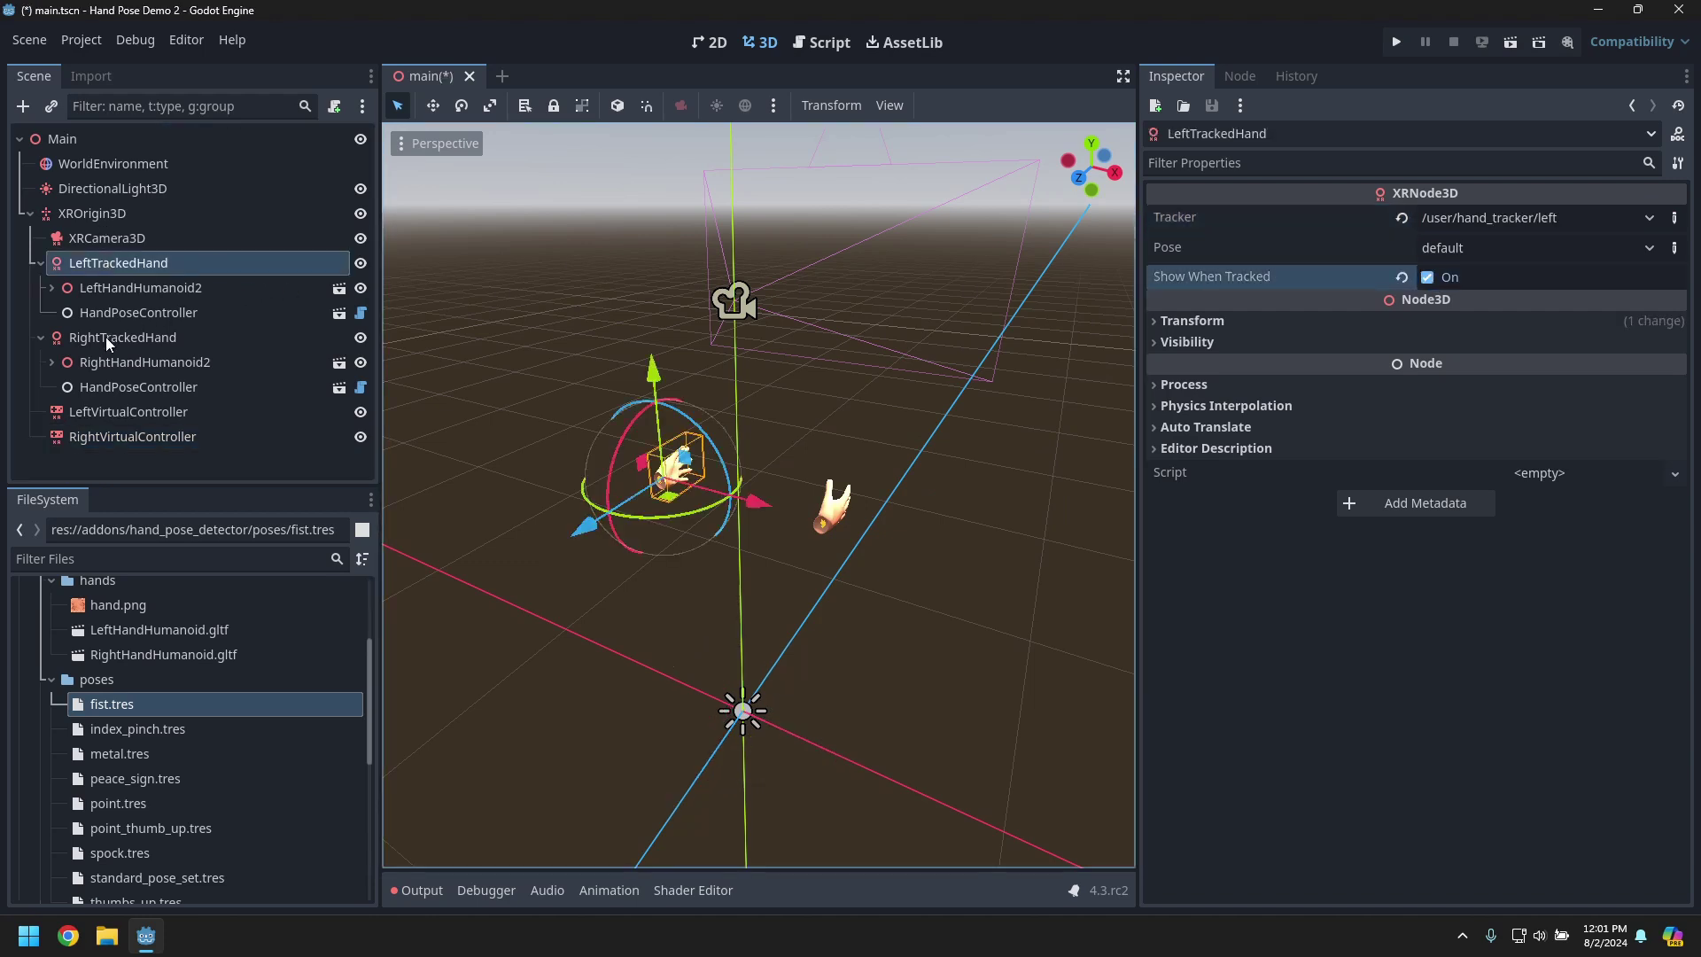
{"action": "left_click", "coordinate": [113, 340]}
{"action": "left_click", "coordinate": [1448, 278]}
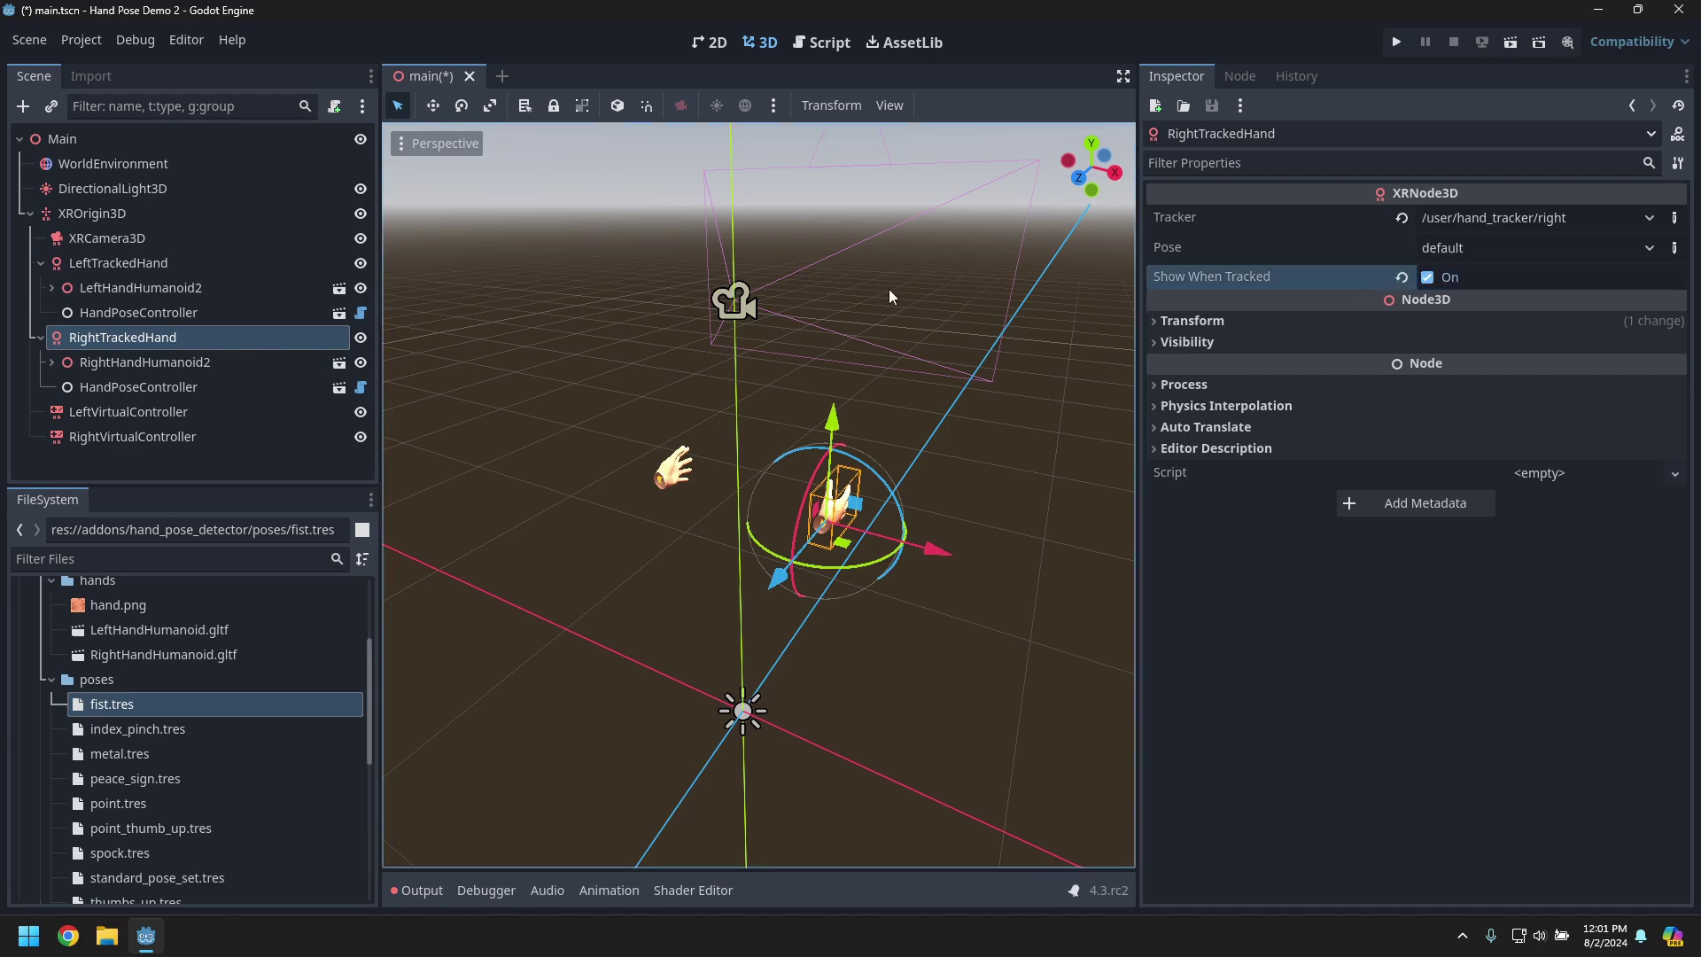
{"action": "key", "text": "ctrl+s"}
{"action": "left_click", "coordinate": [46, 263]}
{"action": "left_click", "coordinate": [40, 264]}
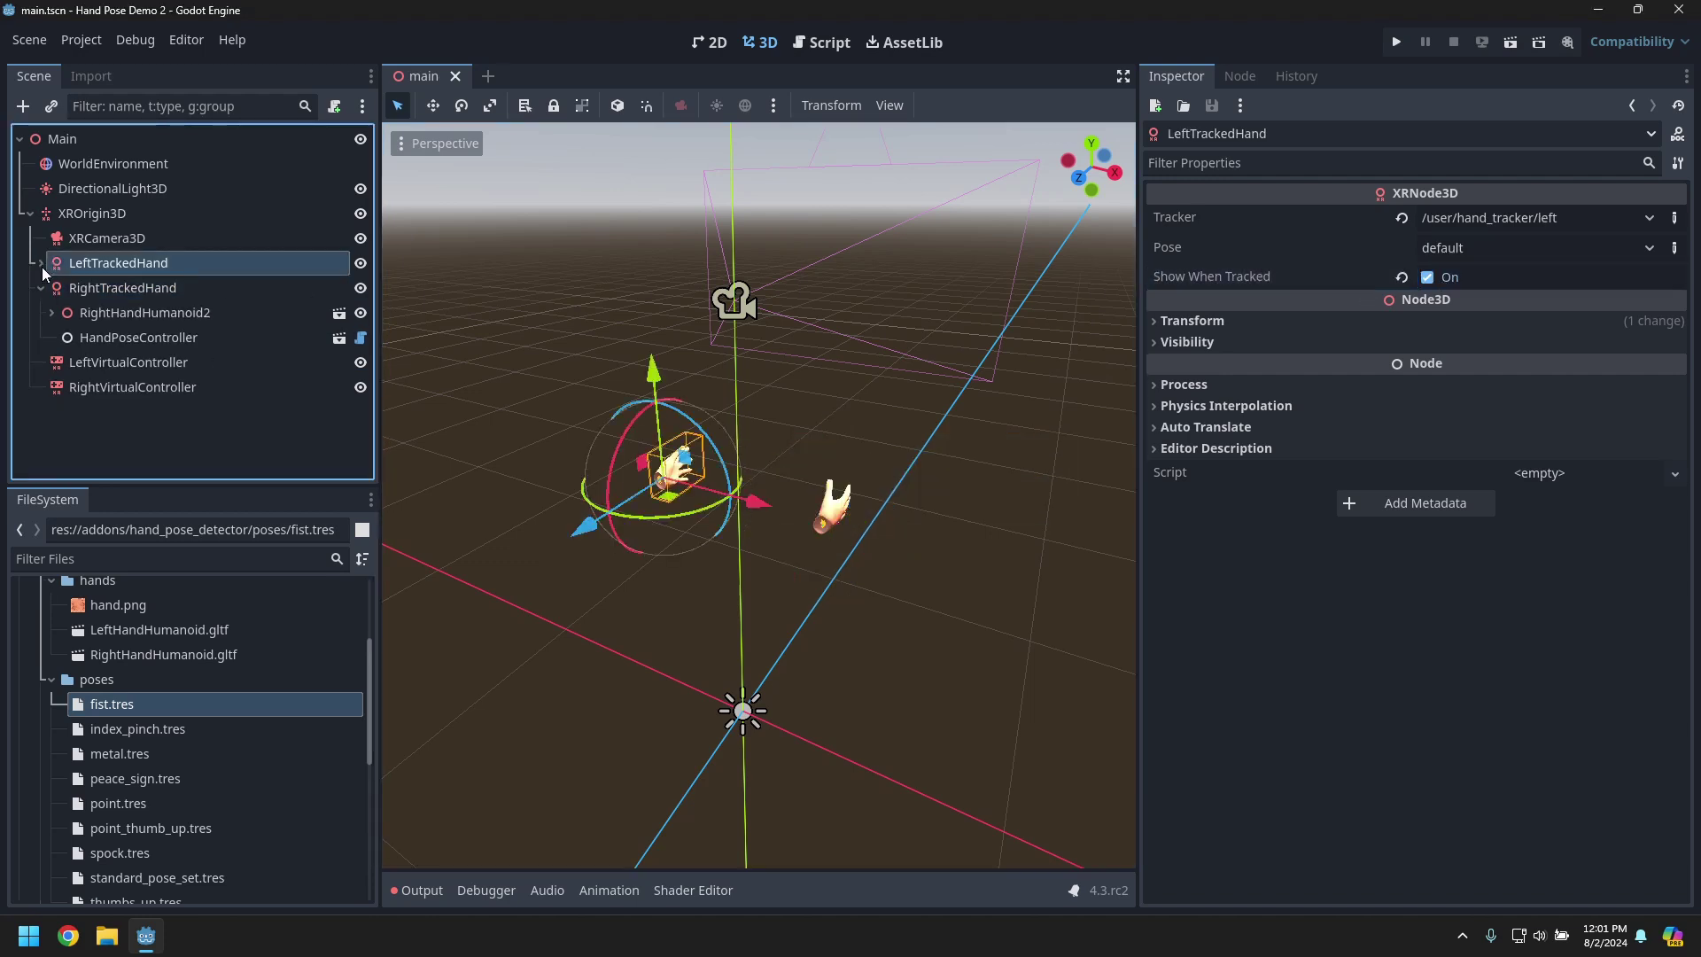
{"action": "left_click", "coordinate": [40, 286]}
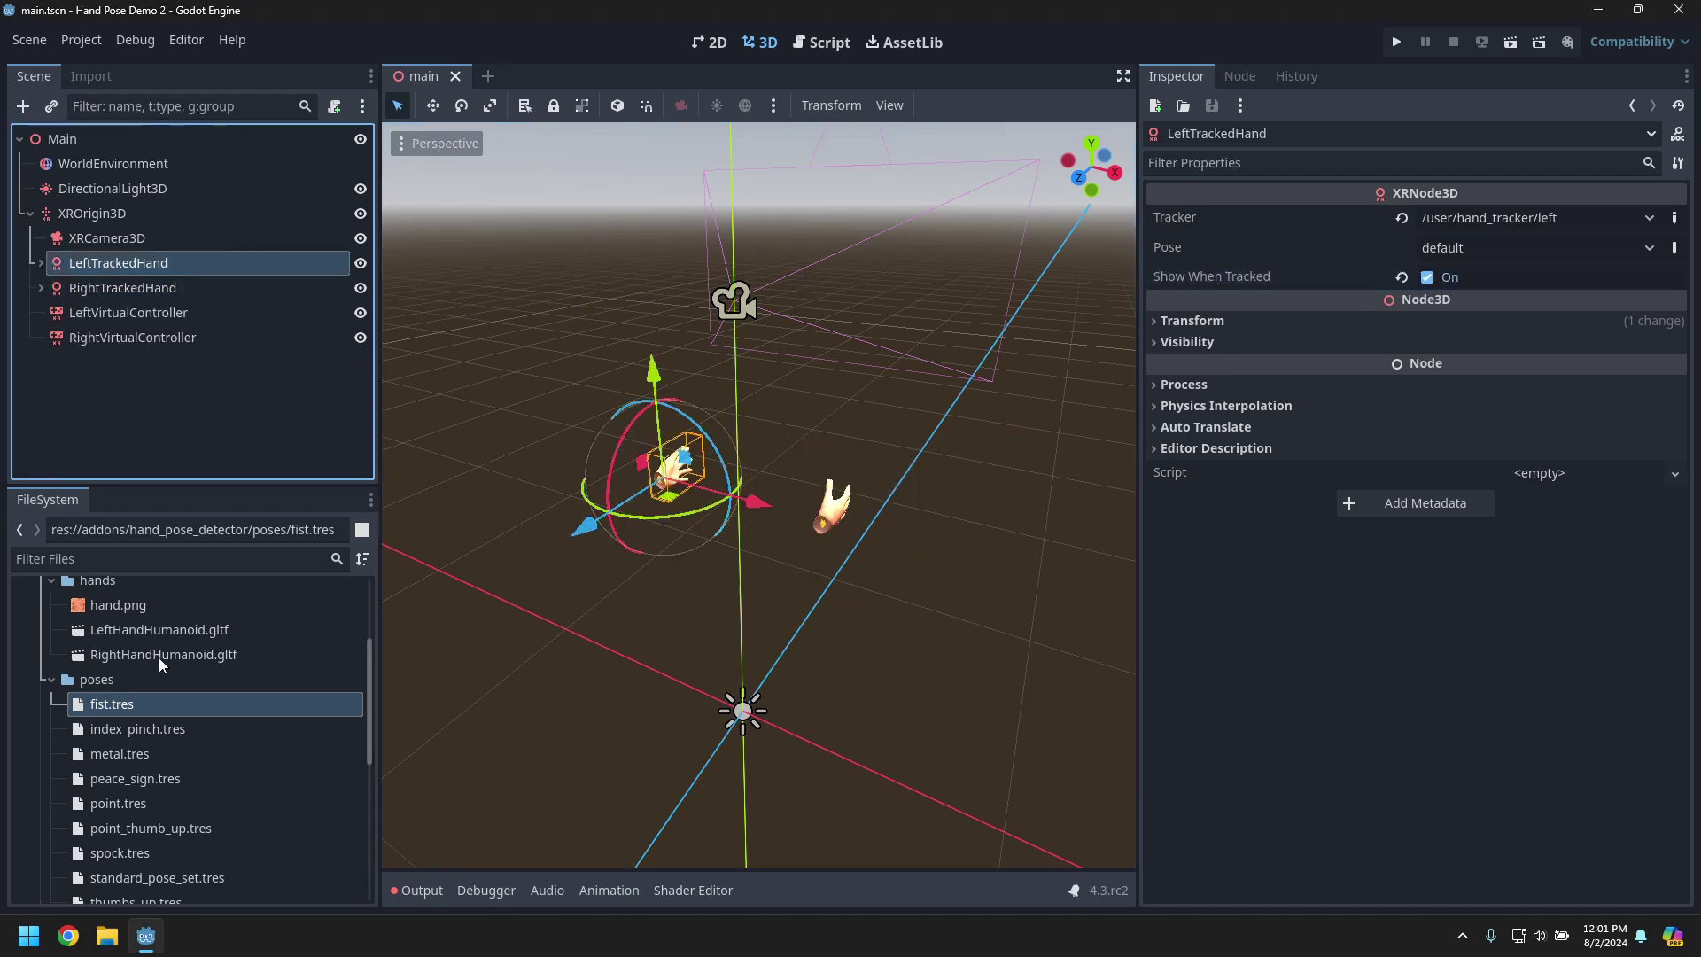
{"action": "scroll", "coordinate": [172, 664], "scroll_direction": "up", "scroll_amount": 3}
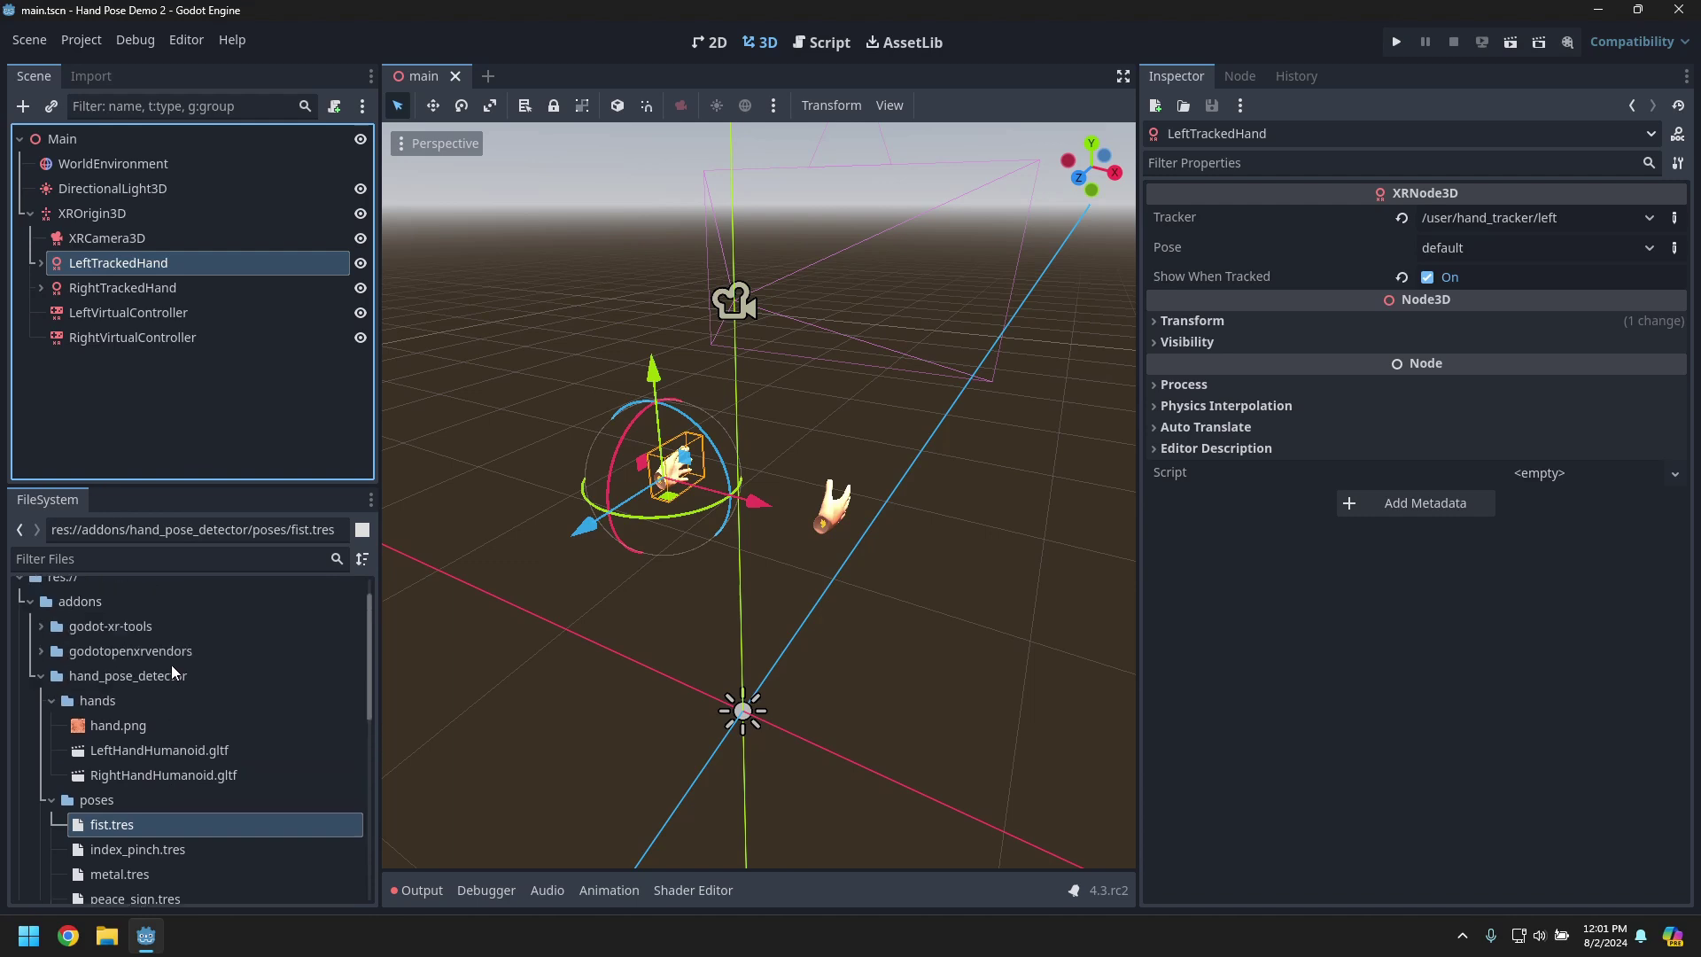
- Add function_pickup.tscn from godot-xr-tools/functions under both virtual controllers
{"action": "left_click", "coordinate": [41, 626]}
{"action": "scroll", "coordinate": [89, 700], "scroll_direction": "down", "scroll_amount": 2}
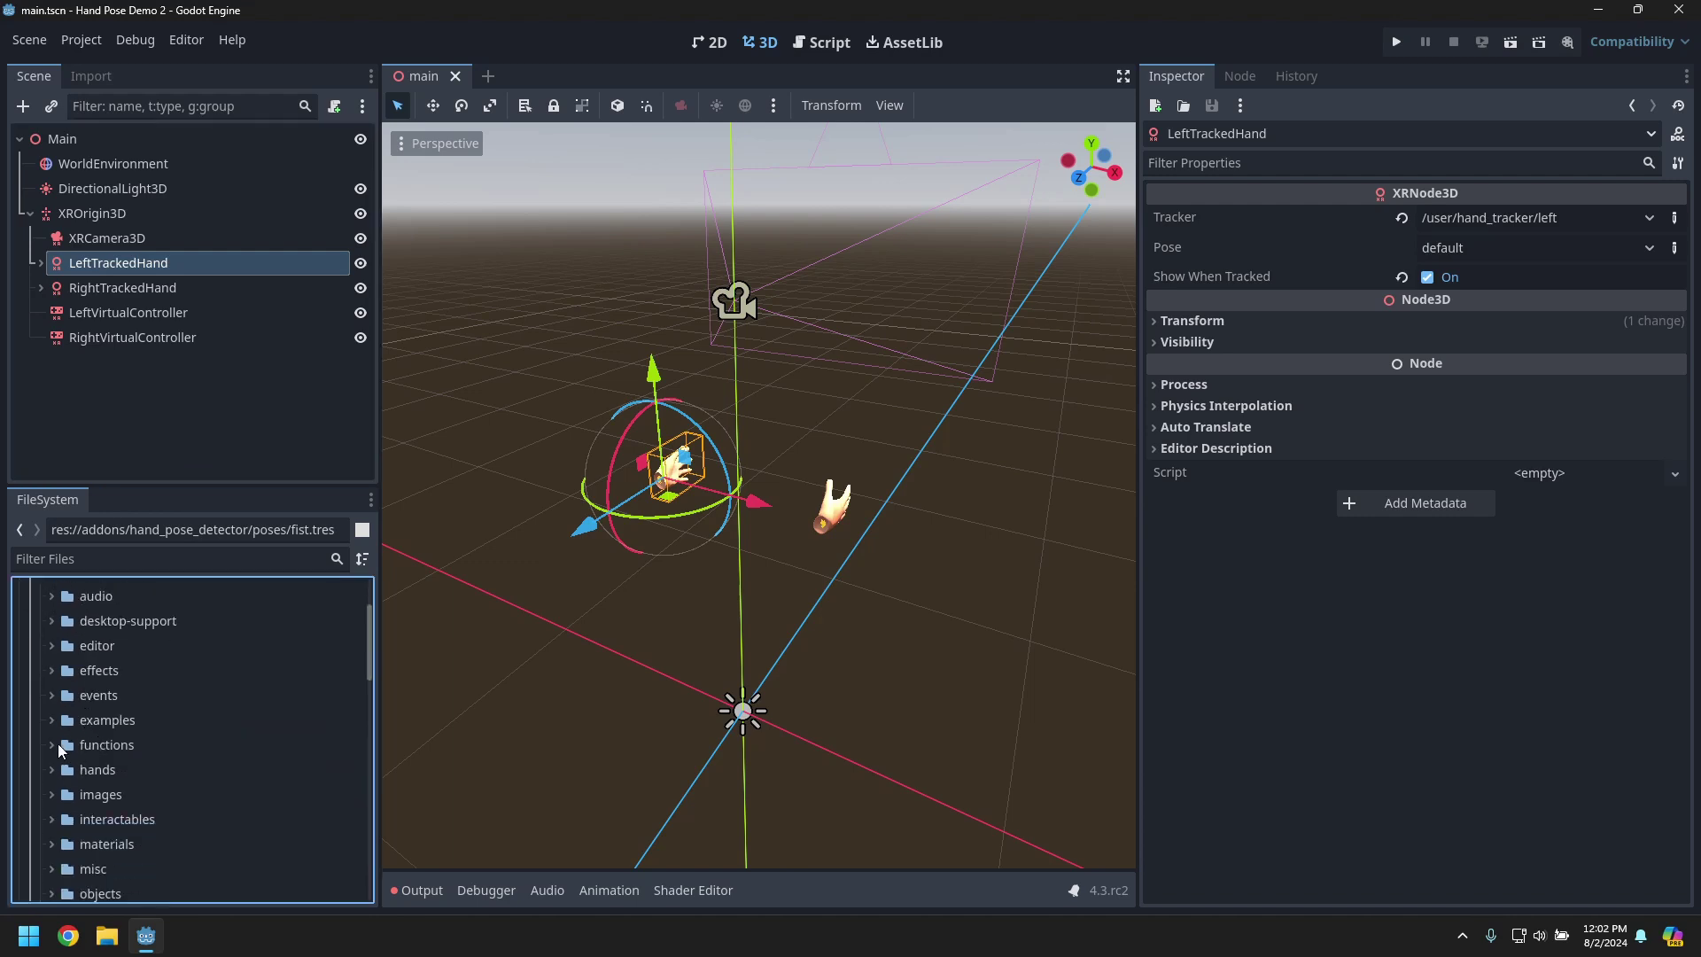
{"action": "left_click", "coordinate": [51, 745]}
{"action": "left_click_drag", "start_coordinate": [172, 790], "coordinate": [167, 321]}
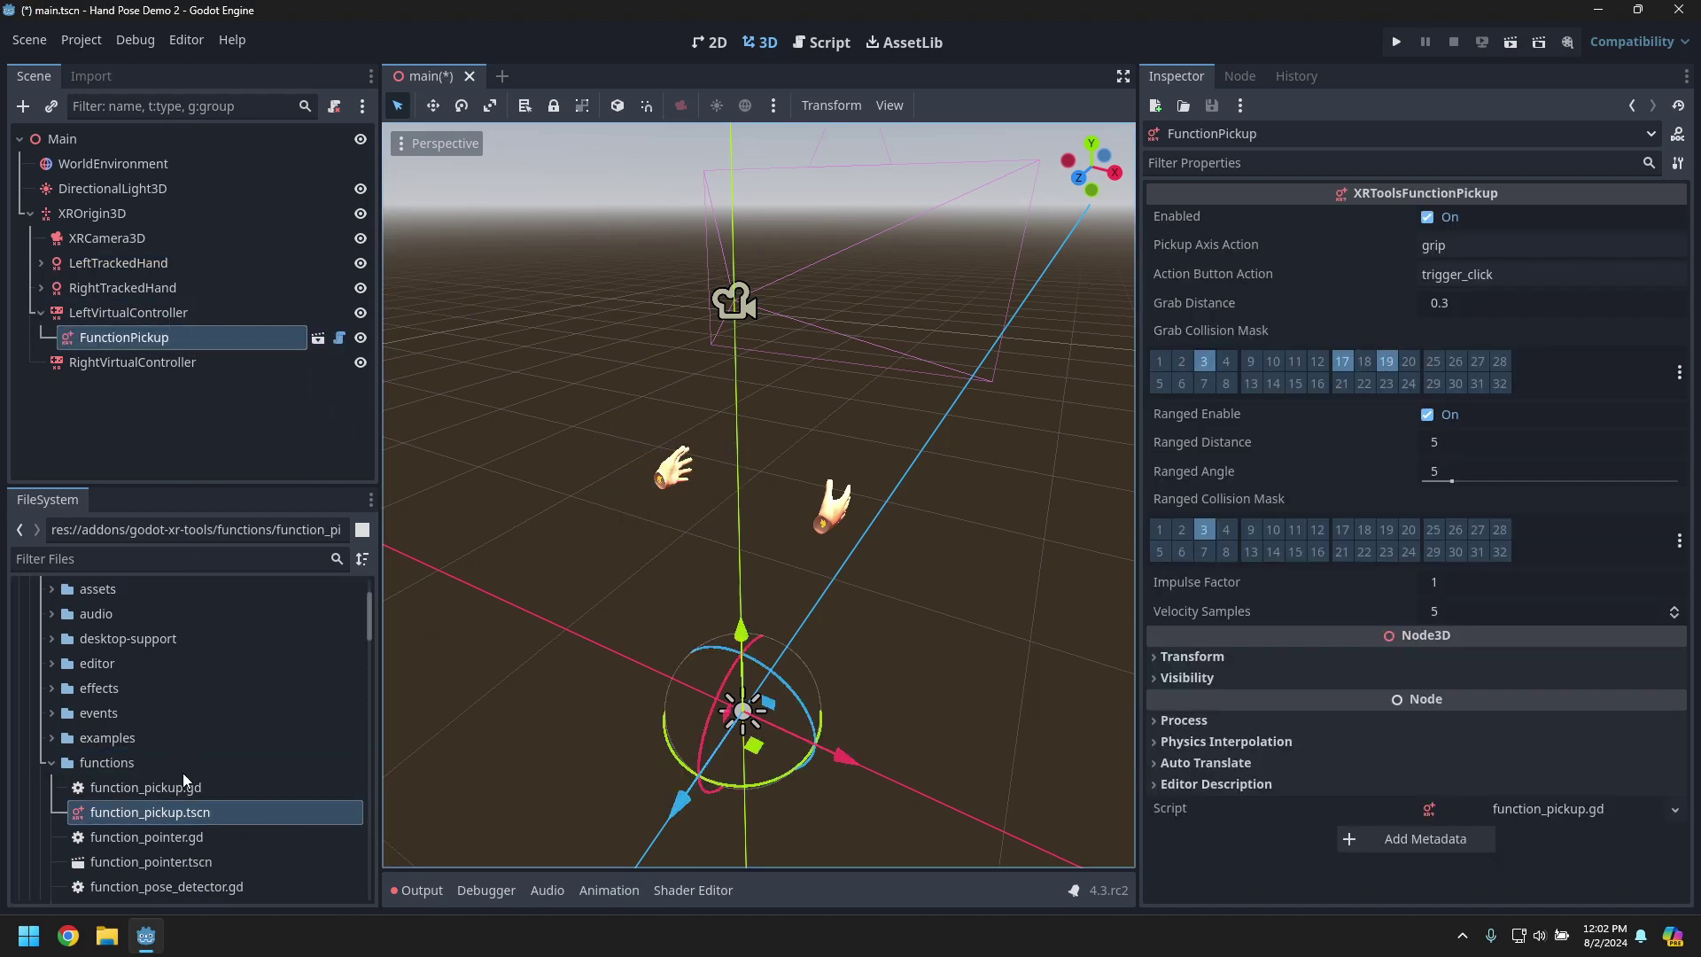
{"action": "left_click_drag", "start_coordinate": [158, 804], "coordinate": [155, 371]}
- Turn off Ranged Enable and set Grab Distance 0.1 on both pickups, then save
{"action": "left_click", "coordinate": [156, 338]}
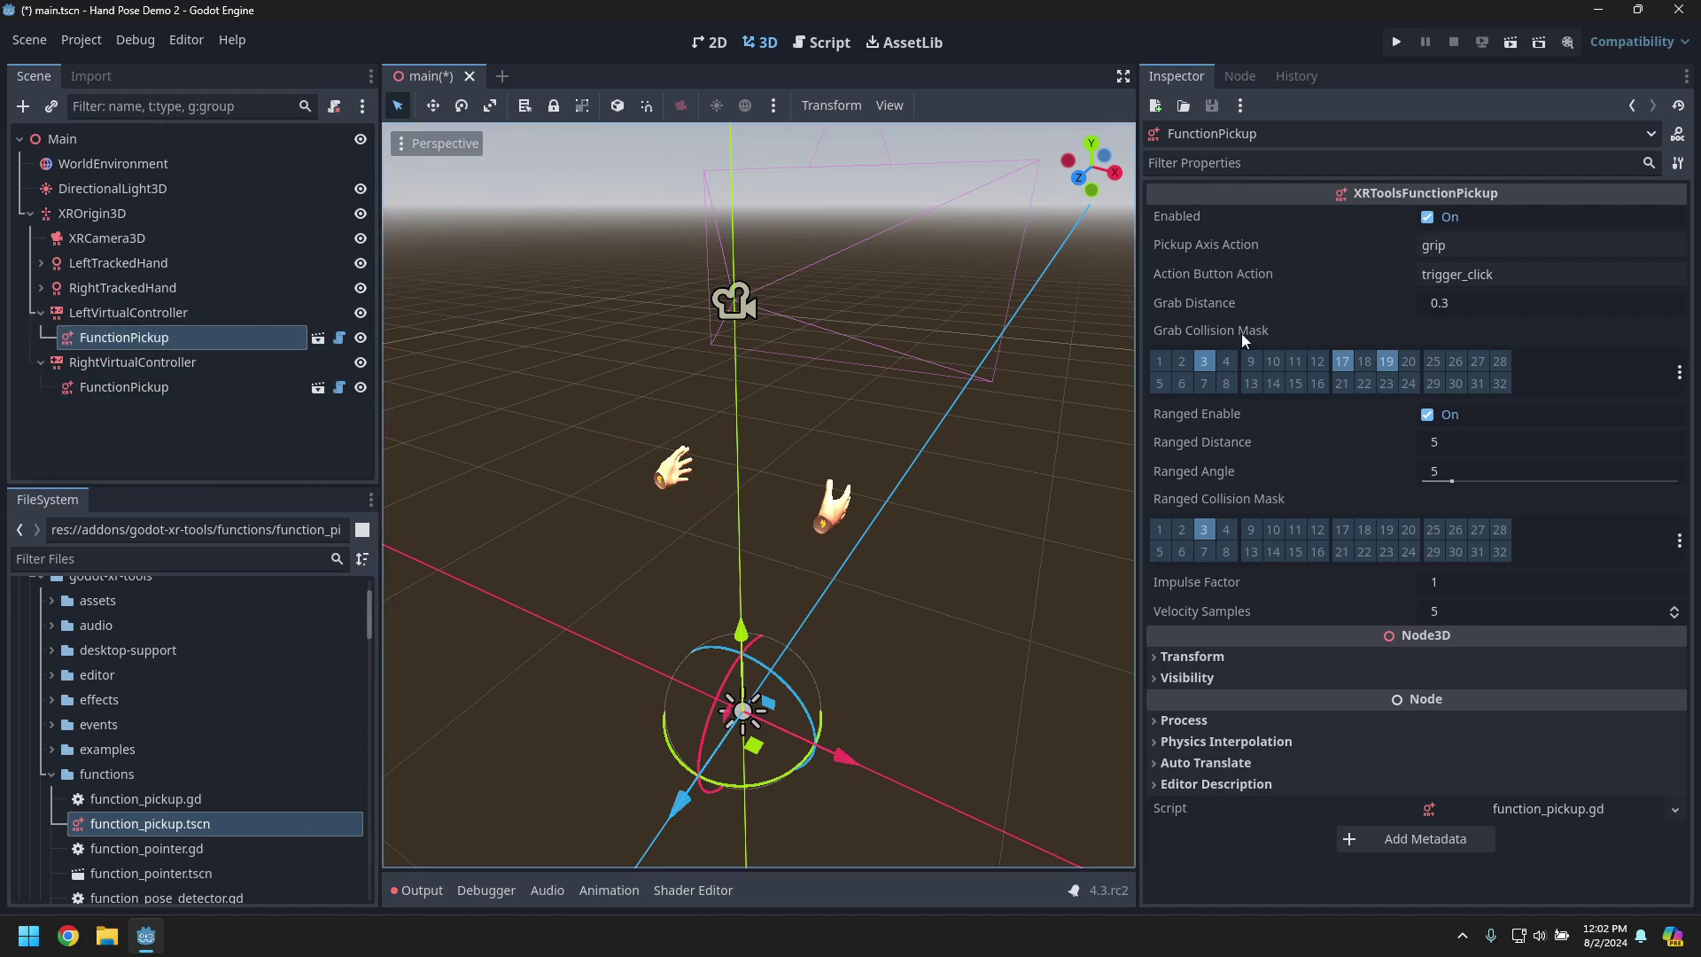
{"action": "left_click", "coordinate": [1442, 423]}
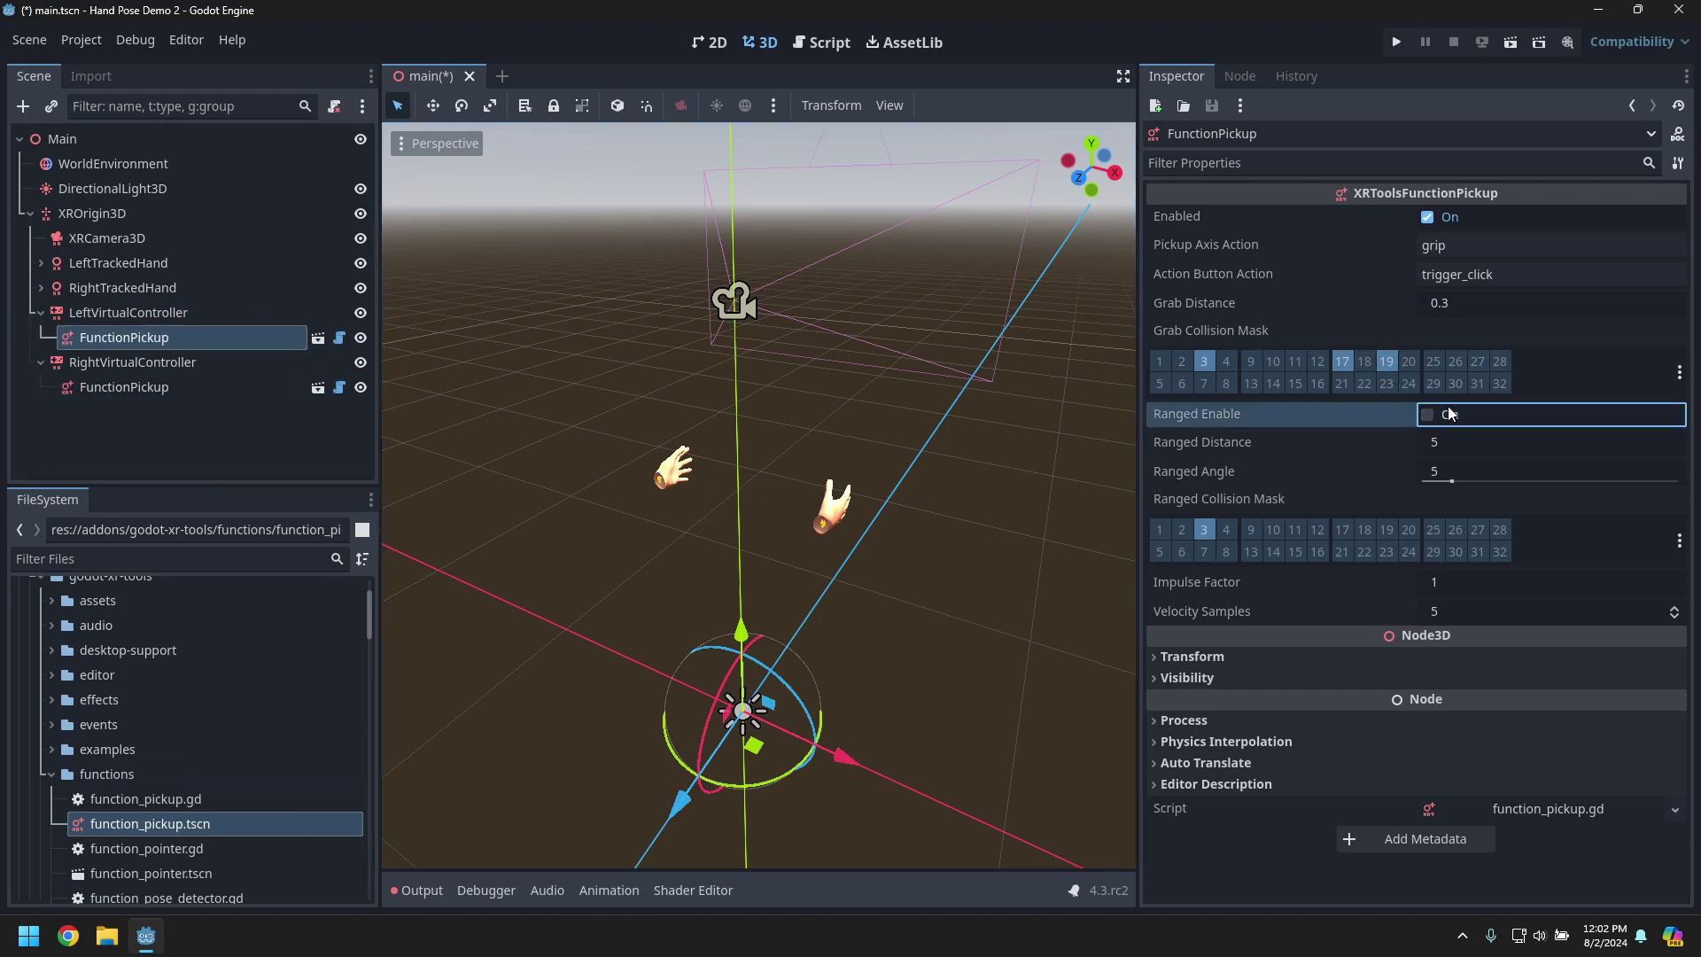
{"action": "left_click", "coordinate": [1474, 306]}
{"action": "type", "text": "0.1"}
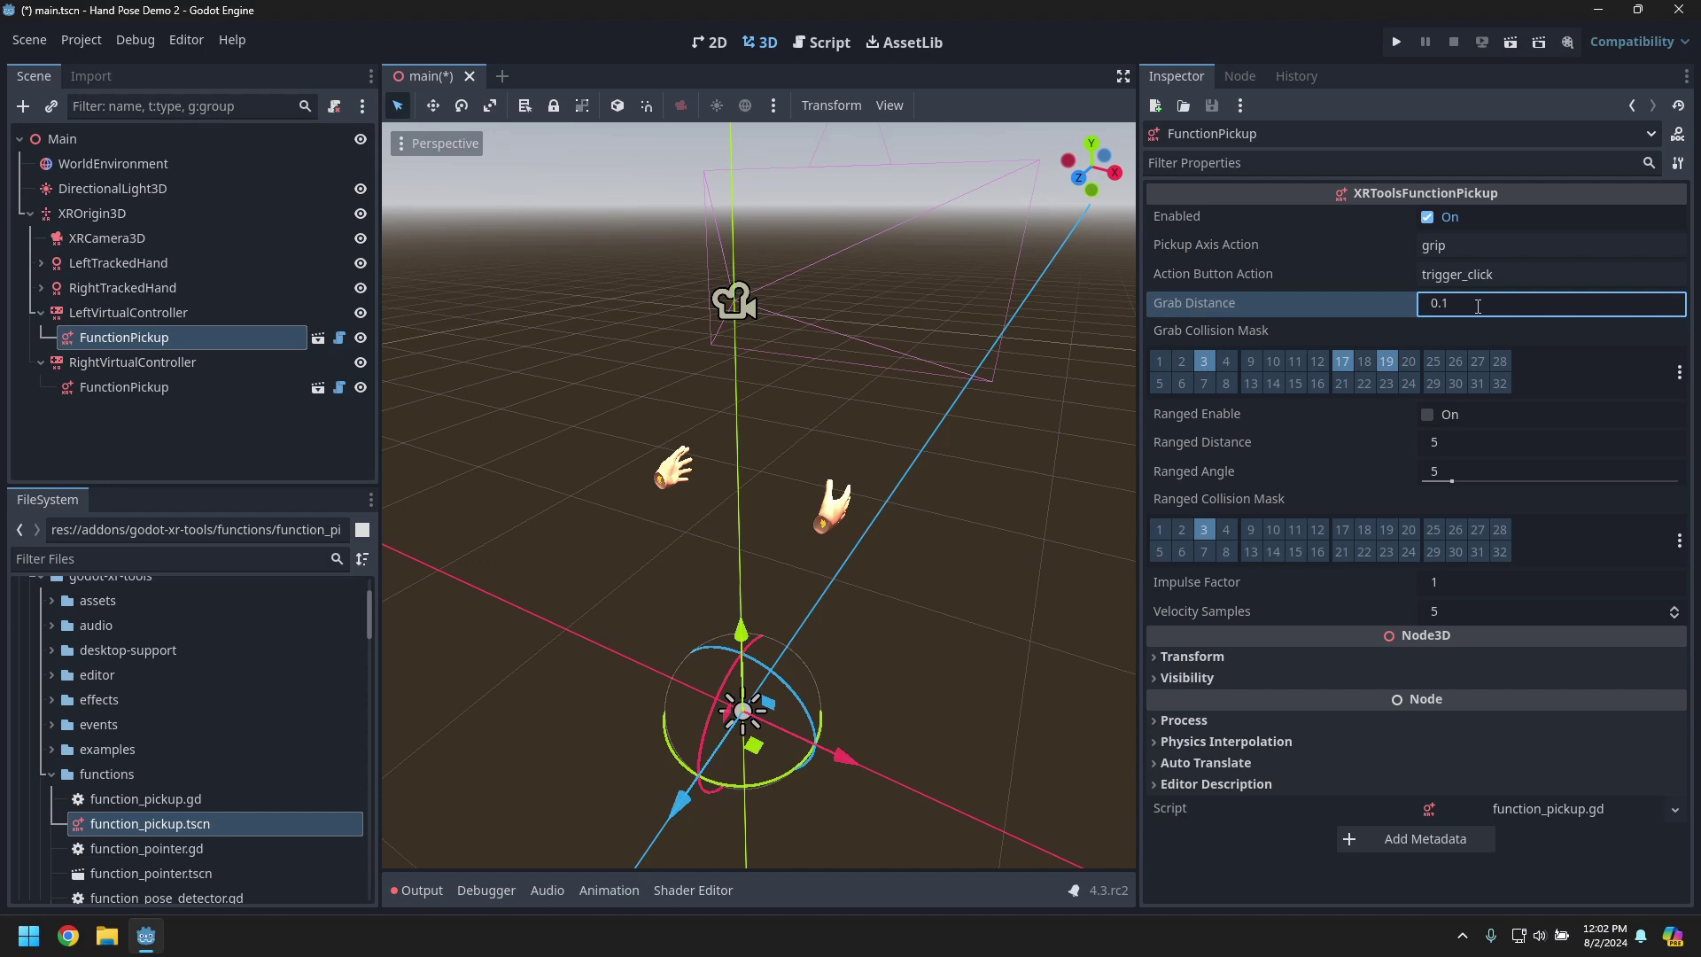
{"action": "left_click", "coordinate": [105, 387]}
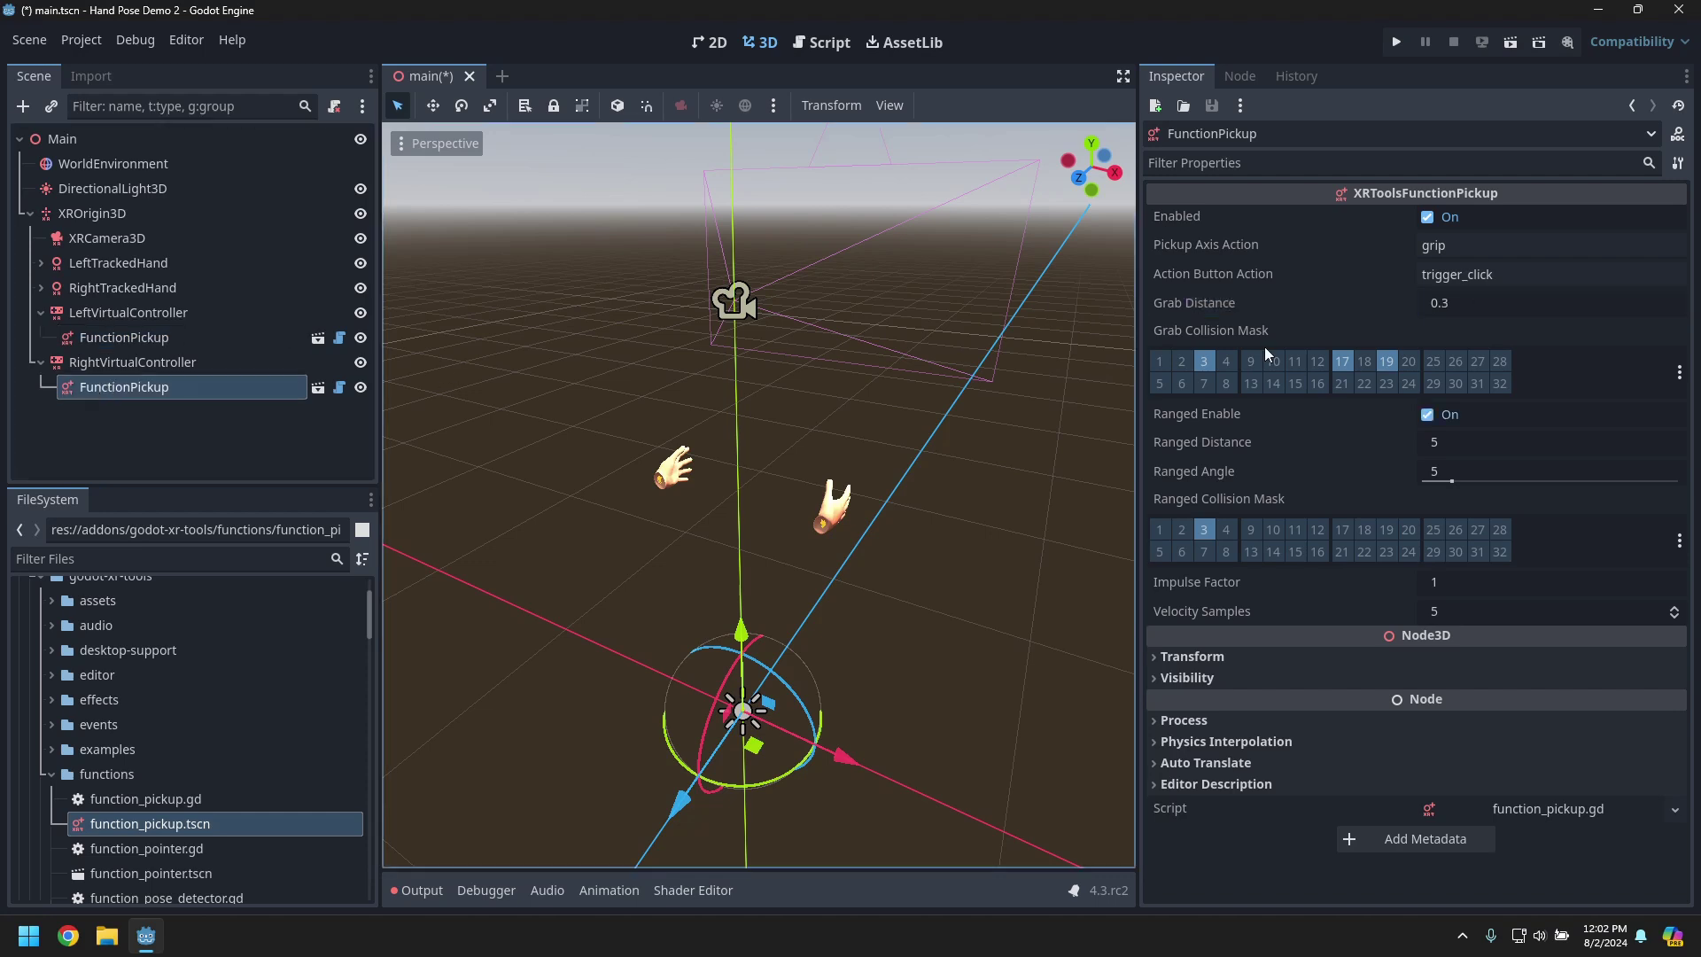
{"action": "left_click", "coordinate": [1471, 303]}
{"action": "type", "text": "0.1"}
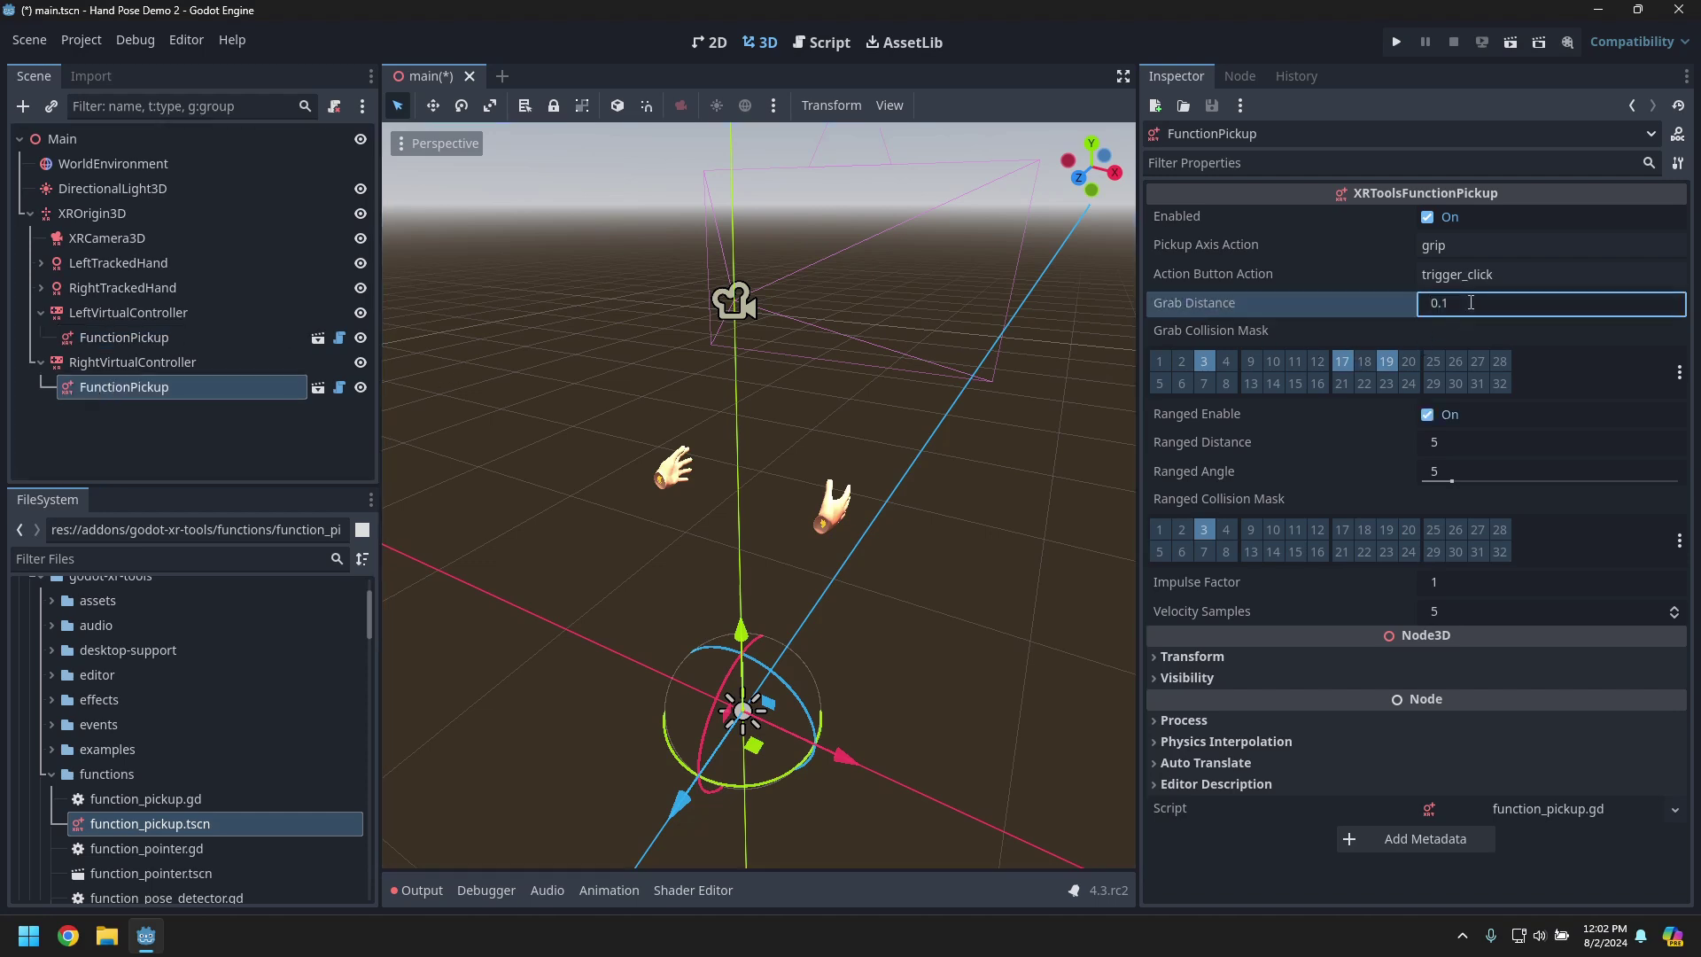
{"action": "left_click", "coordinate": [1444, 411]}
{"action": "key", "text": "ctrl+s"}
- Collapse both virtual controllers and expand the xr folder in the FileSystem dock
{"action": "left_click", "coordinate": [41, 311]}
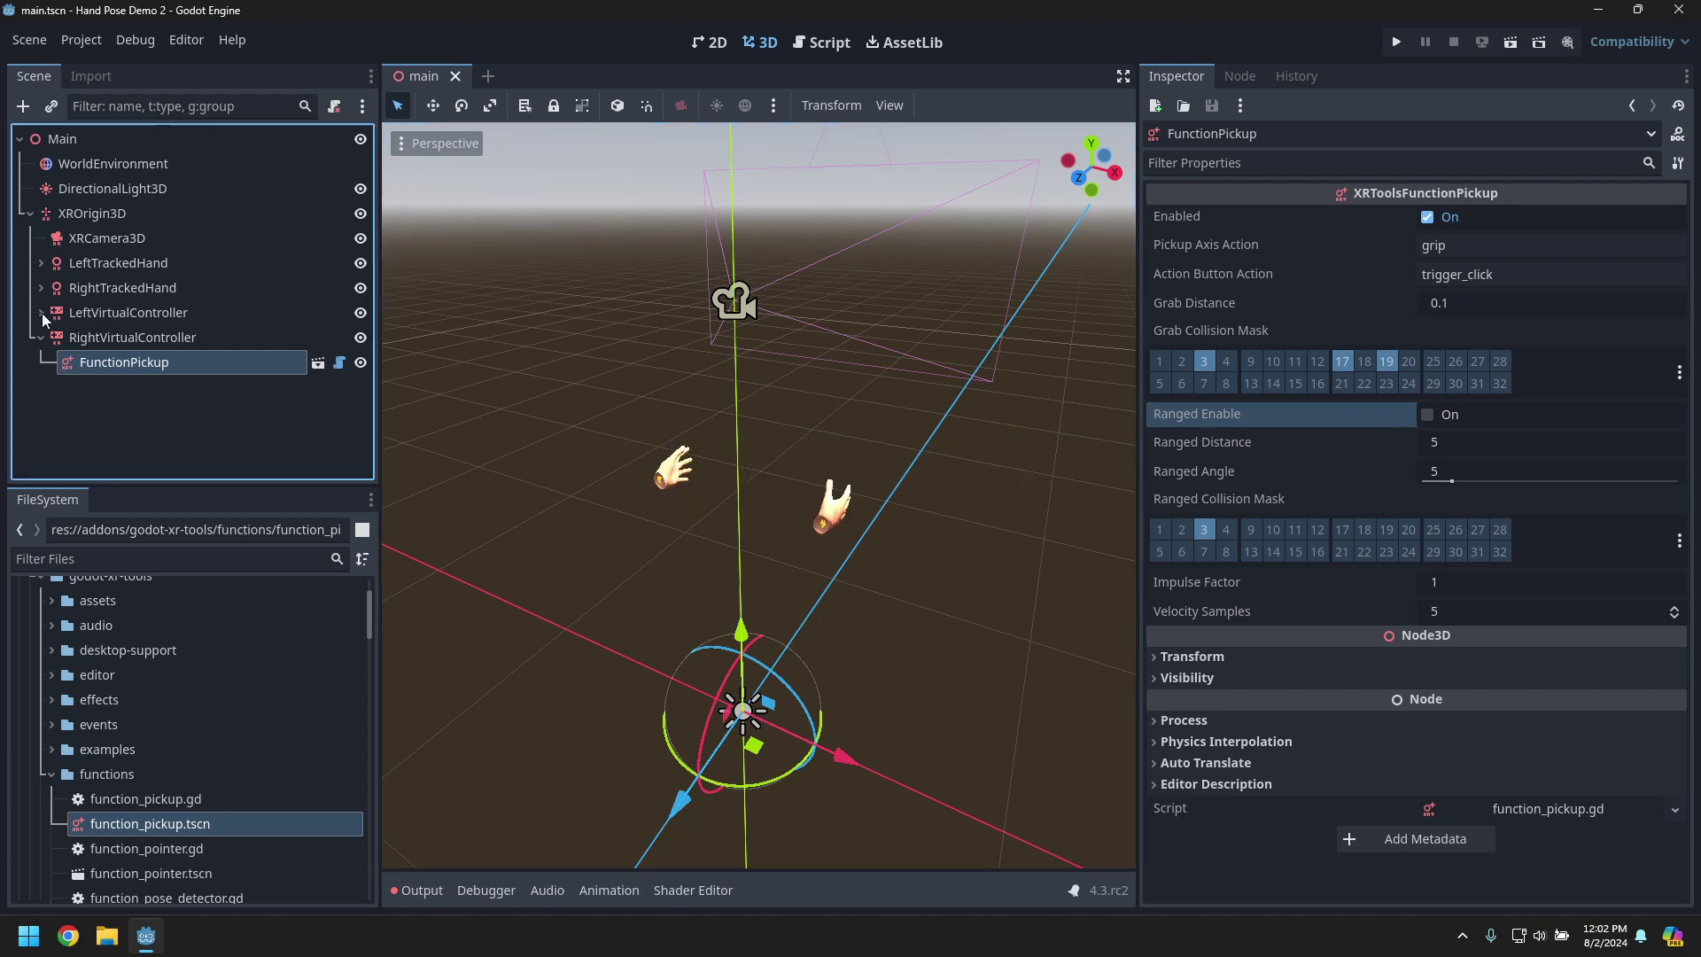
{"action": "left_click", "coordinate": [40, 336]}
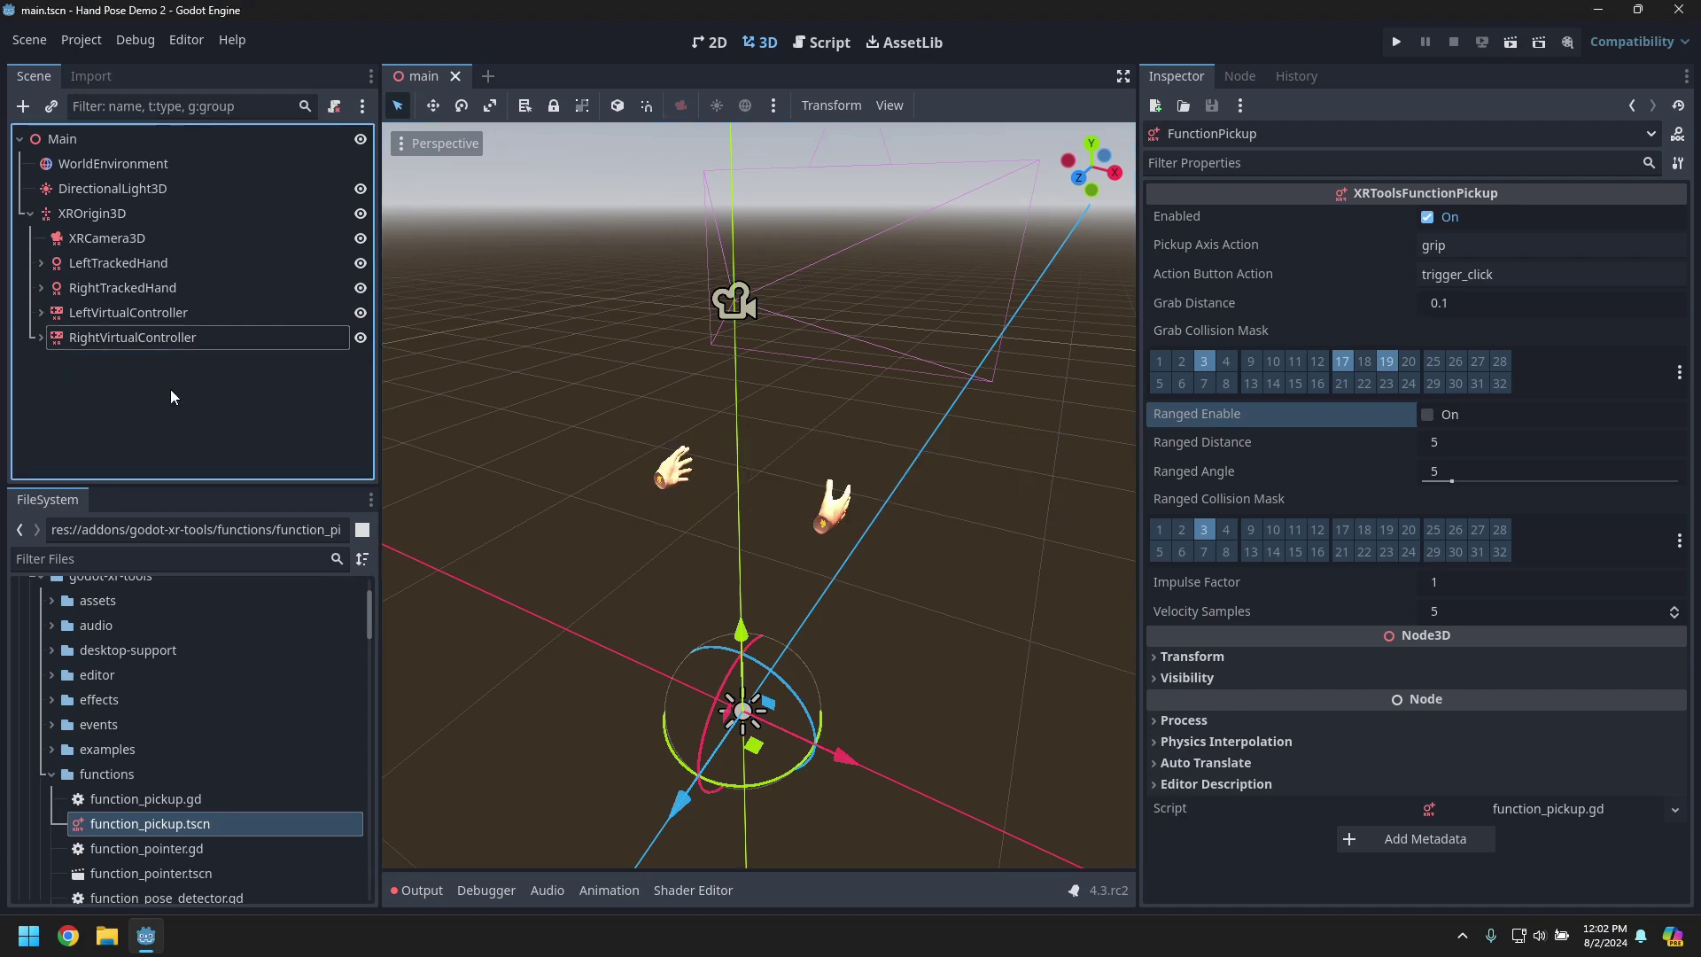
{"action": "scroll", "coordinate": [146, 776], "scroll_direction": "down", "scroll_amount": 10}
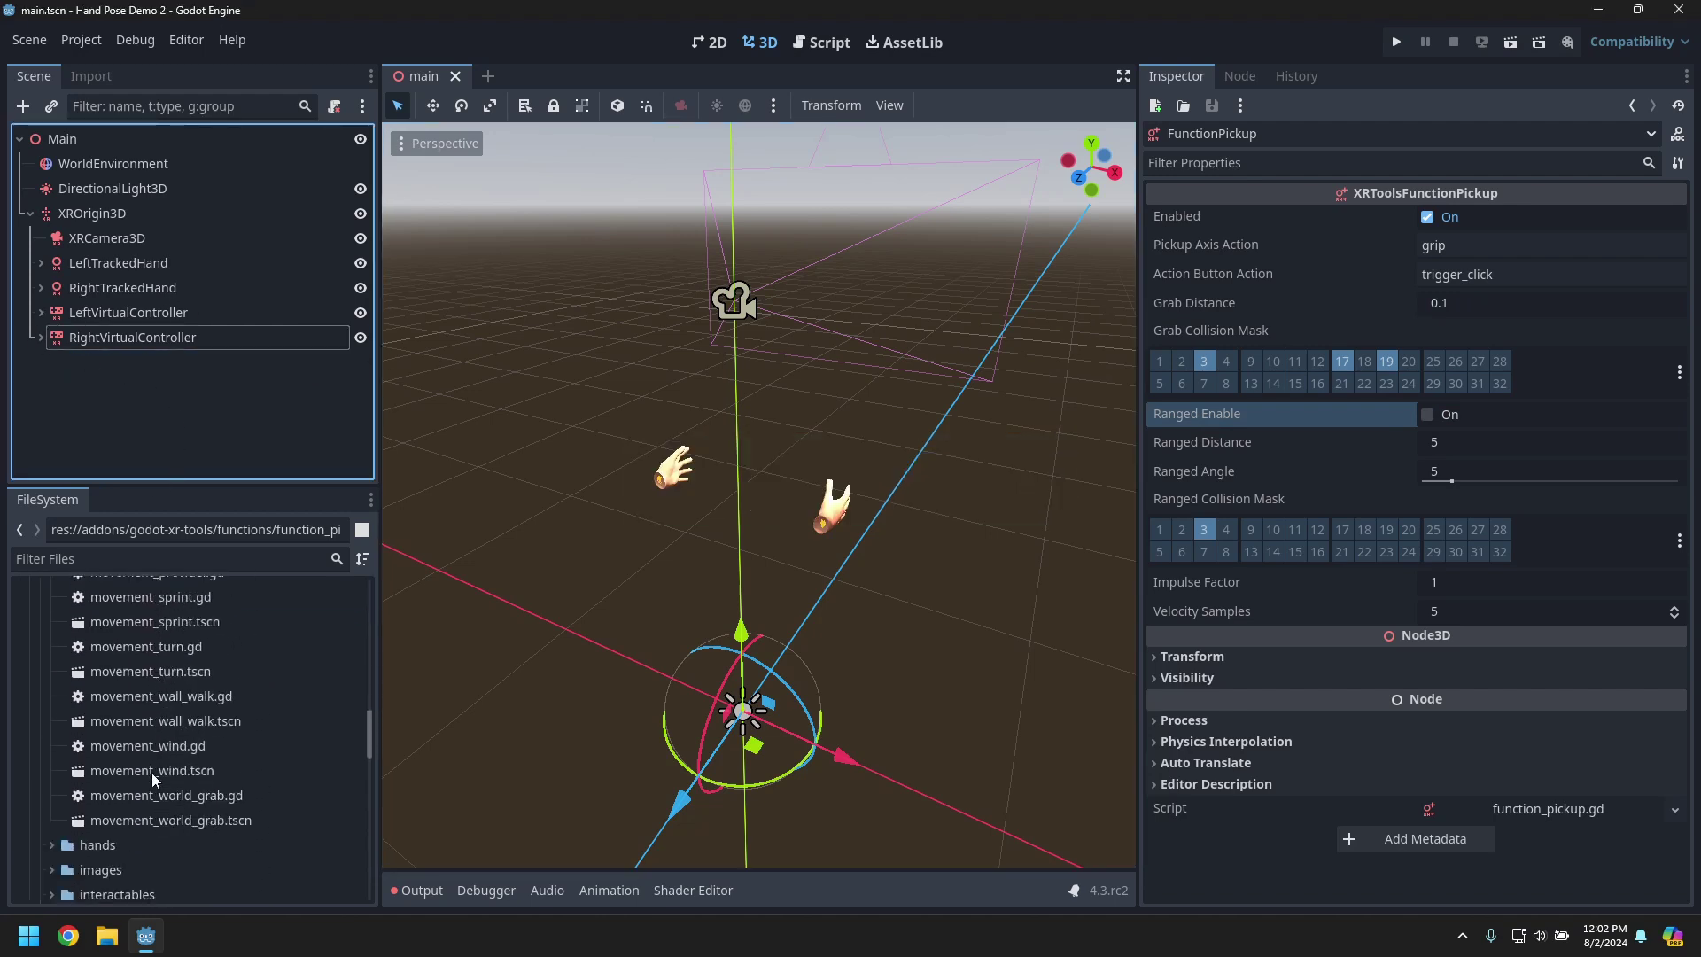
{"action": "scroll", "coordinate": [152, 773], "scroll_direction": "down", "scroll_amount": 3}
{"action": "left_click", "coordinate": [46, 832]}
{"action": "scroll", "coordinate": [140, 842], "scroll_direction": "down", "scroll_amount": 1}
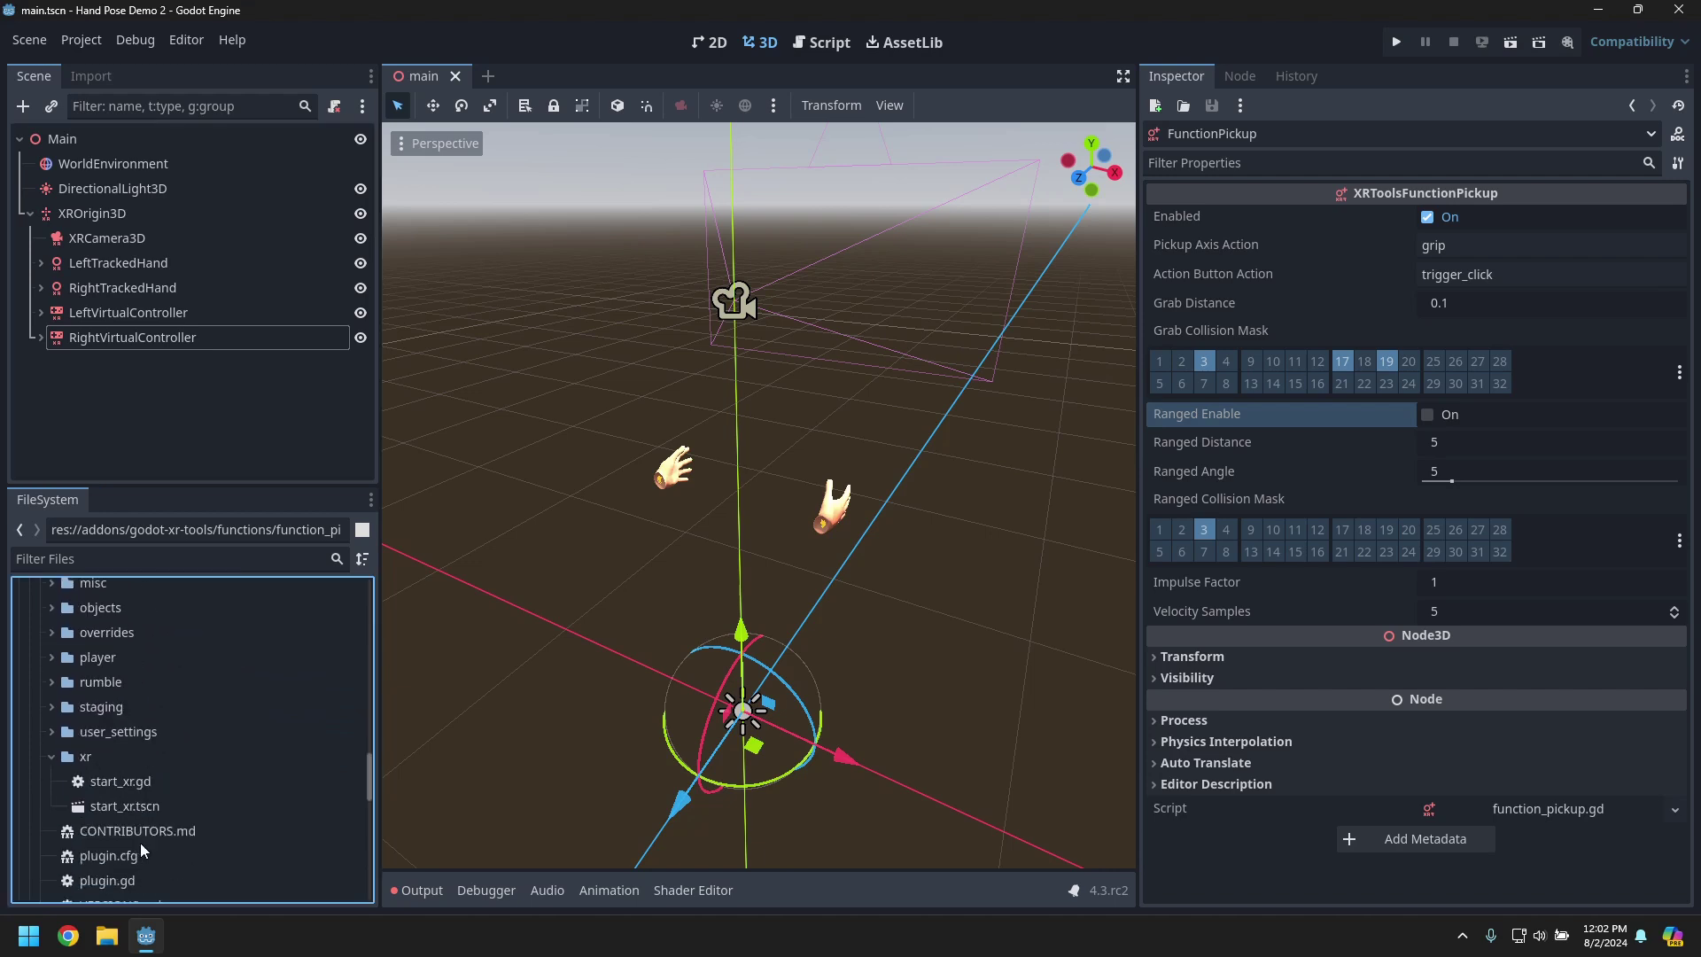
- Add start_xr.tscn under Main with Enable Passthrough on and save main.tscn
{"action": "left_click_drag", "start_coordinate": [120, 765], "coordinate": [78, 142]}
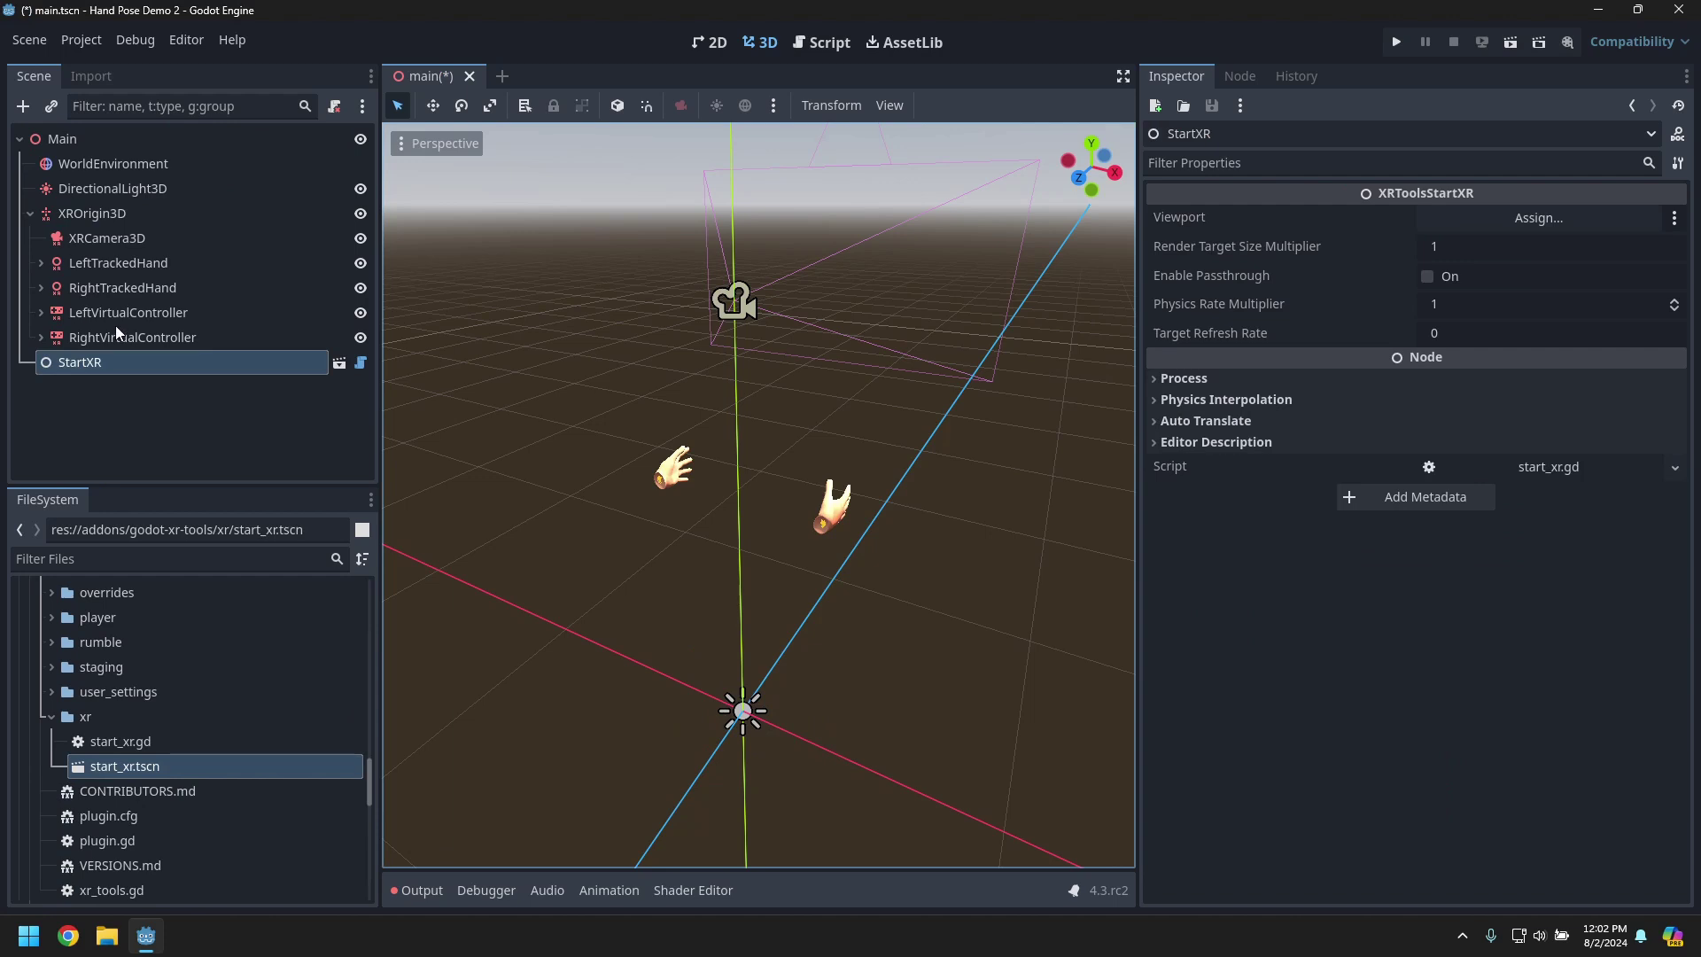
{"action": "left_click", "coordinate": [1426, 275]}
{"action": "key", "text": "ctrl+s"}
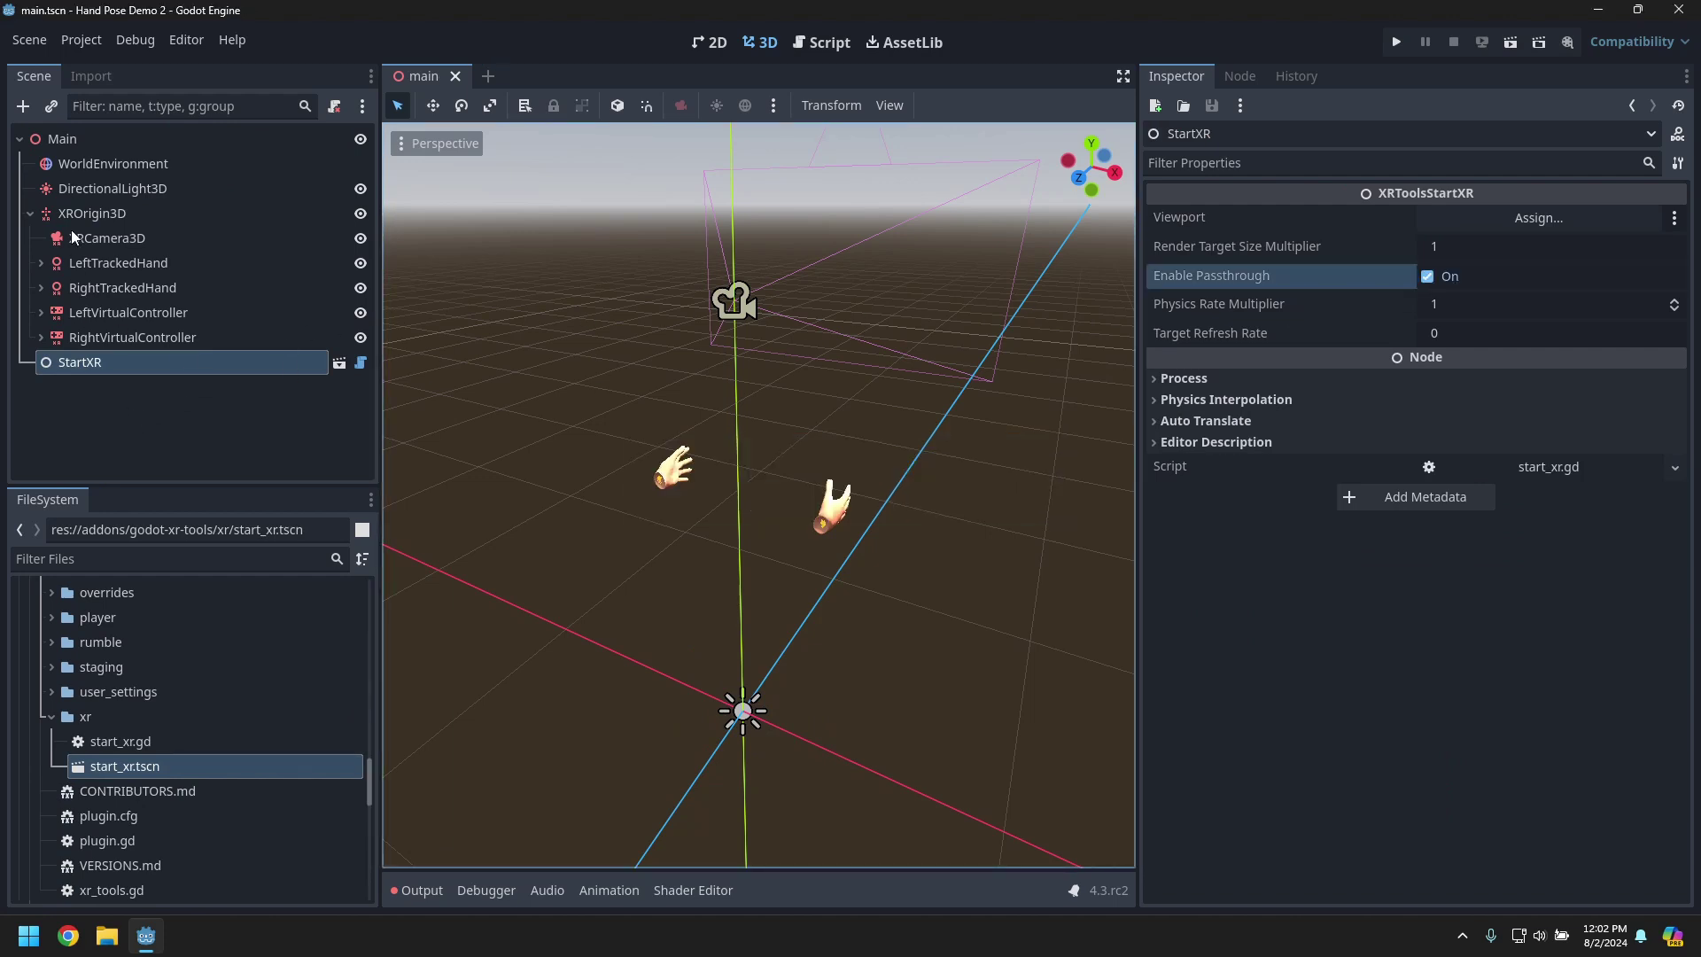
{"action": "left_click", "coordinate": [31, 214]}
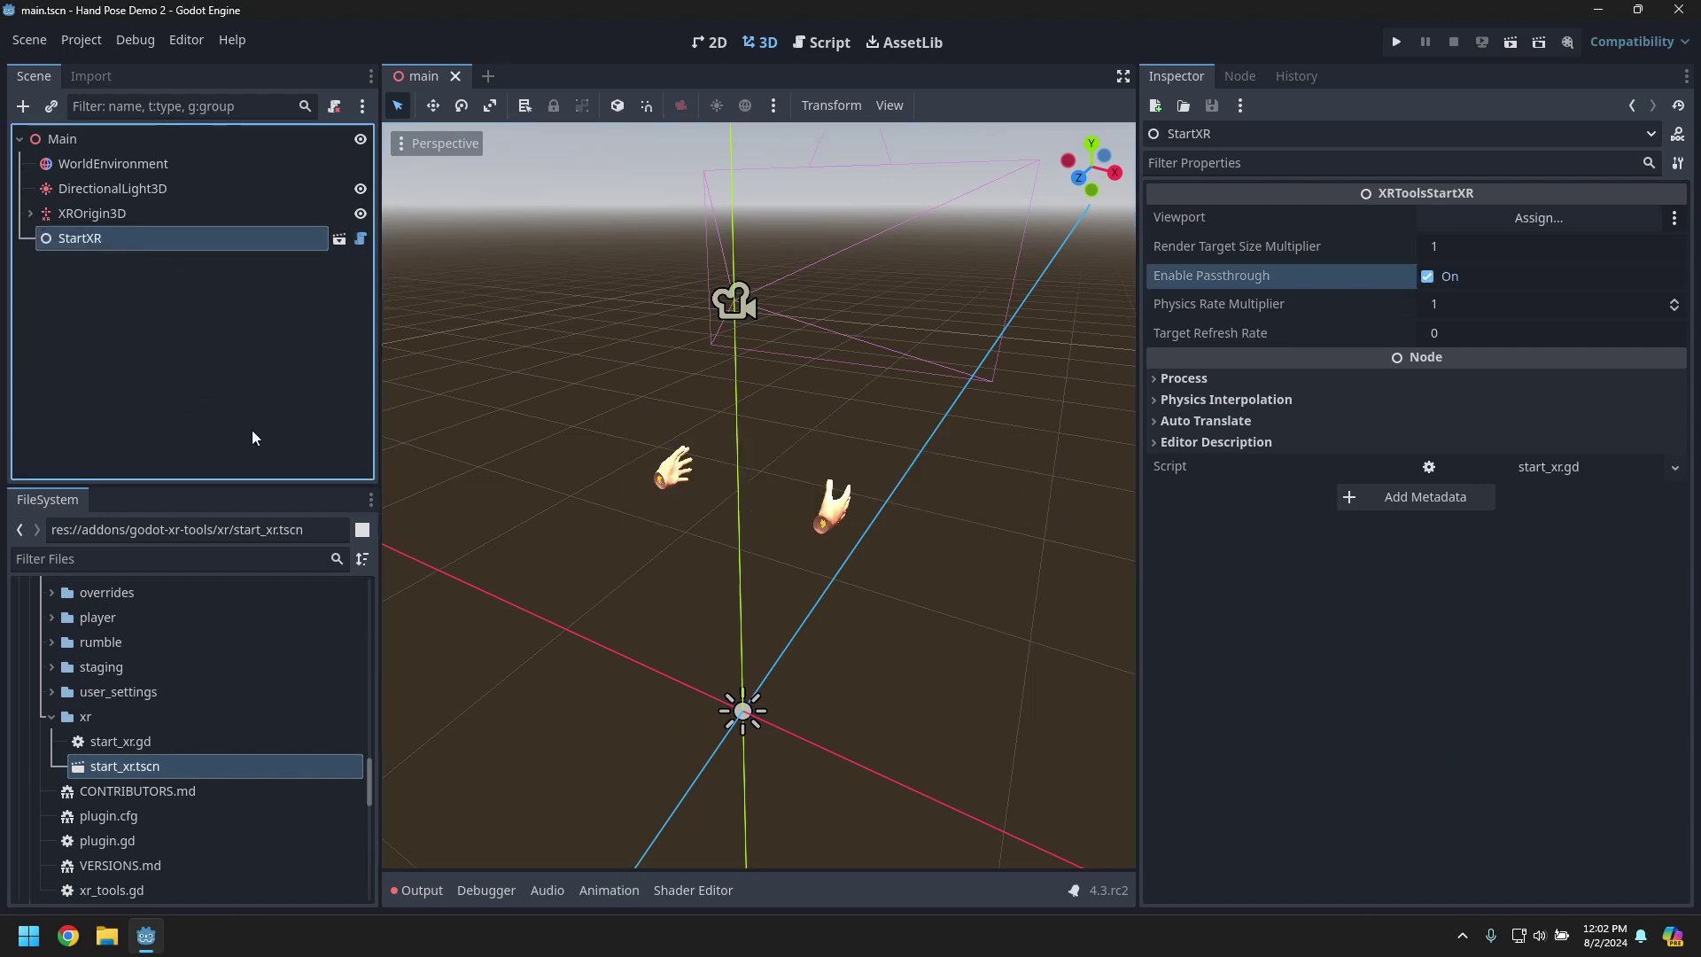
{"action": "left_click", "coordinate": [29, 40]}
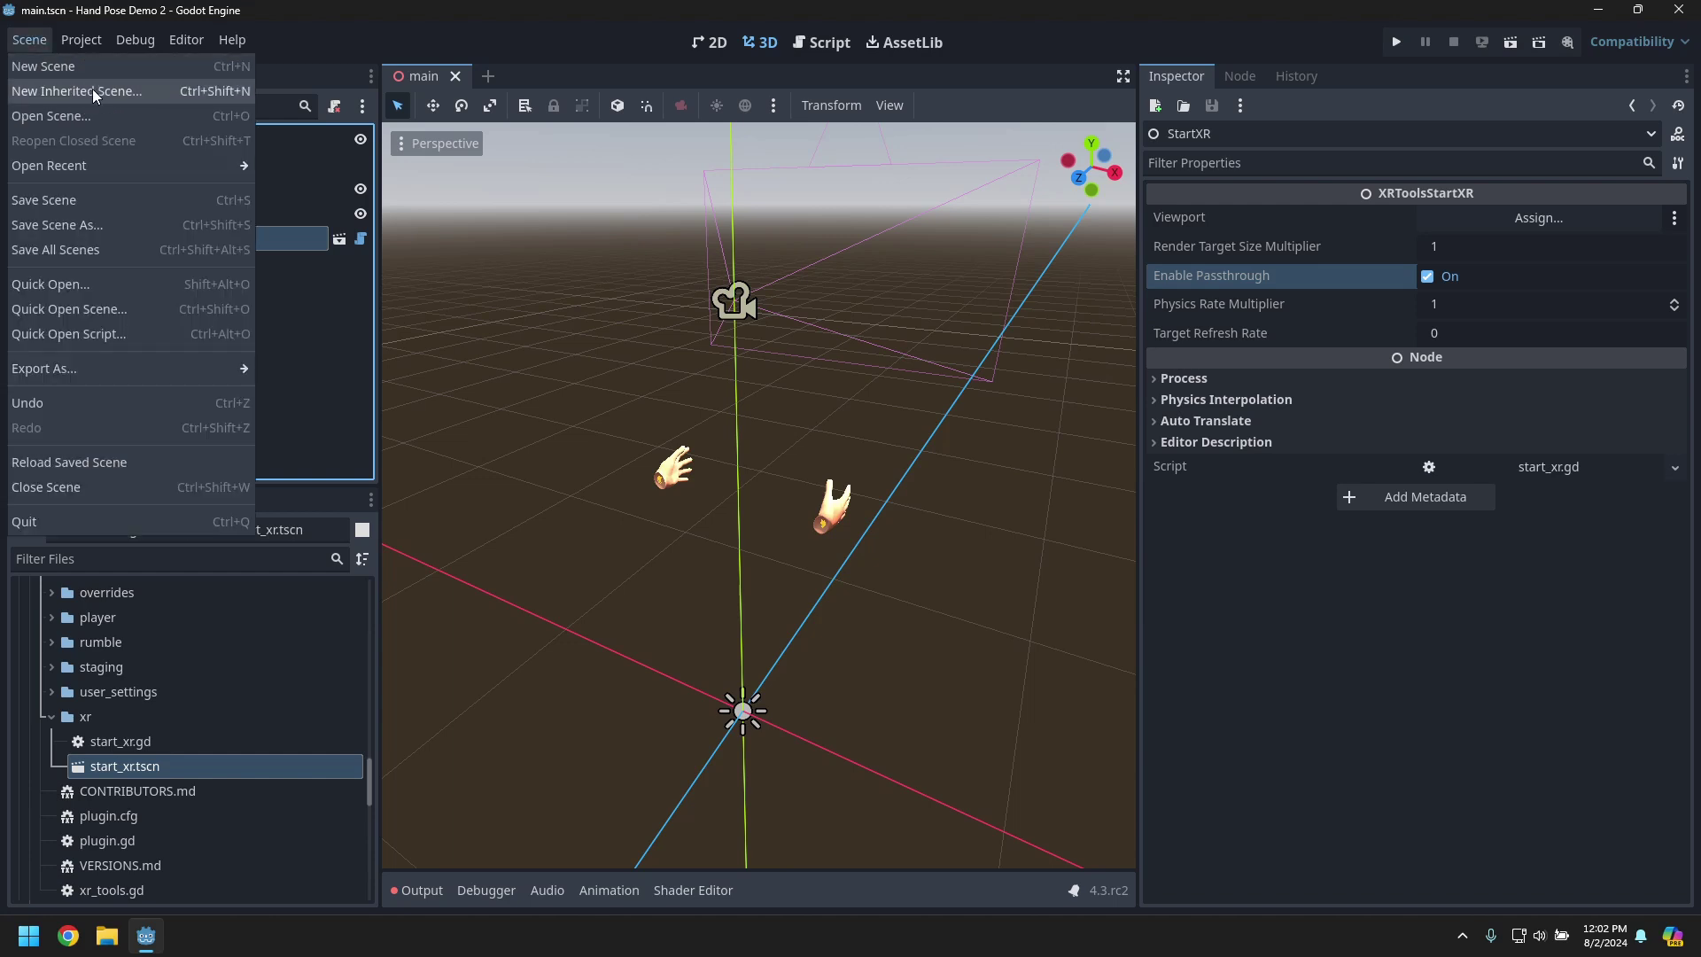
- Create a new inherited scene from addons/godot-xr-tools/objects/pickable.tscn
{"action": "left_click", "coordinate": [93, 91]}
{"action": "double_click", "coordinate": [594, 280]}
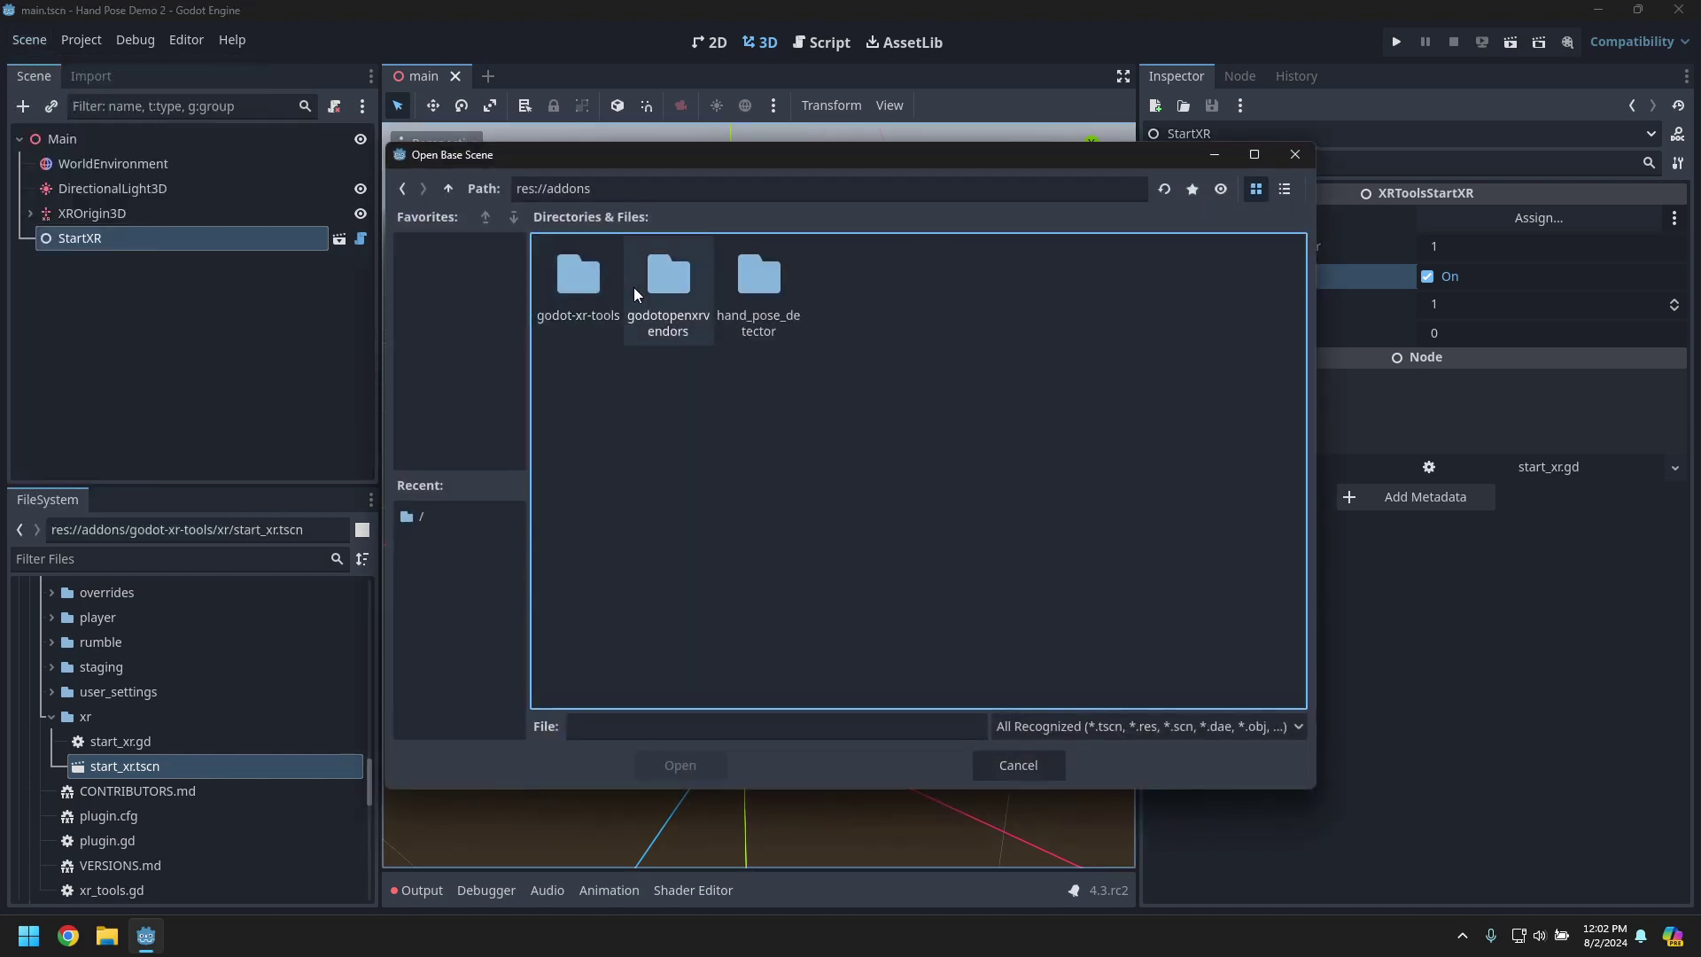
{"action": "double_click", "coordinate": [603, 283]}
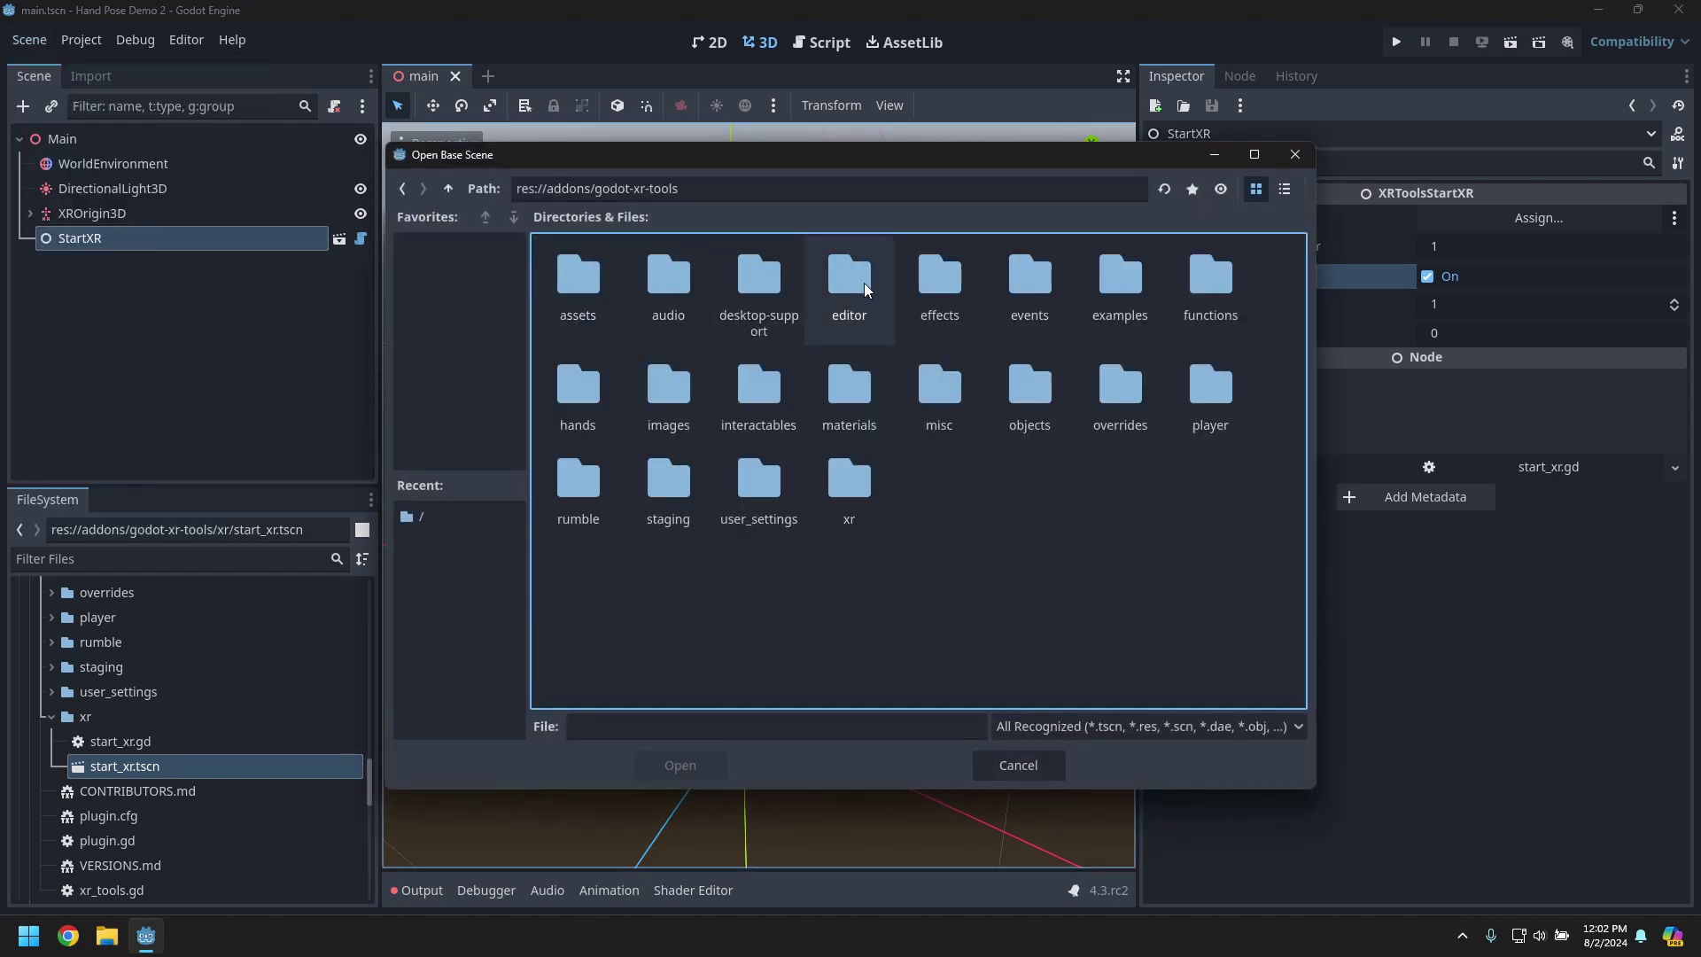
{"action": "double_click", "coordinate": [1035, 387]}
{"action": "double_click", "coordinate": [1123, 280]}
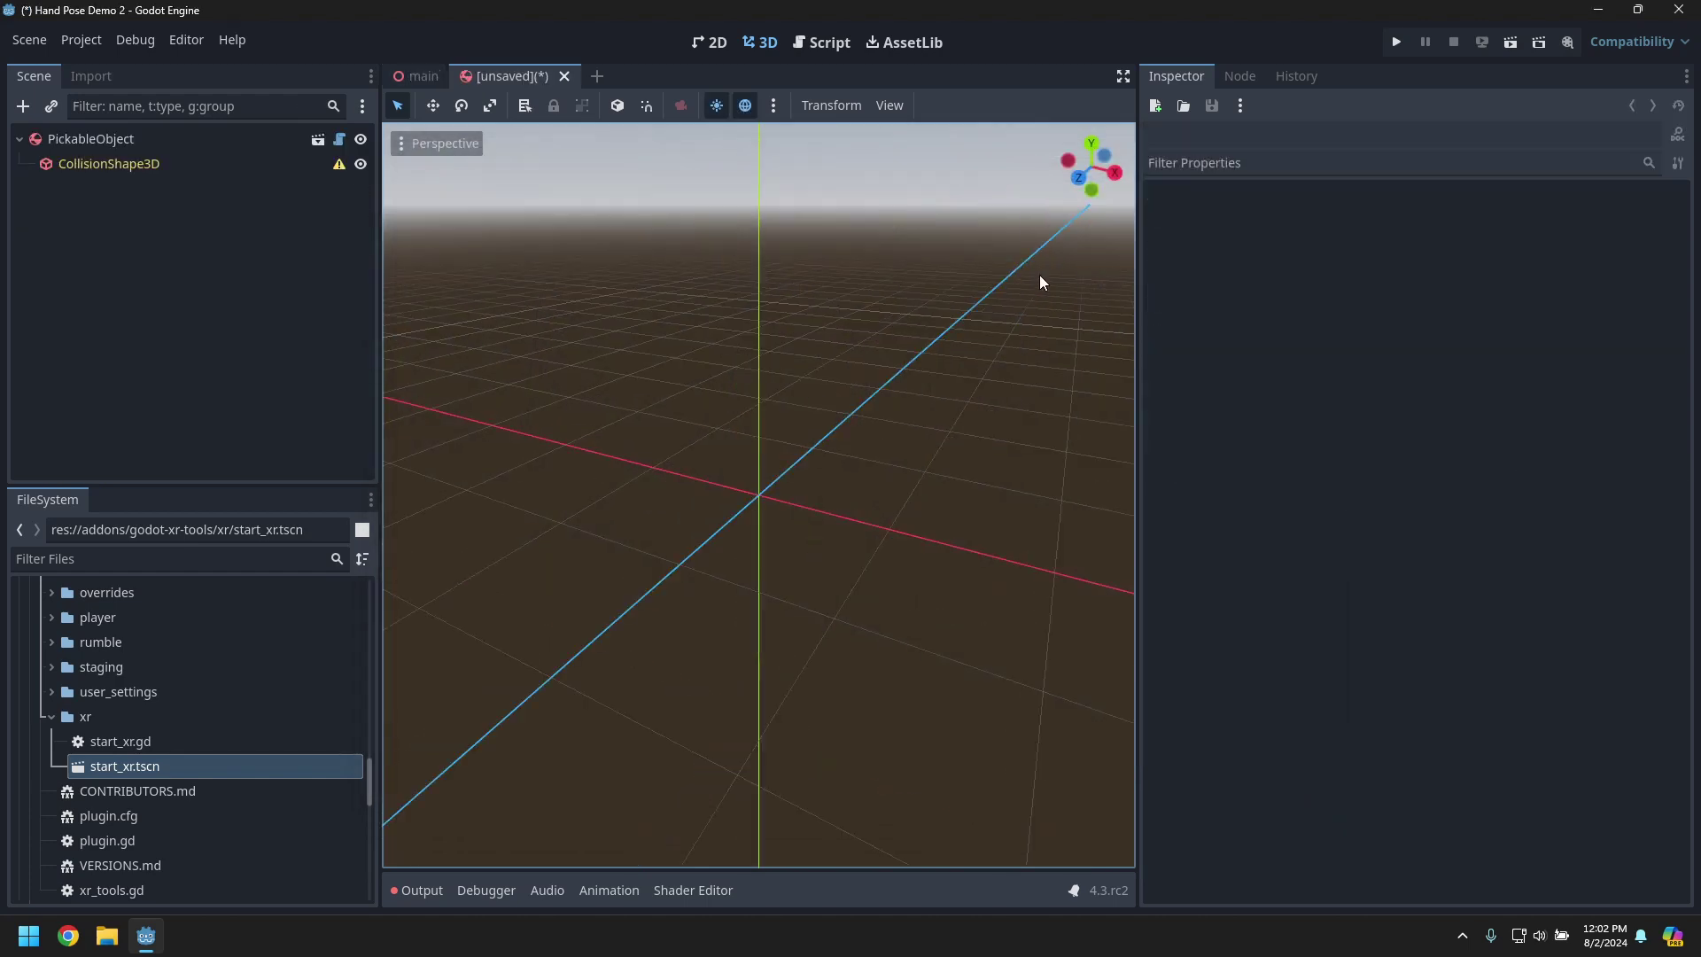
- Rename the PickableObject root node to GrabCube
{"action": "left_click", "coordinate": [101, 140]}
{"action": "left_click", "coordinate": [119, 136]}
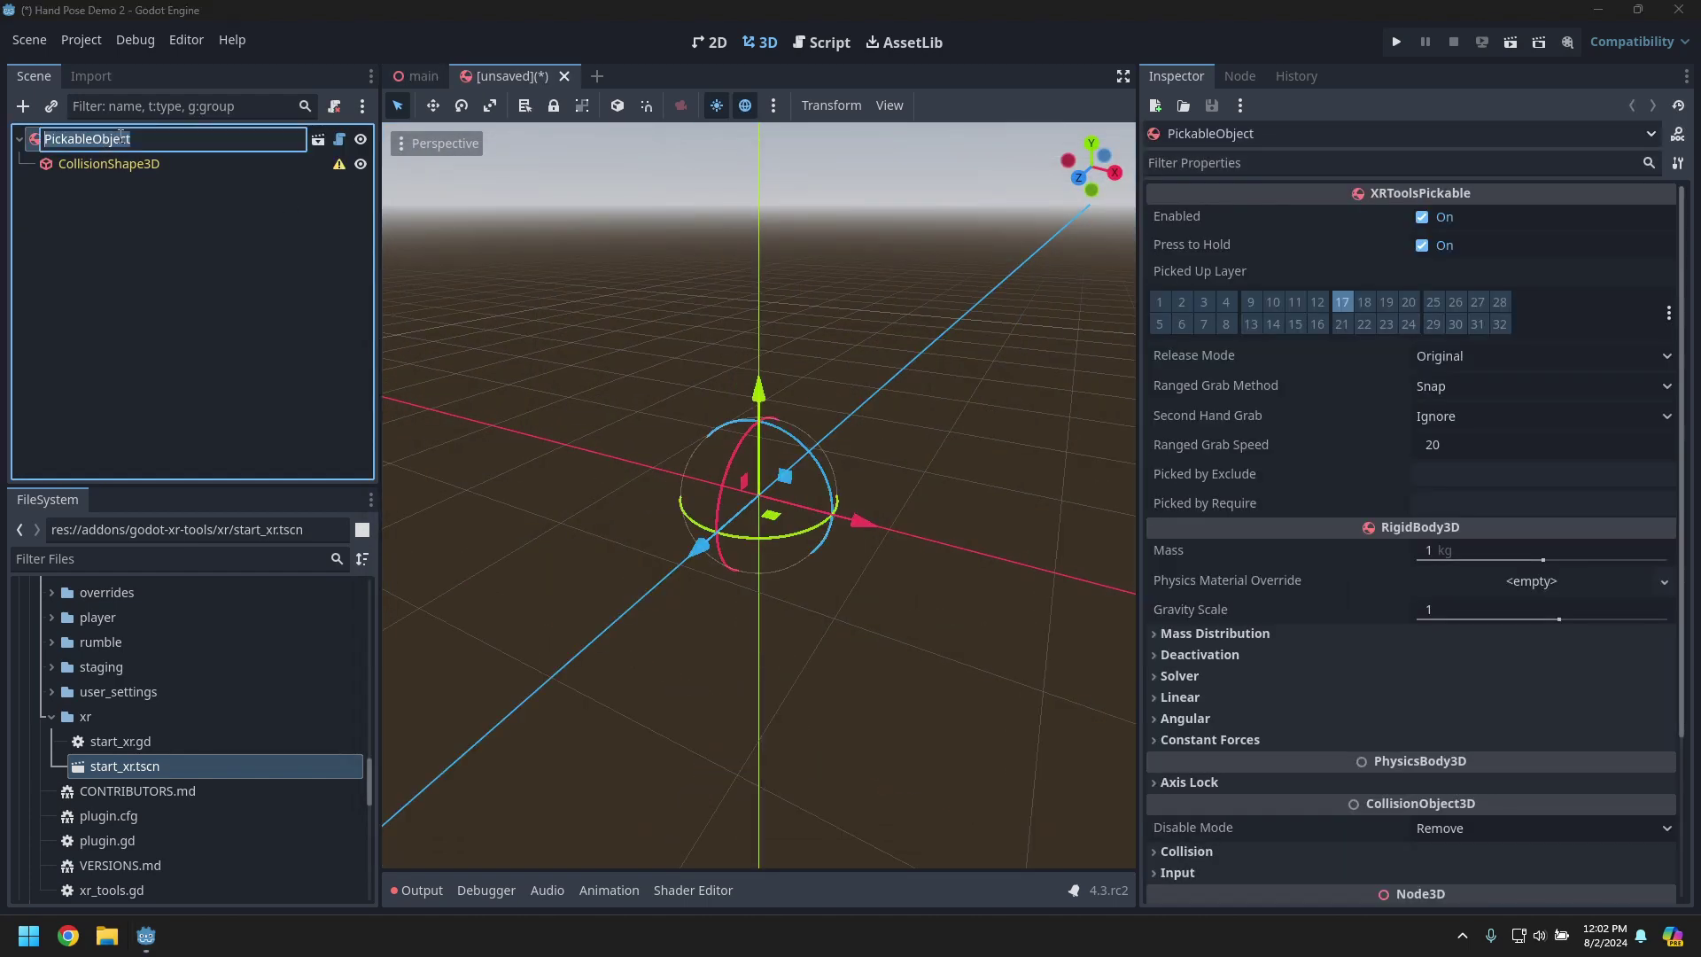
{"action": "type", "text": "GrabCube"}
{"action": "key", "text": "Return"}
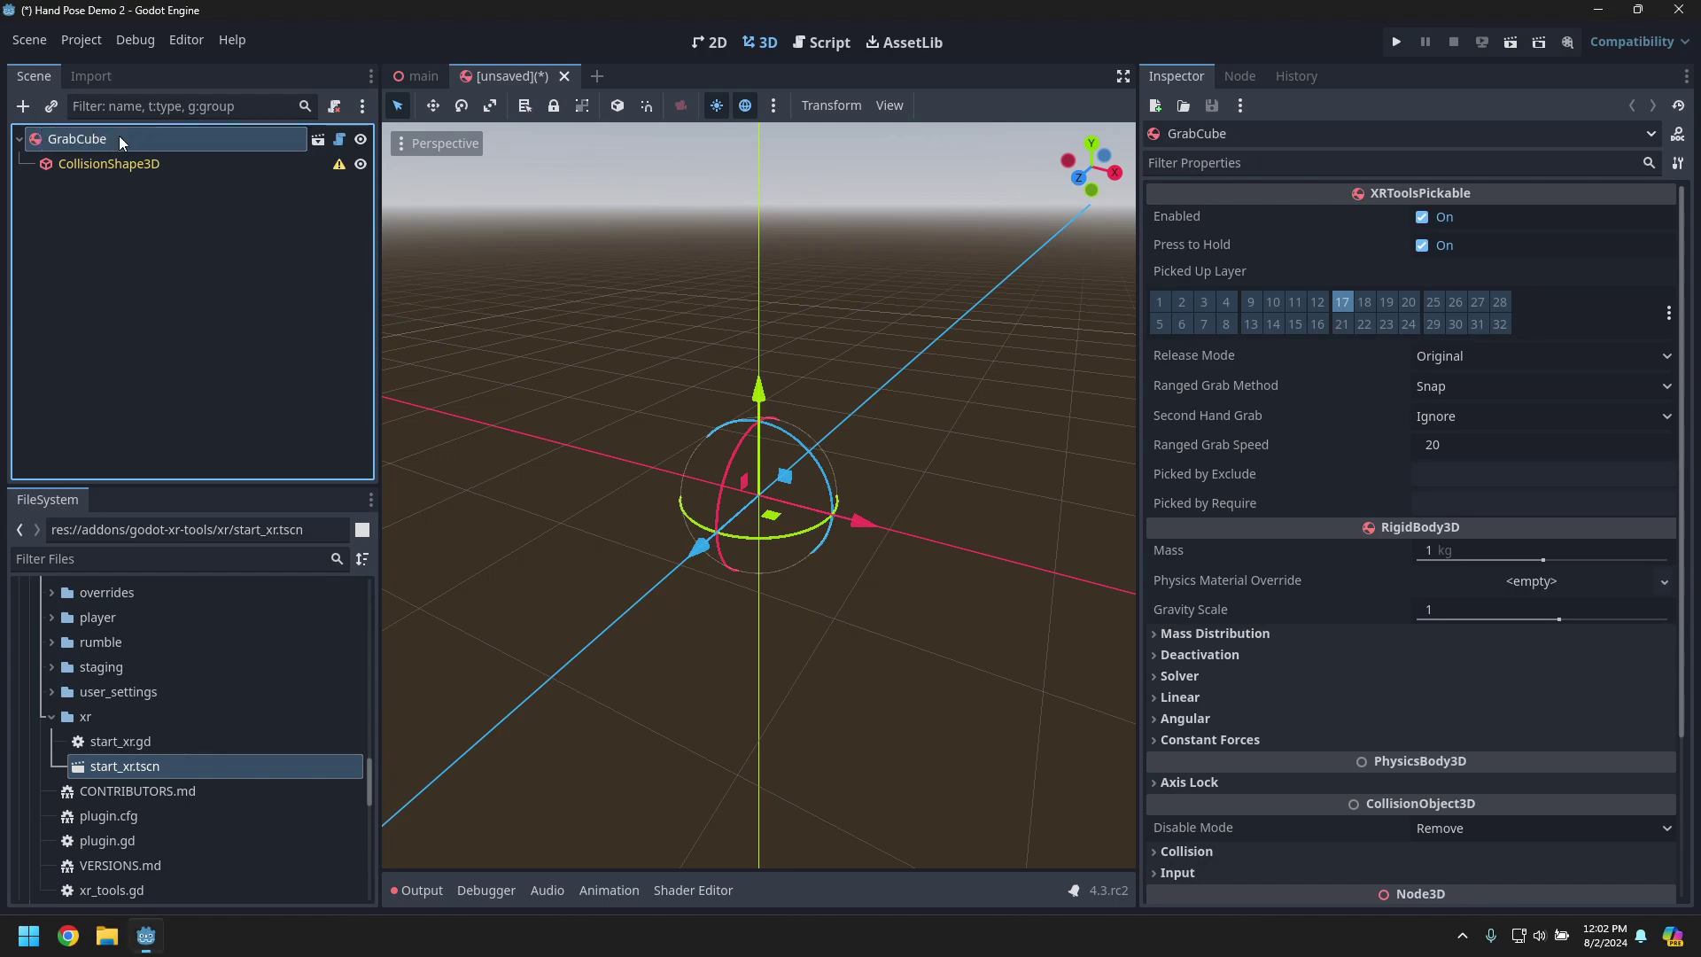
{"action": "right_click", "coordinate": [96, 138]}
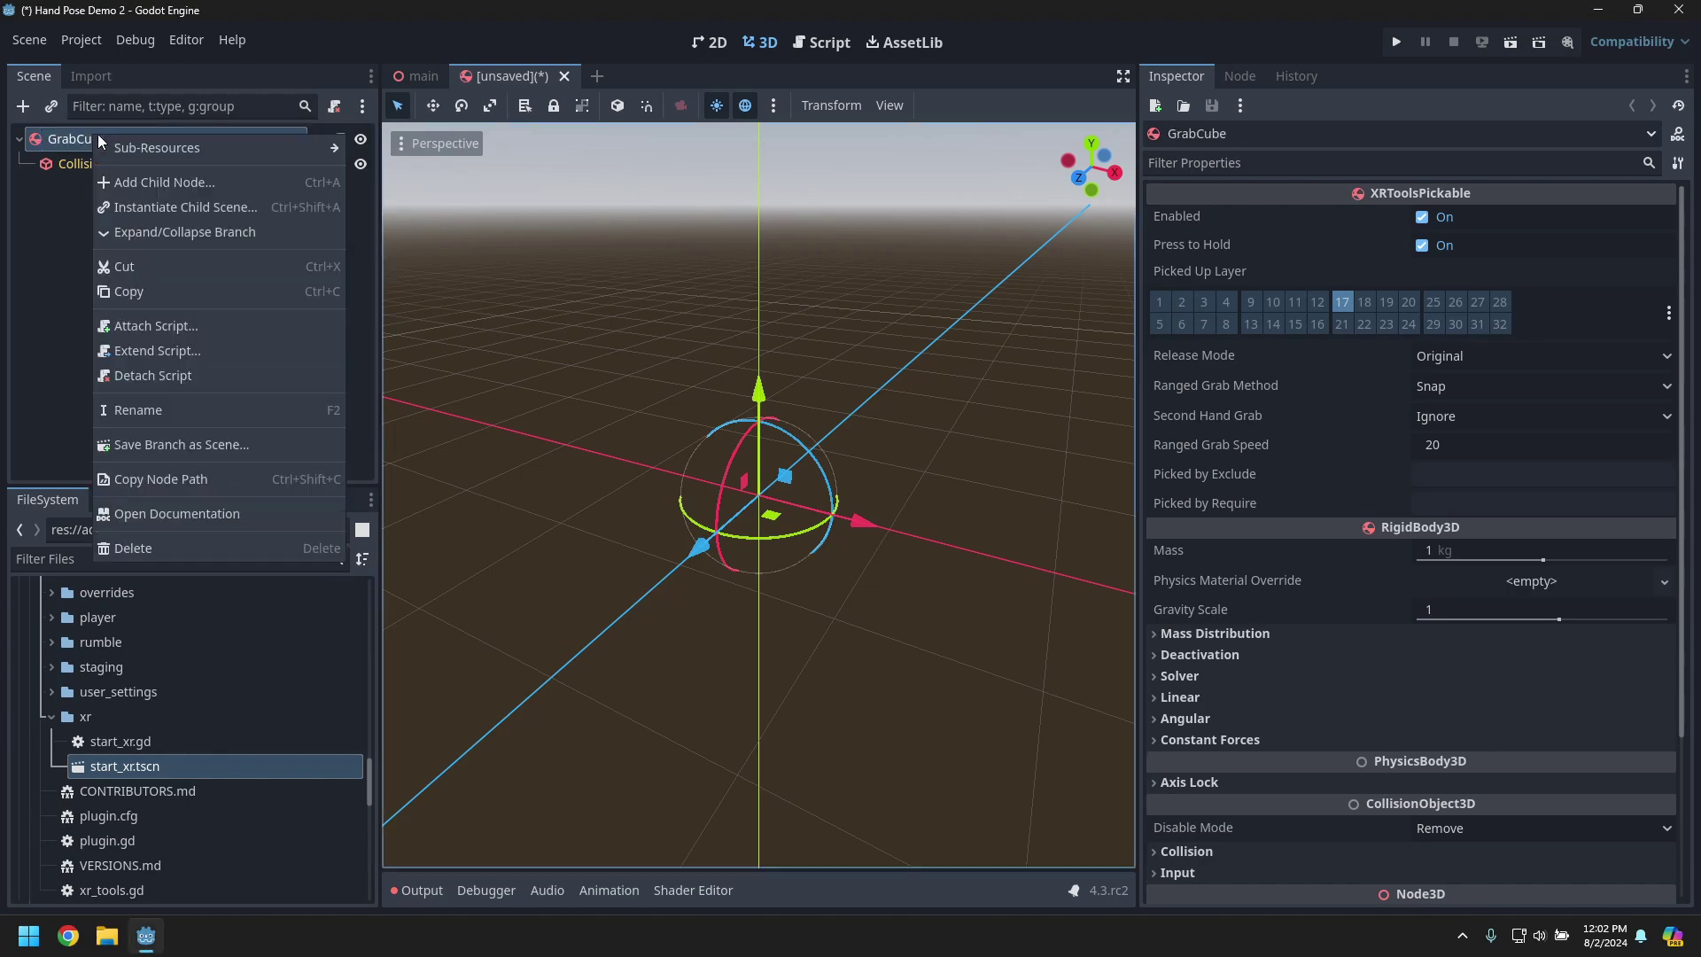
- Add a MeshInstance3D child with a BoxMesh sized 0.1 x 0.1 x 0.1
{"action": "left_click", "coordinate": [172, 179]}
{"action": "type", "text": "MeshInstance"}
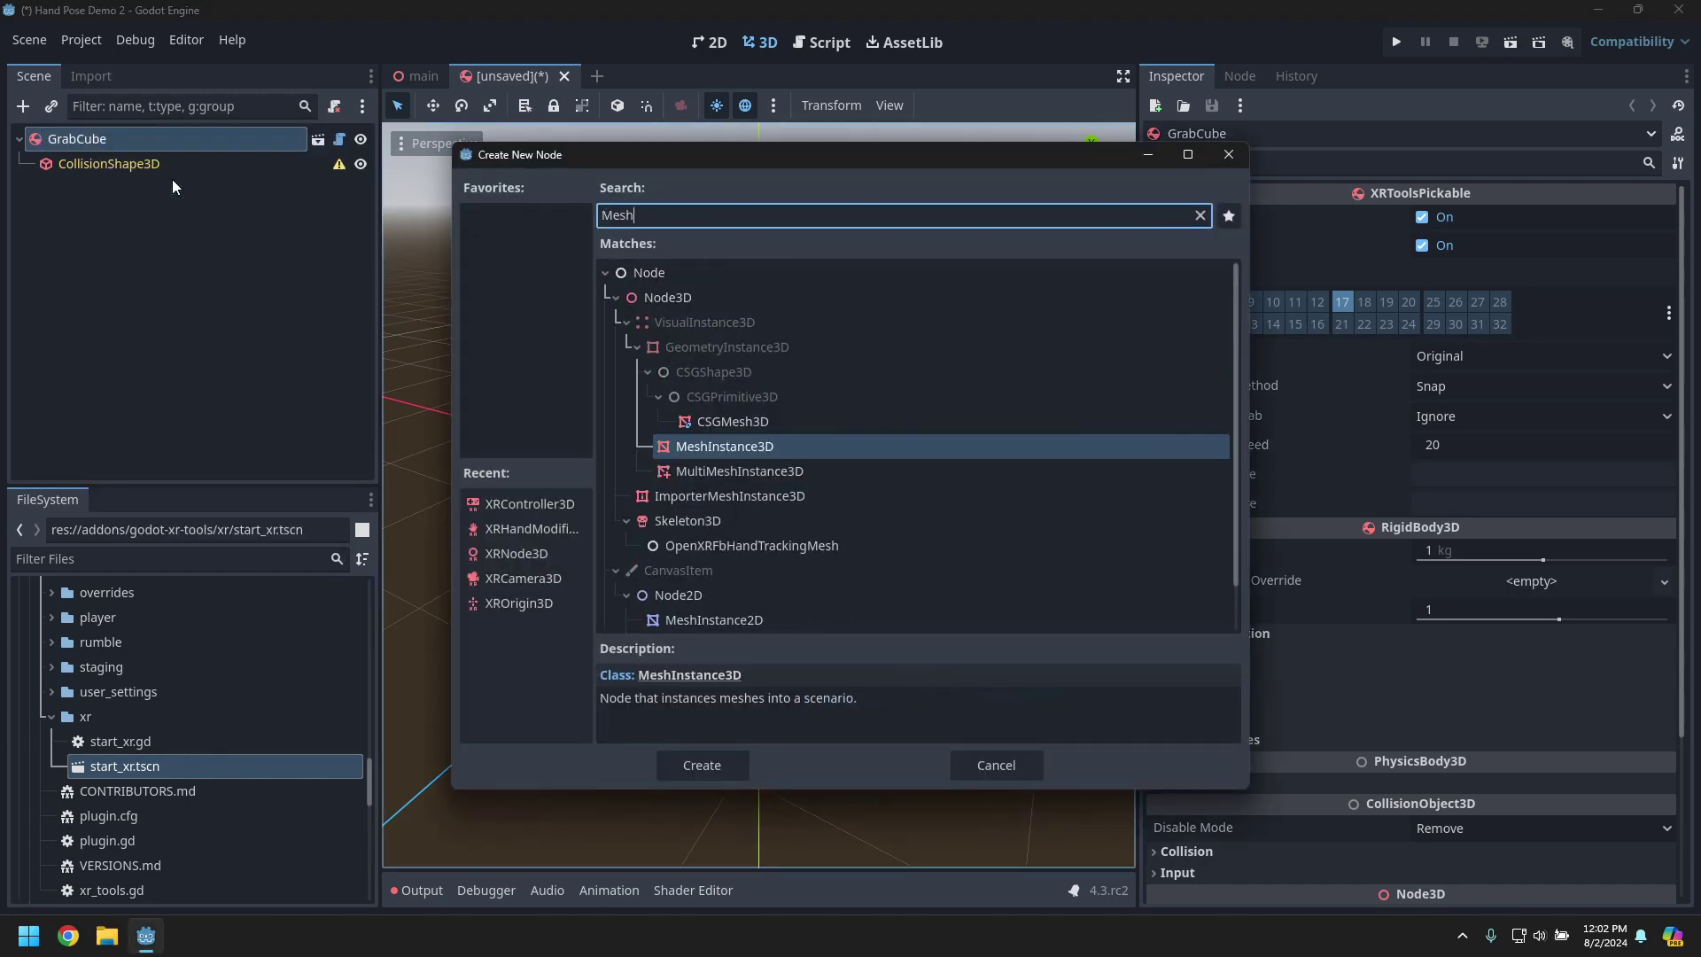
{"action": "key", "text": "Return"}
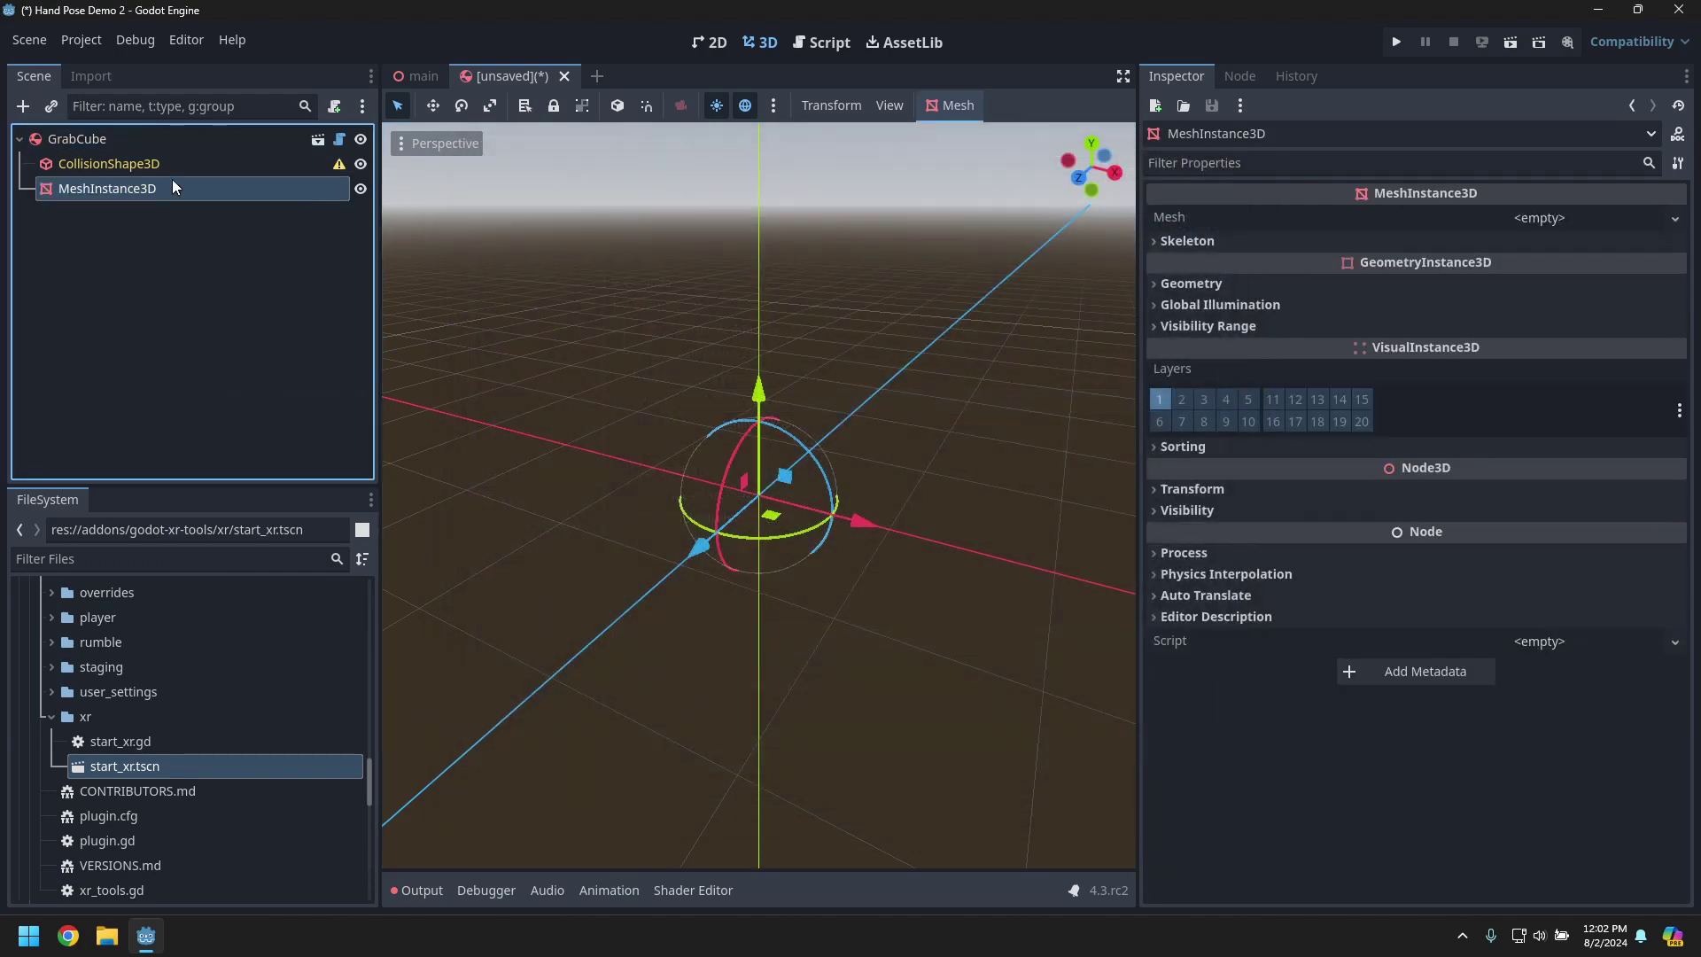
{"action": "left_click", "coordinate": [1530, 213]}
{"action": "left_click", "coordinate": [1640, 333]}
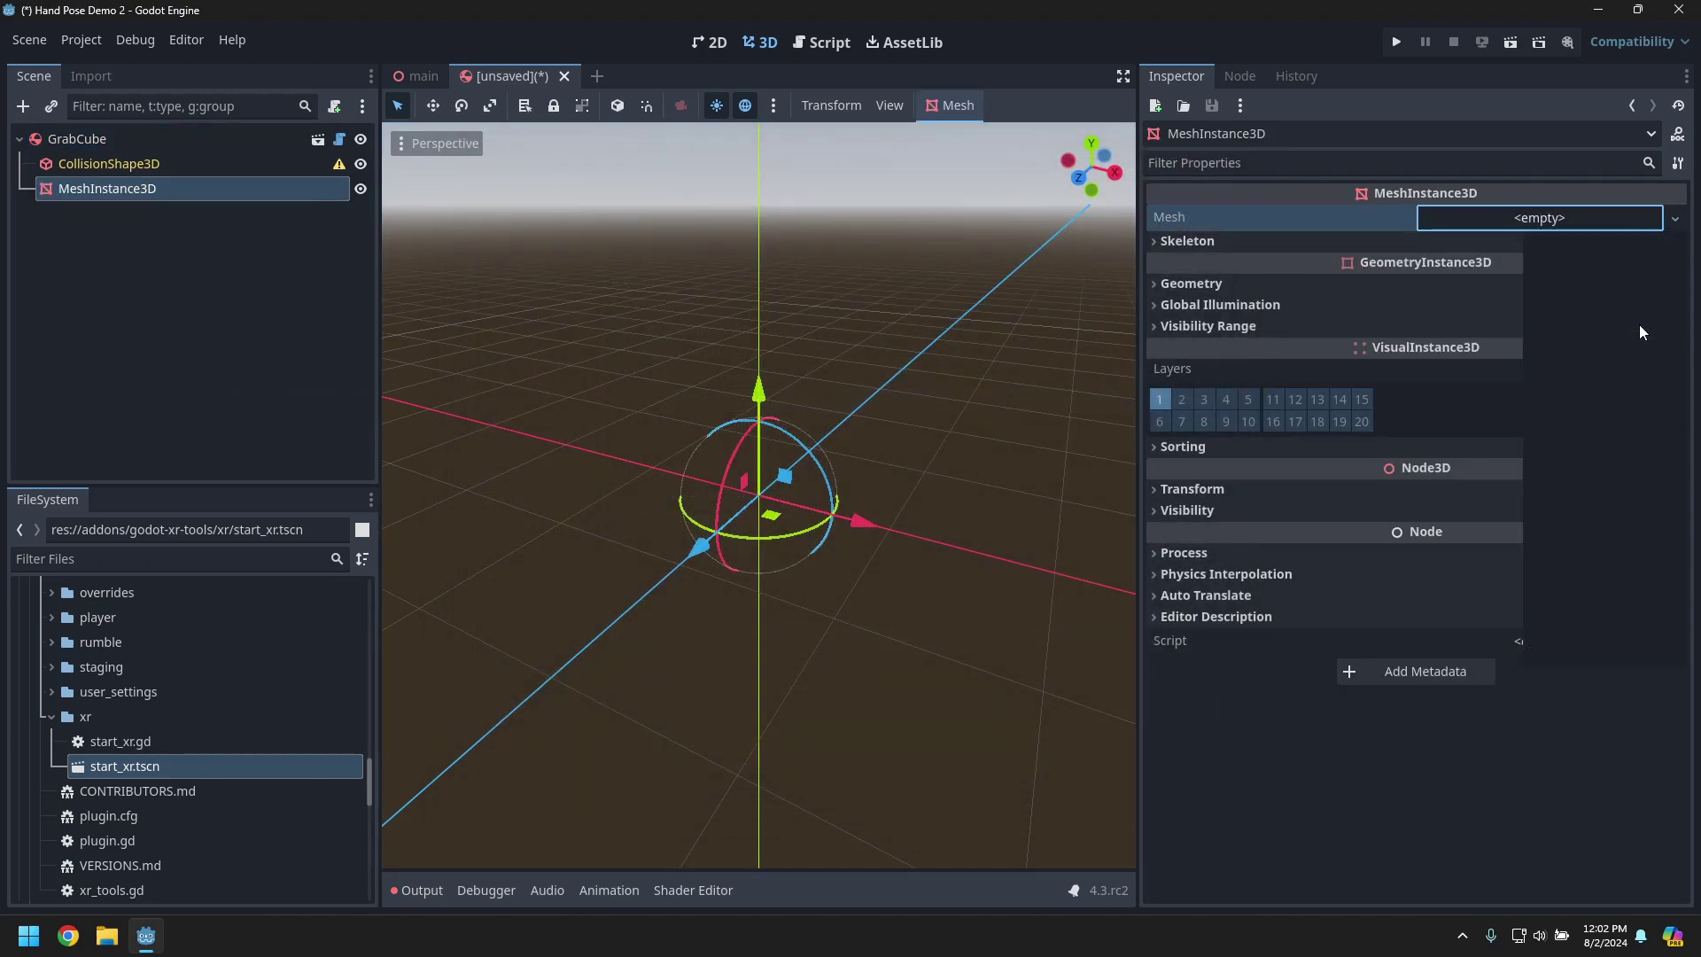
{"action": "left_click", "coordinate": [1566, 236]}
{"action": "left_click", "coordinate": [1208, 433]}
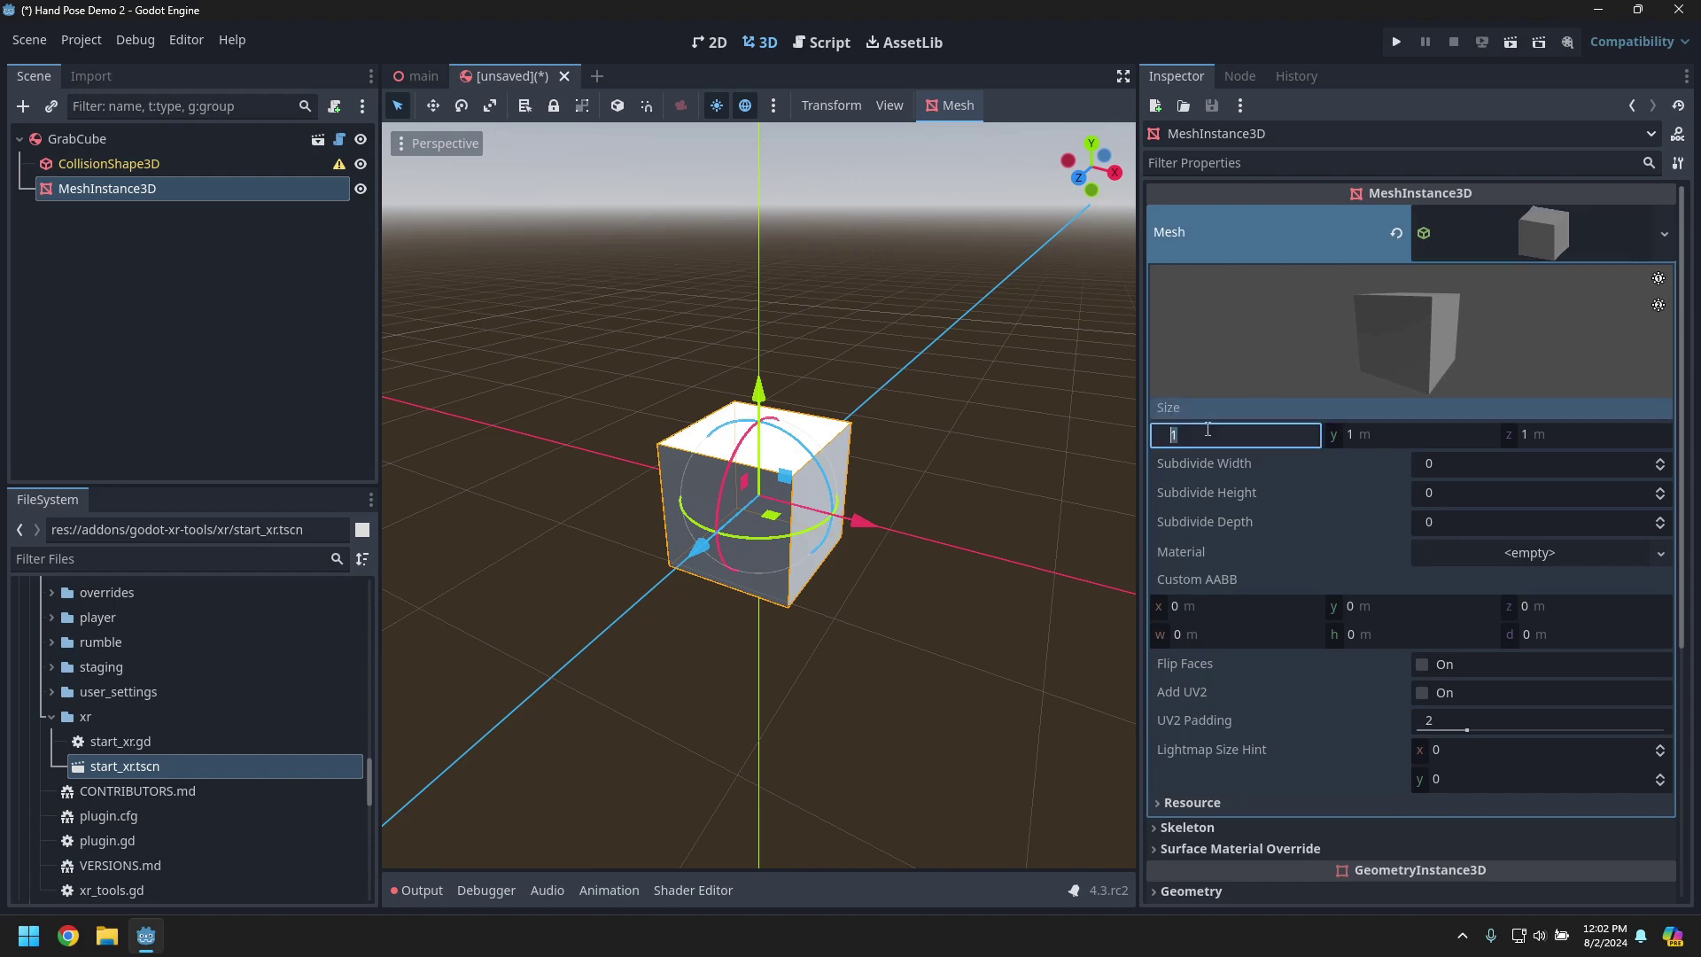
{"action": "type", "text": "0.1"}
{"action": "key", "text": "Tab"}
{"action": "type", "text": "0.1"}
{"action": "key", "text": "Tab"}
{"action": "type", "text": "0.1"}
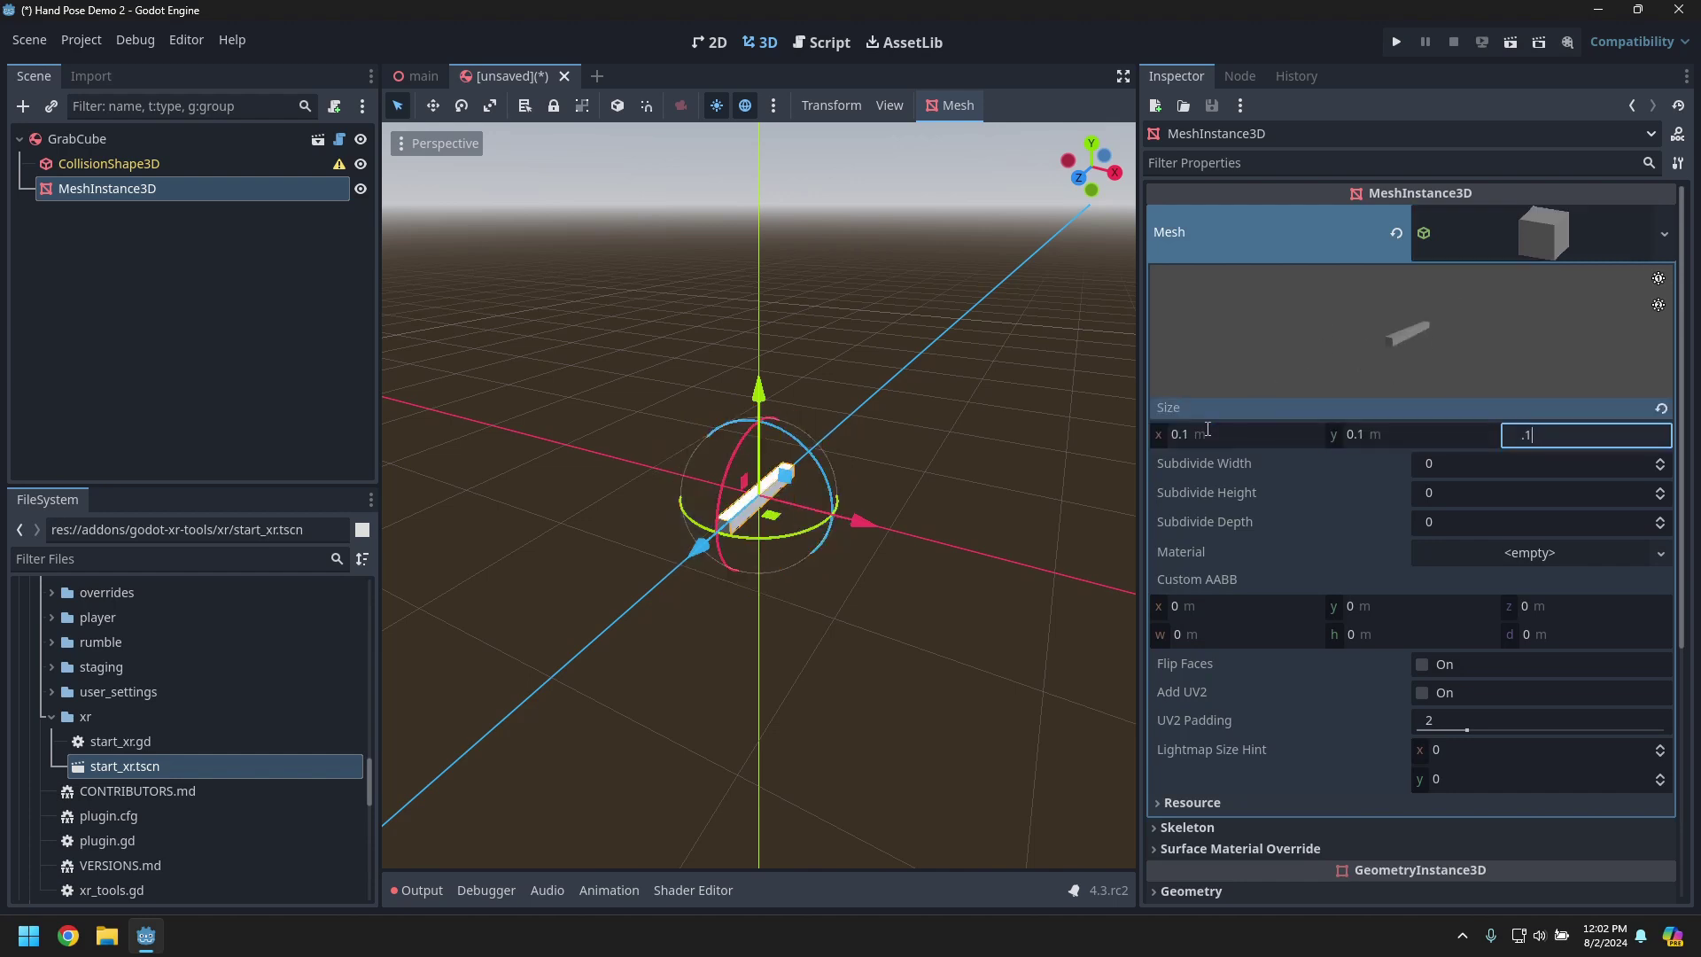
{"action": "key", "text": "Tab"}
- Give the box a new StandardMaterial3D with a red Albedo colour
{"action": "left_click", "coordinate": [1571, 553]}
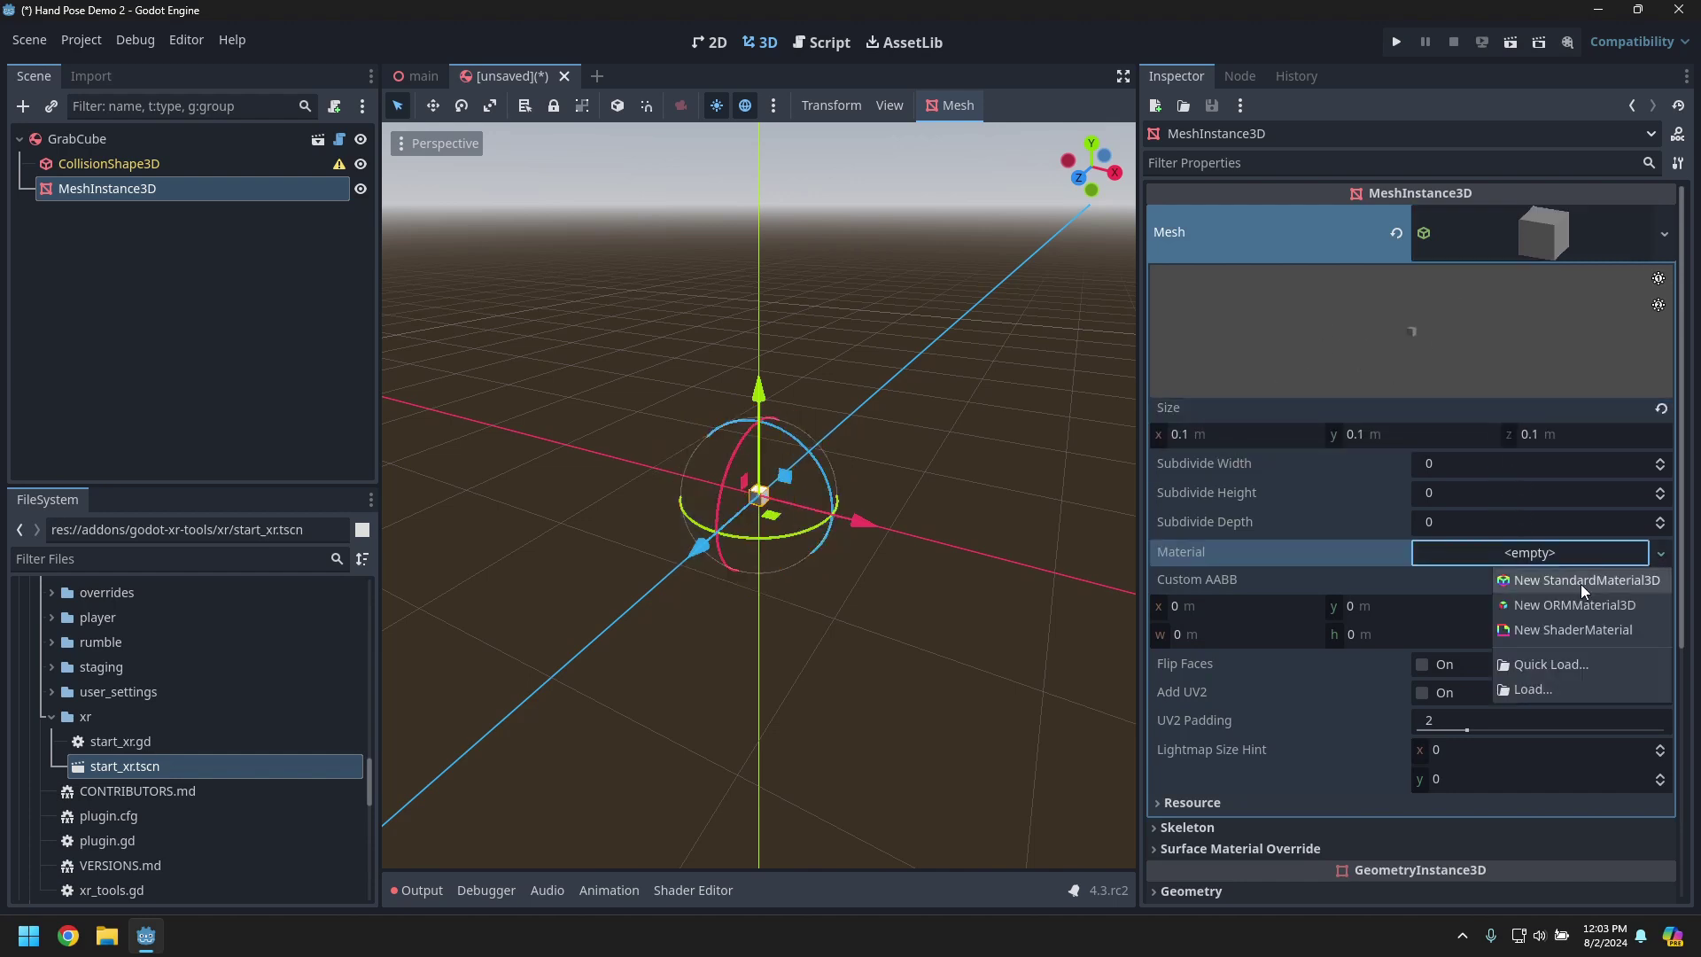
{"action": "left_click", "coordinate": [1581, 581]}
{"action": "left_click", "coordinate": [1582, 582]}
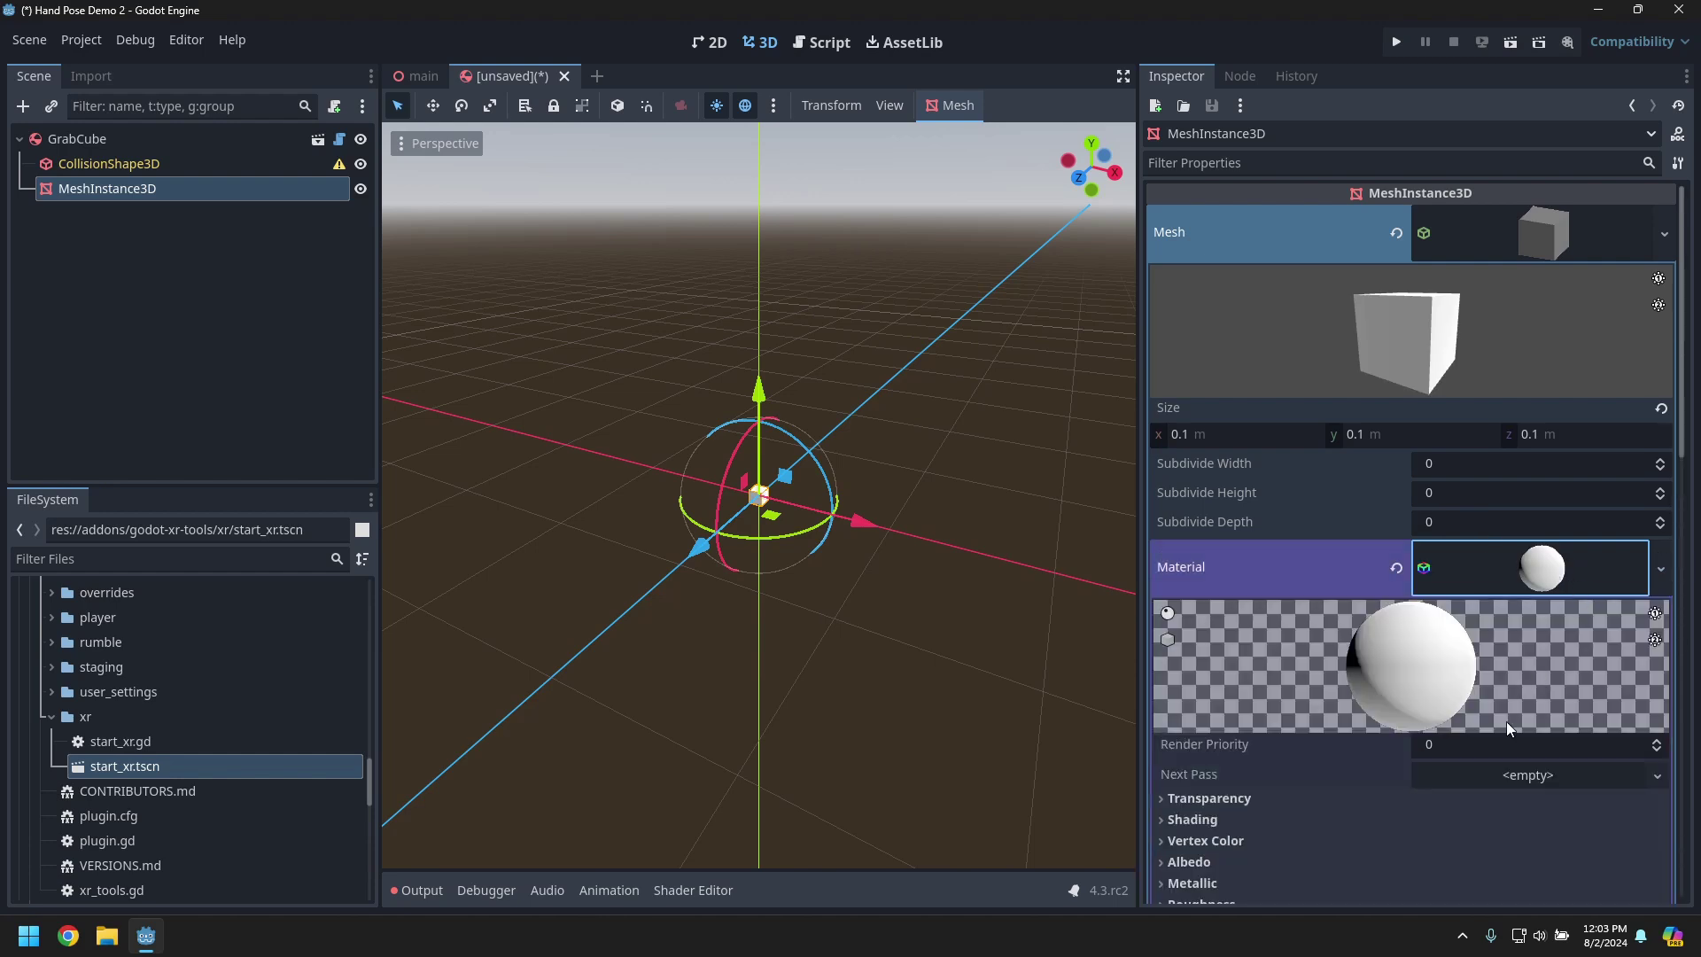
{"action": "scroll", "coordinate": [1506, 721], "scroll_direction": "down", "scroll_amount": 3}
{"action": "left_click", "coordinate": [1165, 592]}
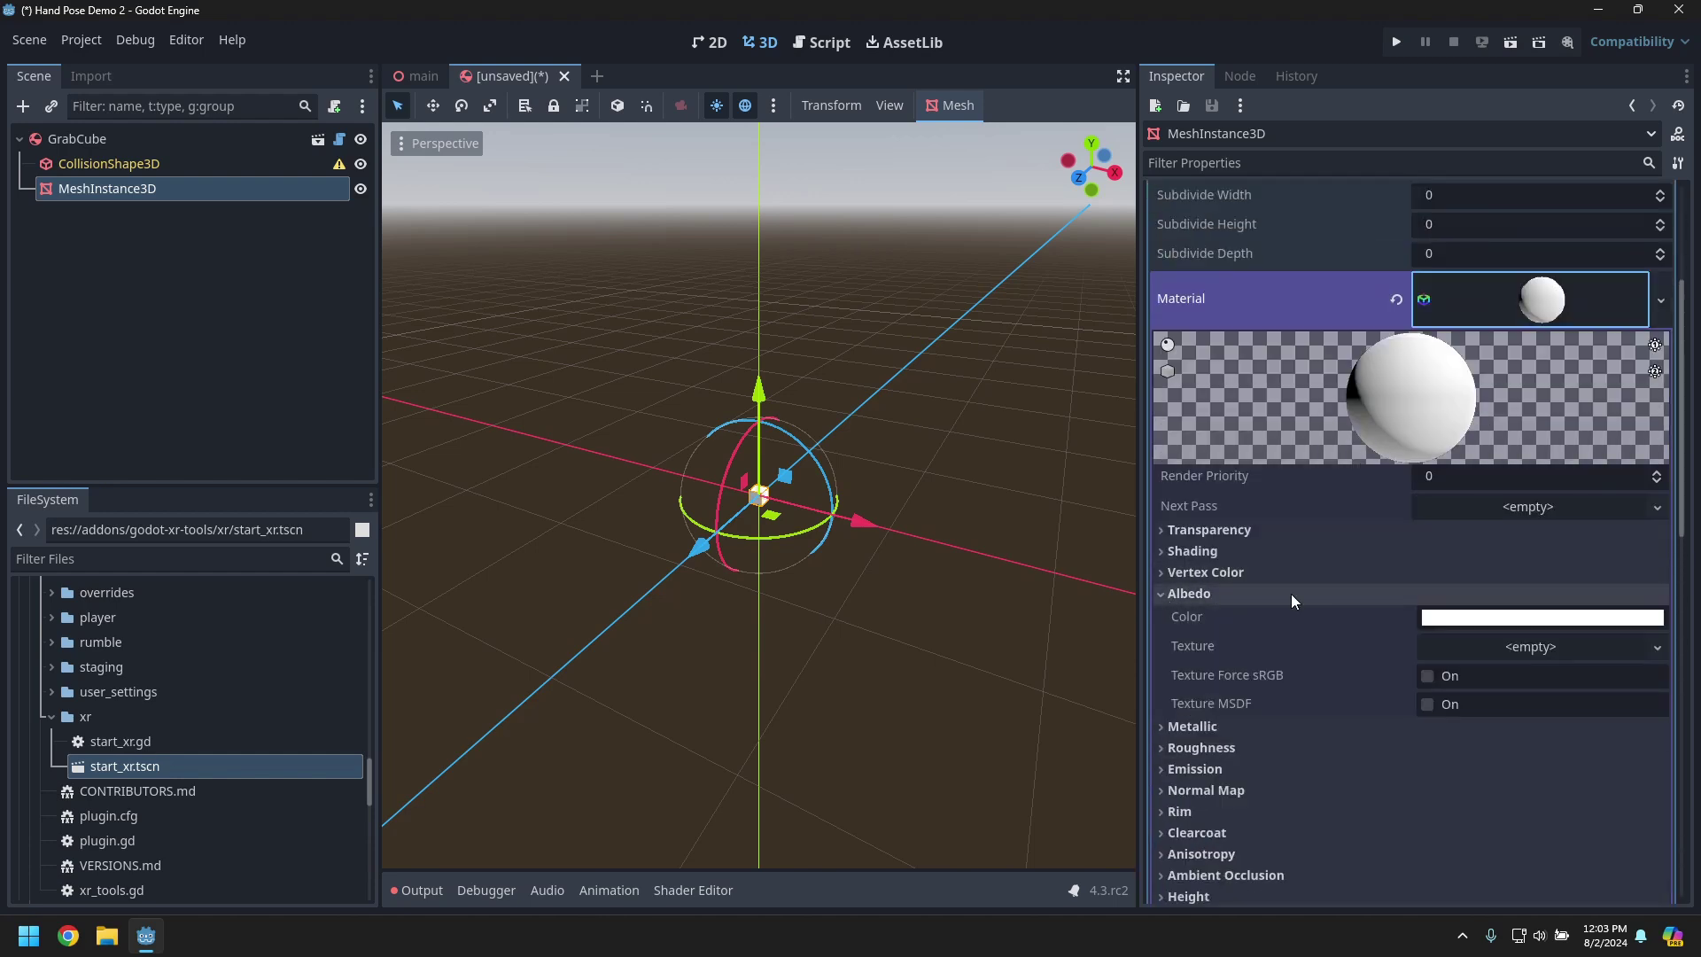
{"action": "left_click", "coordinate": [1541, 617]}
{"action": "left_click", "coordinate": [1453, 432]}
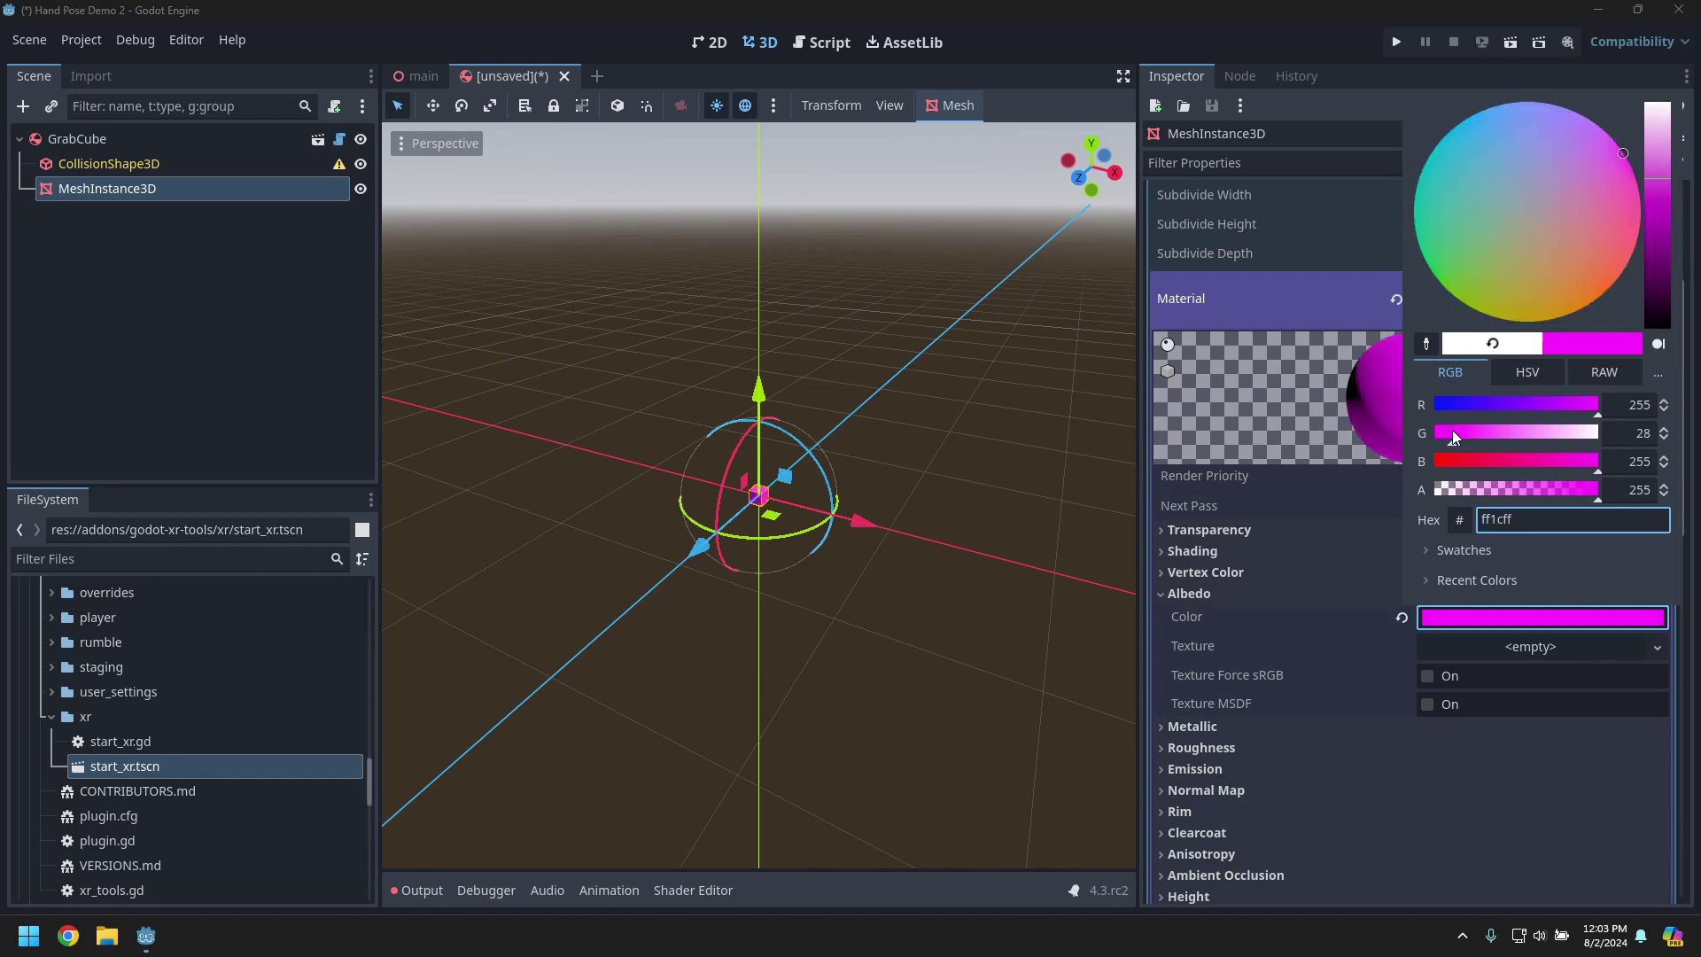
{"action": "left_click", "coordinate": [1460, 461]}
{"action": "left_click", "coordinate": [201, 358]}
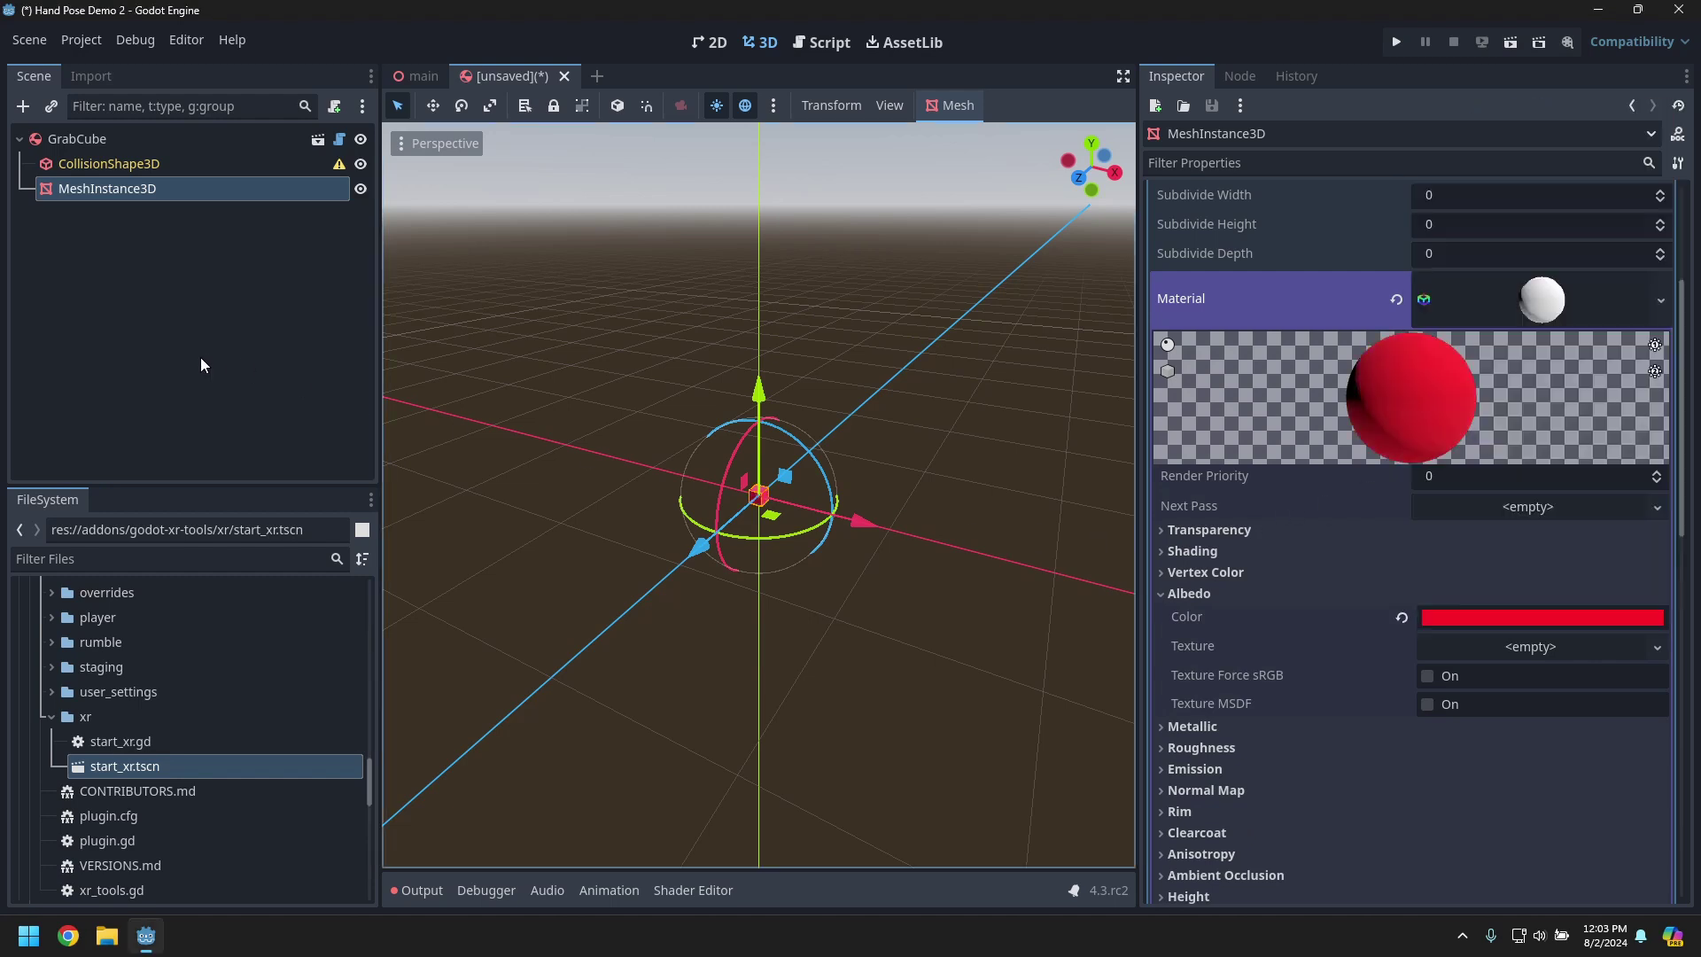
{"action": "left_click", "coordinate": [110, 159]}
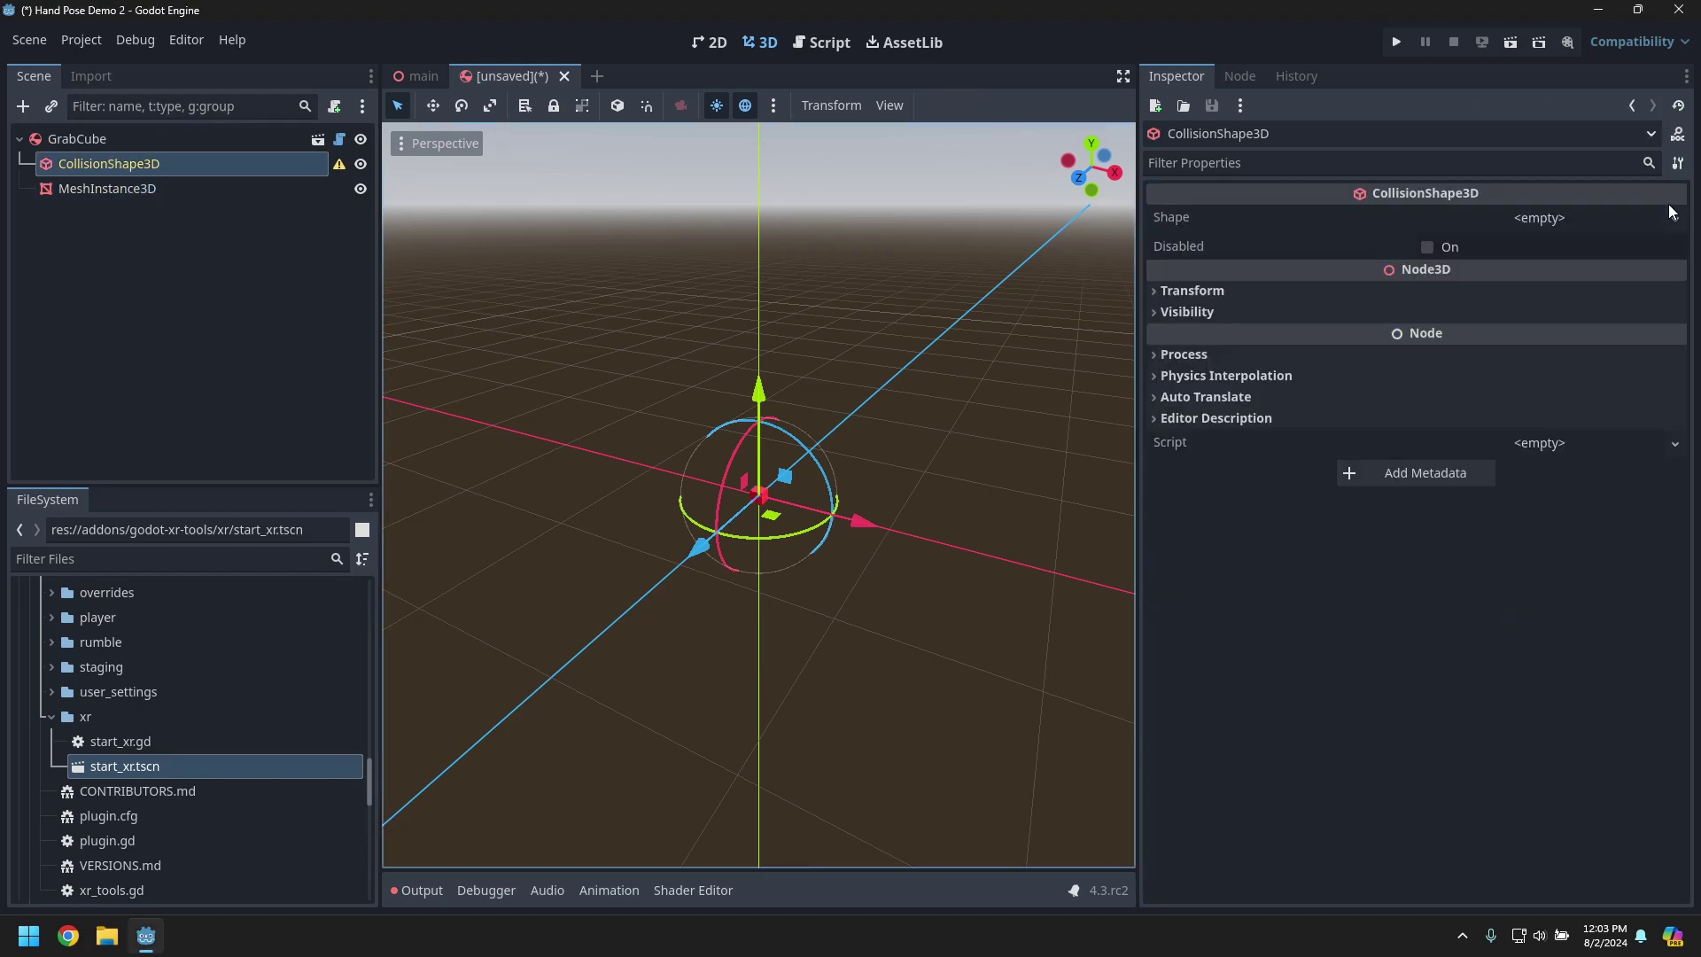
- Give the CollisionShape3D a new BoxShape3D sized 0.1 on x, y and z
{"action": "left_click", "coordinate": [1628, 216]}
{"action": "left_click", "coordinate": [1572, 292]}
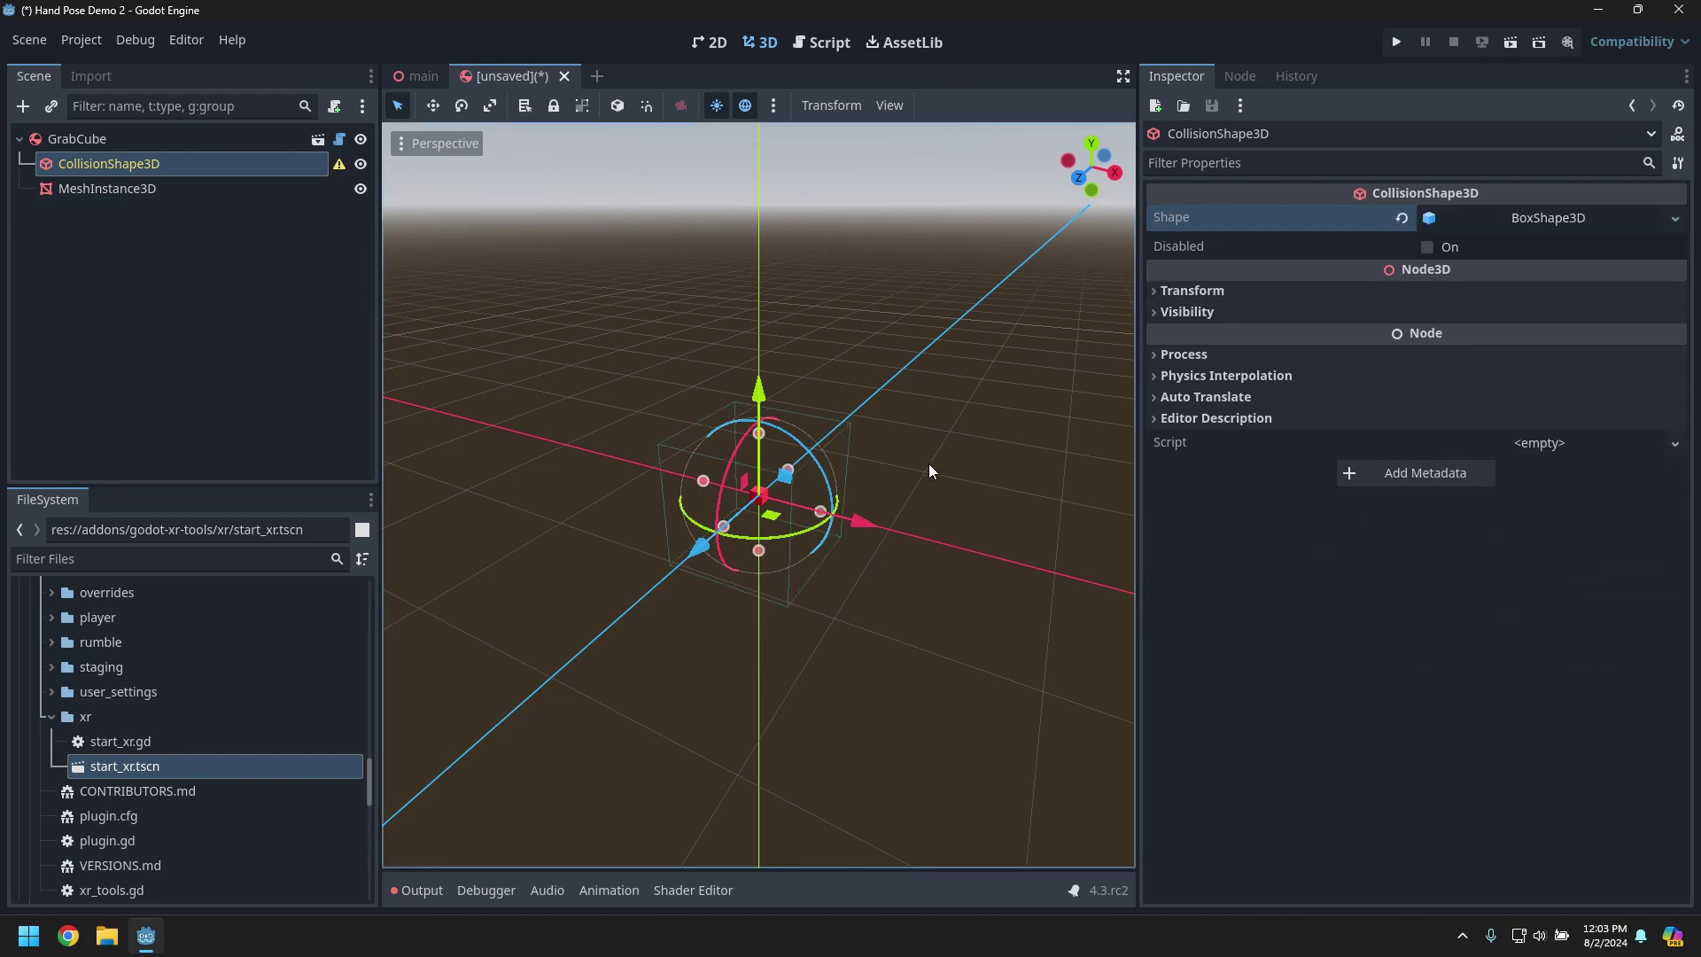
{"action": "left_click", "coordinate": [1547, 216]}
{"action": "left_click", "coordinate": [1280, 274]}
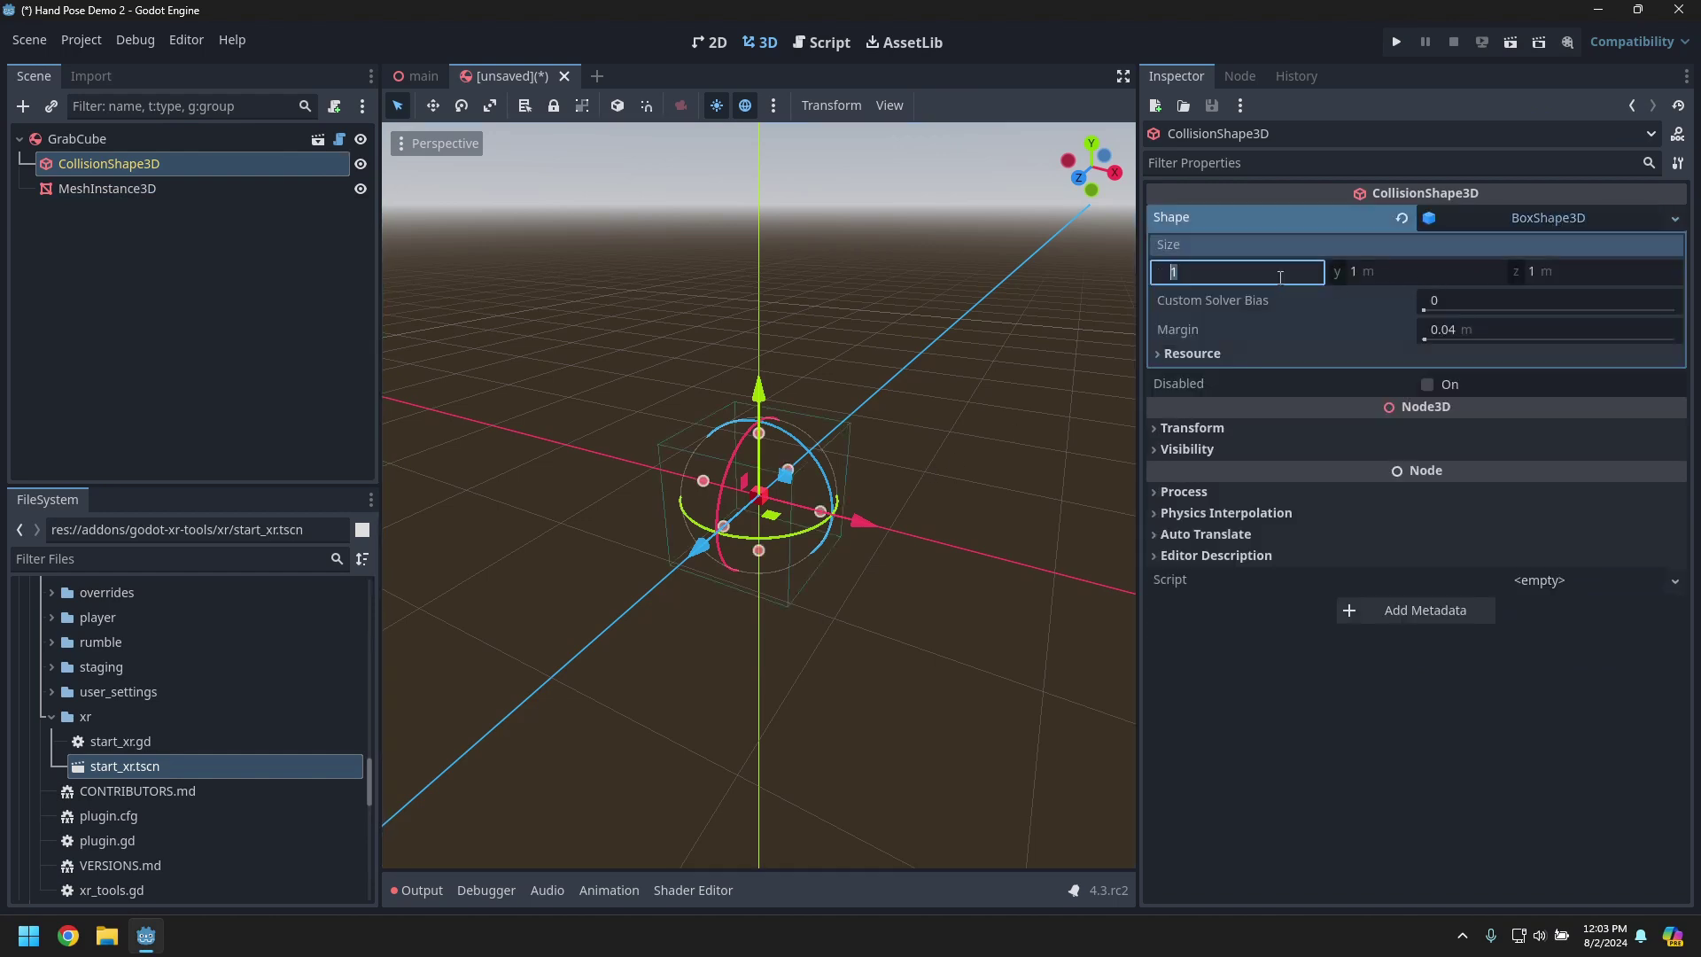
{"action": "type", "text": "0.1"}
{"action": "key", "text": "Tab"}
{"action": "type", "text": "0.1"}
{"action": "key", "text": "Tab"}
{"action": "type", "text": "0.1"}
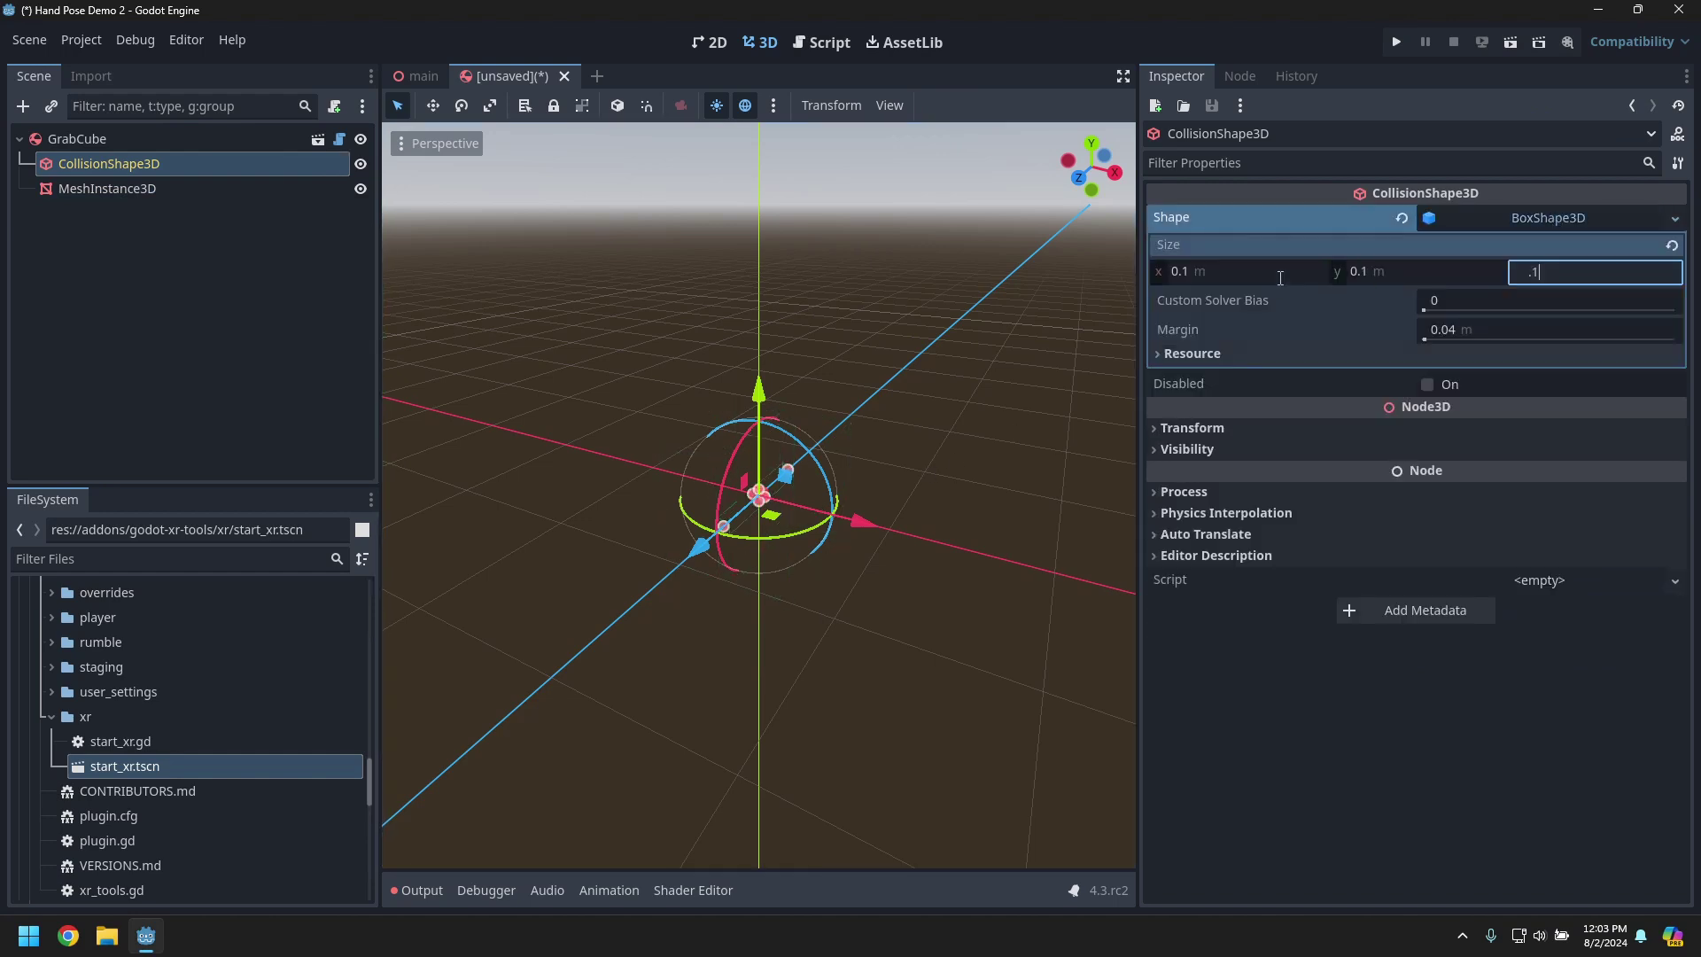
{"action": "key", "text": "Tab"}
- Deselect the shape, check the box against the red cube, and select the GrabCube root node
{"action": "scroll", "coordinate": [813, 597], "scroll_direction": "down", "scroll_amount": 5}
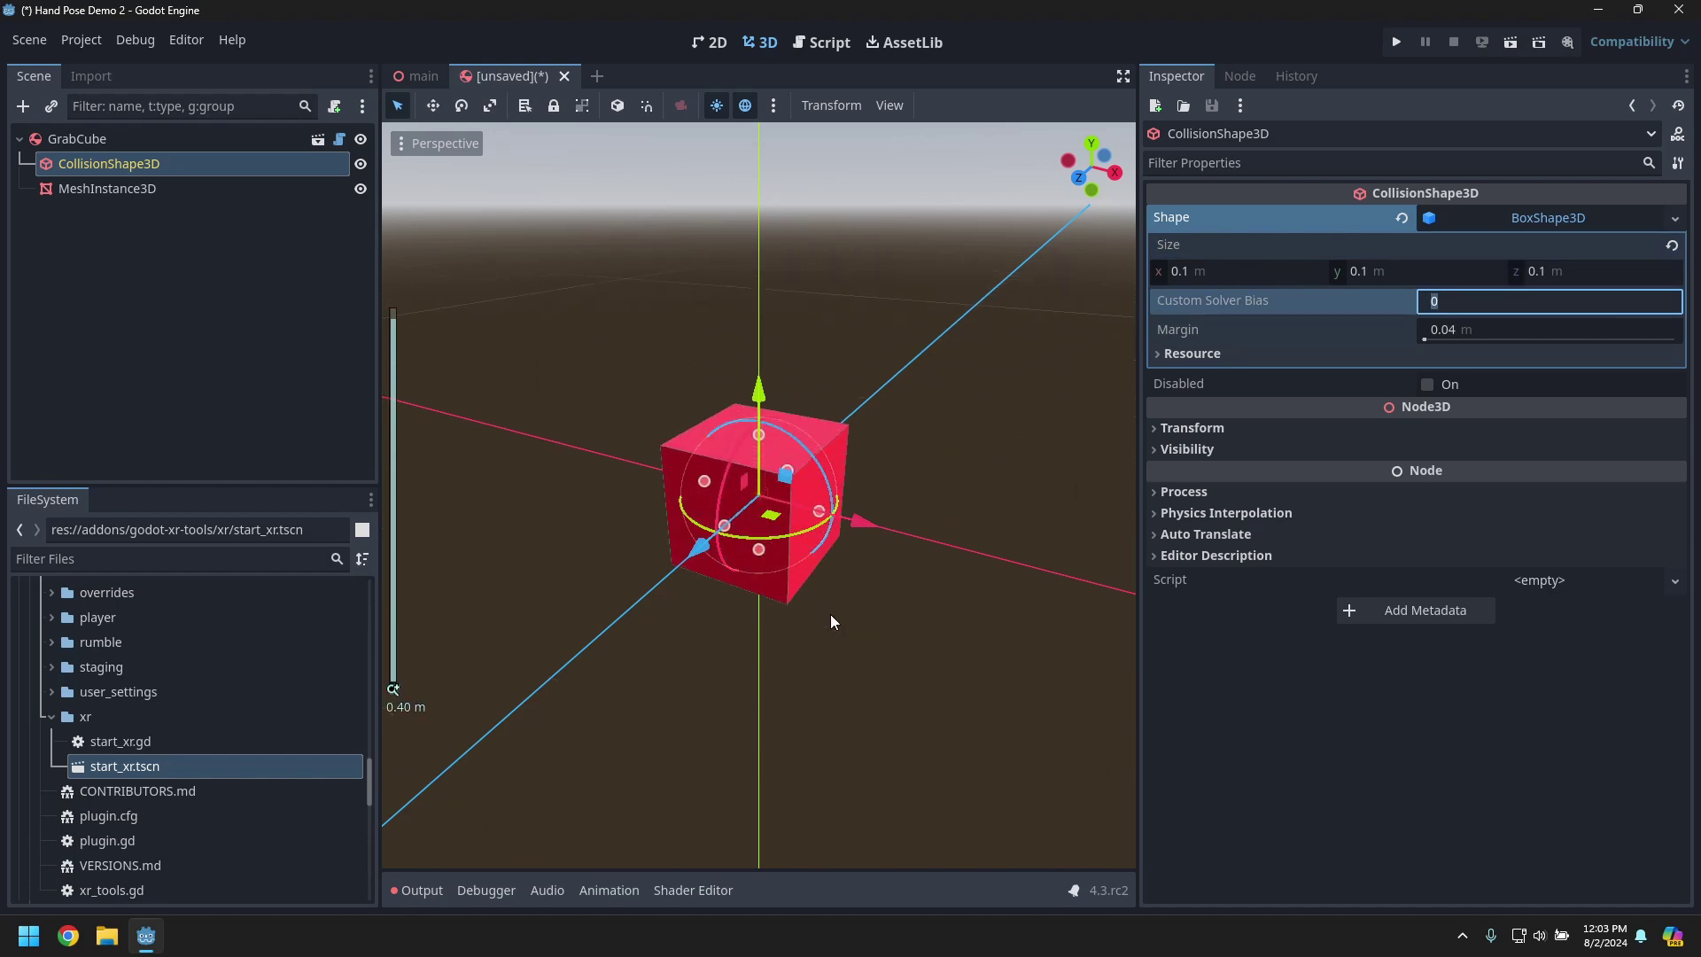
{"action": "left_click", "coordinate": [831, 614]}
{"action": "middle_click_drag", "start_coordinate": [980, 656], "coordinate": [627, 521]}
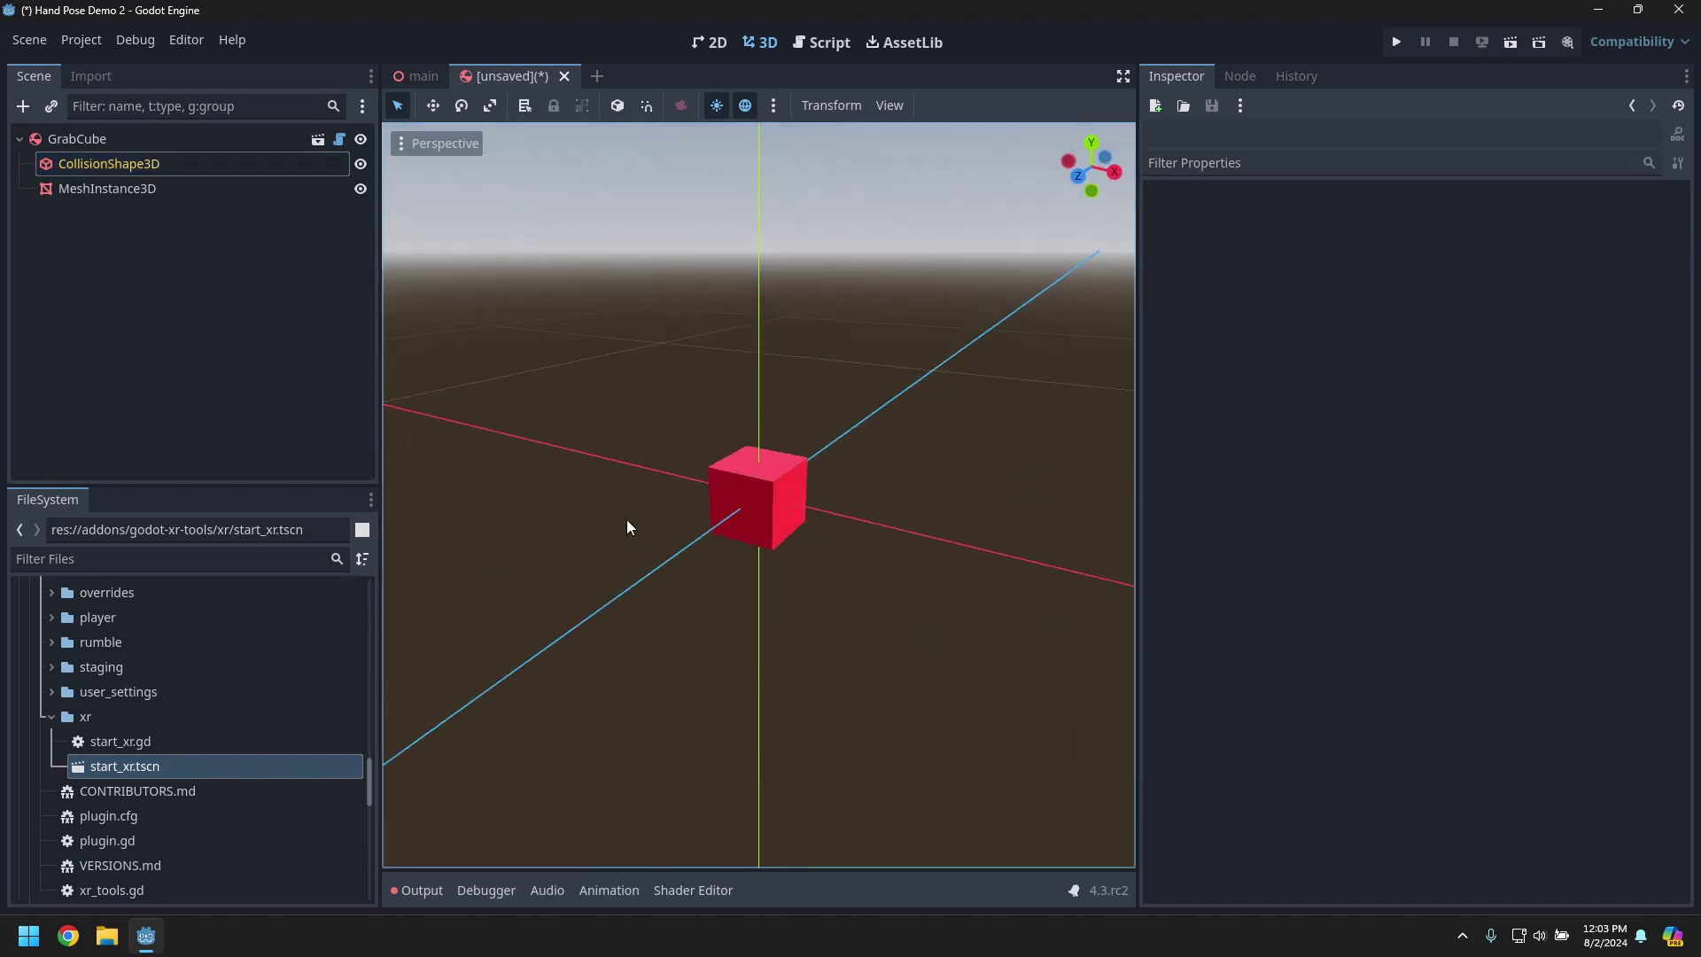
{"action": "left_click", "coordinate": [83, 140]}
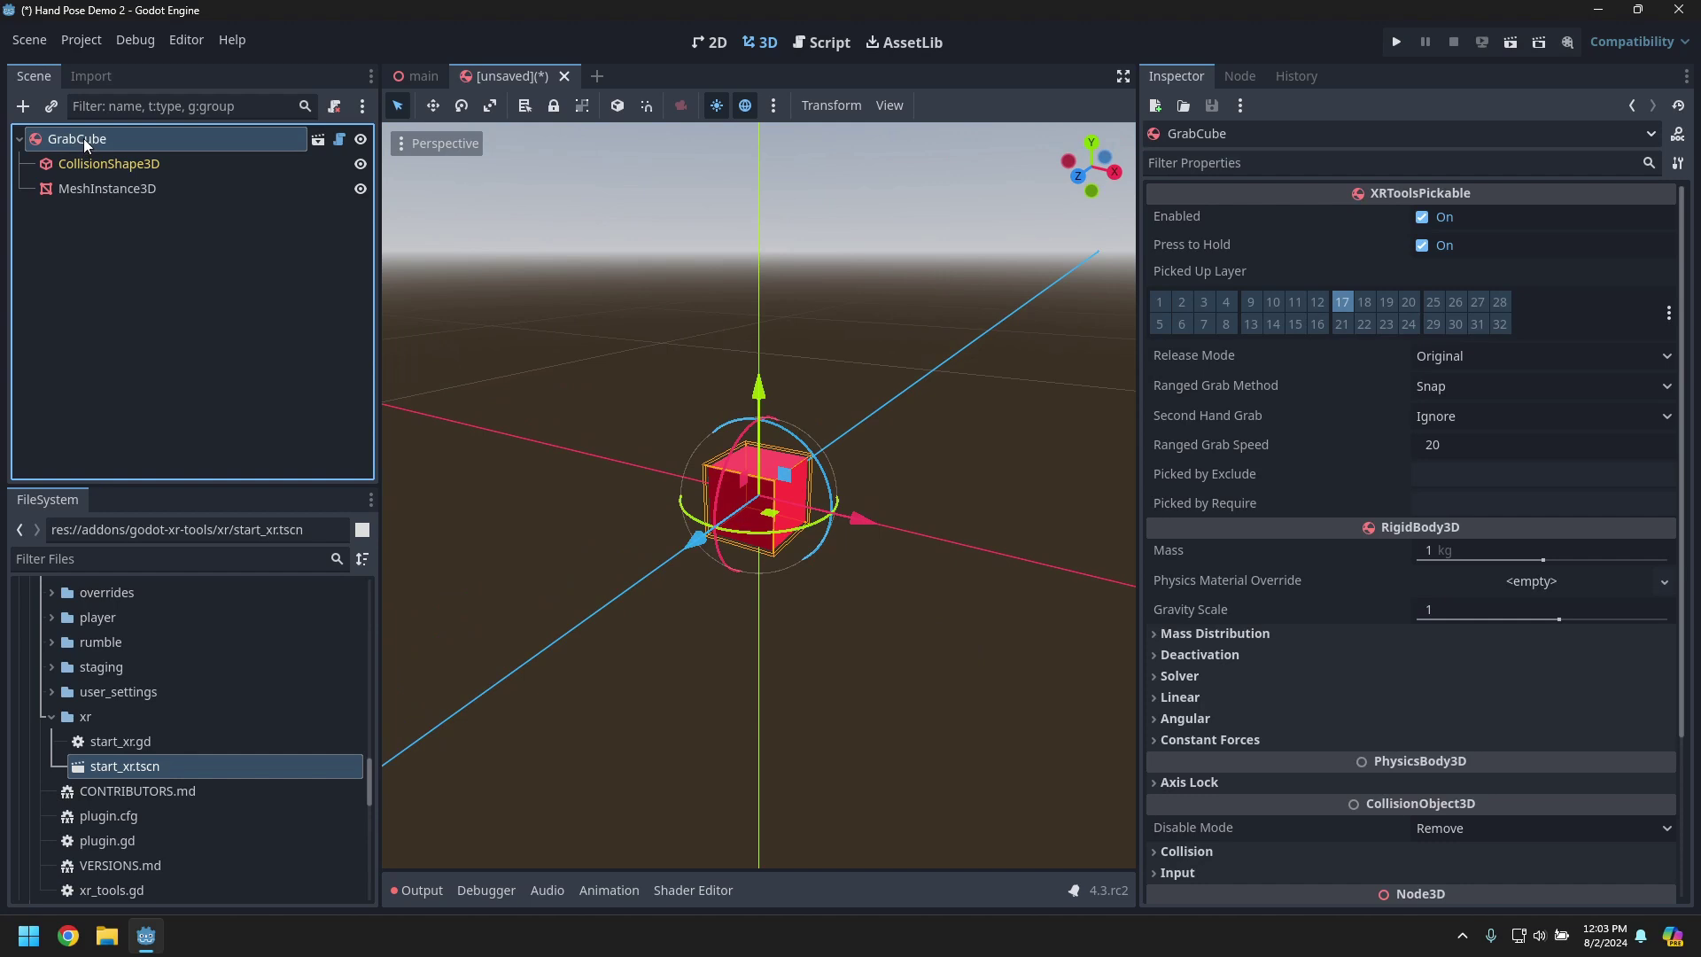
- Save the scene as grab_cube.tscn in the project root folder
{"action": "left_click", "coordinate": [29, 40]}
{"action": "left_click", "coordinate": [92, 224]}
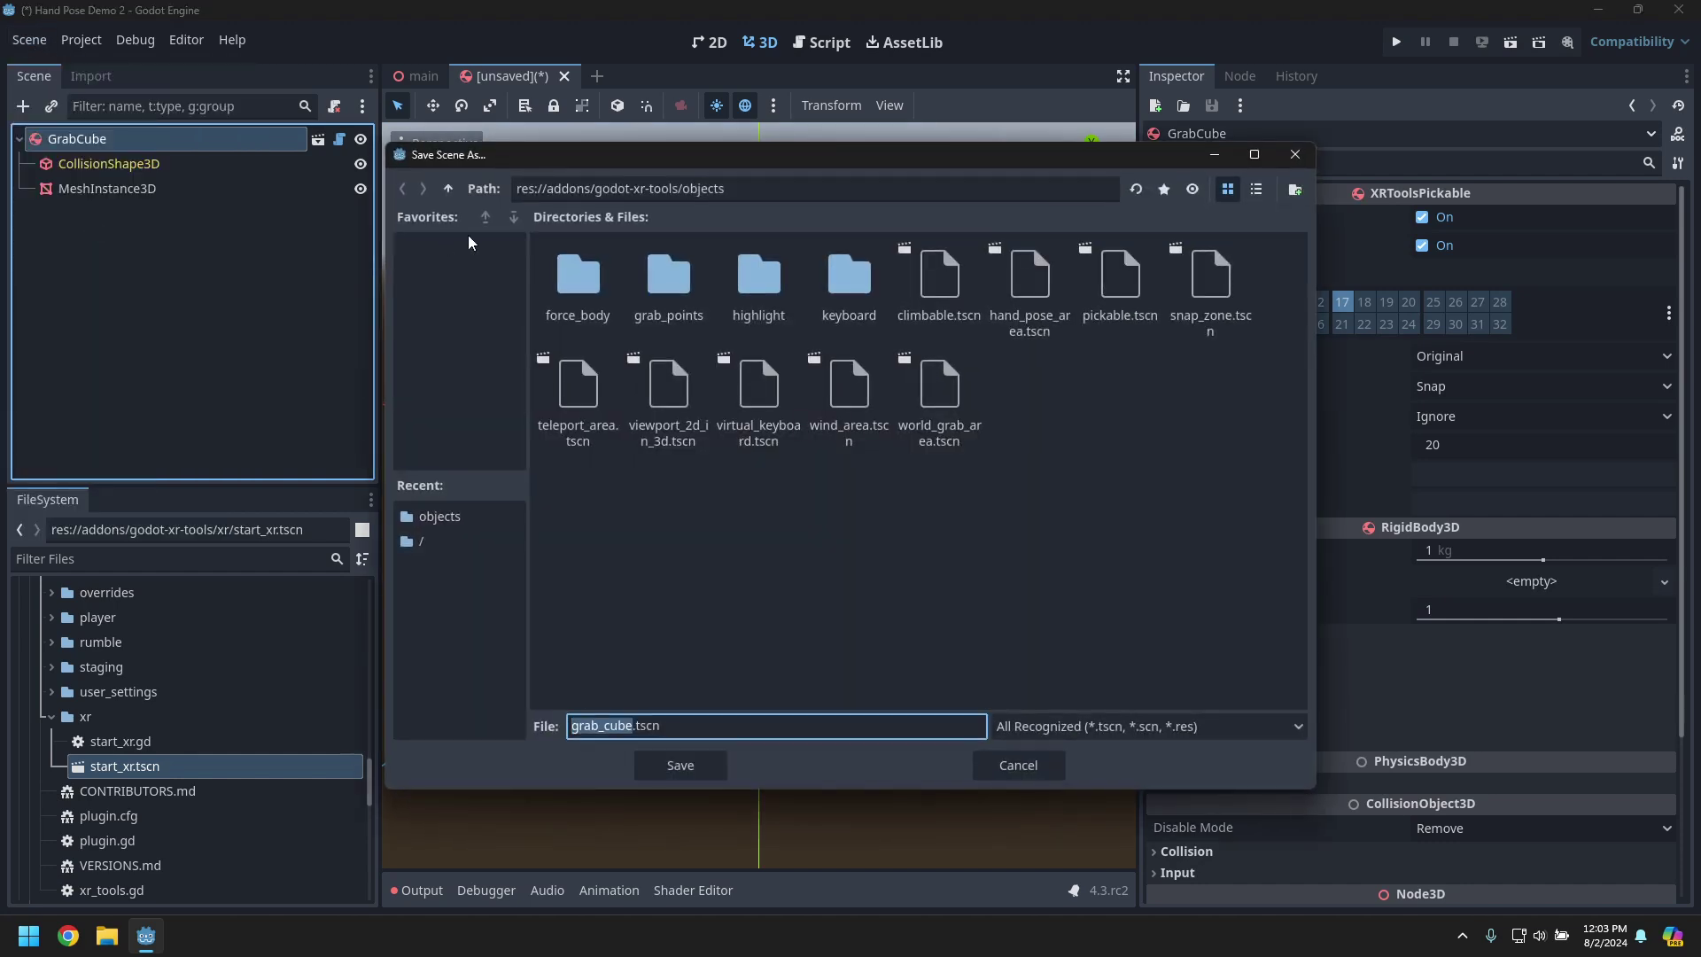
{"action": "left_click", "coordinate": [448, 188]}
{"action": "left_click", "coordinate": [448, 189]}
{"action": "left_click", "coordinate": [449, 188]}
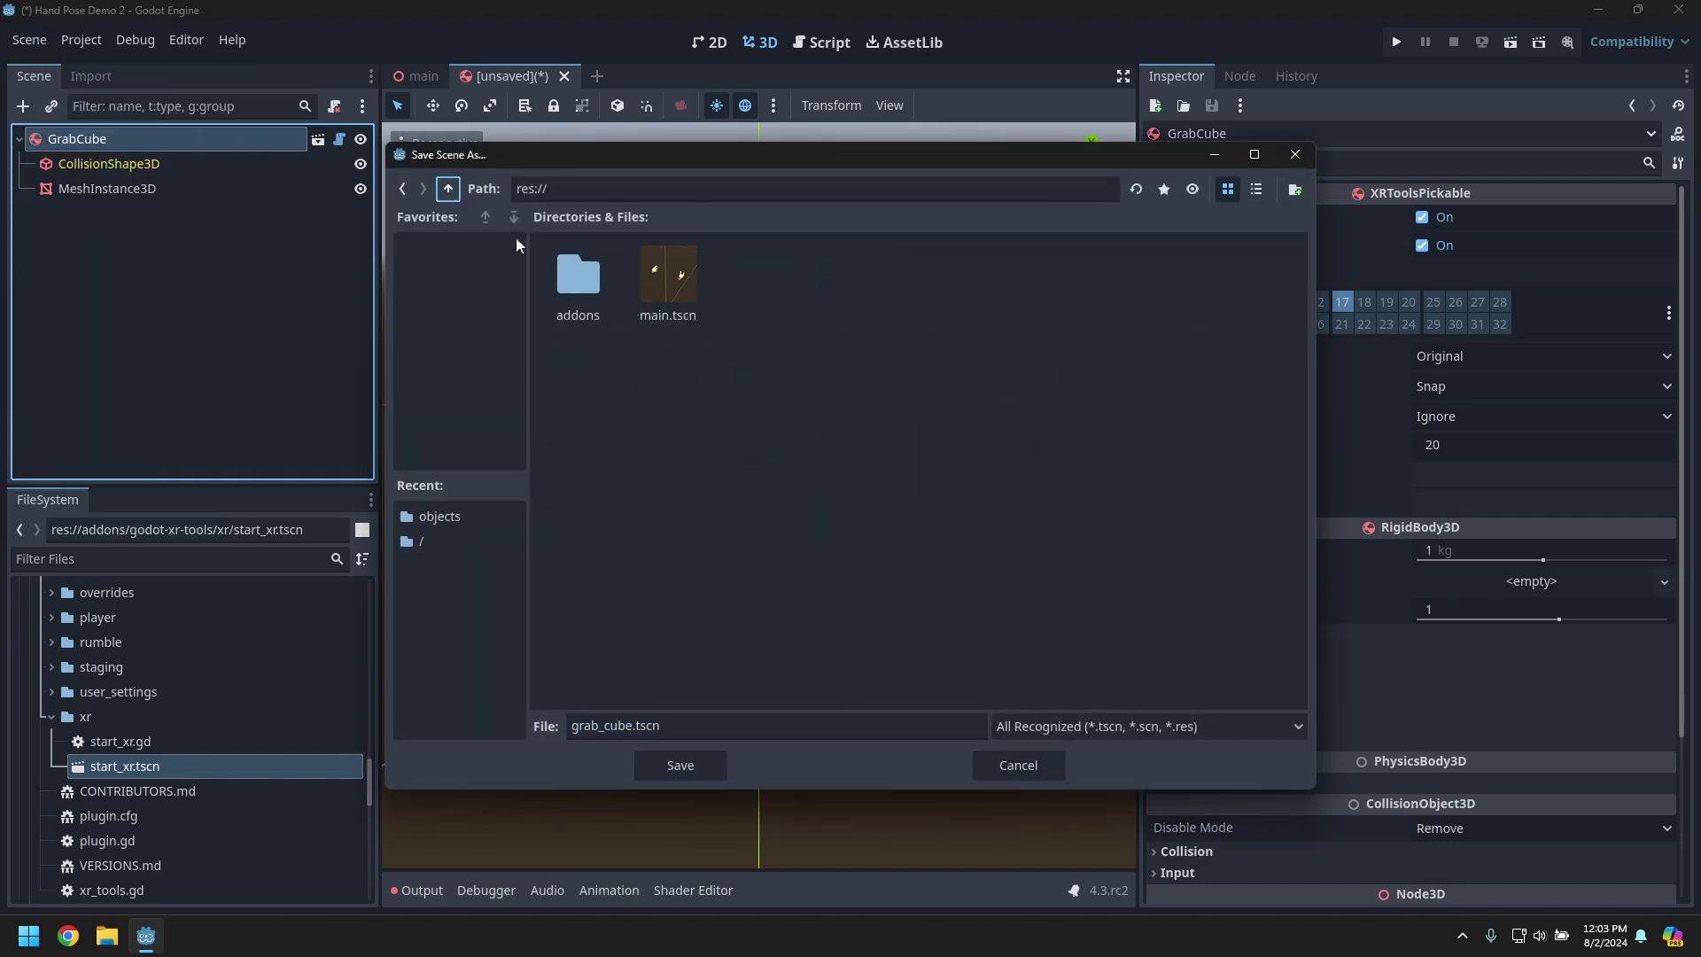
{"action": "left_click", "coordinate": [677, 764]}
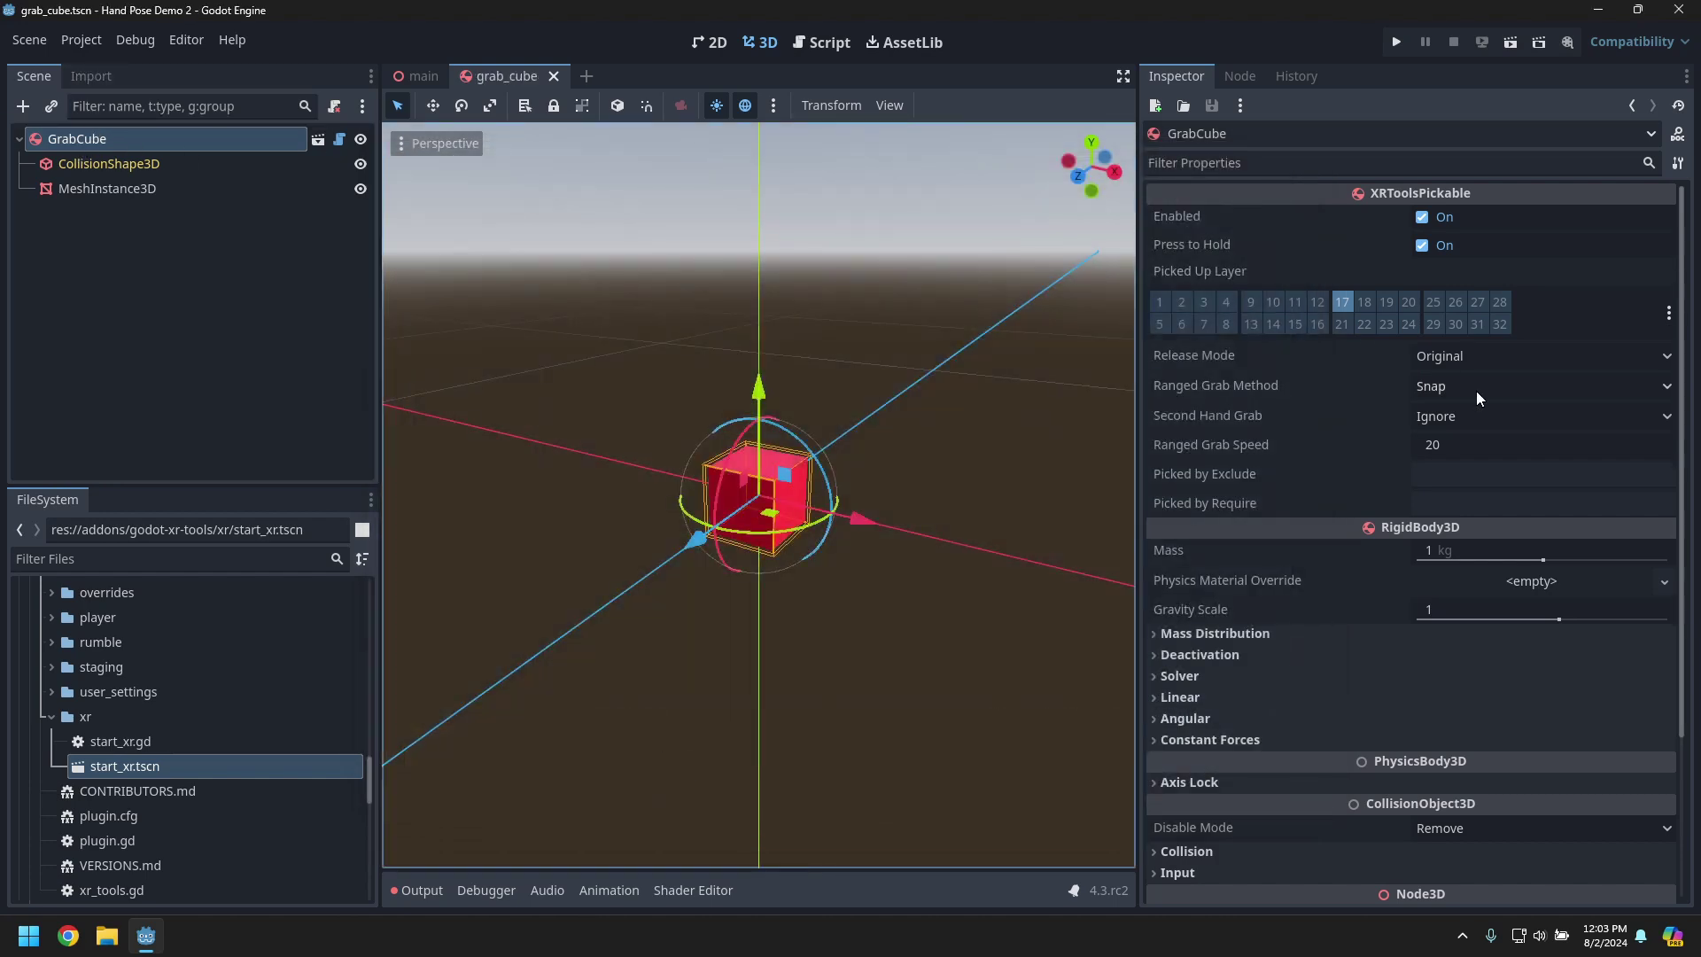
- Set Second Hand Grab to Swap, turn on Freeze under Deactivation, and save grab_cube
{"action": "left_click", "coordinate": [1470, 417]}
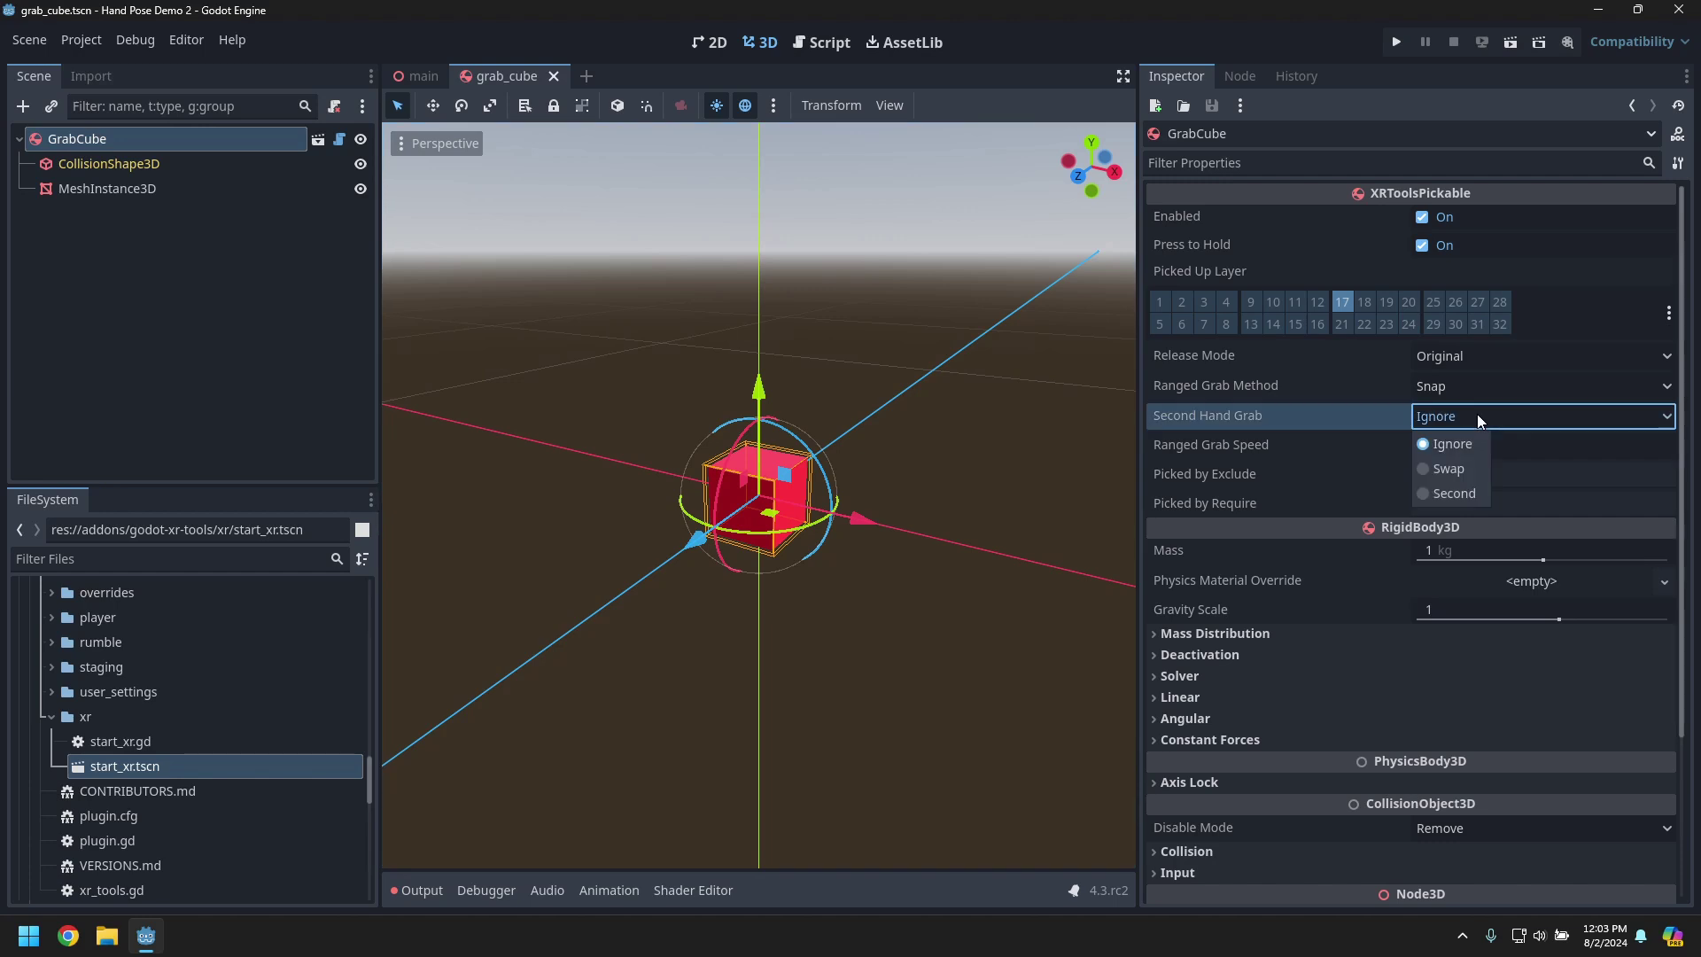
{"action": "left_click", "coordinate": [1454, 469]}
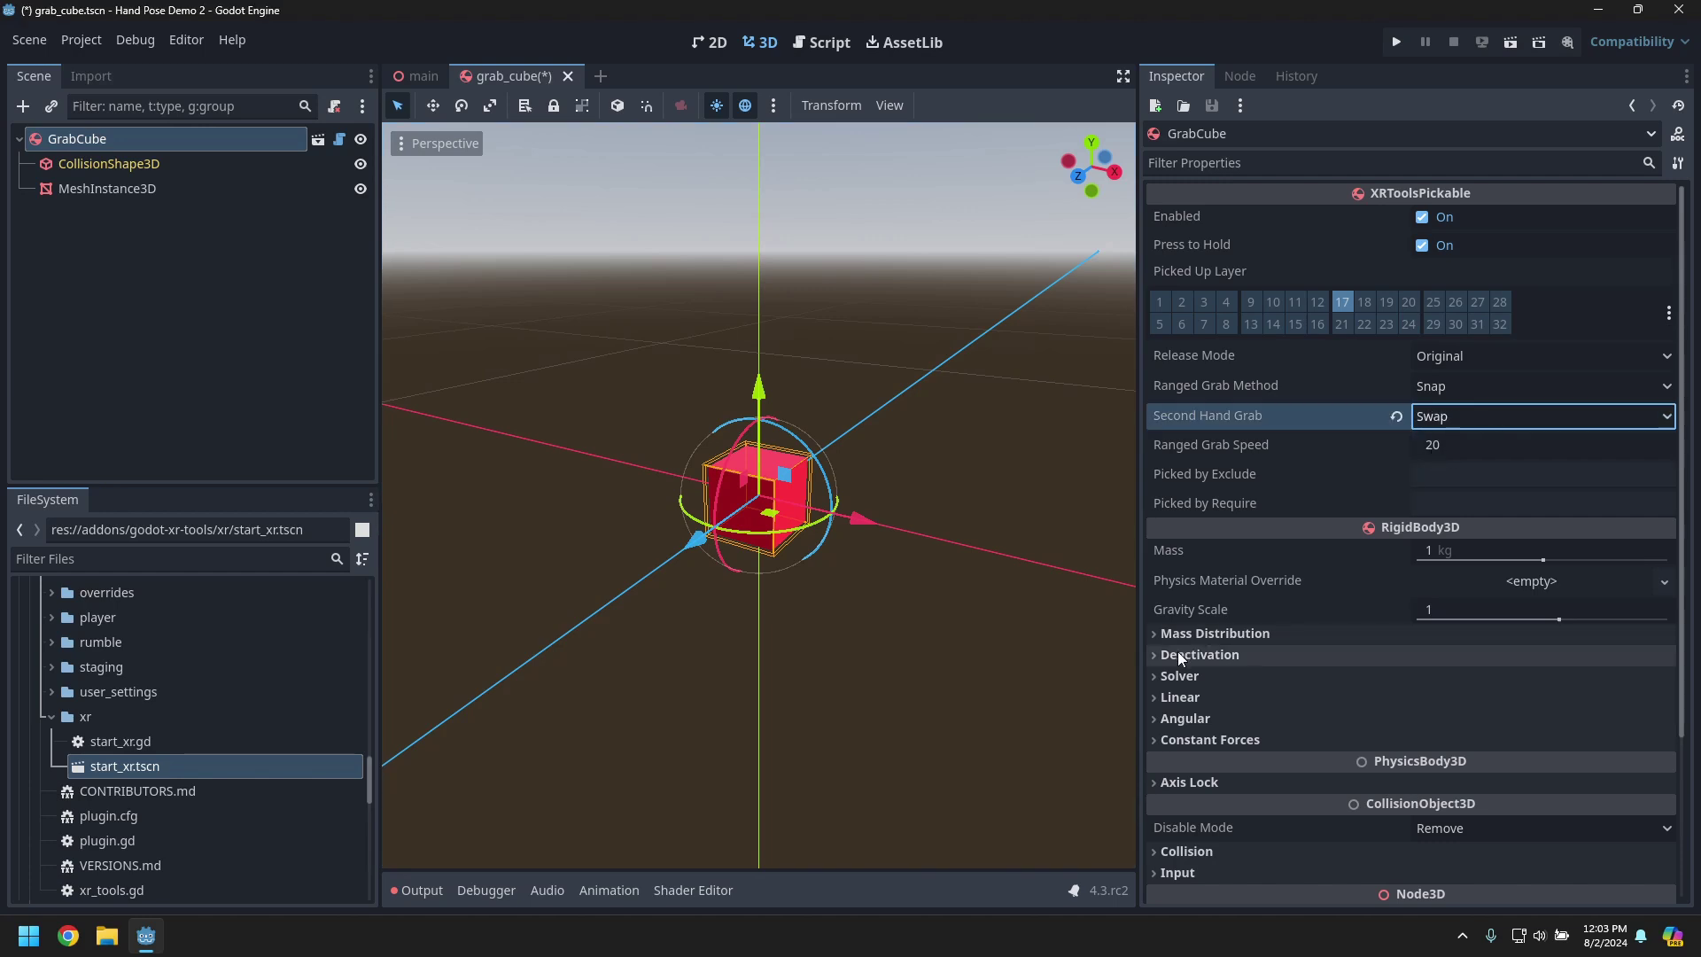
{"action": "left_click", "coordinate": [1155, 653]}
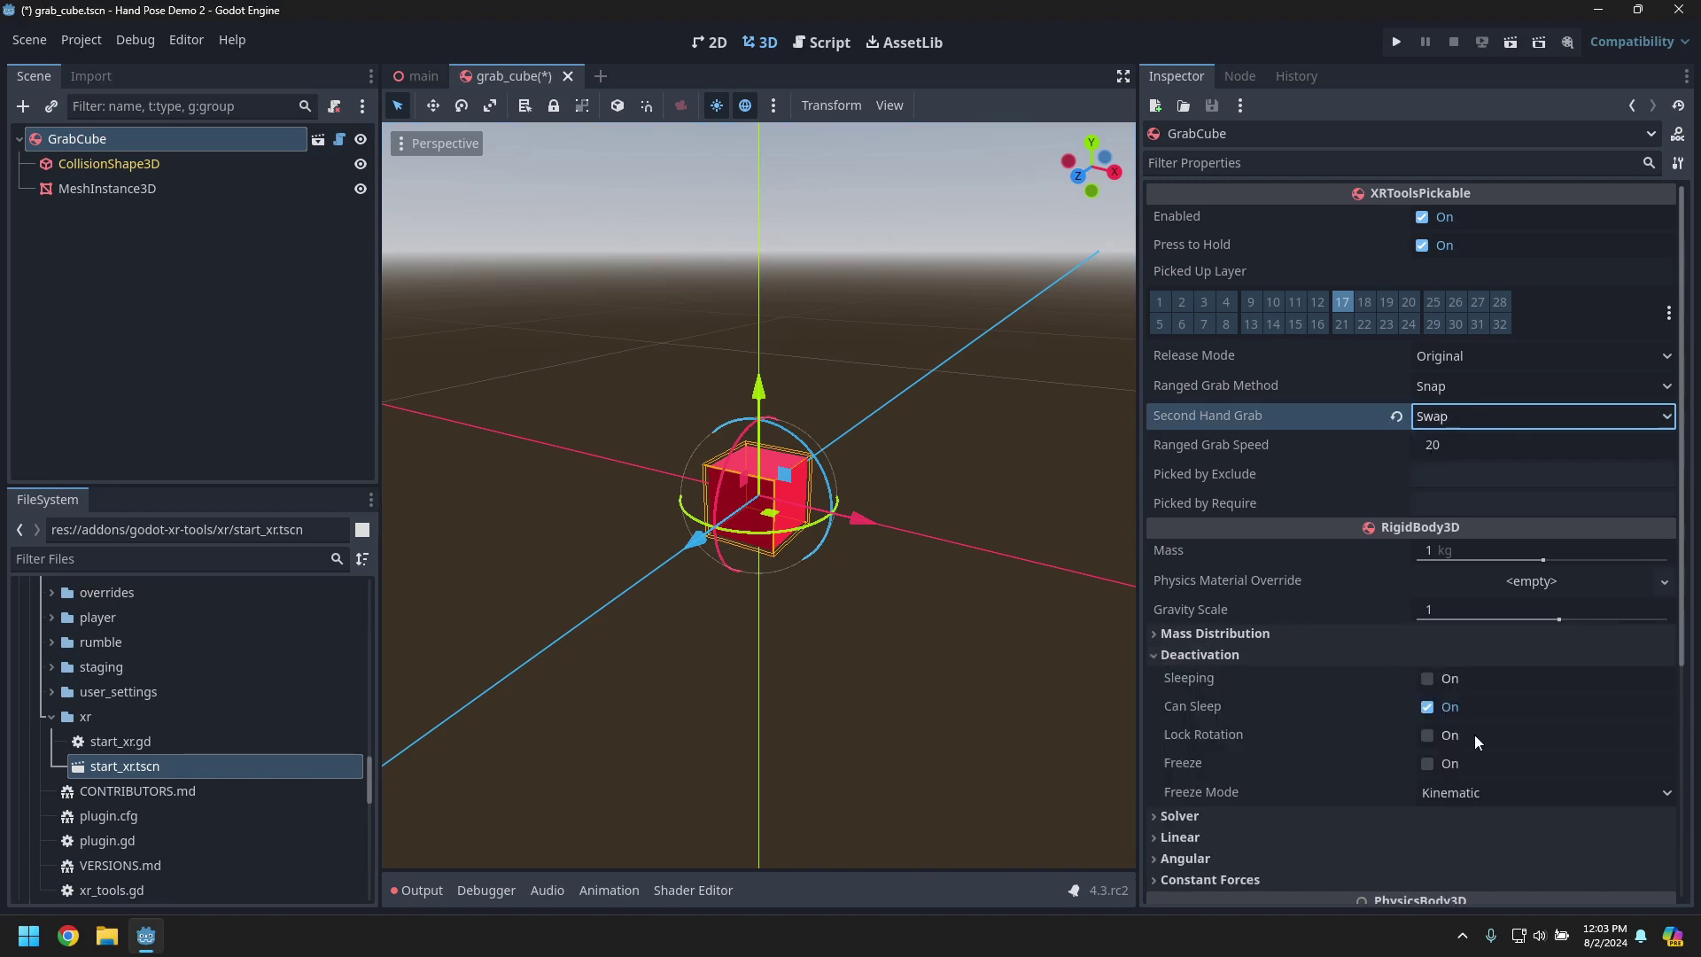
{"action": "left_click", "coordinate": [1427, 763]}
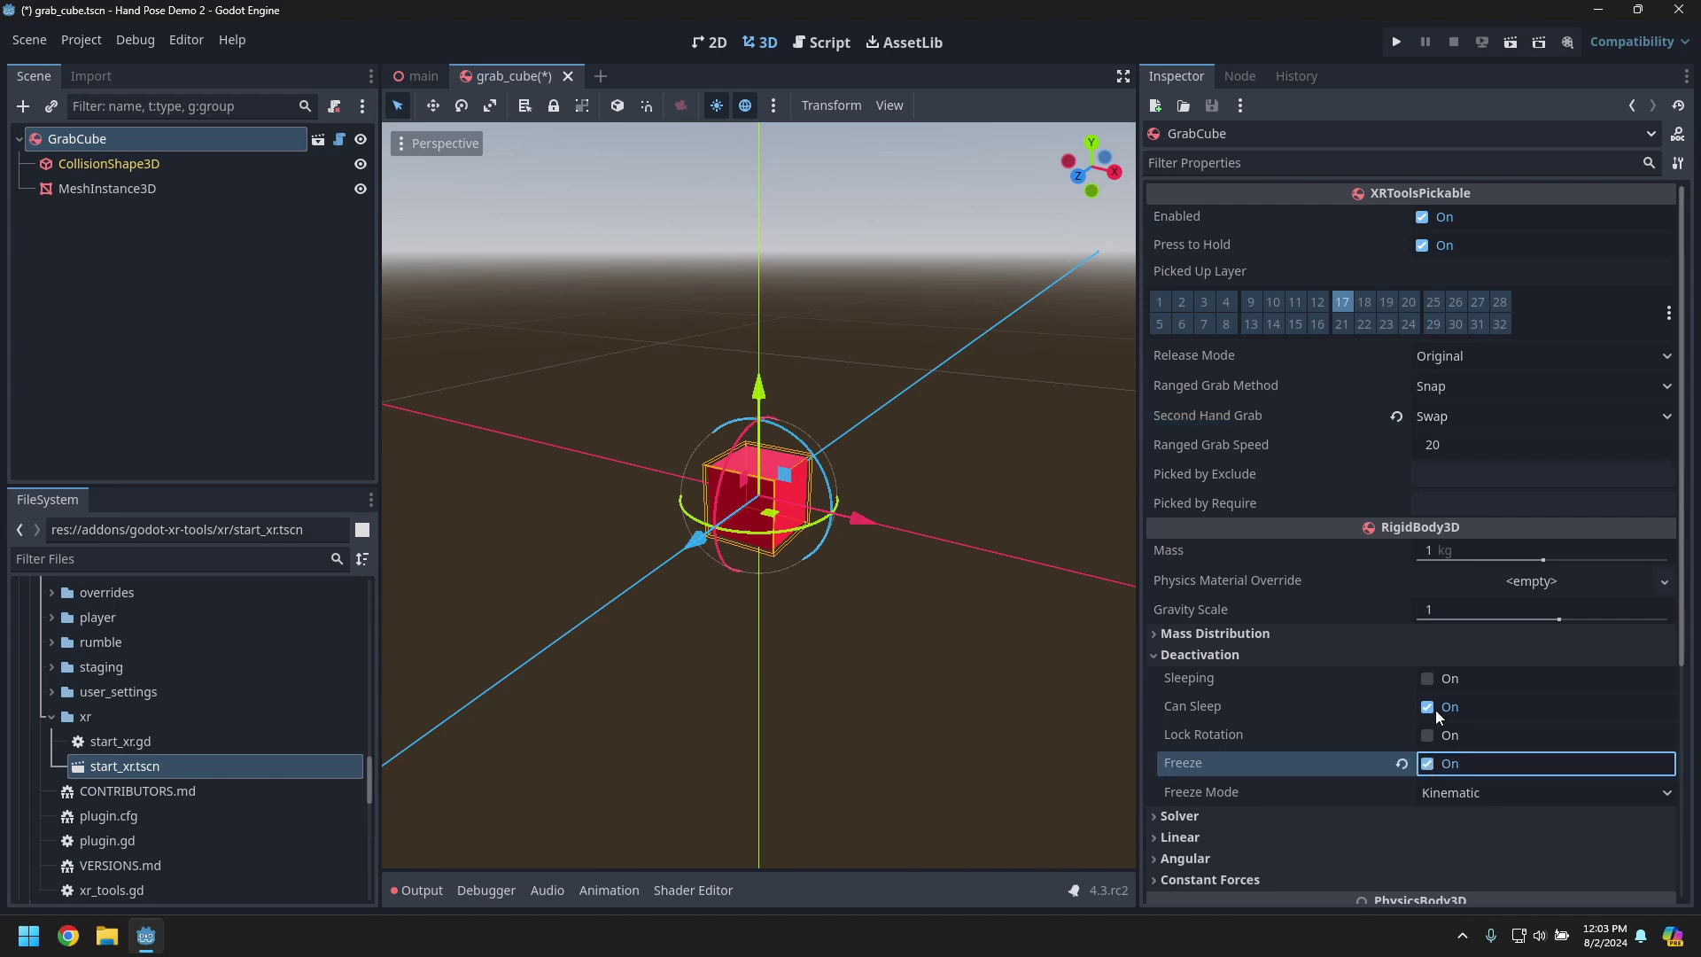
{"action": "left_click", "coordinate": [174, 308]}
{"action": "key", "text": "ctrl+s"}
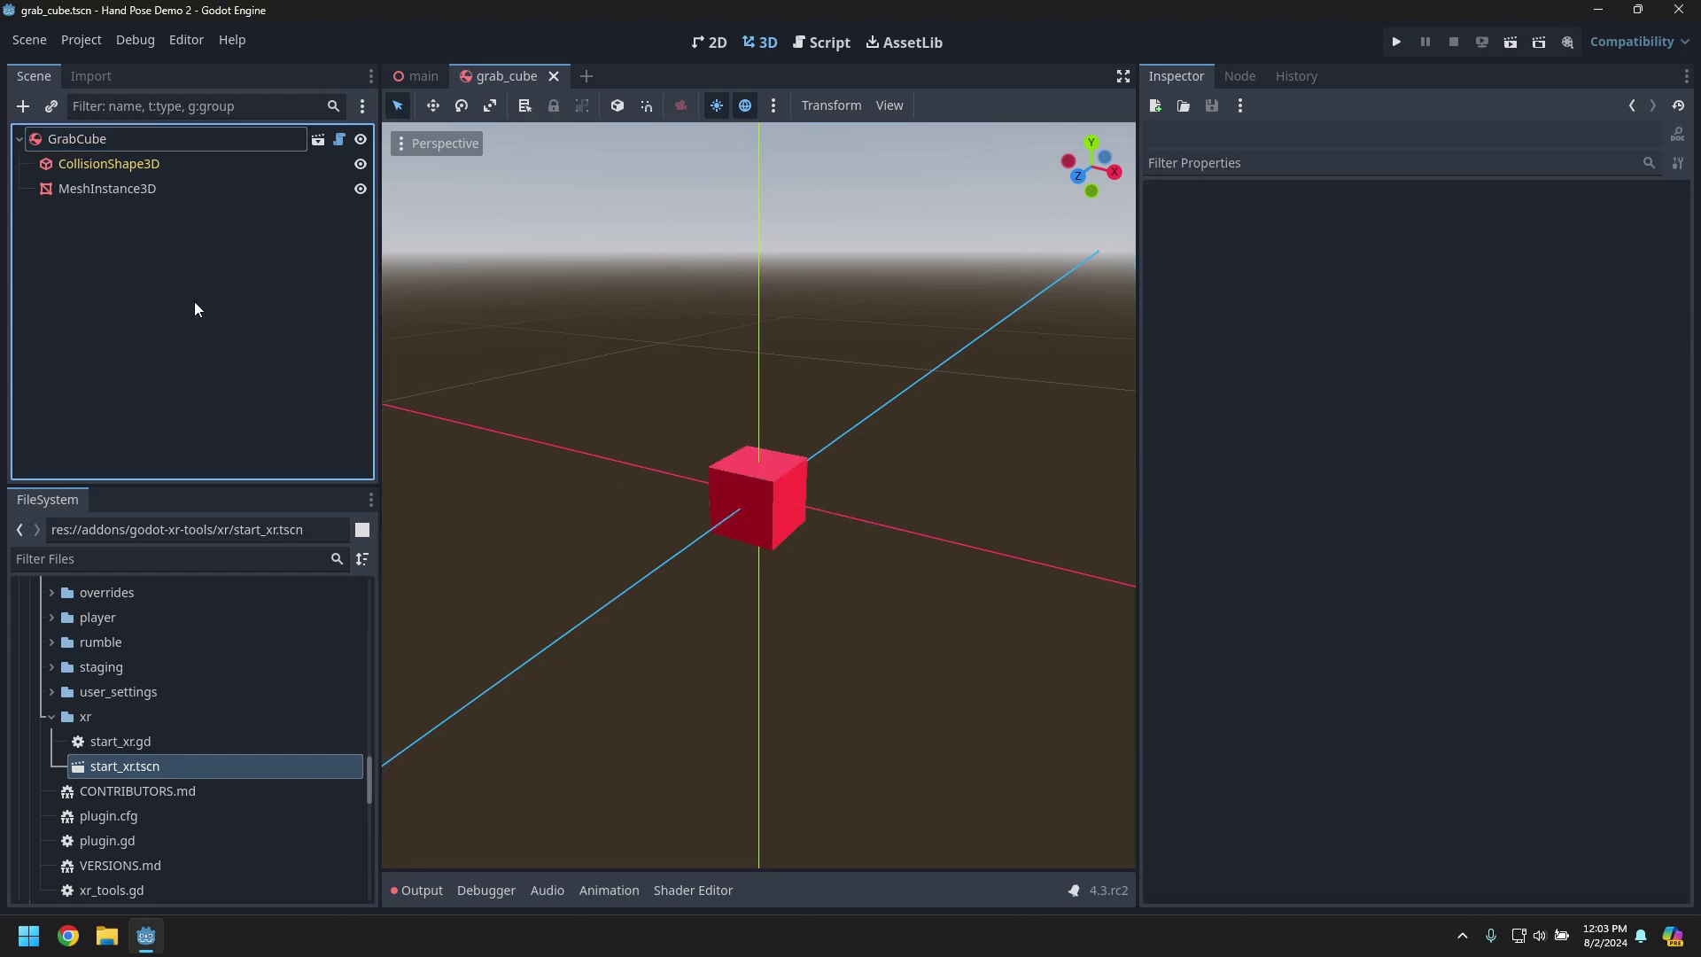
- Close the grab_cube tab and instance grab_cube.tscn under Main, raised above the hands
{"action": "left_click", "coordinate": [554, 77]}
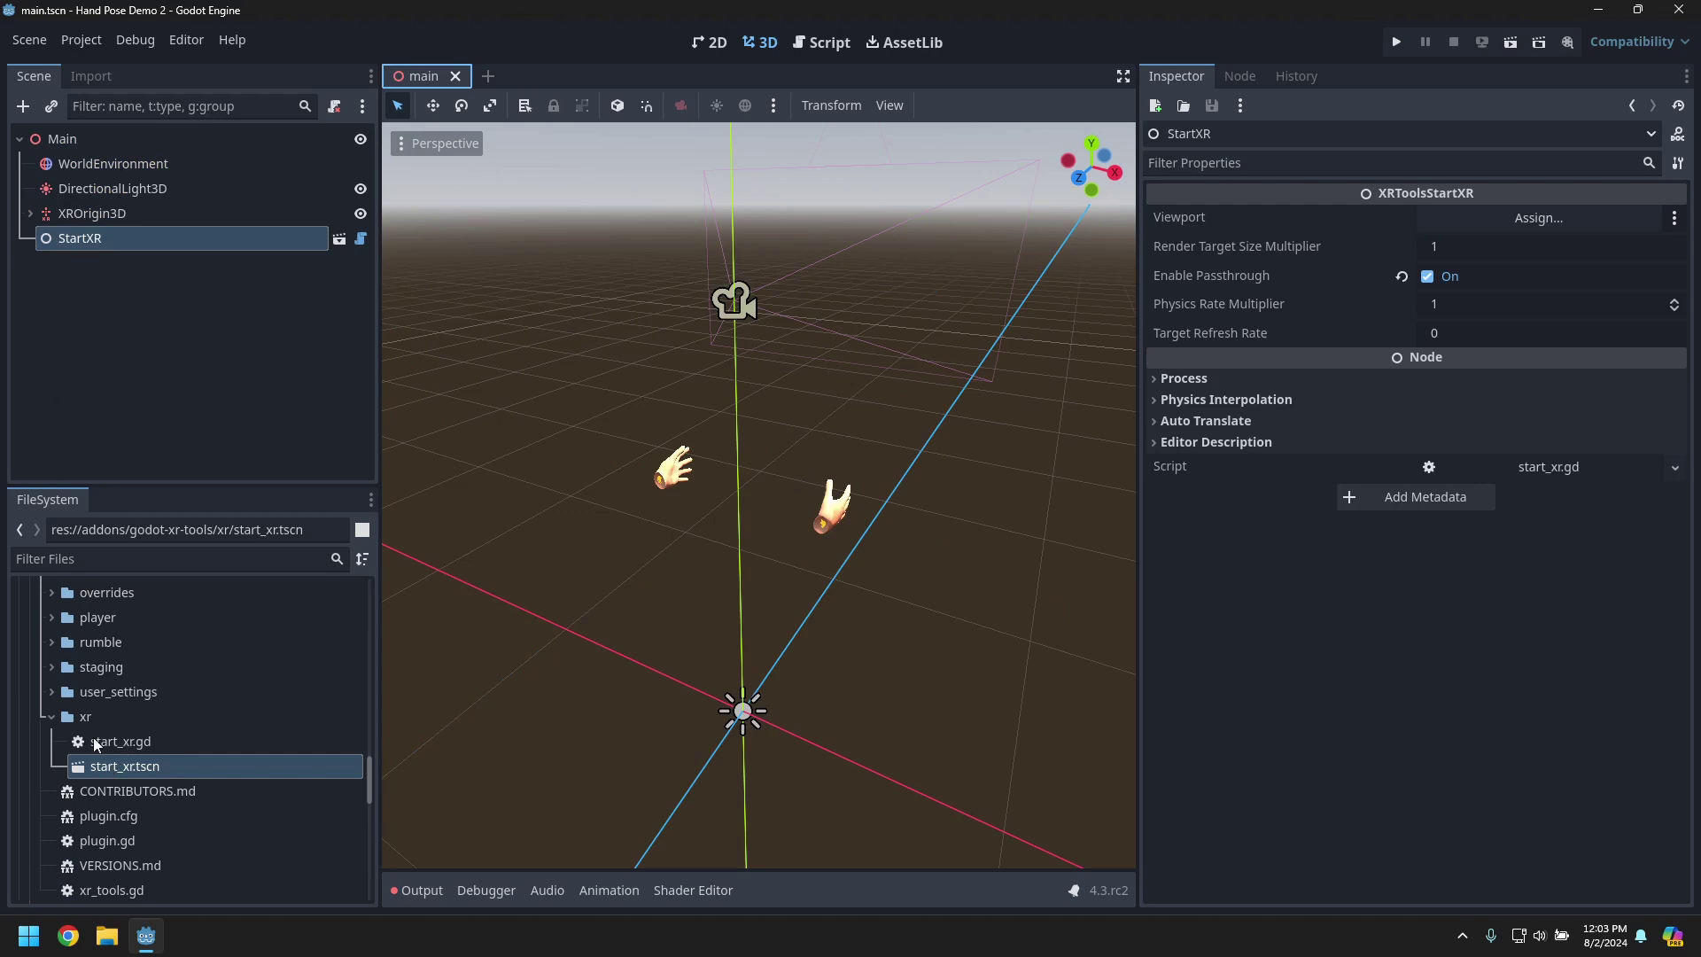
{"action": "scroll", "coordinate": [89, 729], "scroll_direction": "up", "scroll_amount": 15}
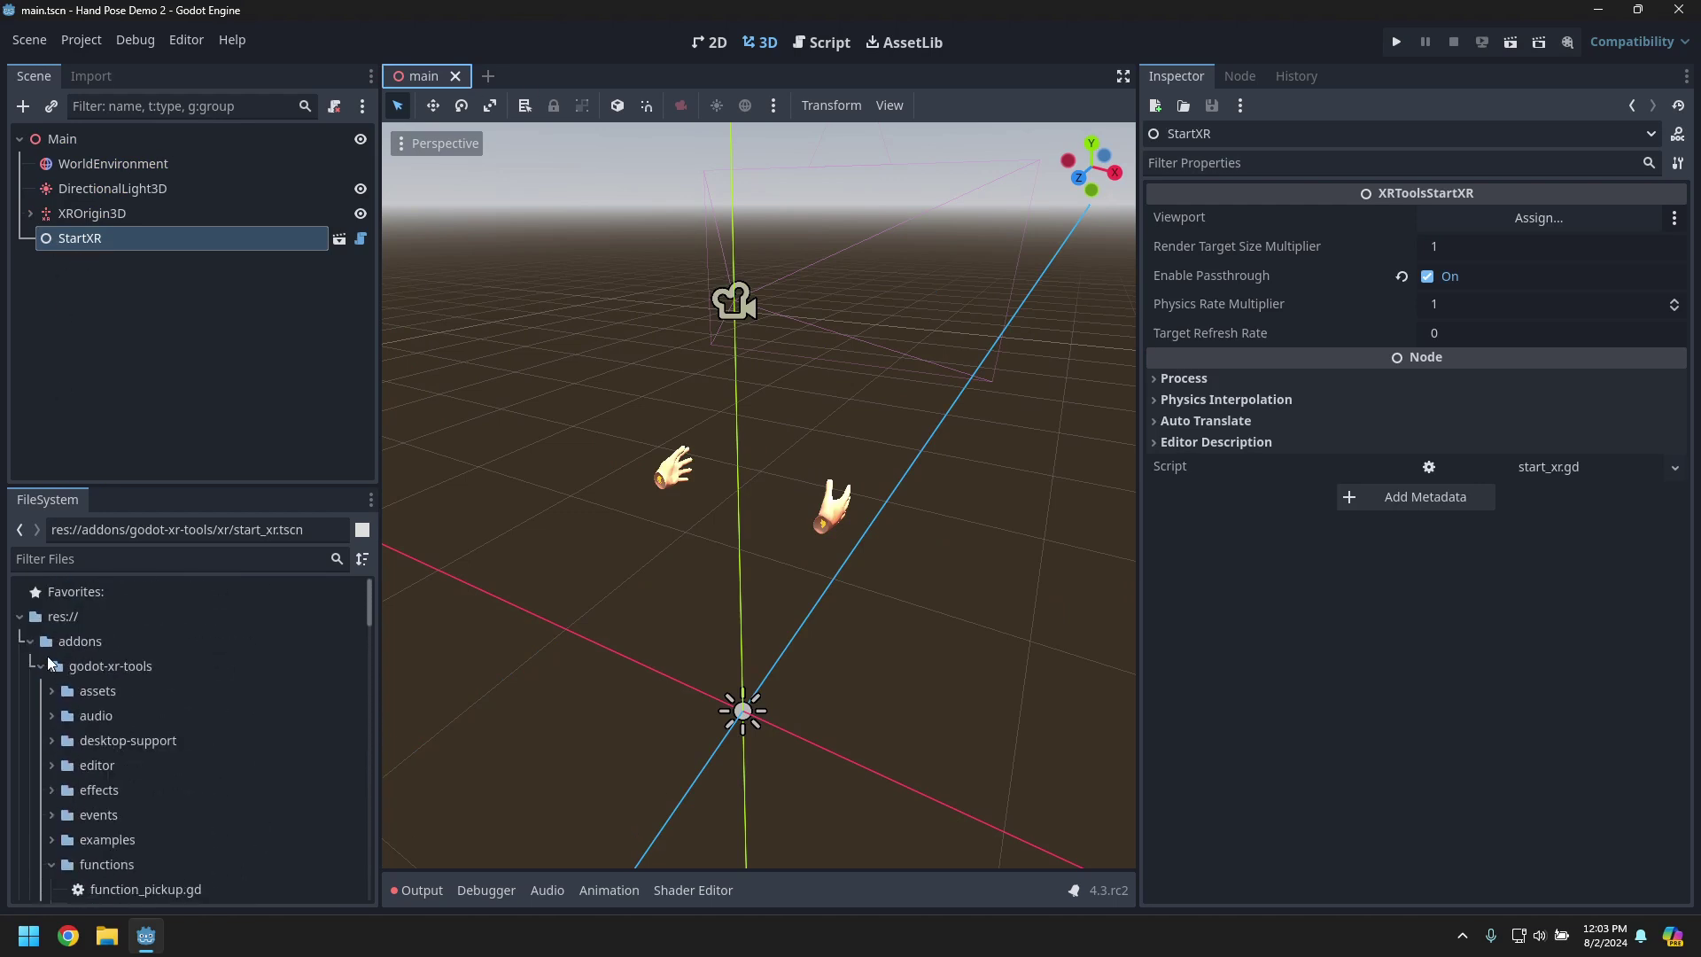
{"action": "left_click", "coordinate": [31, 640]}
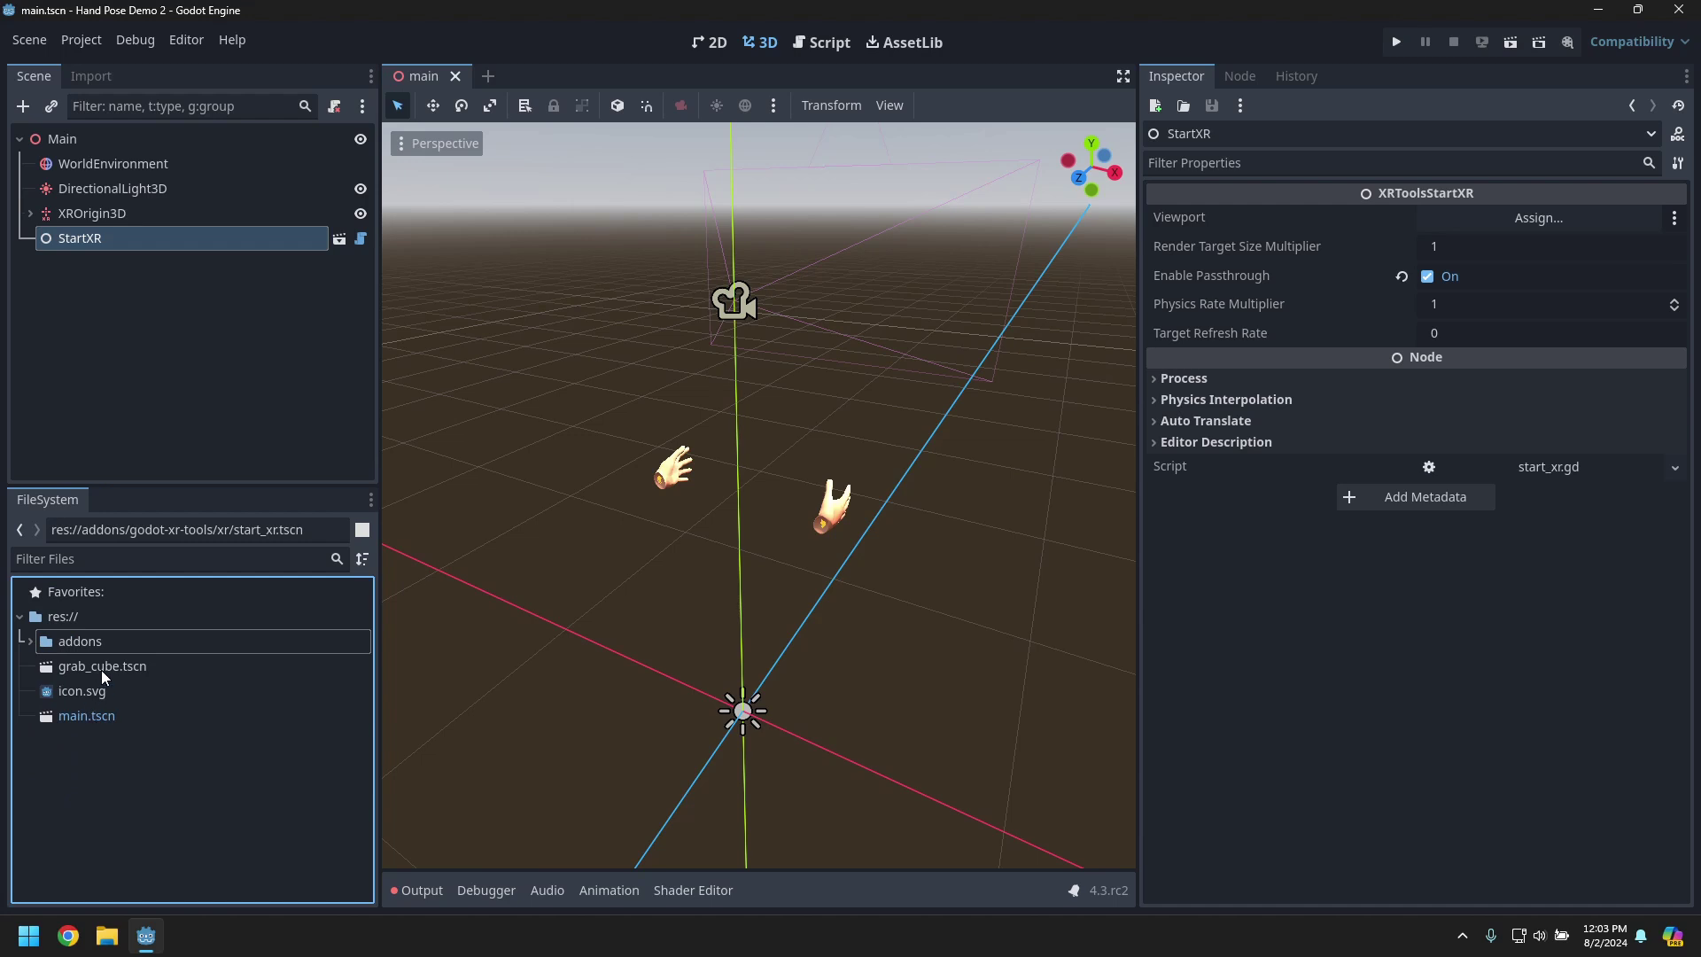
{"action": "left_click_drag", "start_coordinate": [101, 670], "coordinate": [66, 142]}
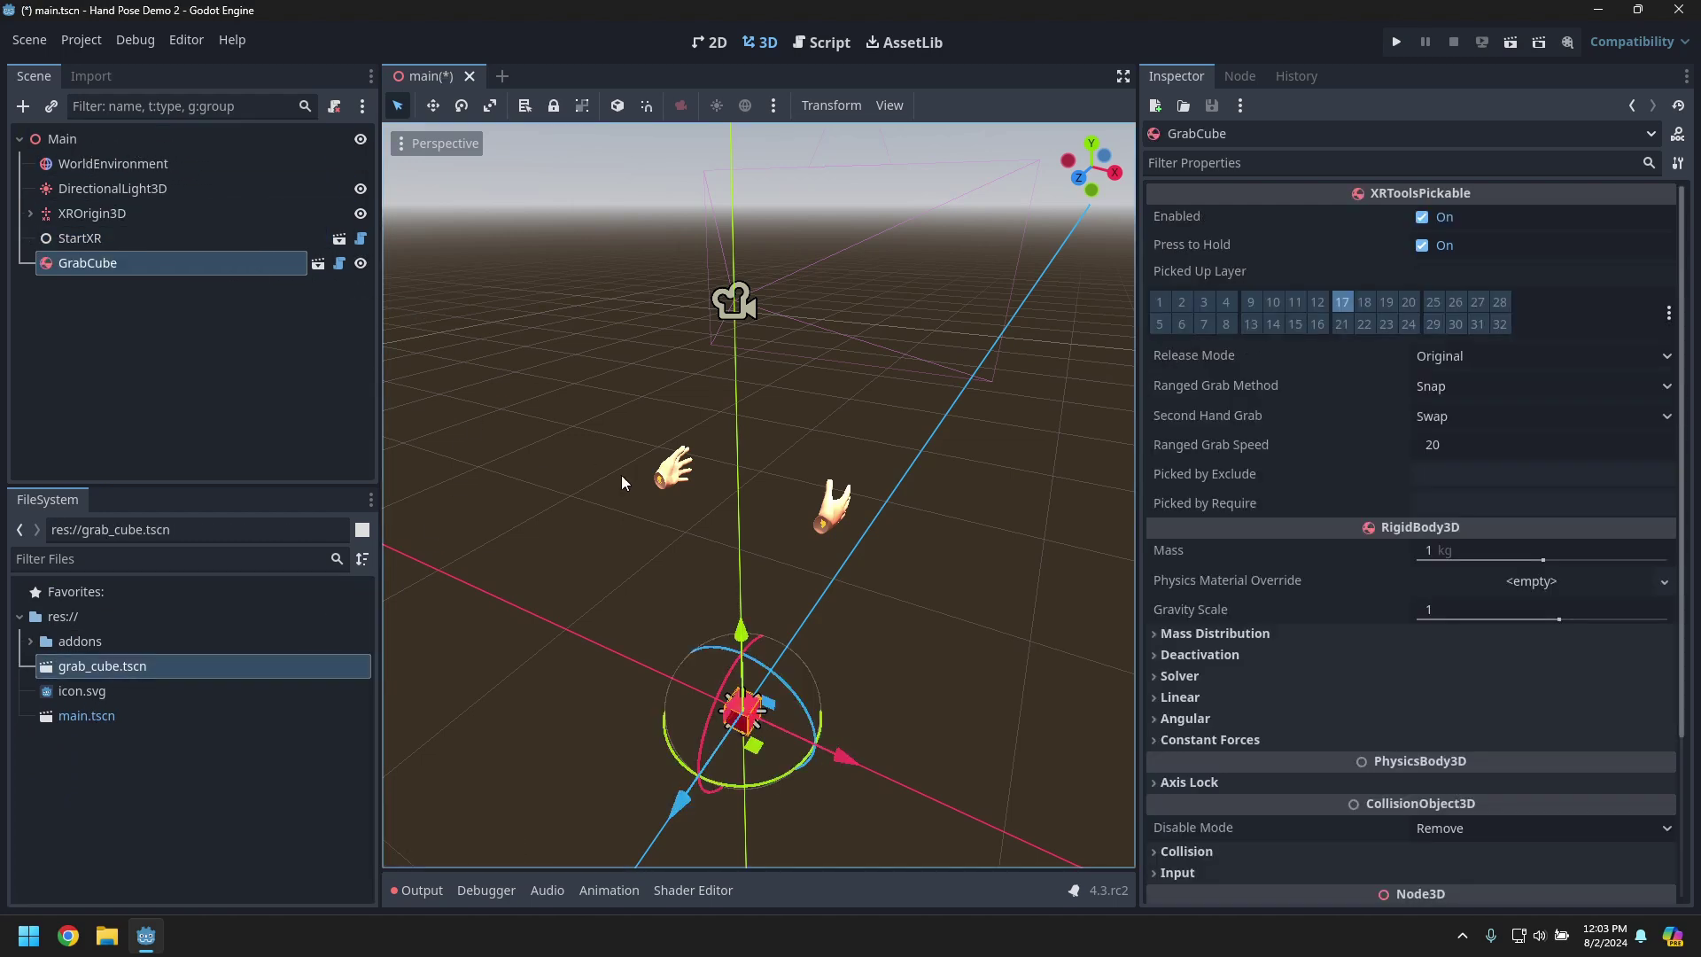
{"action": "left_click_drag", "start_coordinate": [740, 631], "coordinate": [709, 335]}
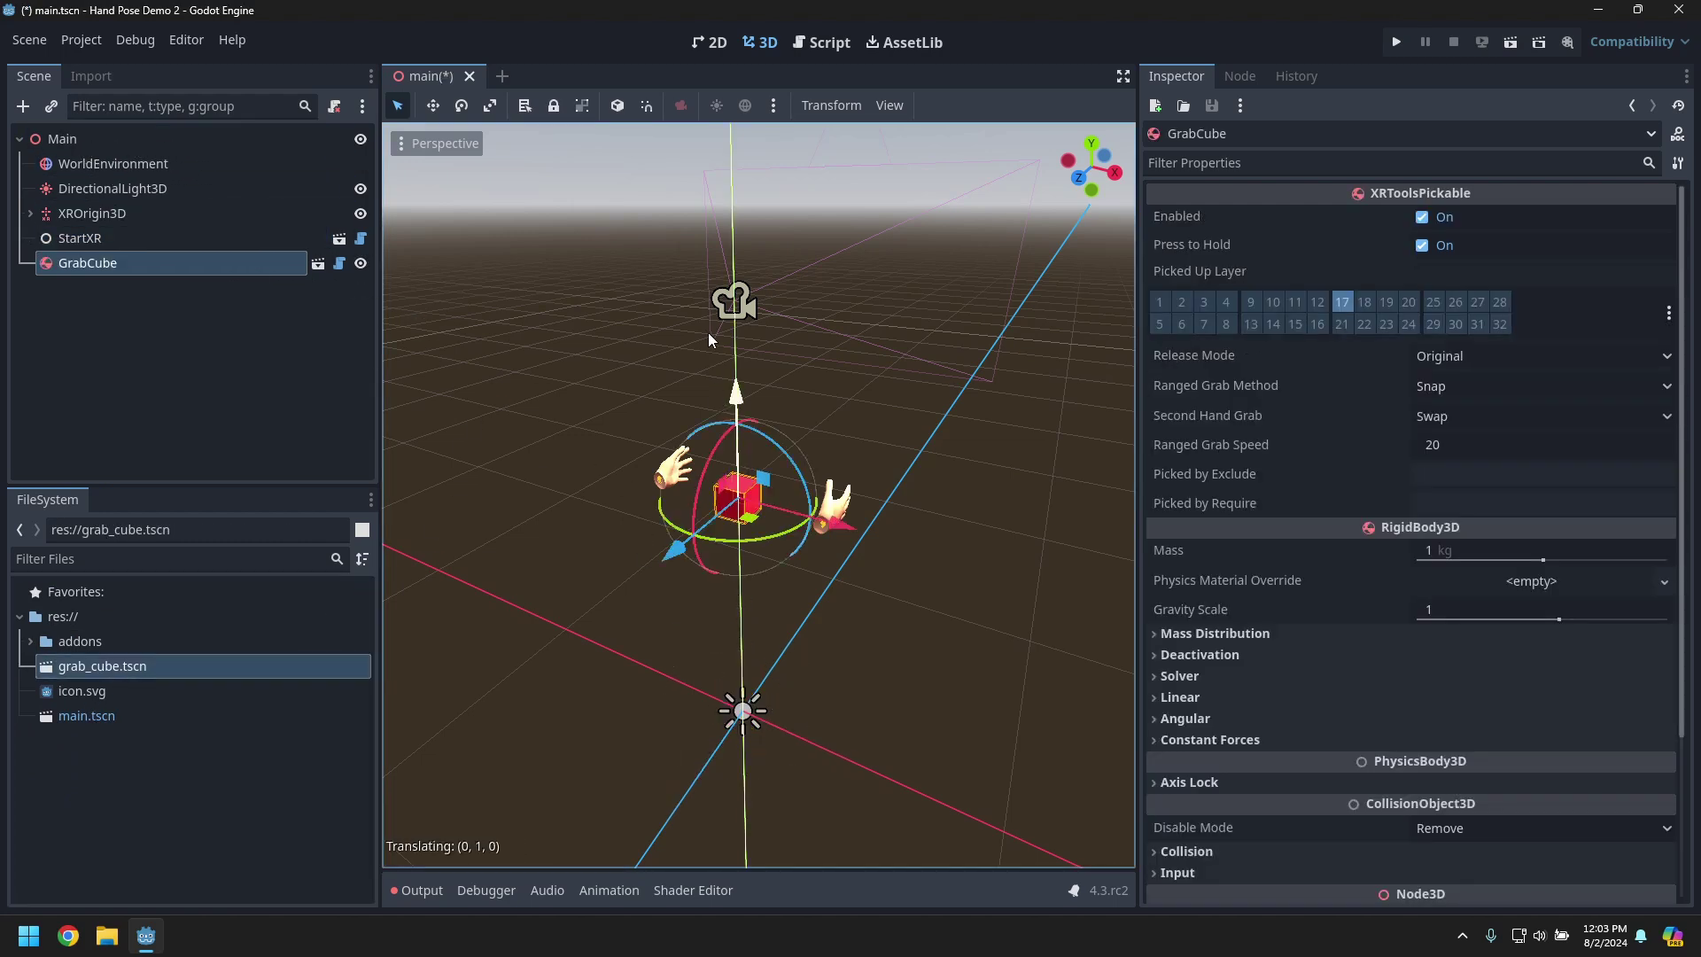
{"action": "left_click_drag", "start_coordinate": [675, 551], "coordinate": [729, 541]}
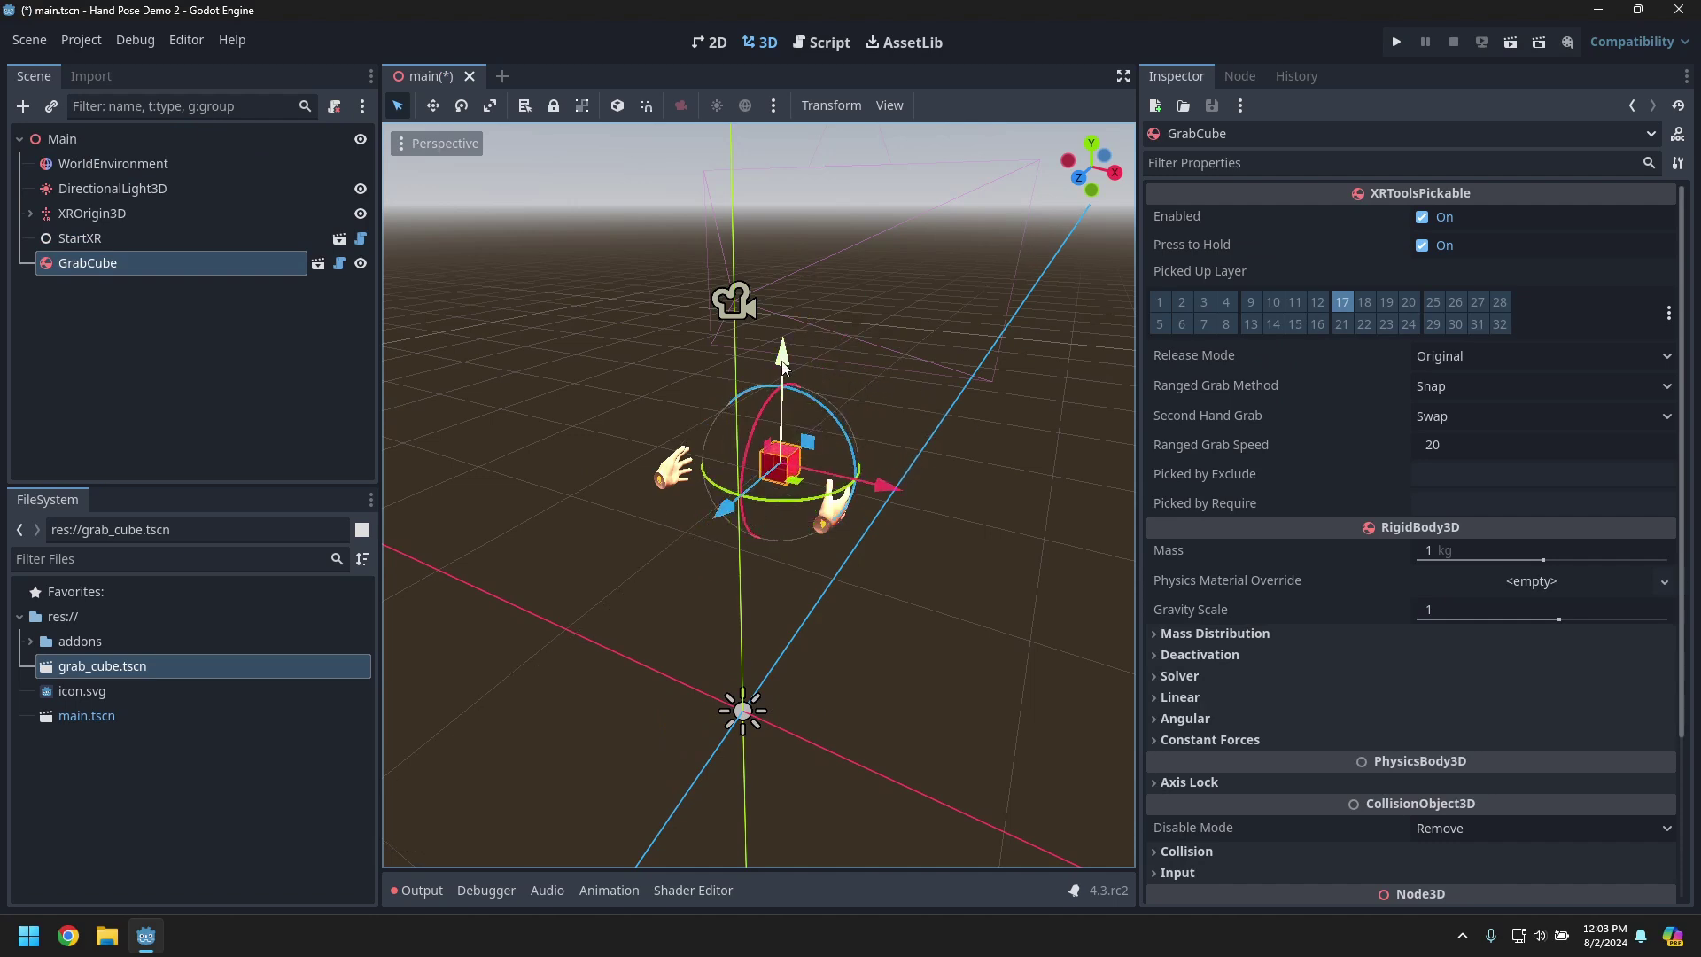
{"action": "left_click_drag", "start_coordinate": [783, 365], "coordinate": [783, 310]}
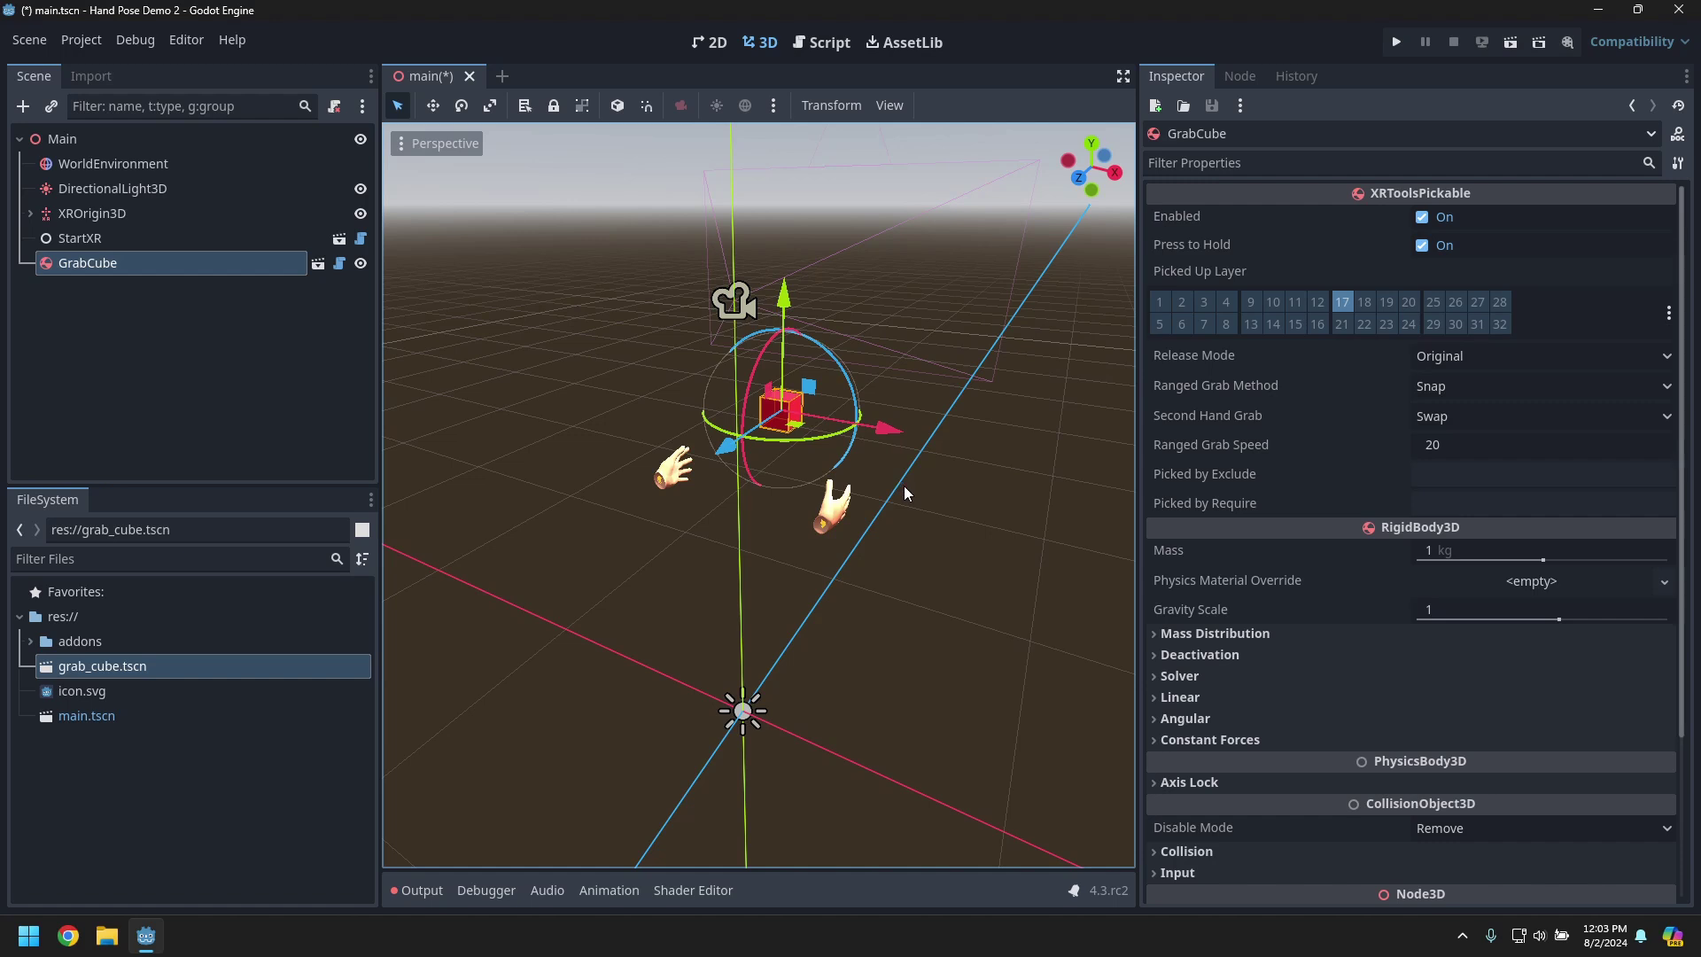
- Duplicate the cube into five GrabCubes spread around the scene, then save main.tscn
{"action": "key", "text": "ctrl+d"}
{"action": "left_click_drag", "start_coordinate": [810, 387], "coordinate": [838, 269]}
{"action": "key", "text": "ctrl+d"}
{"action": "key", "text": "ctrl+d"}
{"action": "key", "text": "ctrl+d"}
{"action": "left_click", "coordinate": [896, 556]}
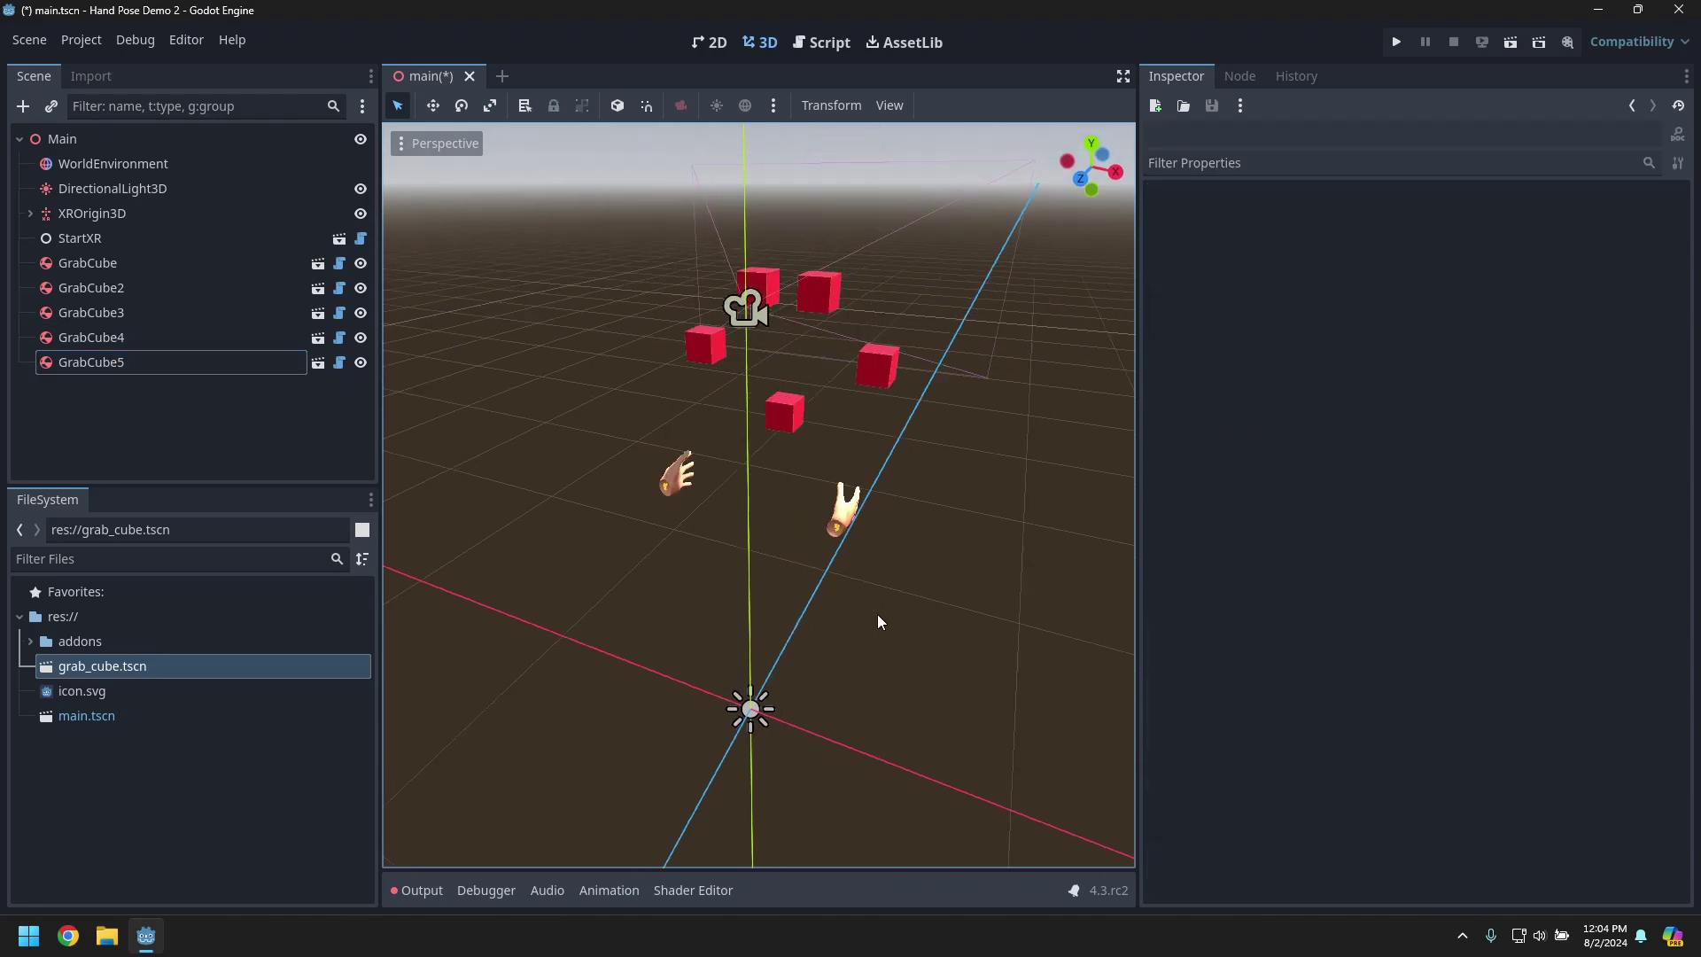
{"action": "middle_click_drag", "start_coordinate": [879, 622], "coordinate": [1070, 660]}
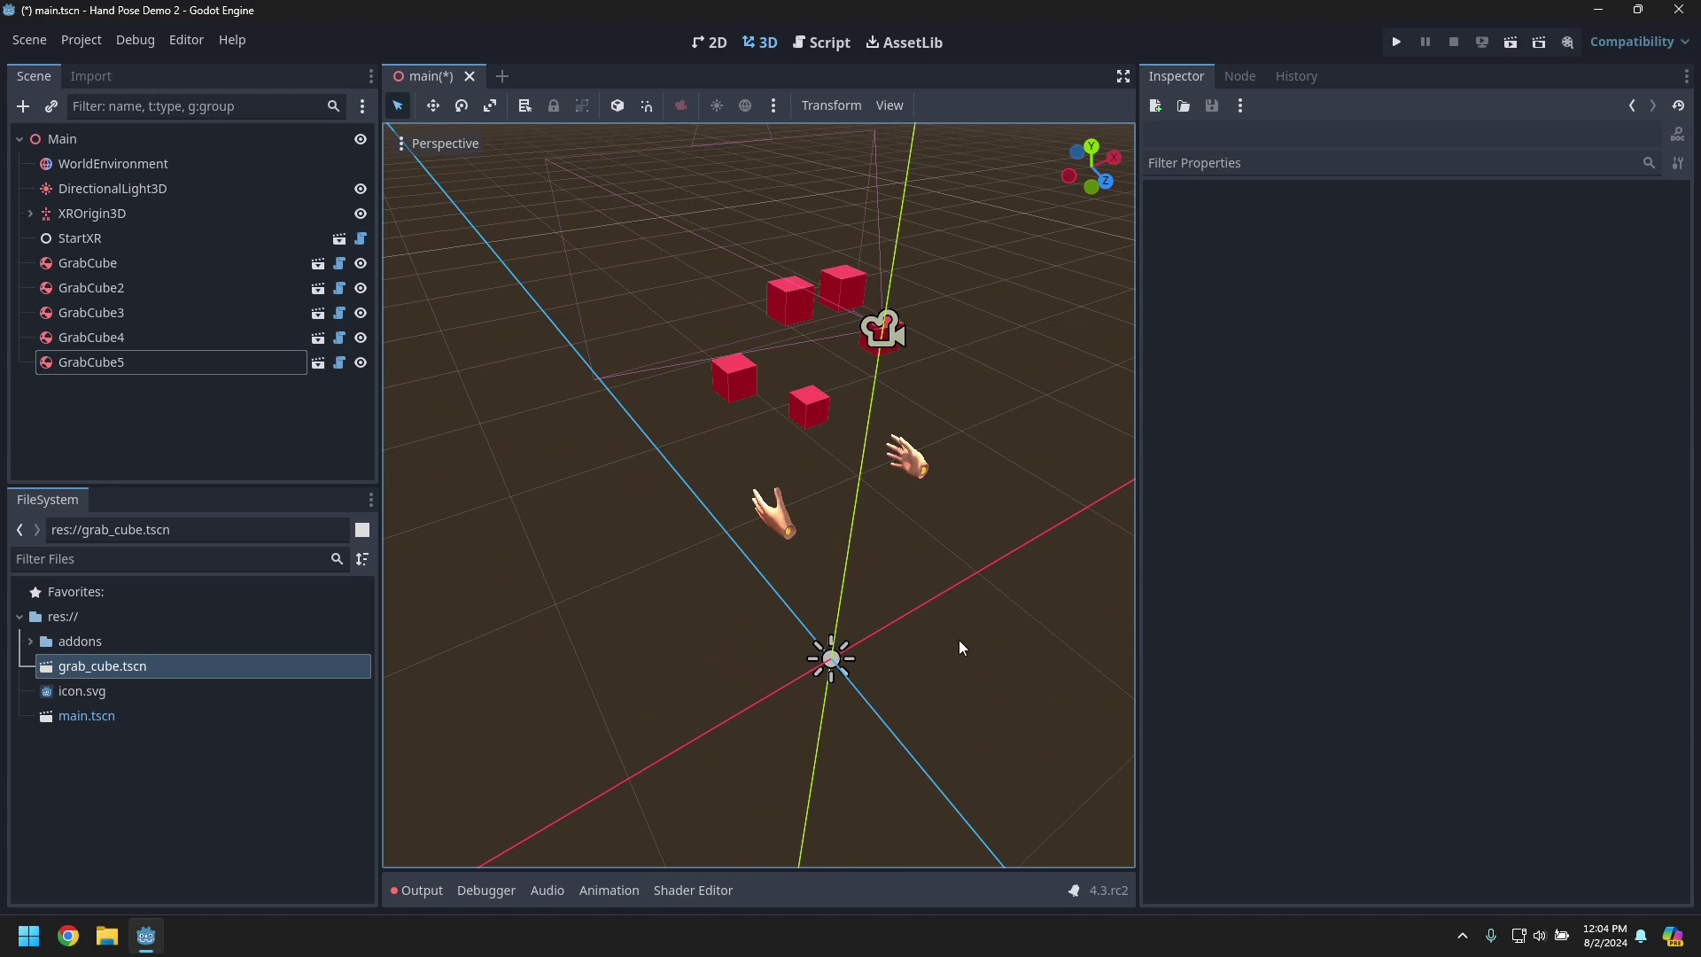
{"action": "key", "text": "ctrl+s"}
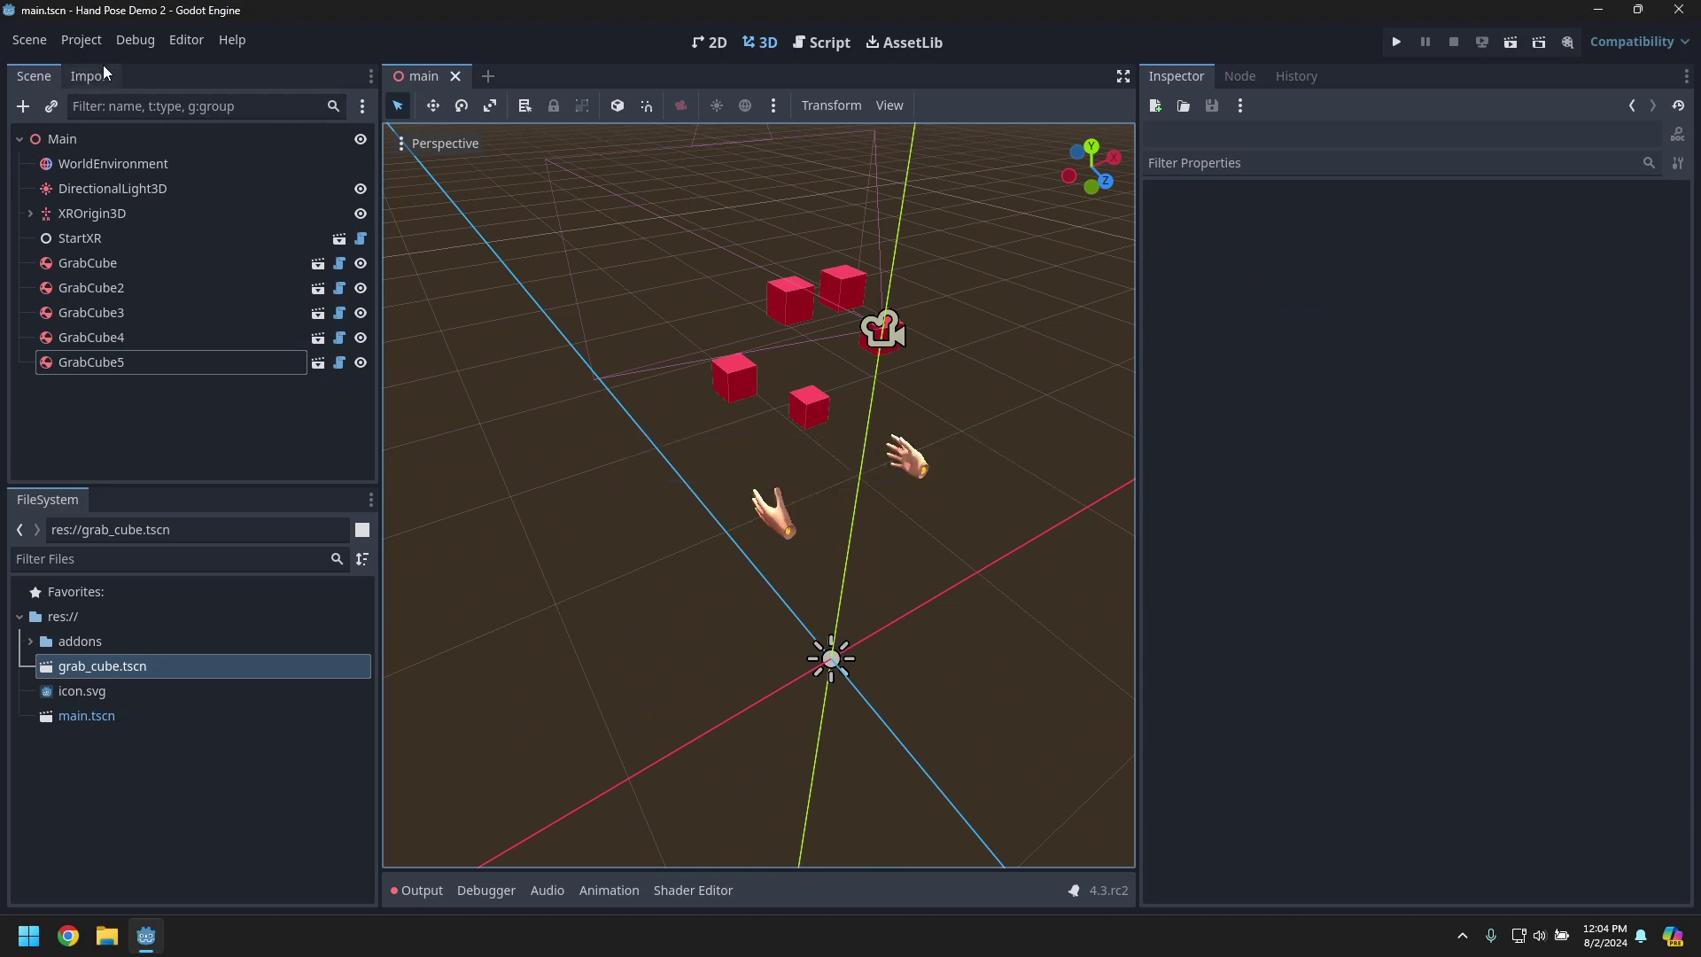
- Add an Android export preset and fix the ETC2/ASTC texture import requirement
{"action": "left_click", "coordinate": [85, 45]}
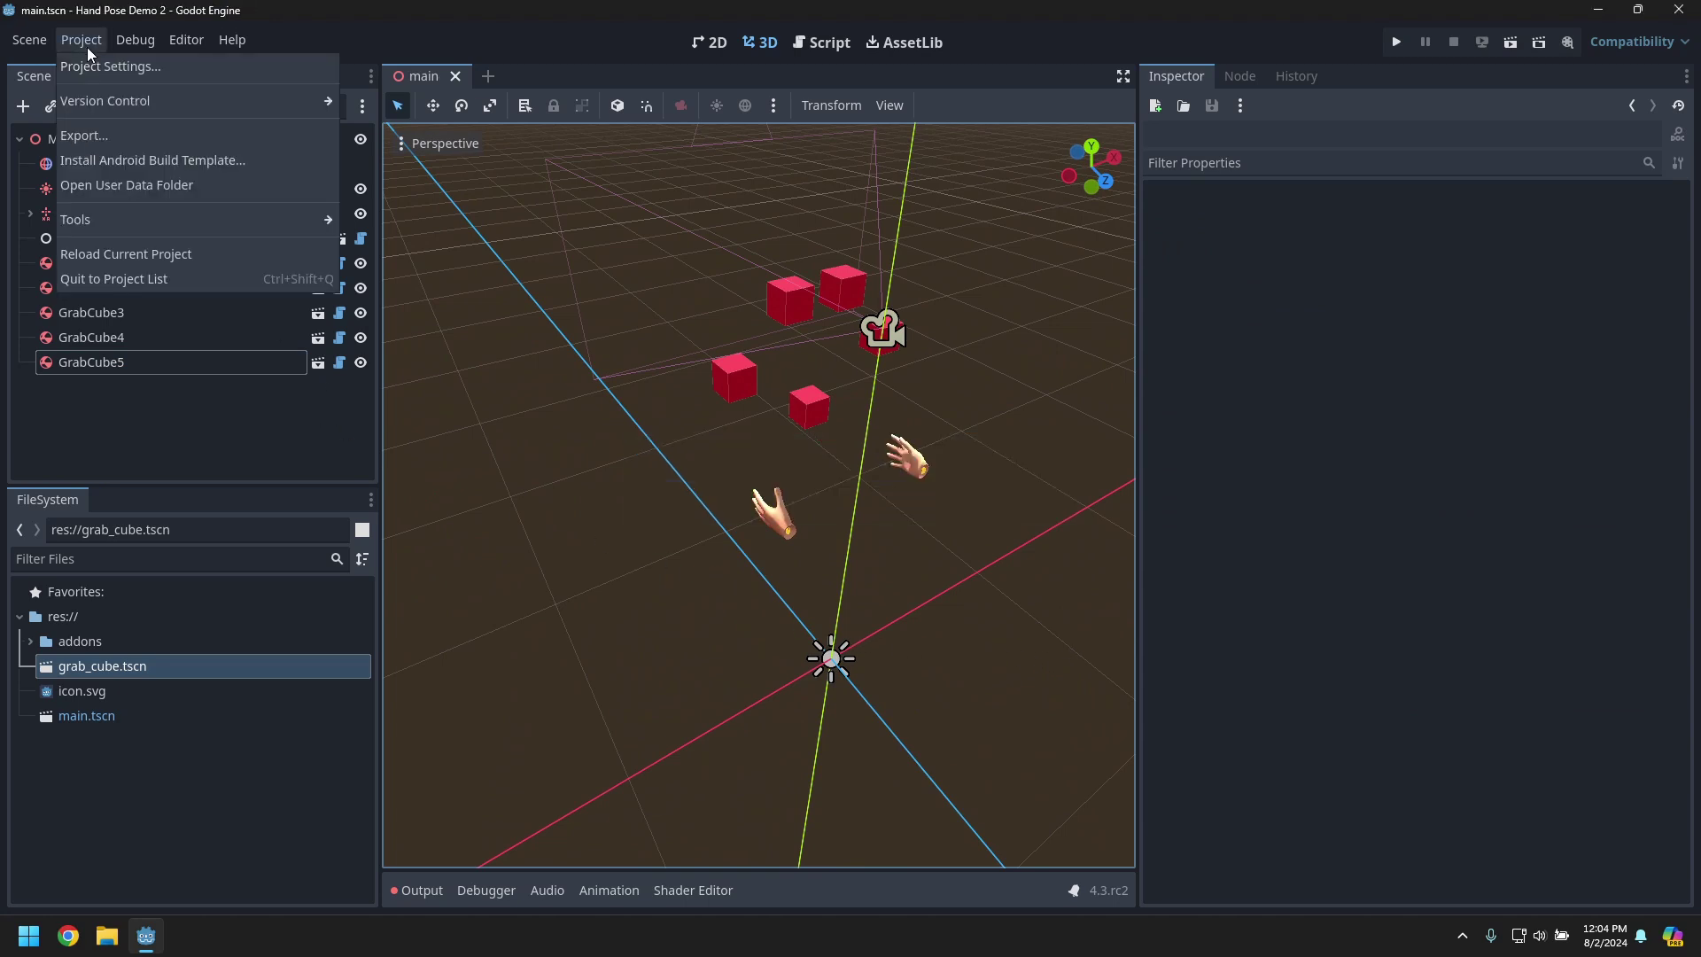
{"action": "left_click", "coordinate": [109, 136]}
{"action": "left_click", "coordinate": [783, 290]}
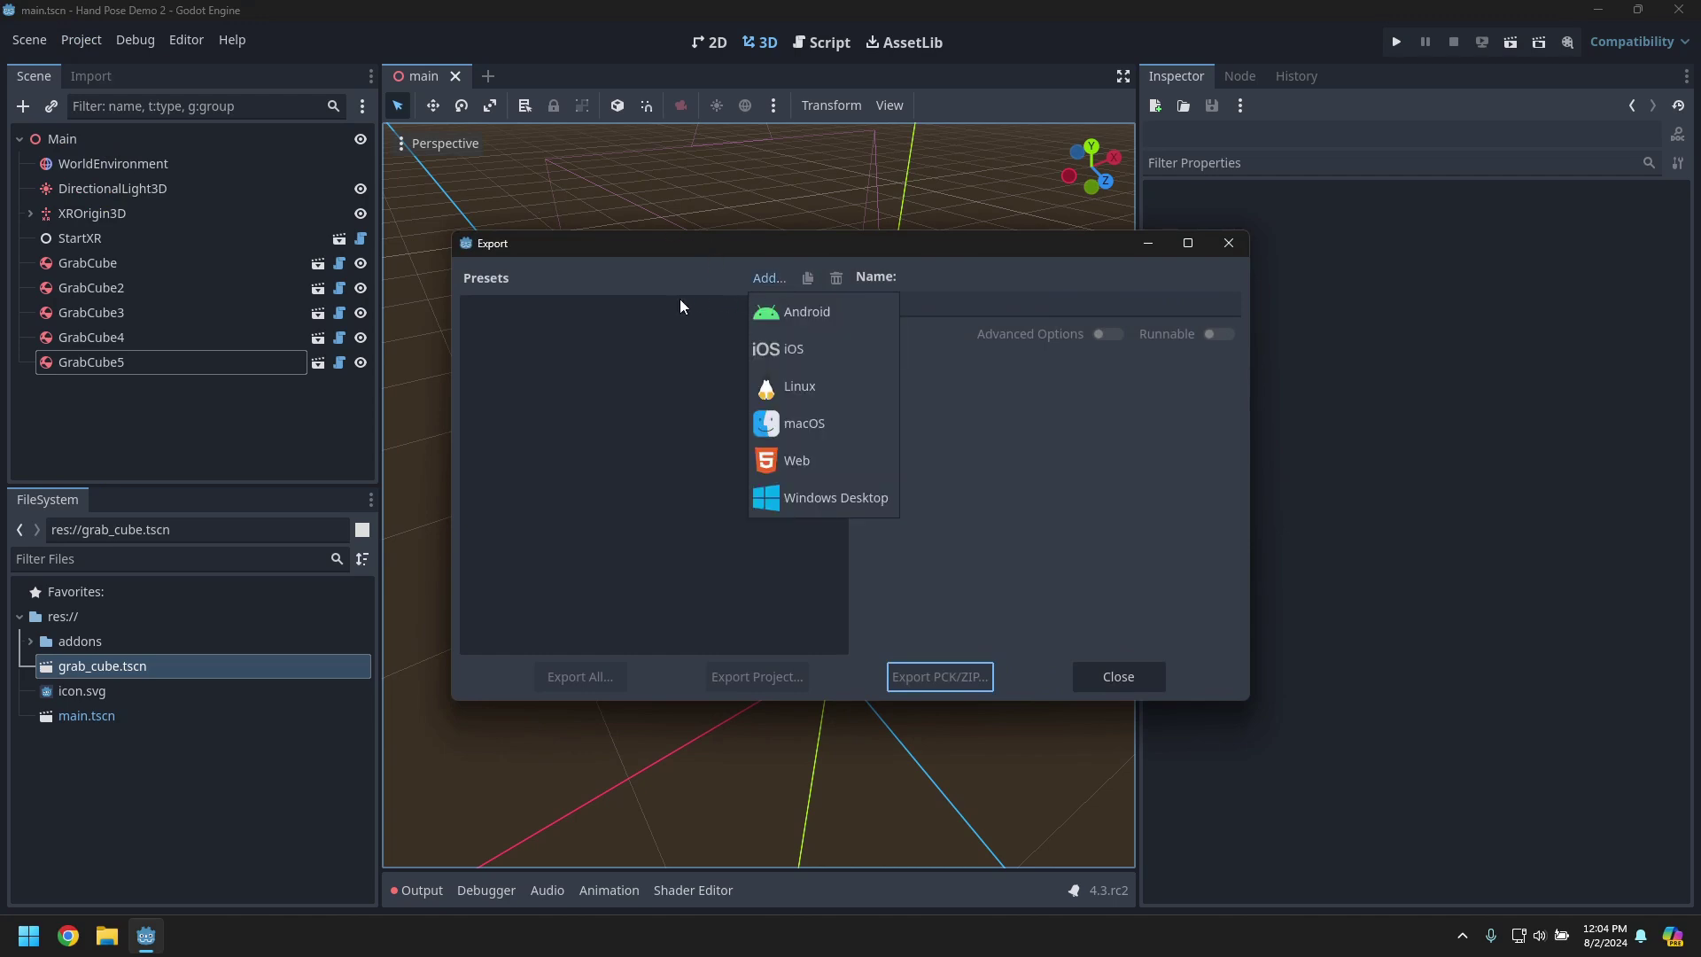
{"action": "left_click", "coordinate": [819, 306]}
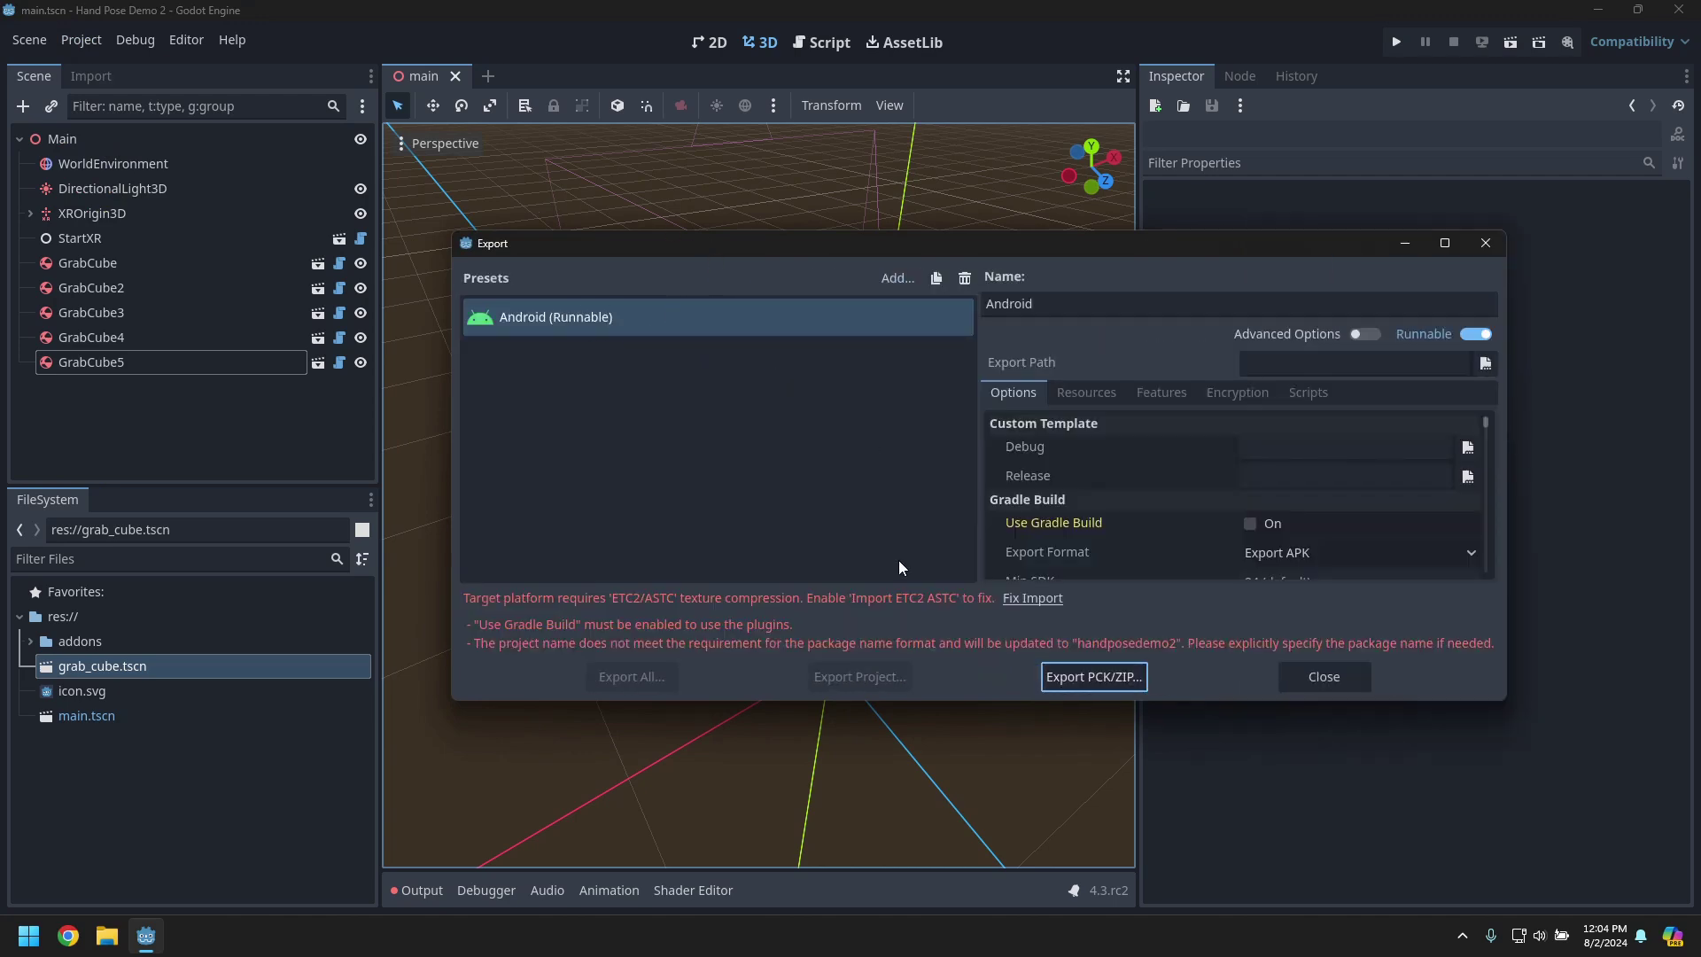
{"action": "left_click", "coordinate": [1033, 600]}
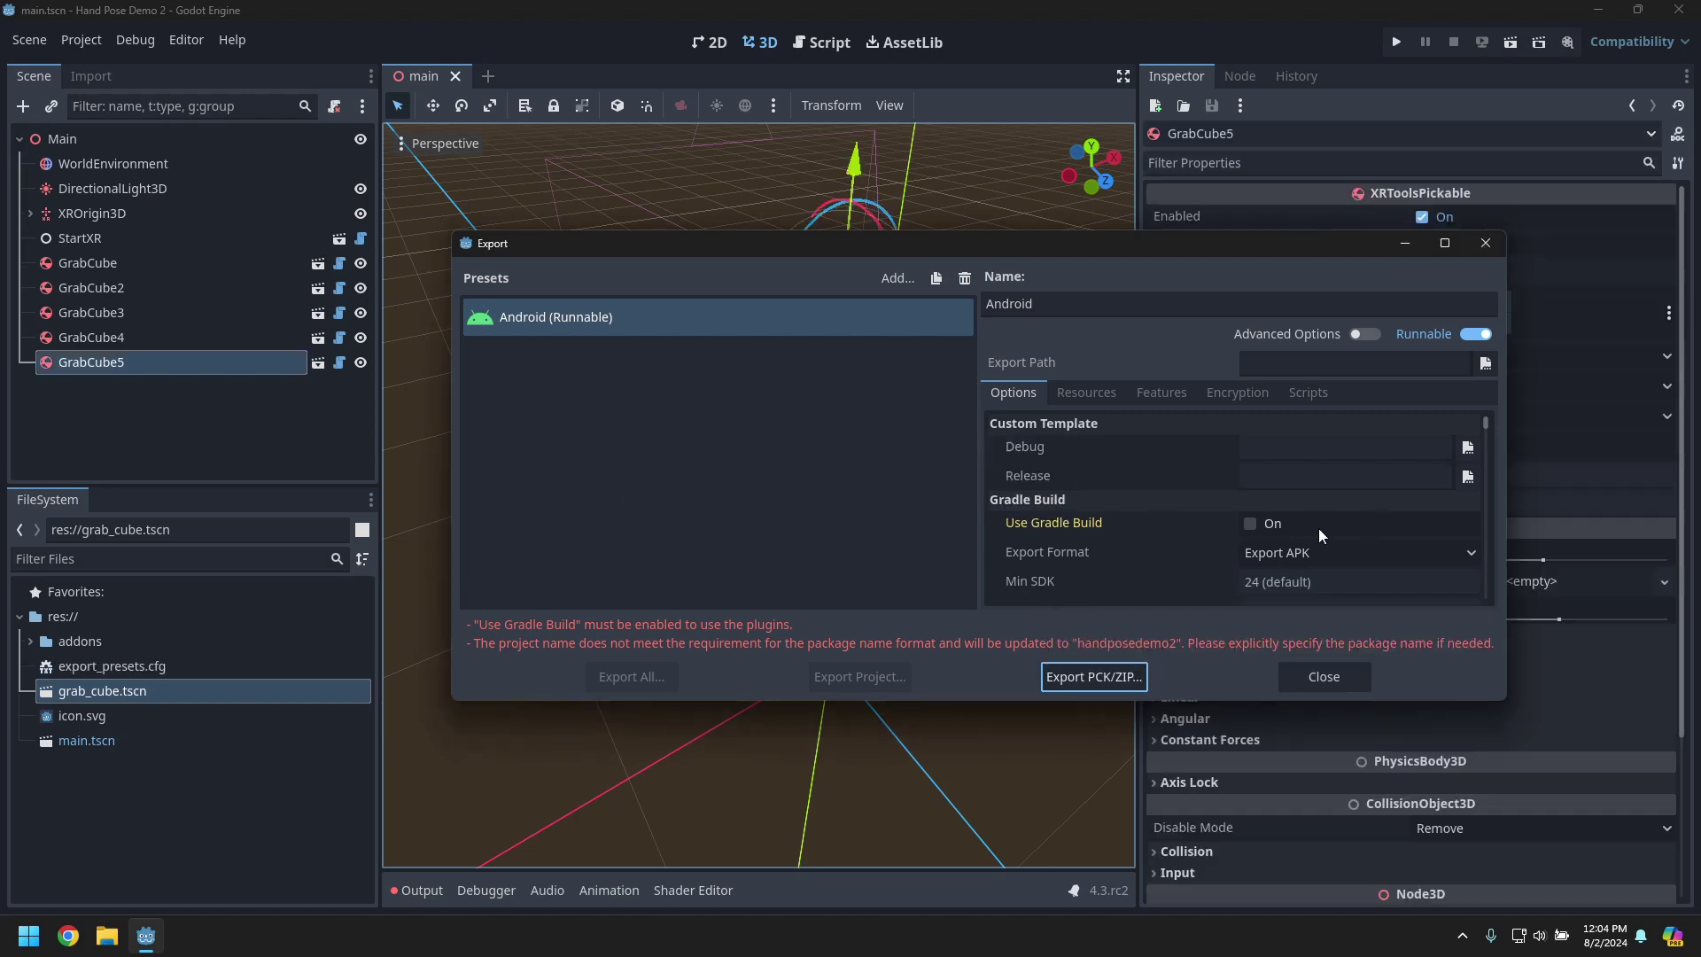
- Enable Gradle Build, set XR Mode to OpenXR, and enable the Meta plugin
{"action": "left_click", "coordinate": [1253, 526]}
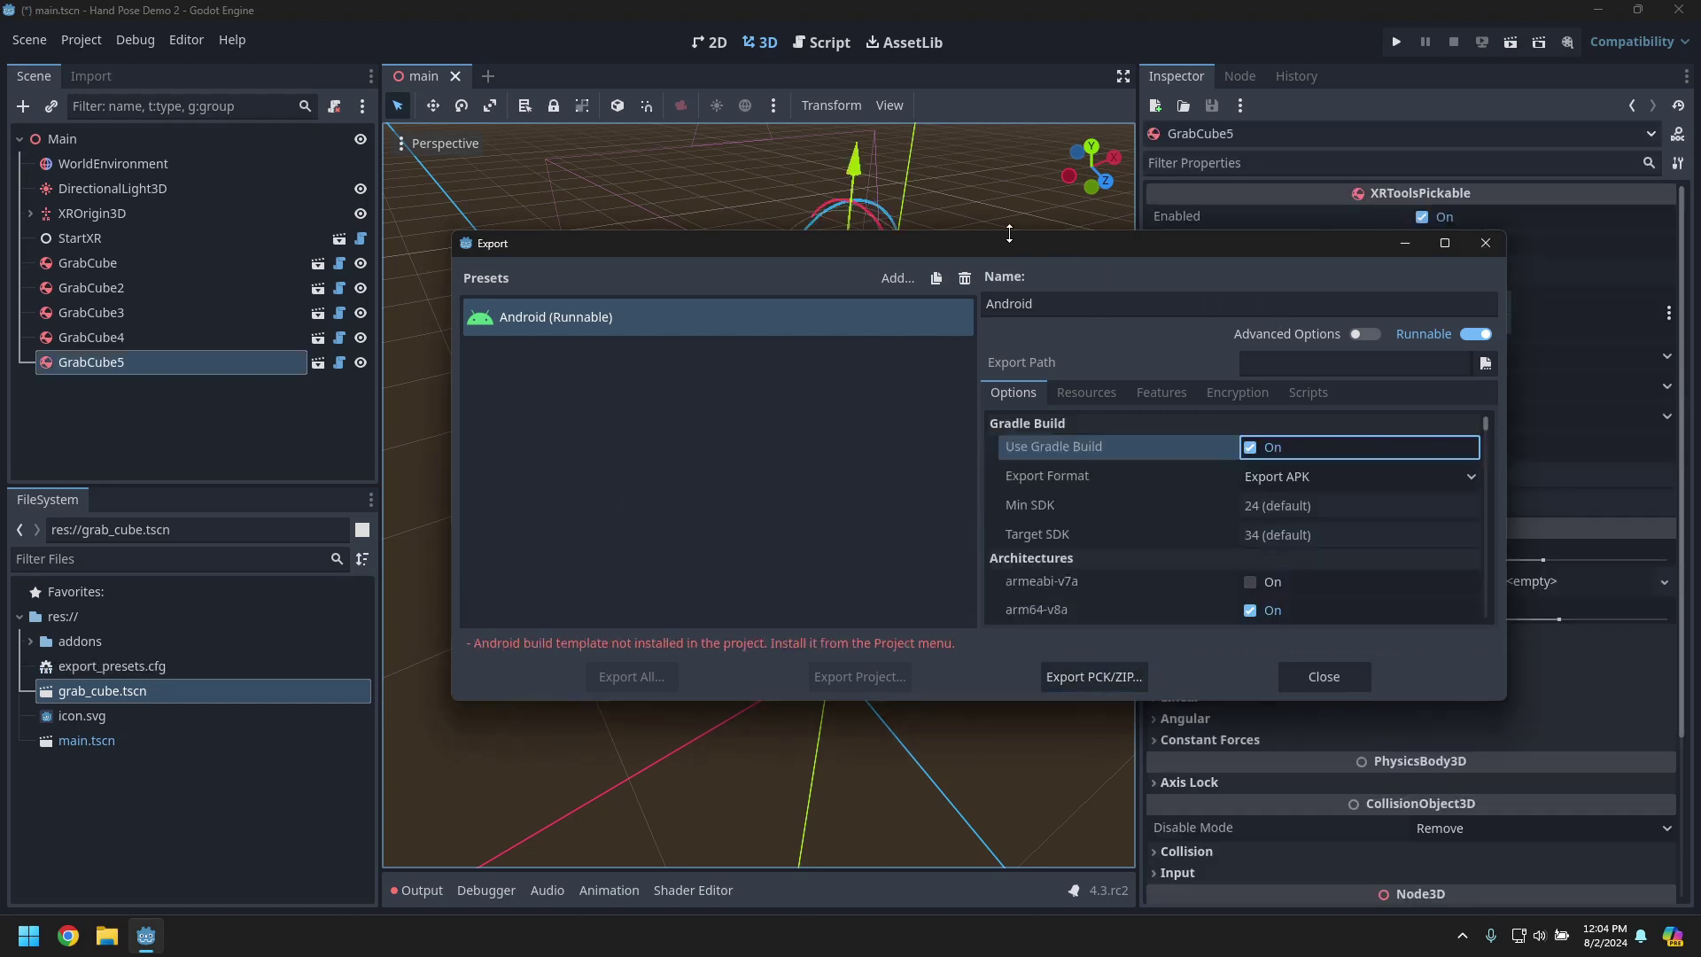
{"action": "left_click_drag", "start_coordinate": [1010, 232], "coordinate": [1010, 34]}
{"action": "scroll", "coordinate": [1387, 440], "scroll_direction": "down", "scroll_amount": 3}
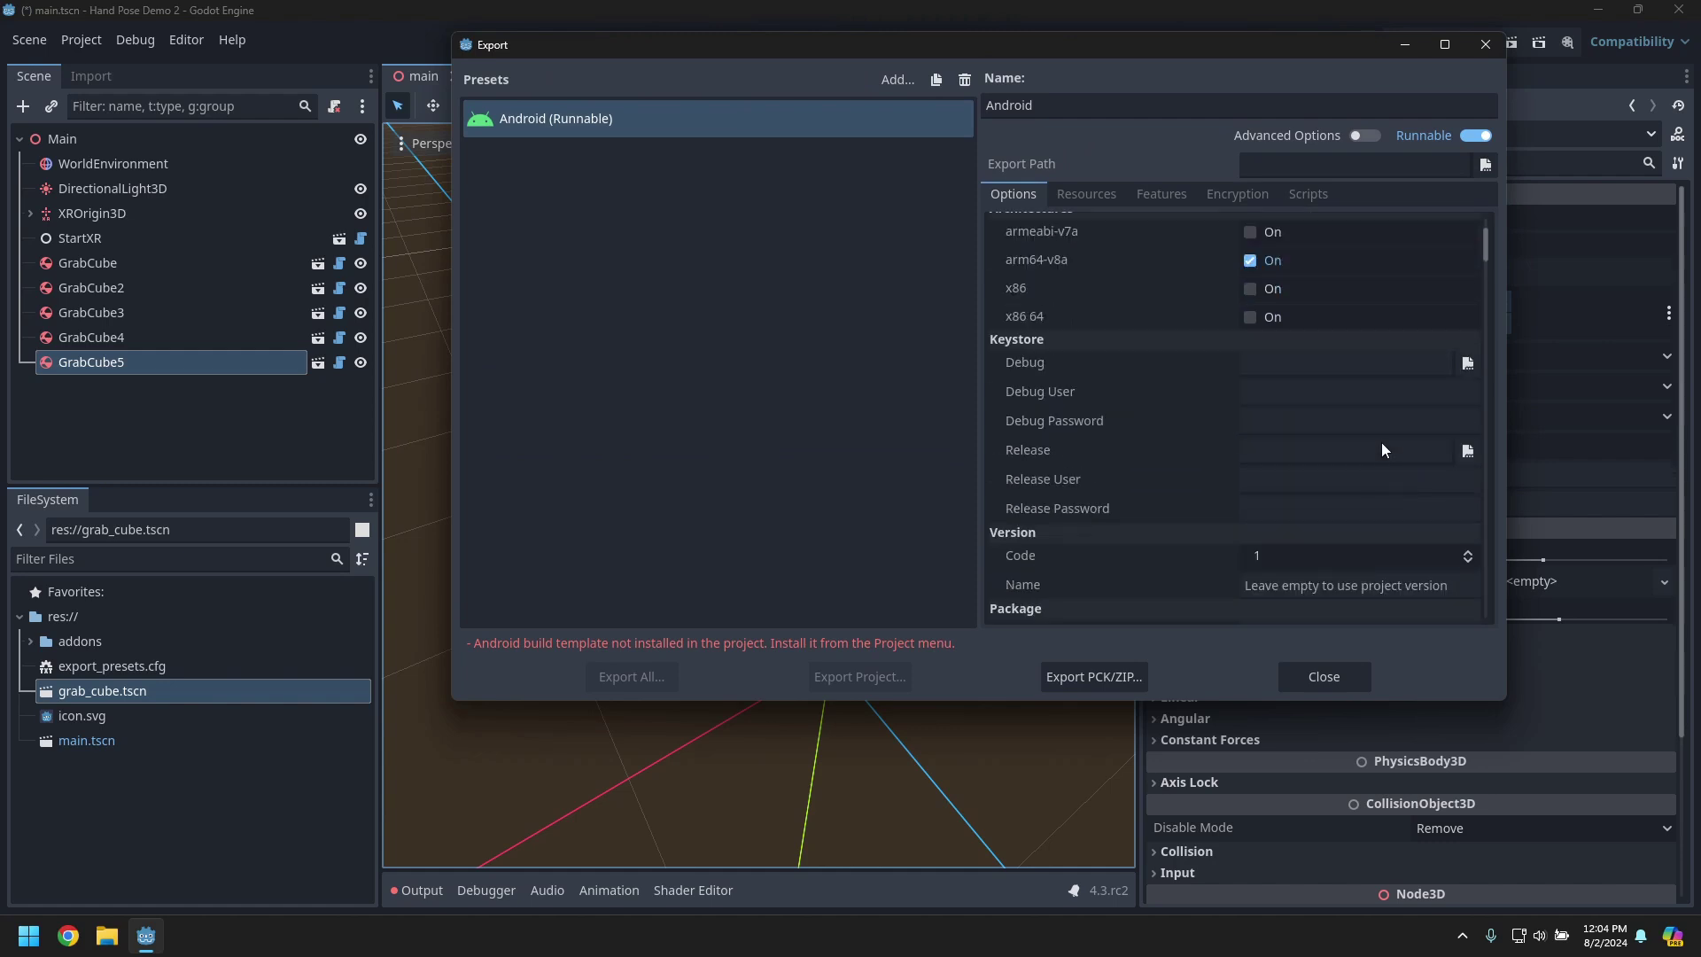
{"action": "scroll", "coordinate": [1364, 465], "scroll_direction": "down", "scroll_amount": 3}
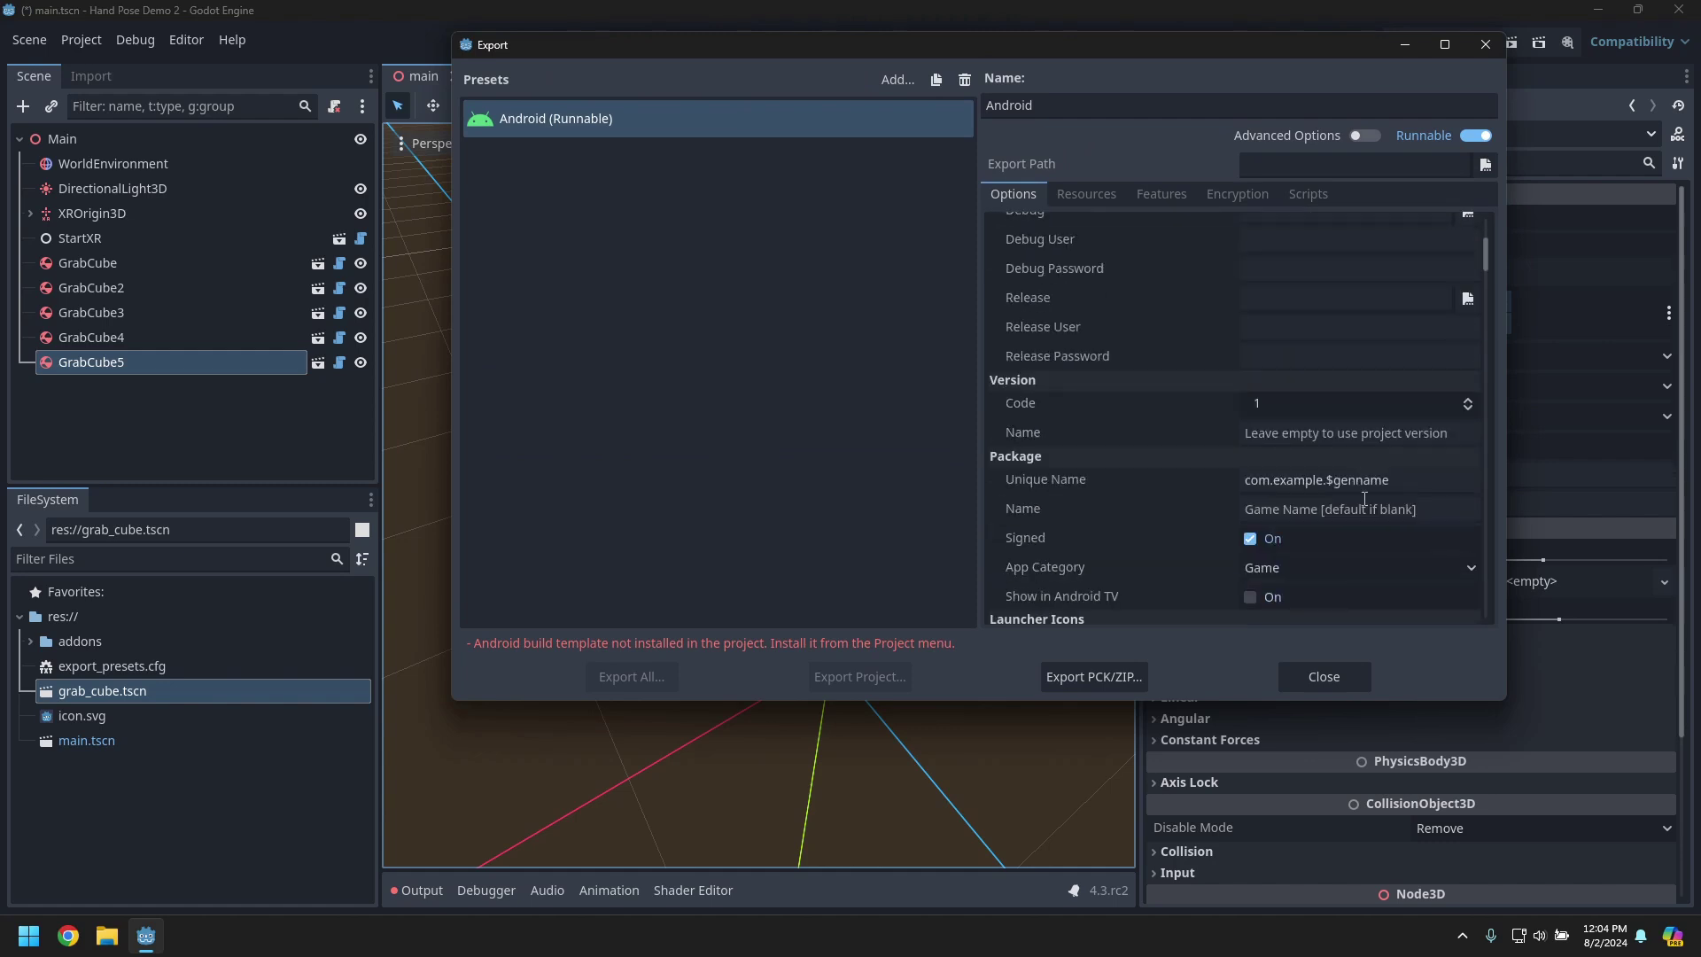
{"action": "scroll", "coordinate": [1362, 501], "scroll_direction": "down", "scroll_amount": 5}
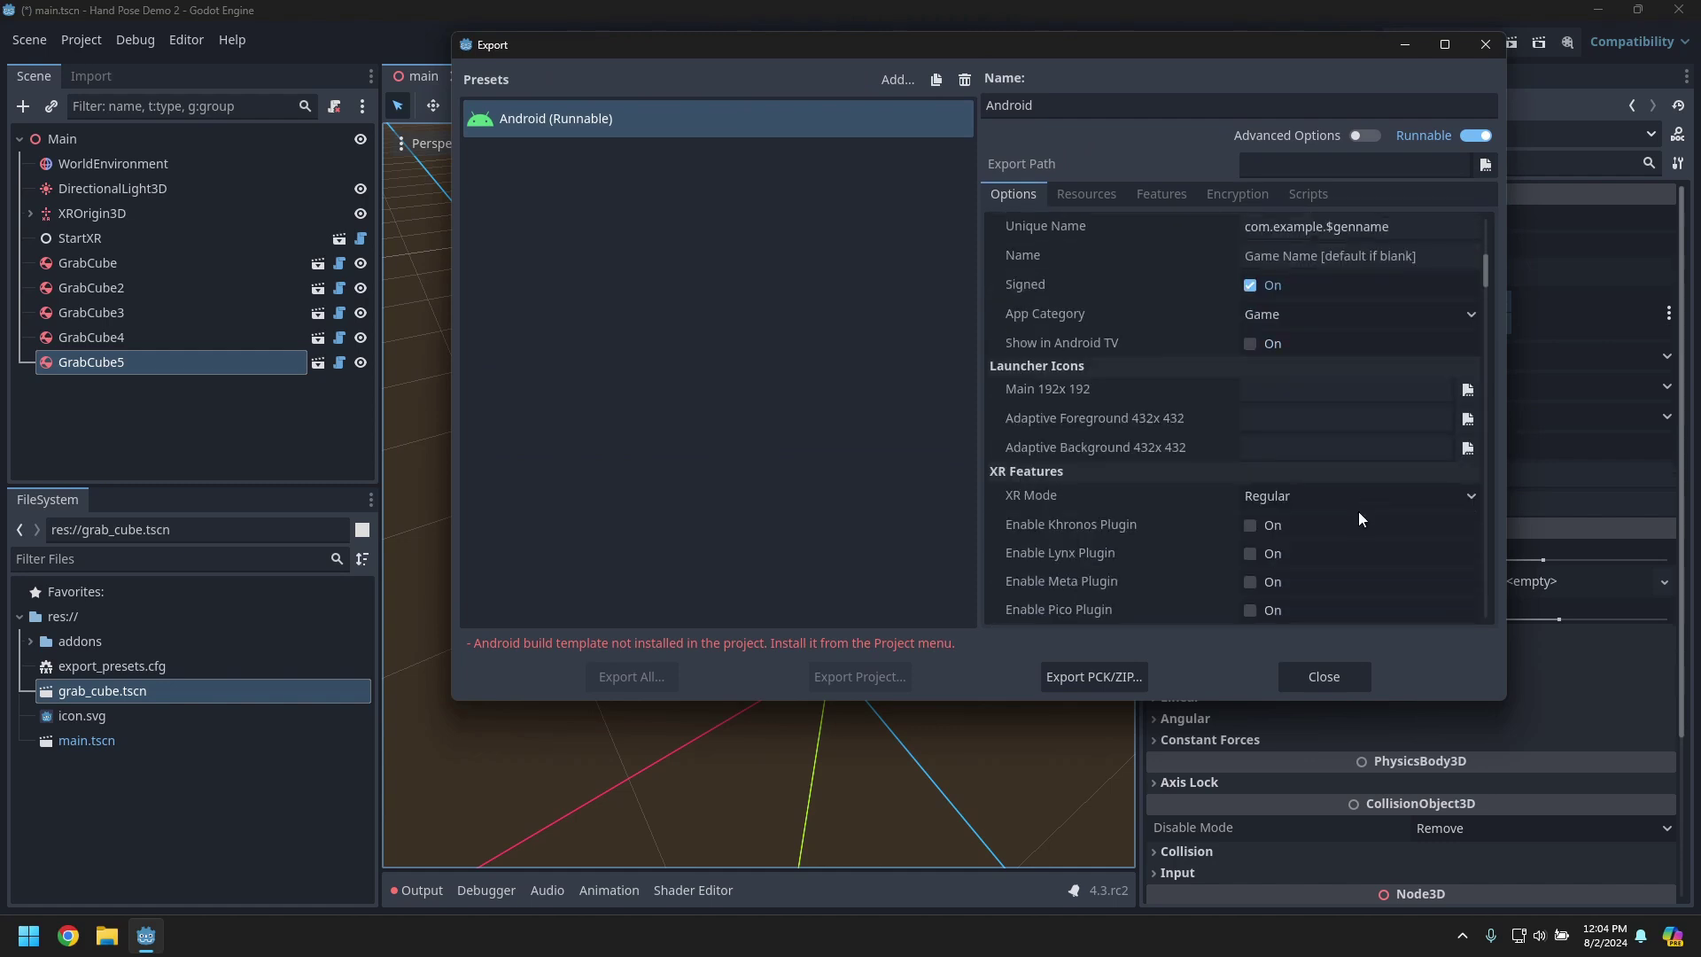
{"action": "left_click", "coordinate": [1321, 499]}
{"action": "left_click", "coordinate": [1275, 549]}
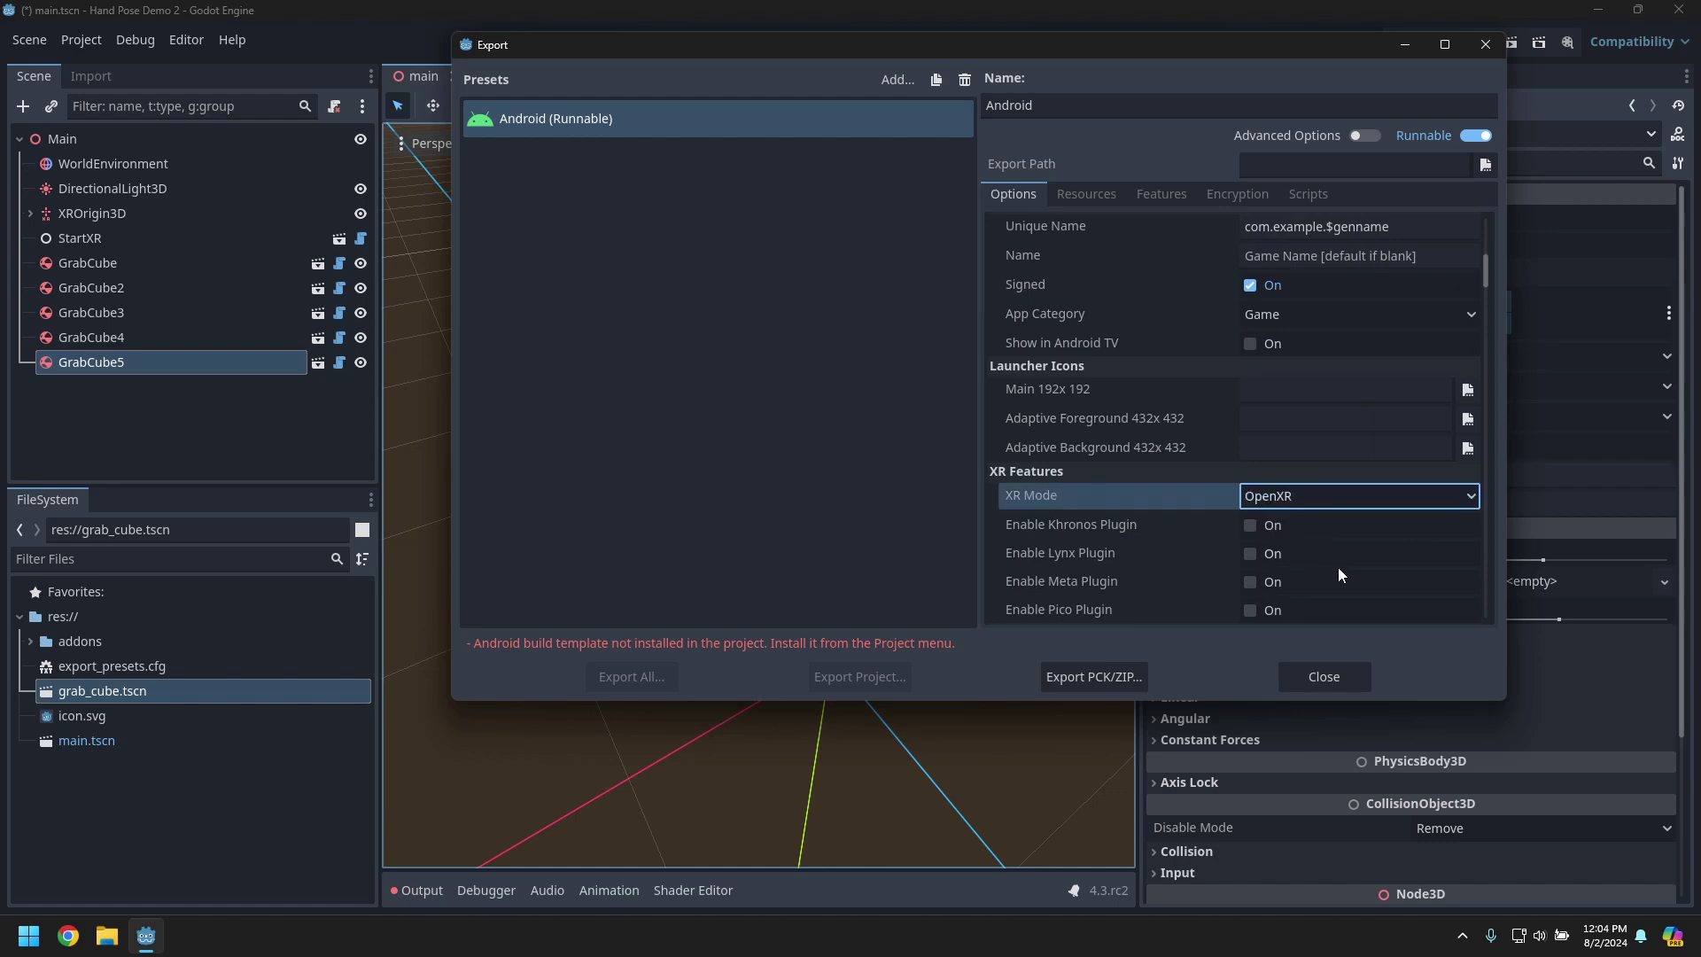
{"action": "left_click", "coordinate": [1251, 582]}
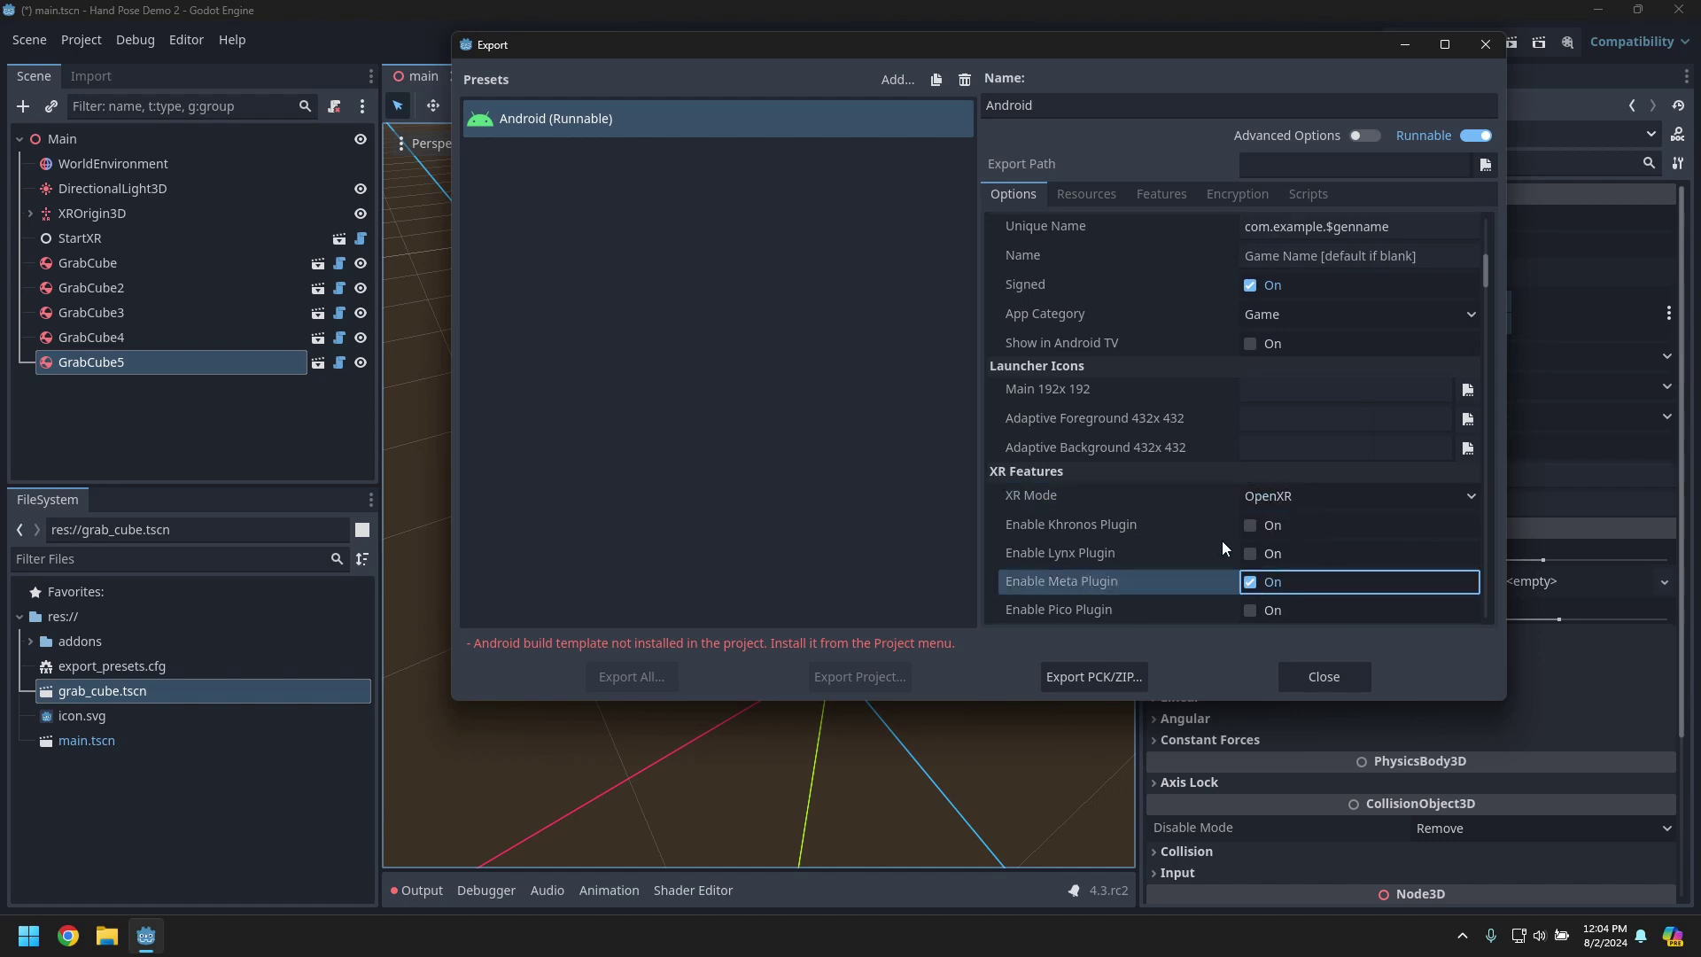
{"action": "left_click", "coordinate": [1070, 111]}
{"action": "key", "text": "ctrl+a"}
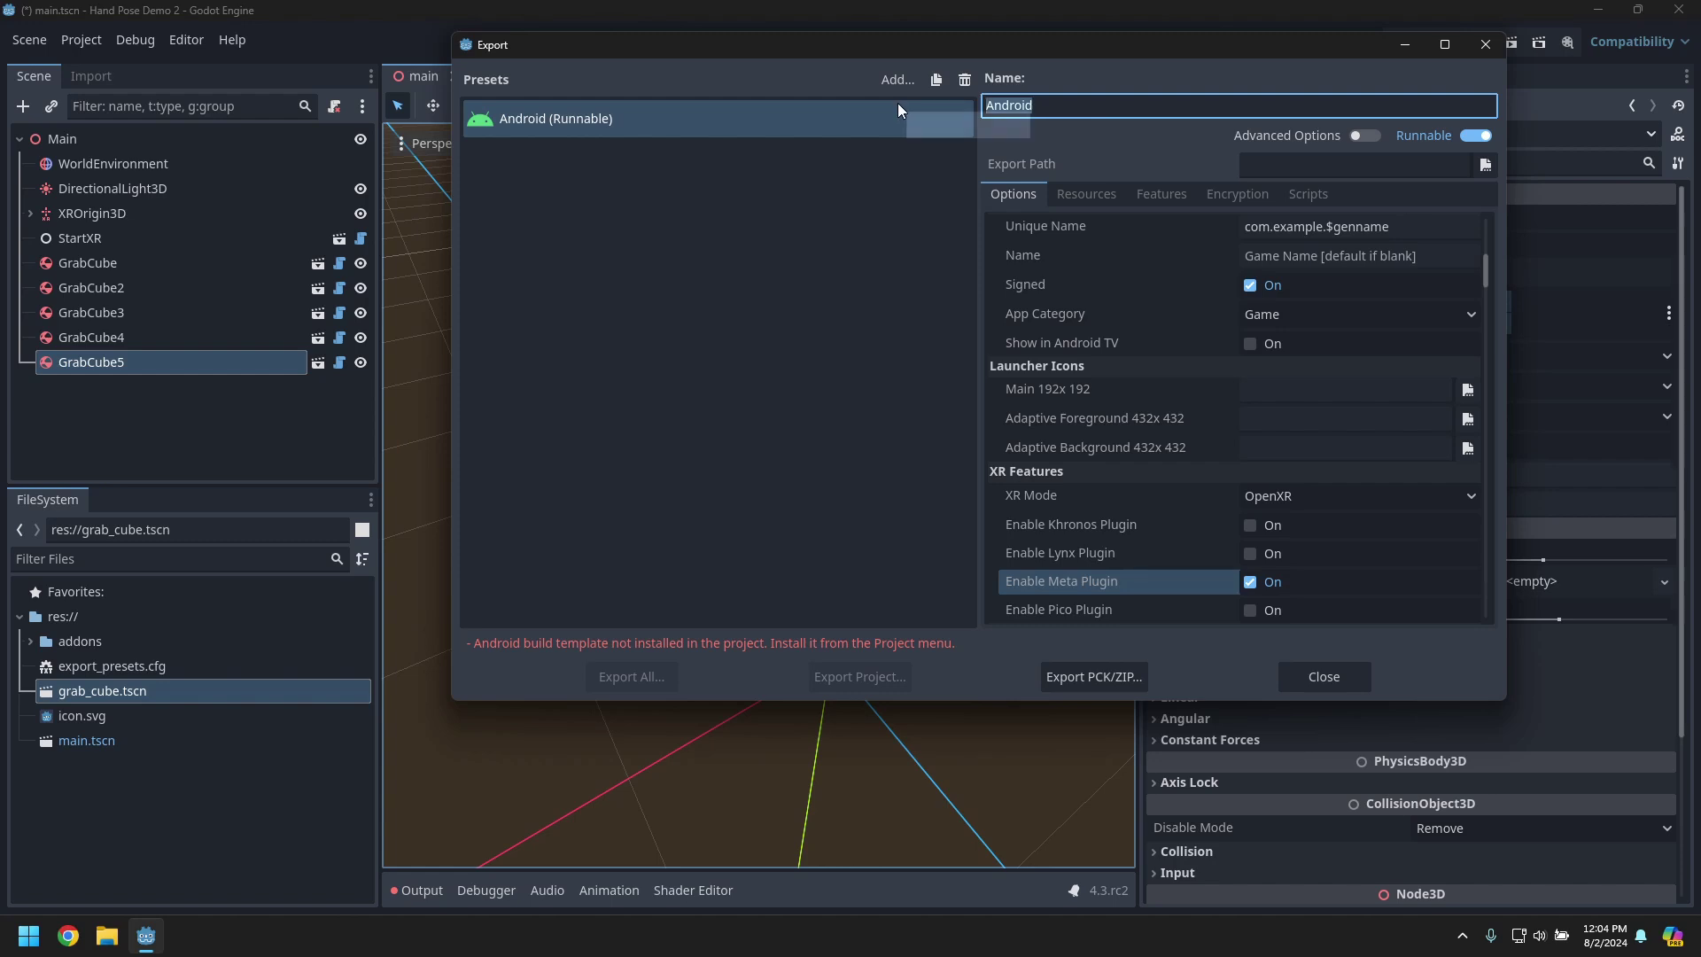
- Rename the export preset to 'Meta Quest'
{"action": "type", "text": "Meta Quest"}
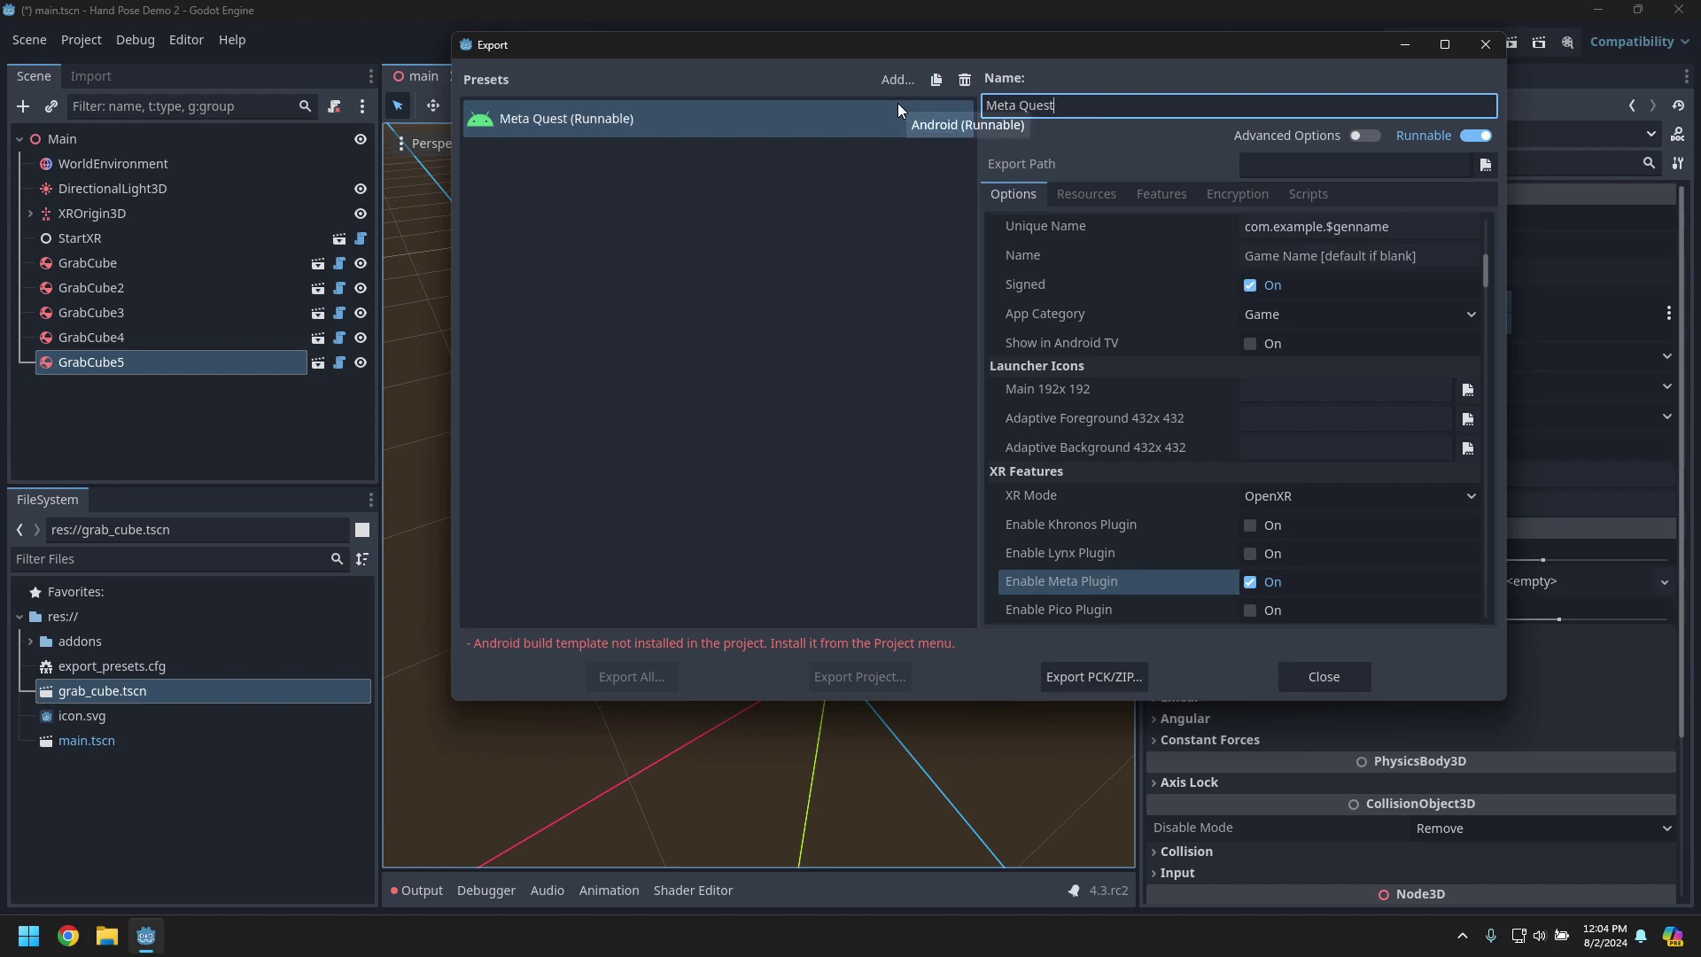
{"action": "scroll", "coordinate": [1281, 488], "scroll_direction": "down", "scroll_amount": 1}
{"action": "scroll", "coordinate": [1282, 494], "scroll_direction": "down", "scroll_amount": 2}
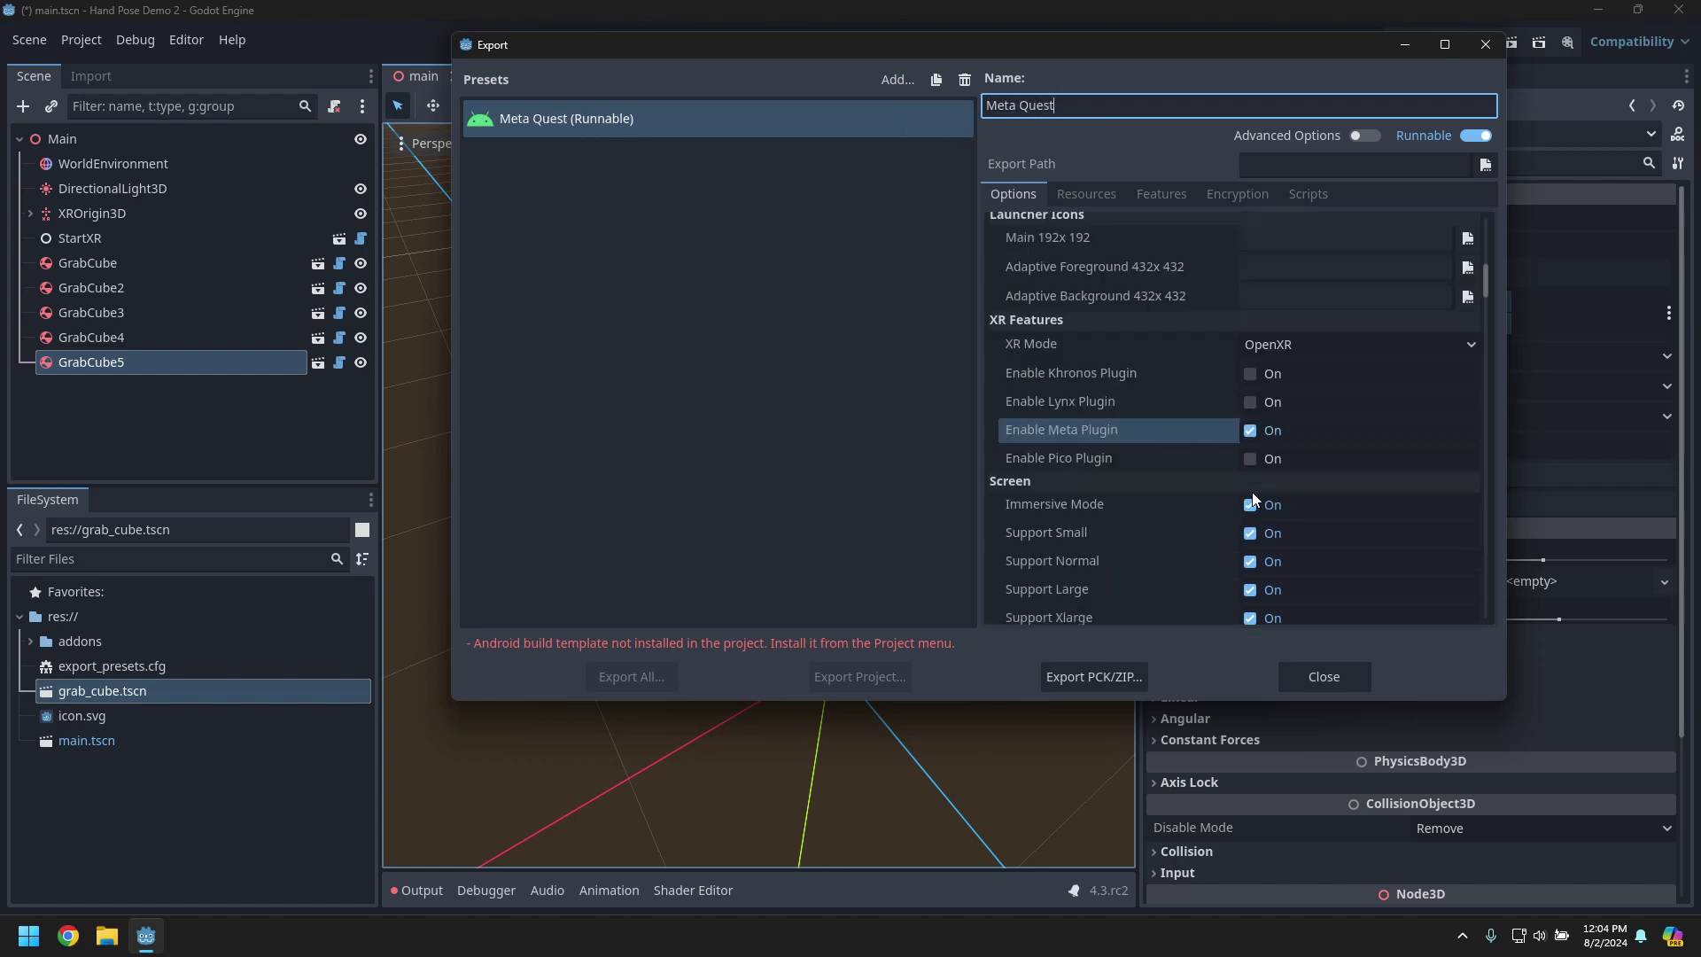
{"action": "scroll", "coordinate": [1272, 514], "scroll_direction": "down", "scroll_amount": 14}
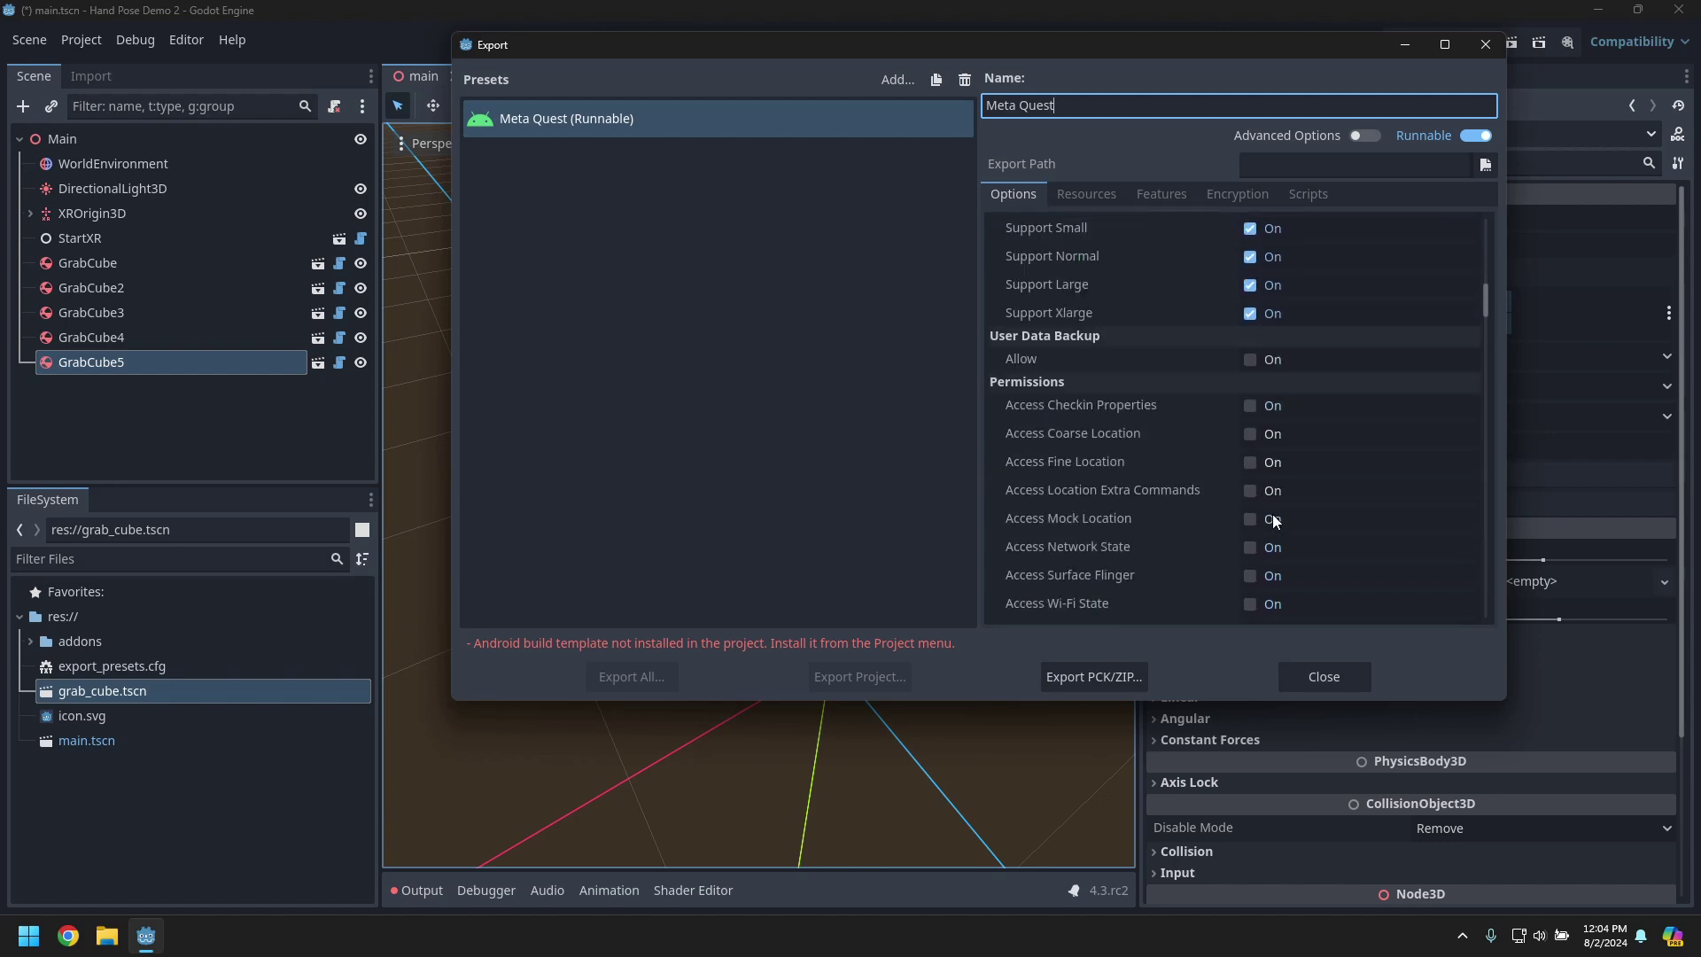
{"action": "scroll", "coordinate": [1273, 531], "scroll_direction": "down", "scroll_amount": 20}
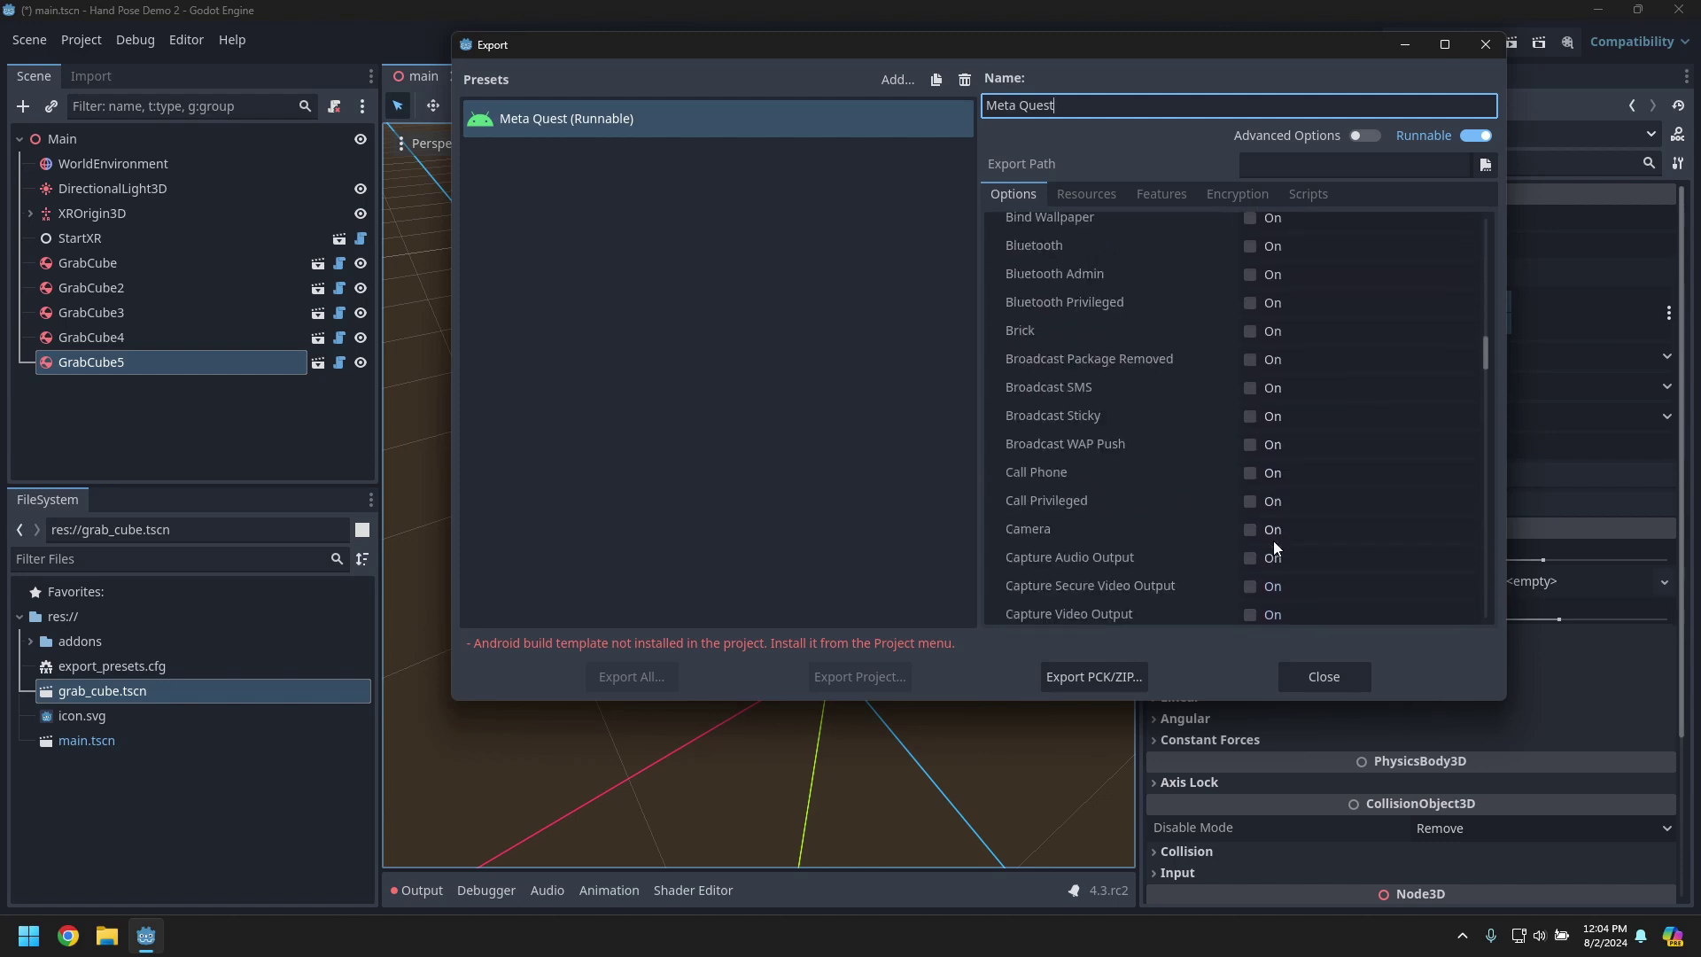
{"action": "scroll", "coordinate": [1273, 548], "scroll_direction": "down", "scroll_amount": 20}
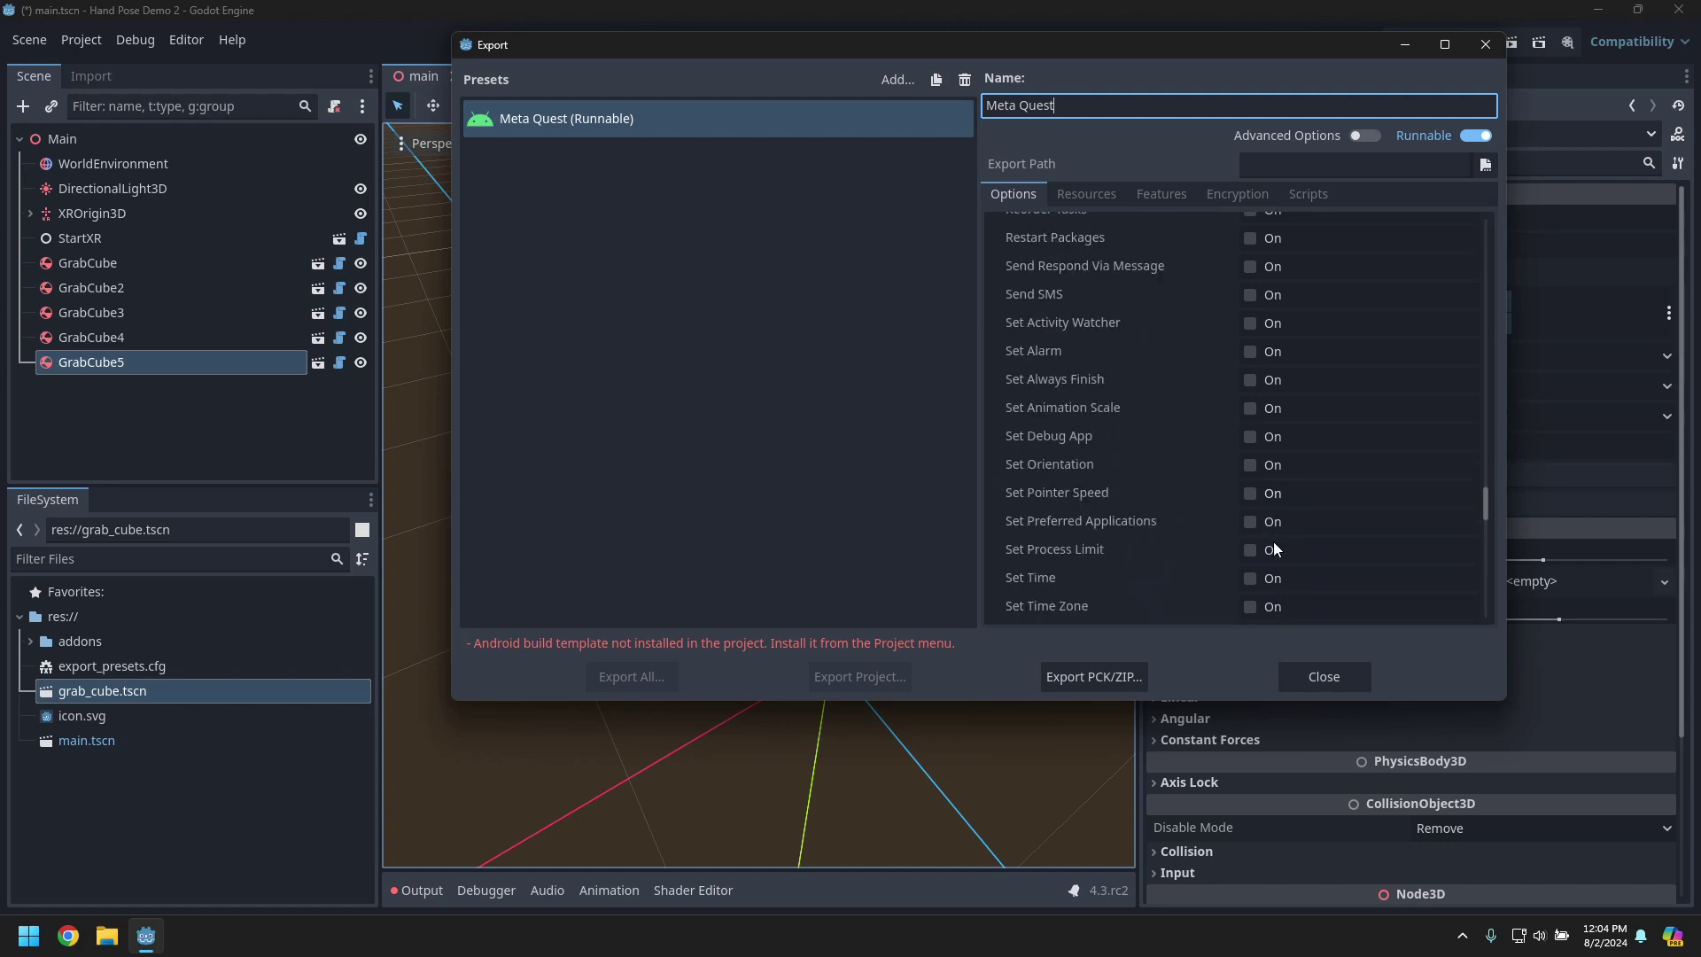
{"action": "scroll", "coordinate": [1273, 547], "scroll_direction": "down", "scroll_amount": 2}
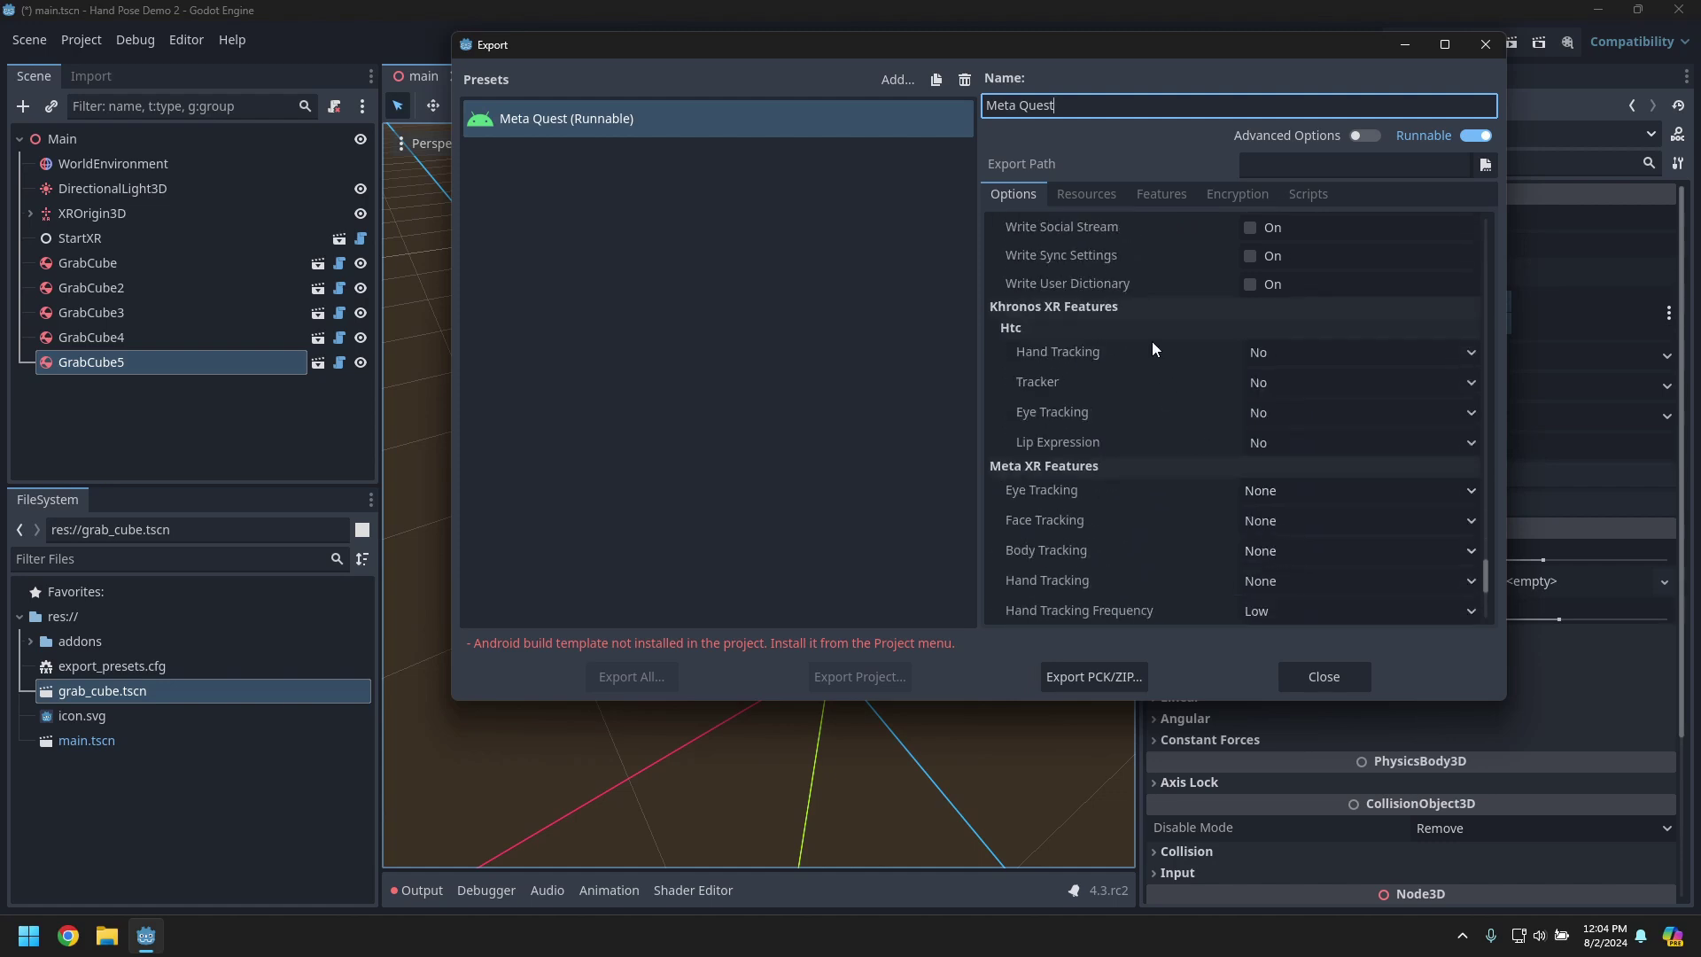
{"action": "scroll", "coordinate": [1173, 512], "scroll_direction": "down", "scroll_amount": 3}
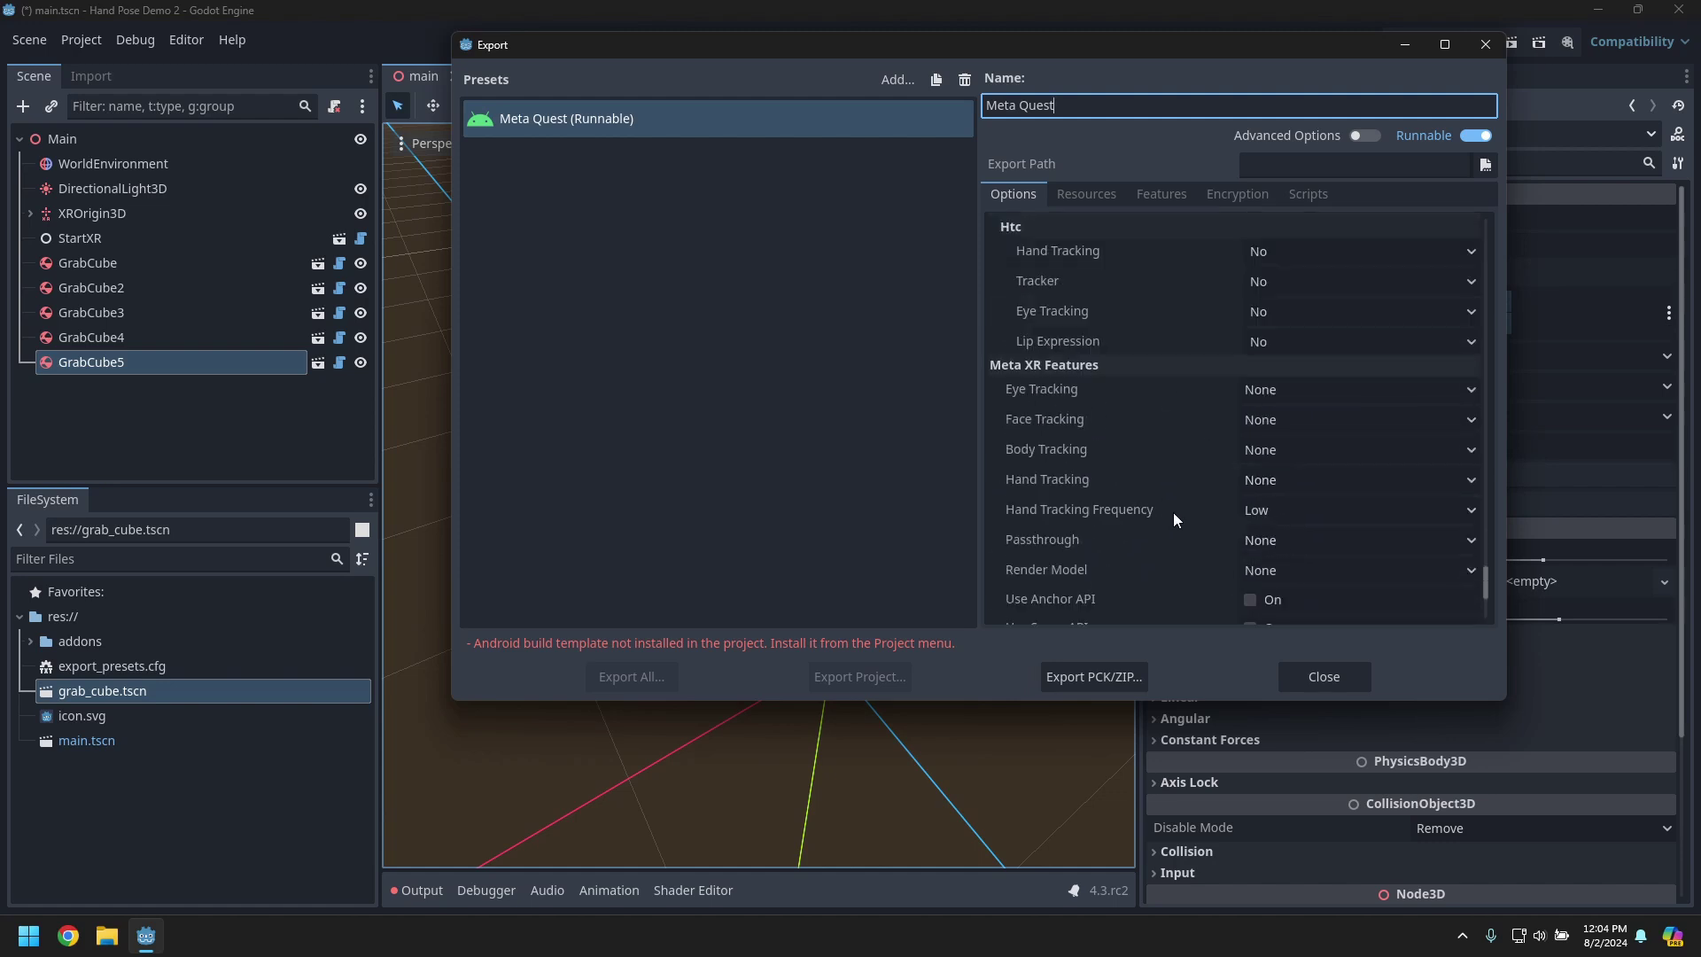
- Set Meta XR Passthrough and Hand Tracking both to Required
{"action": "left_click", "coordinate": [1317, 538]}
{"action": "left_click", "coordinate": [1308, 615]}
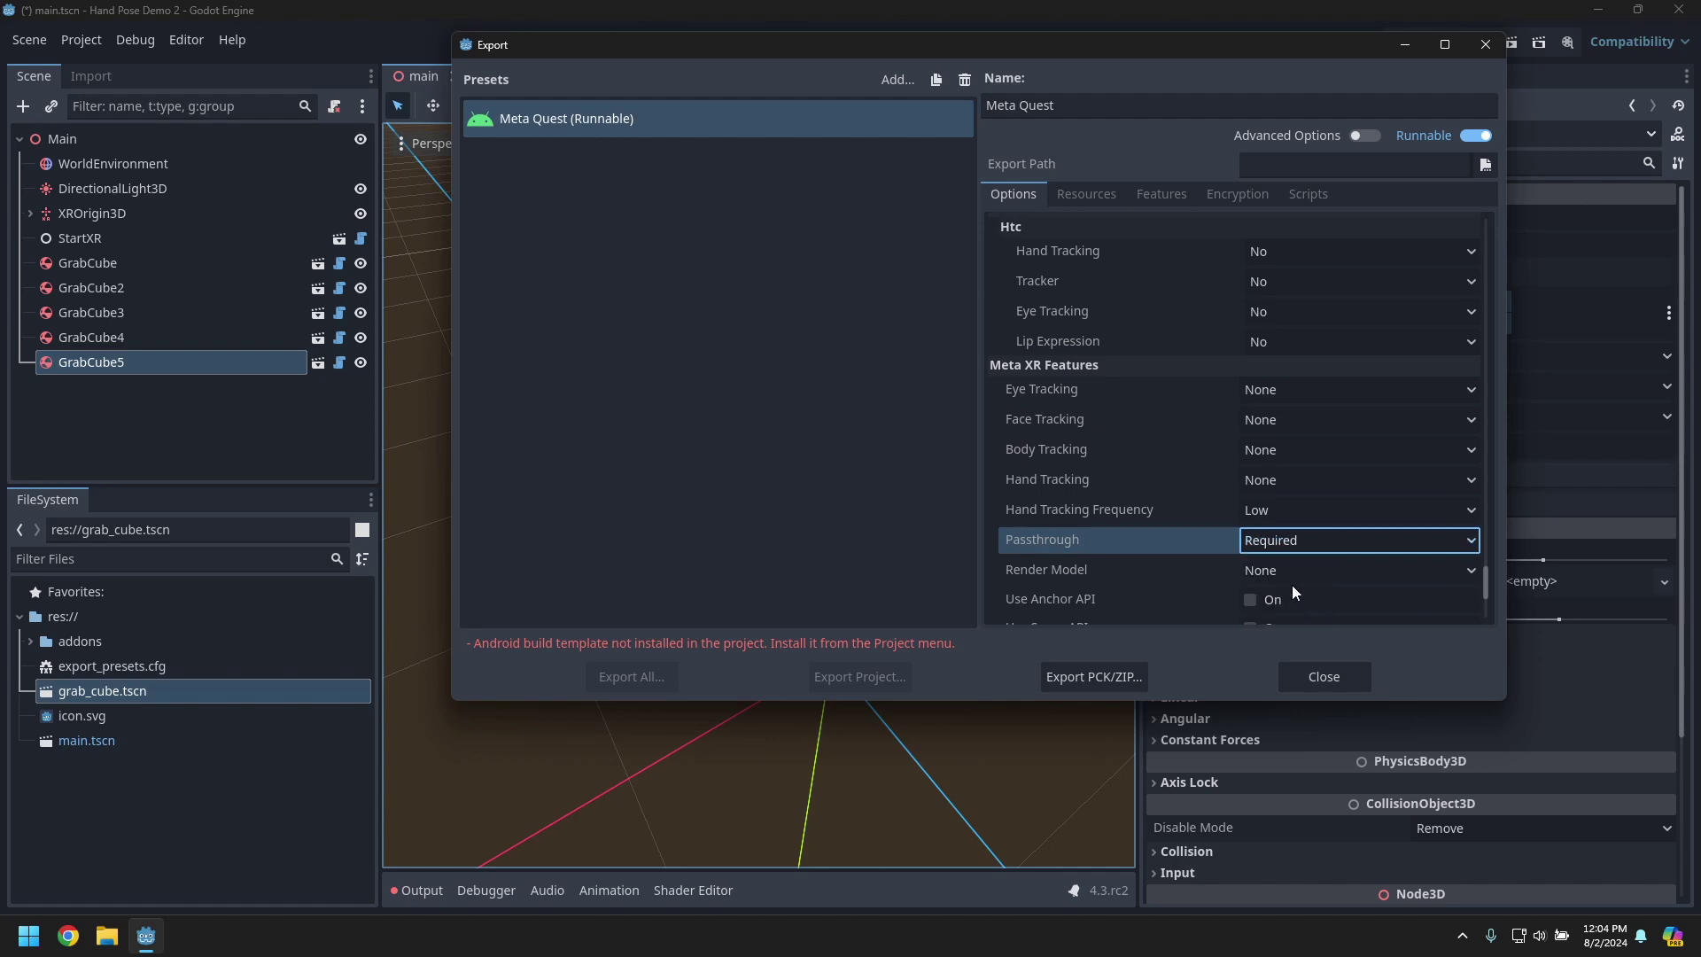
{"action": "left_click", "coordinate": [1308, 477]}
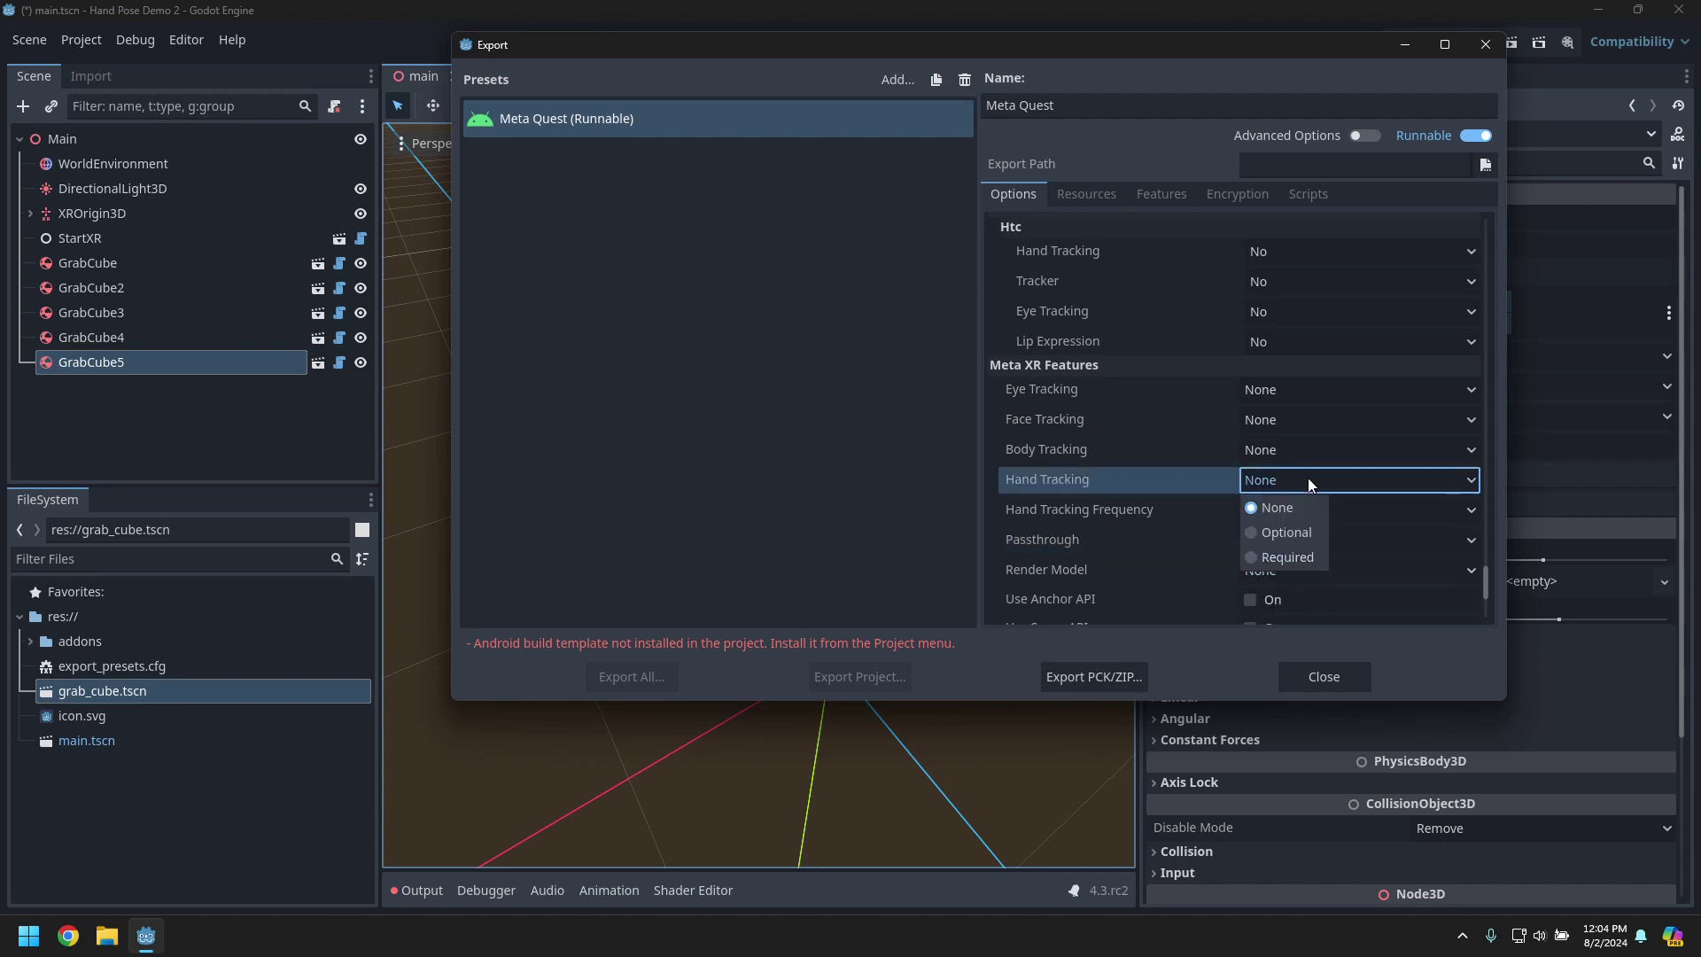
{"action": "left_click", "coordinate": [1301, 558]}
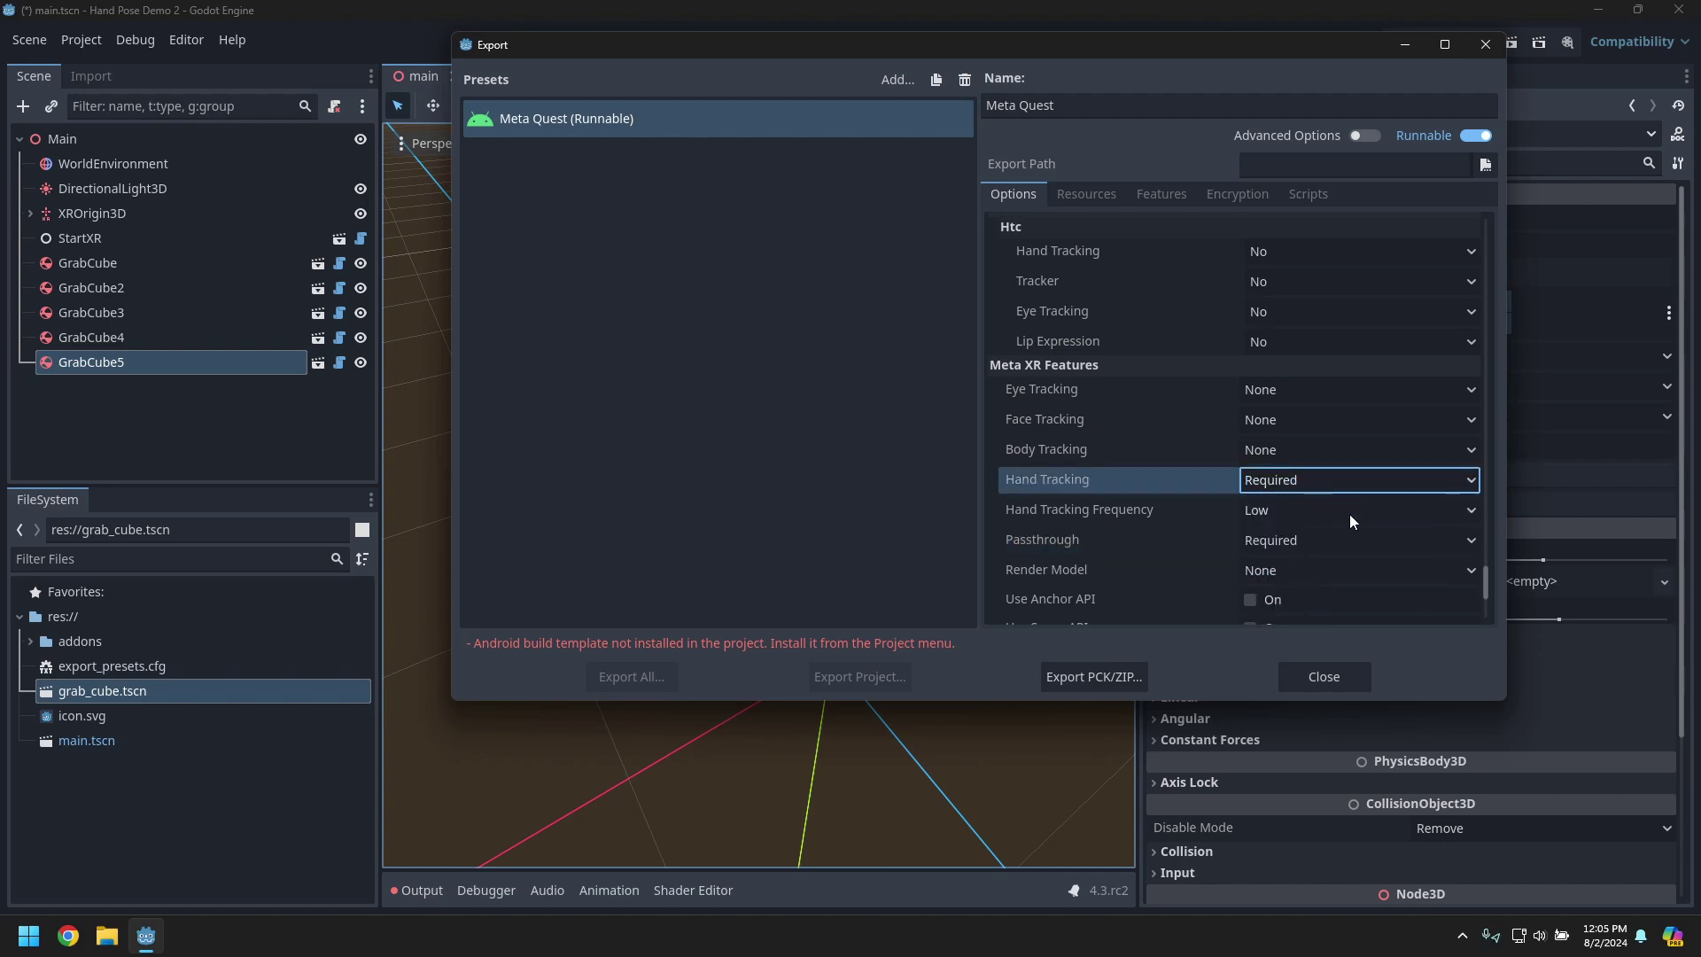
{"action": "scroll", "coordinate": [1347, 566], "scroll_direction": "down", "scroll_amount": 3}
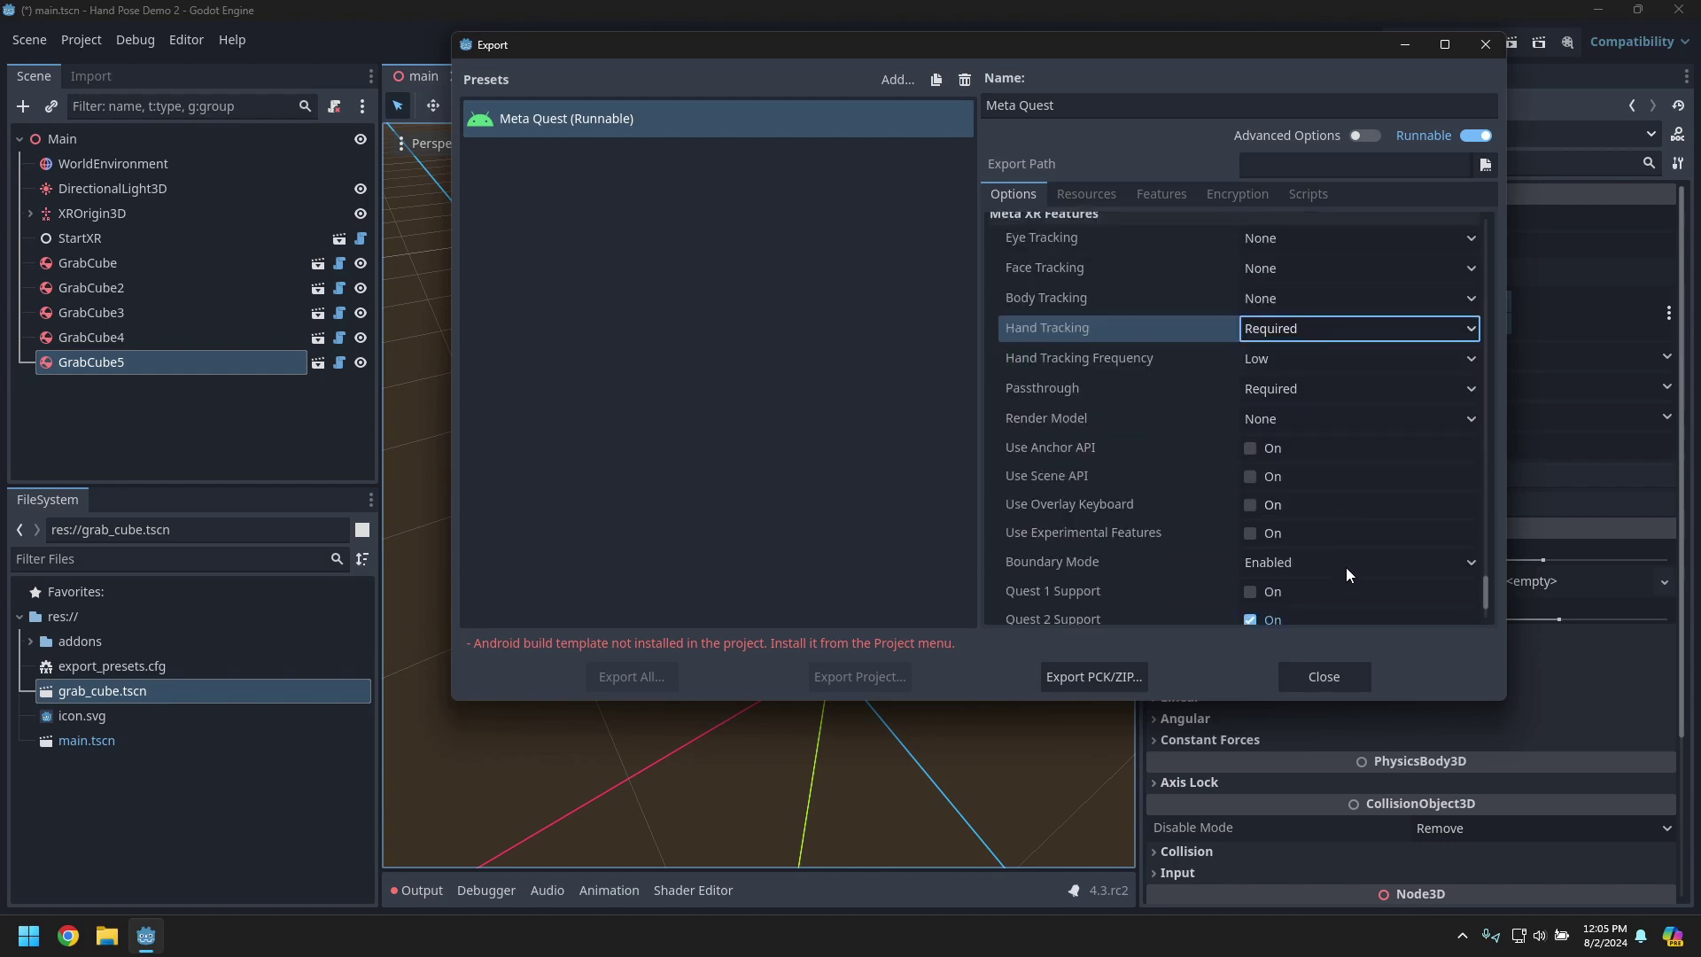
{"action": "scroll", "coordinate": [1347, 567], "scroll_direction": "down", "scroll_amount": 3}
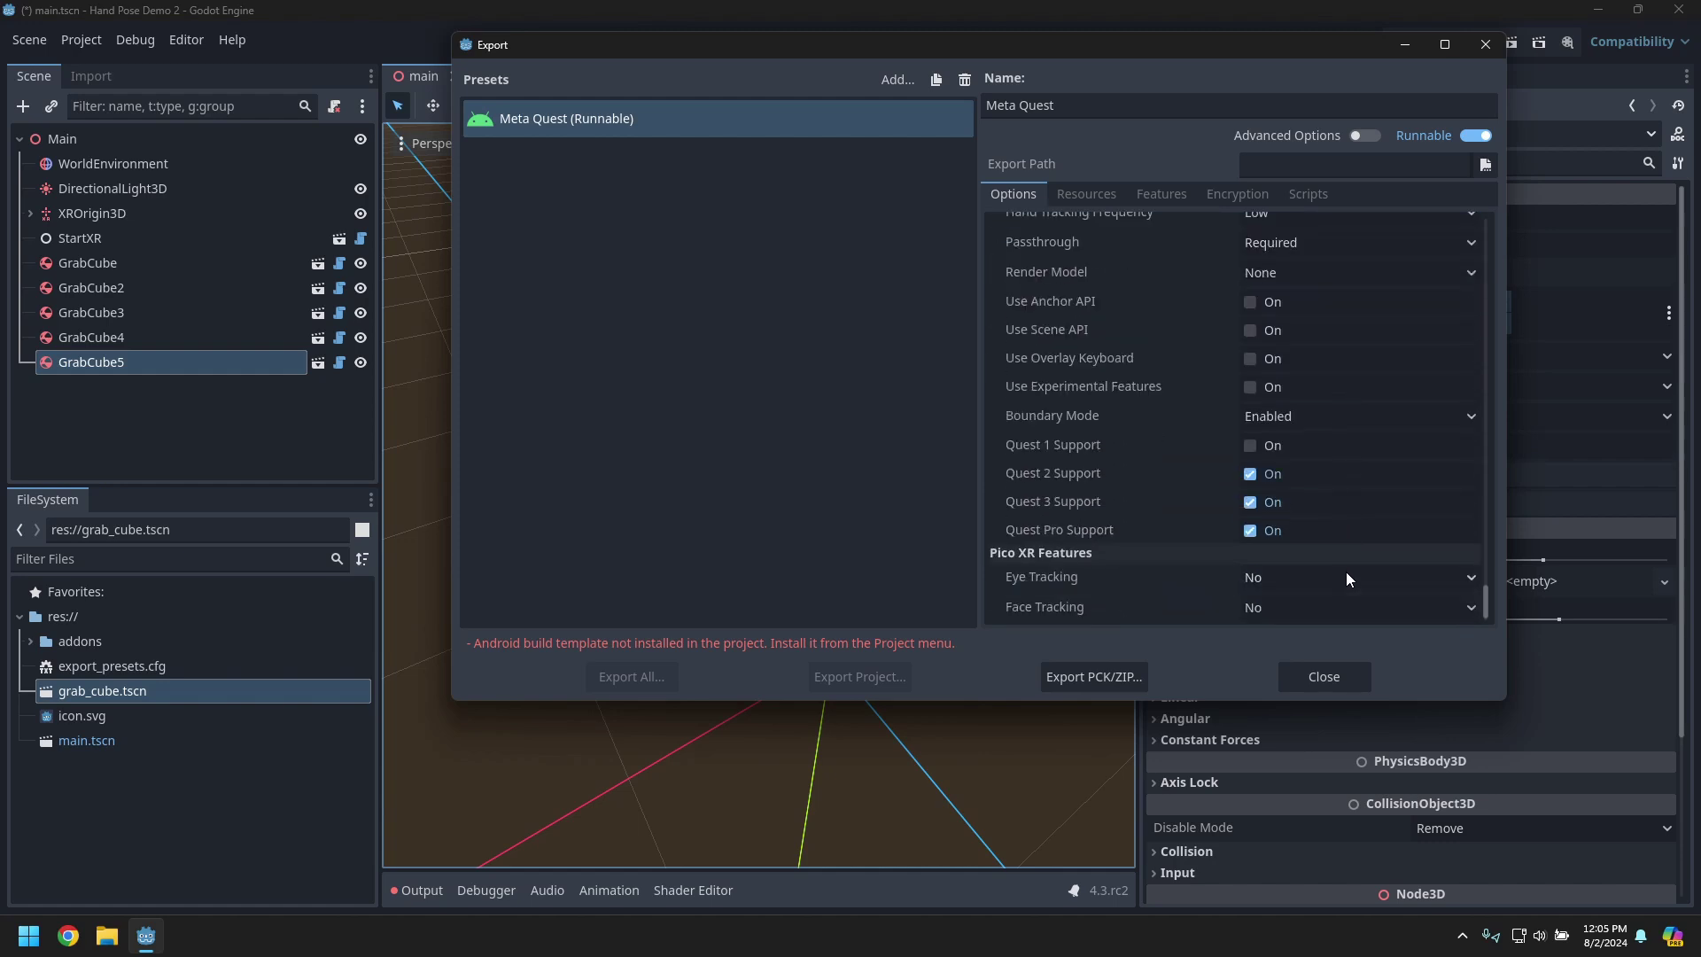
- Close Export and install the Android build template into the project
{"action": "left_click", "coordinate": [1341, 675]}
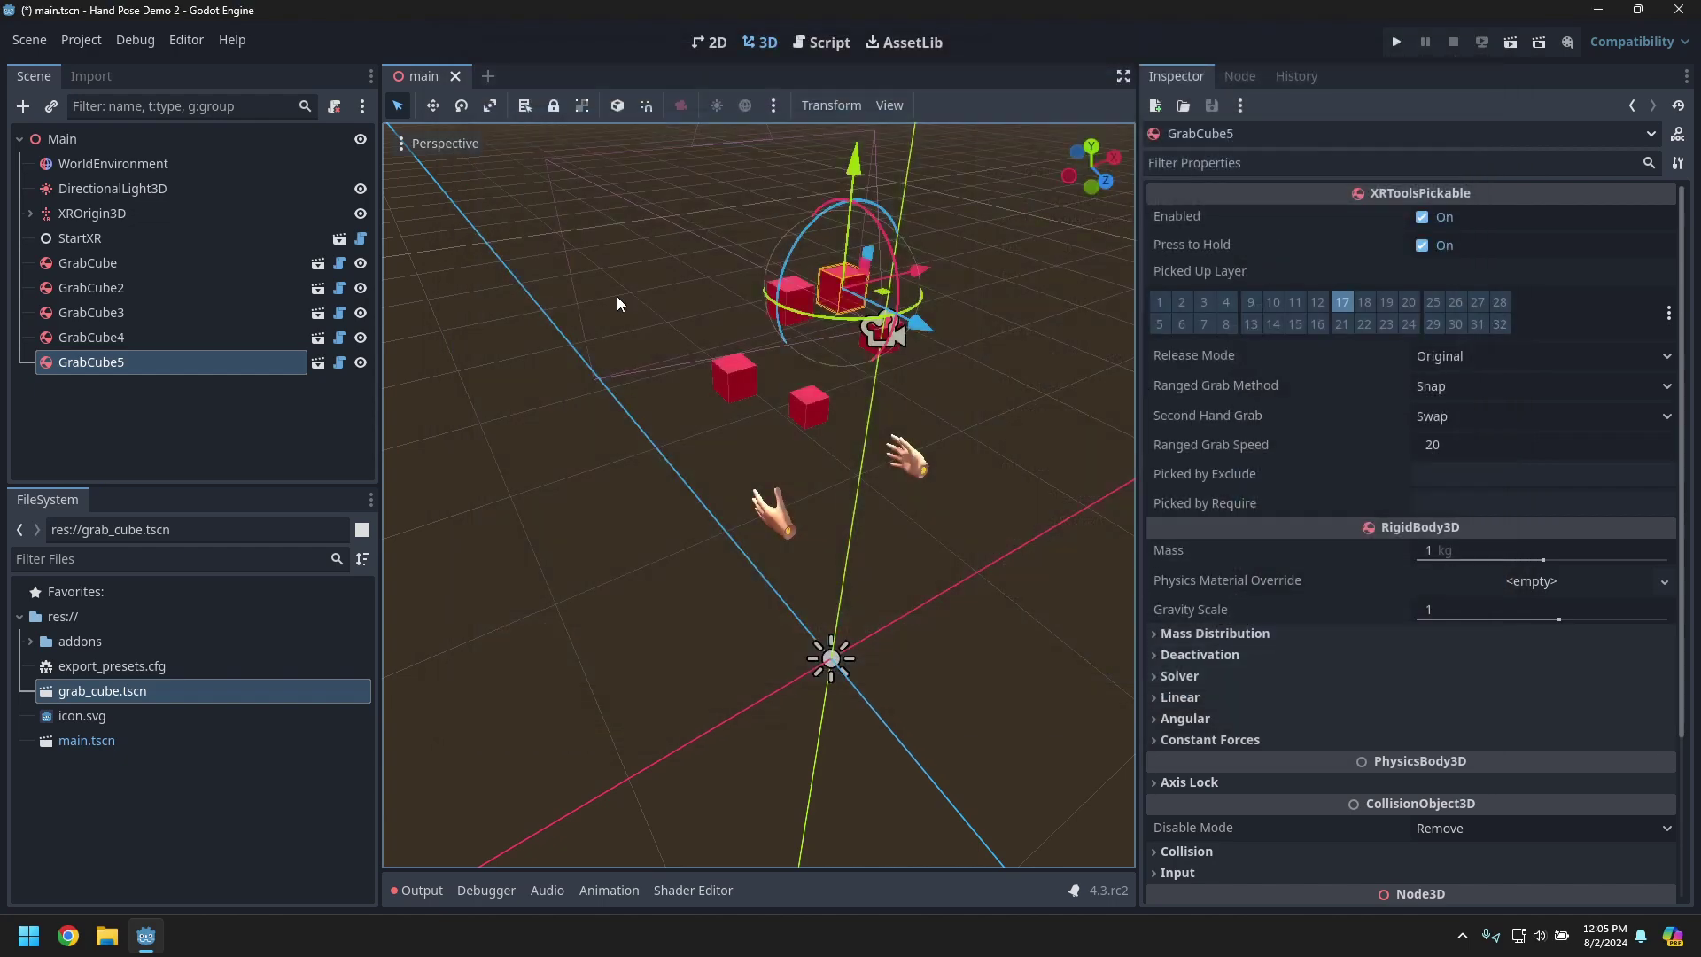
{"action": "left_click", "coordinate": [72, 44]}
{"action": "left_click", "coordinate": [135, 158]}
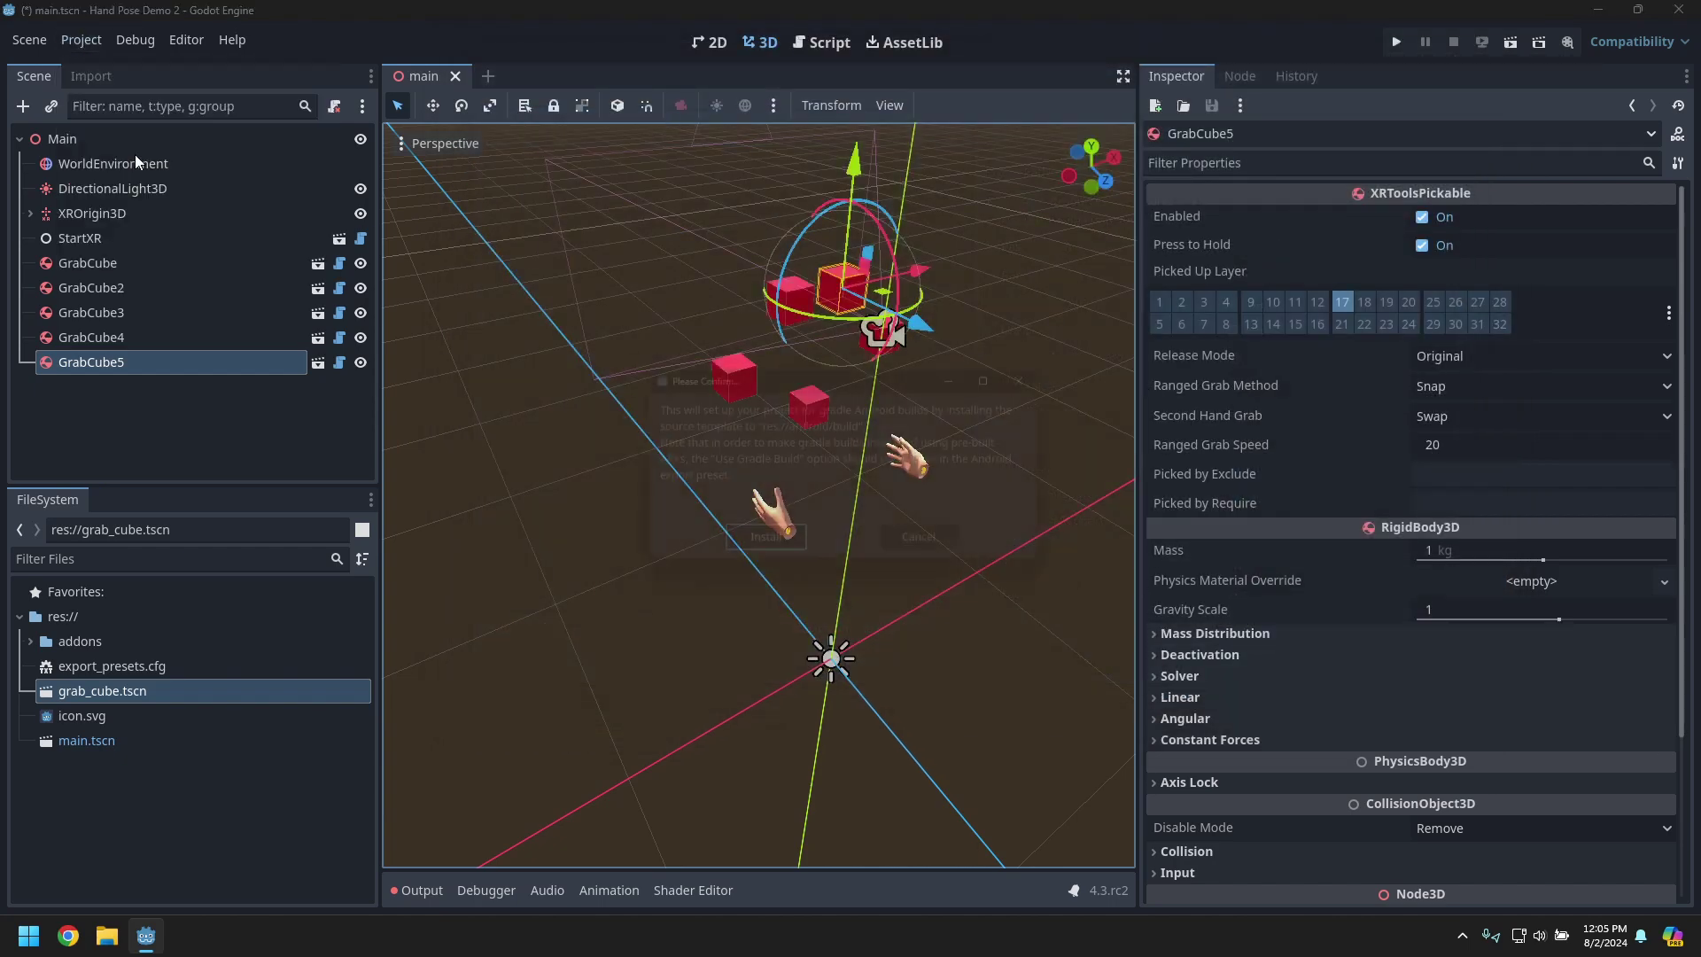
{"action": "left_click", "coordinate": [785, 560]}
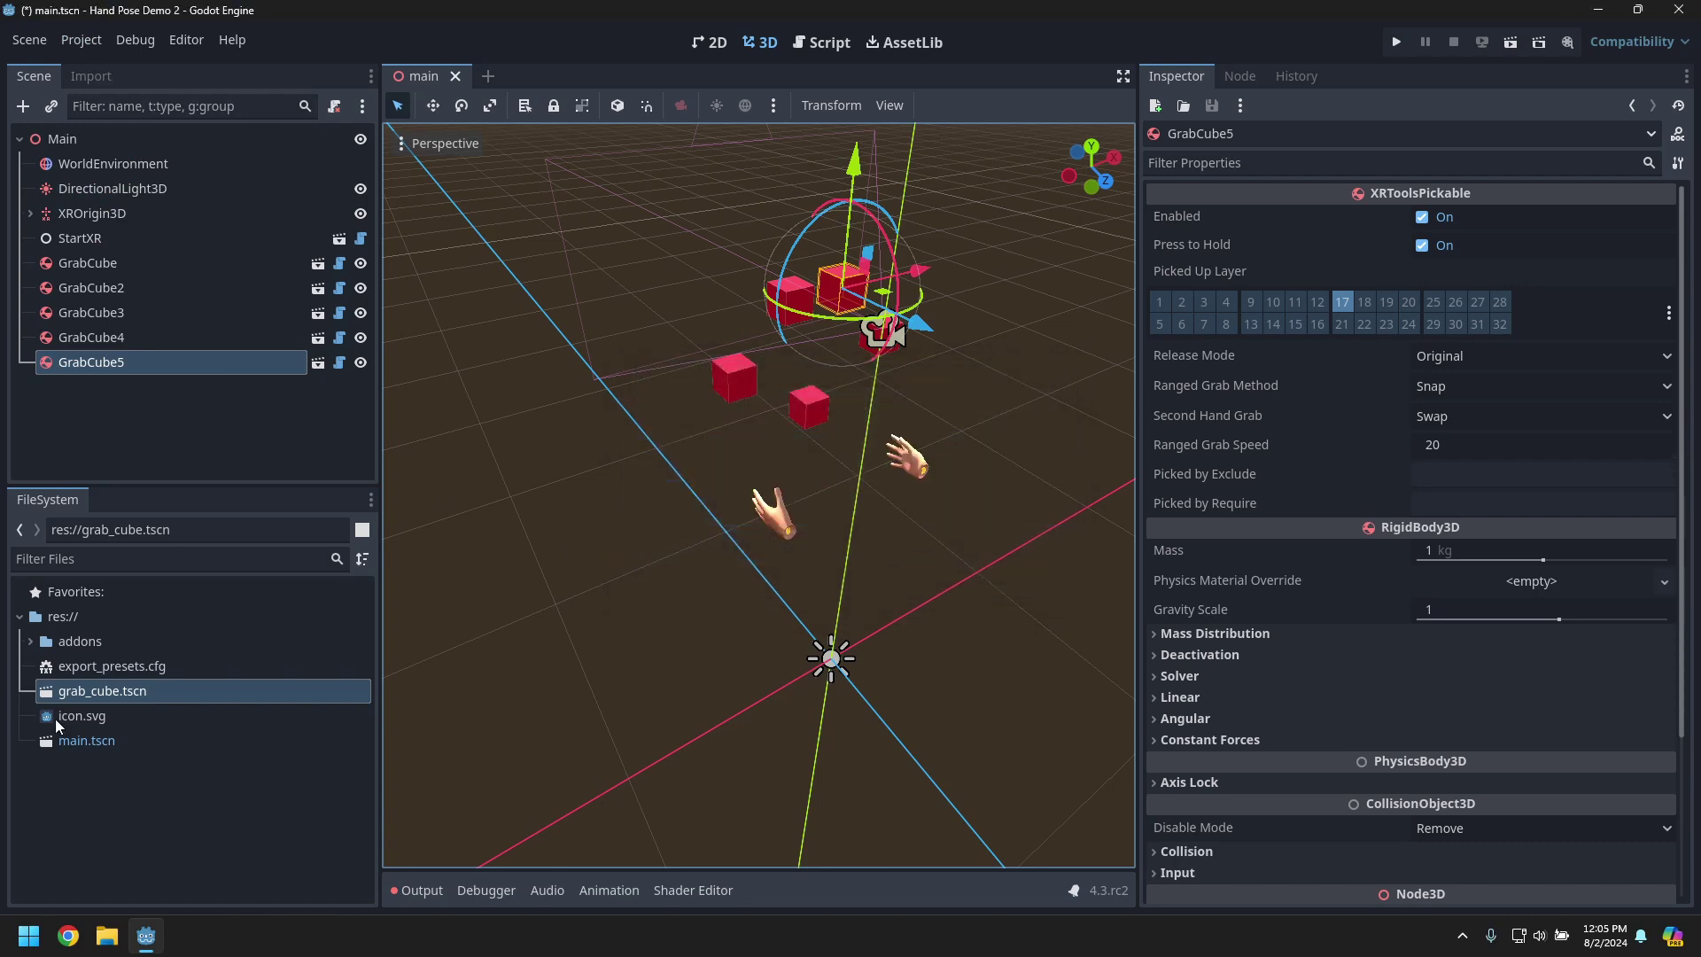
- Reopen the Export dialog with the Meta Quest preset selected
{"action": "left_click", "coordinate": [87, 45]}
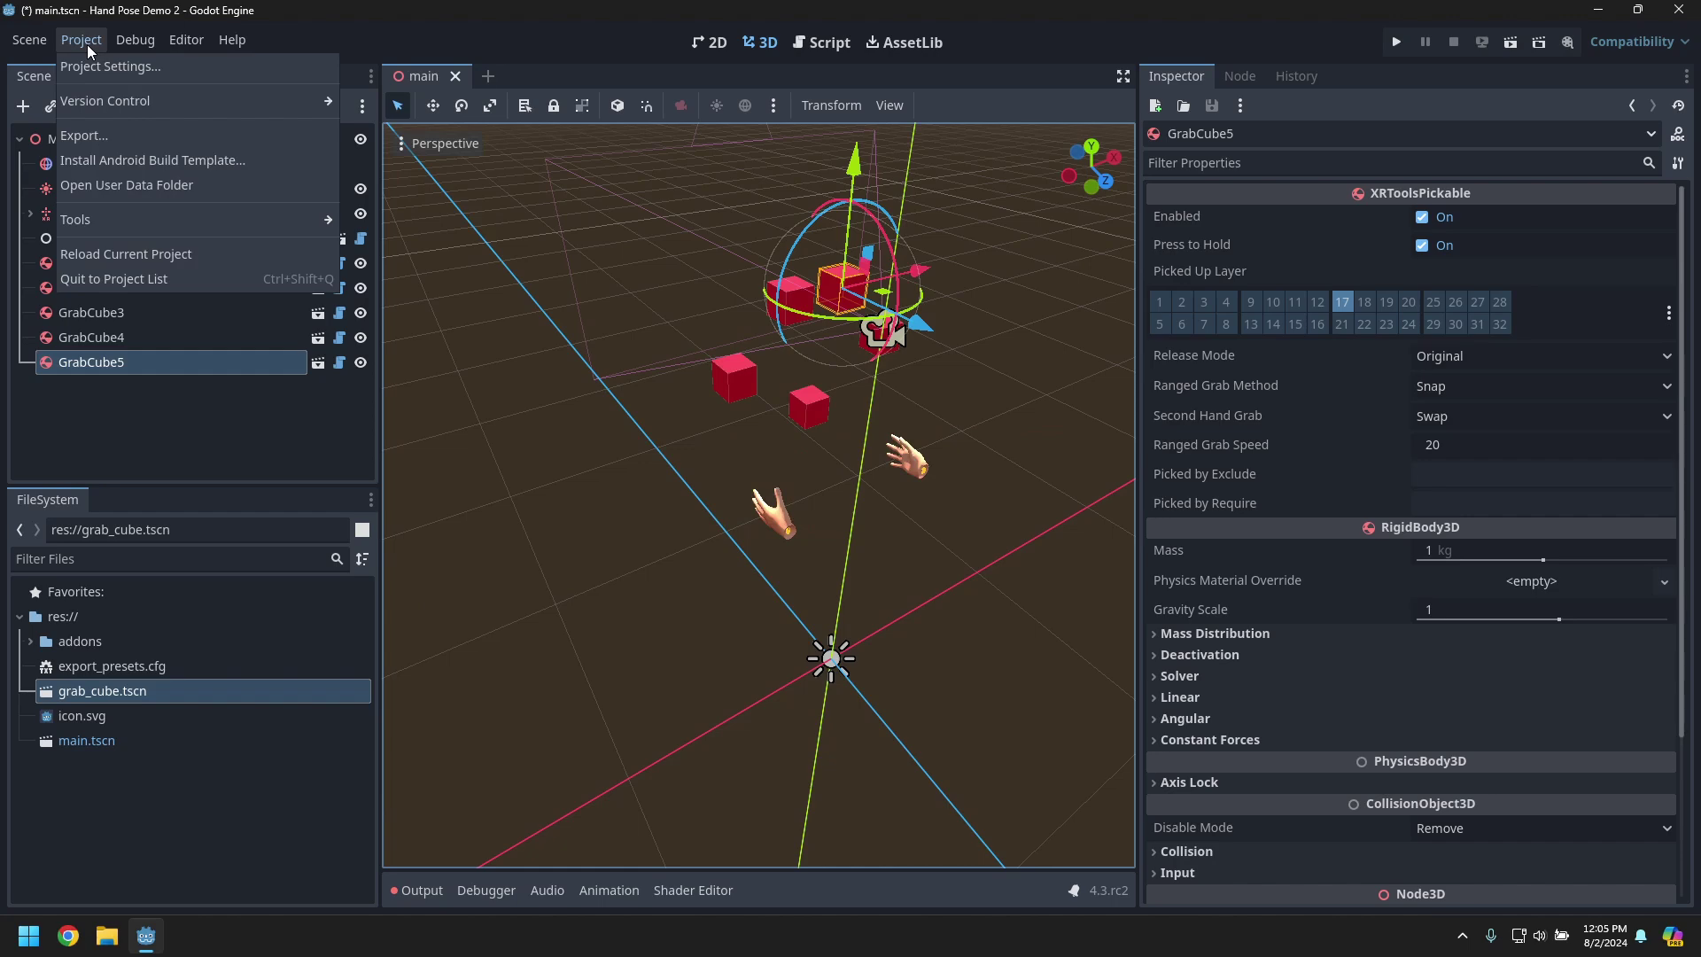
{"action": "left_click", "coordinate": [92, 135]}
{"action": "left_click", "coordinate": [657, 120]}
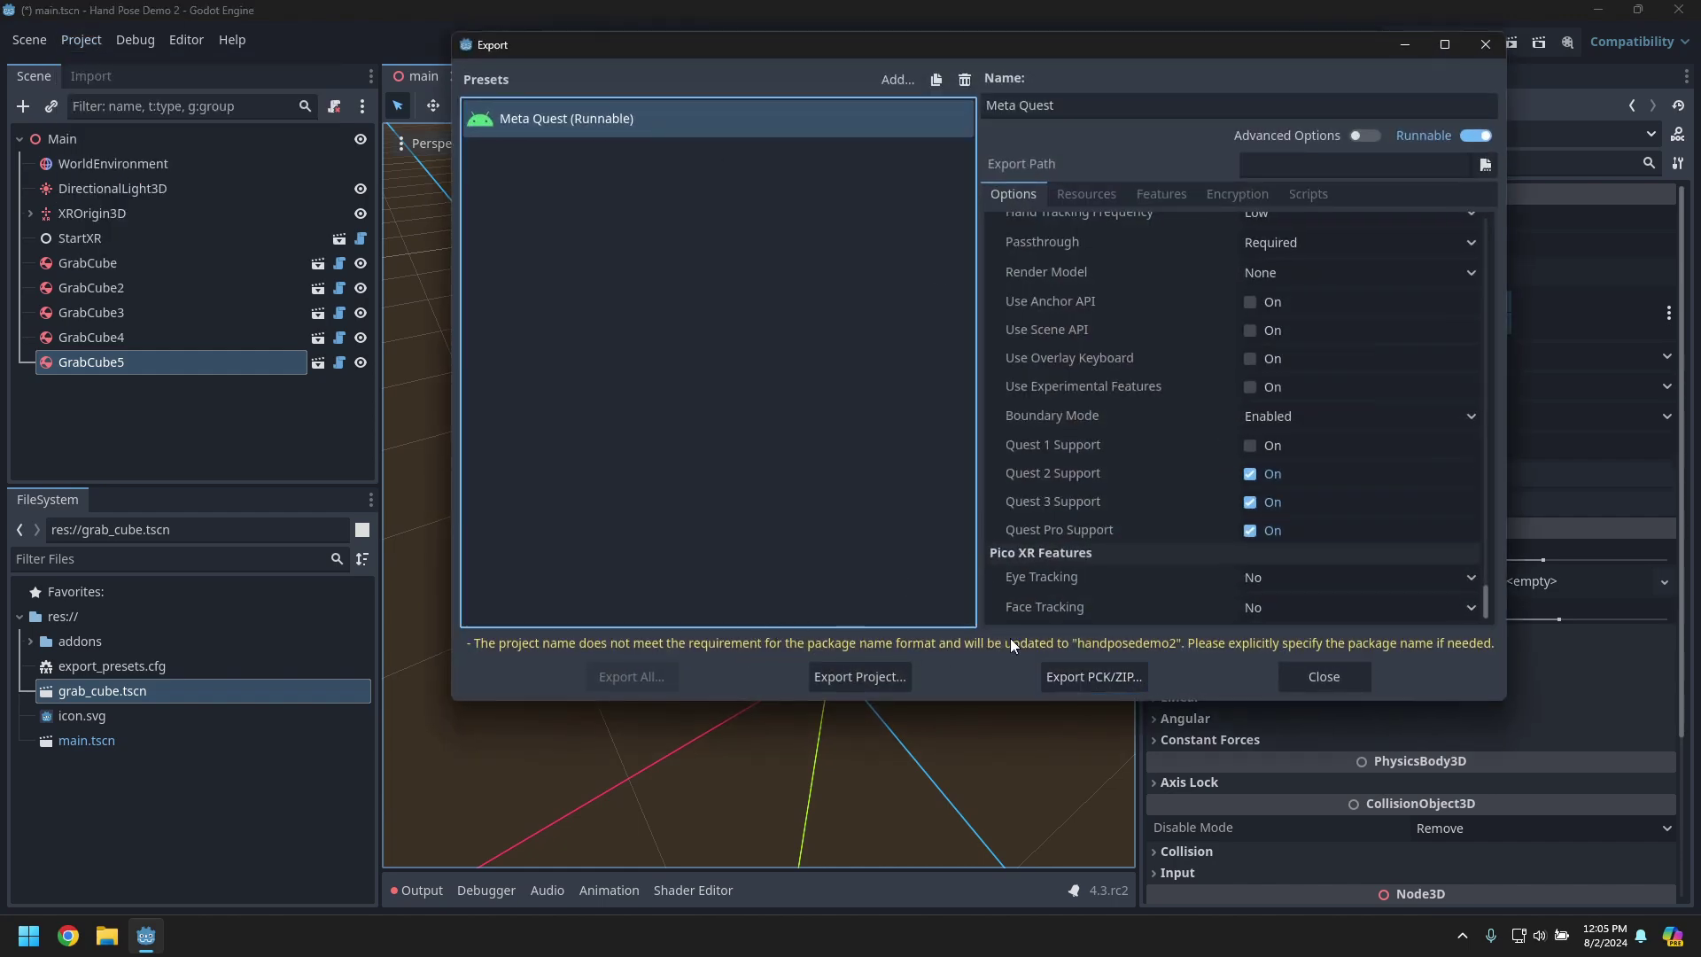
{"action": "scroll", "coordinate": [1345, 480], "scroll_direction": "up", "scroll_amount": 10}
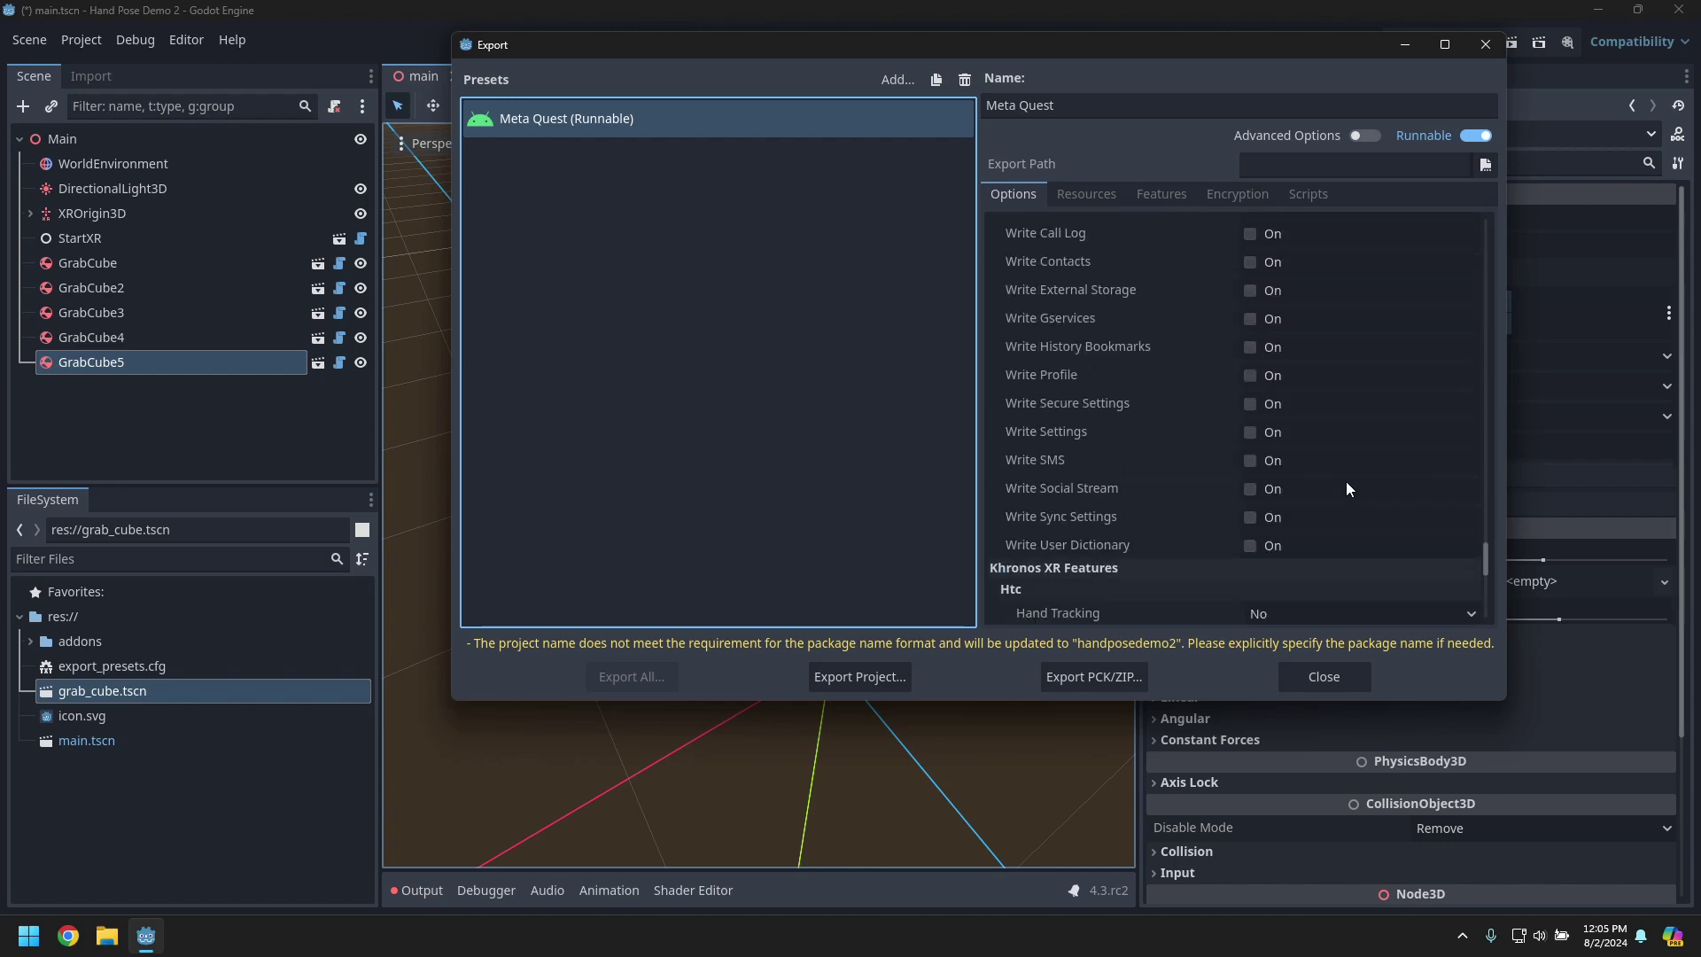
{"action": "scroll", "coordinate": [1346, 488], "scroll_direction": "up", "scroll_amount": 3}
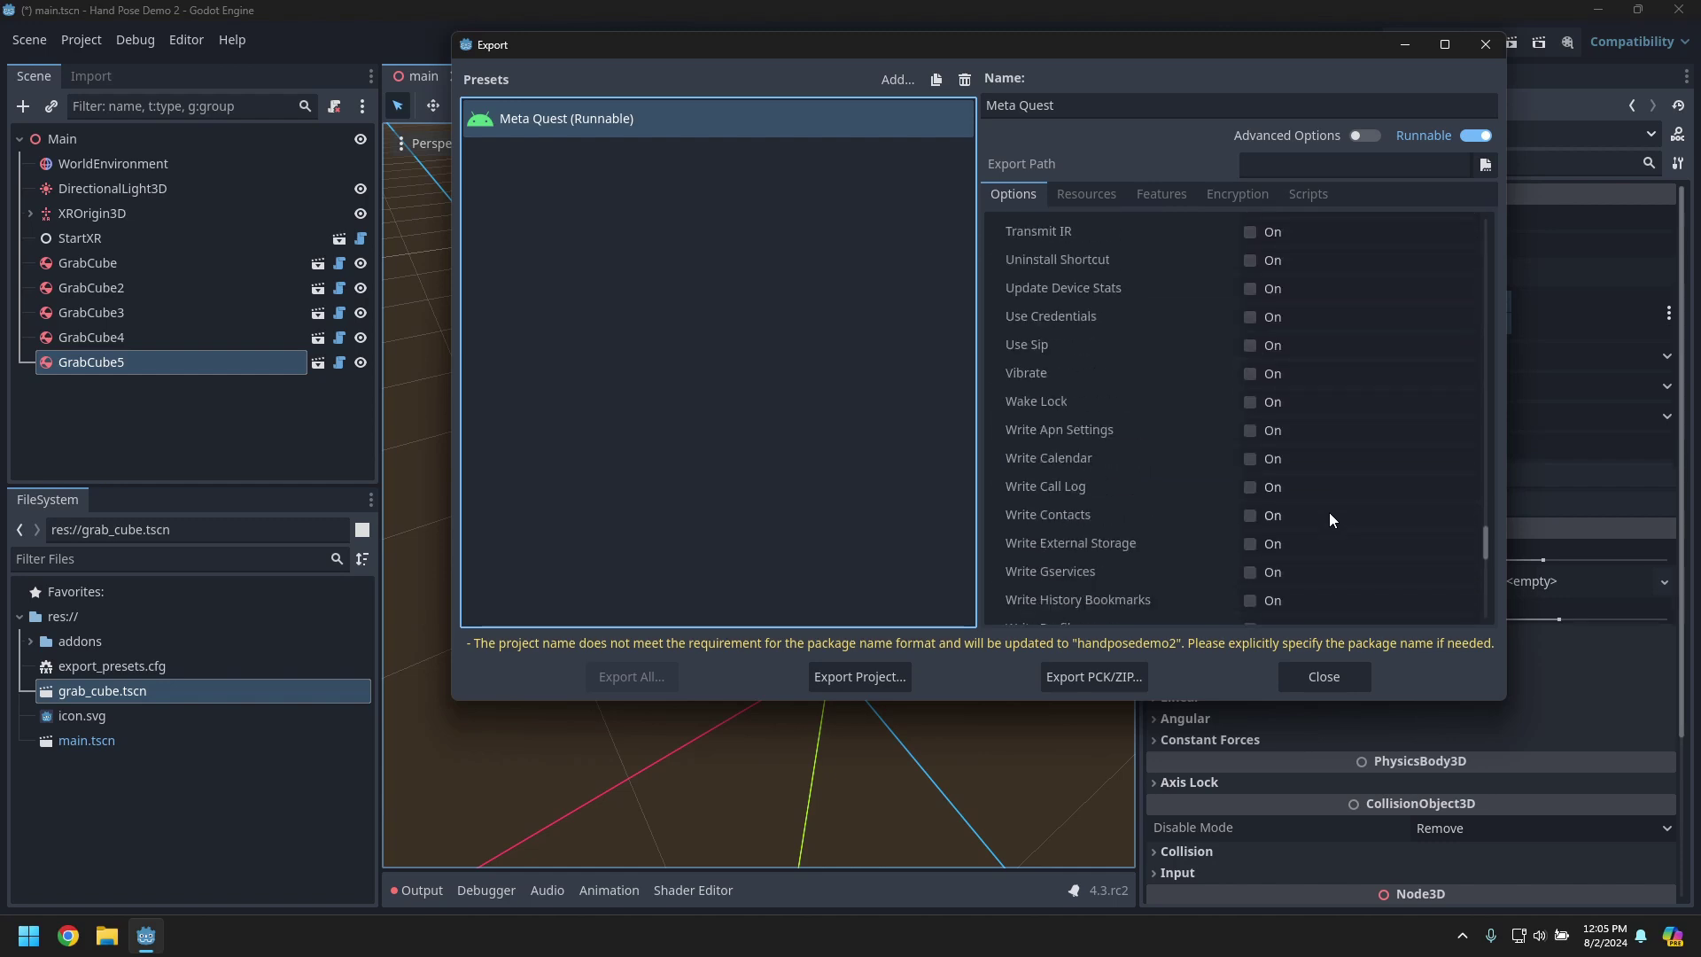
- Export the Meta Quest build as Hand Pose Demo 2.apk with Export With Debug on
{"action": "left_click", "coordinate": [875, 675]}
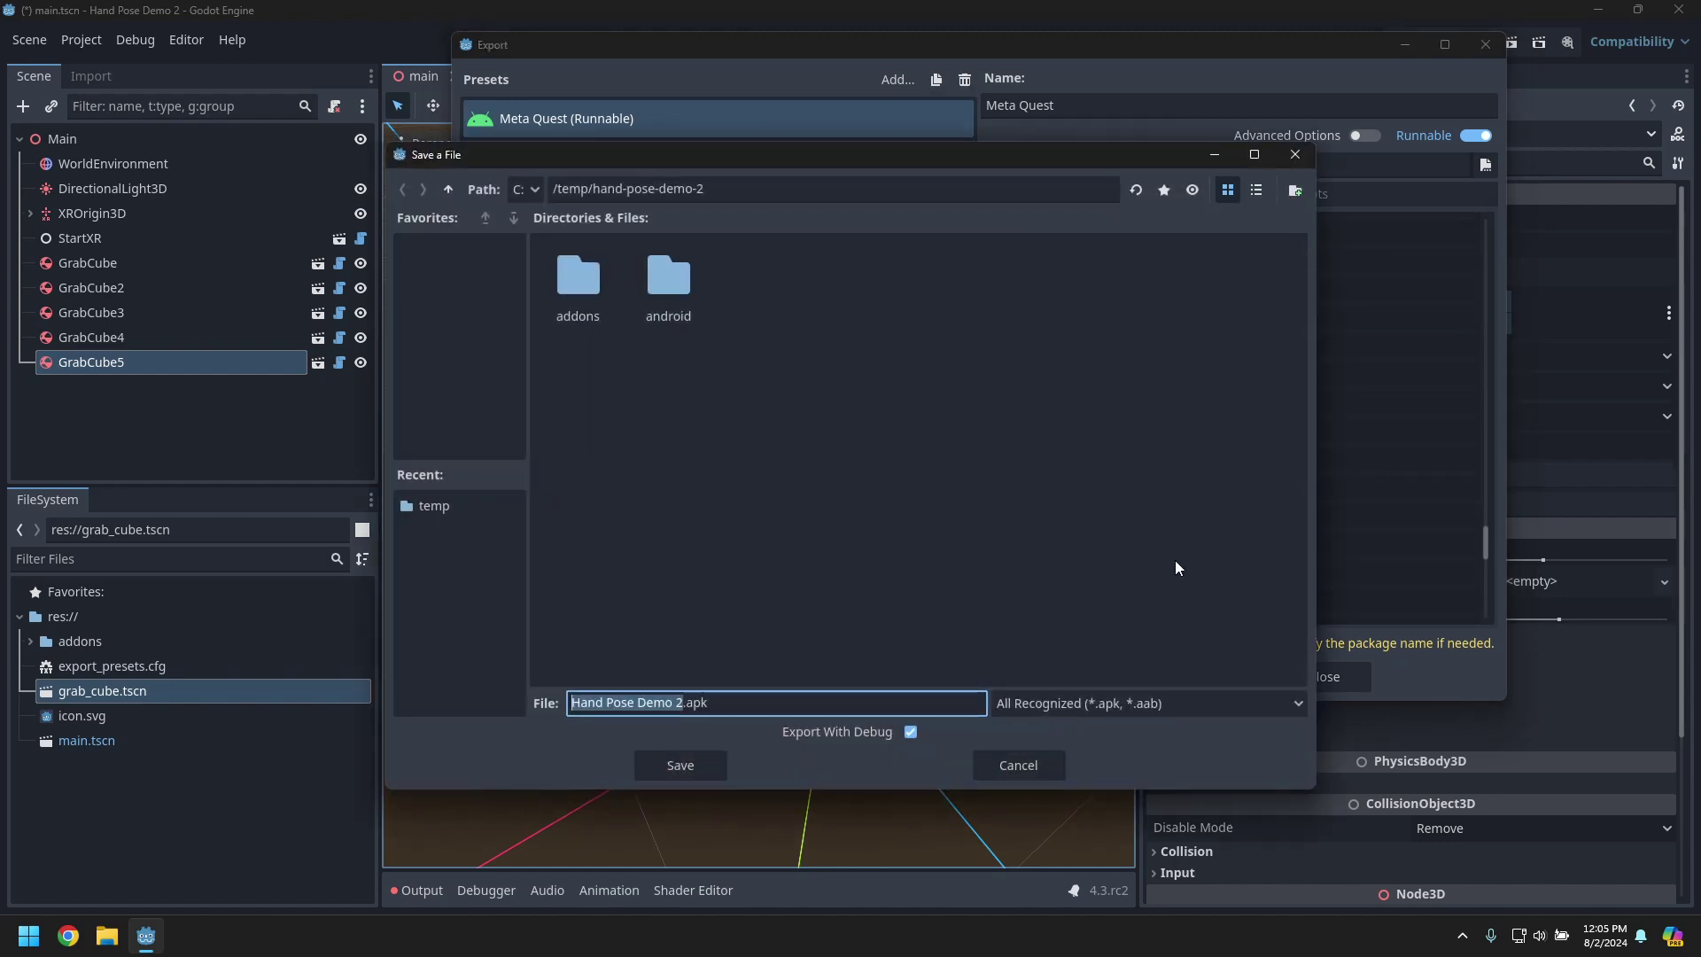
{"action": "left_click", "coordinate": [678, 769]}
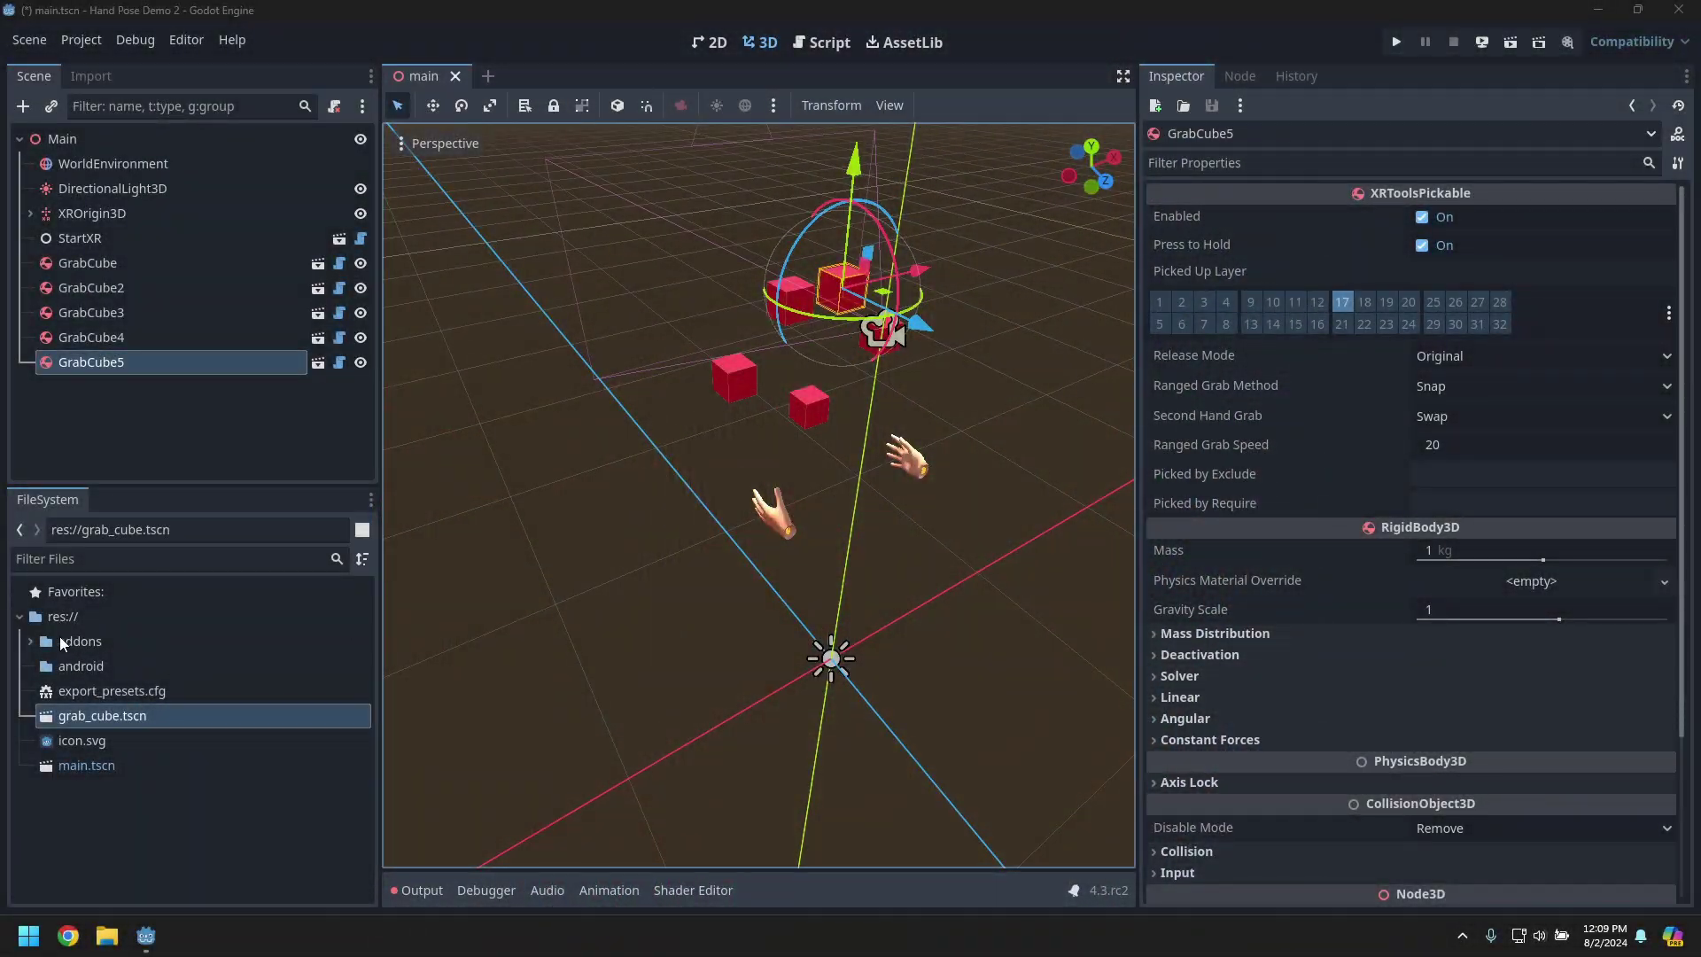
- Set index_pinch.tres Hold Time and Release Time to 0.05
{"action": "left_click", "coordinate": [31, 641]}
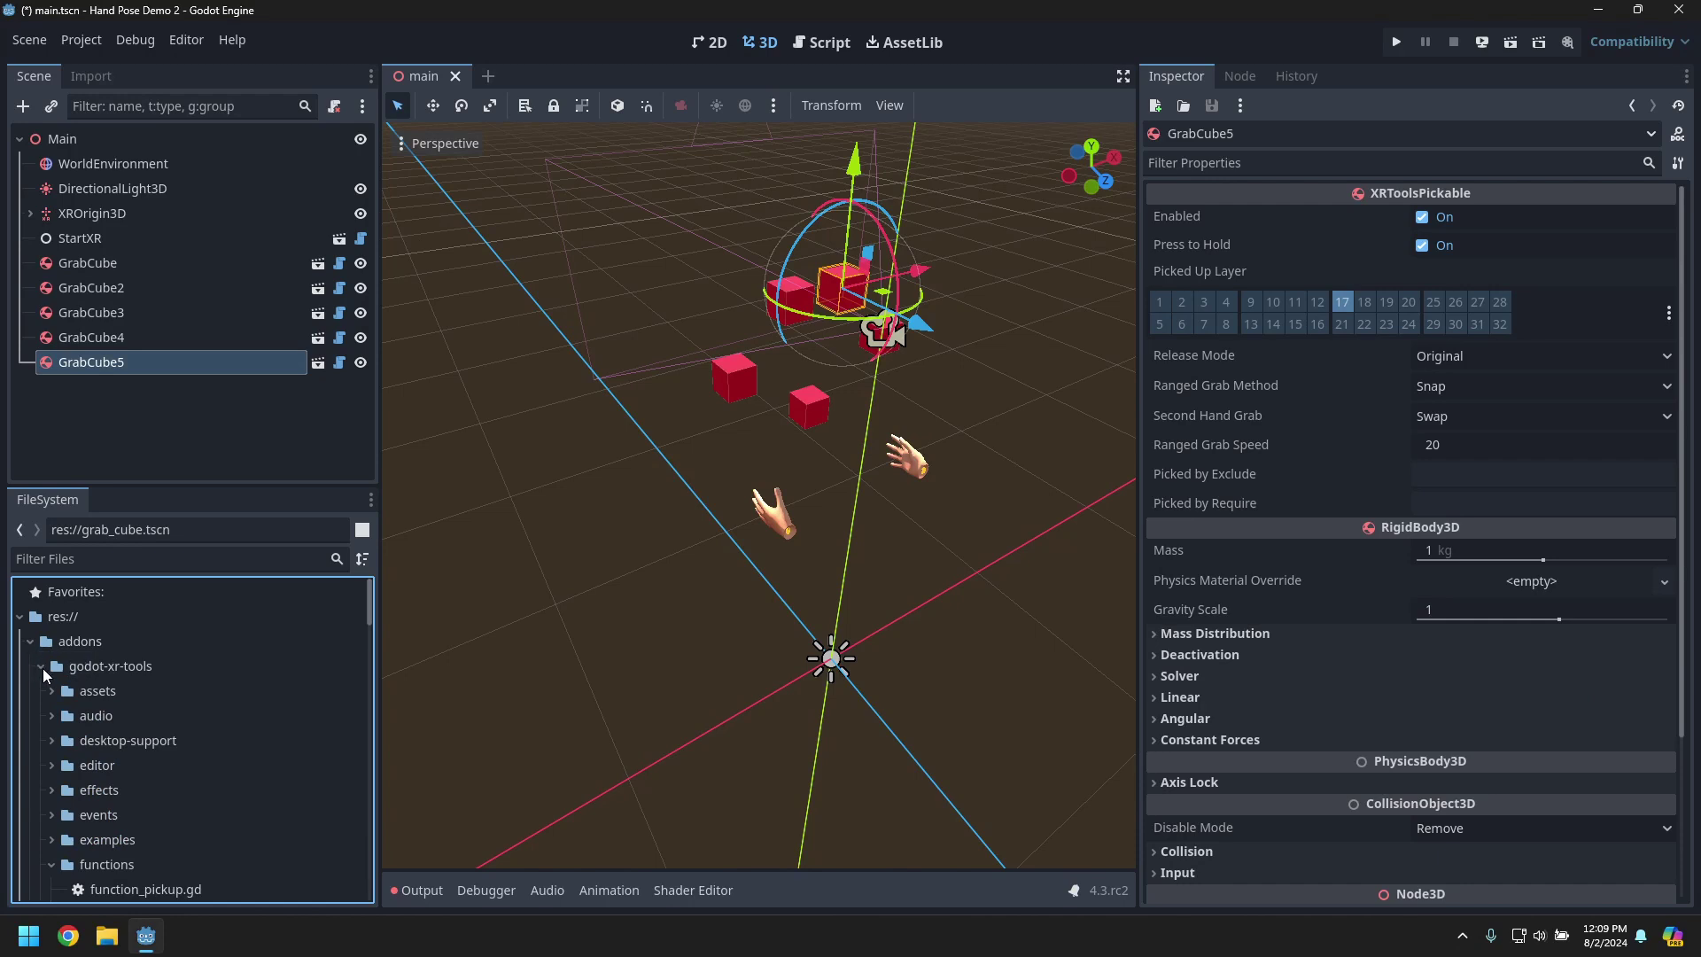
{"action": "left_click", "coordinate": [43, 668]}
{"action": "left_click", "coordinate": [53, 741]}
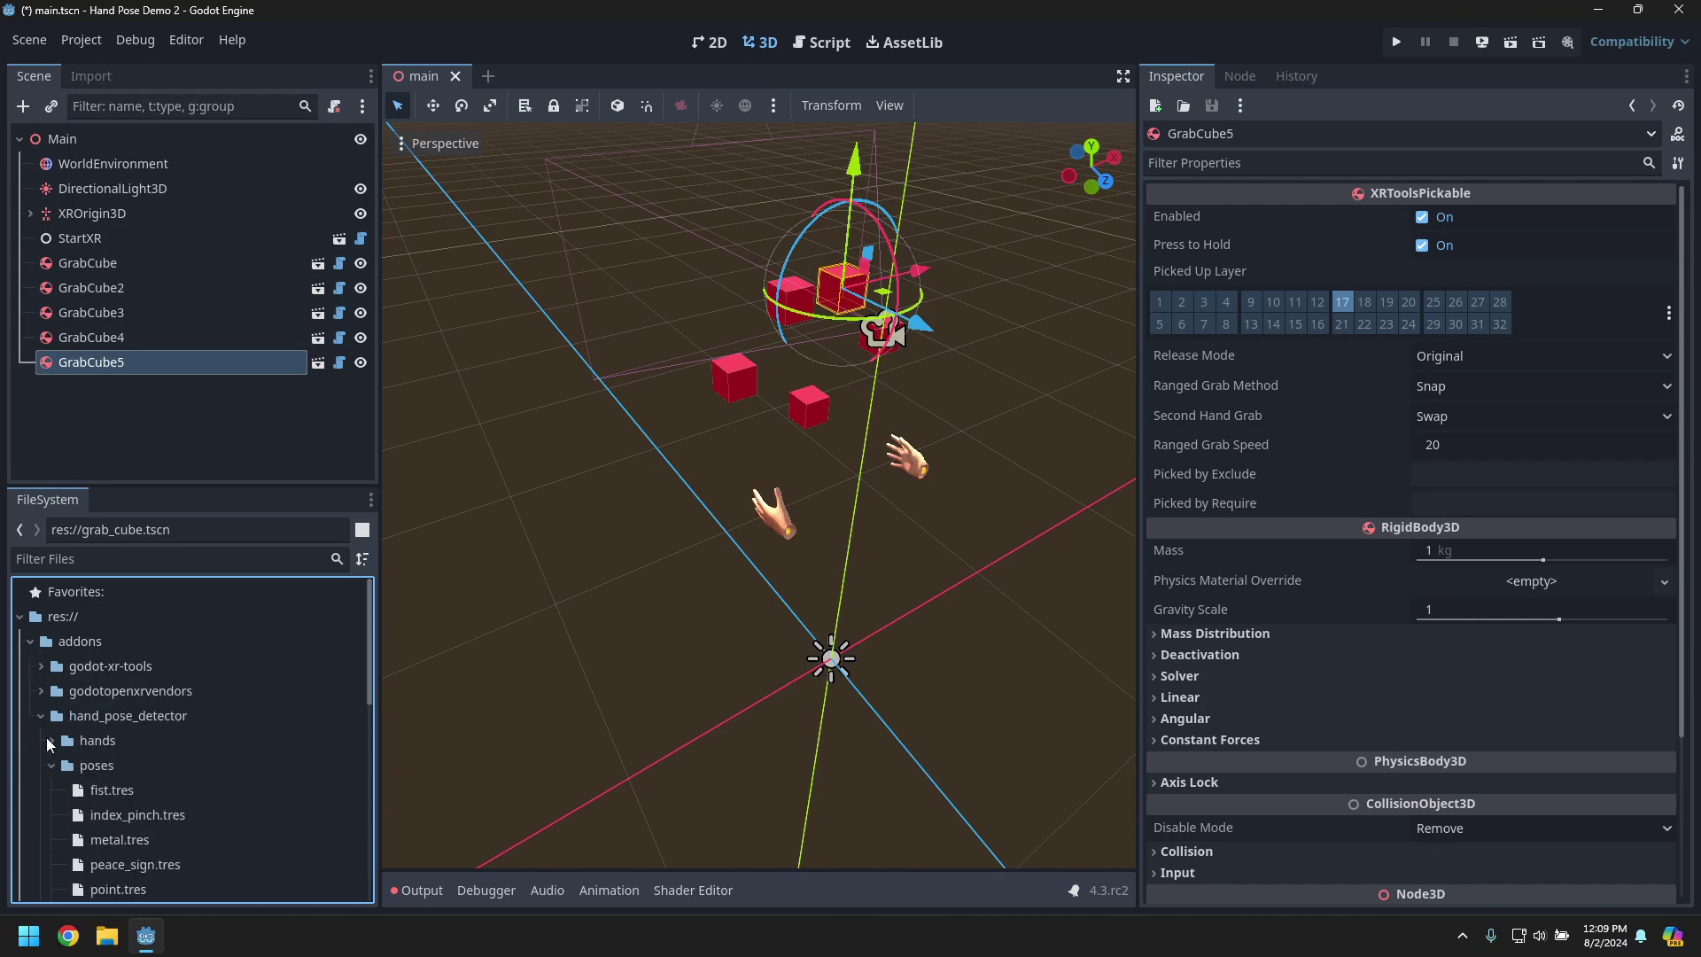
{"action": "scroll", "coordinate": [177, 789], "scroll_direction": "down", "scroll_amount": 1}
{"action": "left_click", "coordinate": [149, 778]}
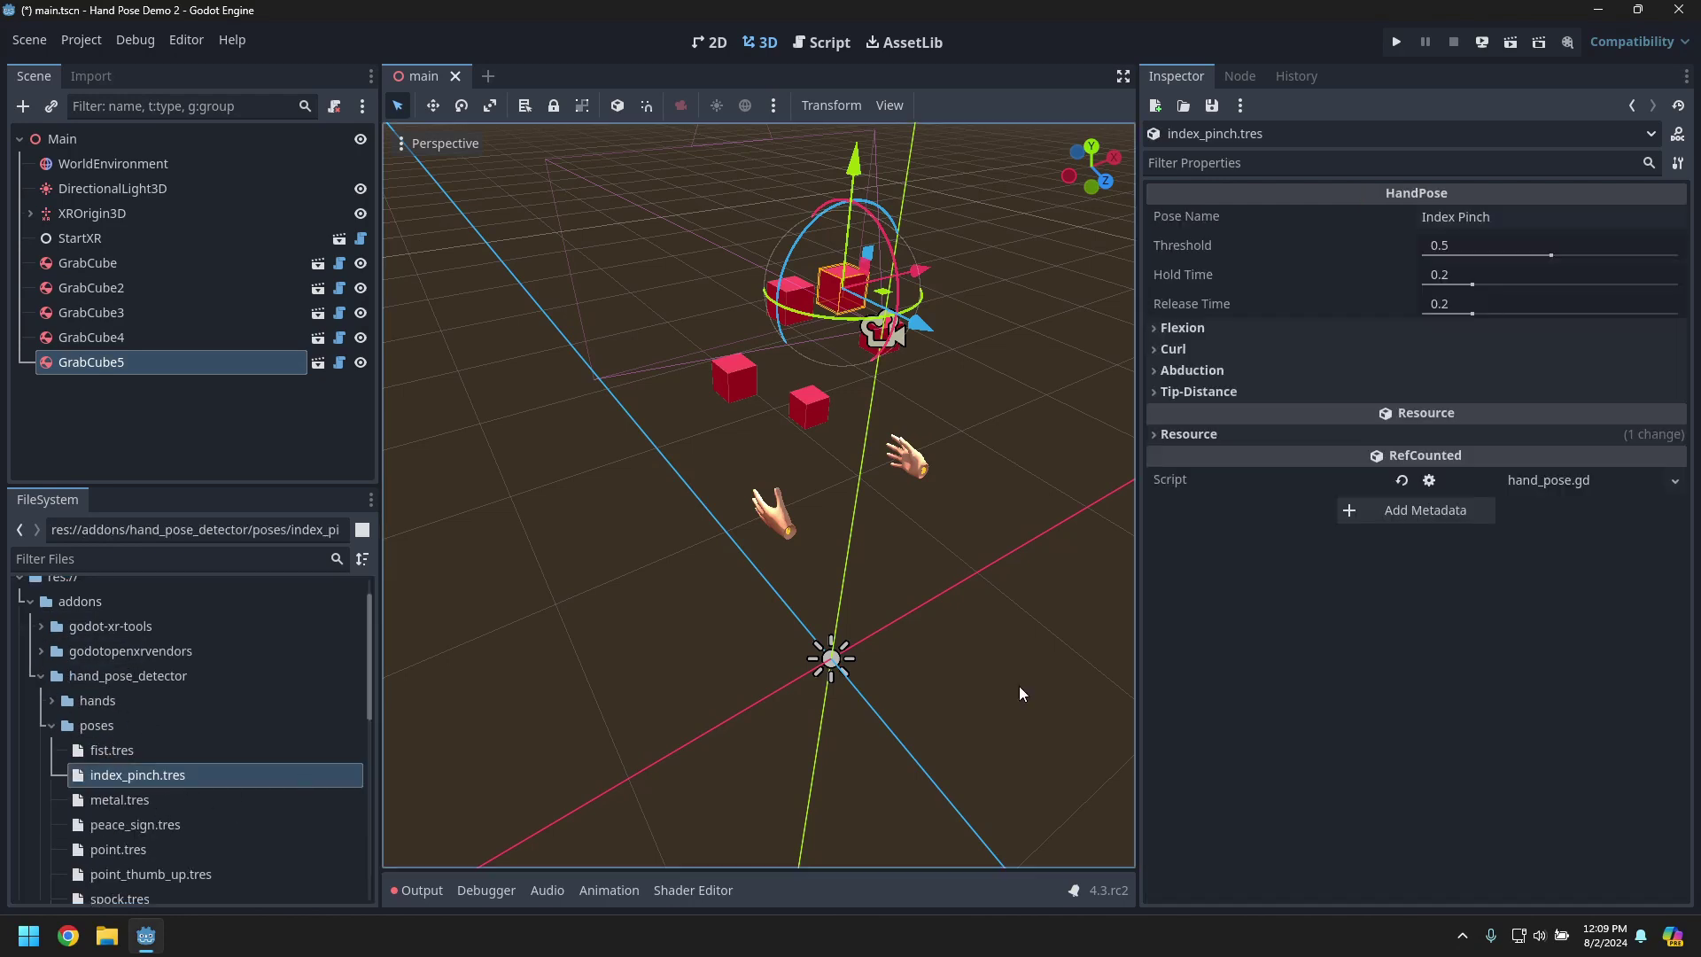
{"action": "left_click", "coordinate": [1531, 275]}
{"action": "type", "text": "0.05"}
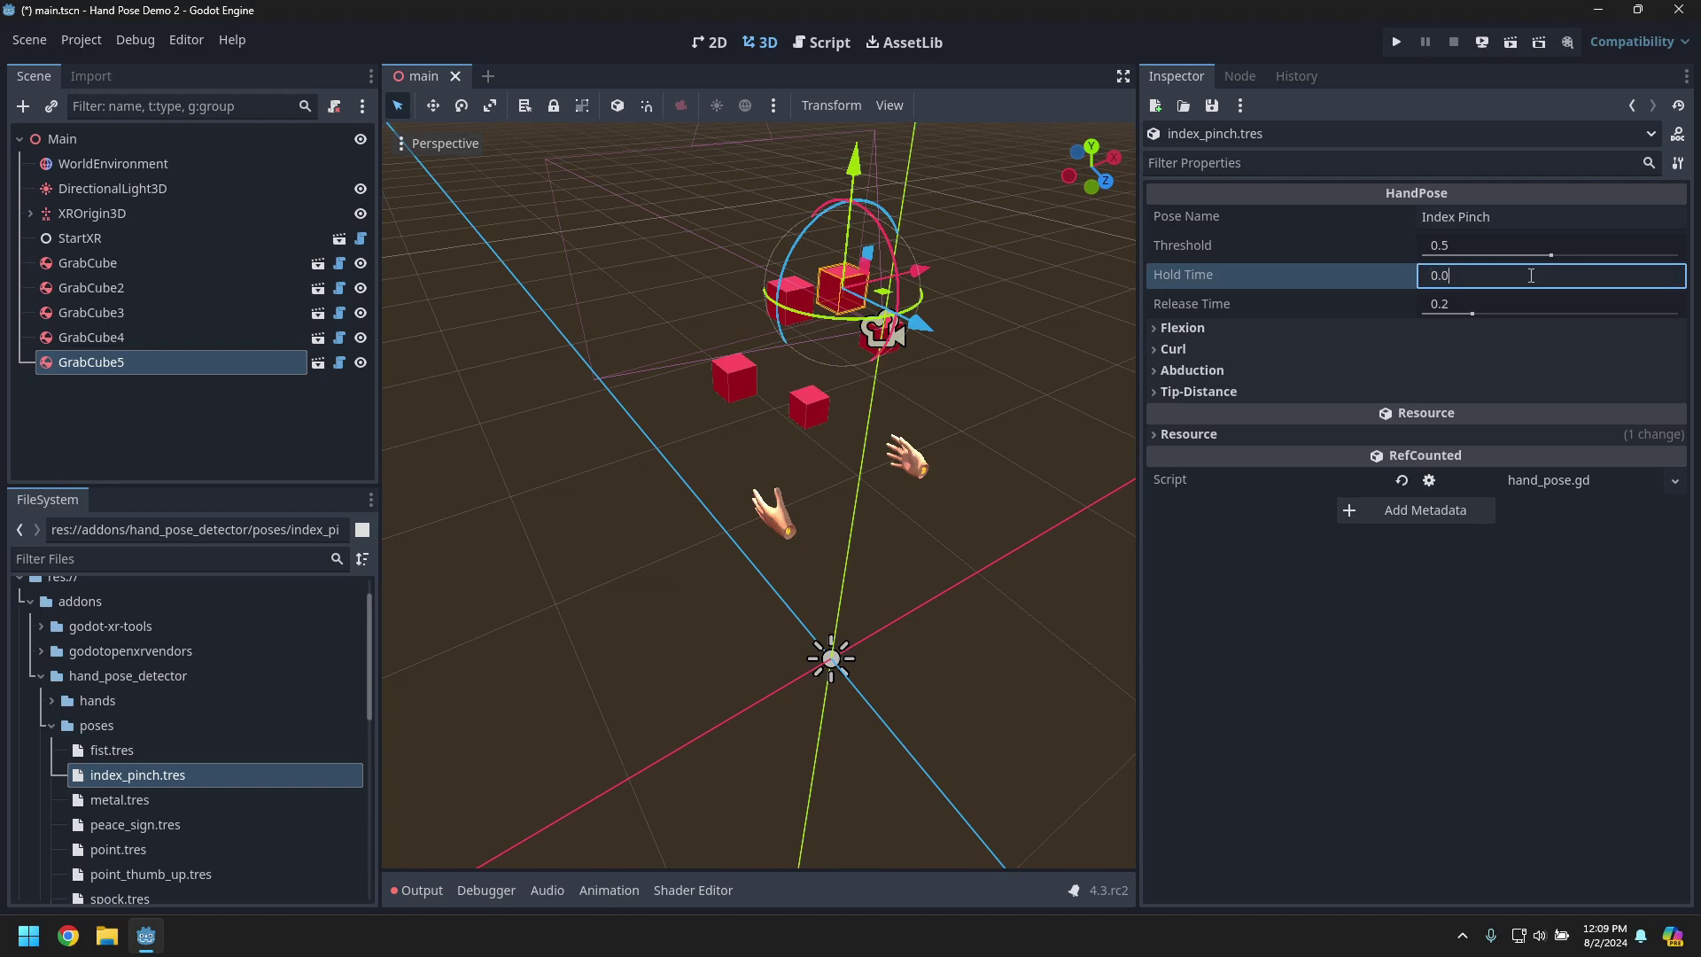
{"action": "left_click", "coordinate": [1530, 301]}
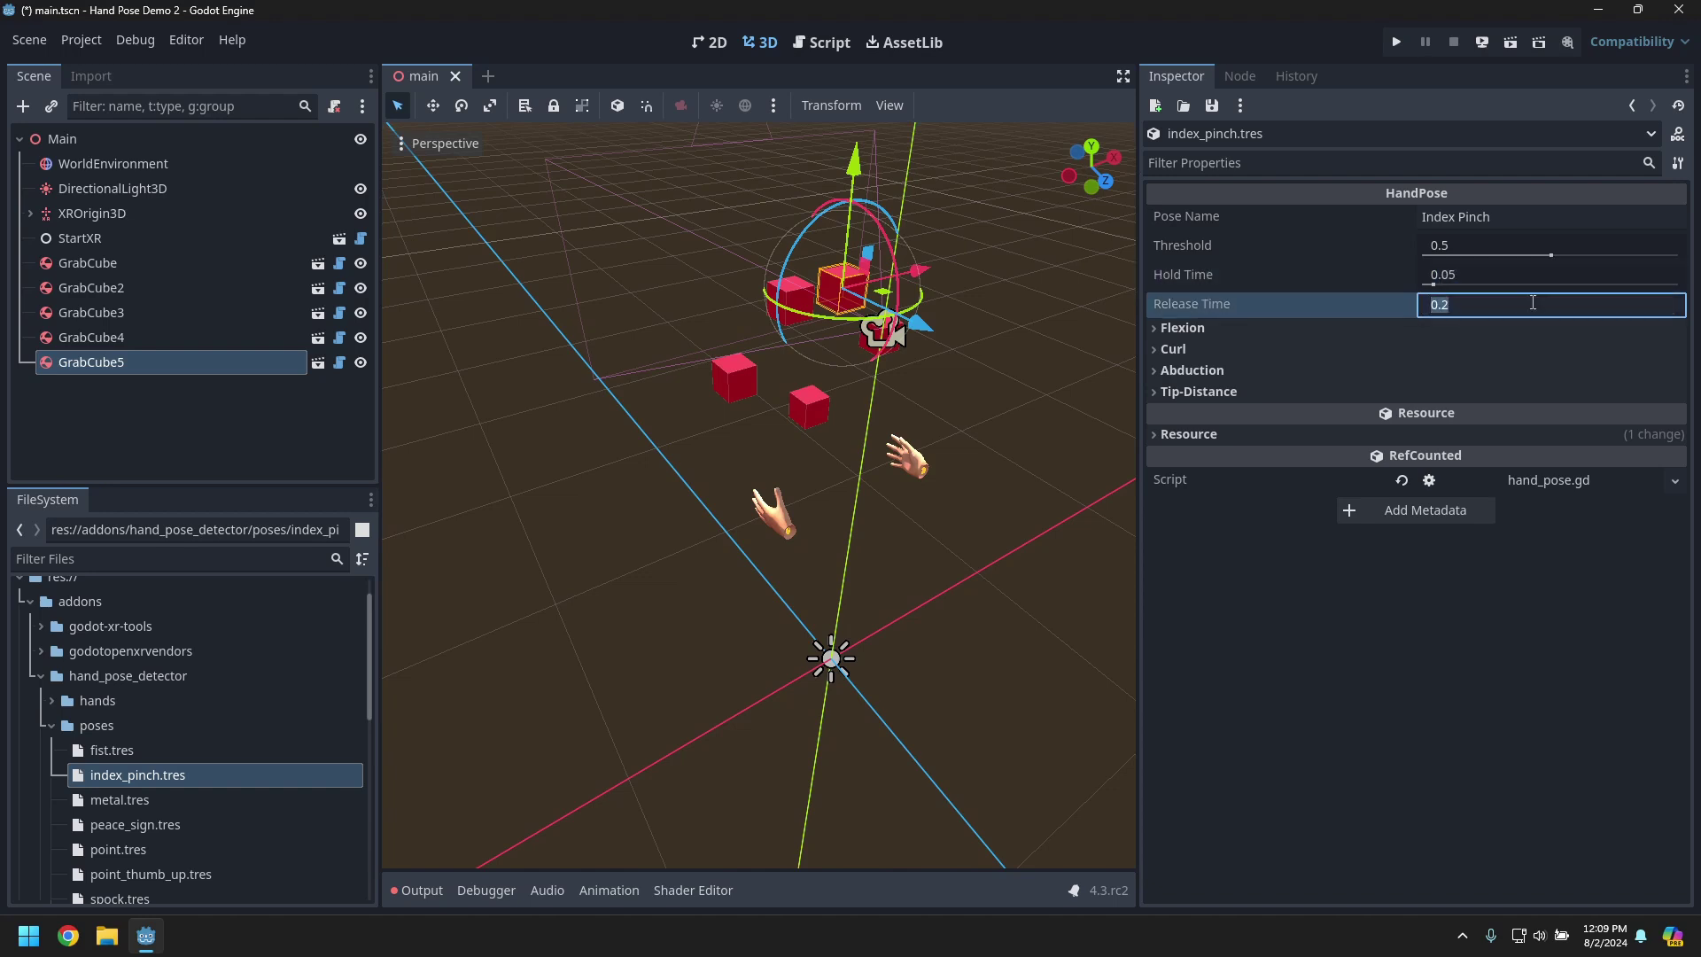
{"action": "type", "text": "0.05"}
{"action": "key", "text": "Return"}
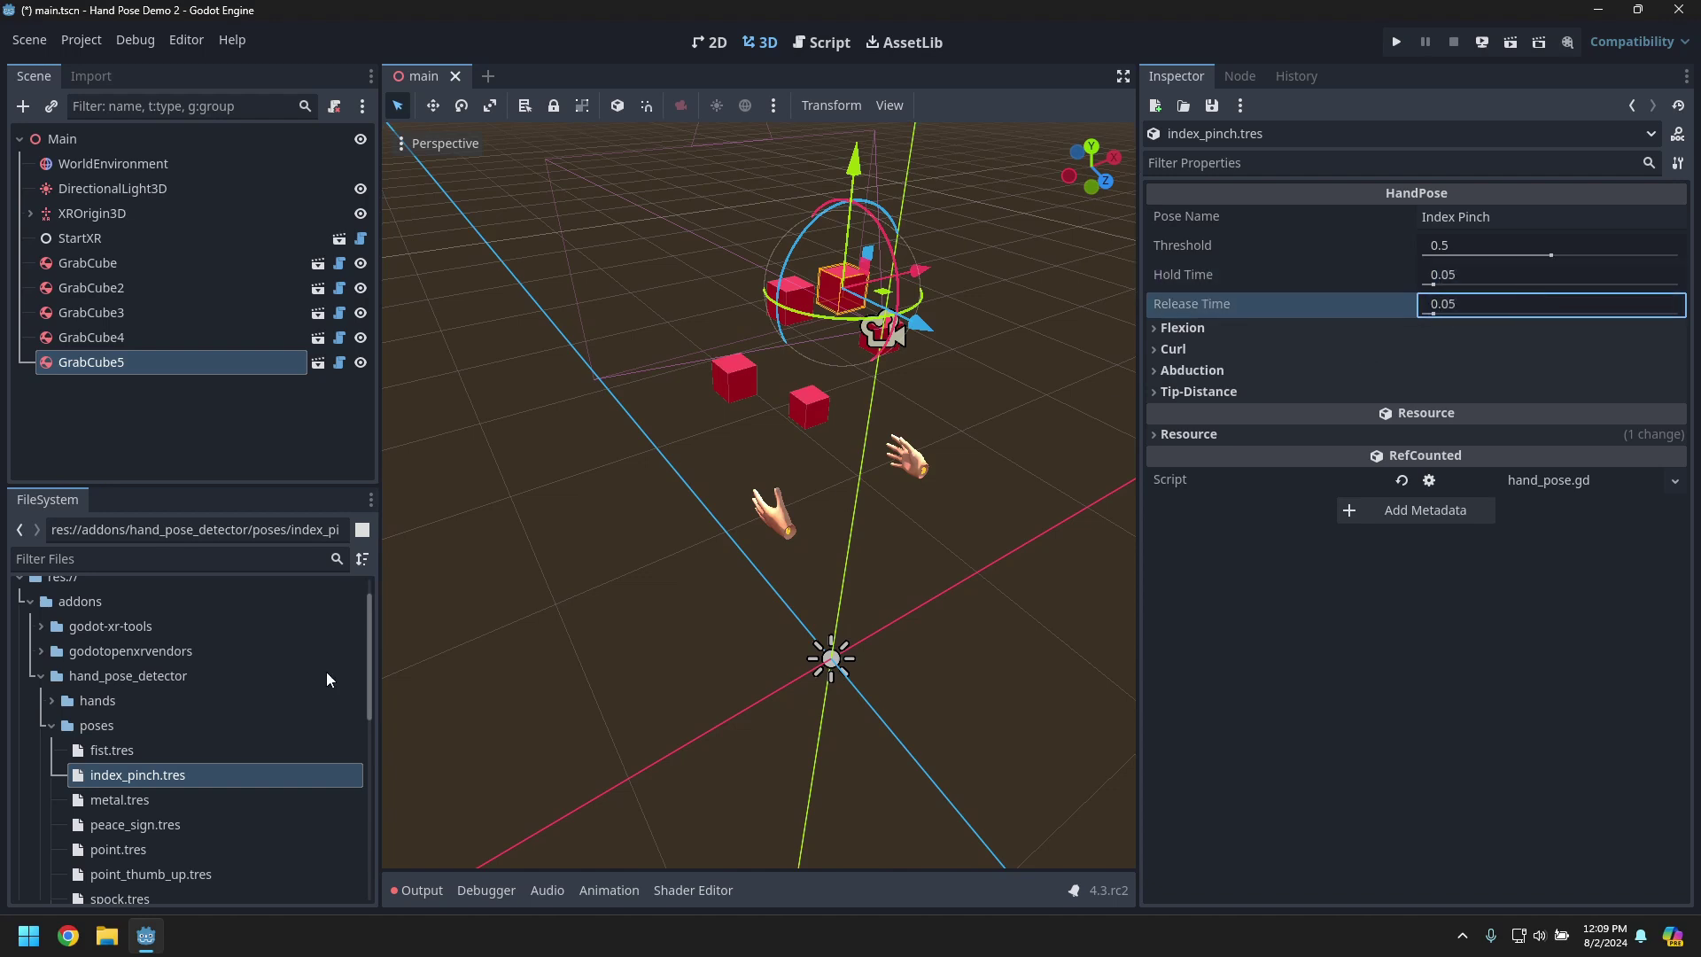
- Set fist.tres Hold Time and Release Time to 0.05 and save
{"action": "left_click", "coordinate": [108, 750]}
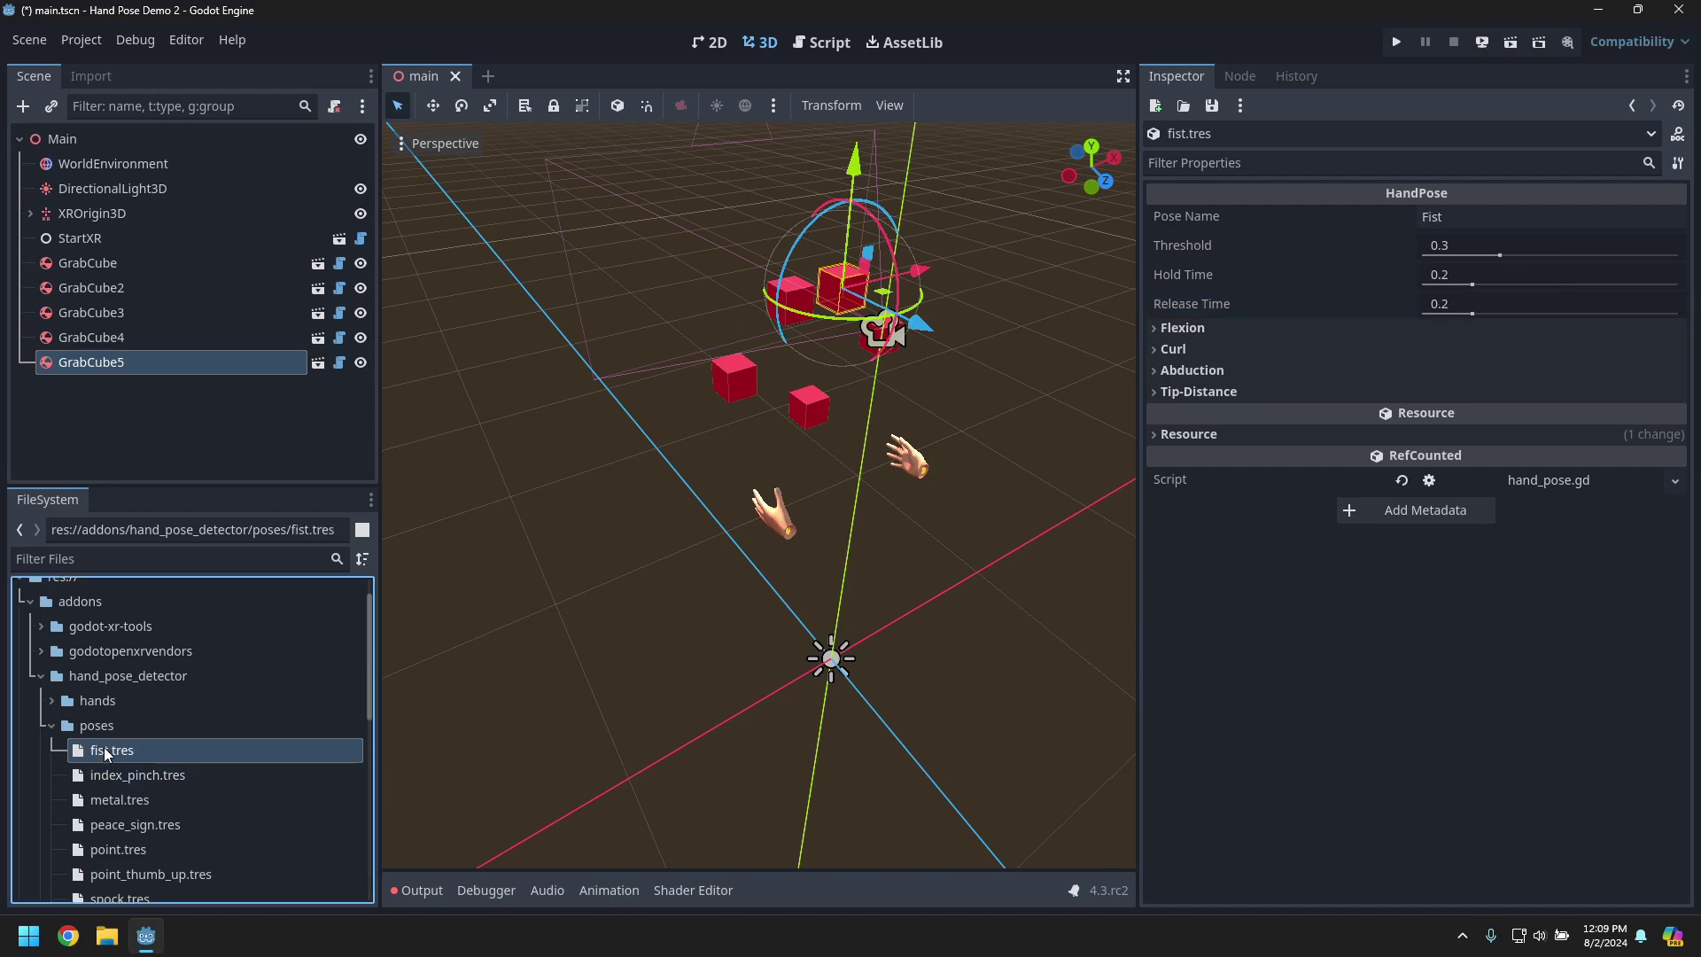
{"action": "left_click", "coordinate": [1506, 280]}
{"action": "type", "text": "0.05"}
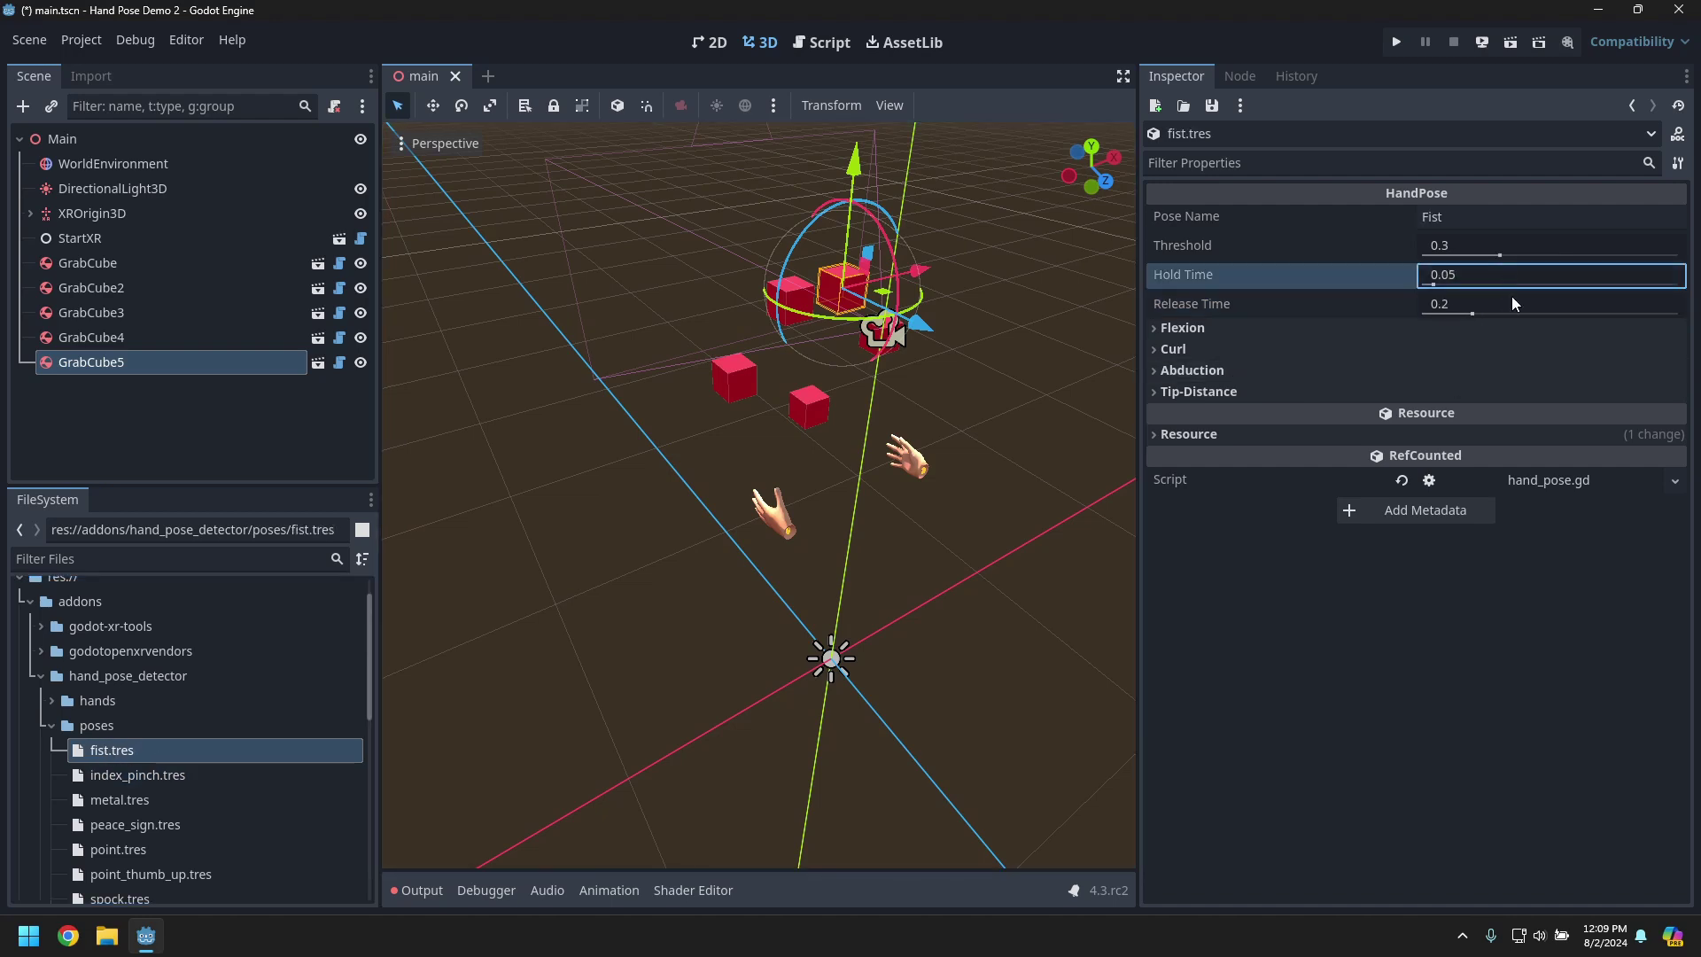
{"action": "left_click", "coordinate": [1513, 303]}
{"action": "type", "text": "0.05"}
{"action": "key", "text": "Return"}
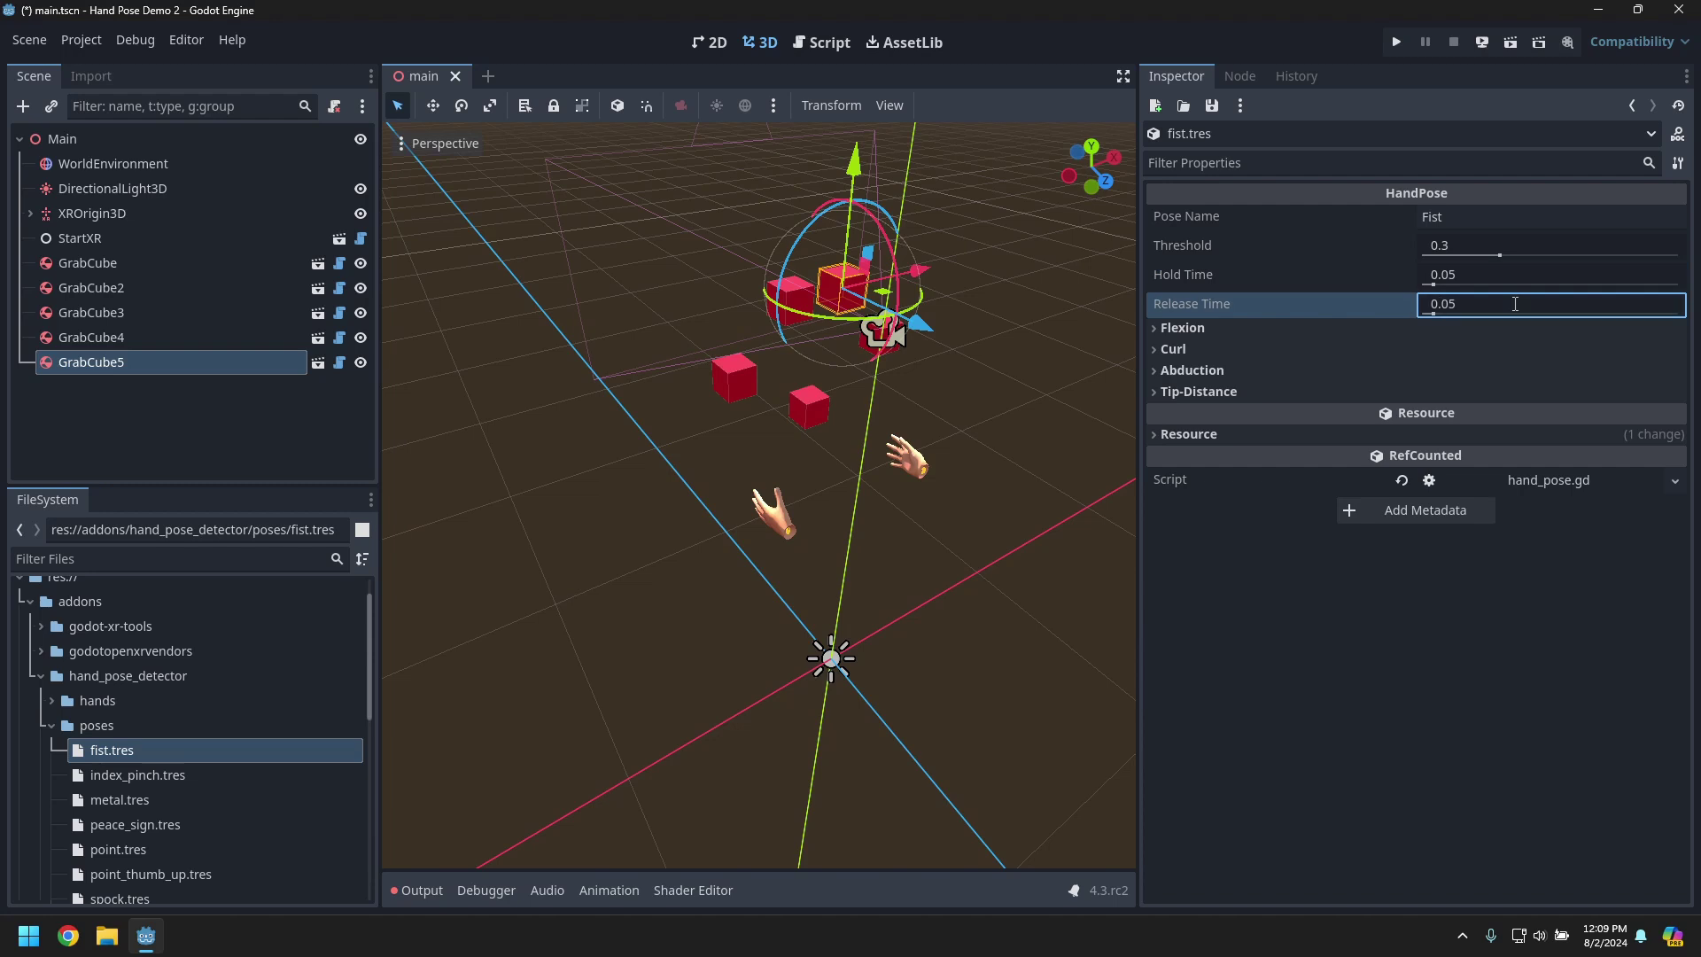
{"action": "key", "text": "ctrl+s"}
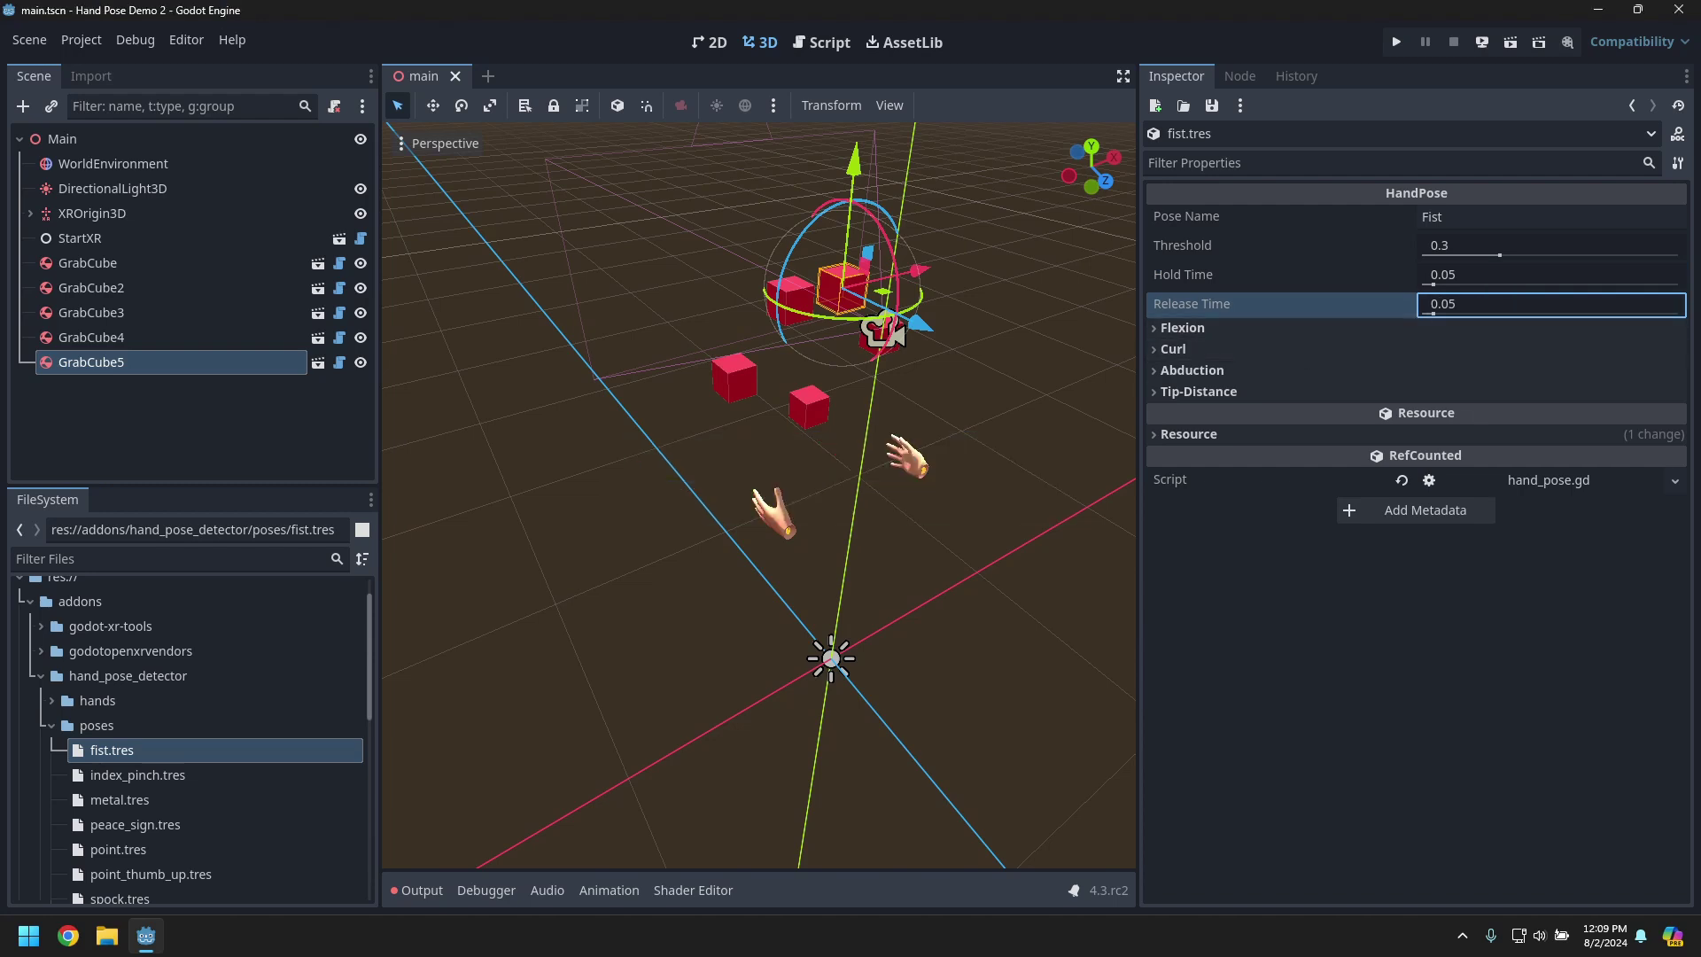
{"action": "left_click", "coordinate": [89, 41]}
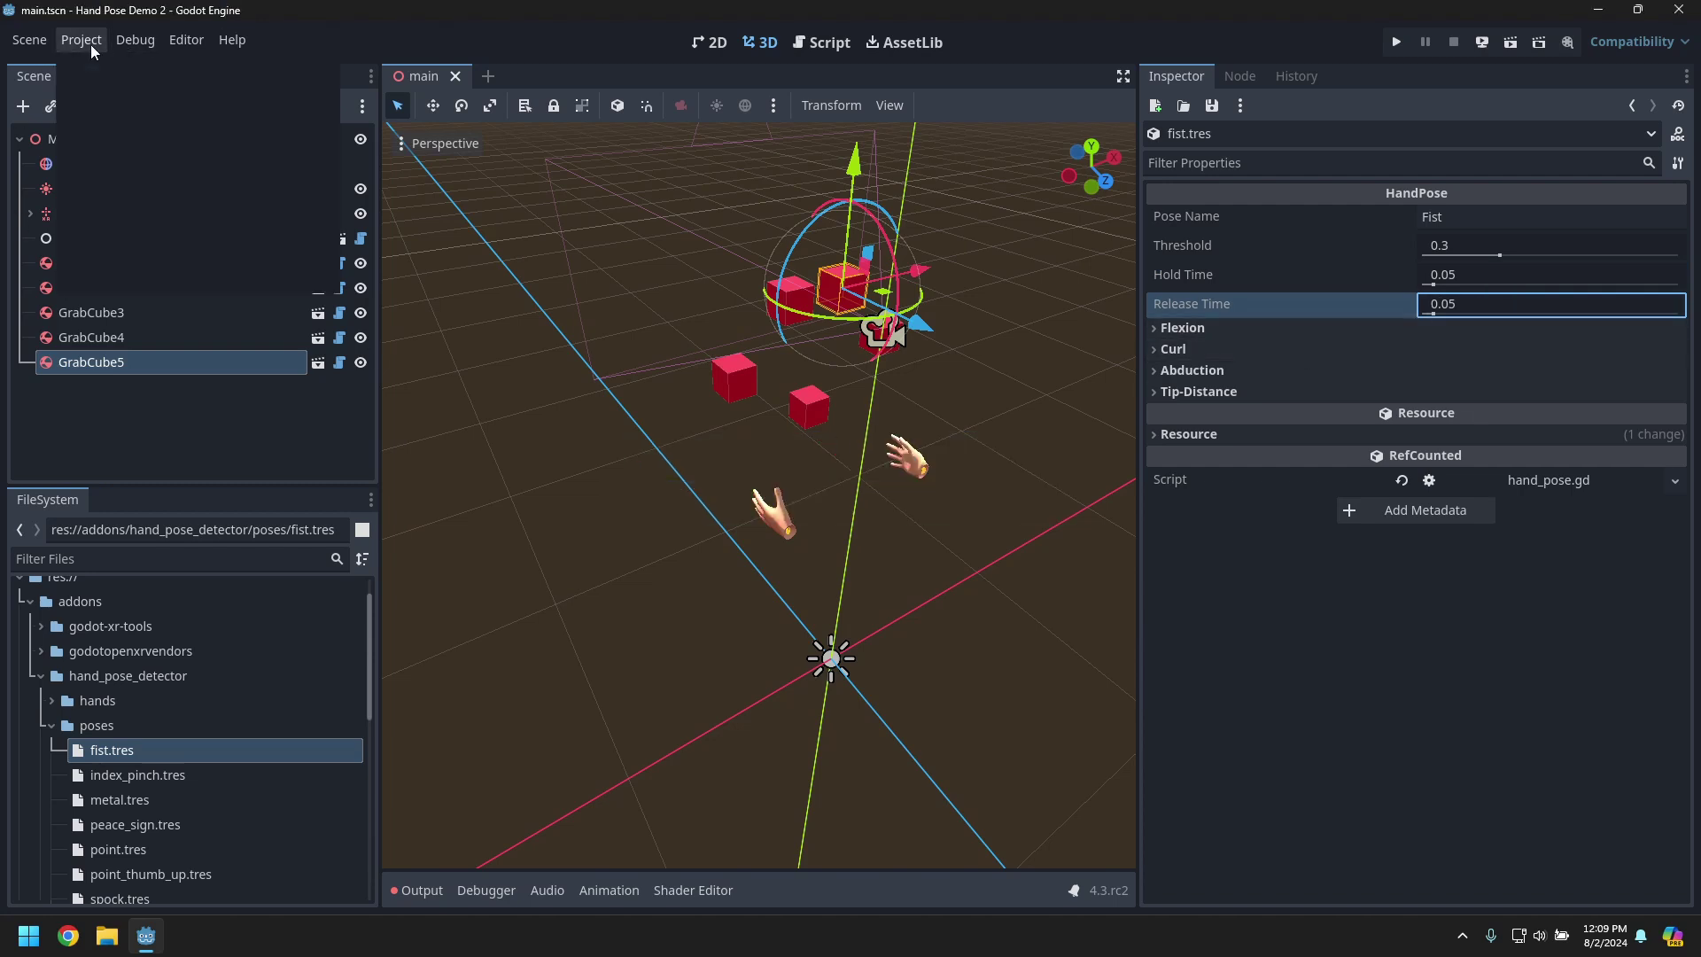